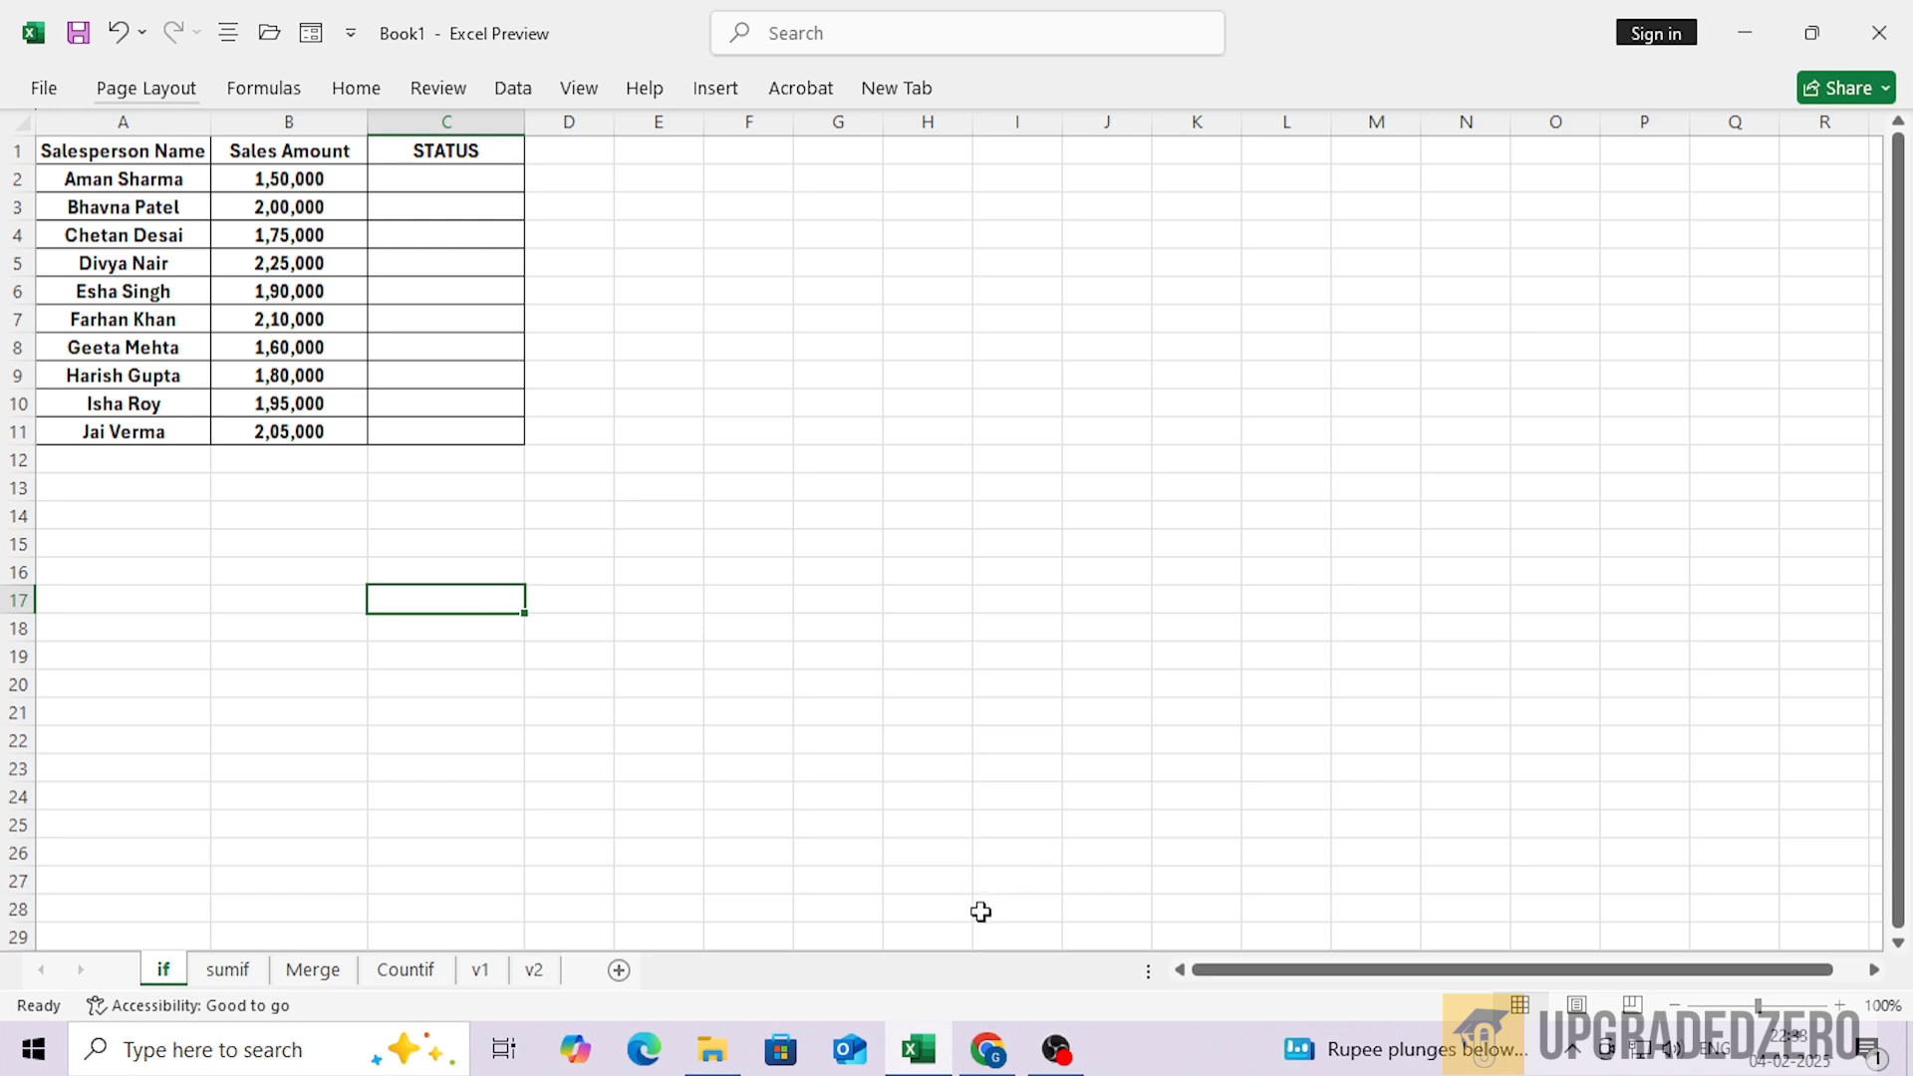
pyautogui.click(1000, 1049)
pyautogui.click(1003, 1049)
pyautogui.click(363, 525)
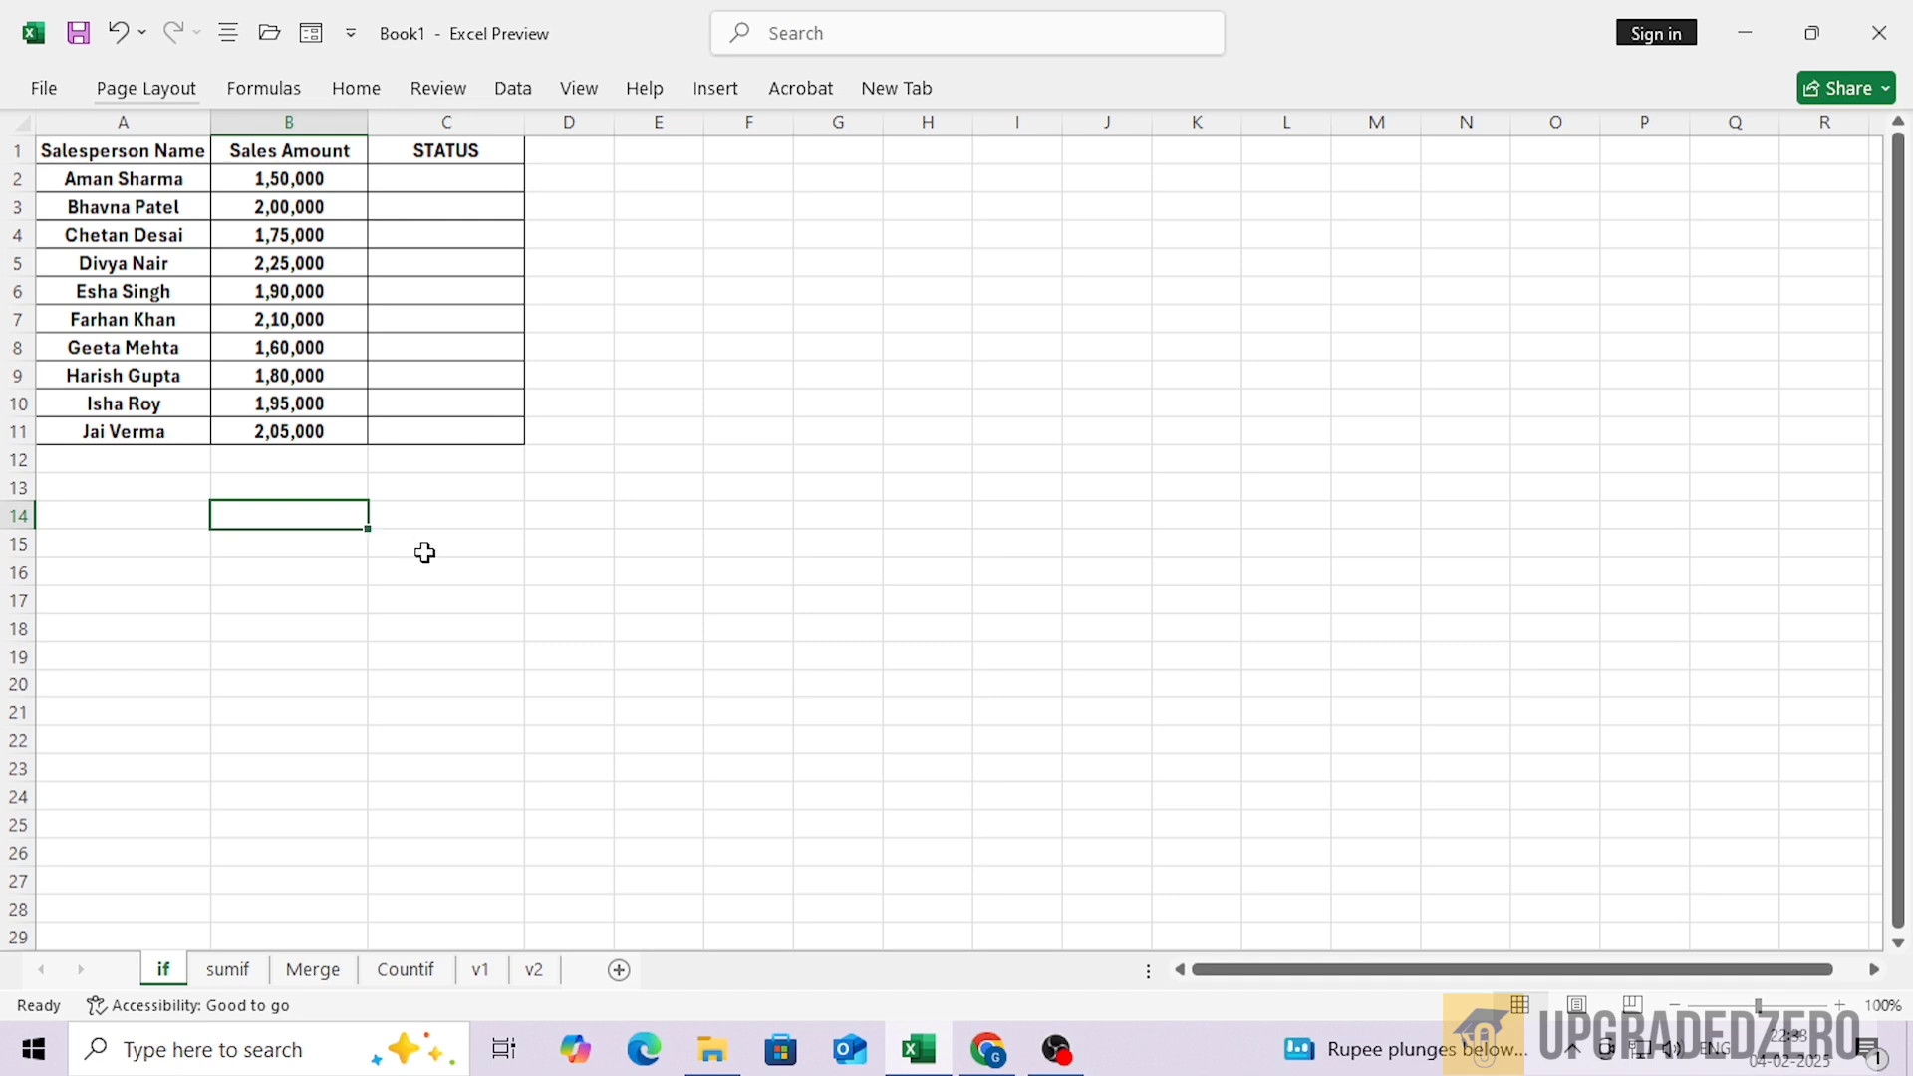
pyautogui.click(468, 580)
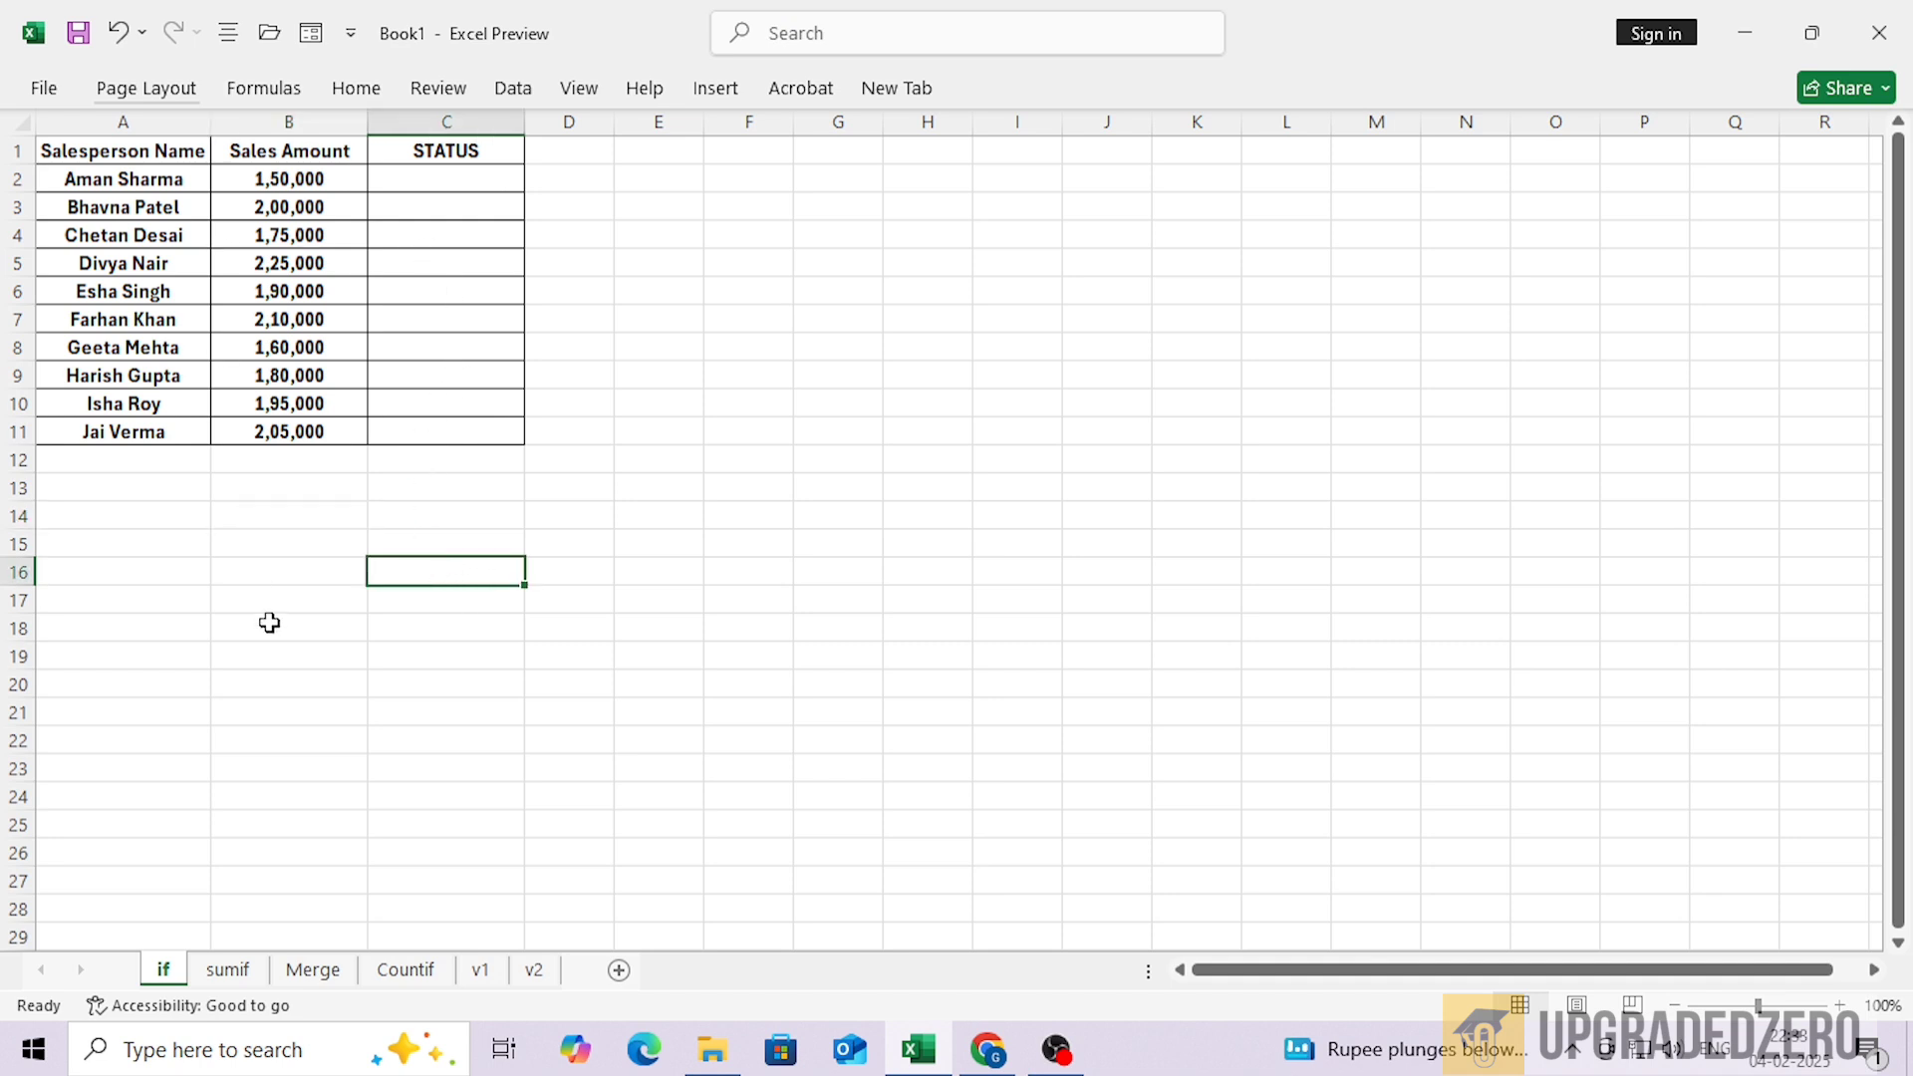
# Enter the label TARGET in cell B17 and the value 200000 in cell C17
pyautogui.click(307, 623)
pyautogui.press('Up')
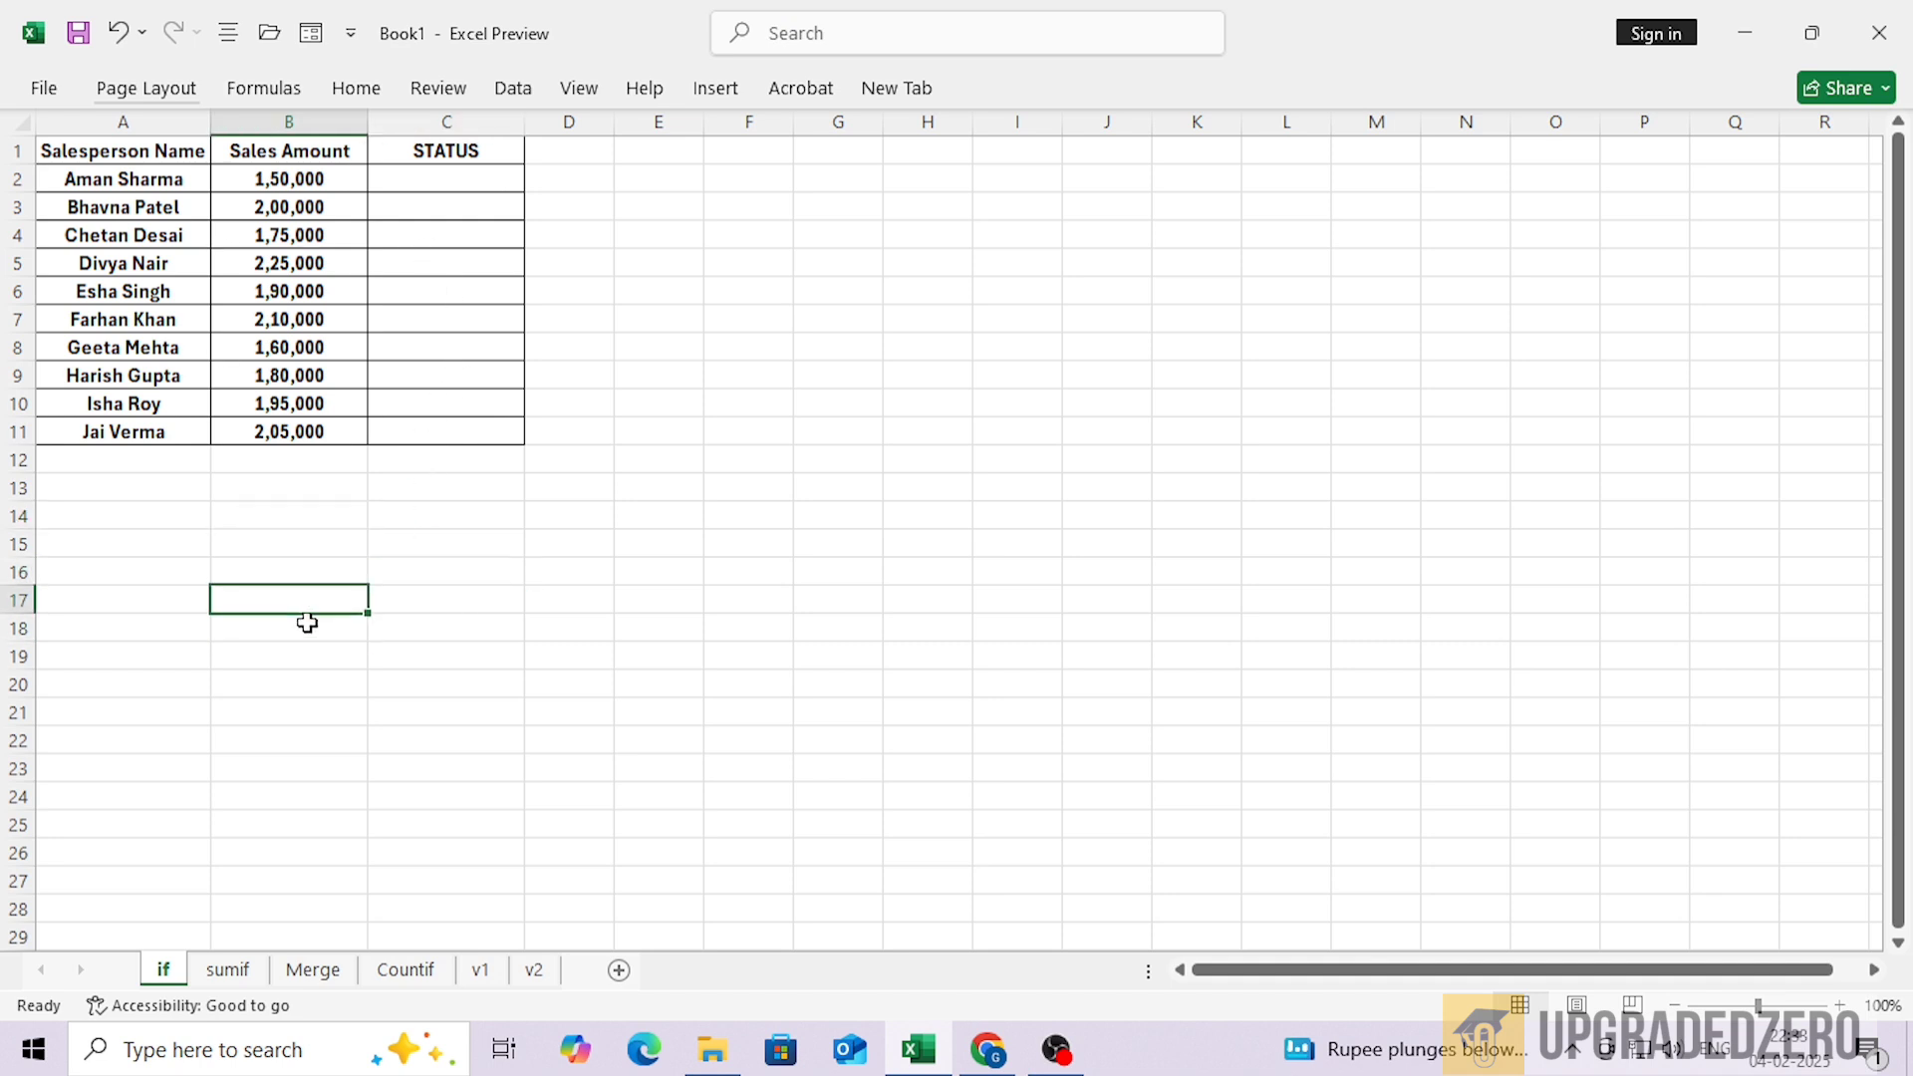
pyautogui.write('TARGE')
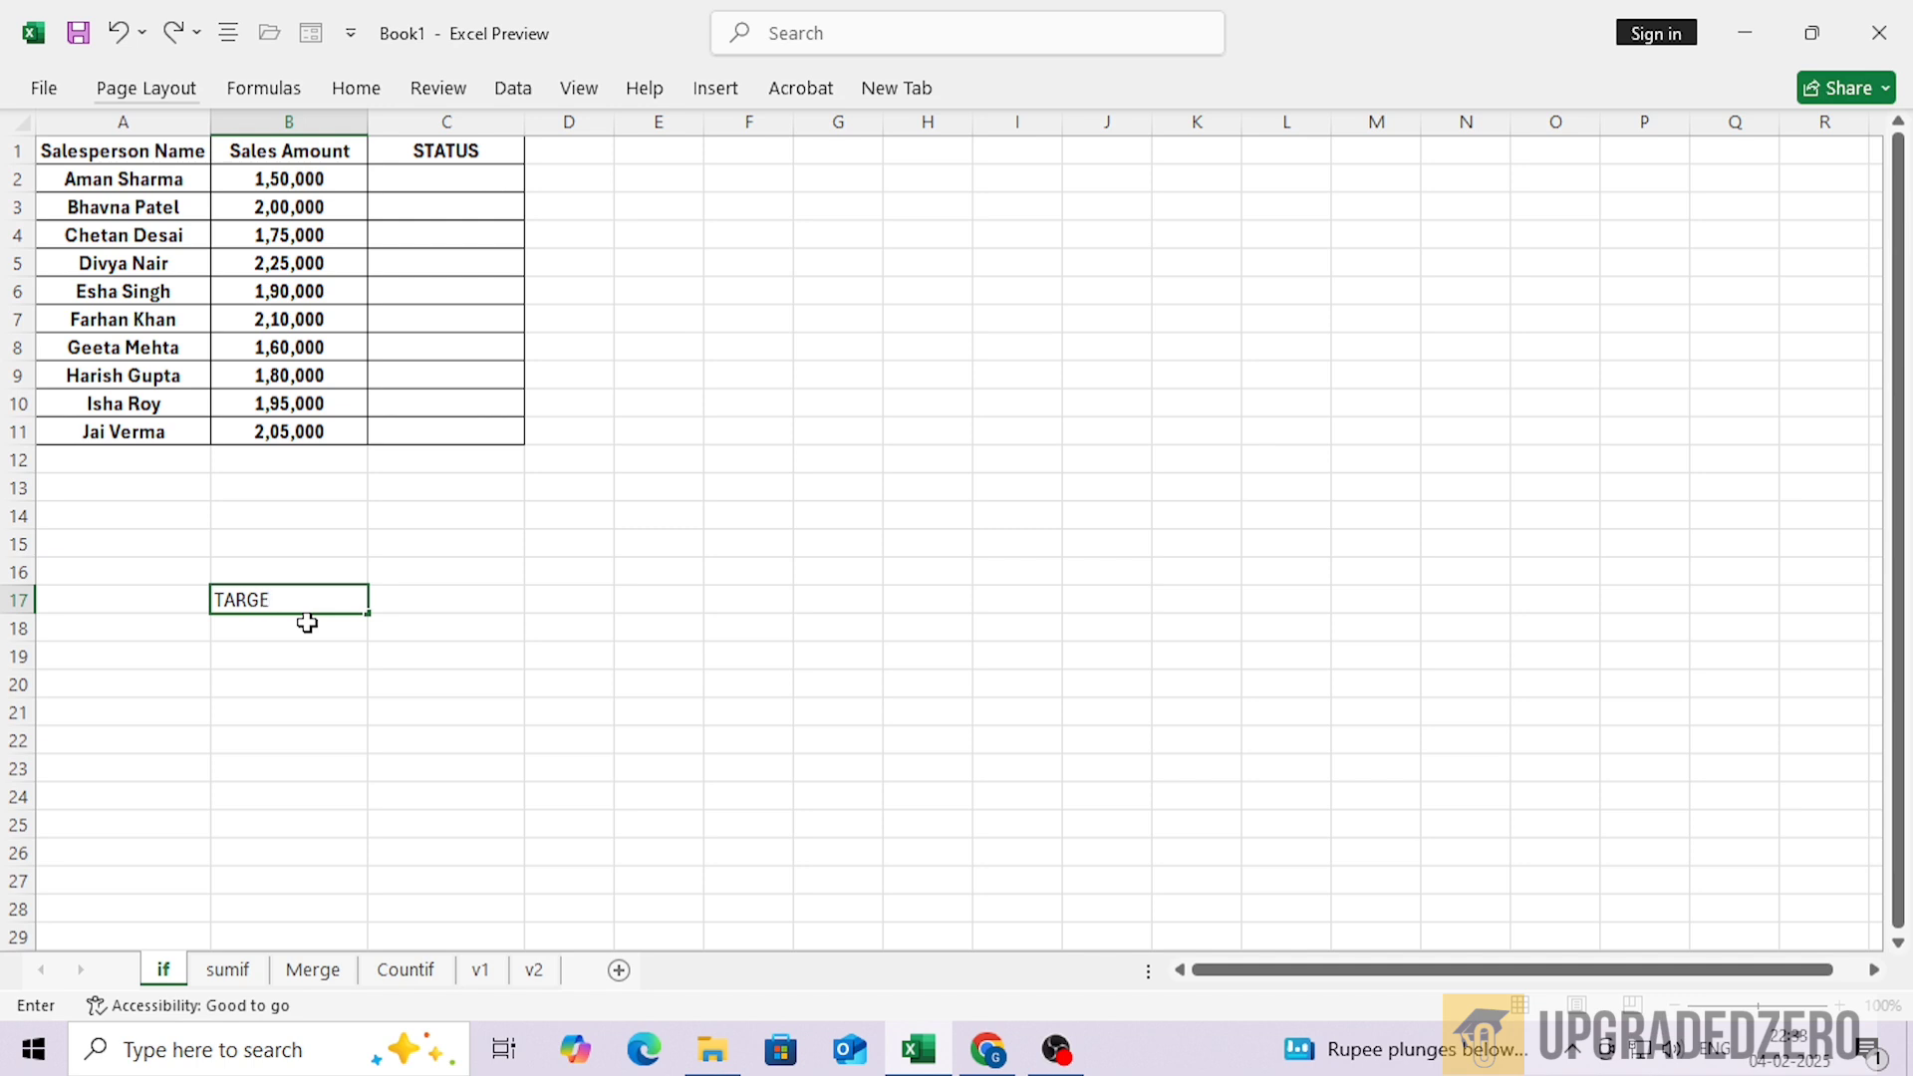
pyautogui.write('T')
pyautogui.press('Tab')
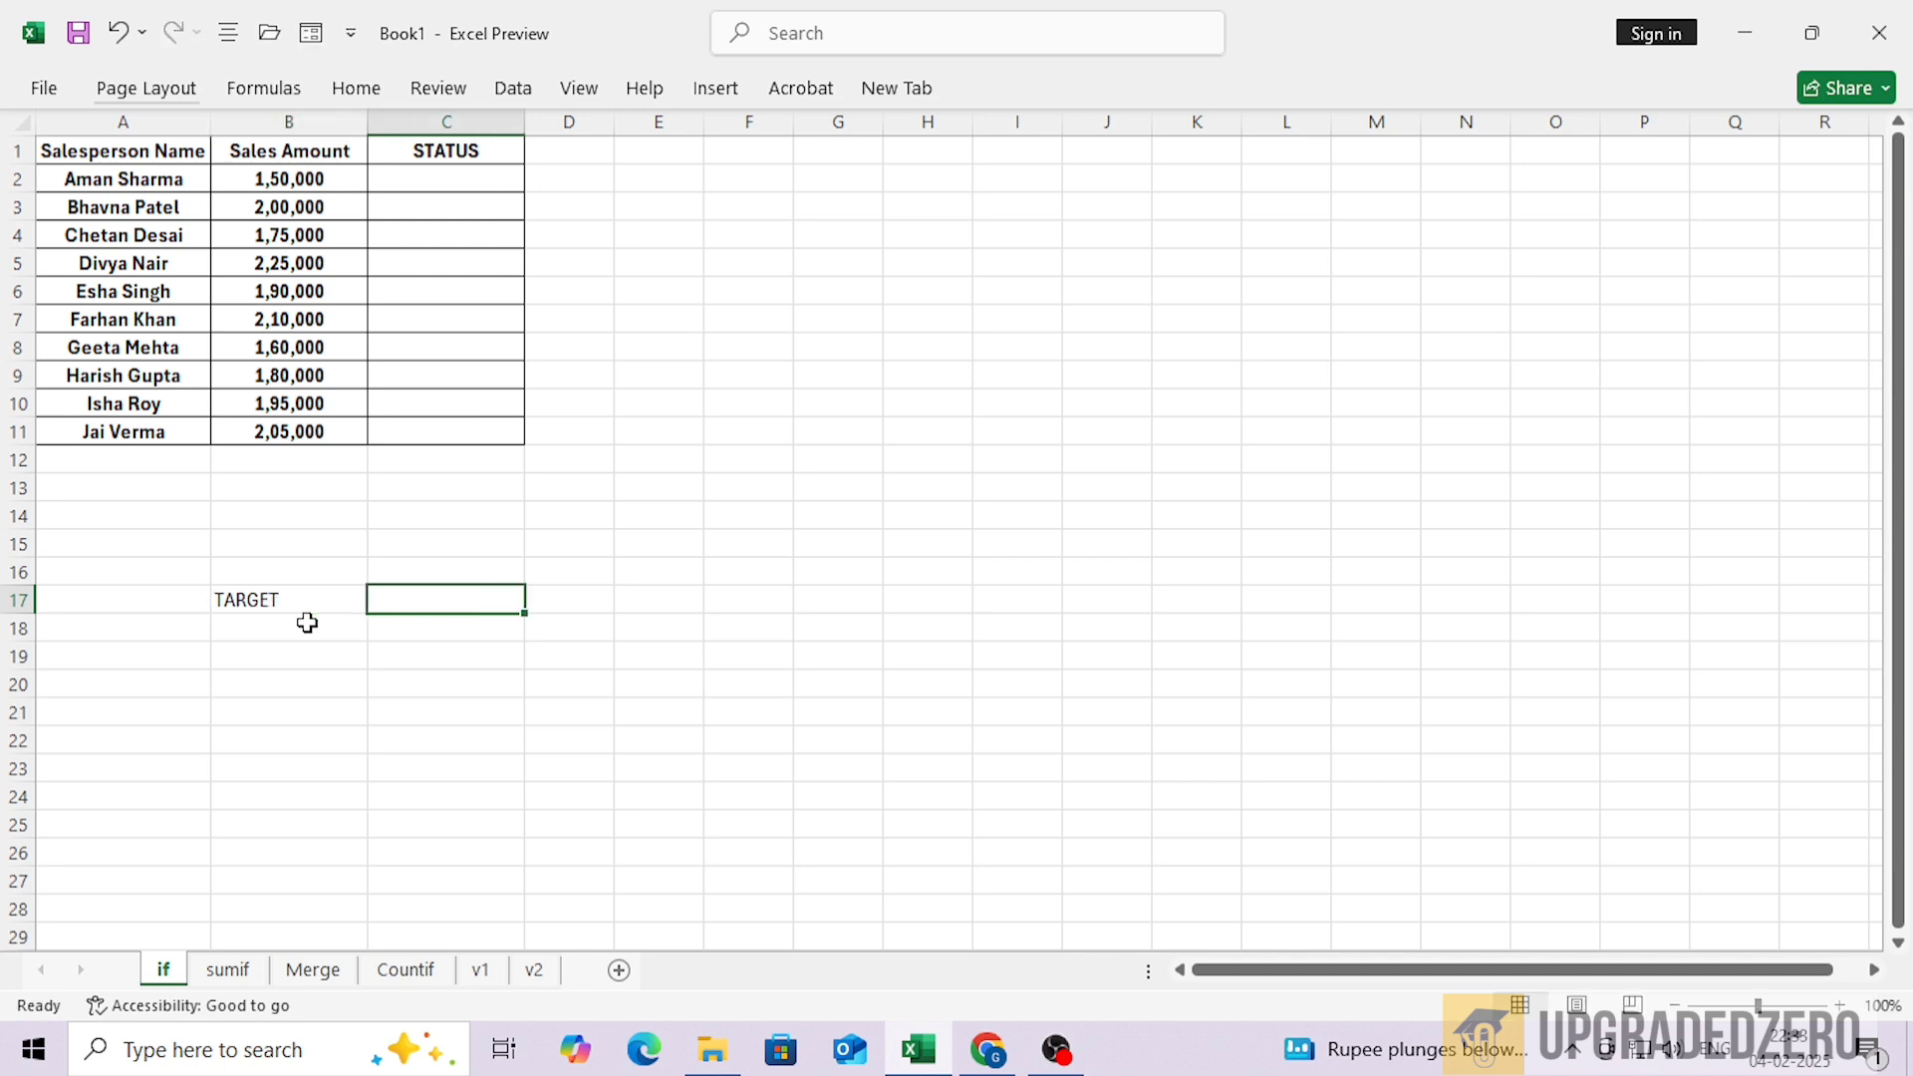
pyautogui.write('200000')
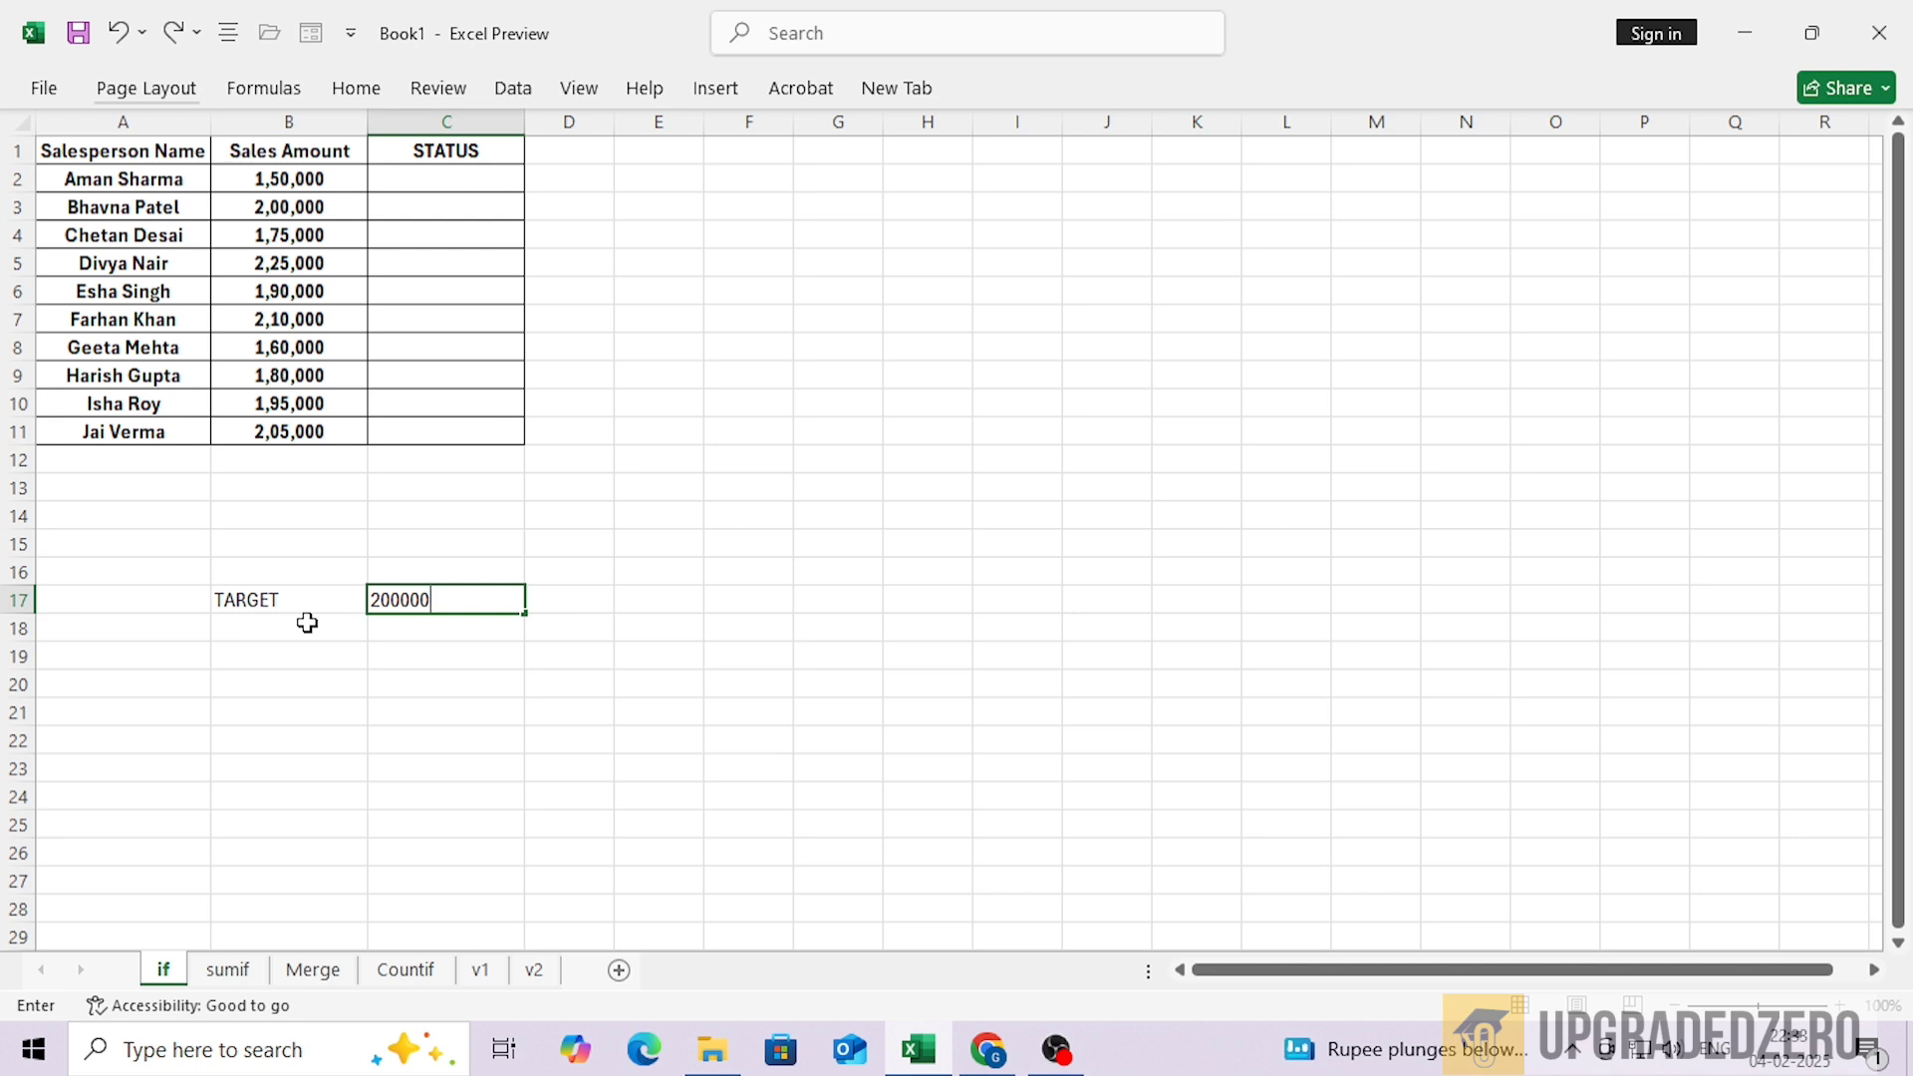
pyautogui.click(307, 622)
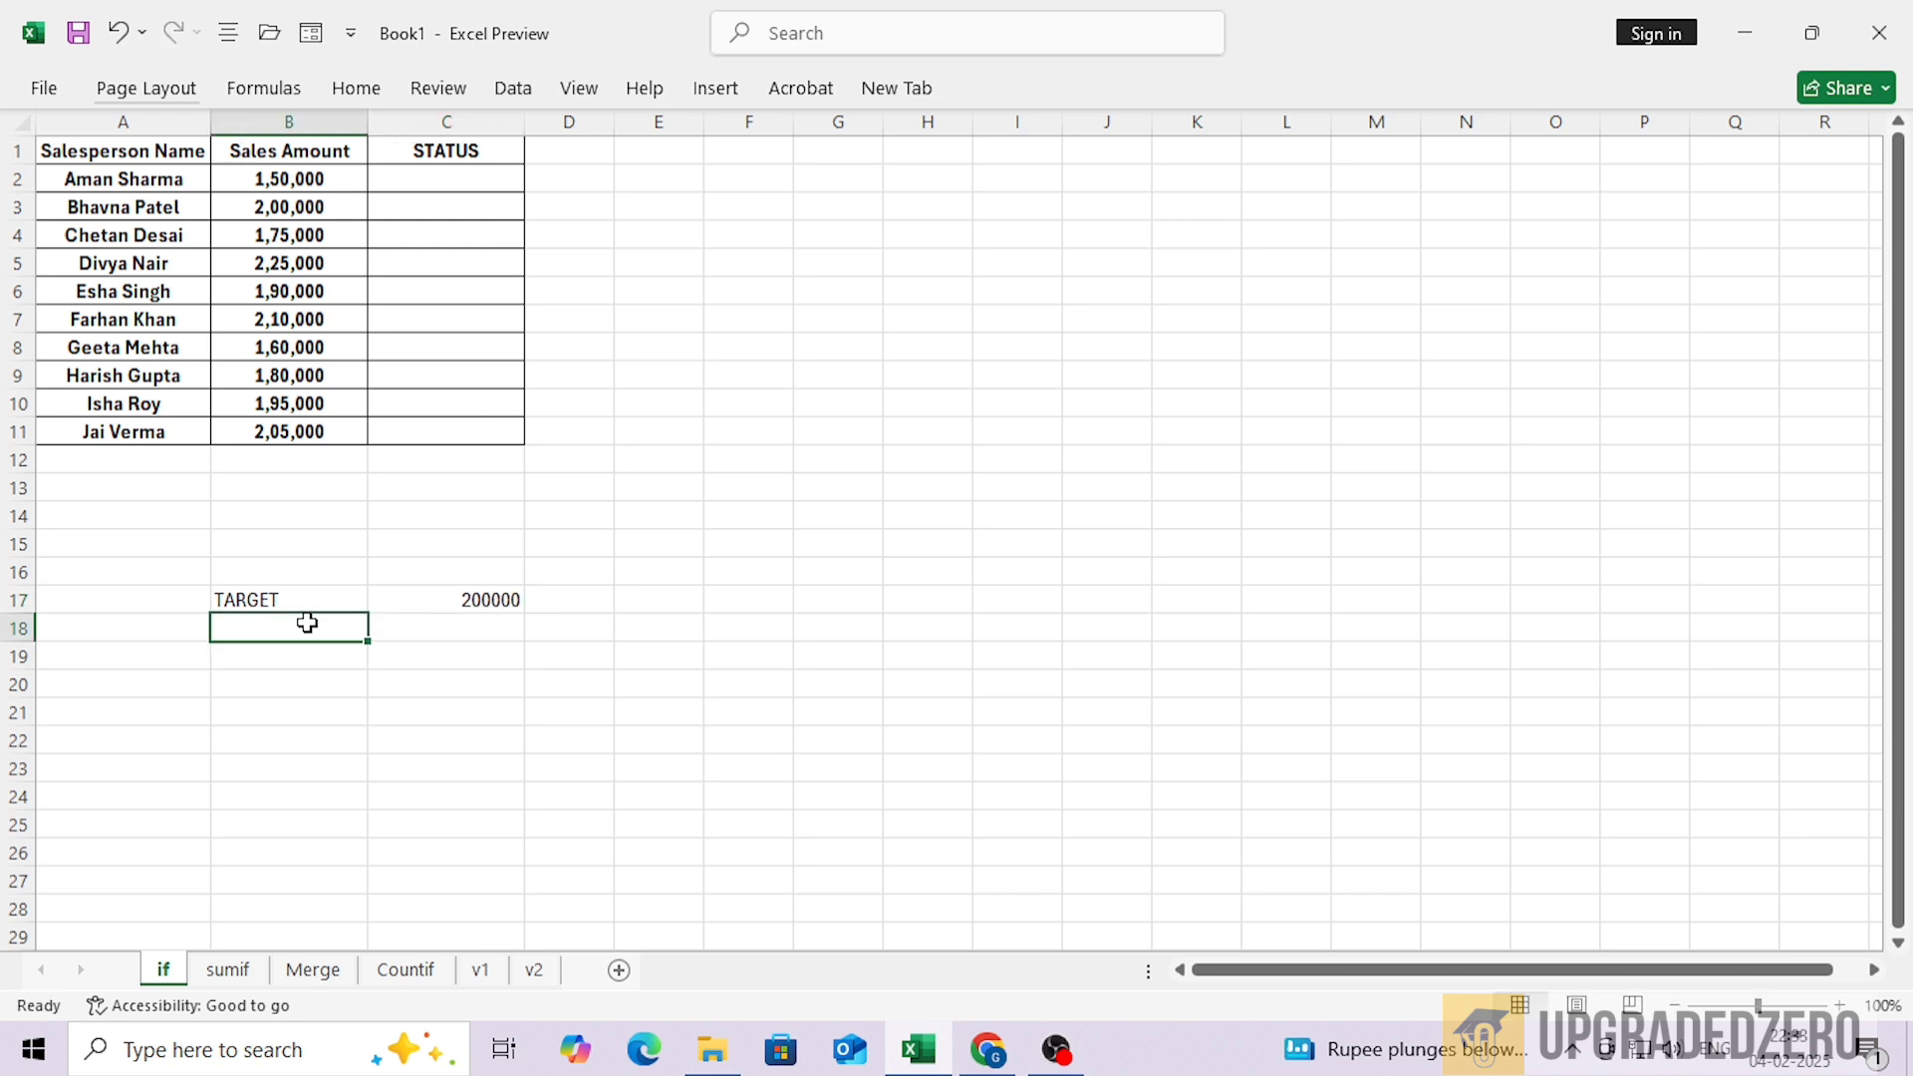
# Select cell C2, the first empty cell under the STATUS heading
pyautogui.click(304, 611)
pyautogui.click(239, 182)
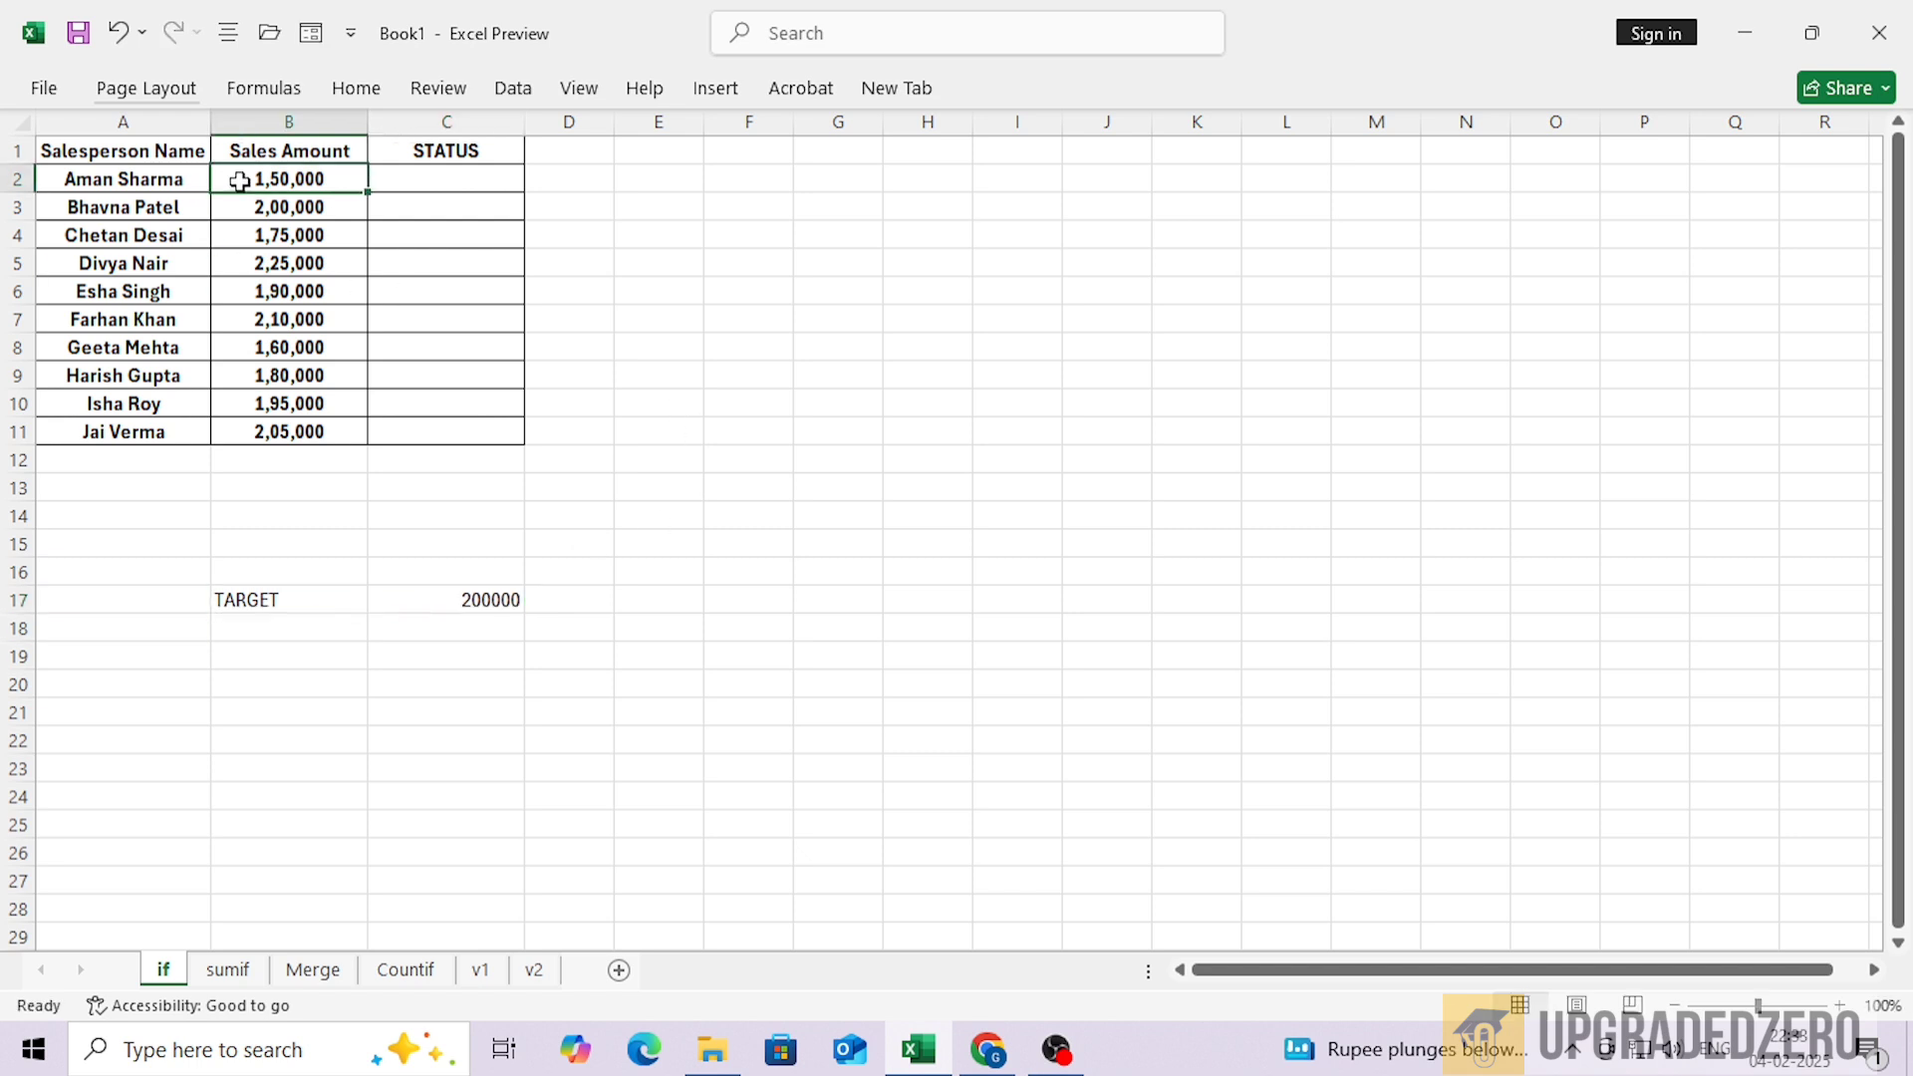
pyautogui.click(411, 187)
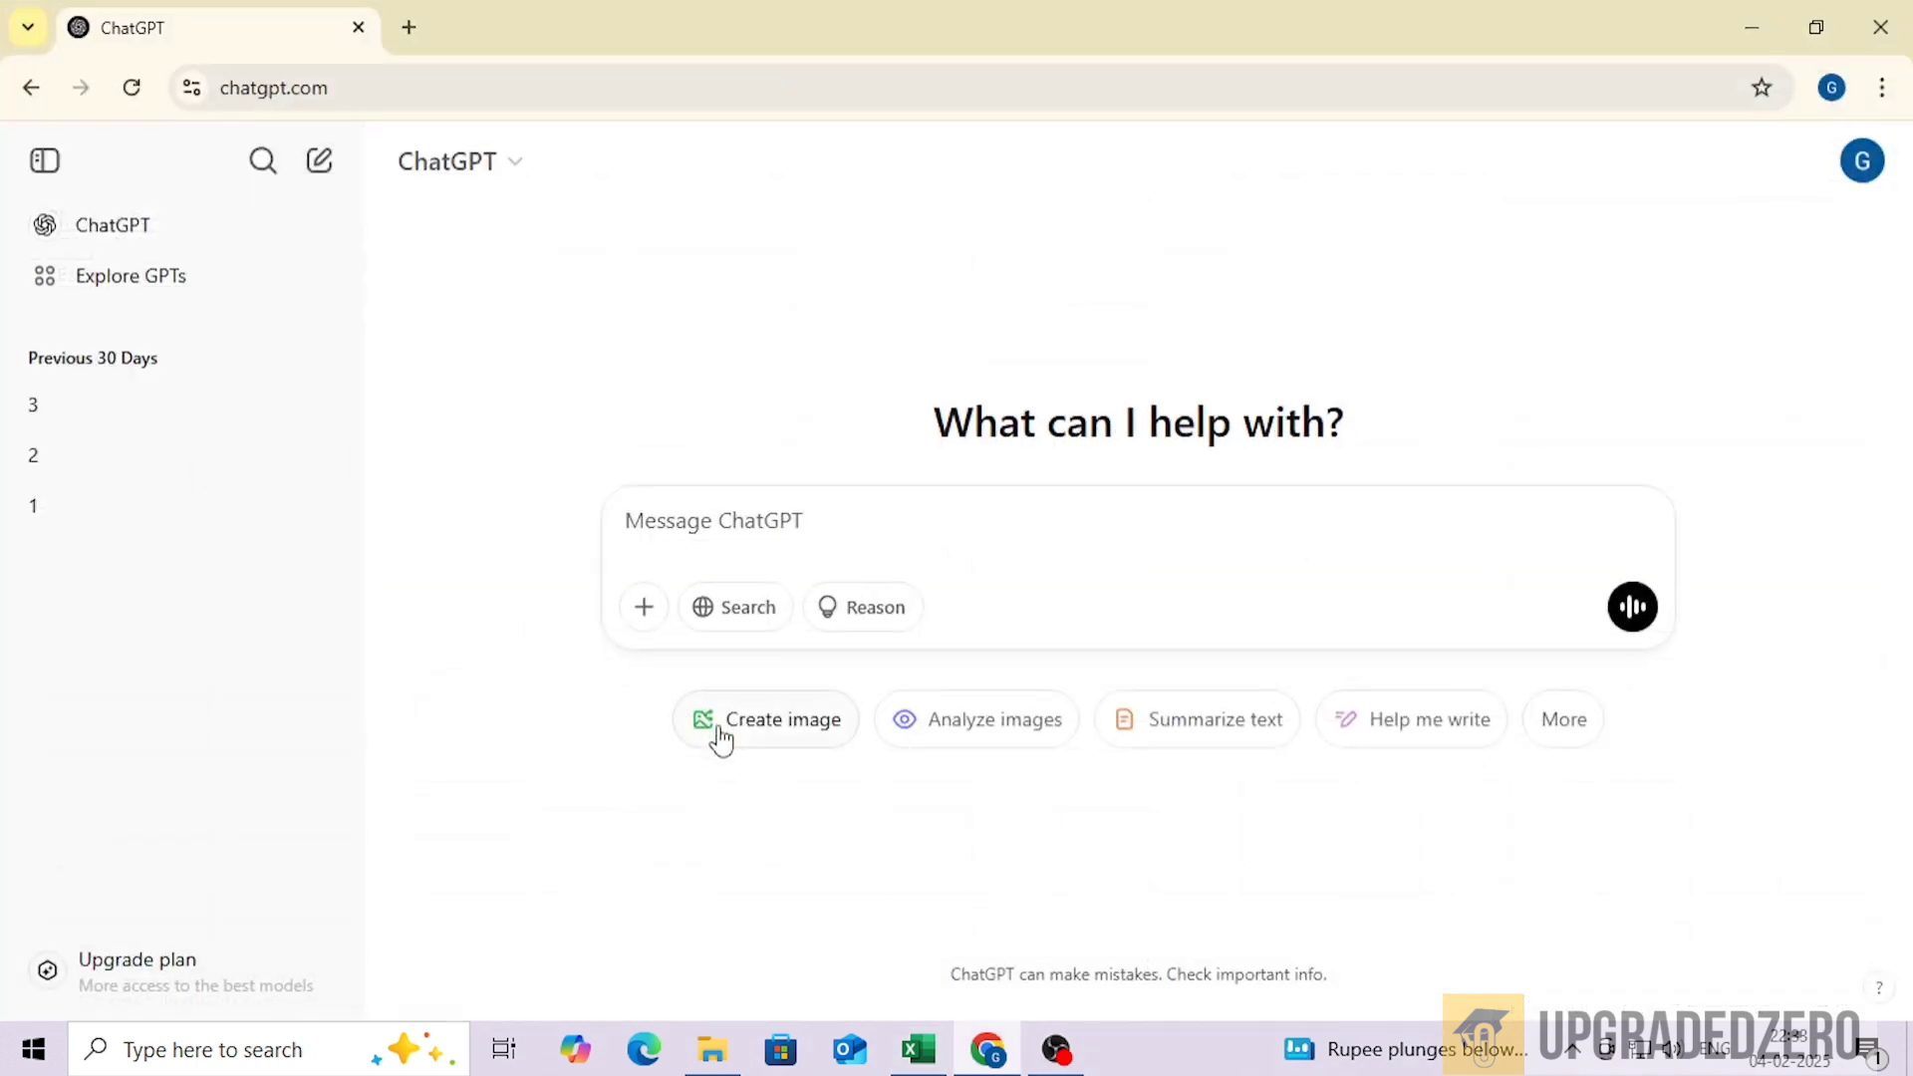
# Switch to ChatGPT and write "IN EXCEL I HAVE SOME DATA SALES AMOUNT IN COLUMN B AND I NEED TARGET ACHIEVED OR NOT IN COLUMN C"
pyautogui.write('IN EXCEL I HAVE')
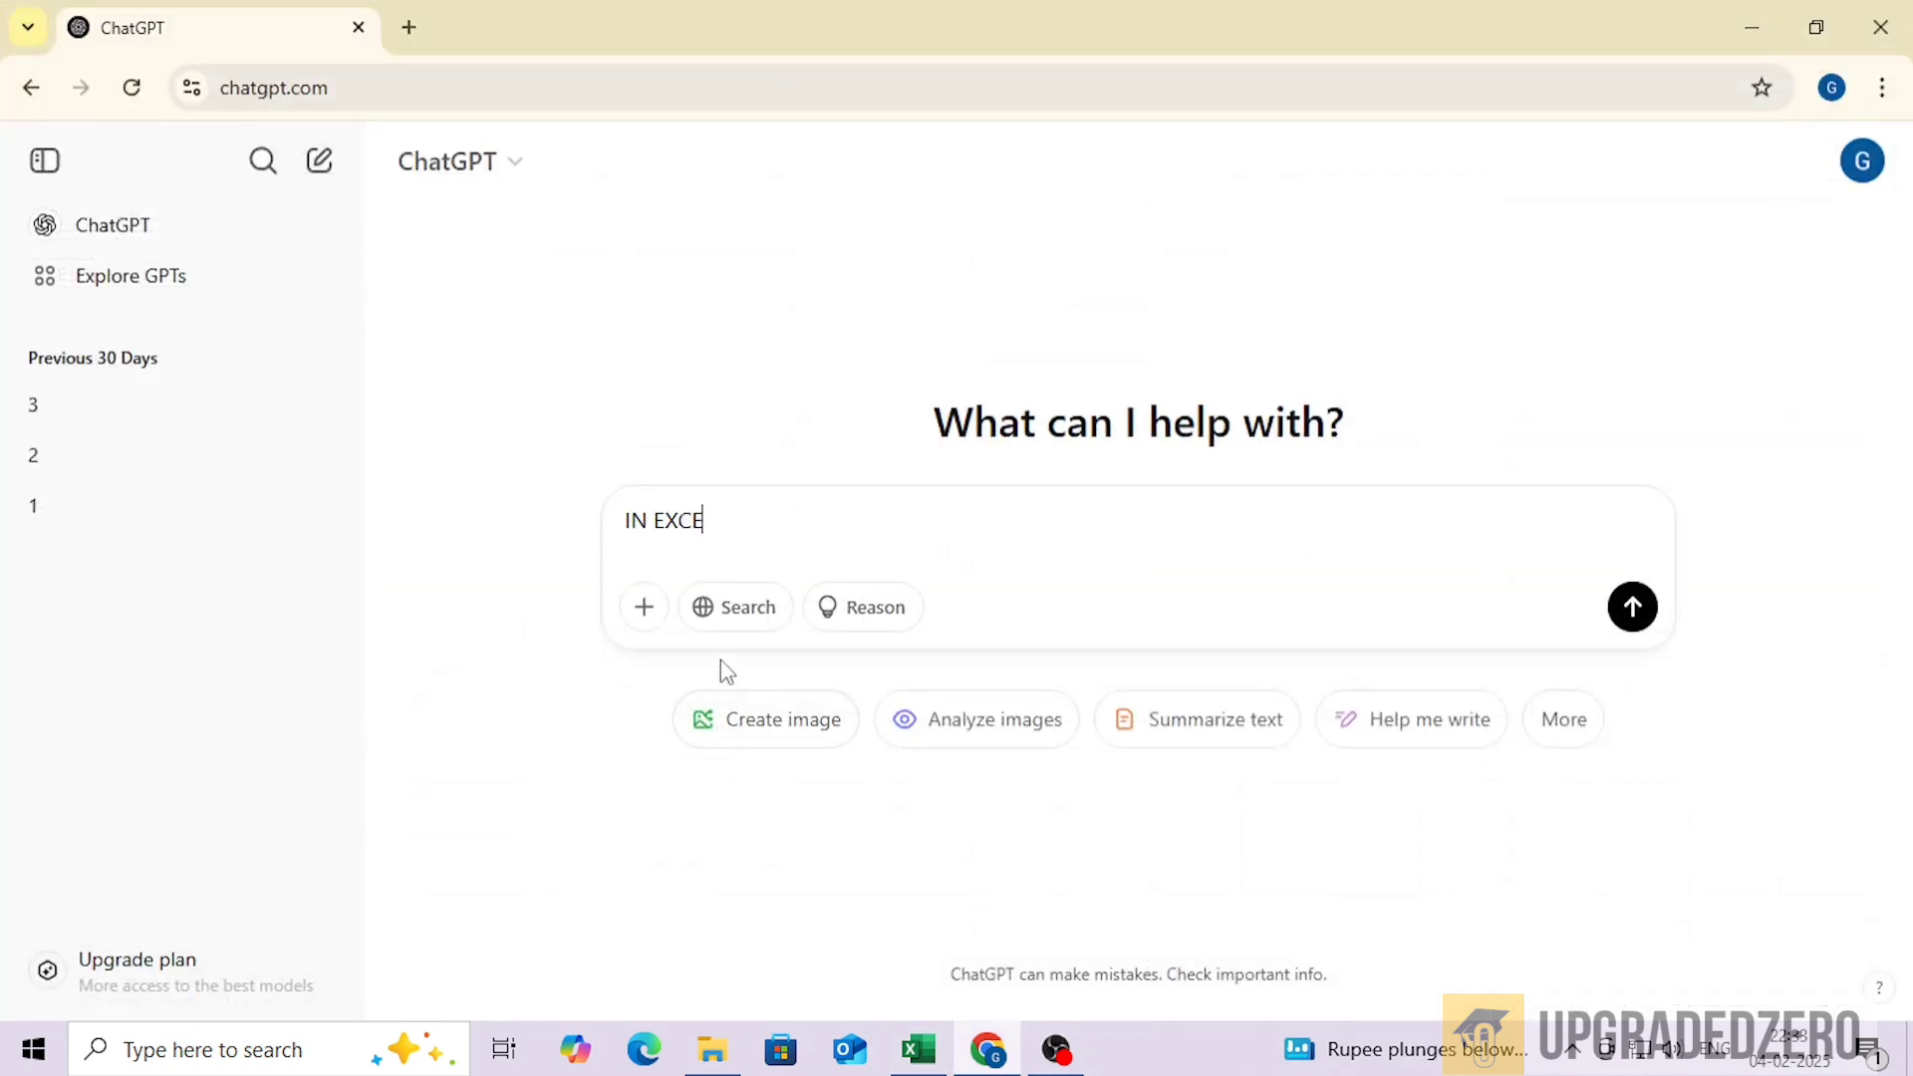
pyautogui.write(' SOME DATA')
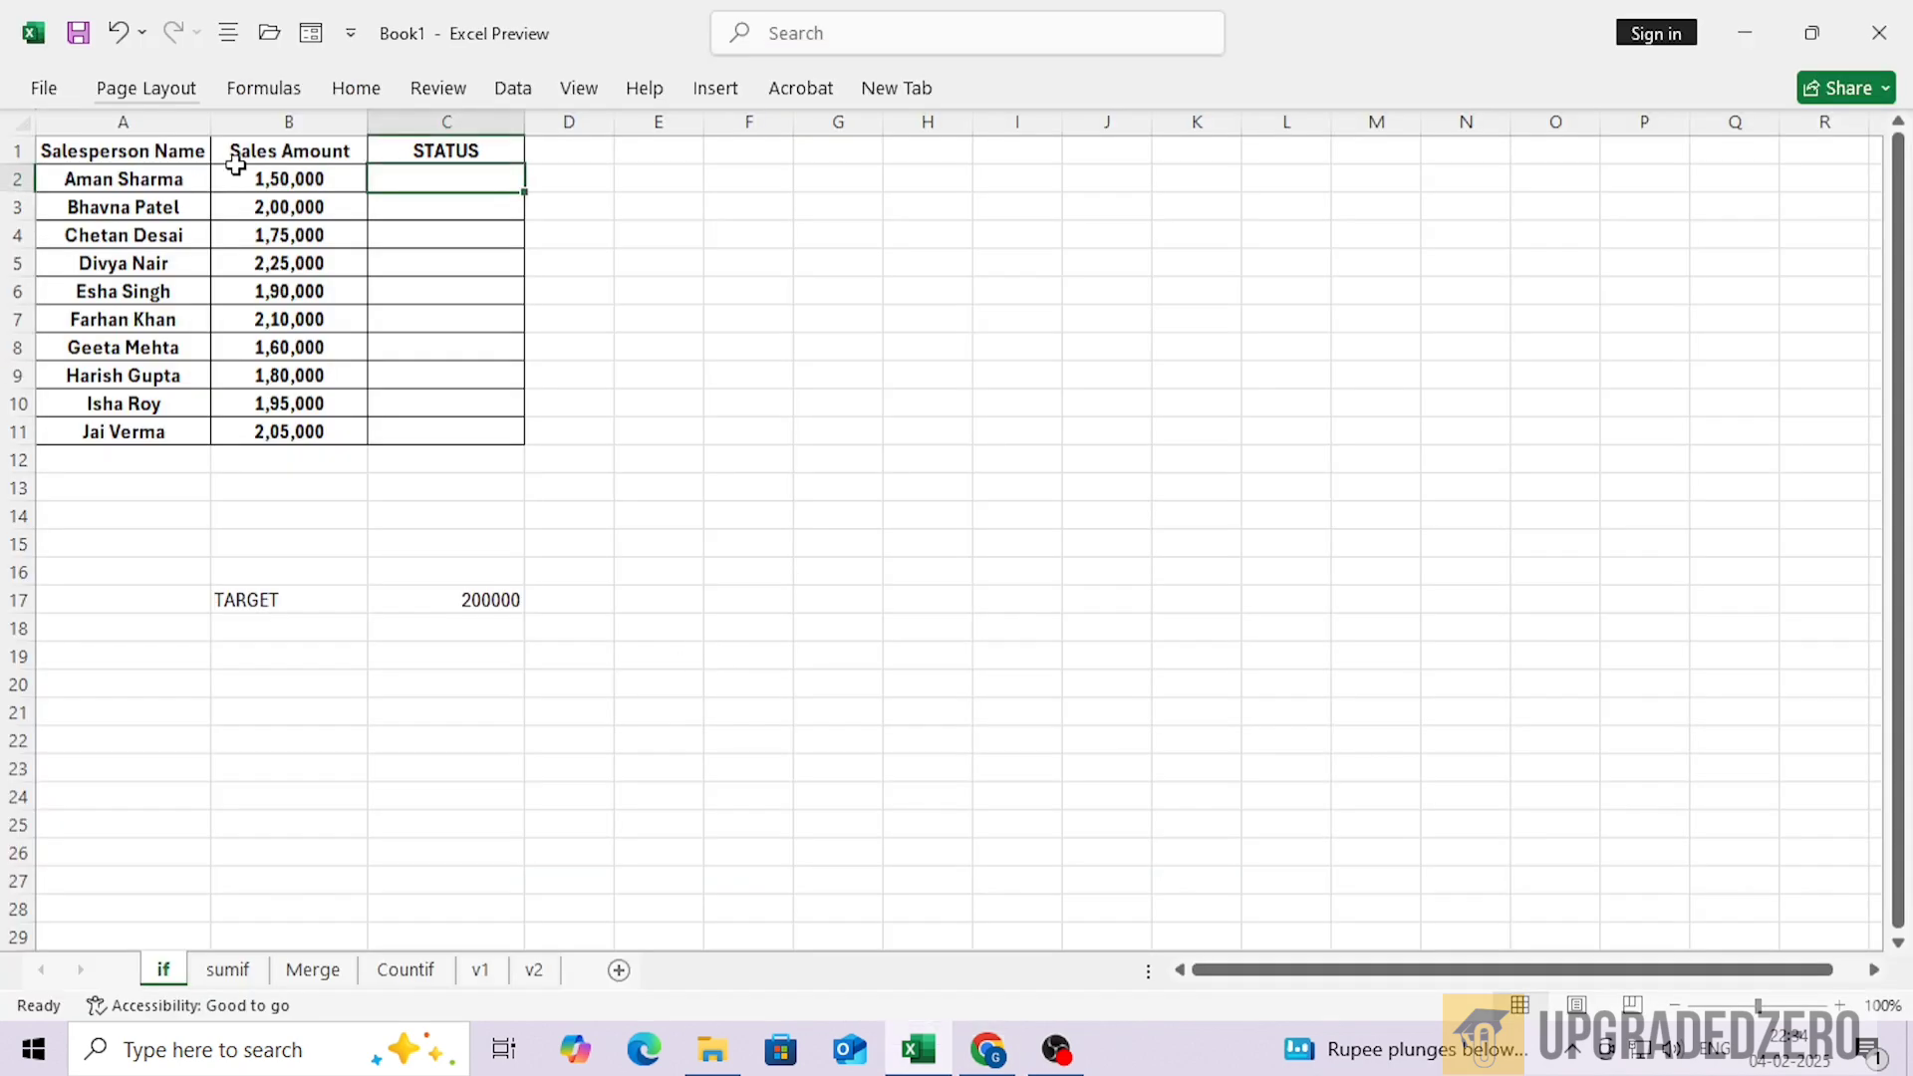
pyautogui.write('SALES AMO')
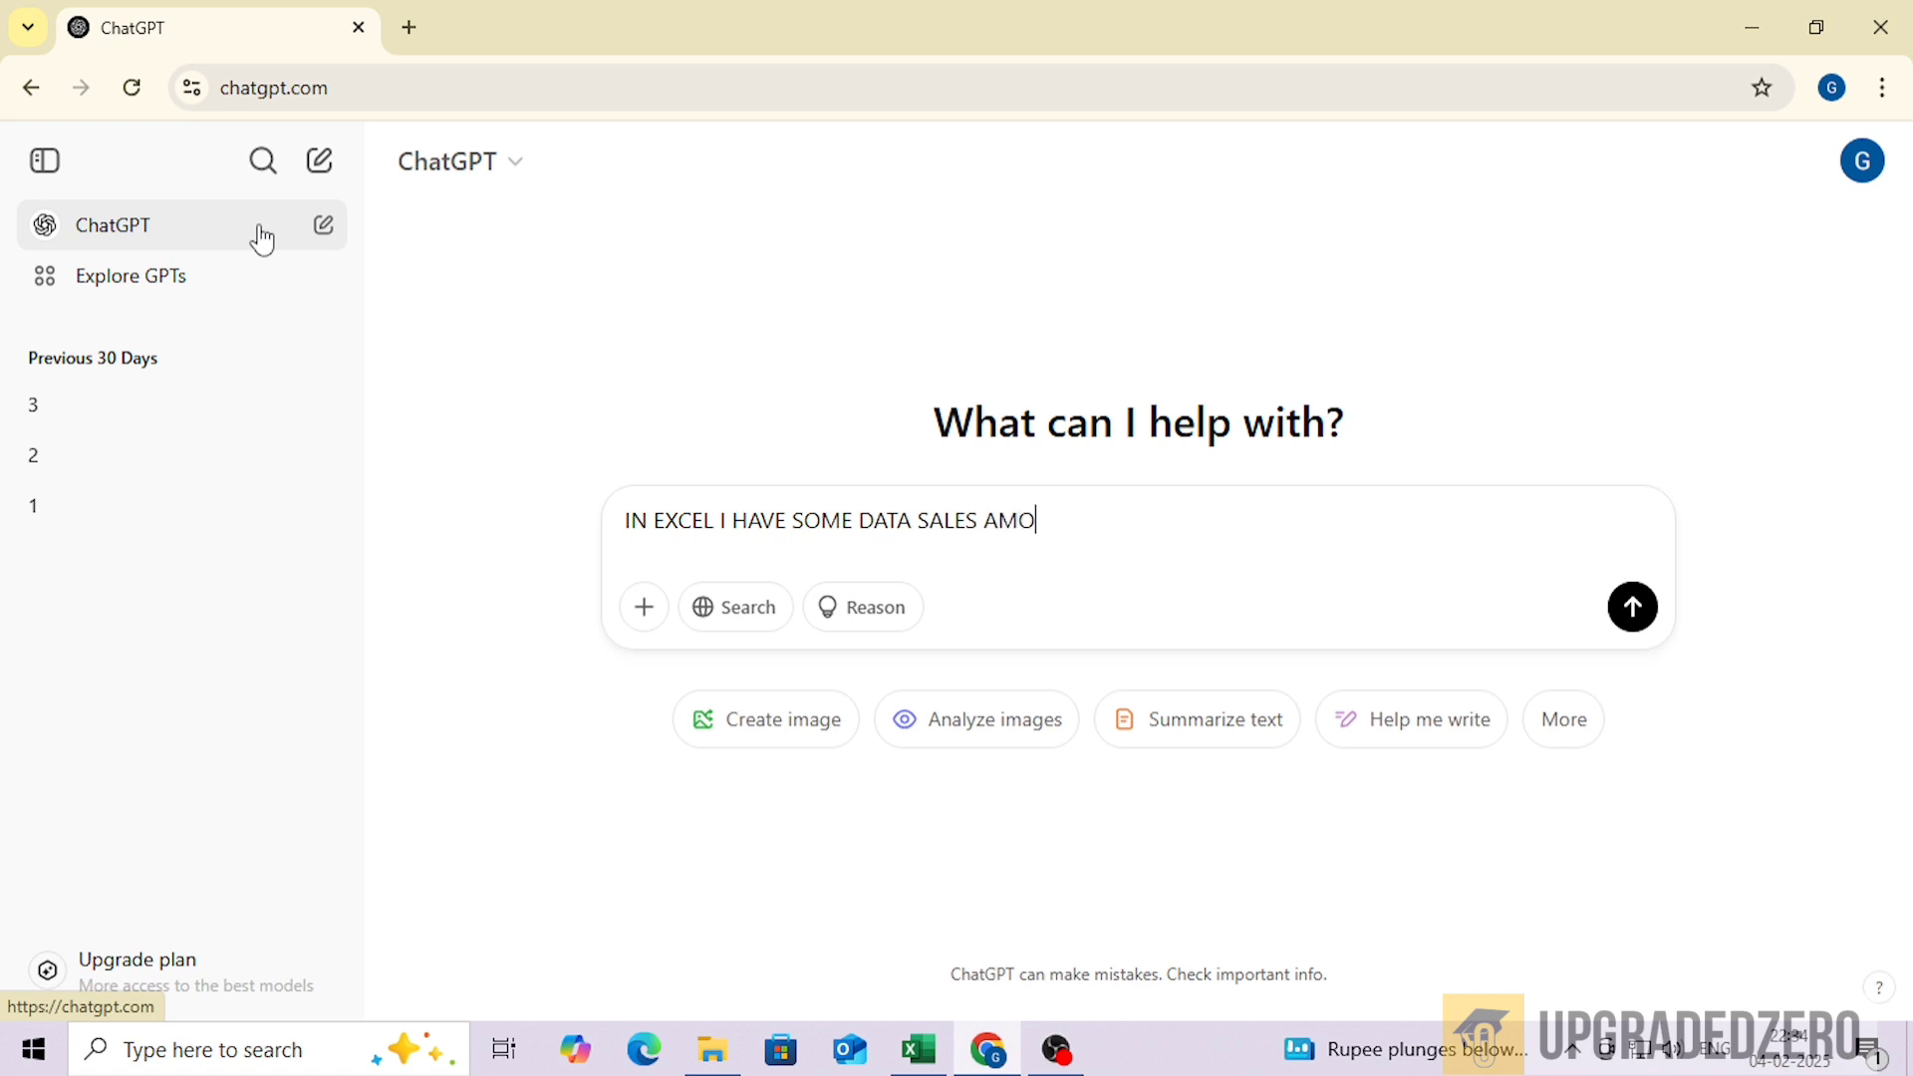
pyautogui.write('UNT IN COLUMN ')
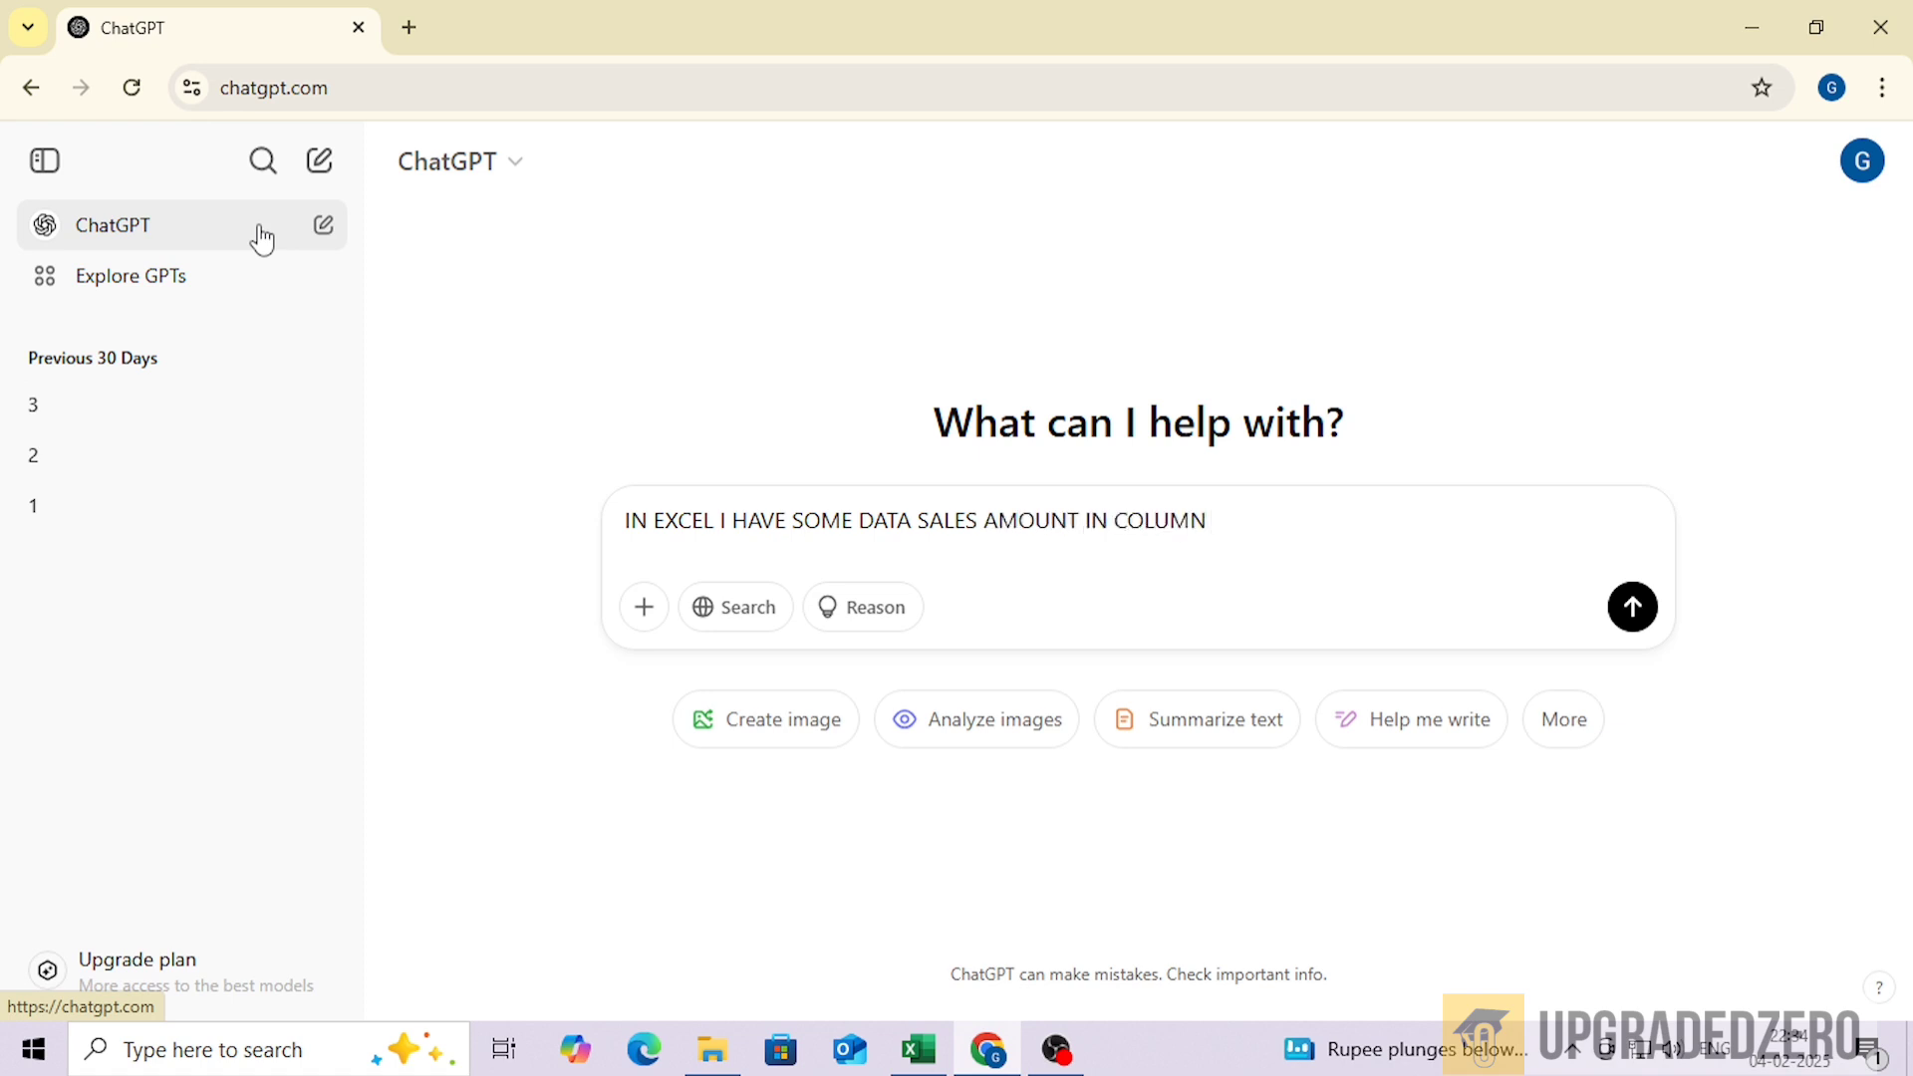
pyautogui.write('B AND I NEED TARGET A')
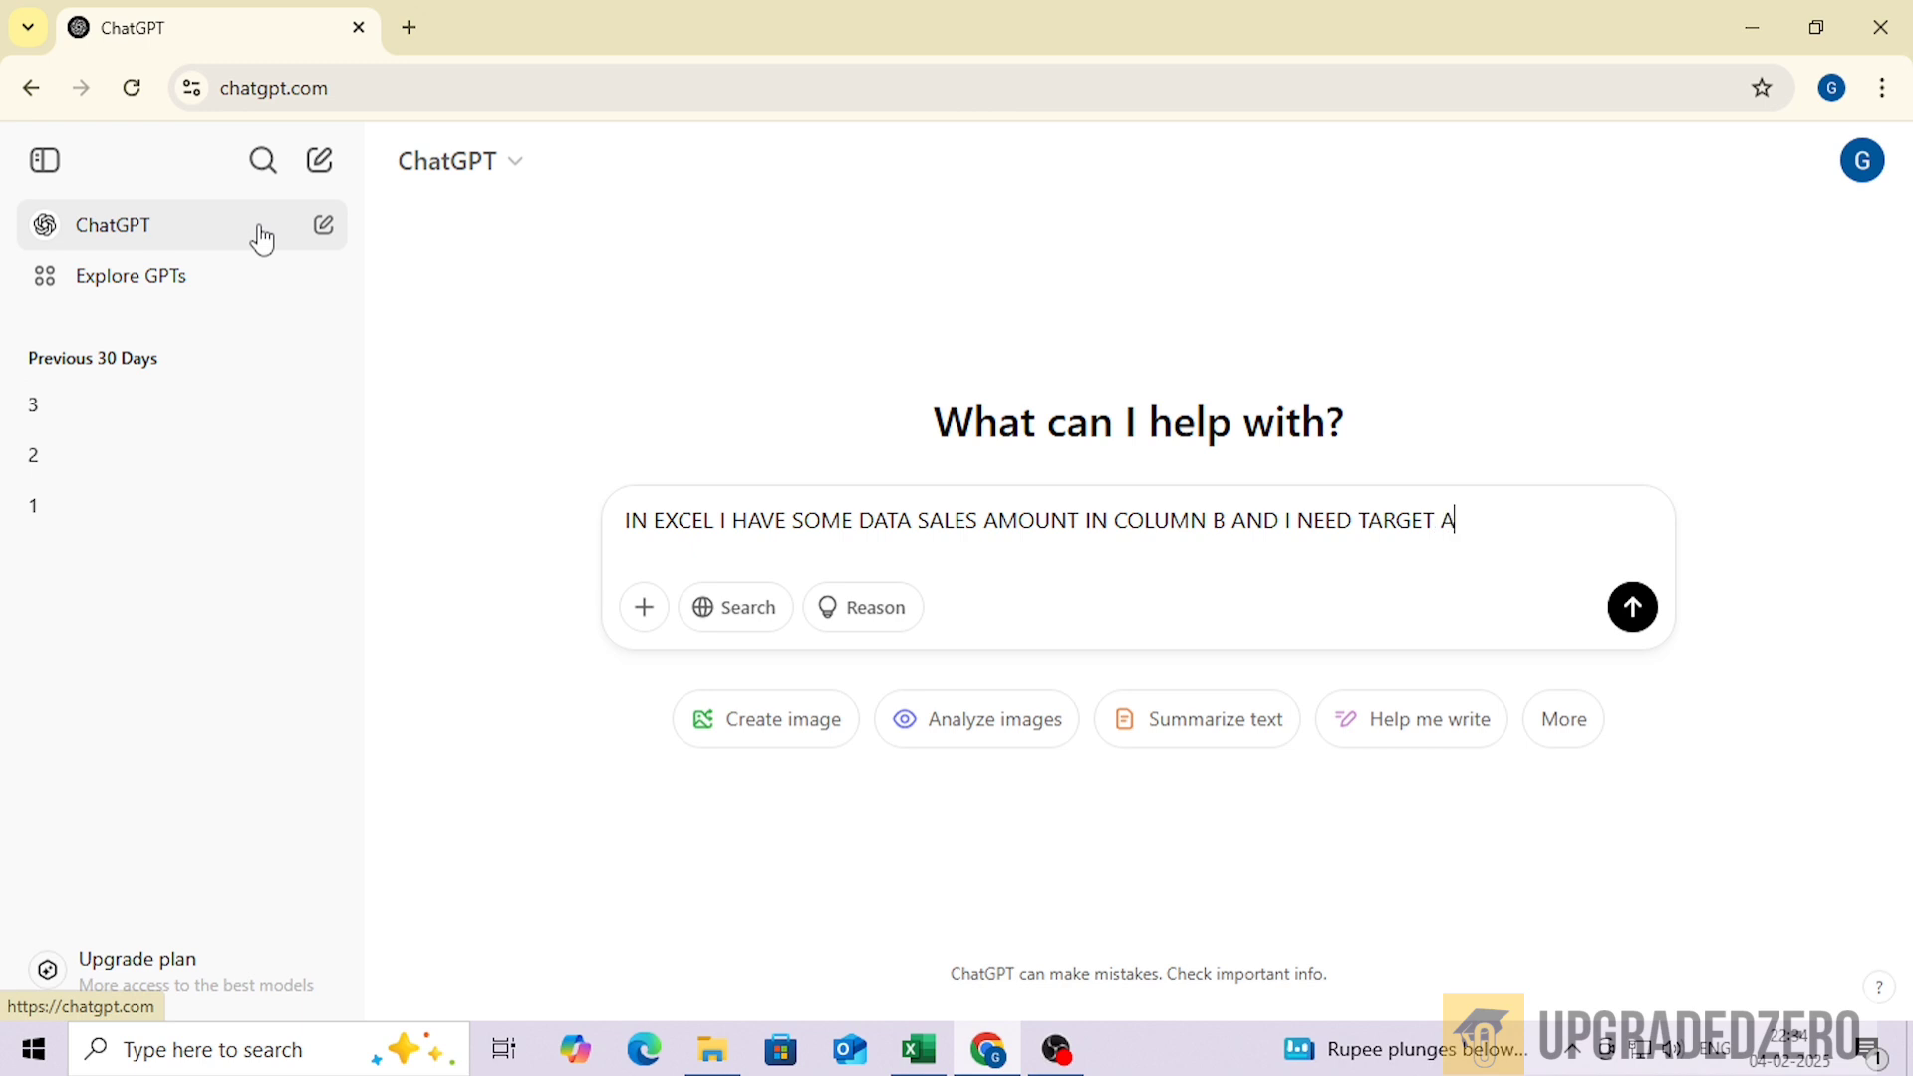
pyautogui.write('CHIEVED OR NOT IN COLUMN C')
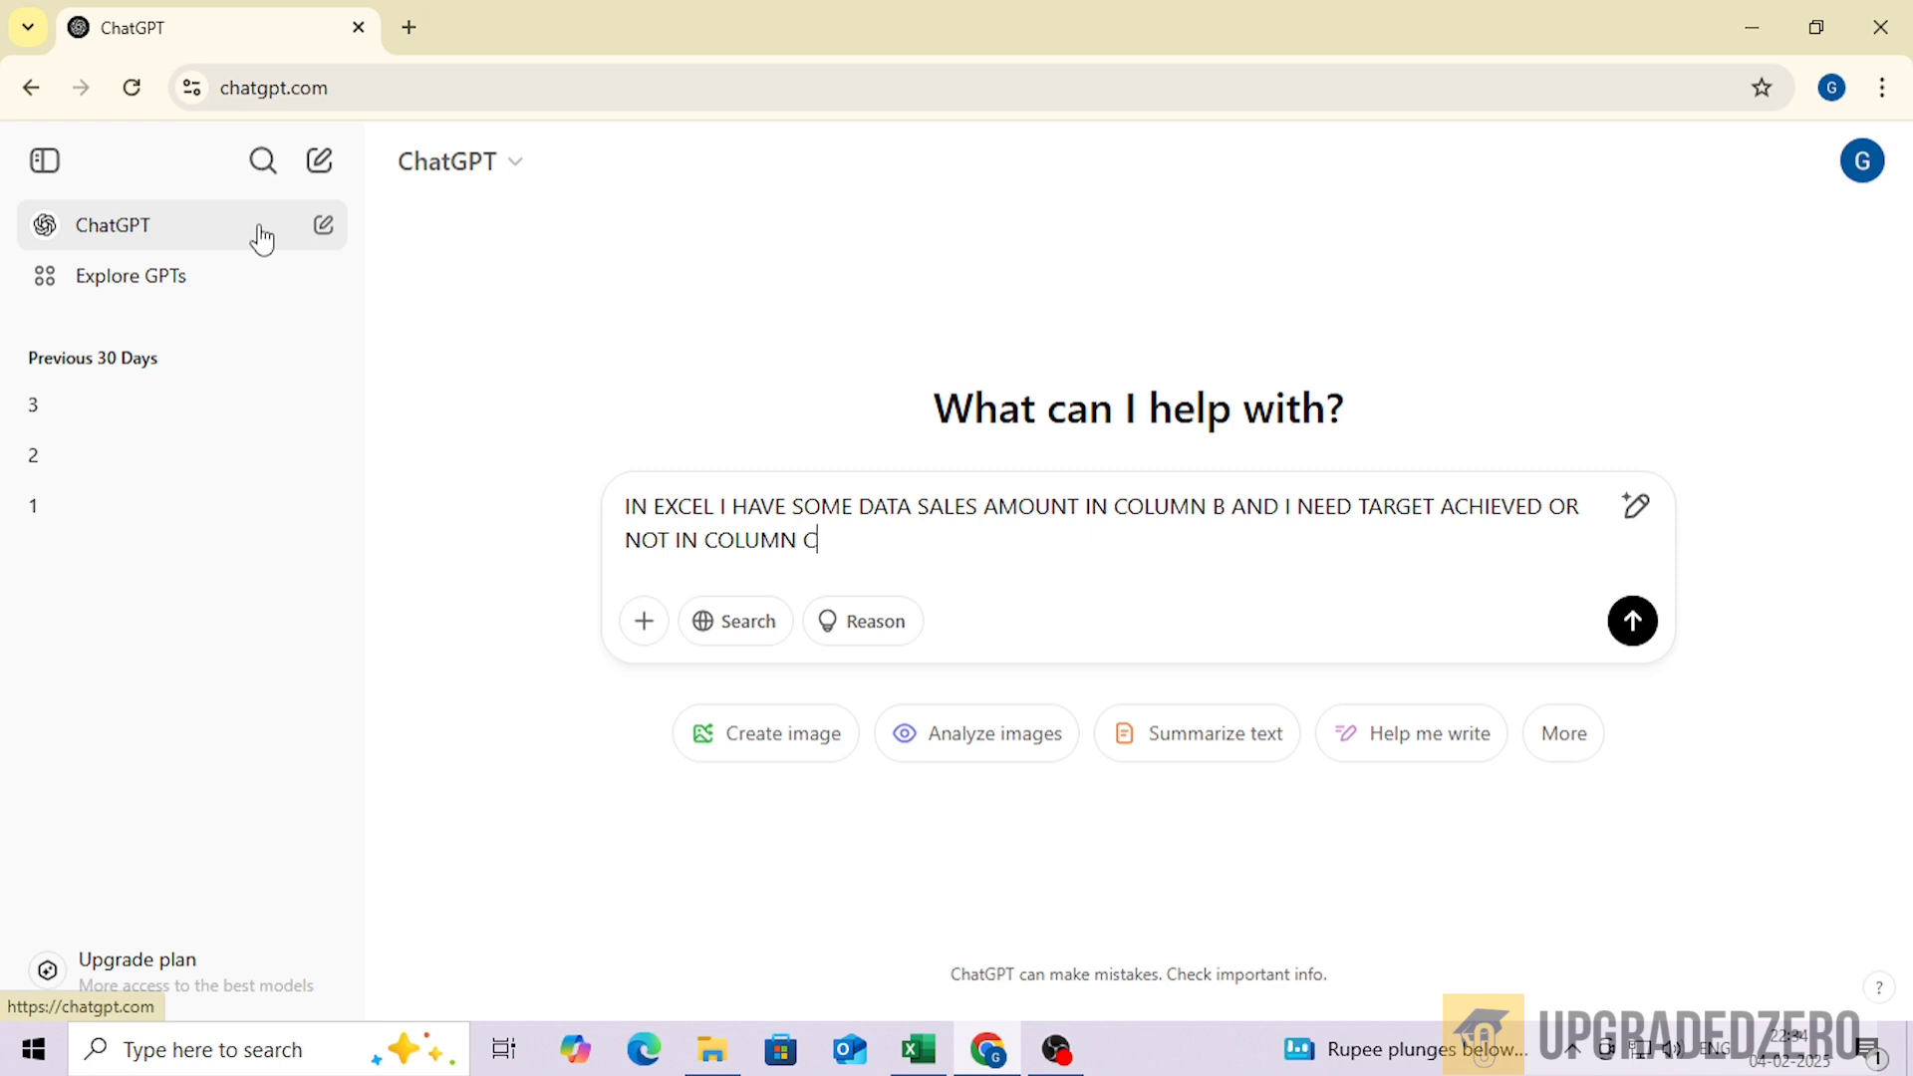
# Extend the prompt with ", TARGET VALUE IS 200000 , IF ABOVE 200000 THEN TARGET ACHIEVED AND IF BELOW THEN NOT ACHIEVED"
pyautogui.hotkey('alt', 'Tab')
pyautogui.hotkey('alt', 'Tab')
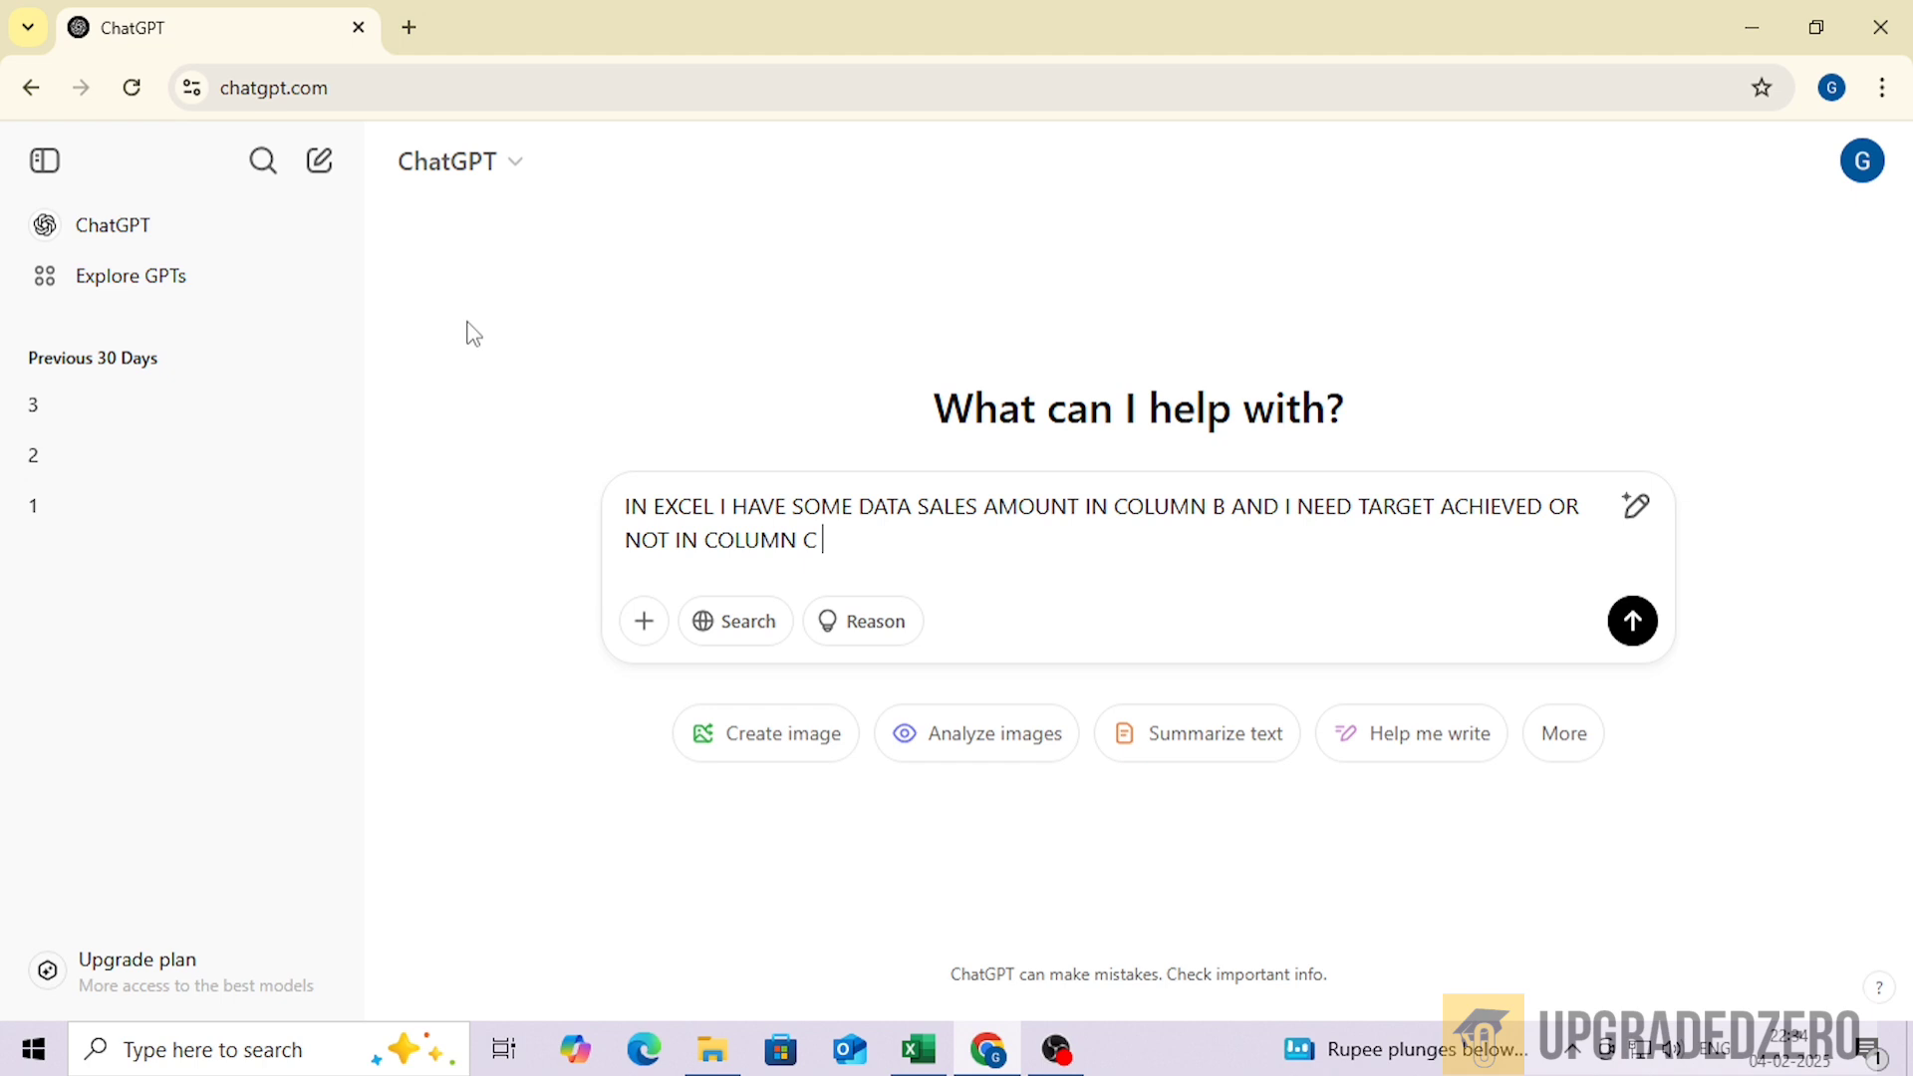
pyautogui.write('C , NEE')
pyautogui.write('TARGE')
pyautogui.write('T VALUE IS')
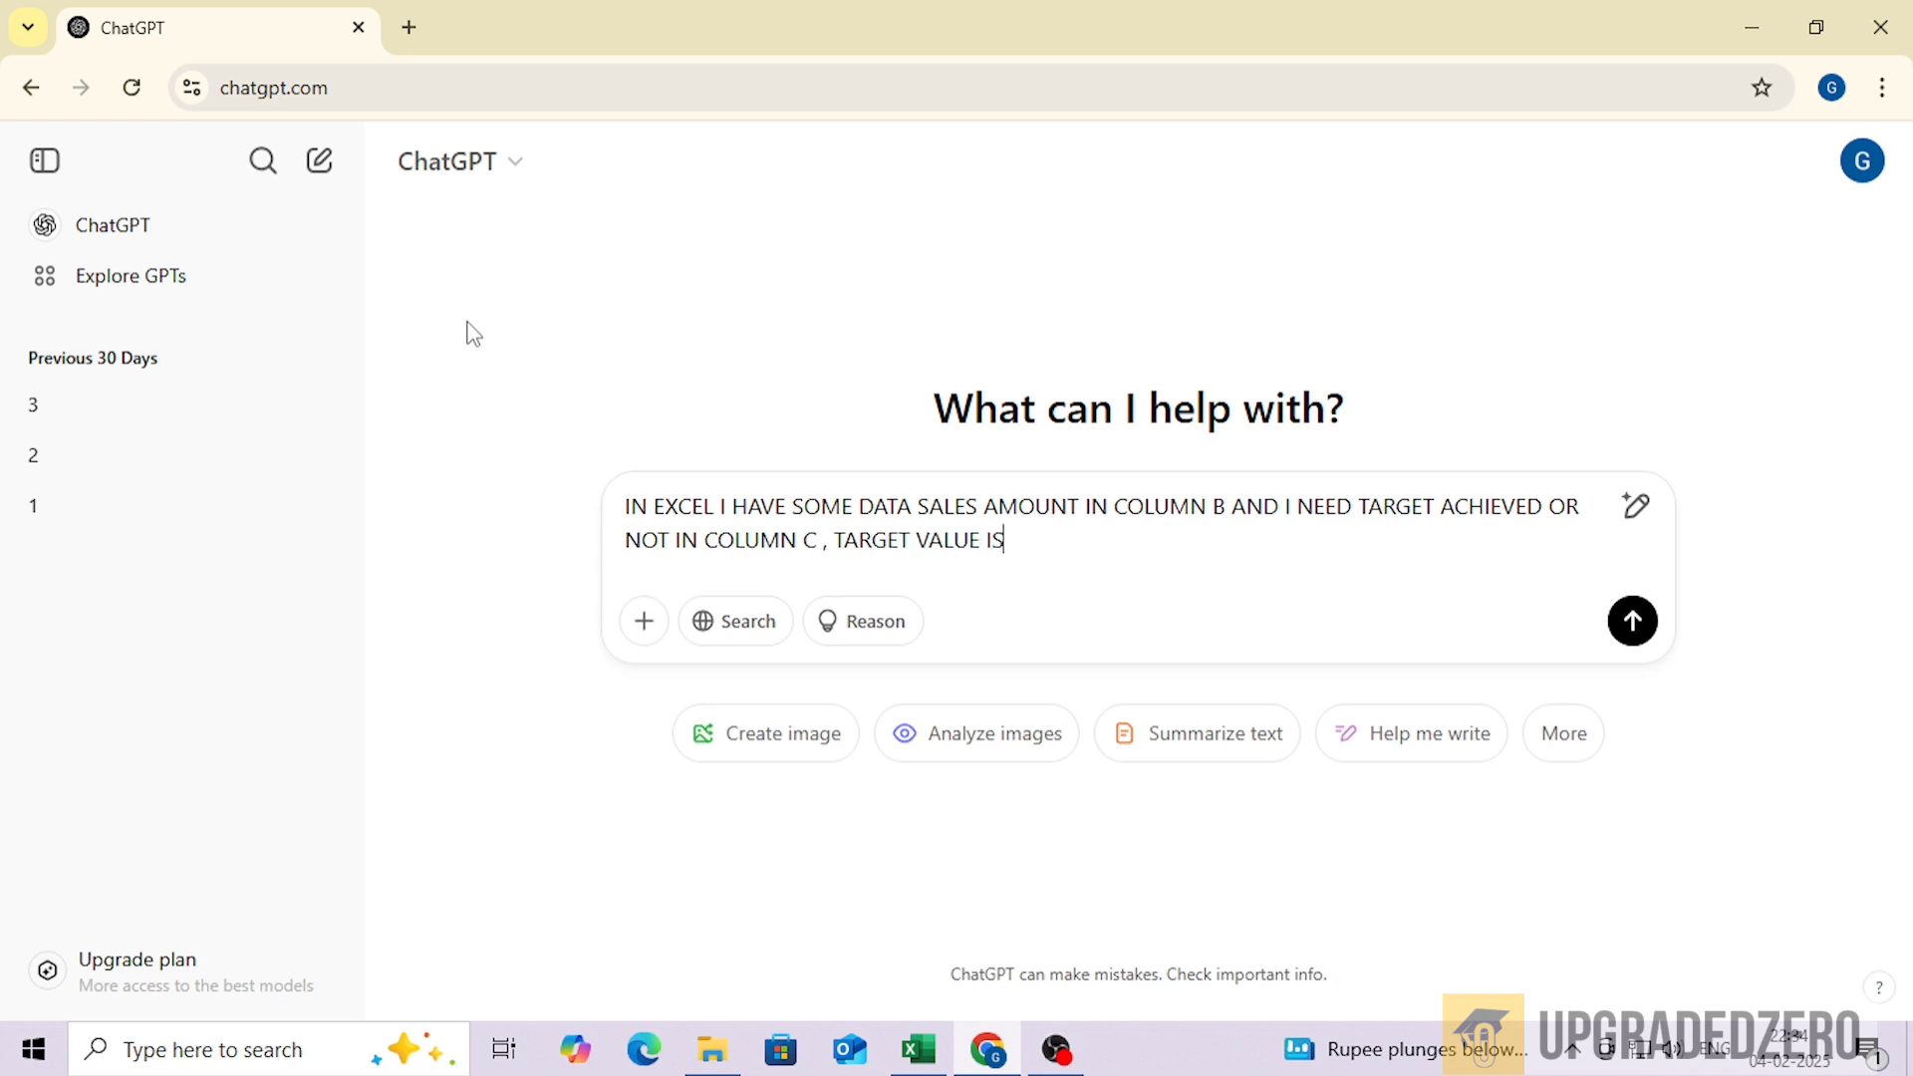
pyautogui.write(' 200000 , IF ABOVE 20')
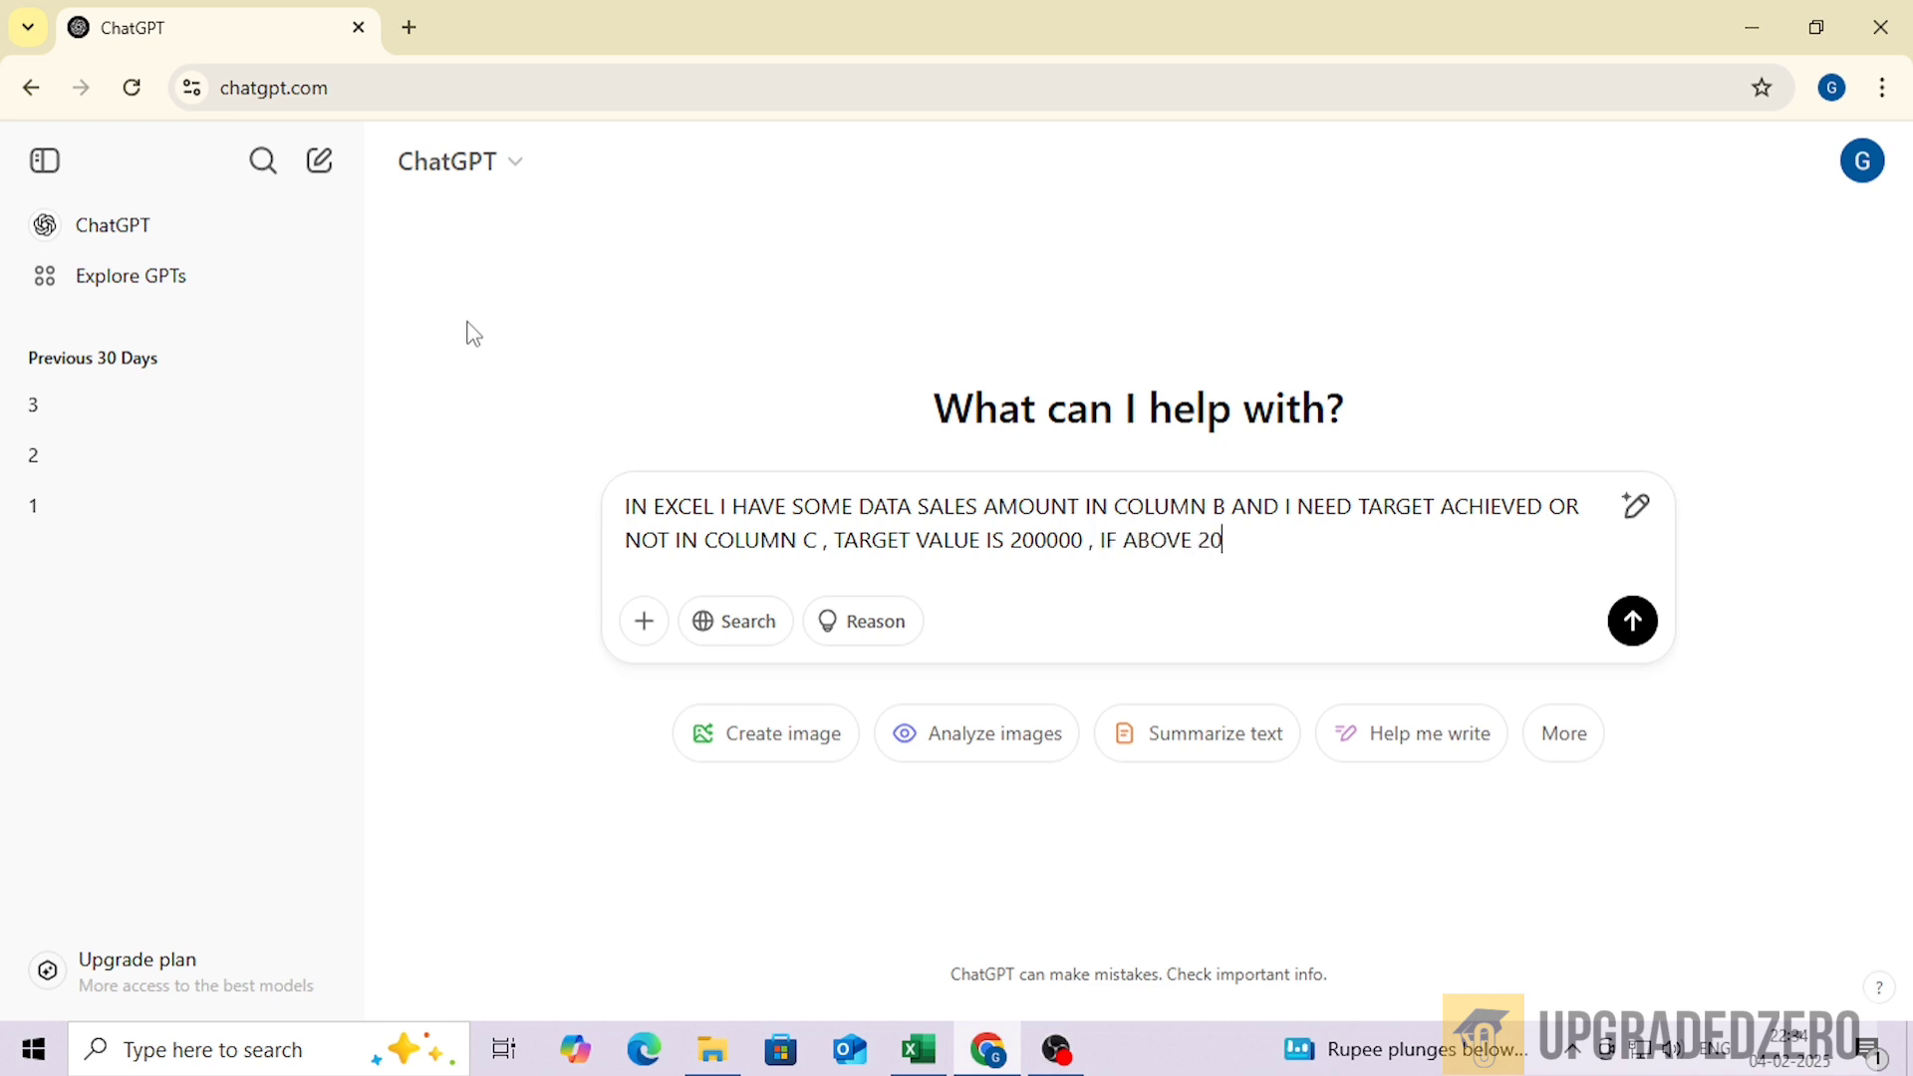
pyautogui.write('0000 THEN TARGET')
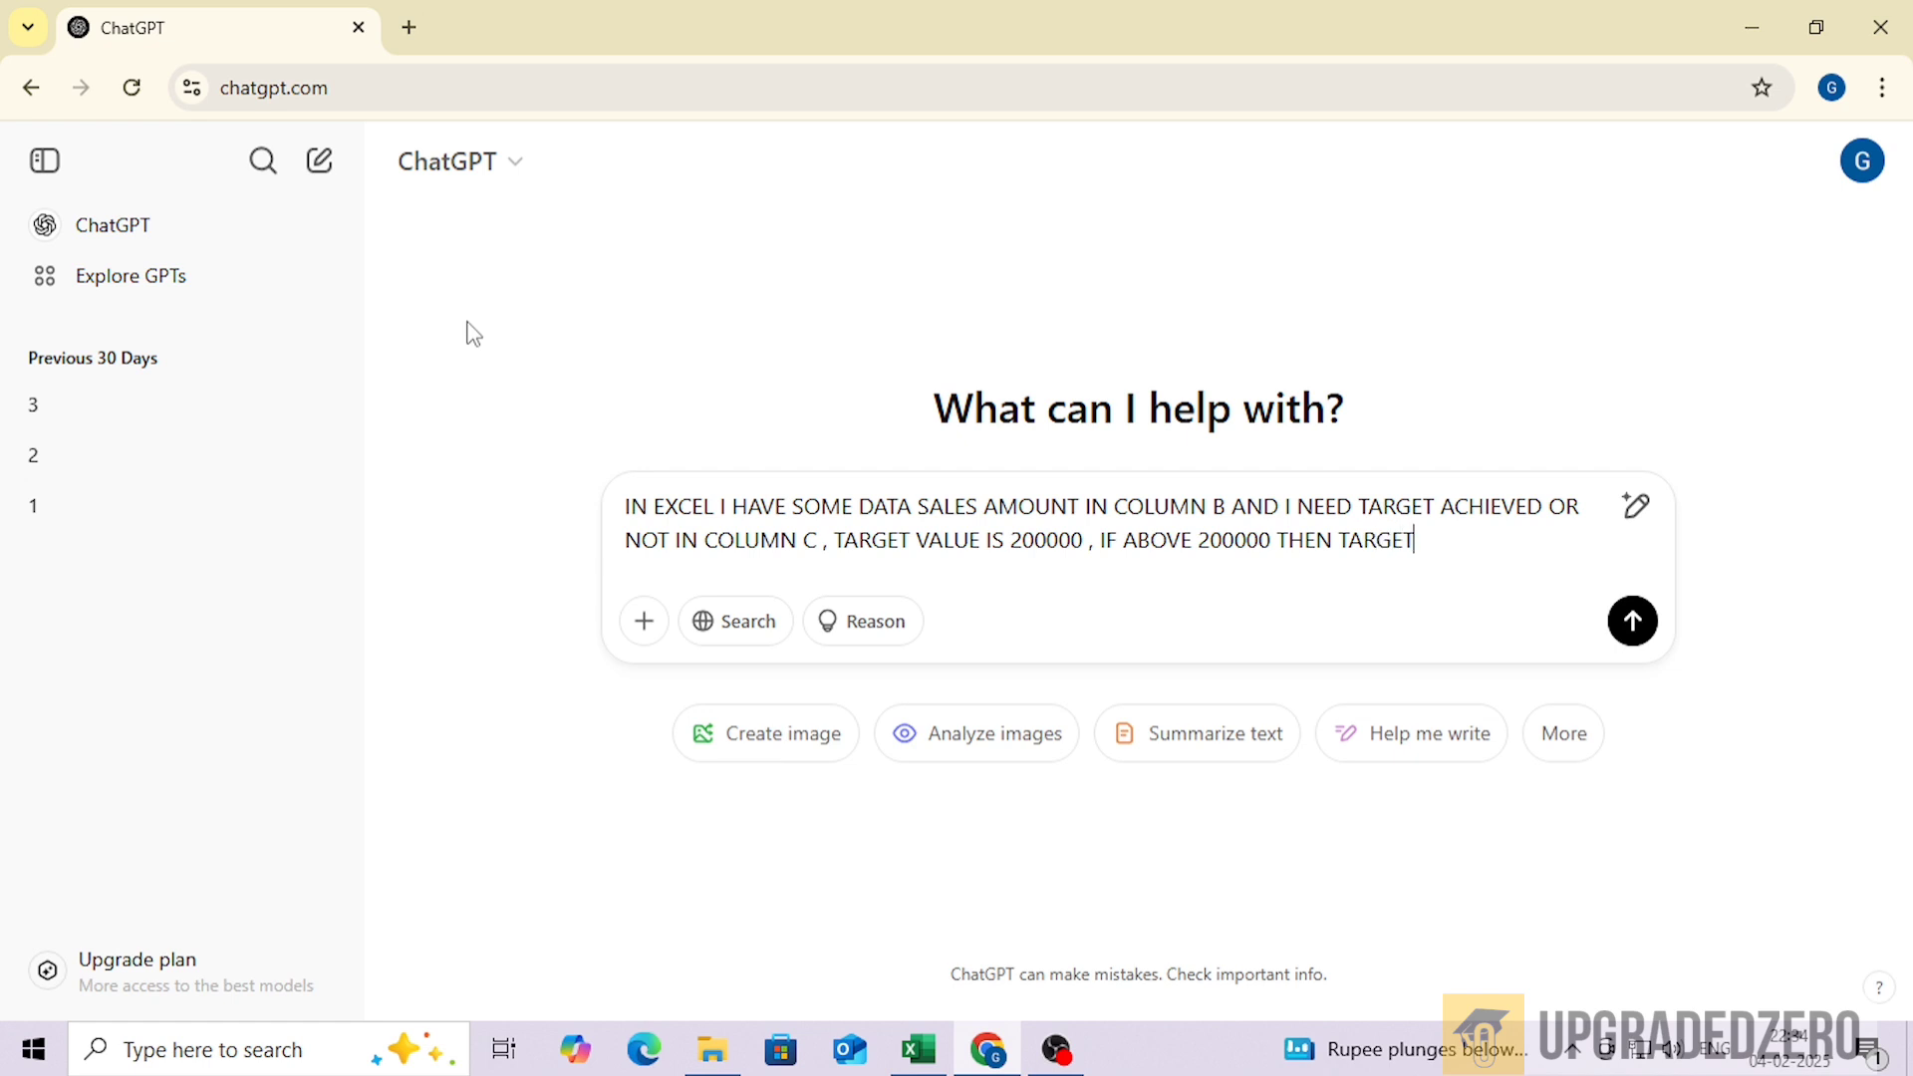
pyautogui.write(' ACHIEVED AN')
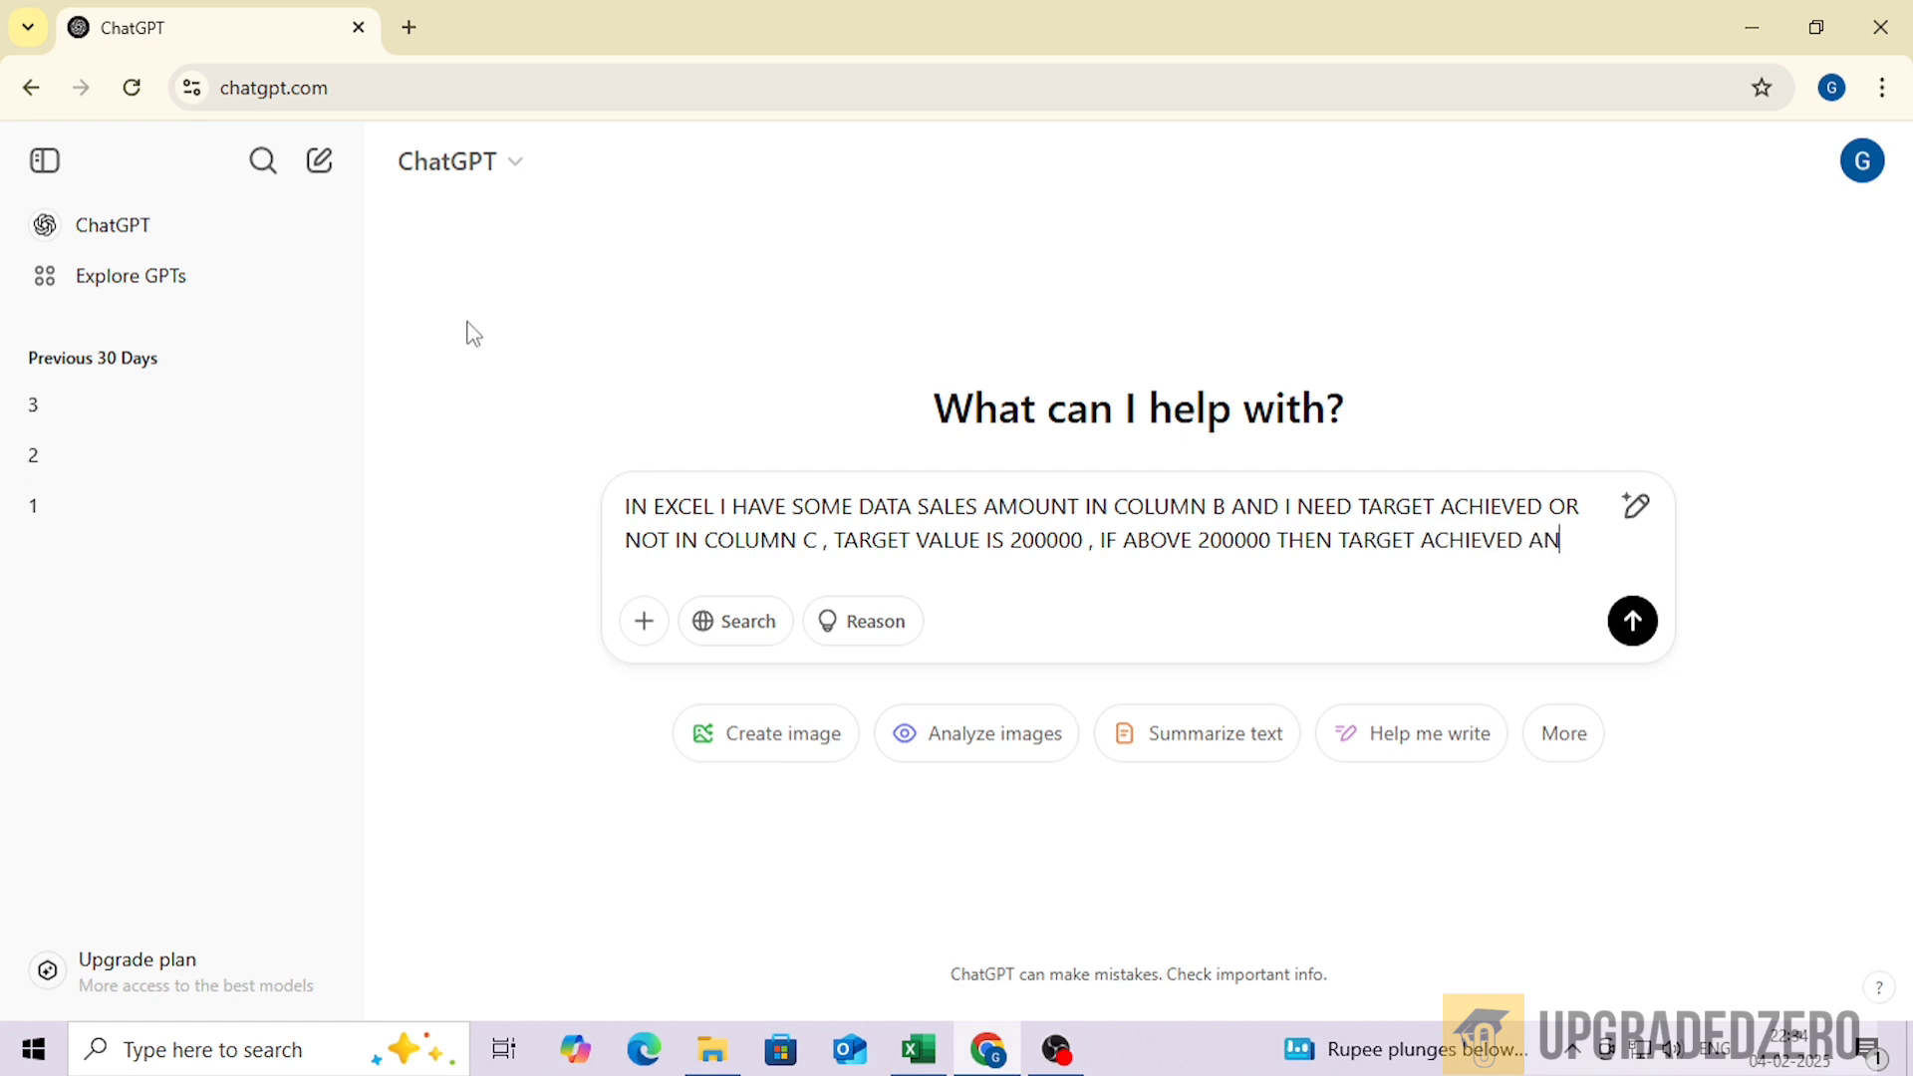
pyautogui.write('D IF BEL')
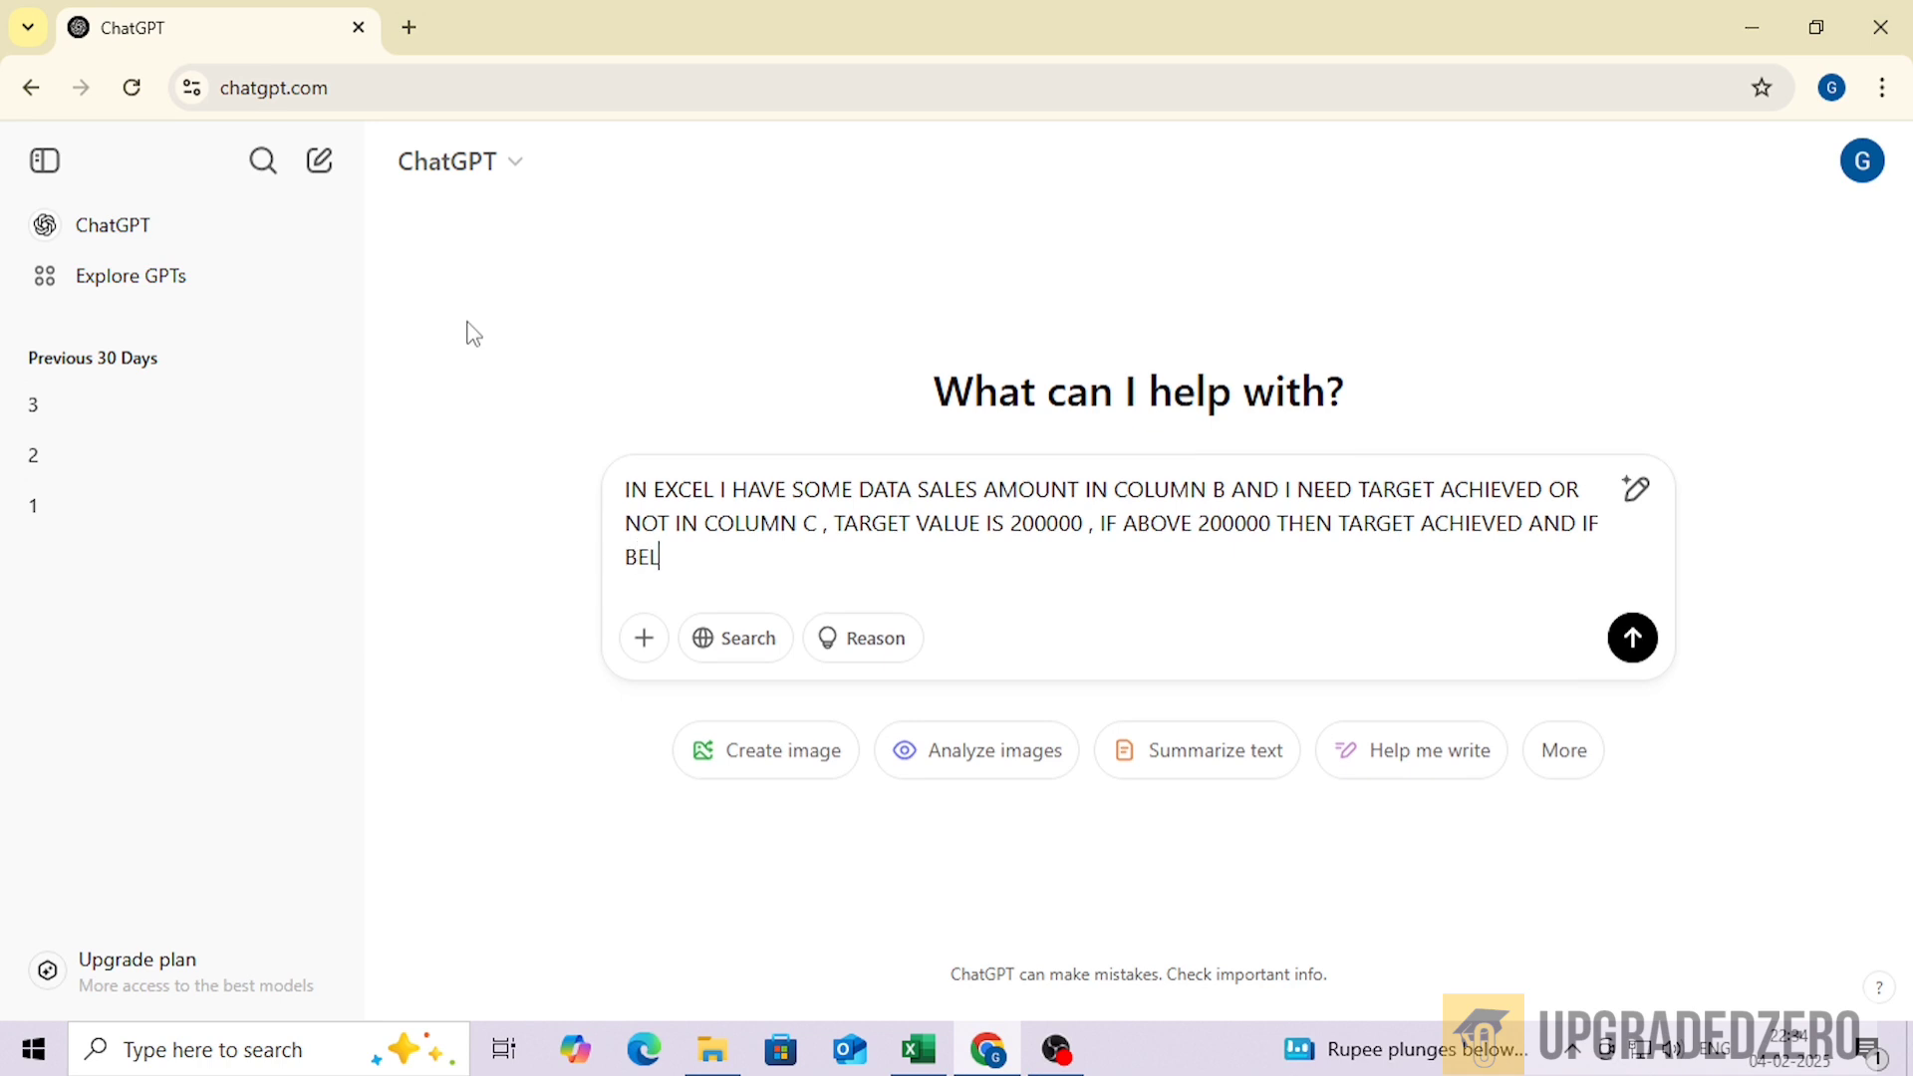
pyautogui.write('OW THEN NOT ACHIEVED')
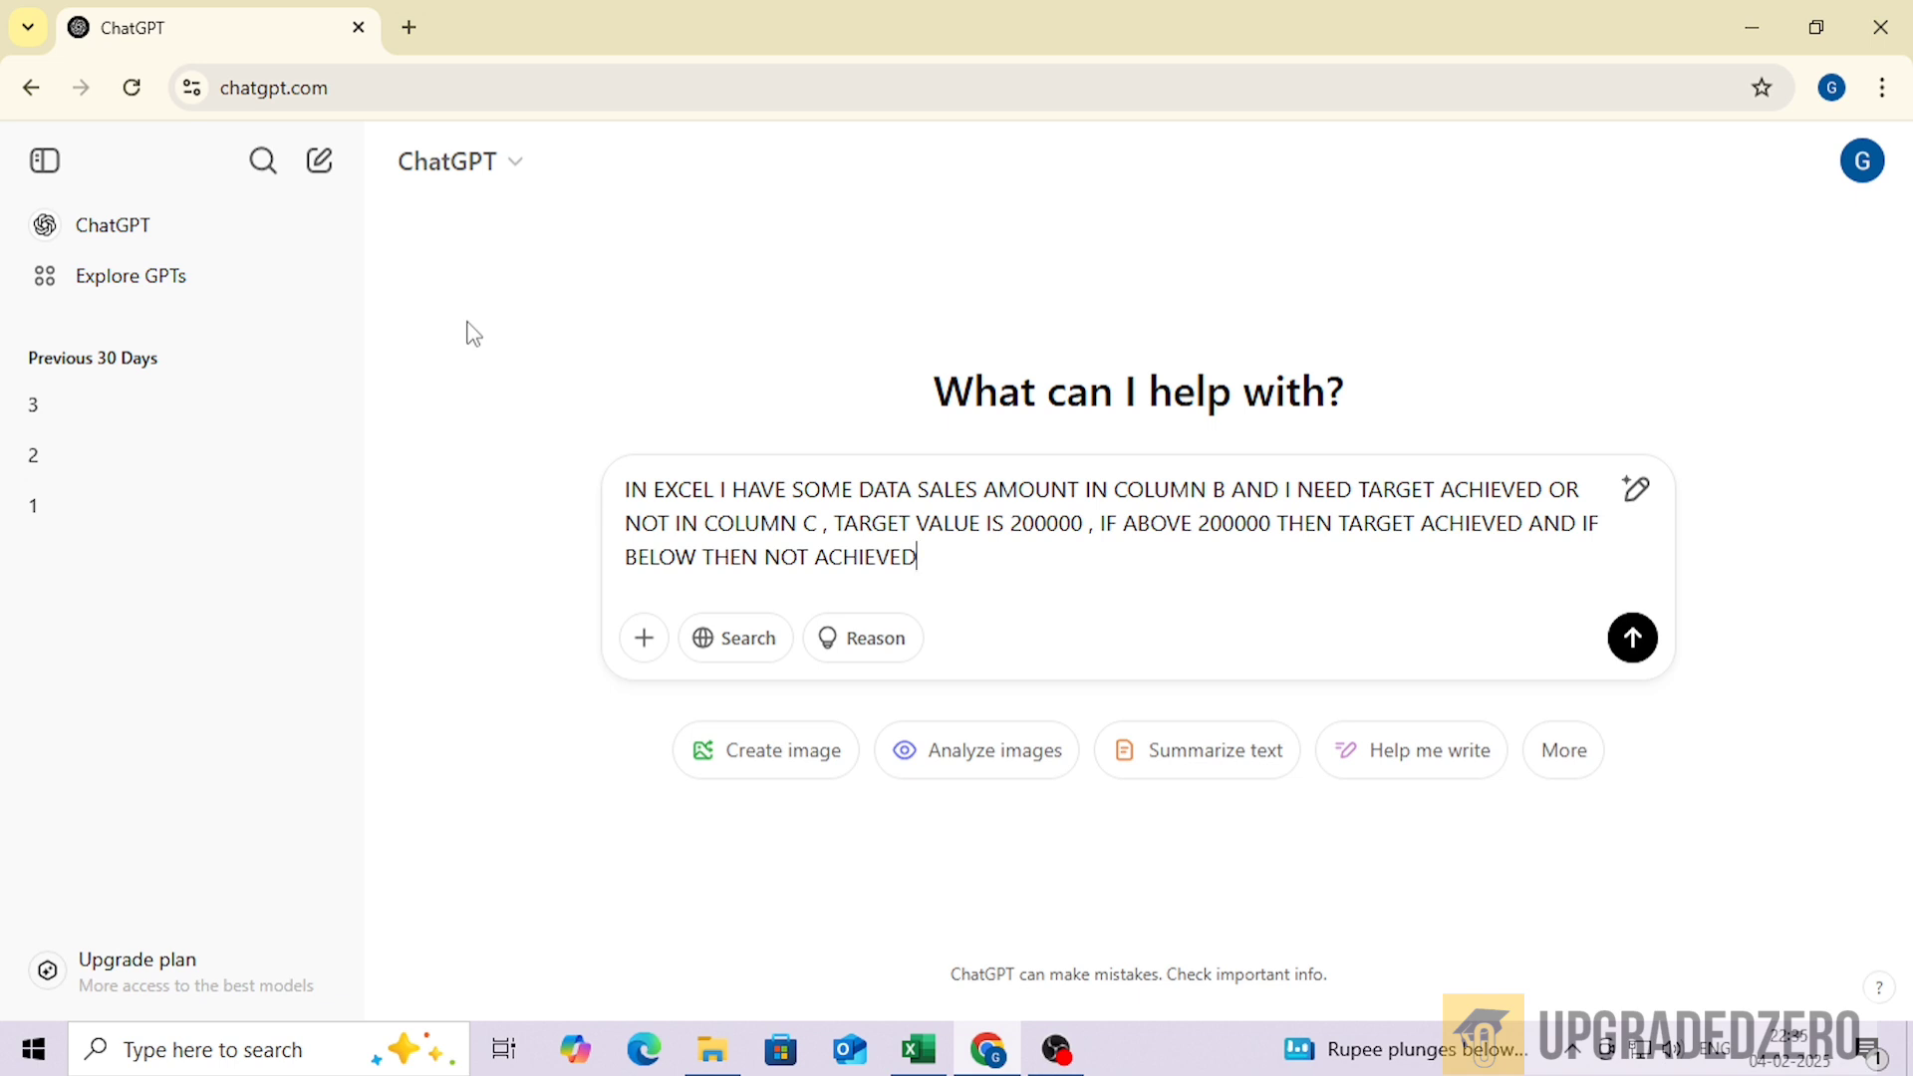
# Finish the prompt with ". DATA START FROM SECOND ROW DUE TO HEADINGS GIVE ME FORMULAS FOR THE SAME" and send it
pyautogui.write('. DATA START FROM ')
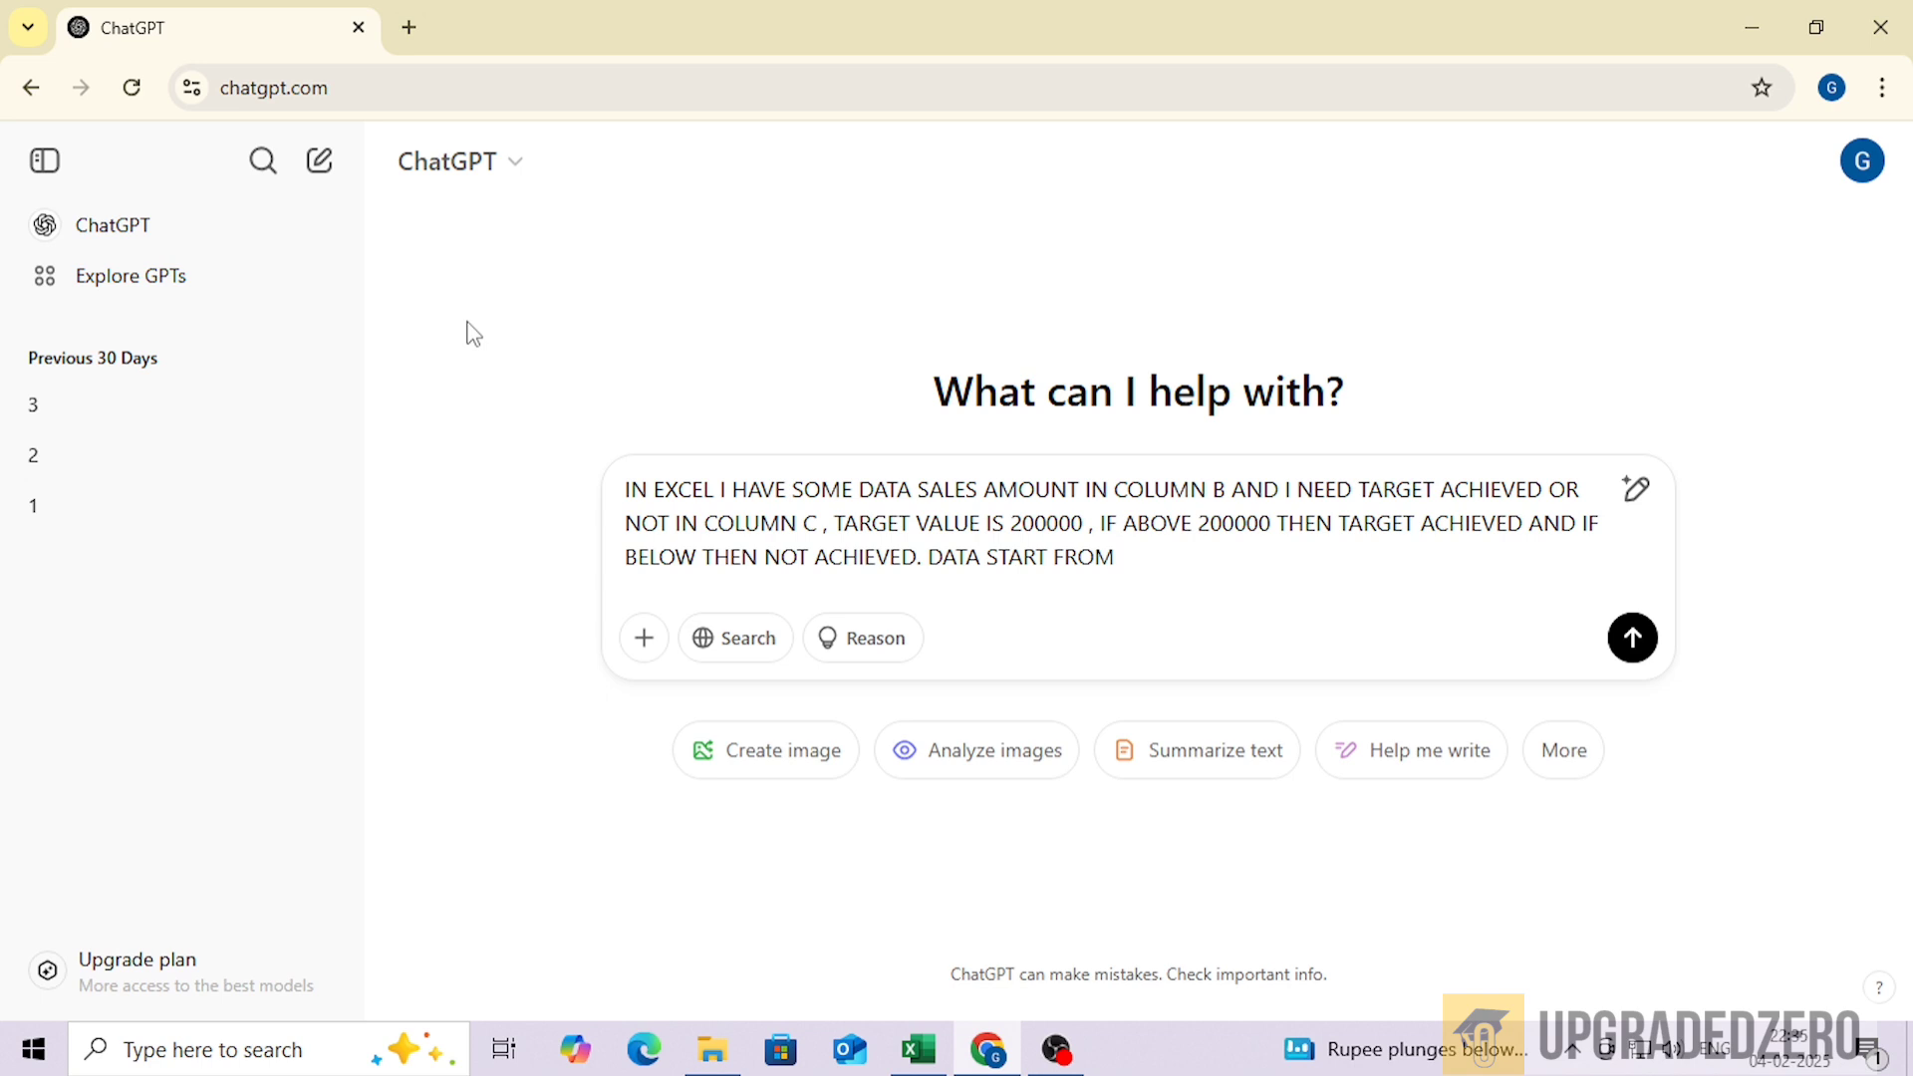
pyautogui.write('SEOND')
pyautogui.press('BackSpace')
pyautogui.press('BackSpace')
pyautogui.press('BackSpace')
pyautogui.write('COND ROW DUE ')
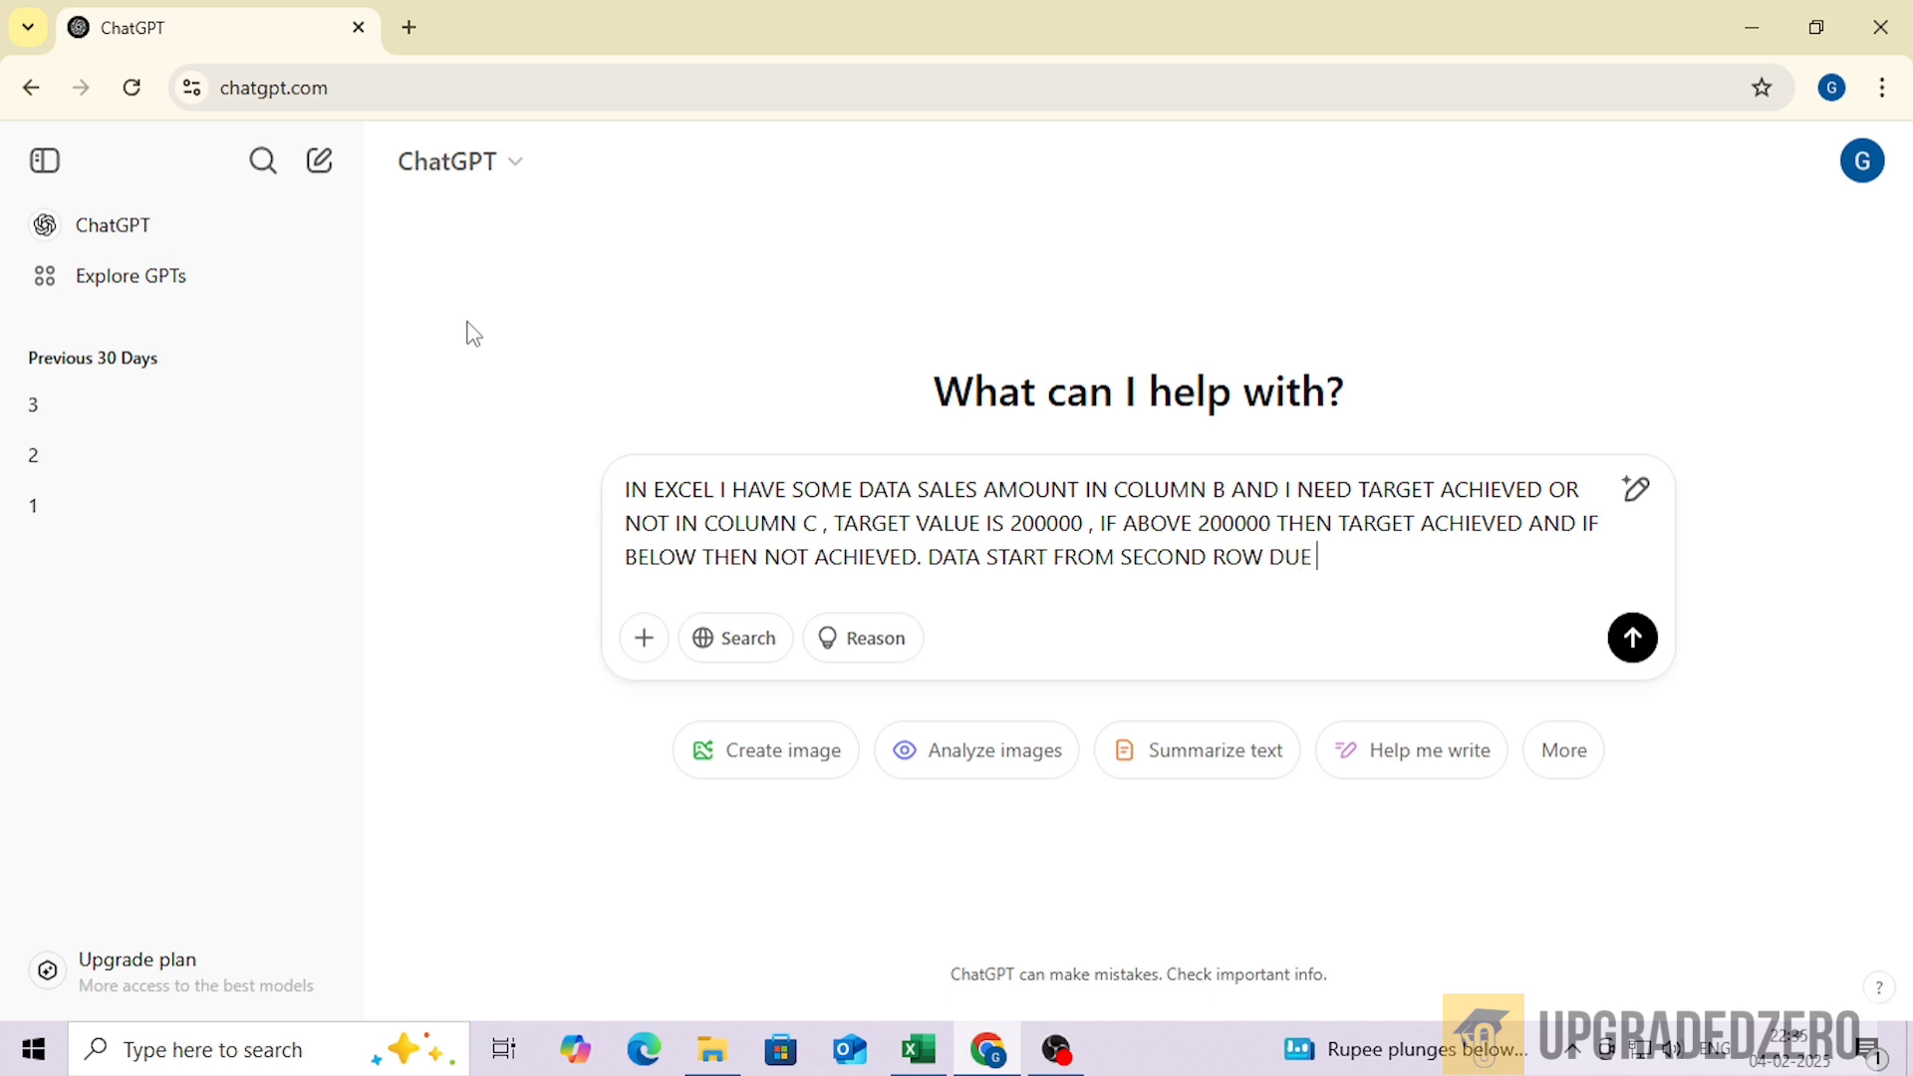
pyautogui.write('TO HEADINGS GIVE MW')
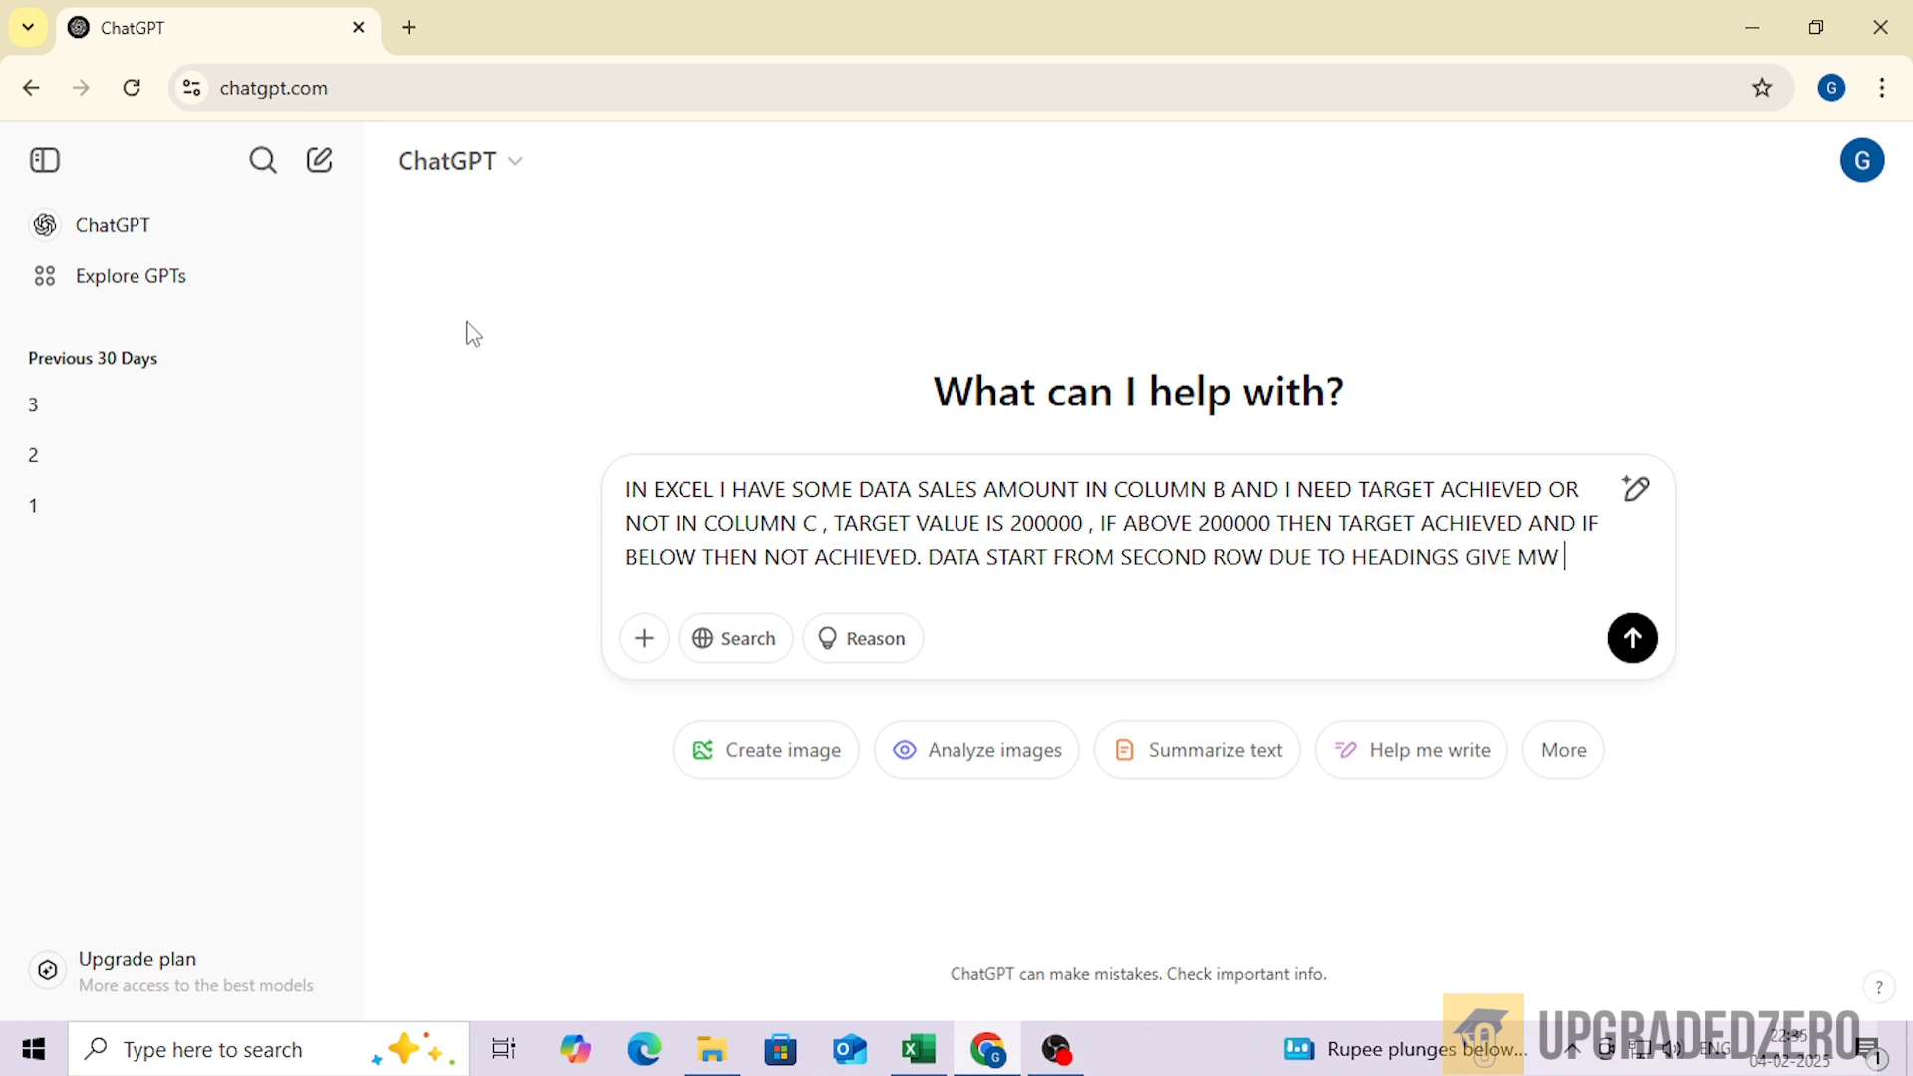
pyautogui.press('BackSpace')
pyautogui.write('E')
pyautogui.write(' FORMULA')
pyautogui.write('S F')
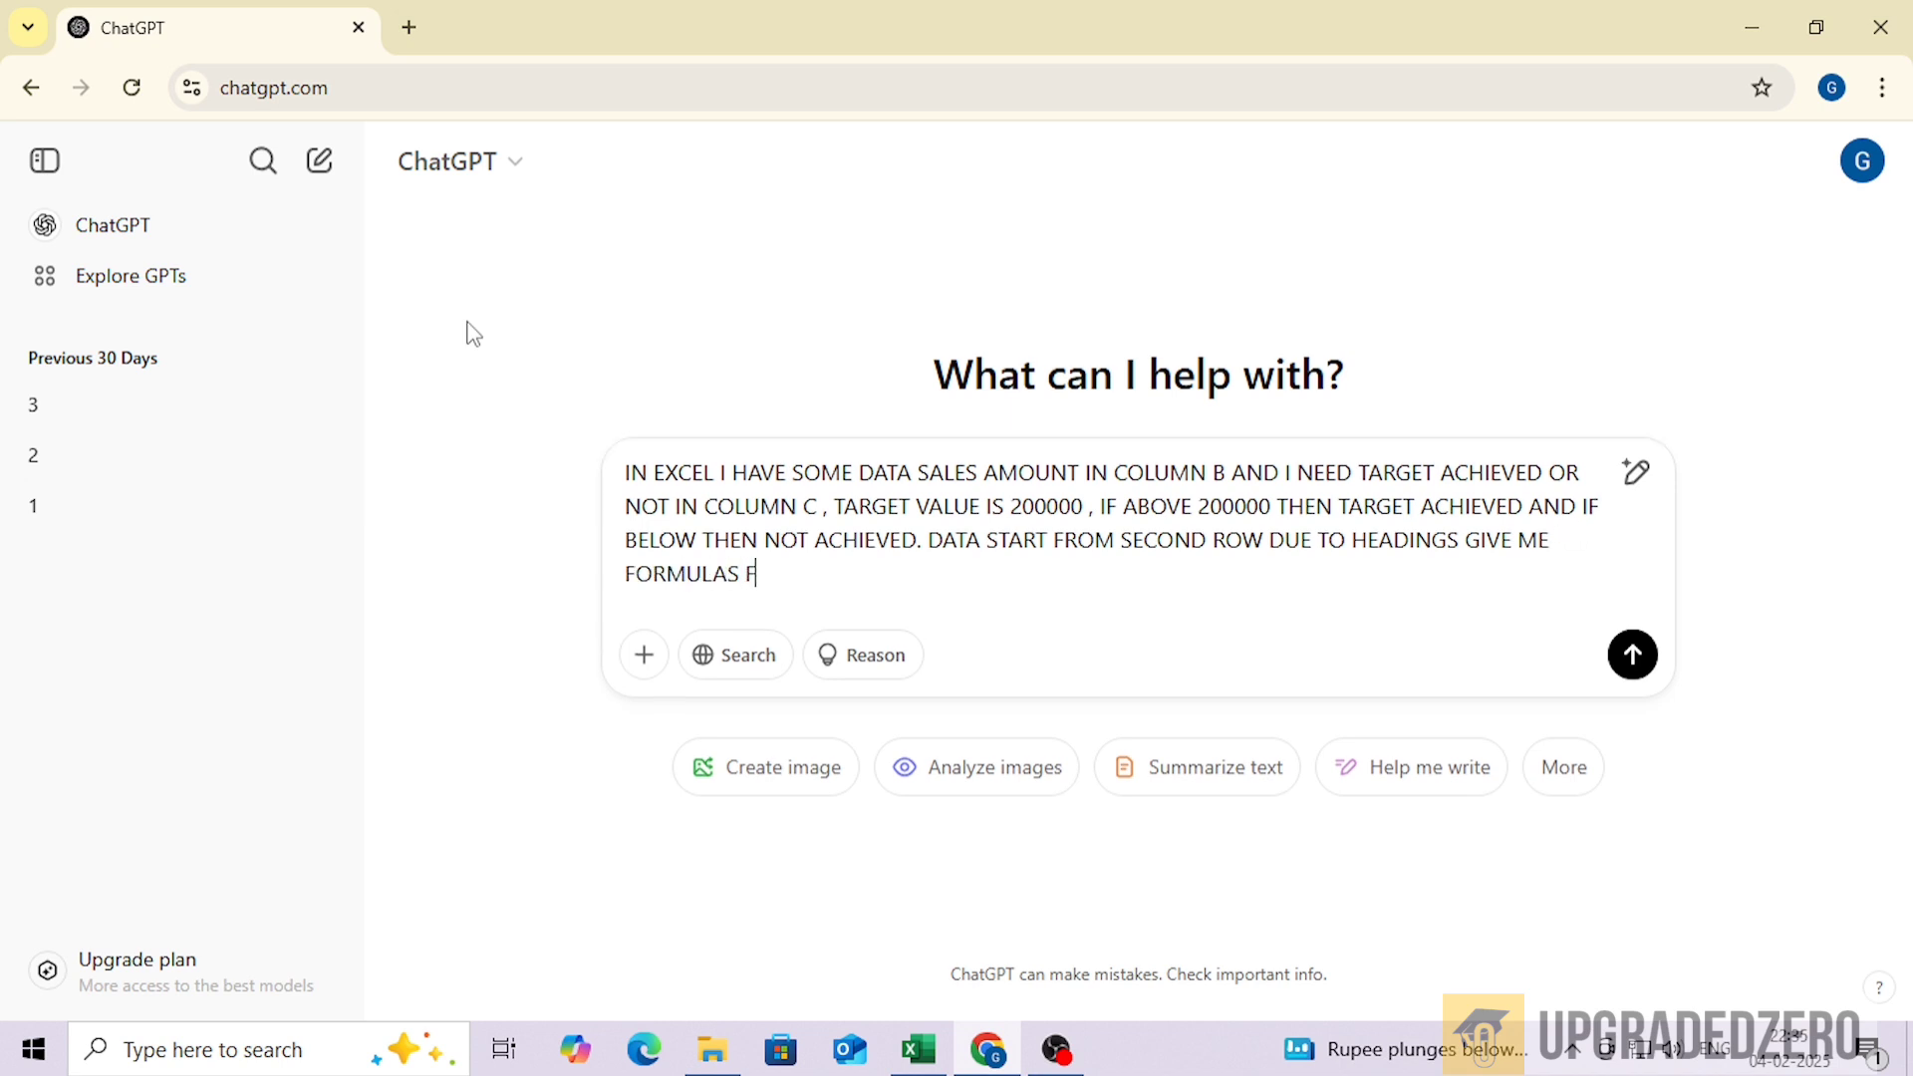
pyautogui.write('OR THE SAME')
pyautogui.press('Return')
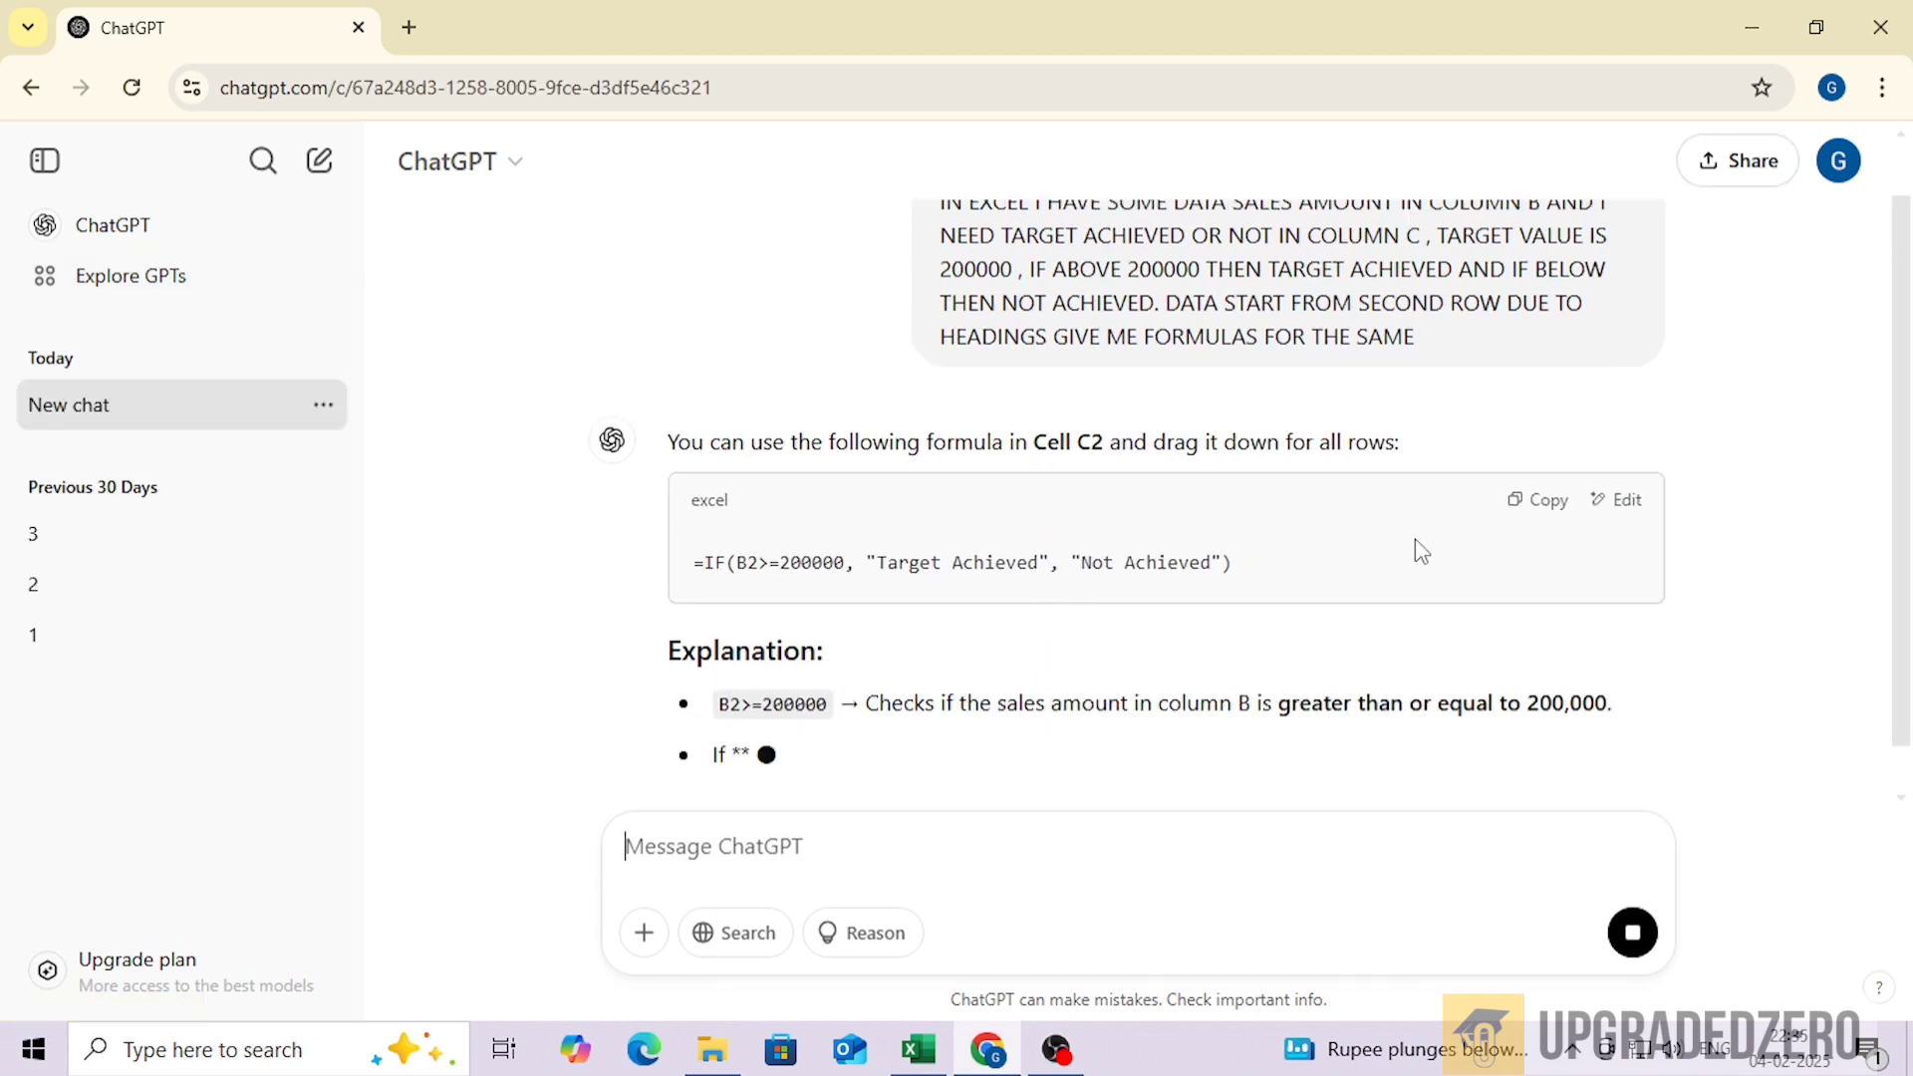
# Copy the suggested IF formula into cell C2 of the Excel sheet and fill it down to C11
pyautogui.click(1534, 400)
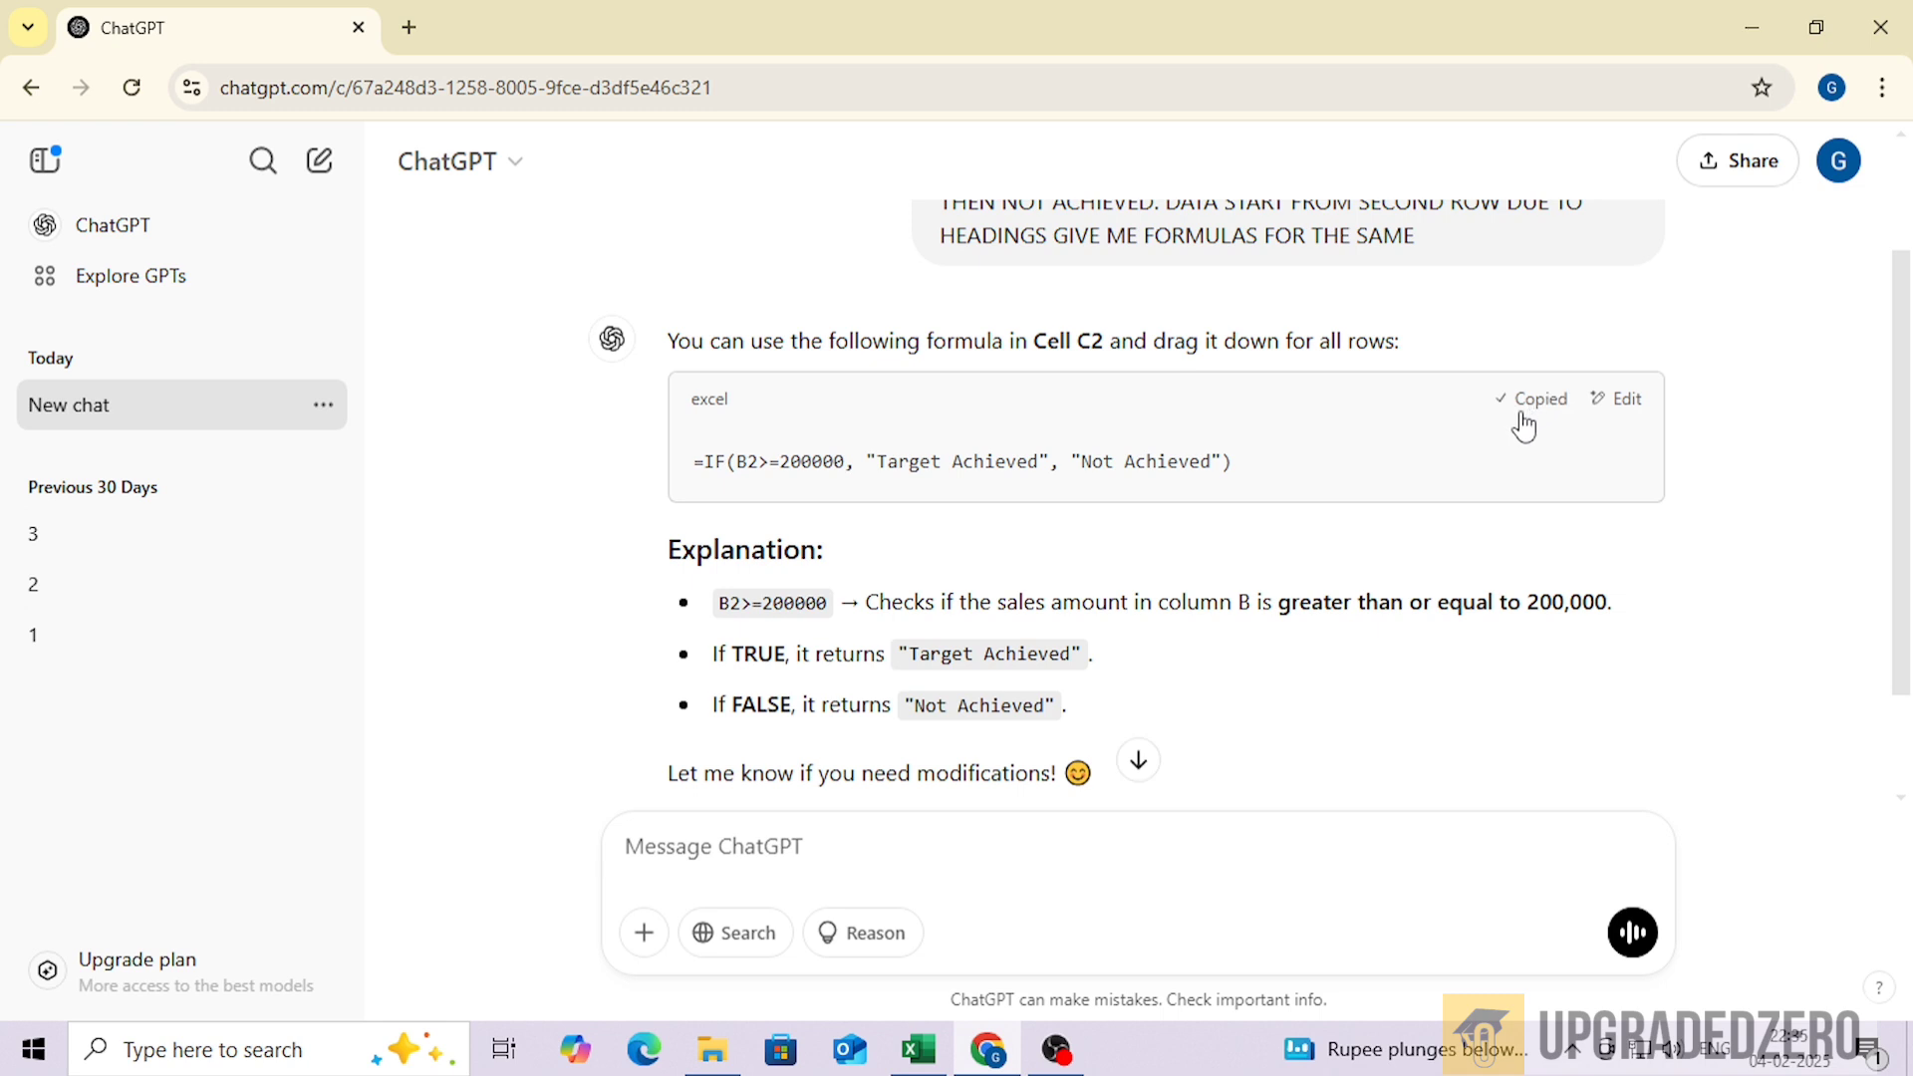
pyautogui.hotkey('alt', 'Tab')
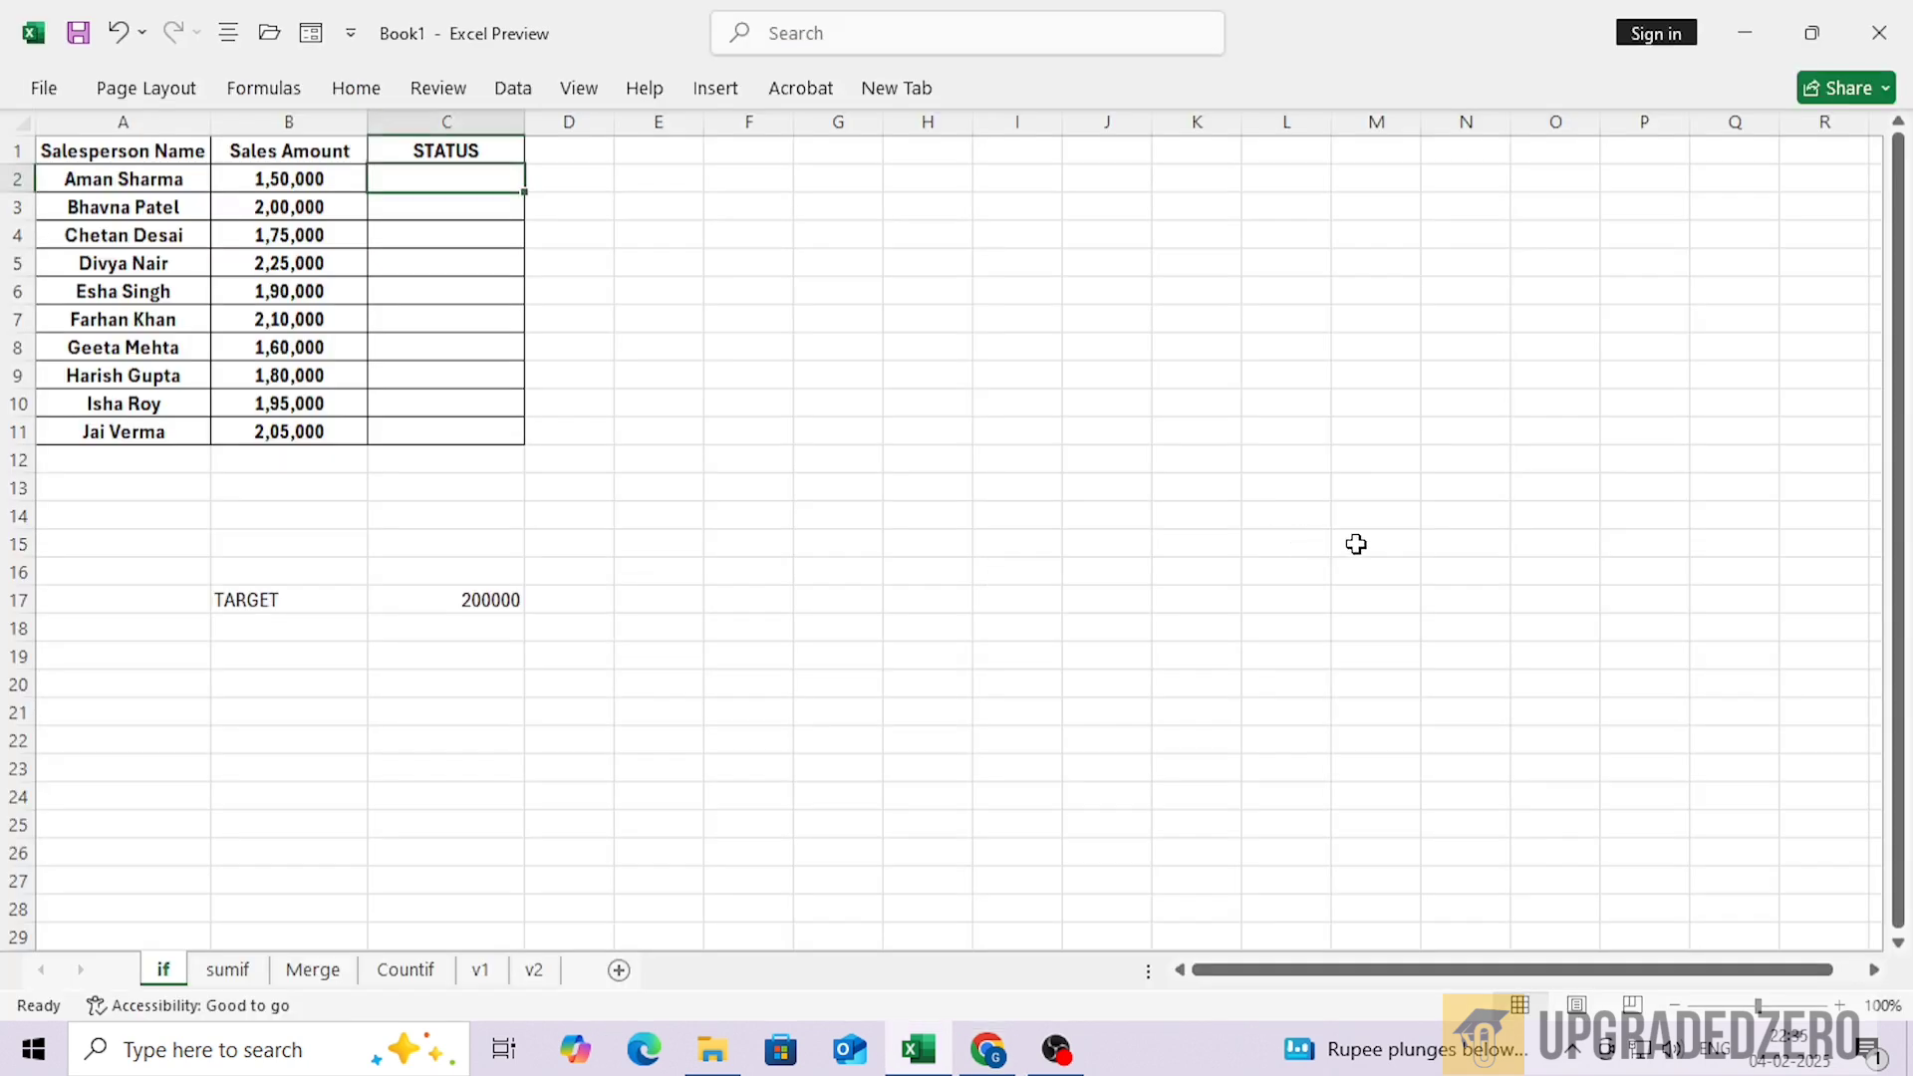
pyautogui.hotkey('ctrl', 'v')
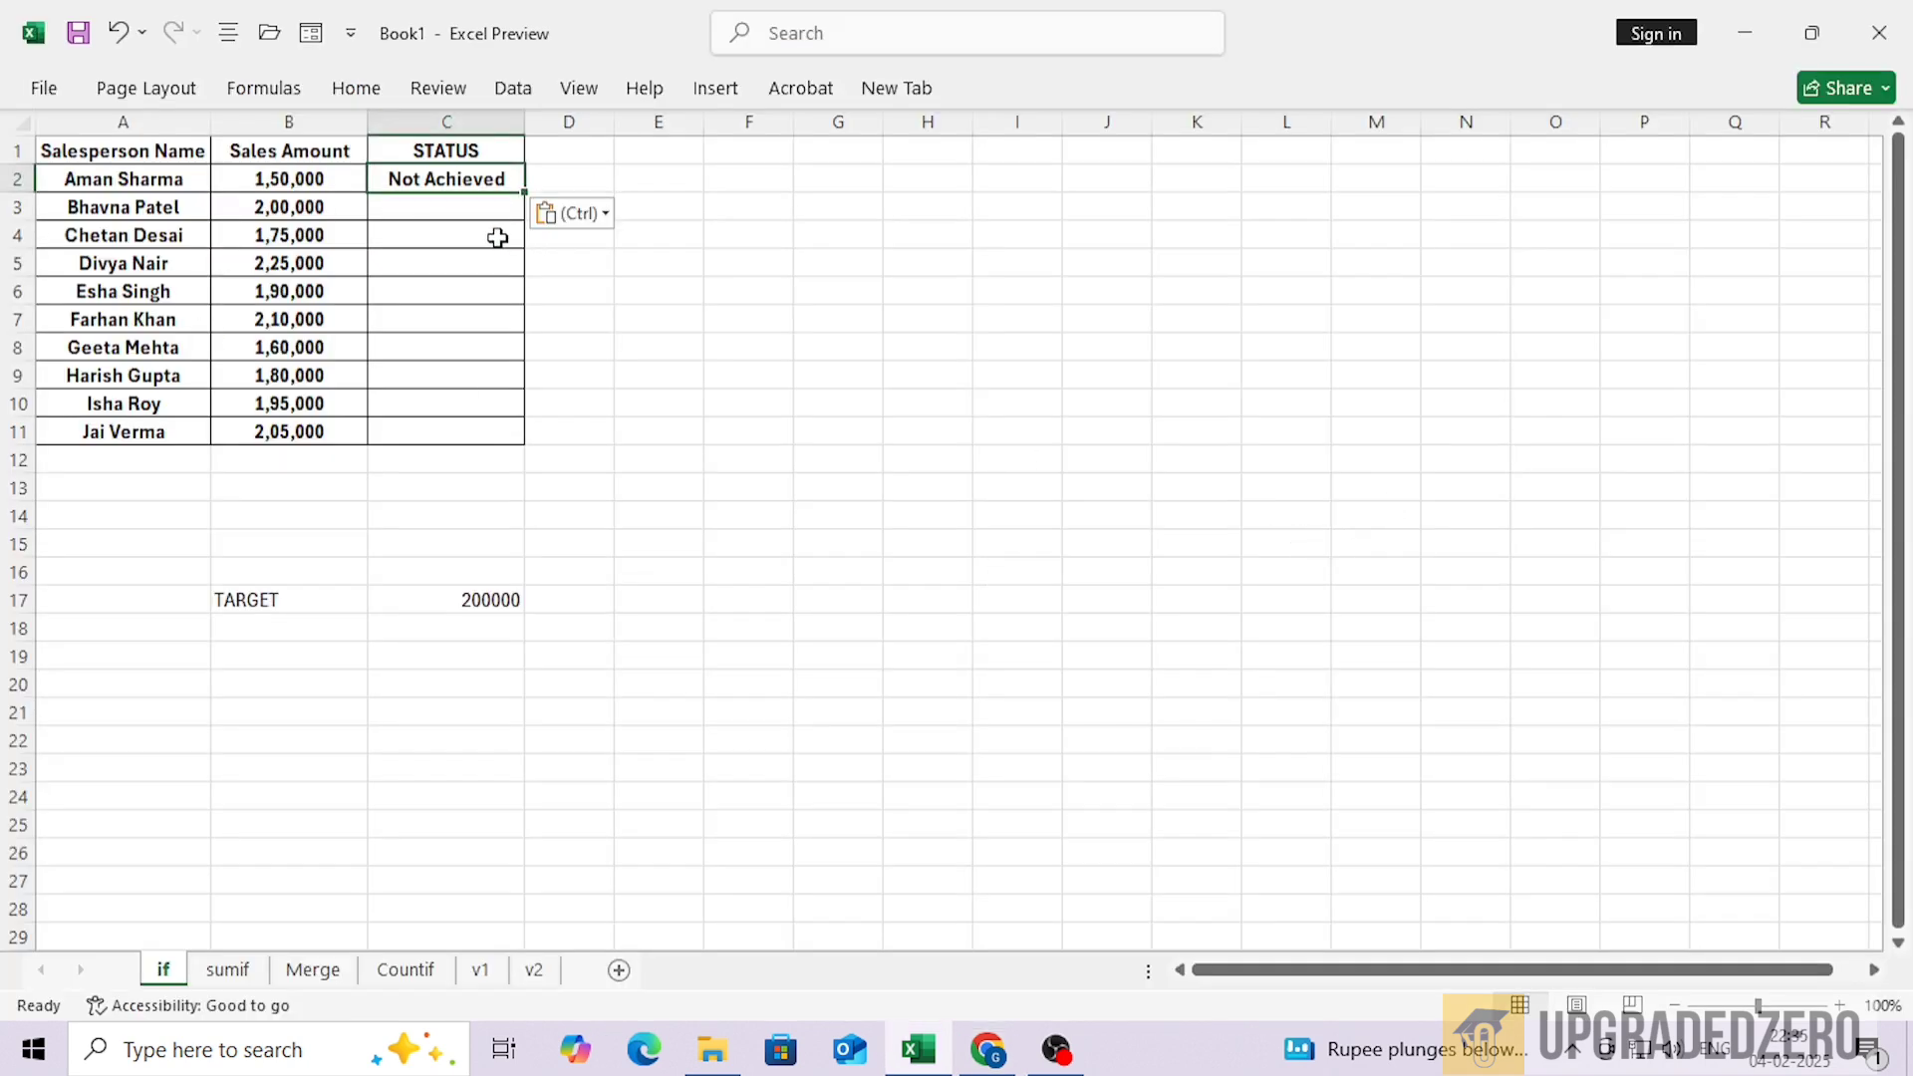
pyautogui.doubleClick(525, 191)
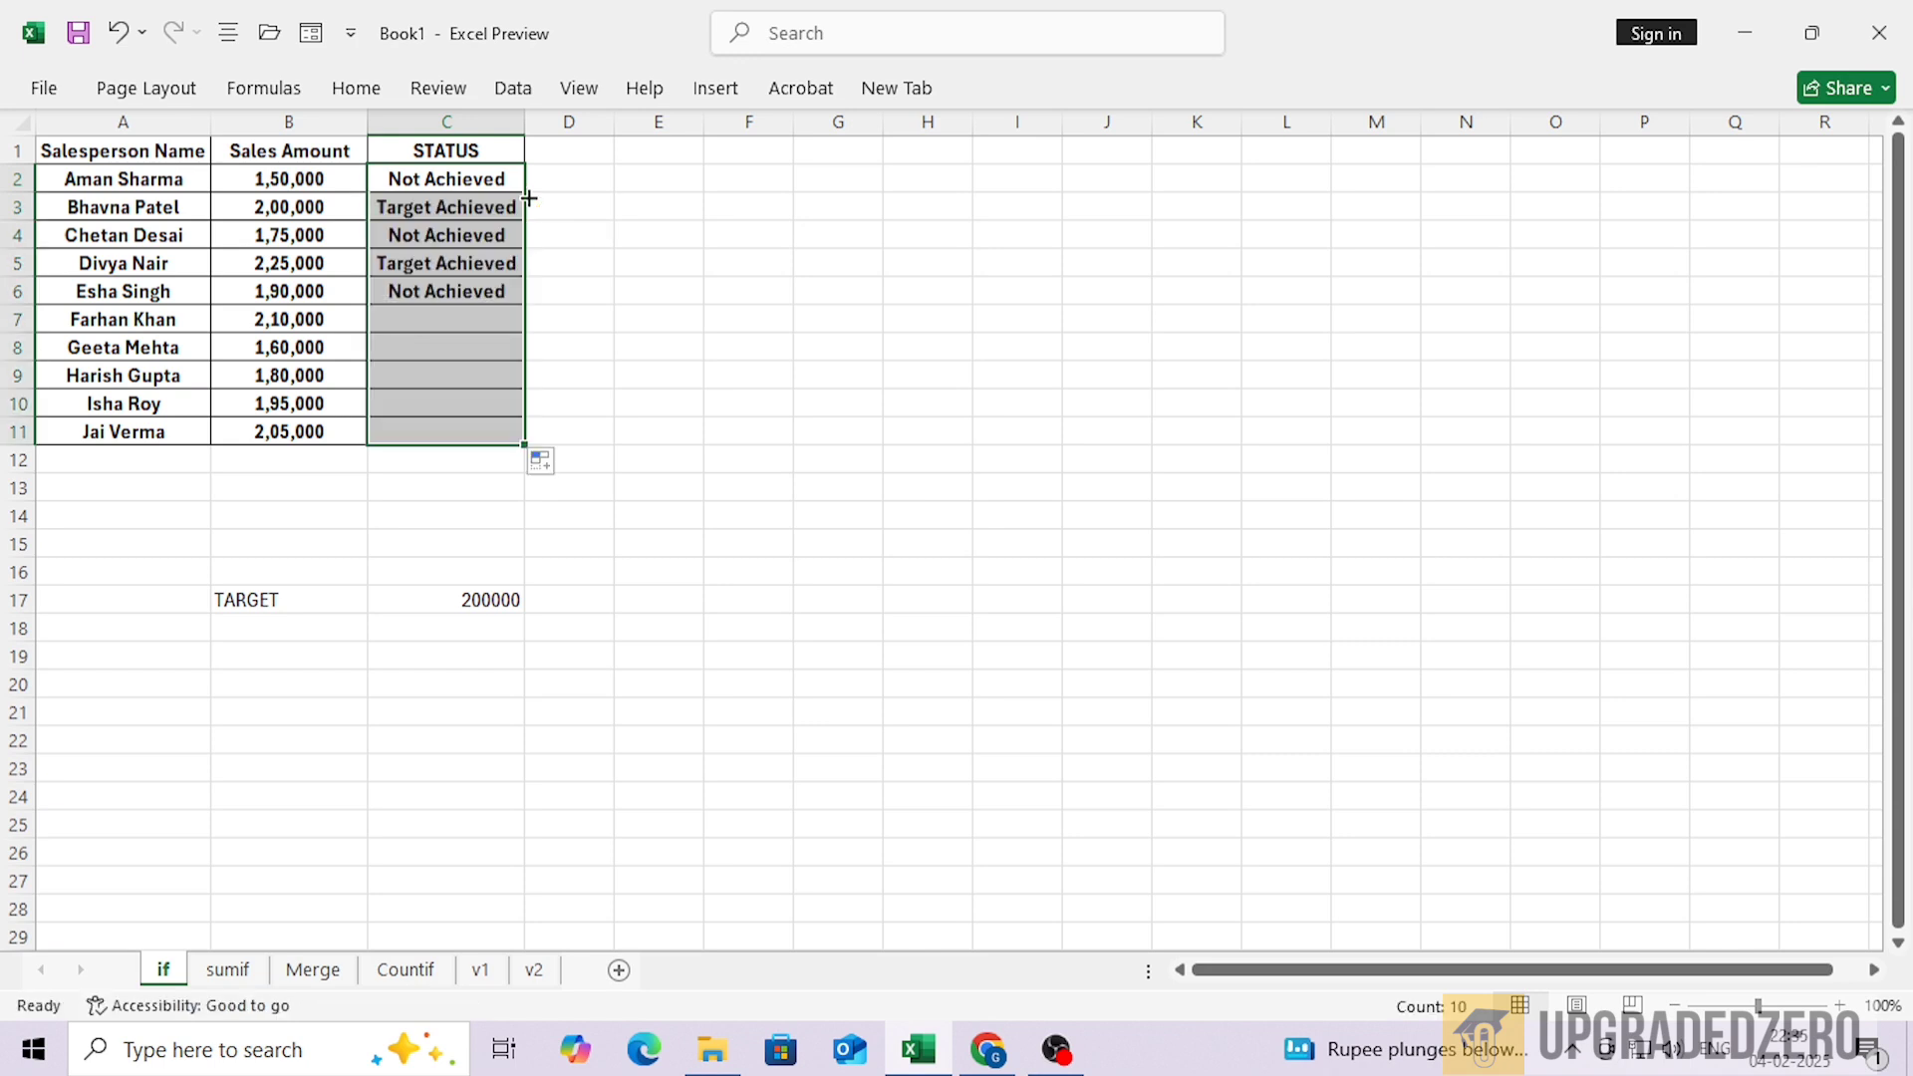
# Examine the IF formula in cell C2 without changing it
pyautogui.click(456, 179)
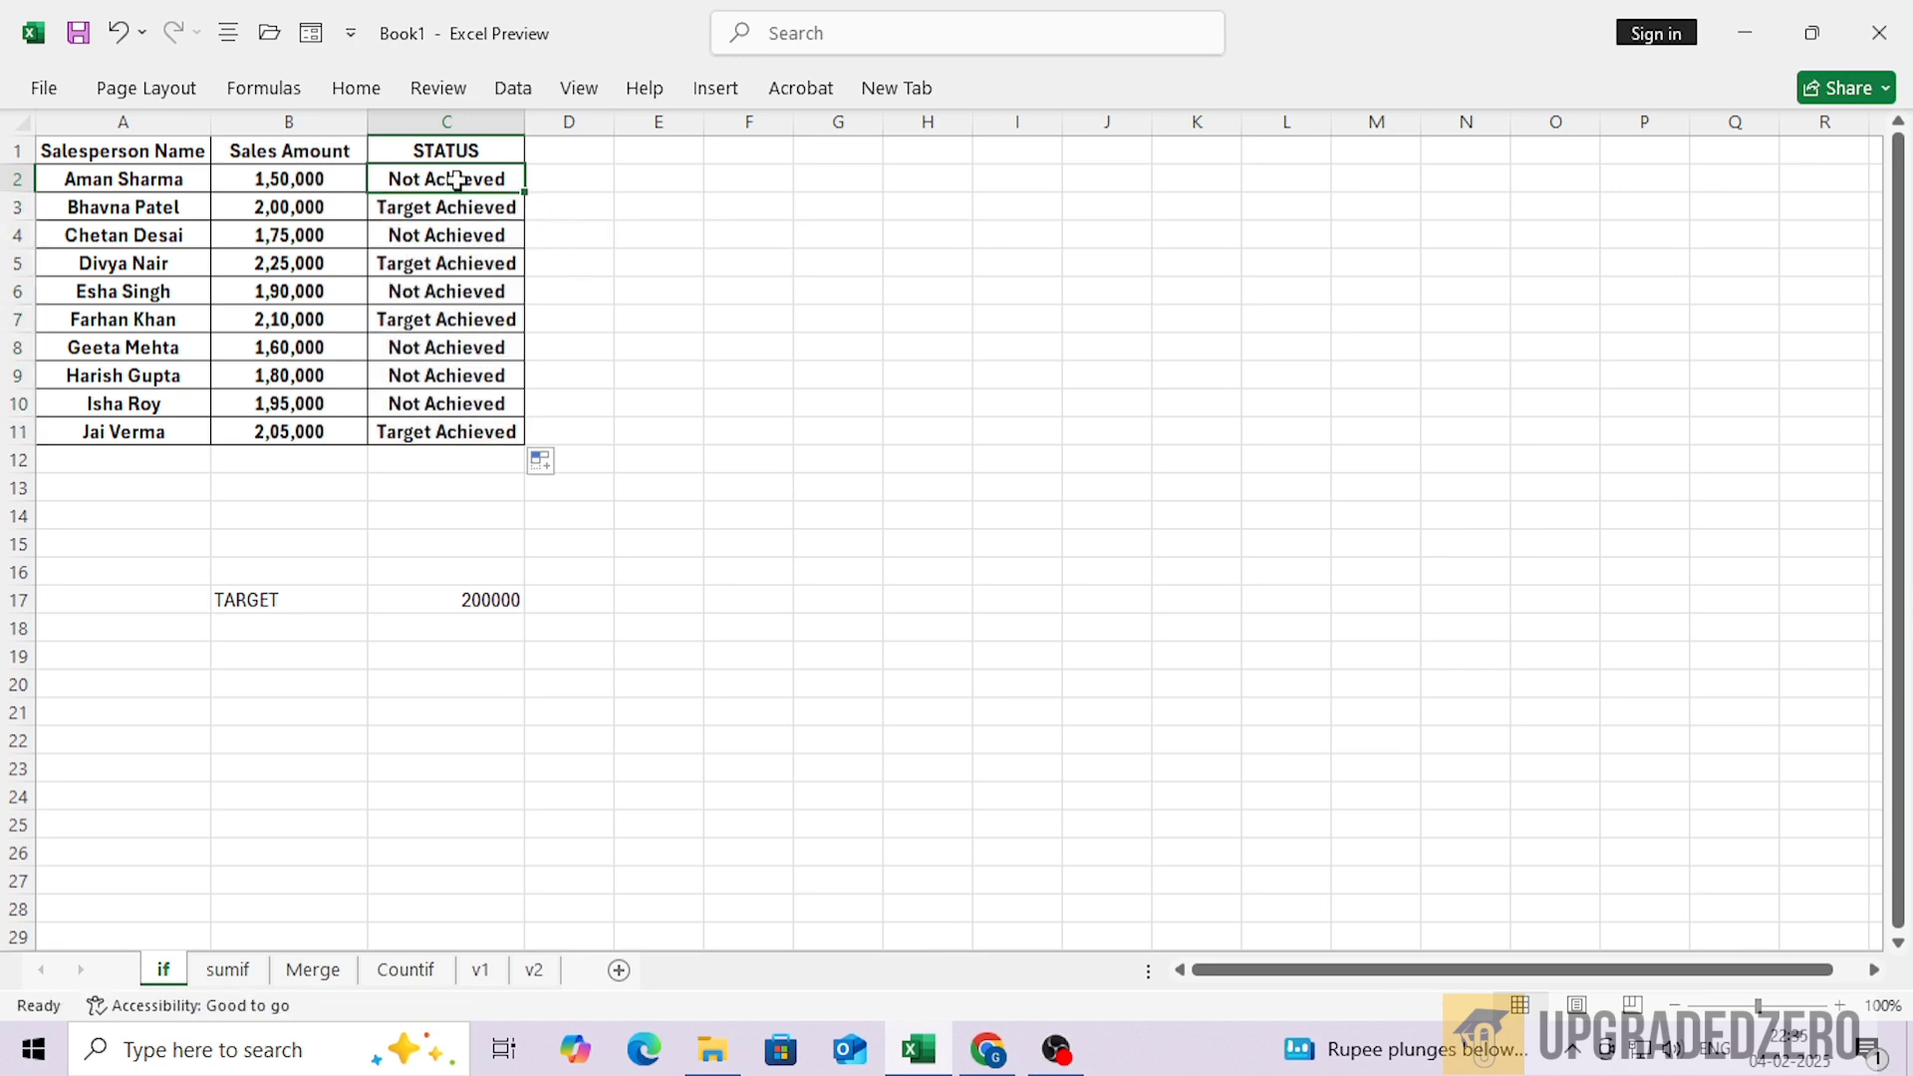
pyautogui.doubleClick(456, 180)
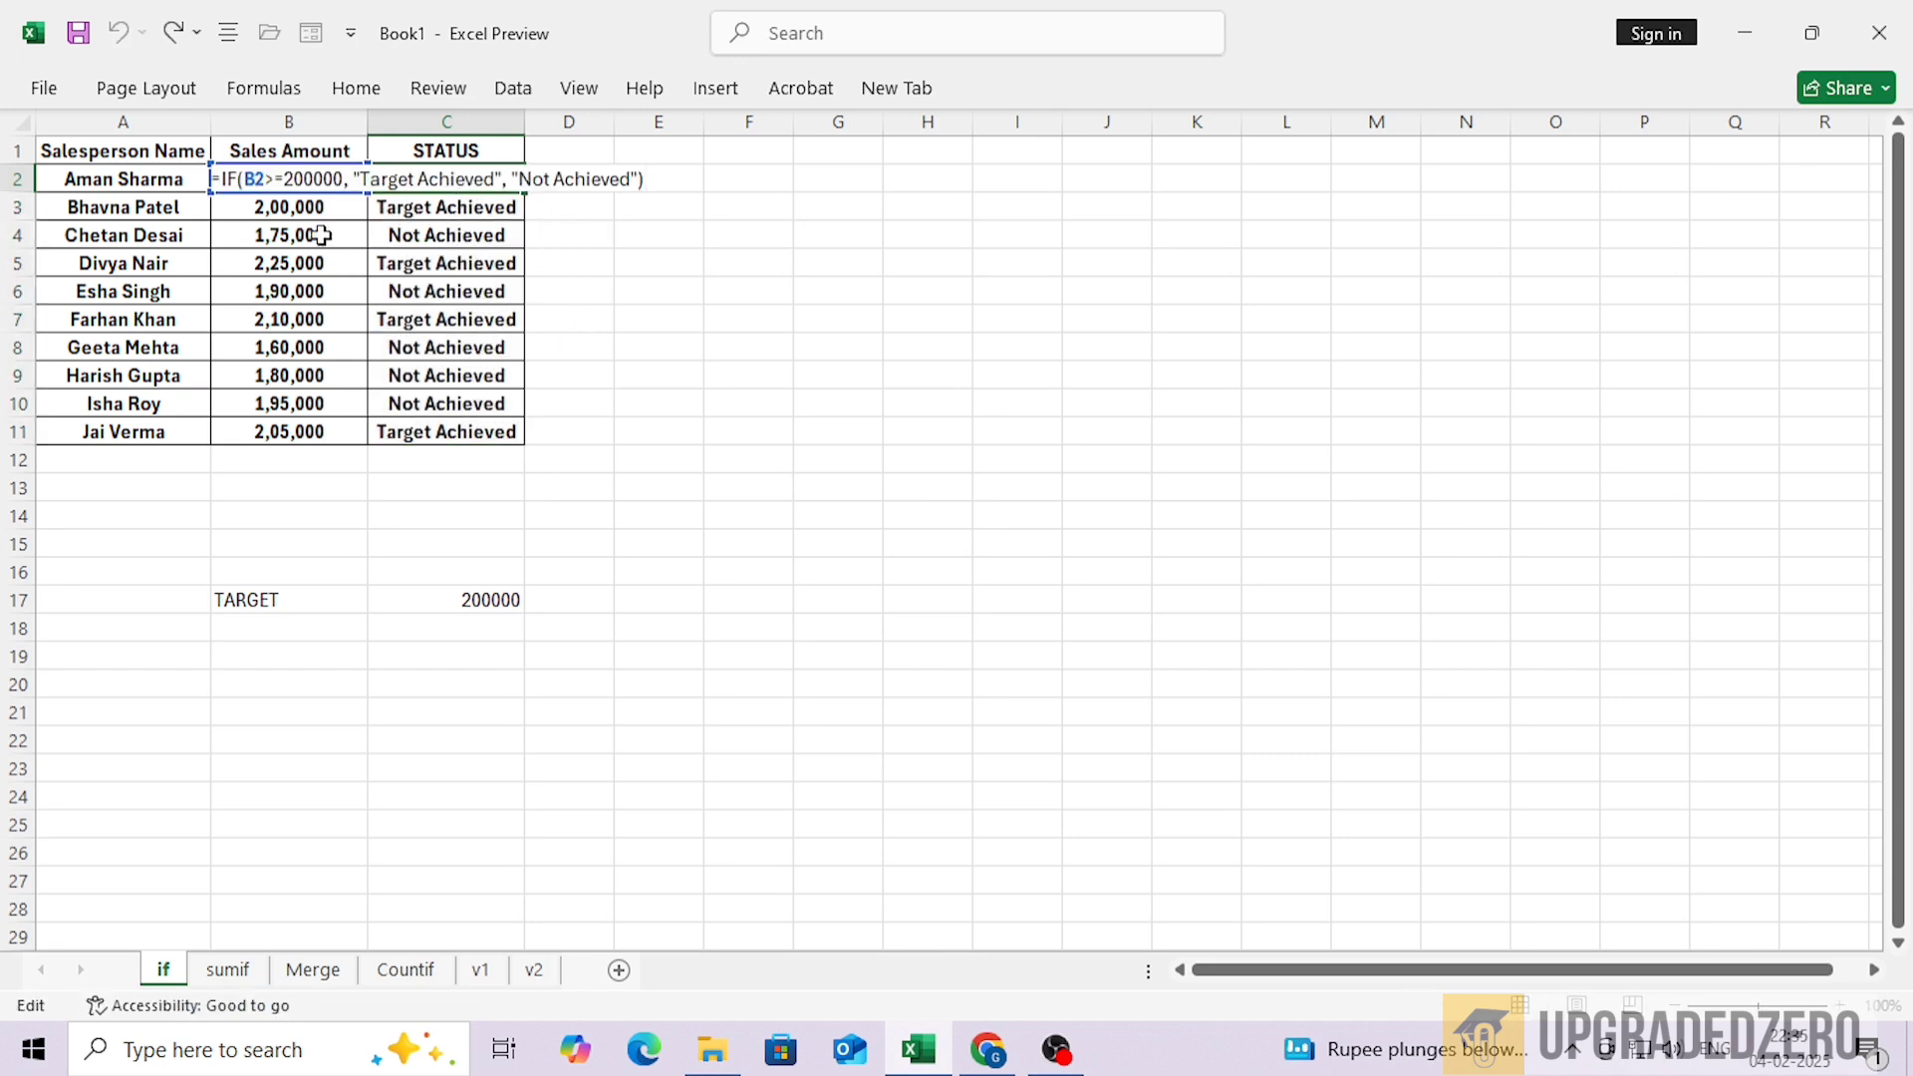
pyautogui.press('Return')
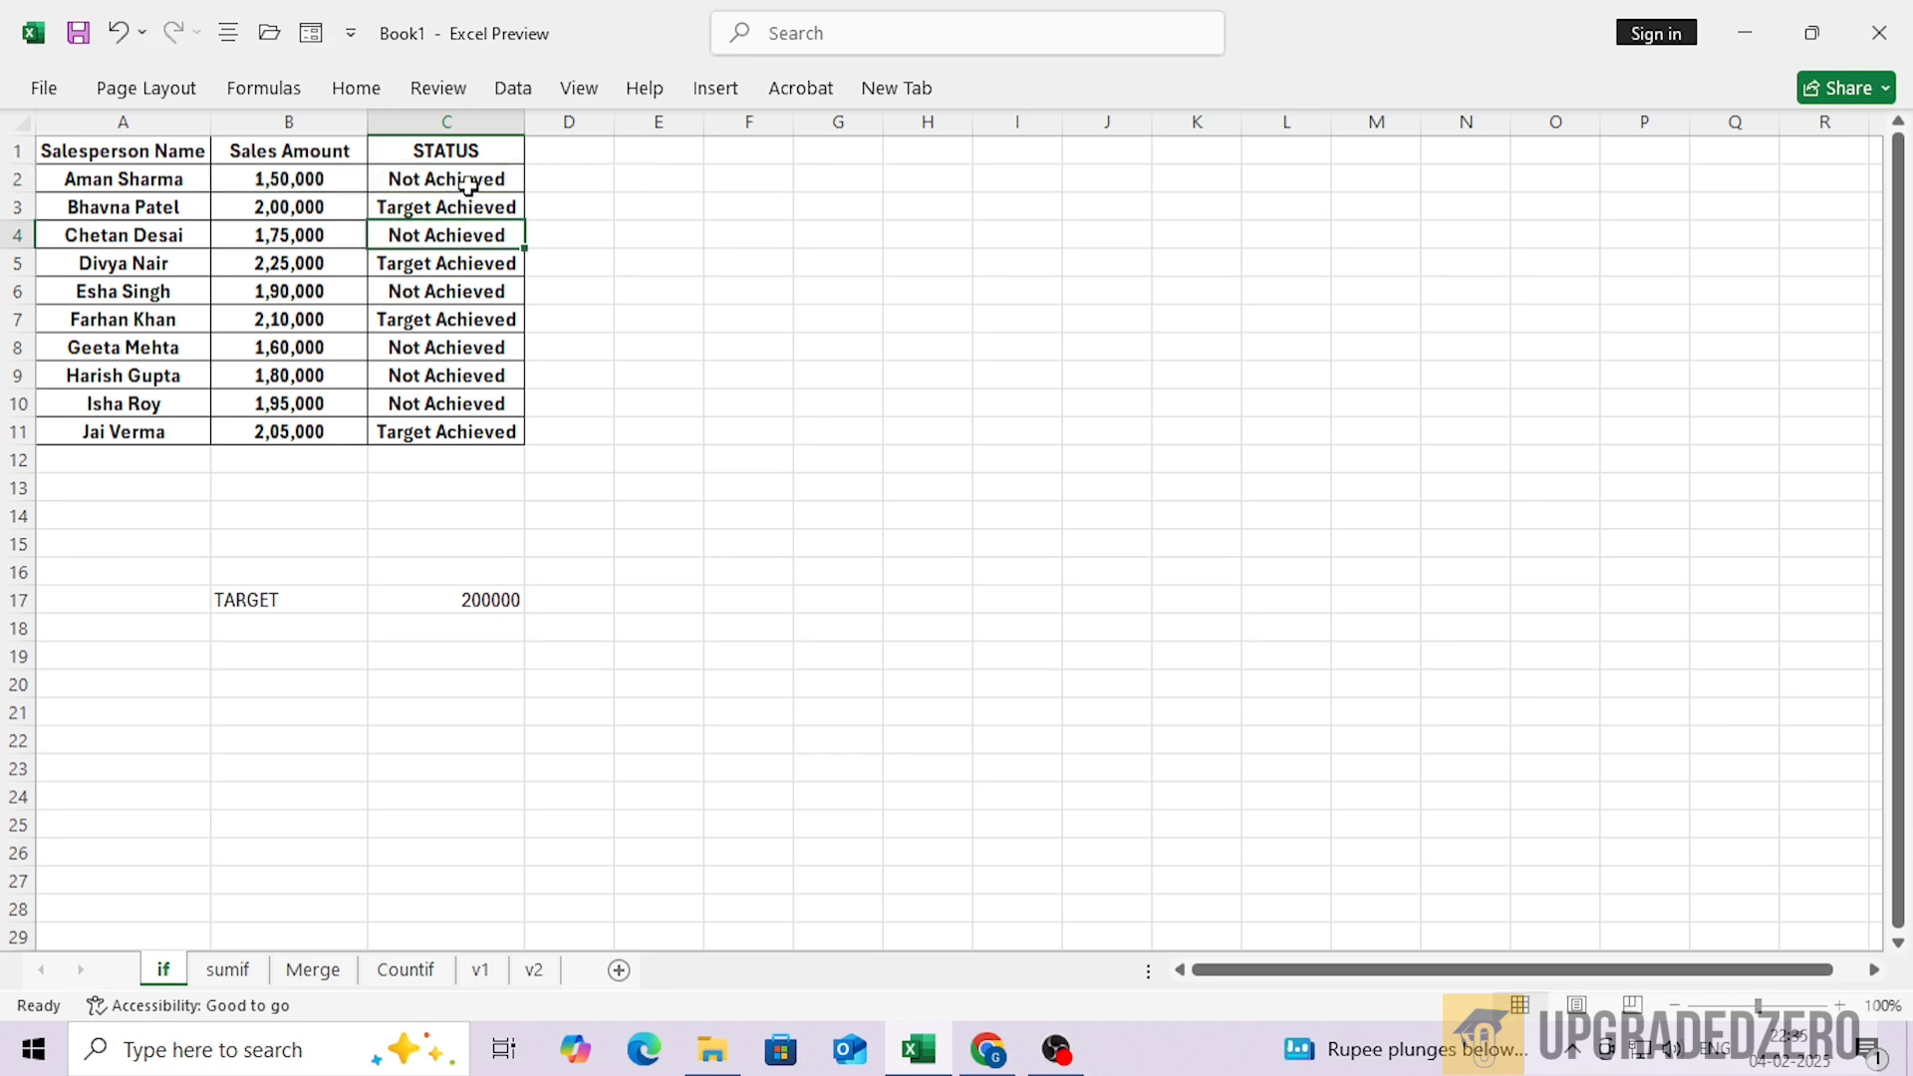
pyautogui.click(466, 180)
pyautogui.press('alt')
pyautogui.press('Escape')
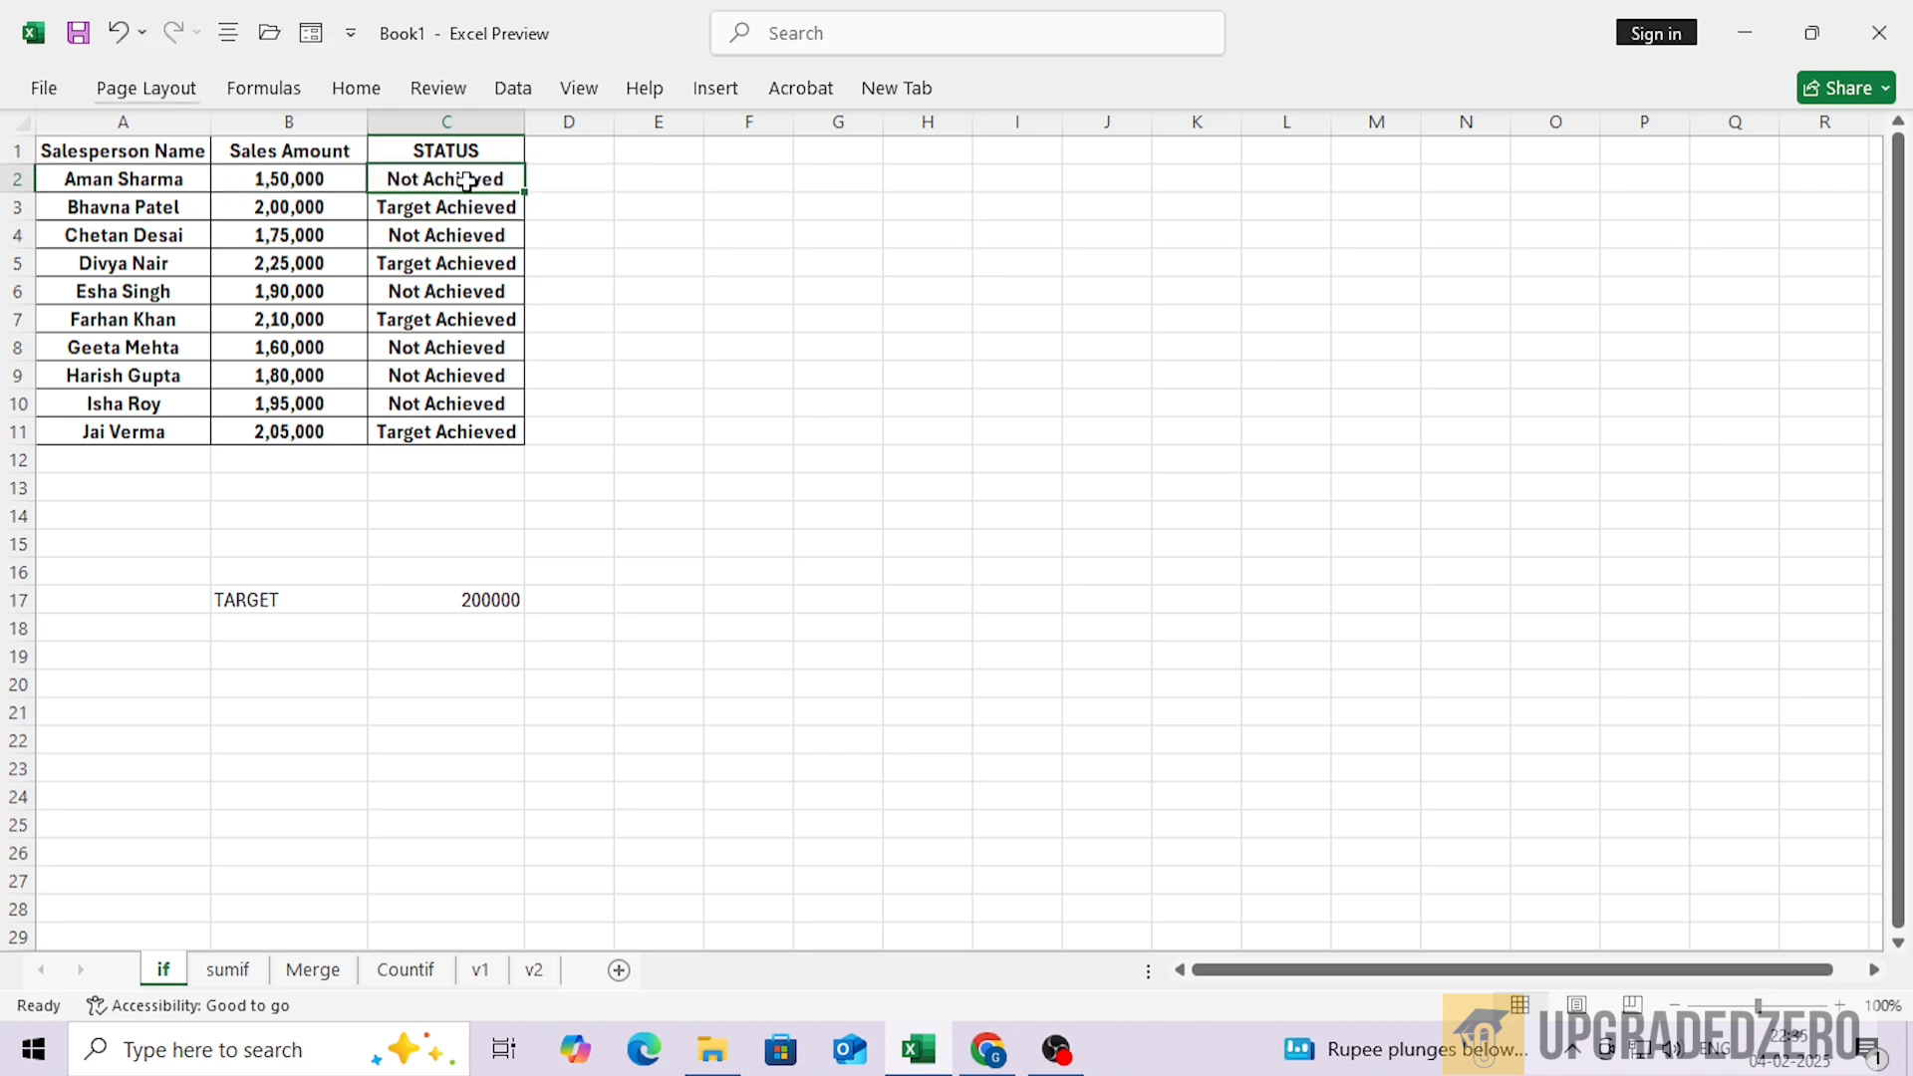
# Inspect the STATUS formula for the first salesperson in cell C2 once more and leave it as it is
pyautogui.doubleClick(466, 181)
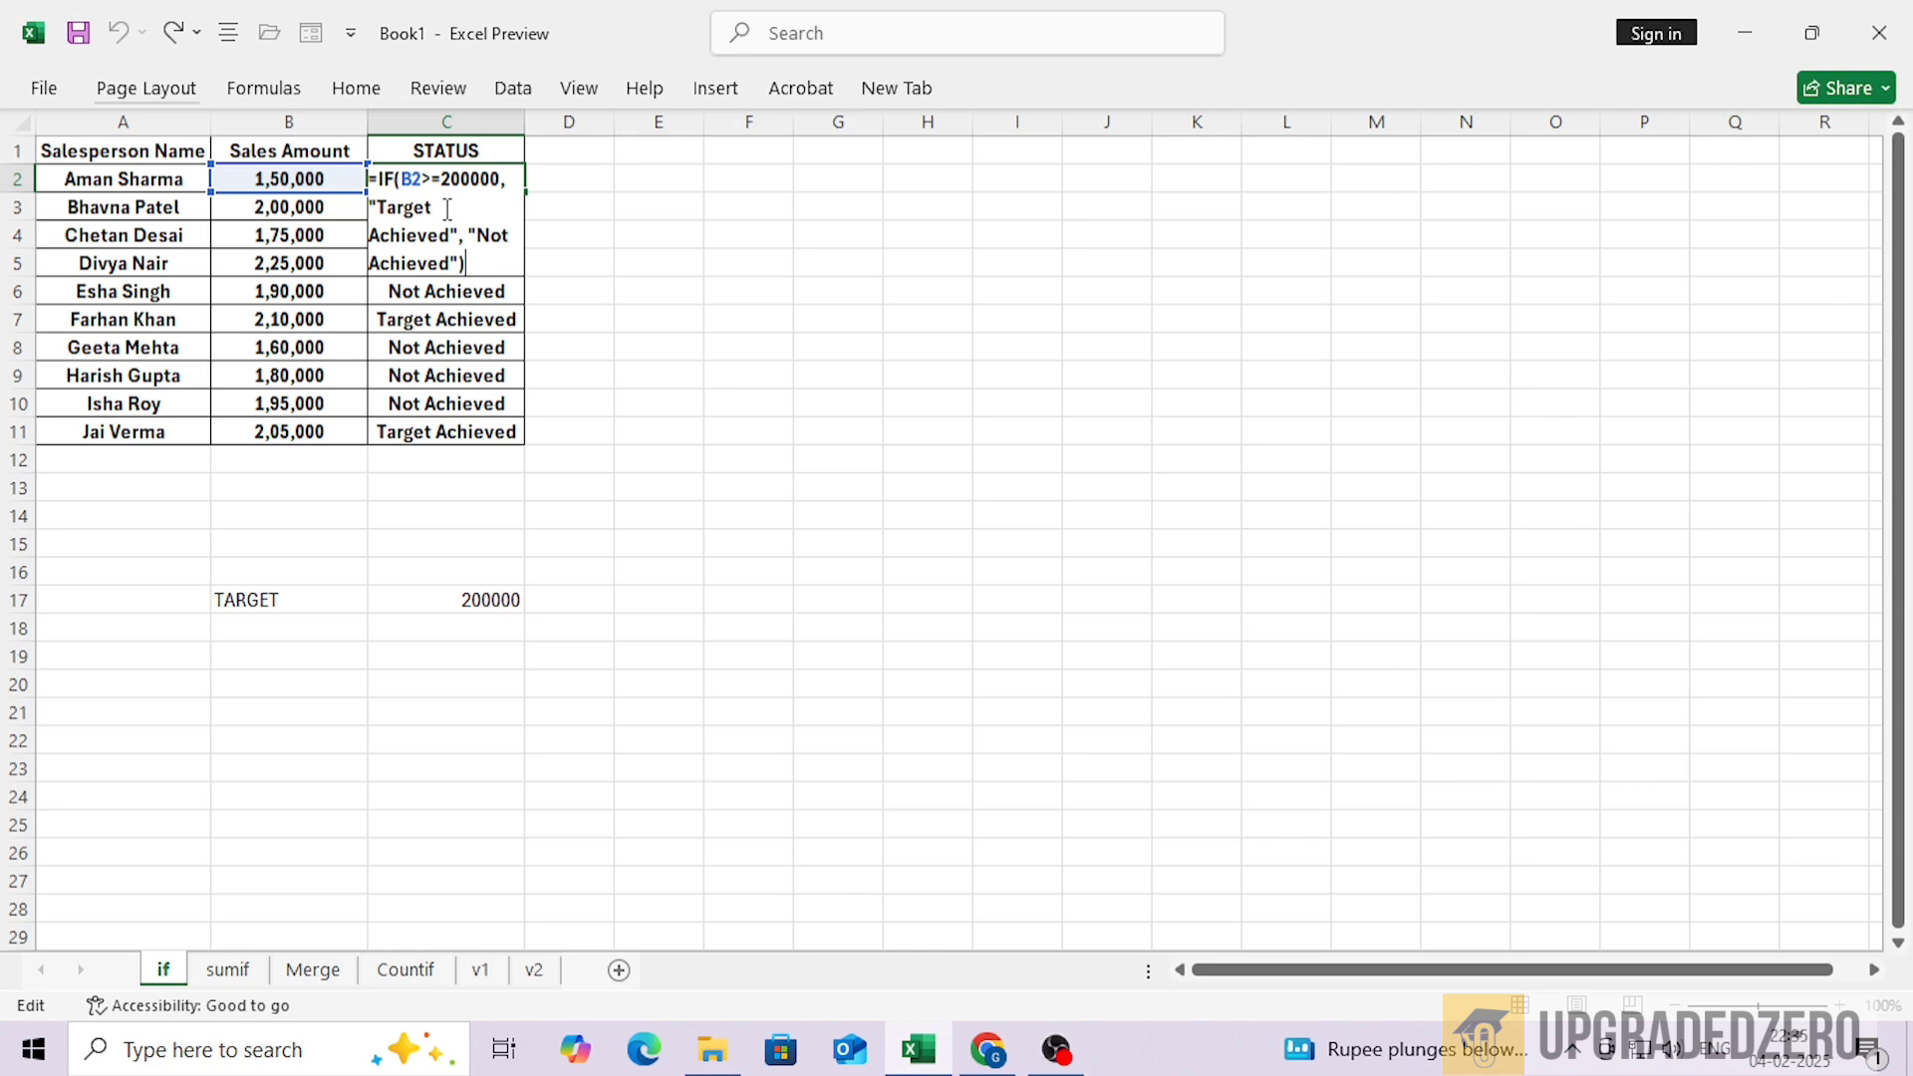
pyautogui.click(564, 341)
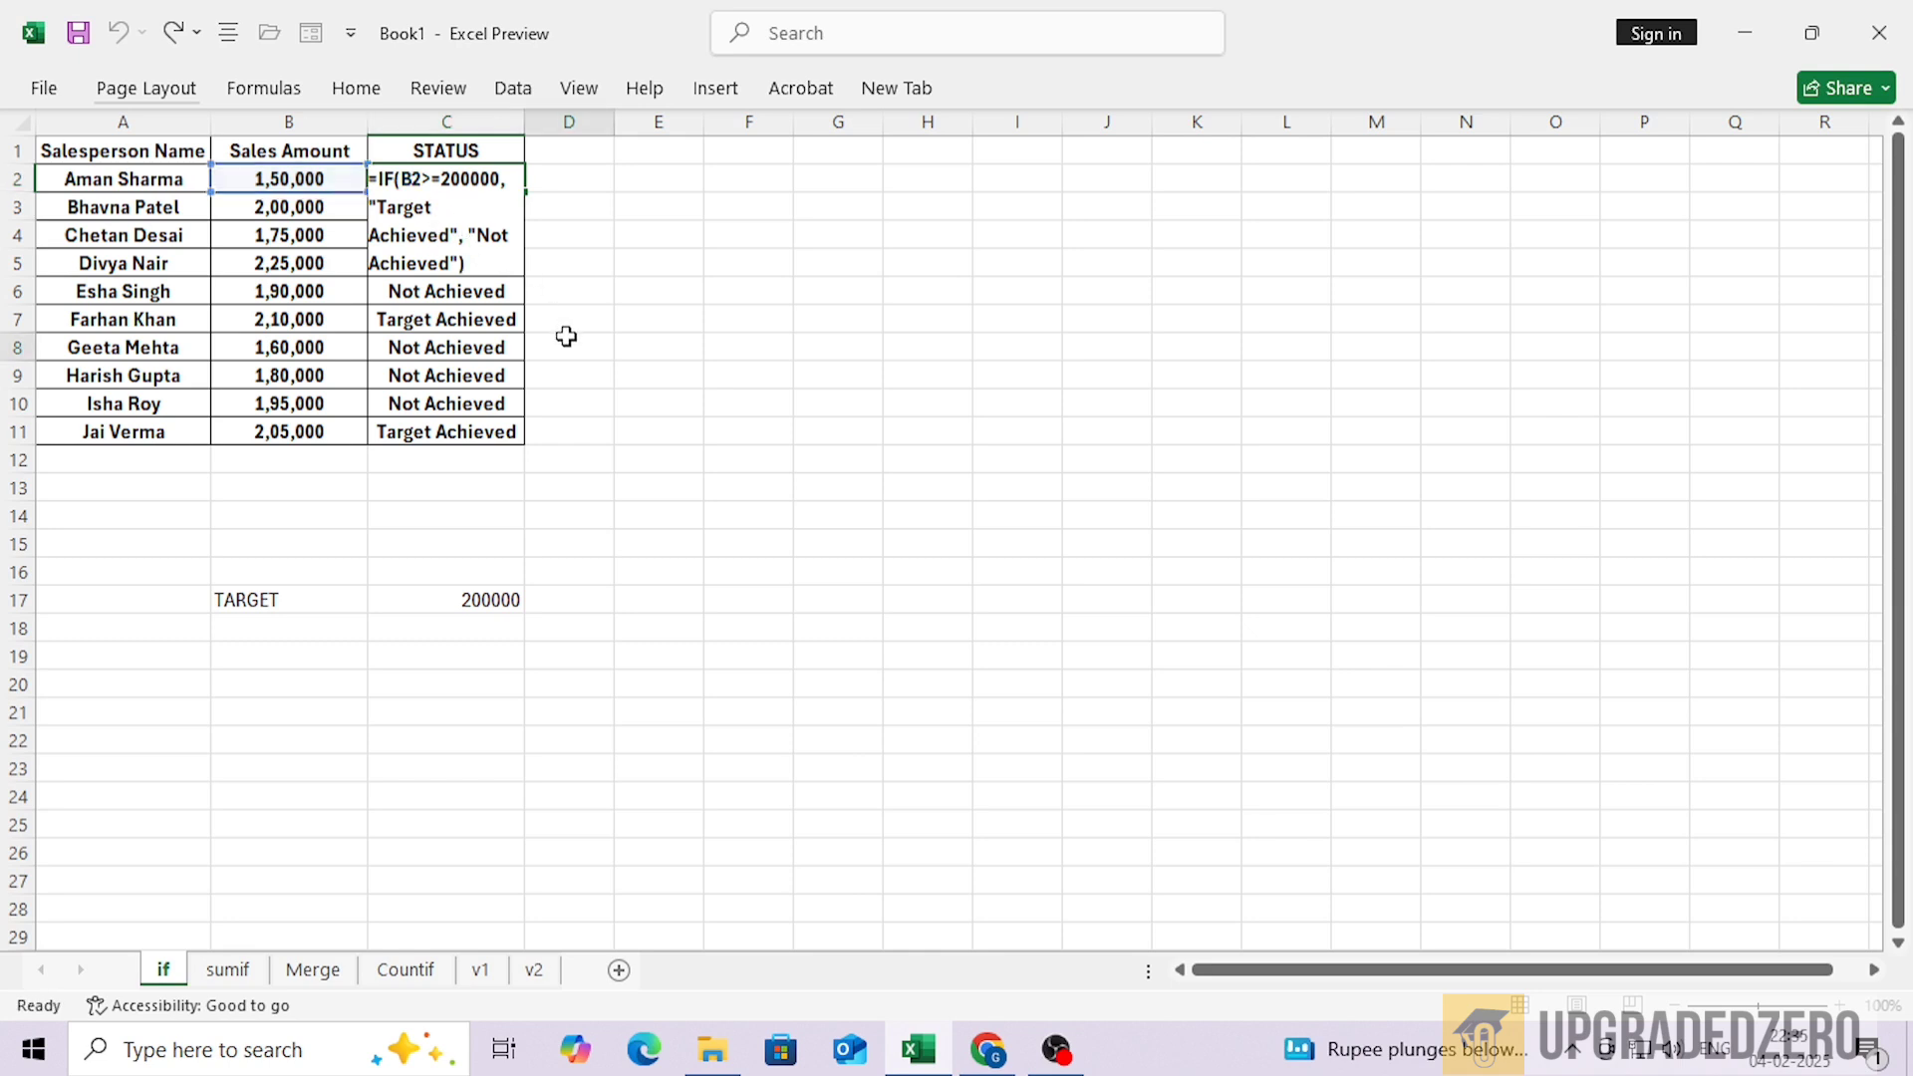
pyautogui.click(436, 182)
# Test the STATUS formula by setting the sales amount in cell B2 to 2500000, and undo the entry
pyautogui.click(319, 187)
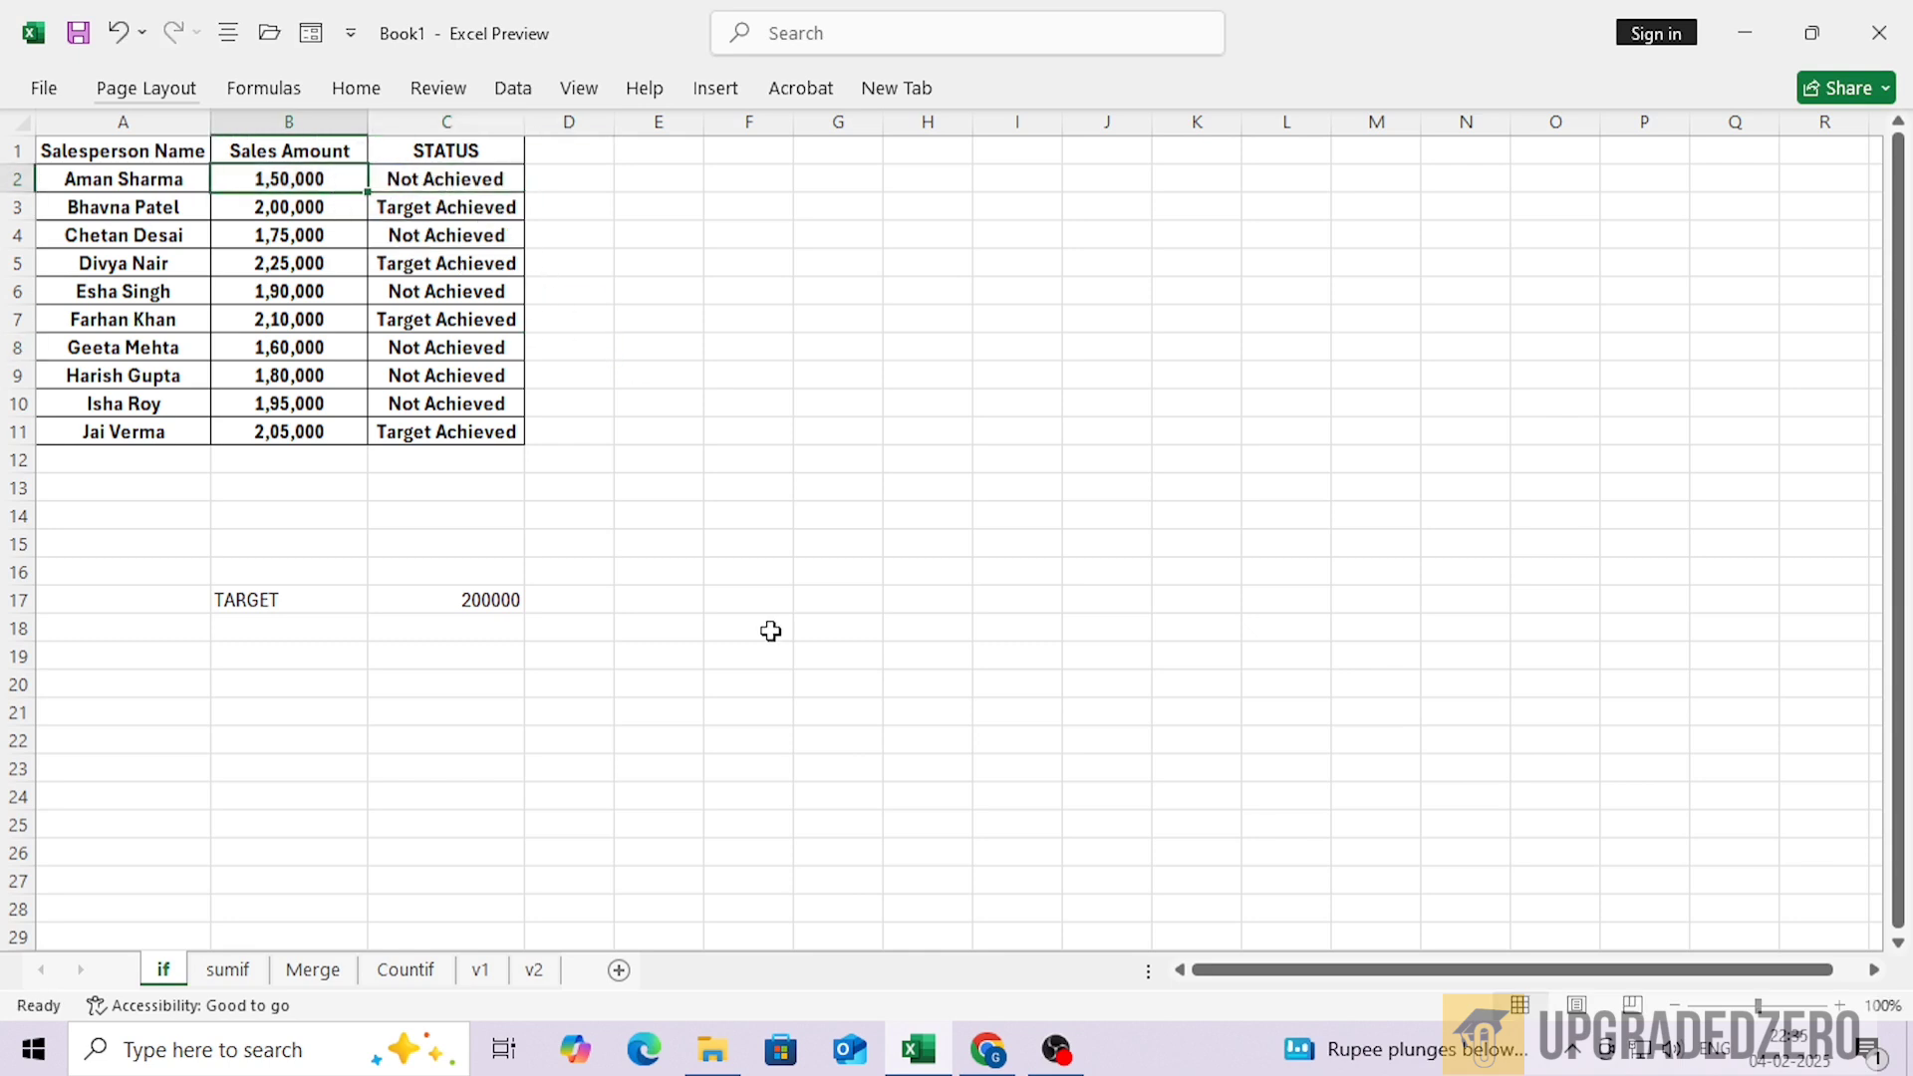
pyautogui.write('2500000')
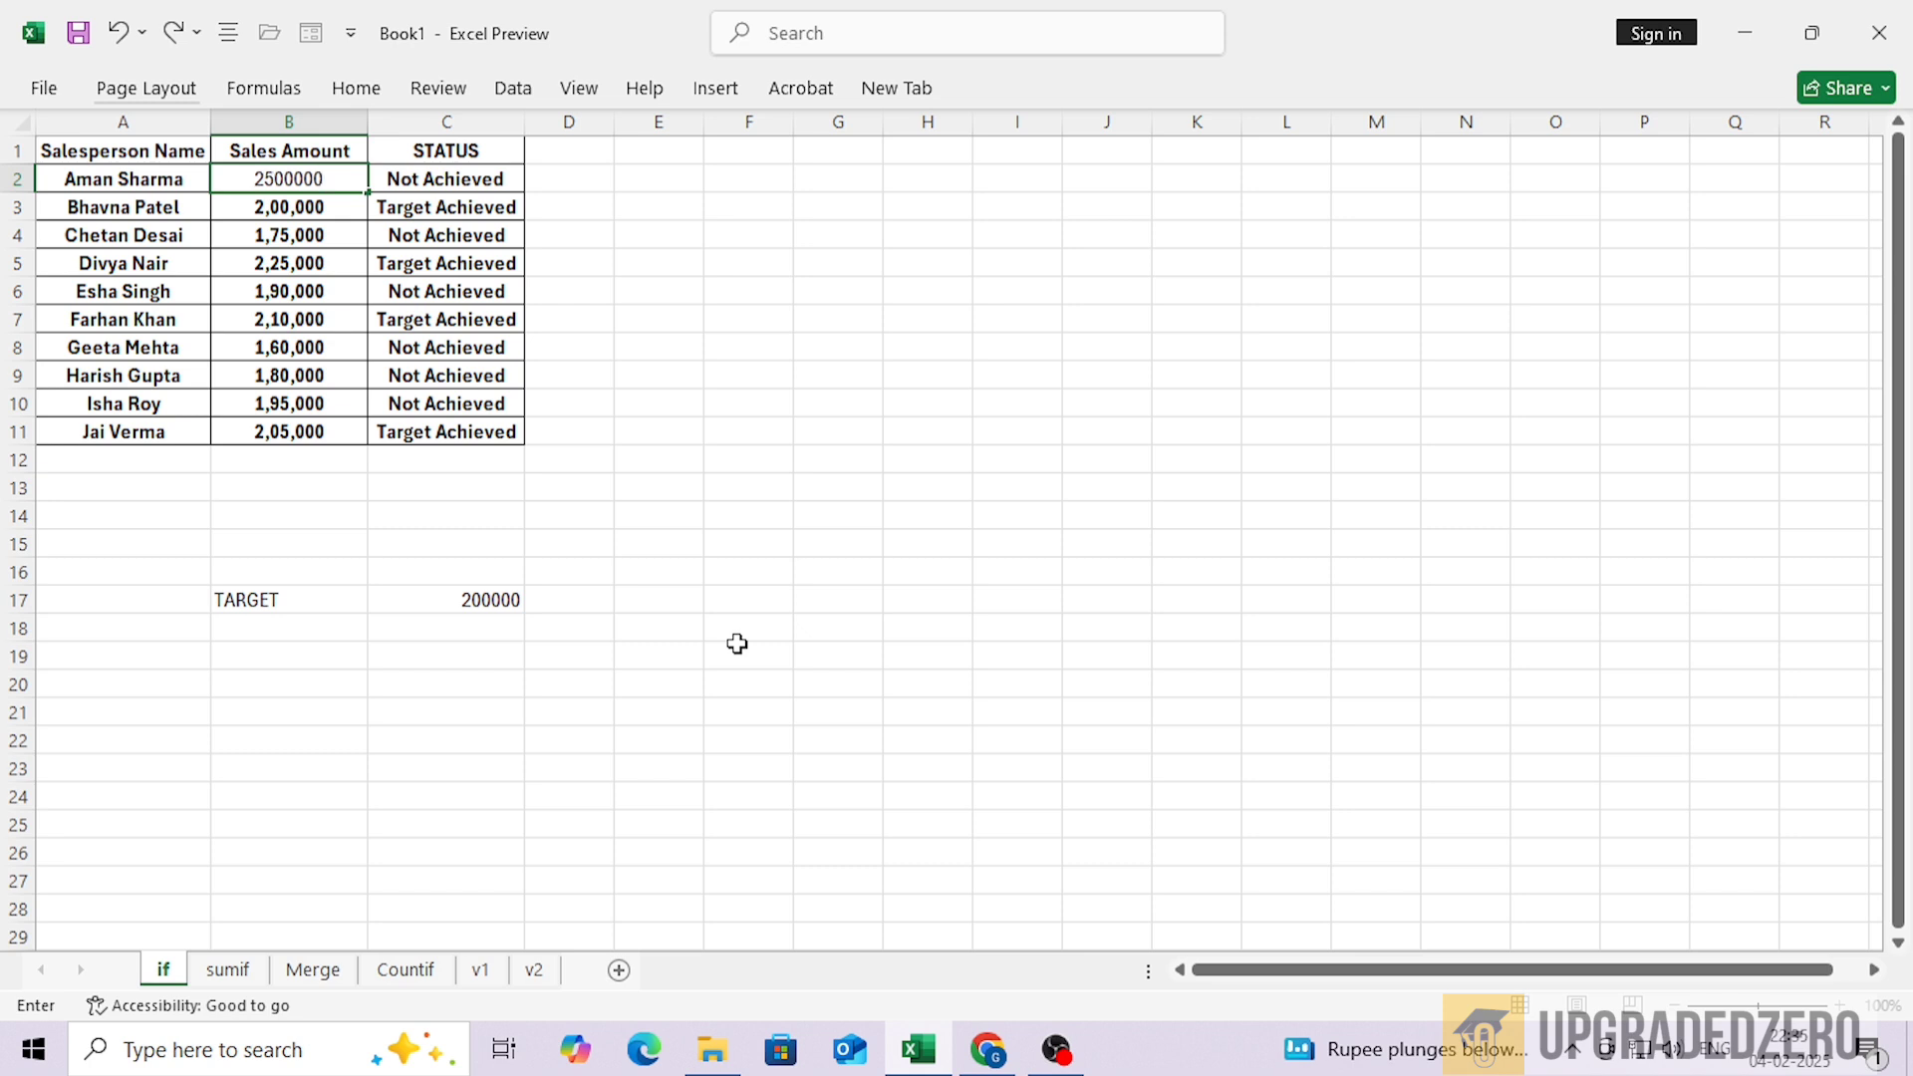
pyautogui.press('Return')
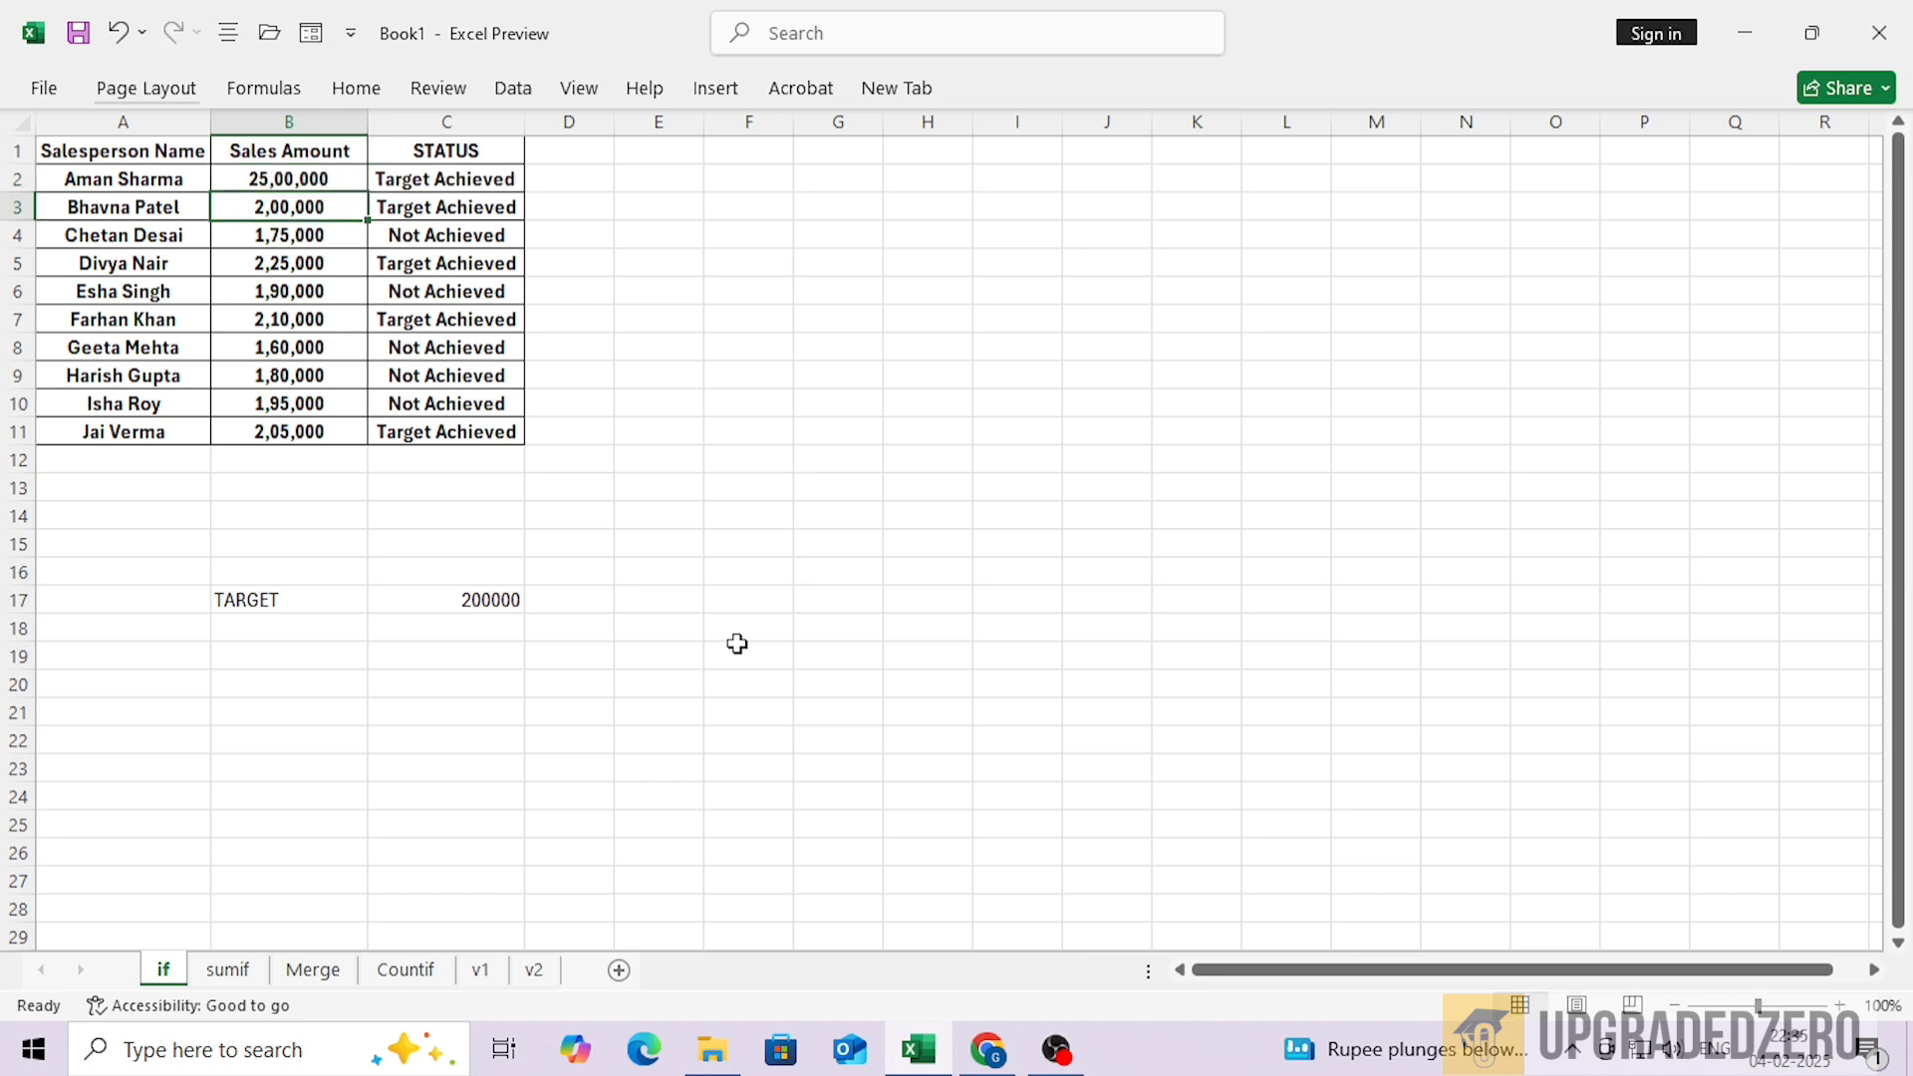
pyautogui.hotkey('ctrl', 'z')
pyautogui.press('Down')
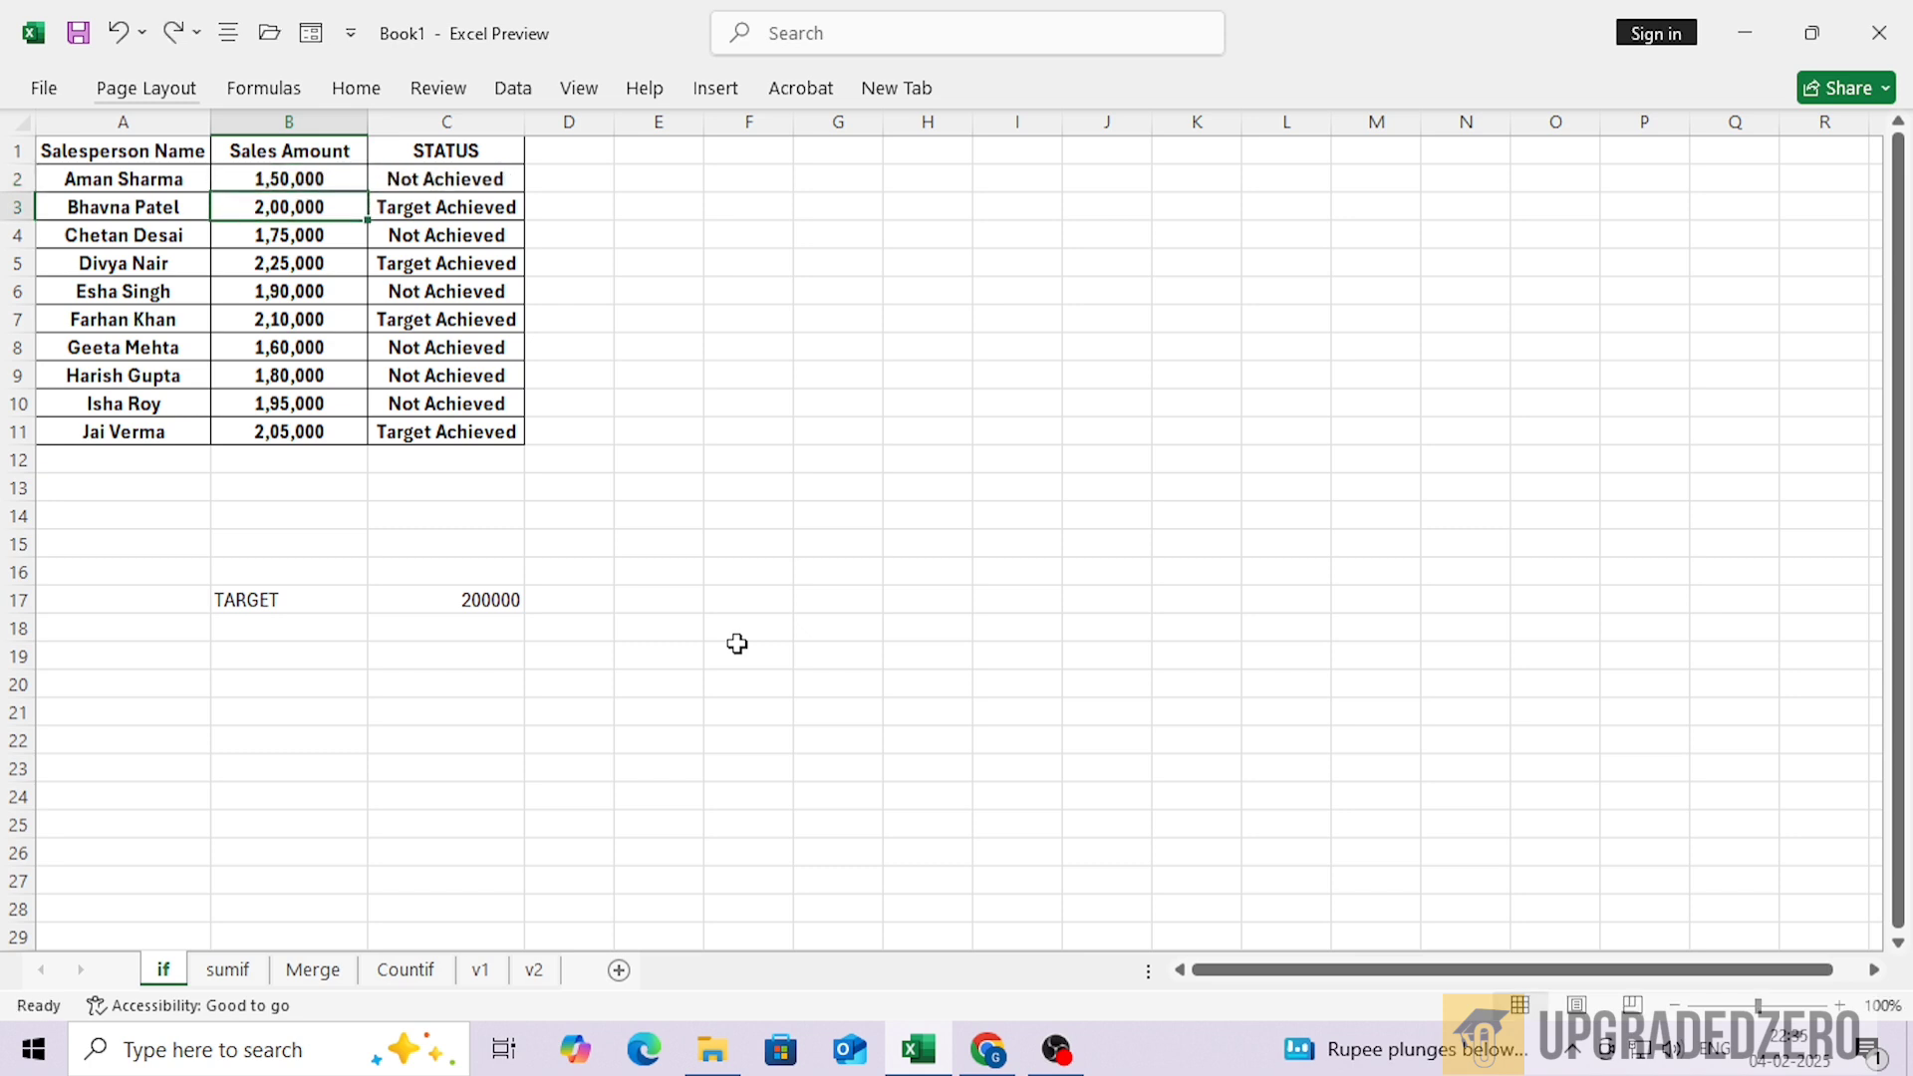
# Review the formula in cell C2, and switch to ChatGPT to reread the original prompt and its answer
pyautogui.press('Right')
pyautogui.press('Up')
pyautogui.press('F2')
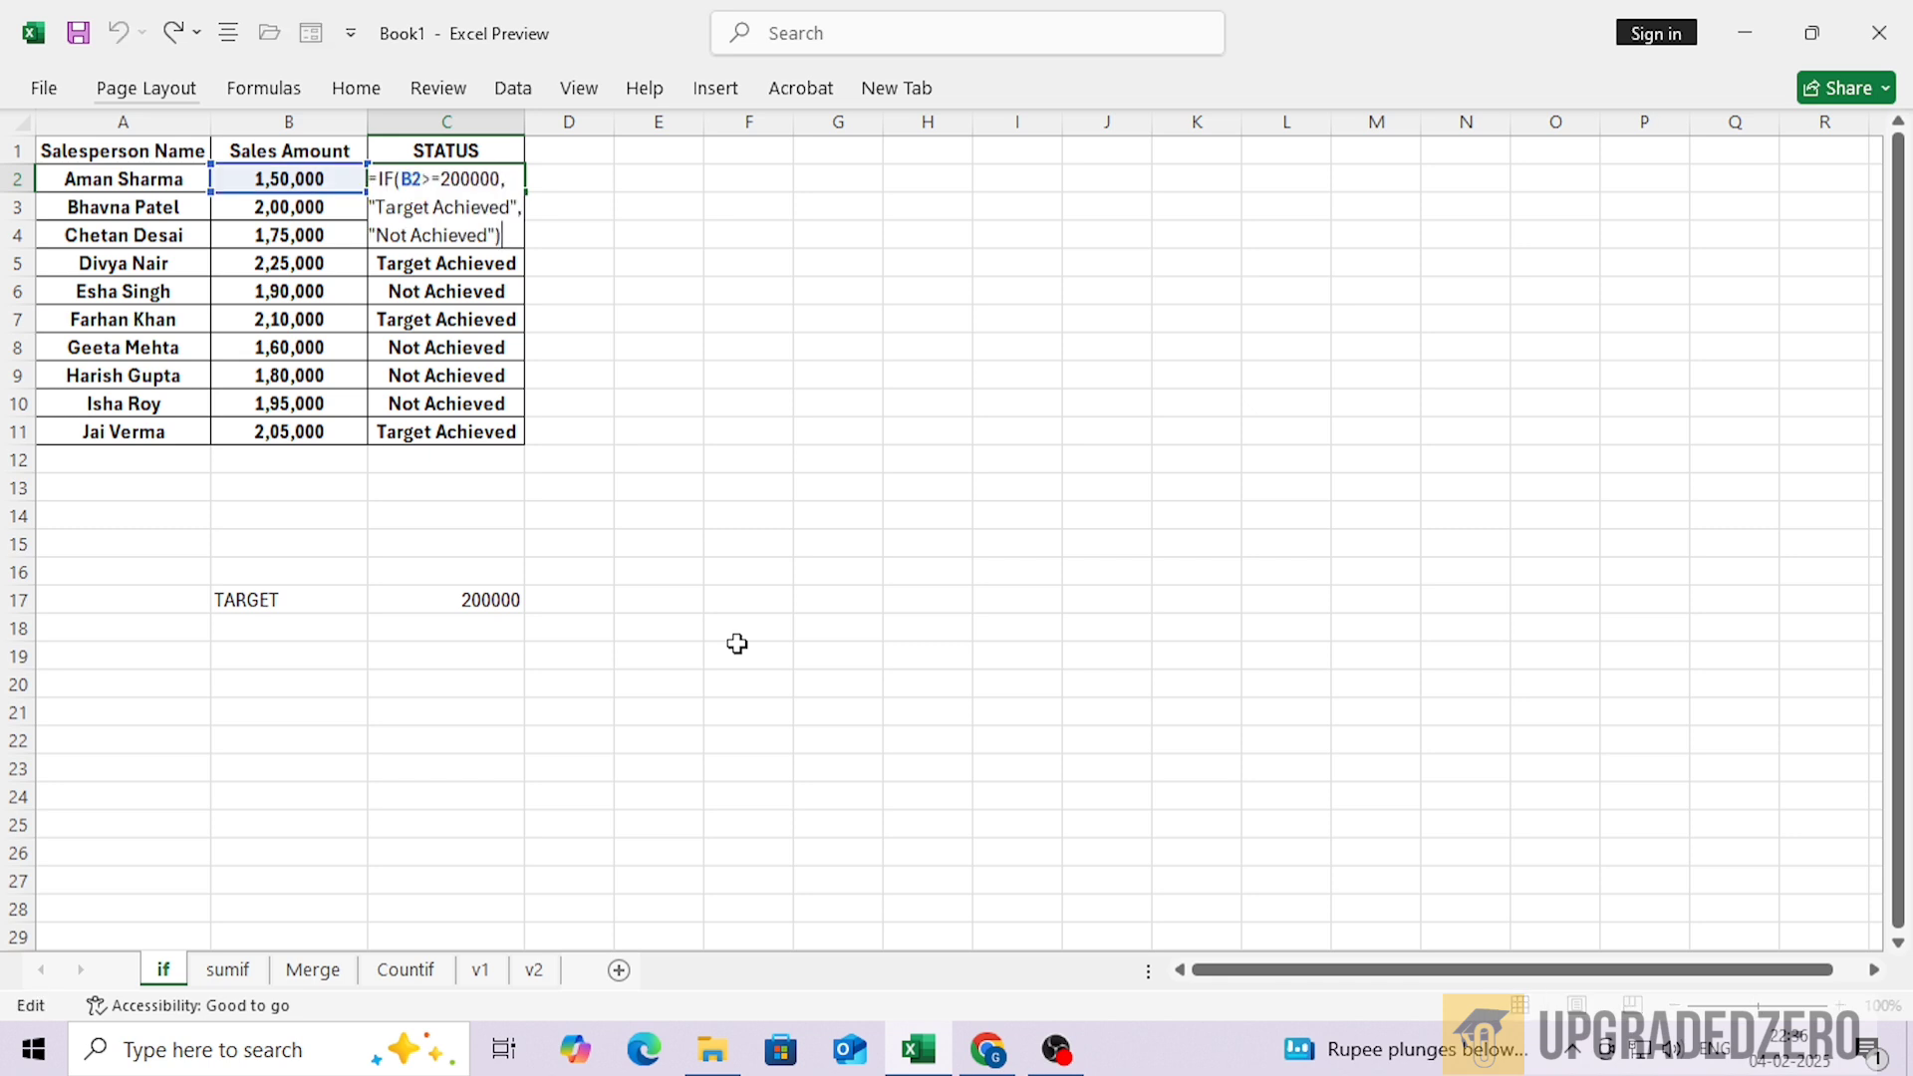
pyautogui.press('Escape')
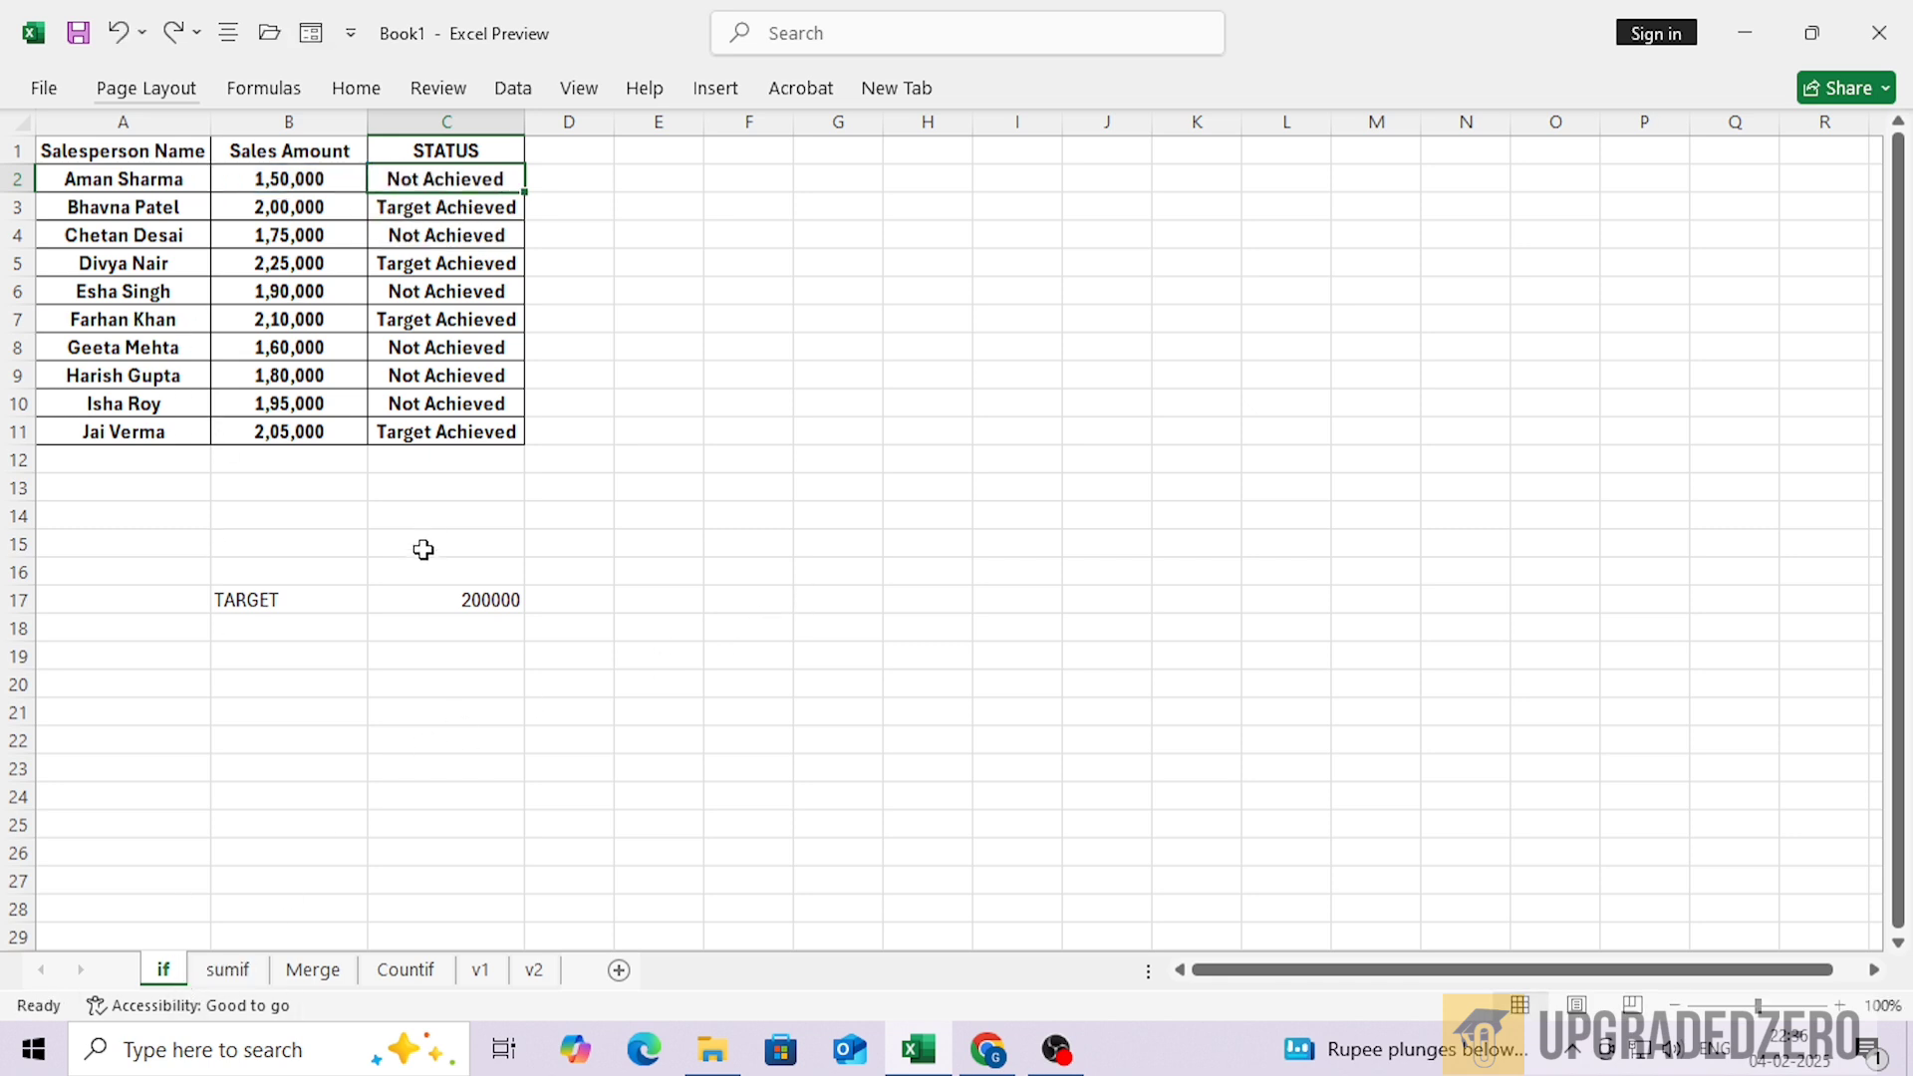
pyautogui.hotkey('alt', 'Tab')
pyautogui.scroll(2, 995, 585)
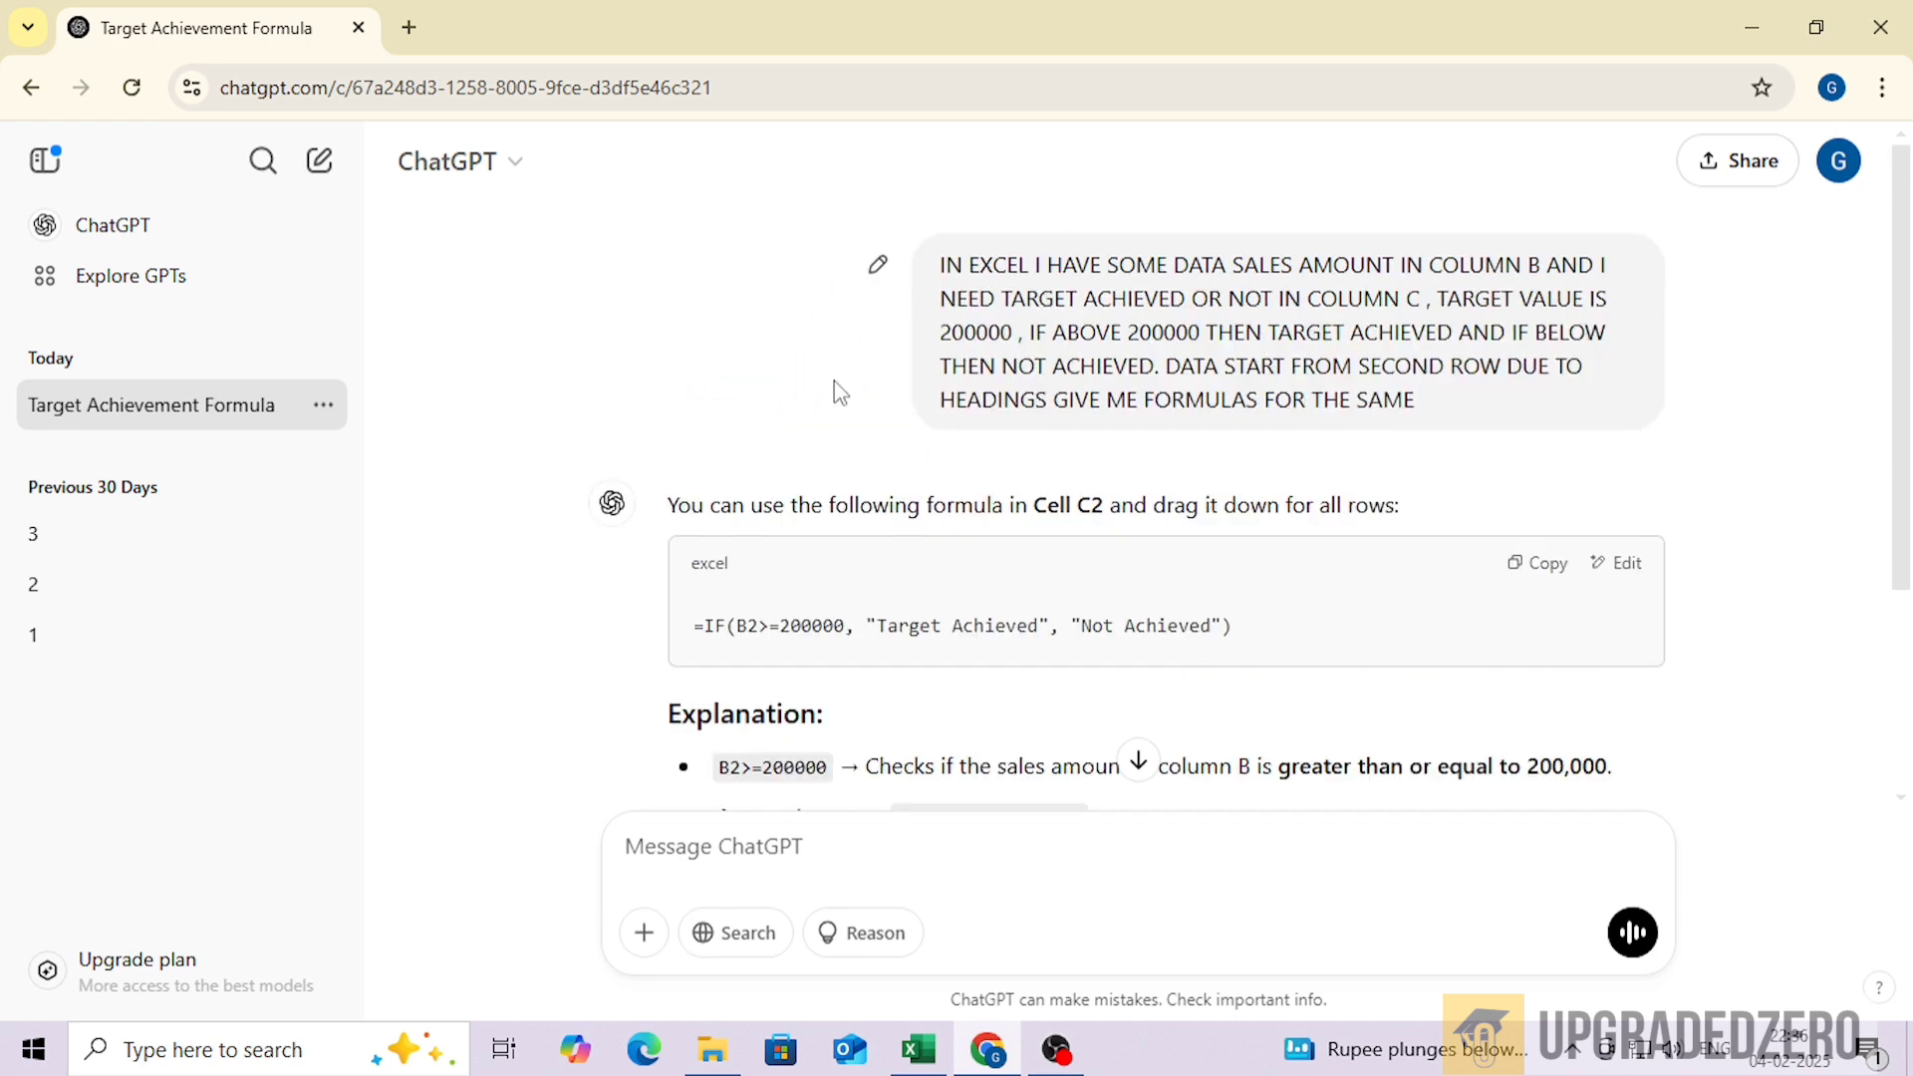
# Switch back to Excel, look through the data on the sumif sheet and enter GUJARAT in cell E5
pyautogui.hotkey('alt', 'Tab')
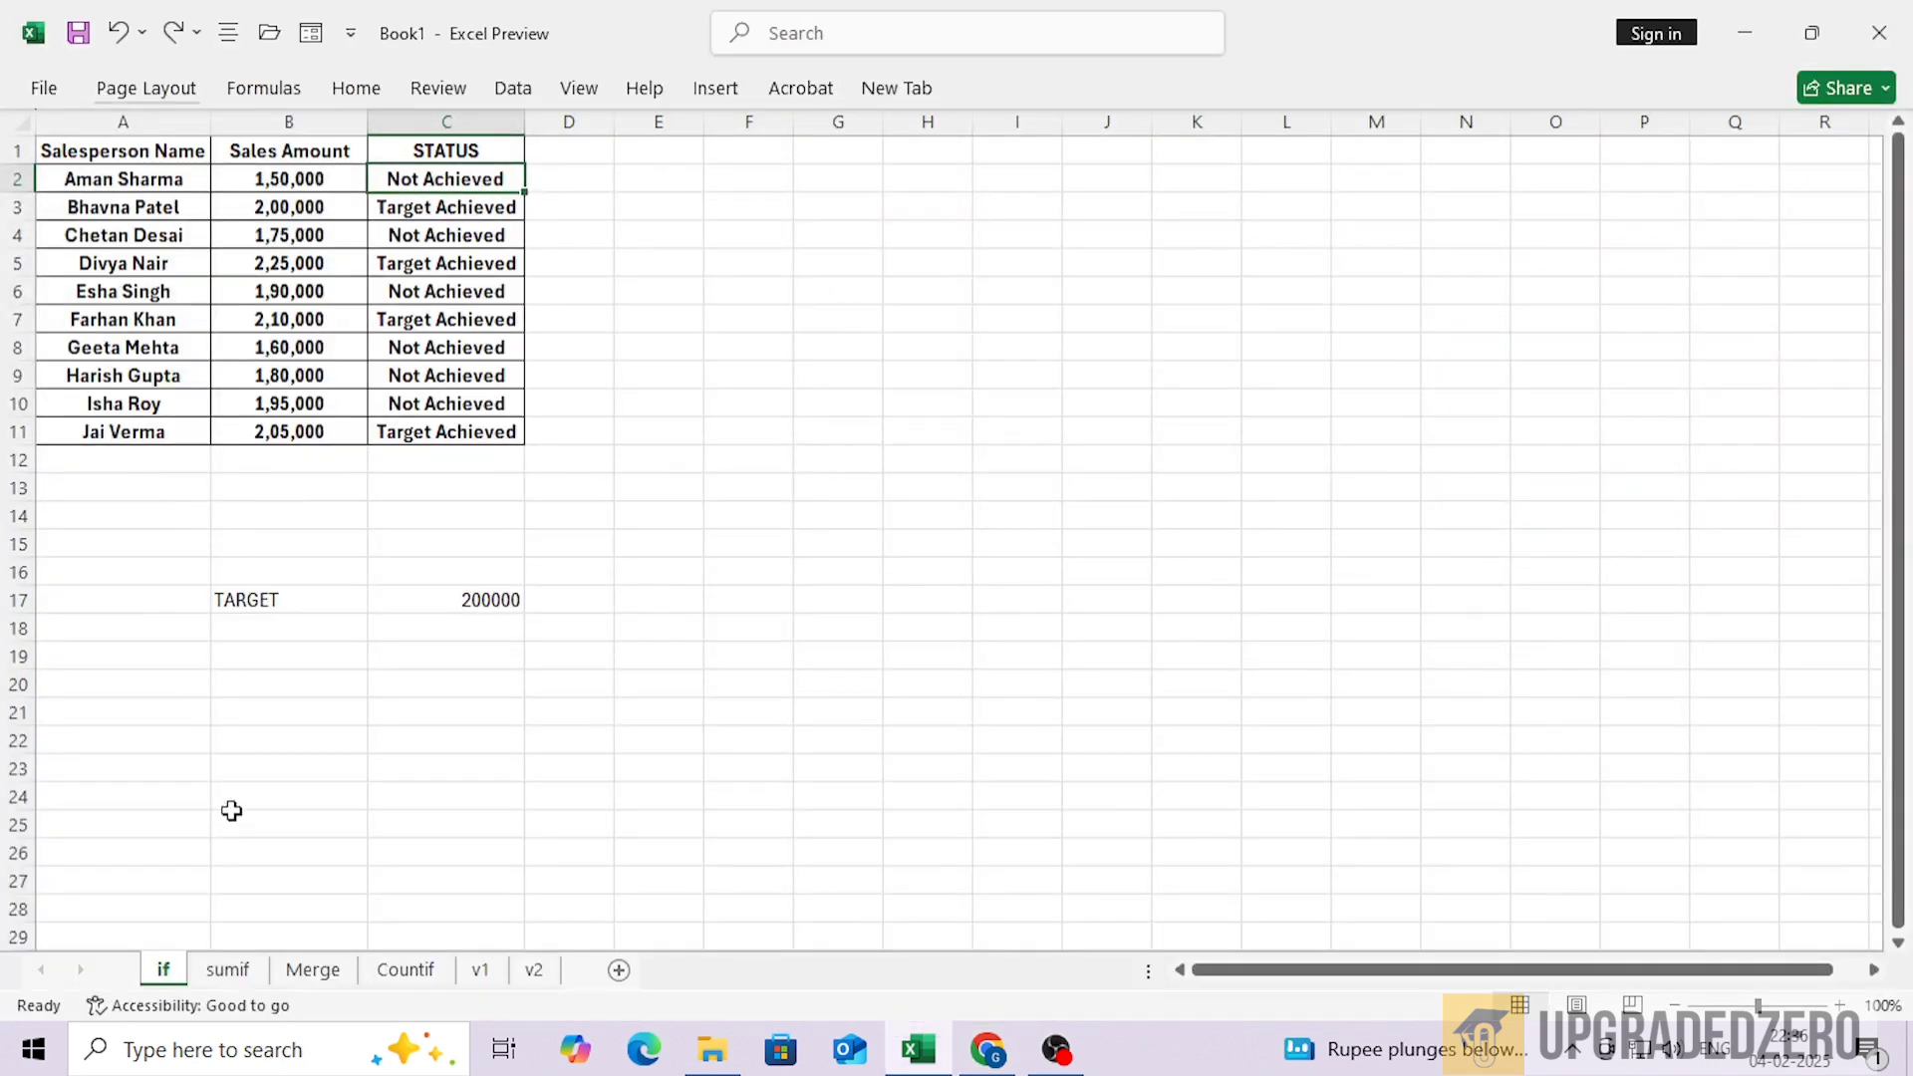
pyautogui.click(229, 972)
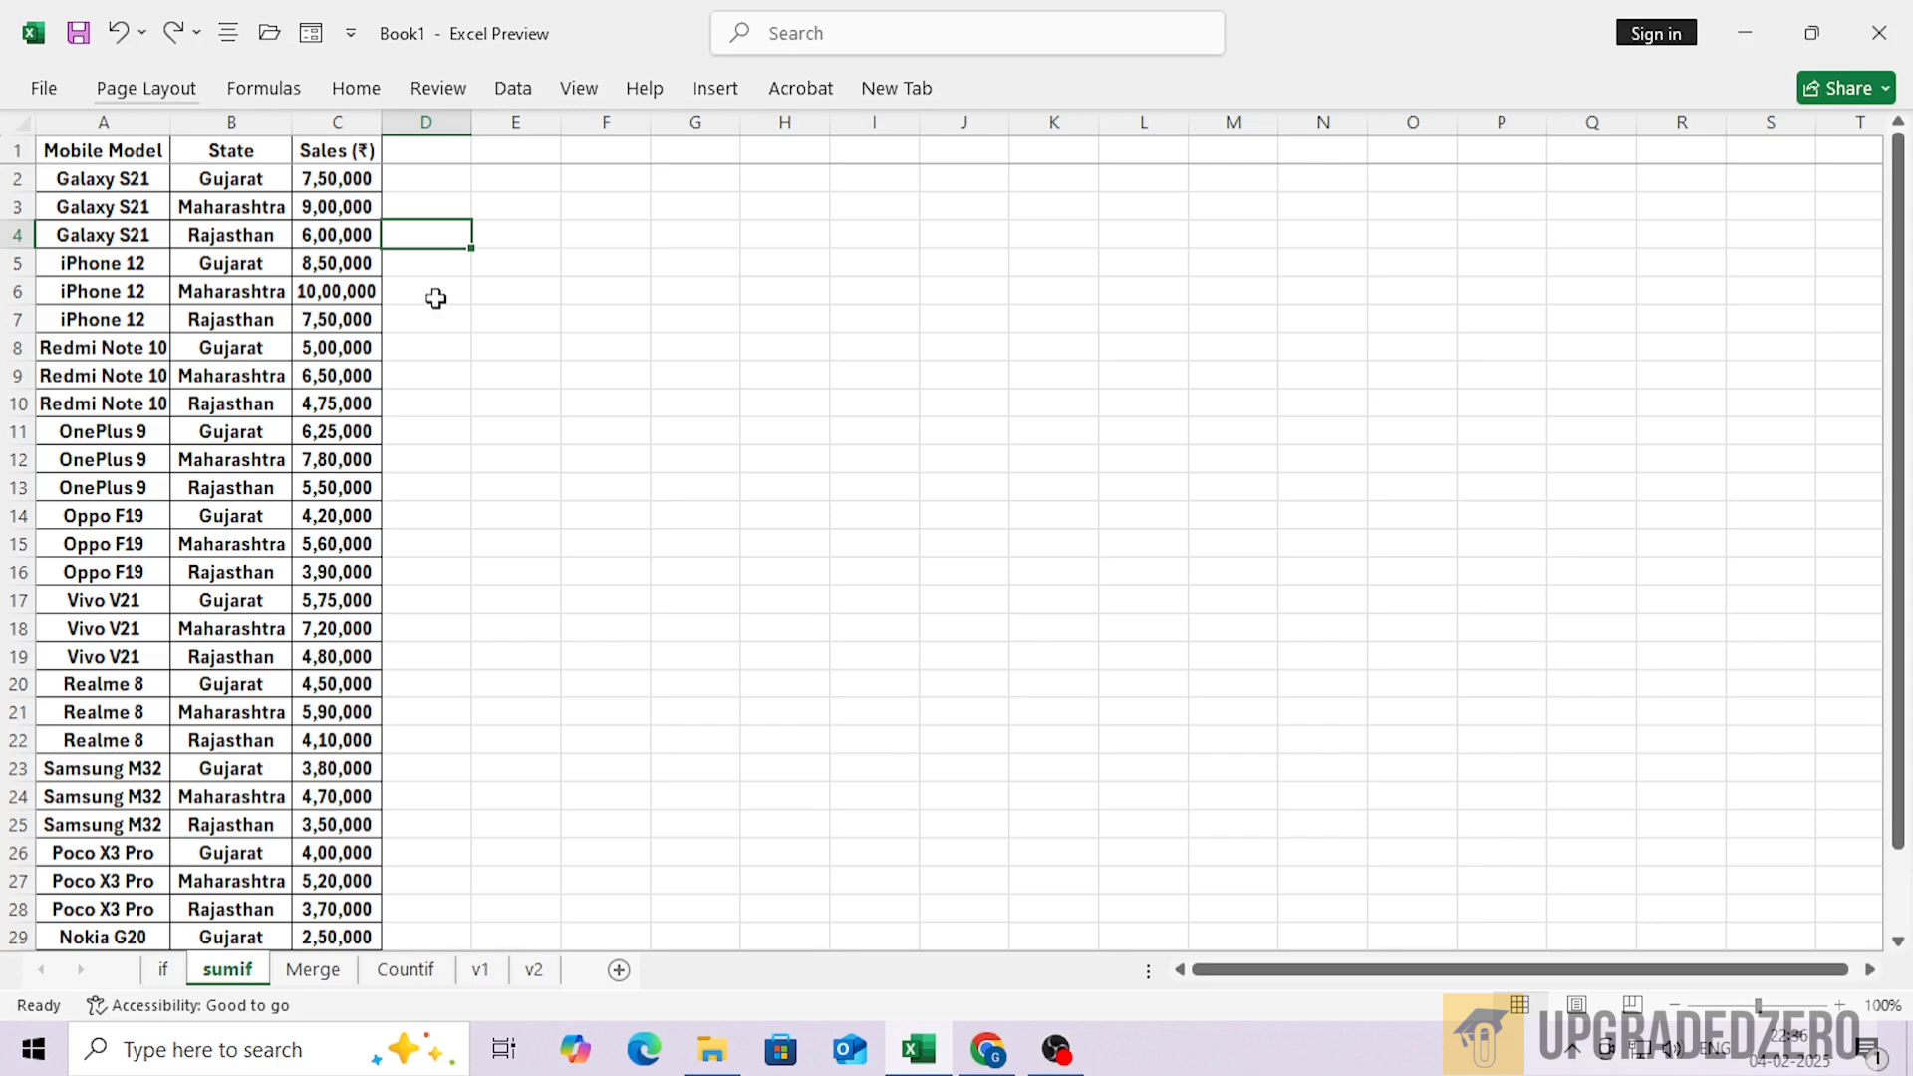
pyautogui.scroll(-3, 538, 419)
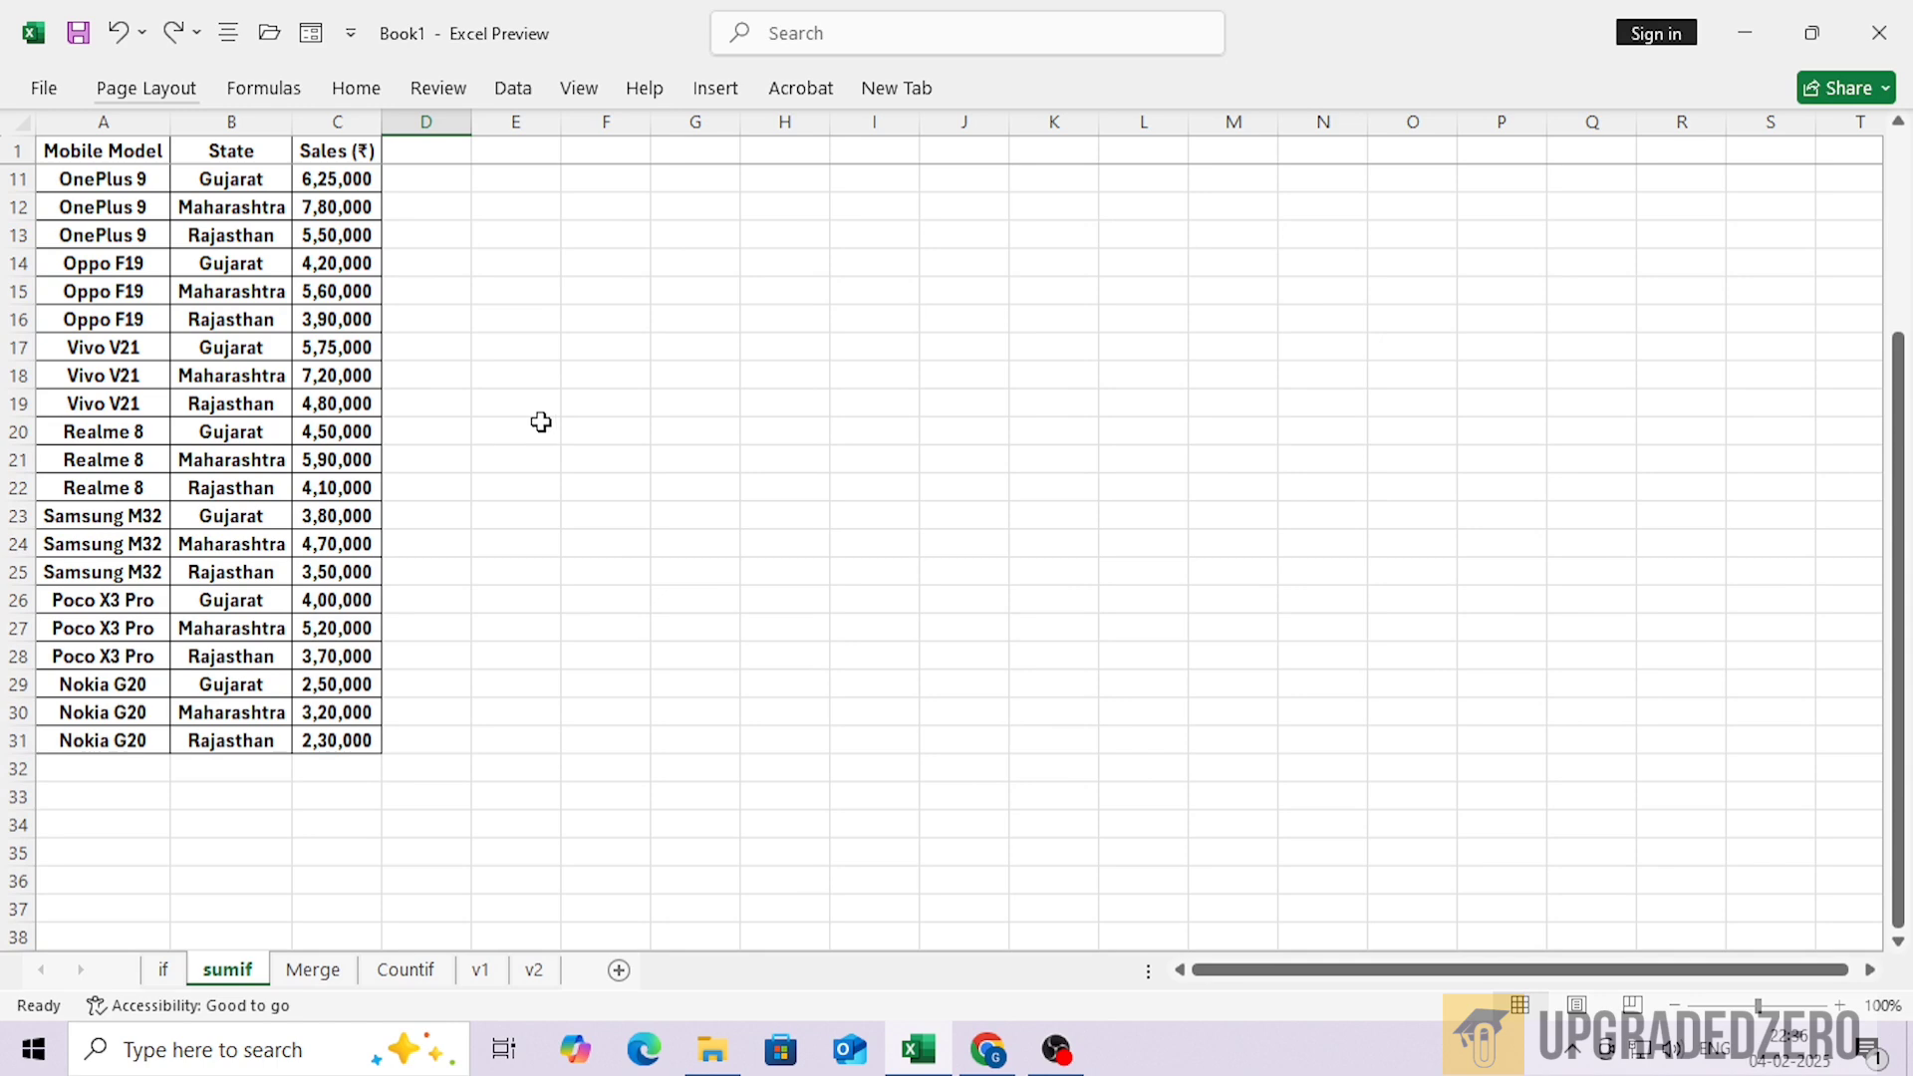
pyautogui.scroll(3, 540, 422)
pyautogui.click(520, 267)
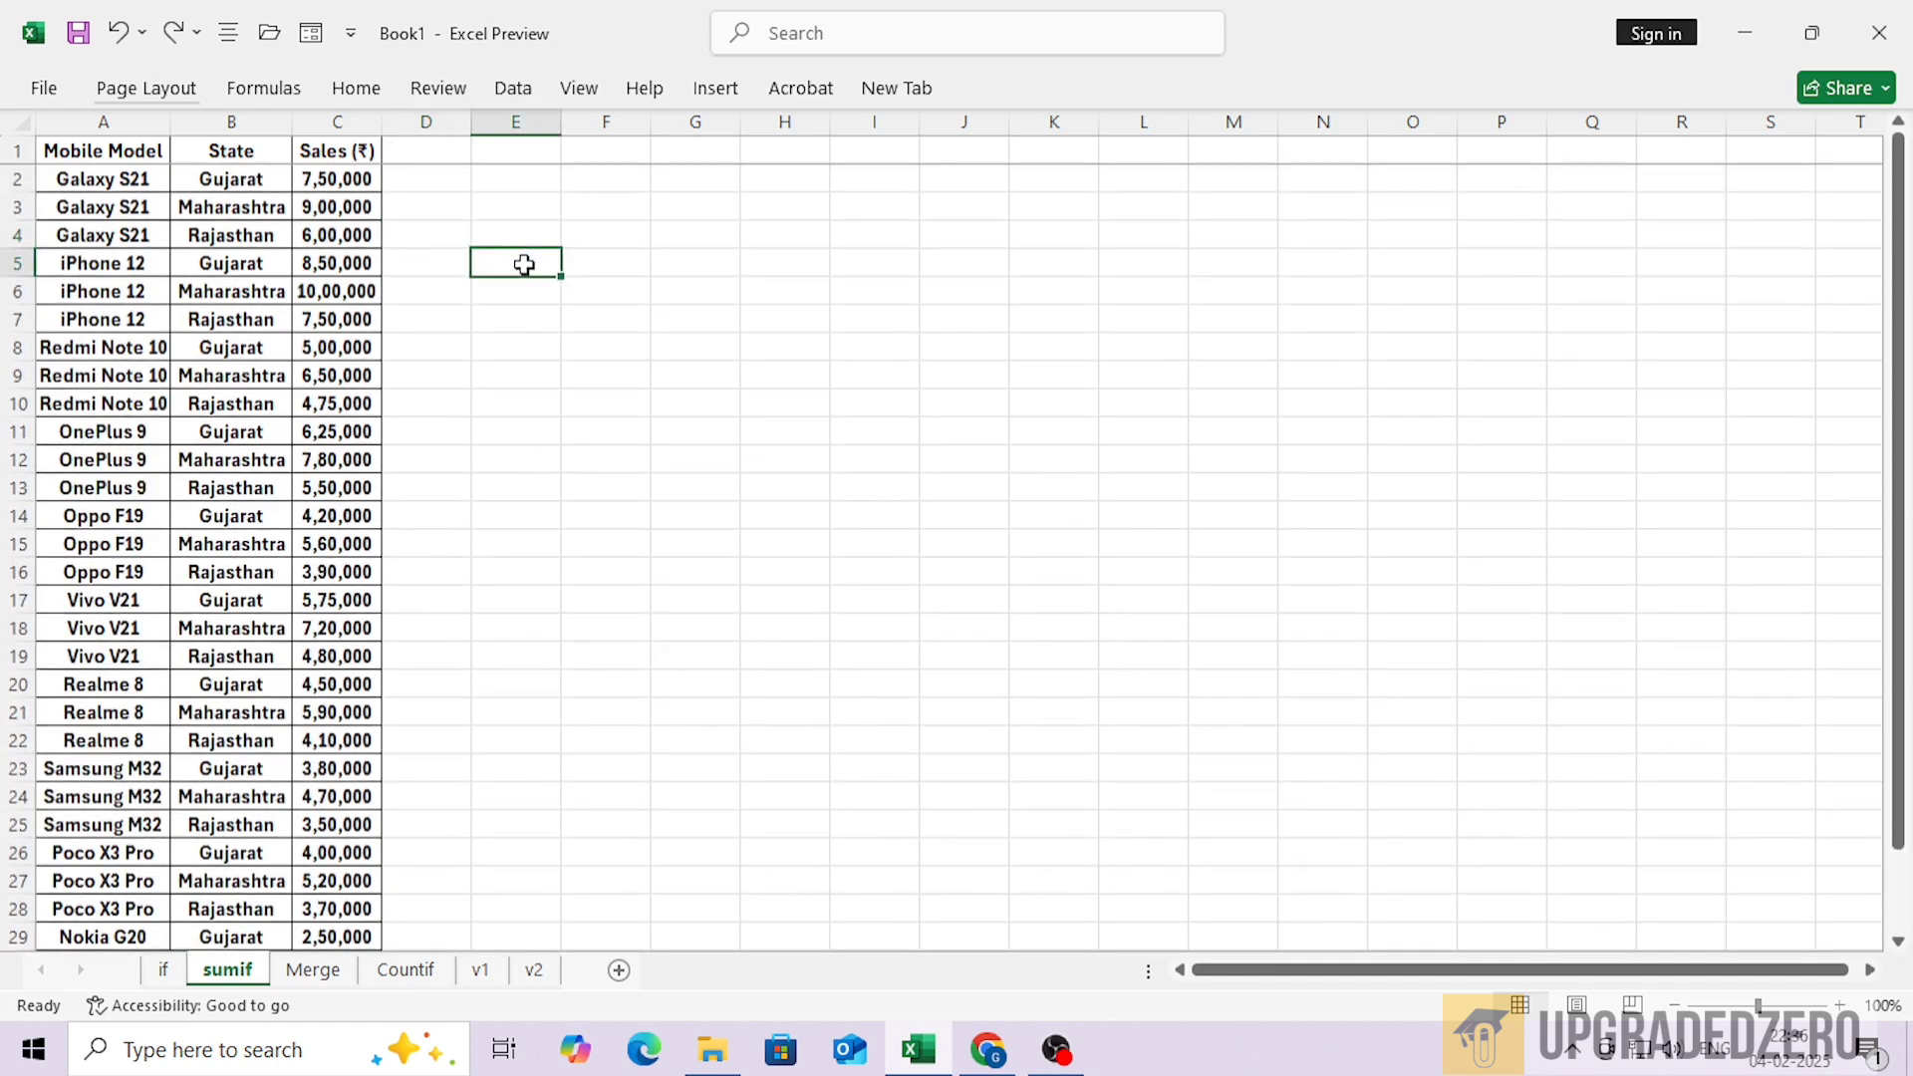
pyautogui.write('GUJ')
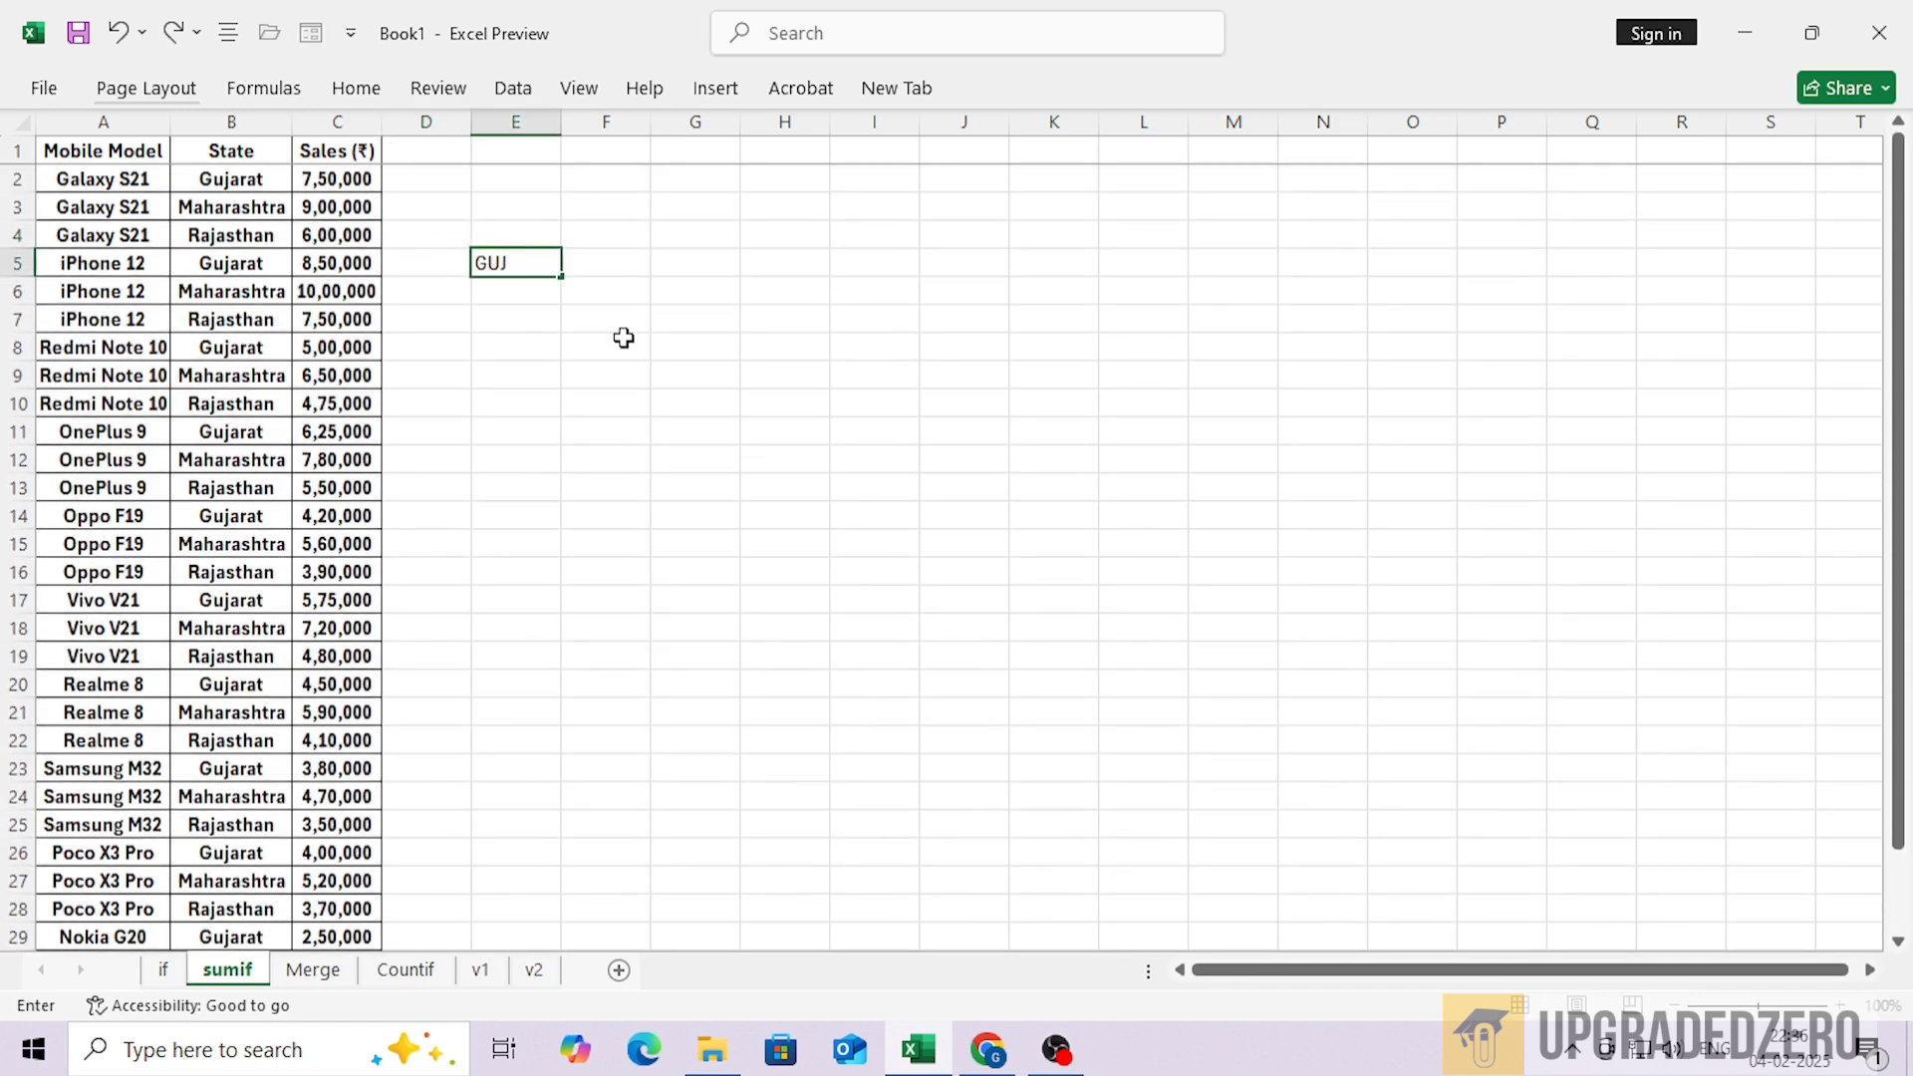
pyautogui.write('ARAT')
pyautogui.press('Tab')
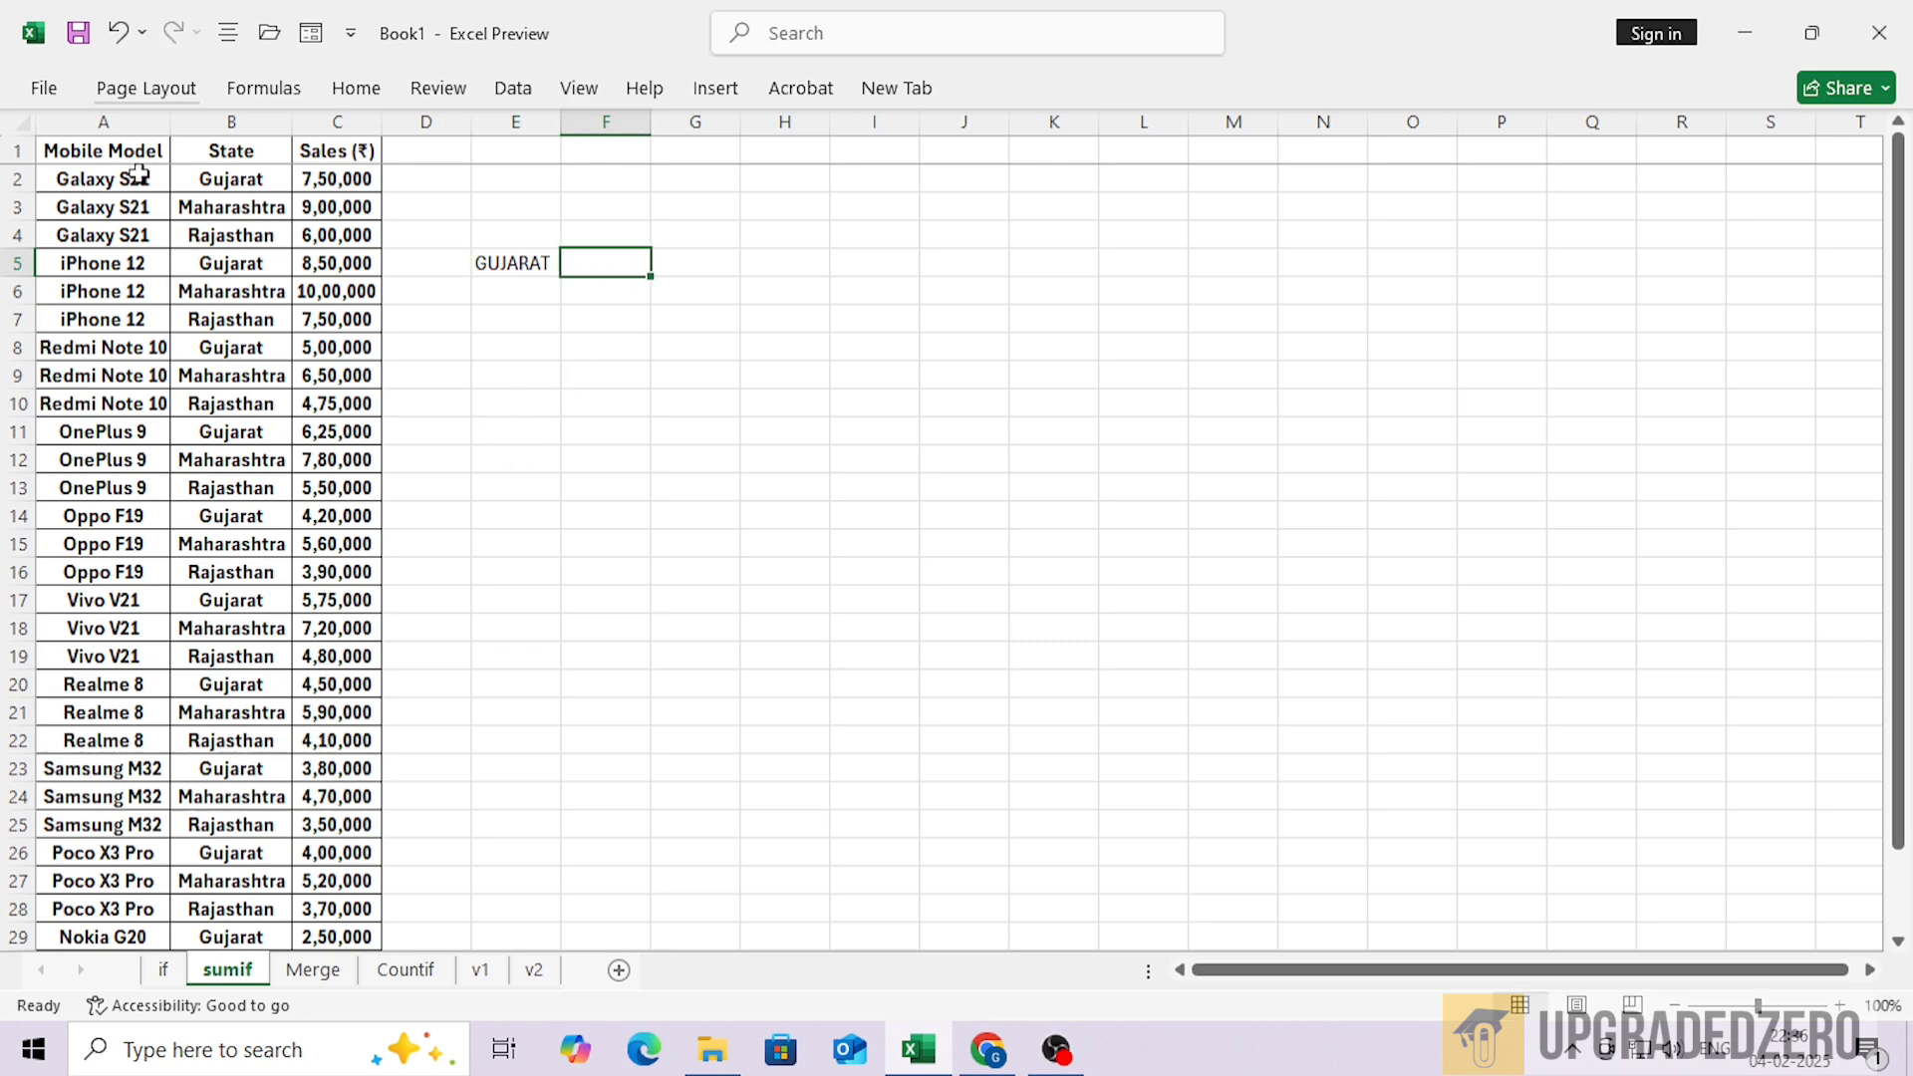
# Switch to ChatGPT and start a new prompt with "NOW I HAVE ANOTHER SHEET WITH 3 CLUMNS MOBILE MODEL, STATES AND SALES"
pyautogui.hotkey('alt', 'Tab')
pyautogui.click(647, 845)
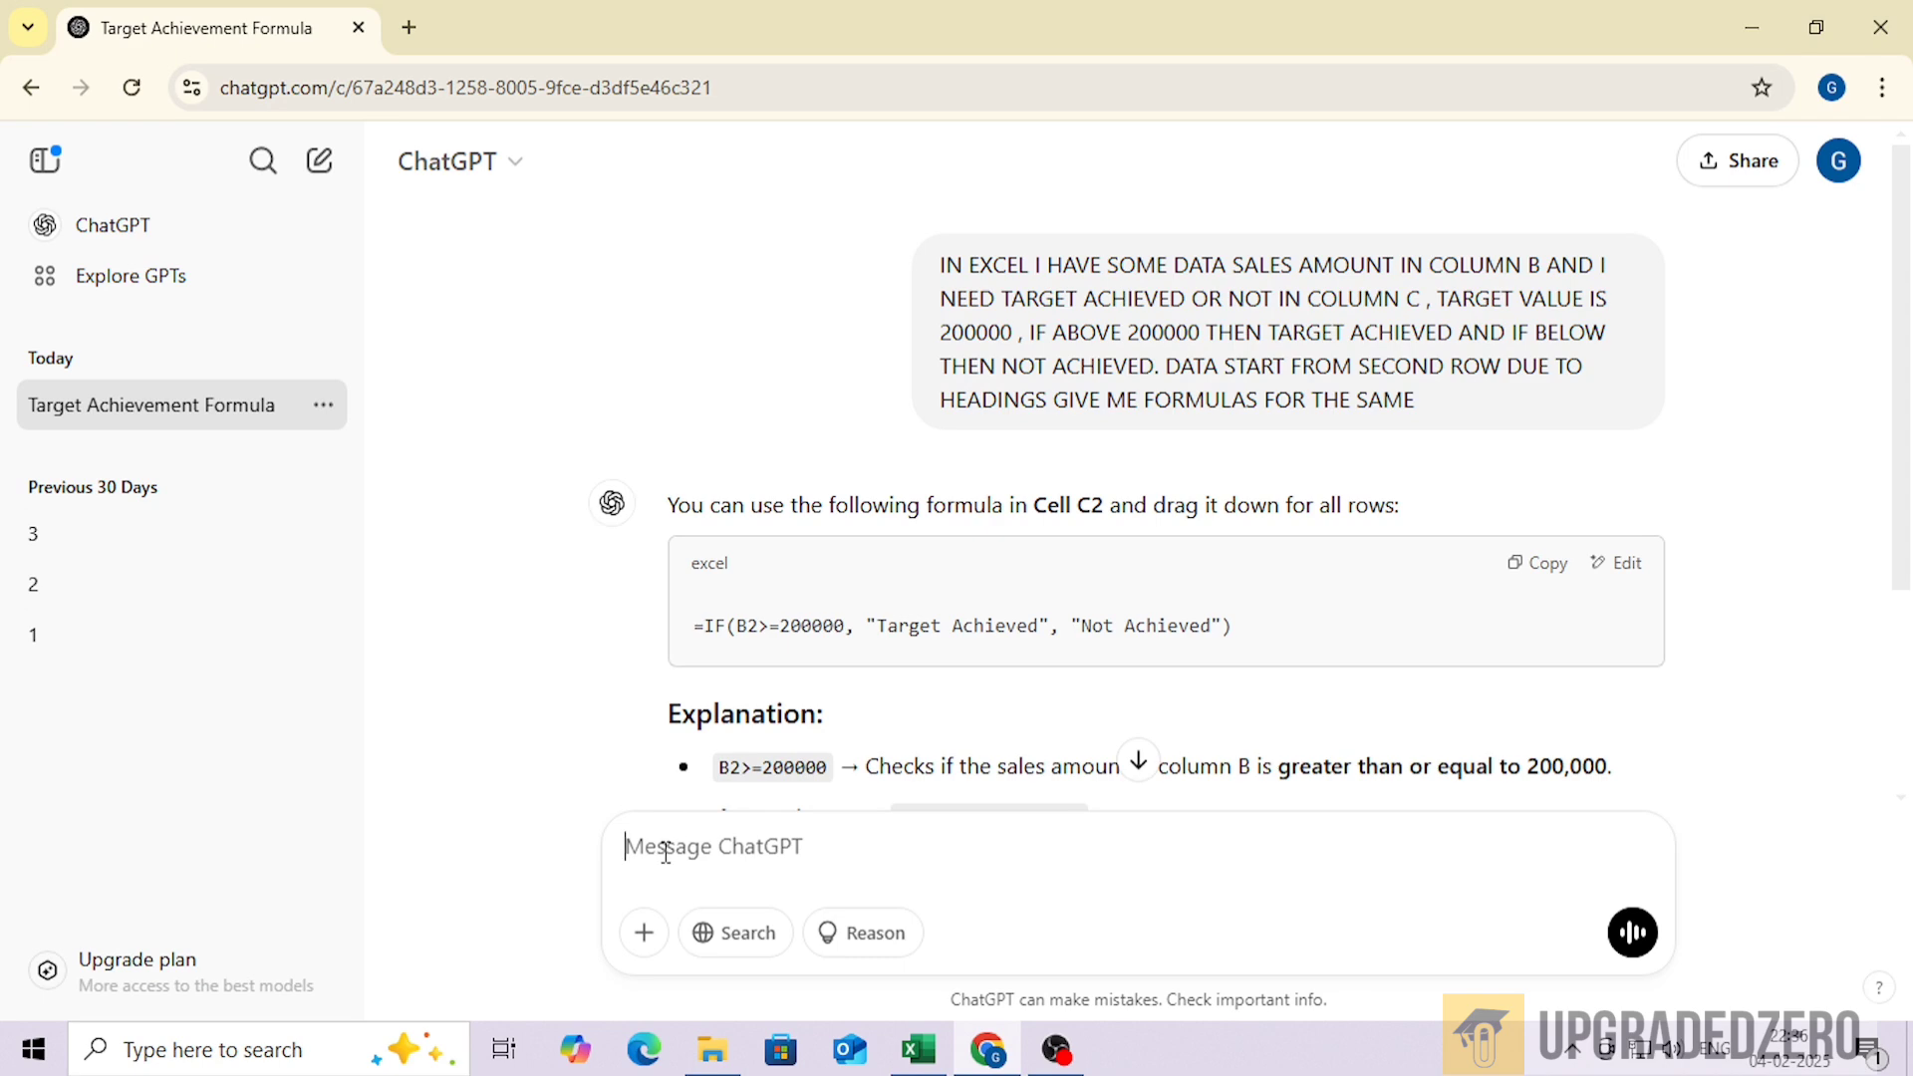
pyautogui.write('NOW I HAVE A')
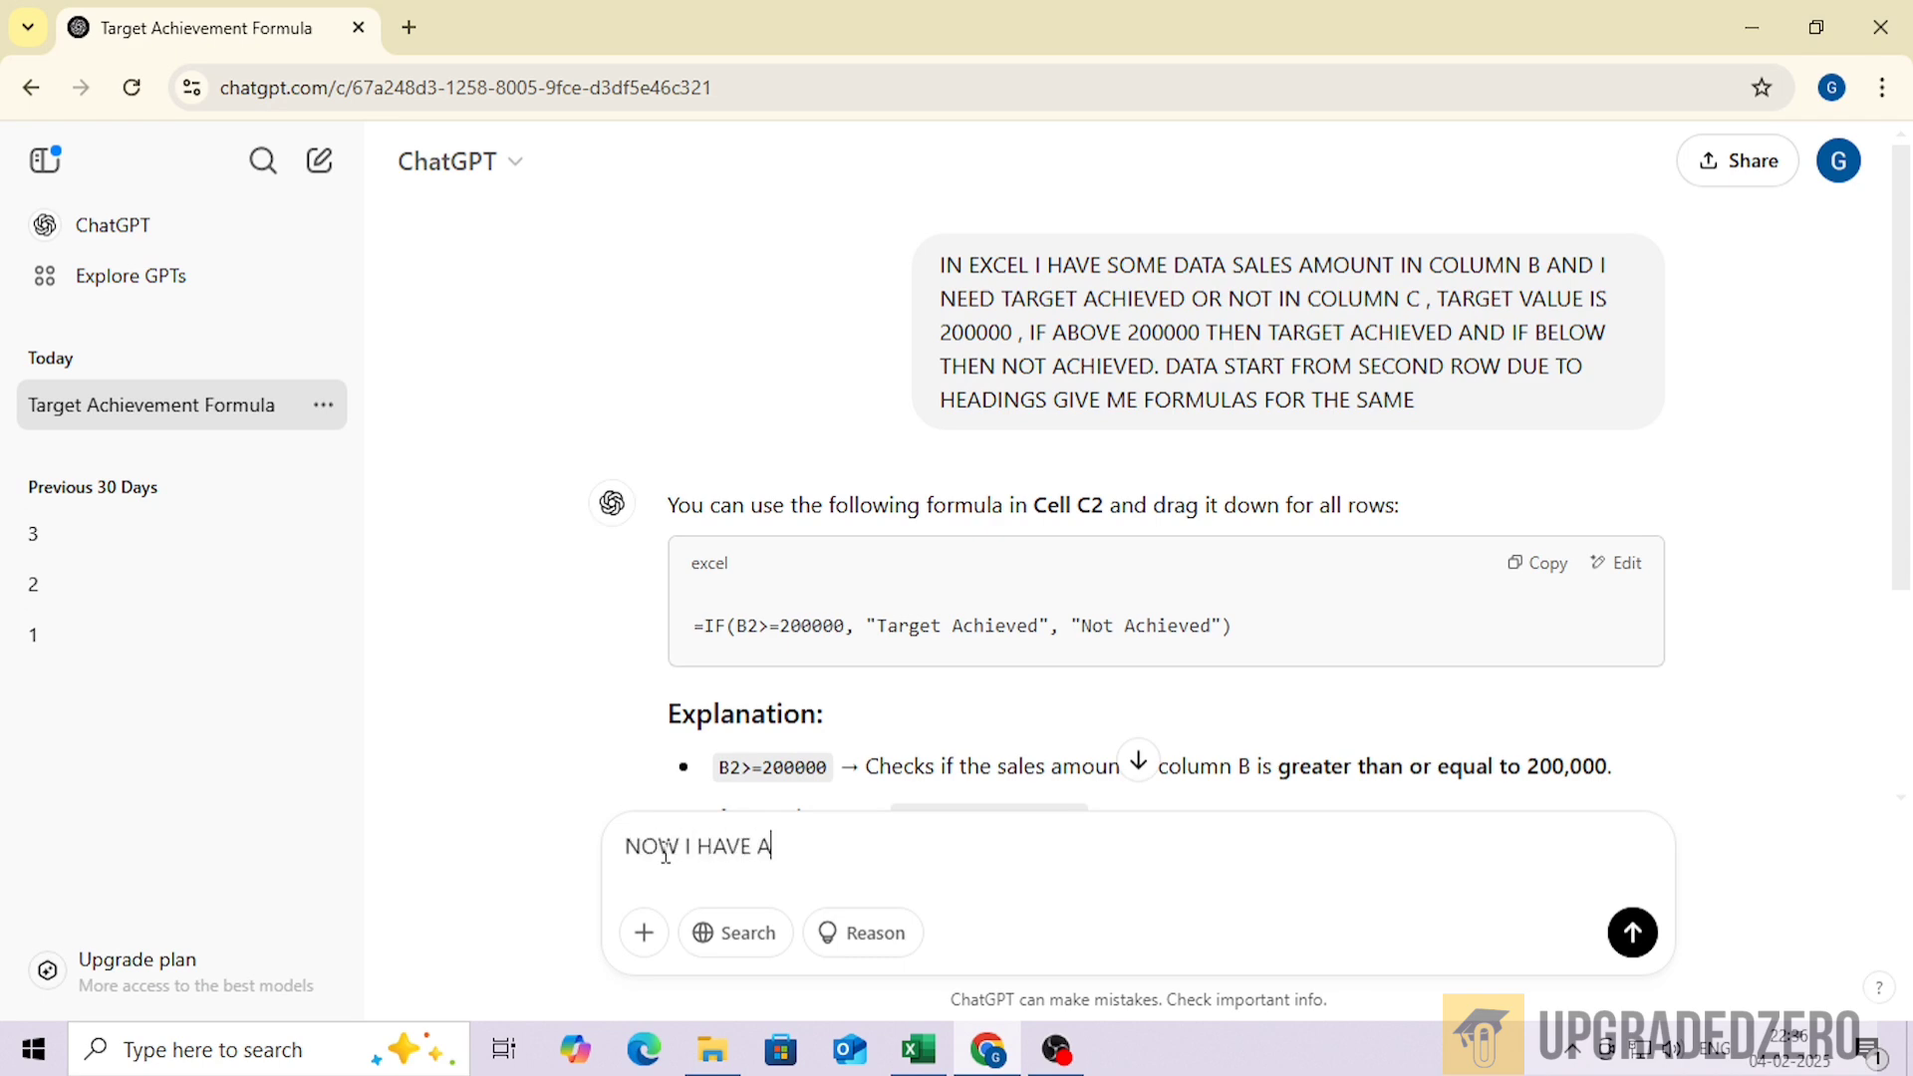
pyautogui.write('NOTHER SHEE')
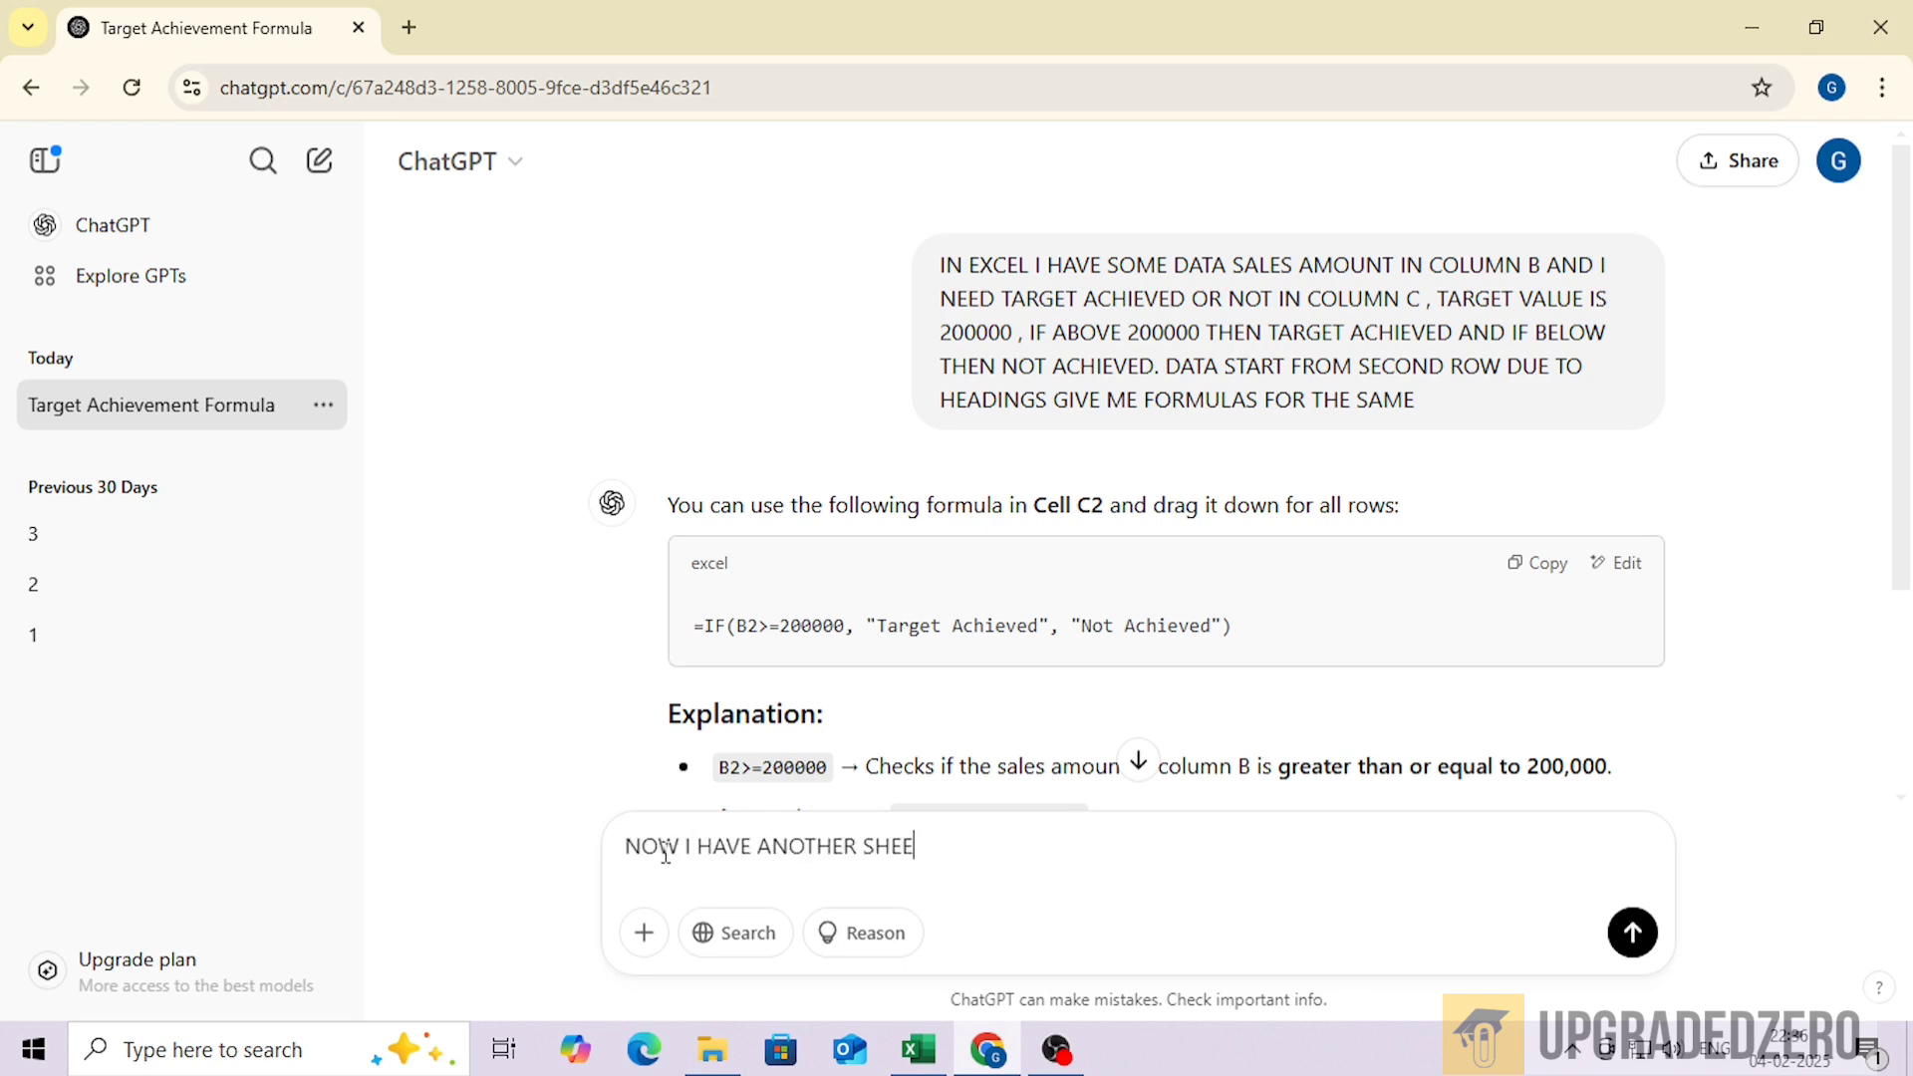
pyautogui.write('T WITH 3 CLUMNS MO')
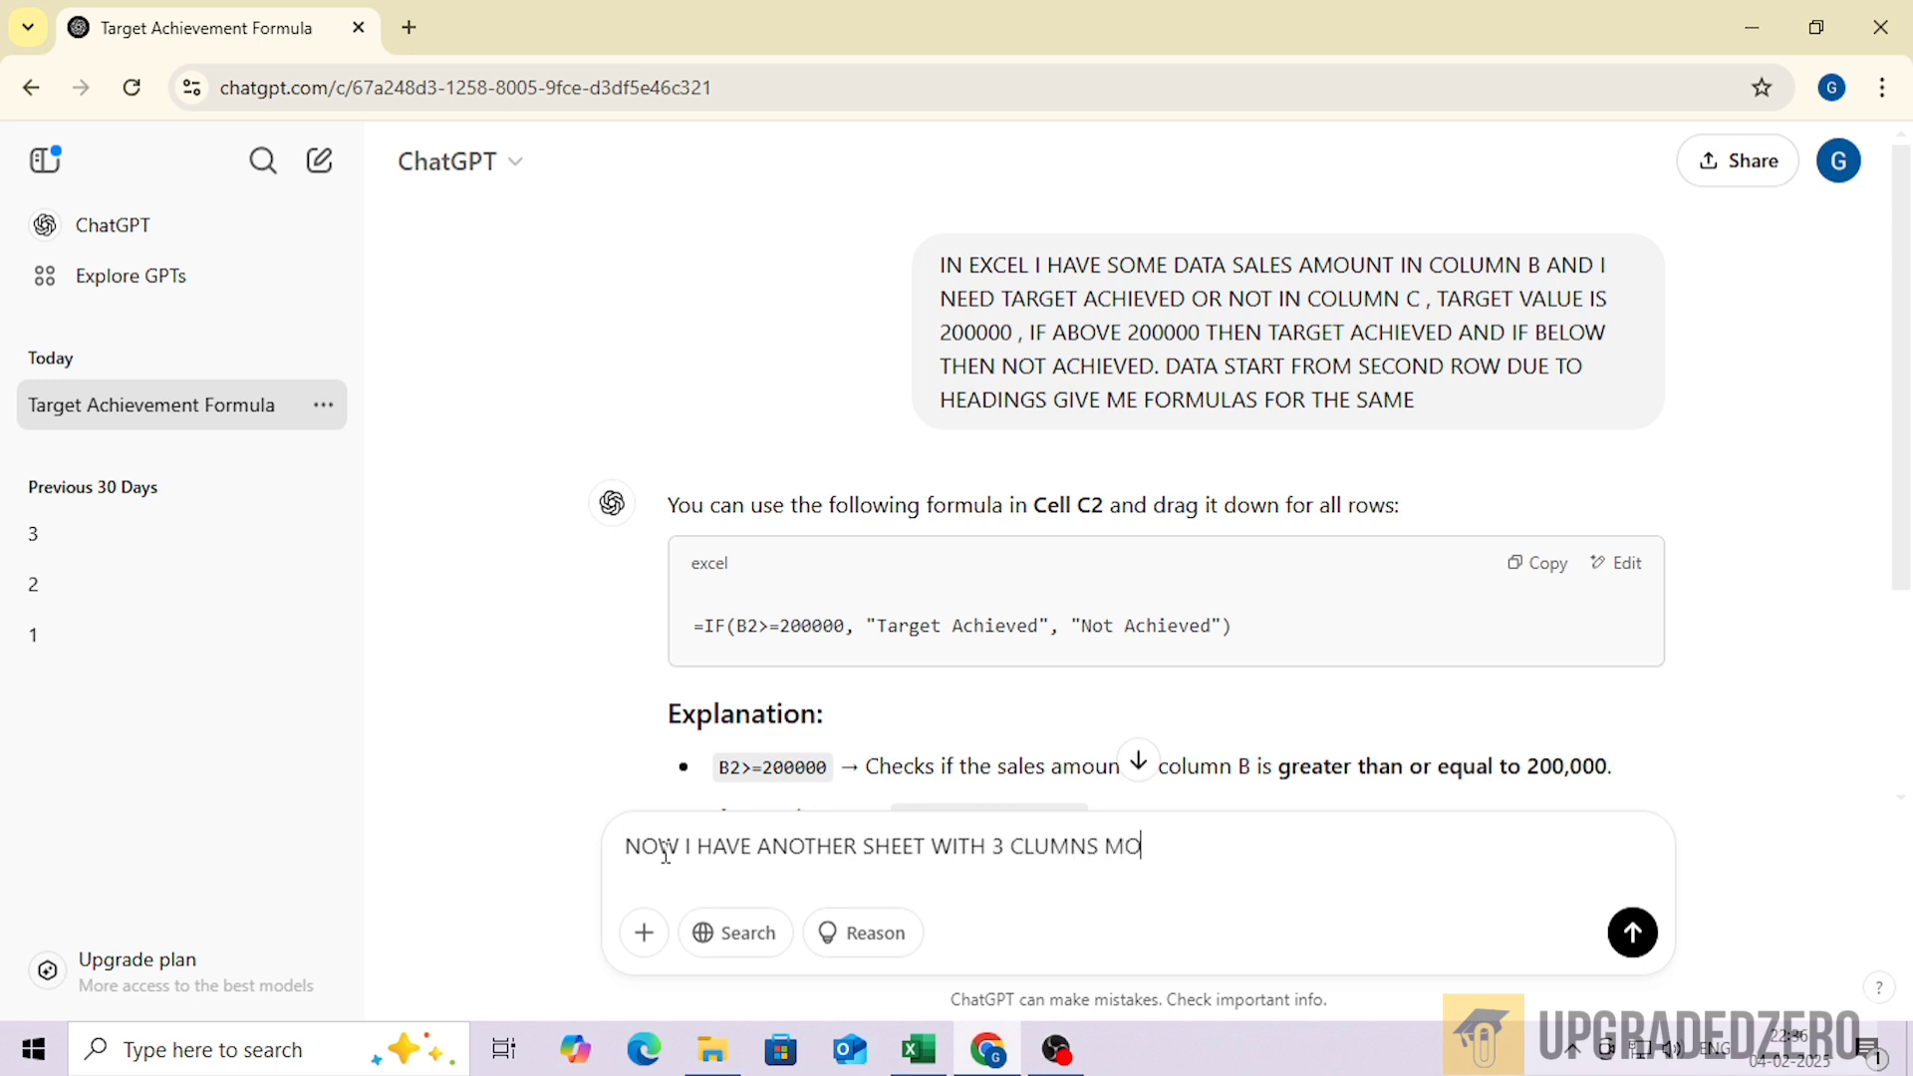
pyautogui.write('BILE MODEL, STTES')
pyautogui.press('BackSpace')
pyautogui.press('BackSpace')
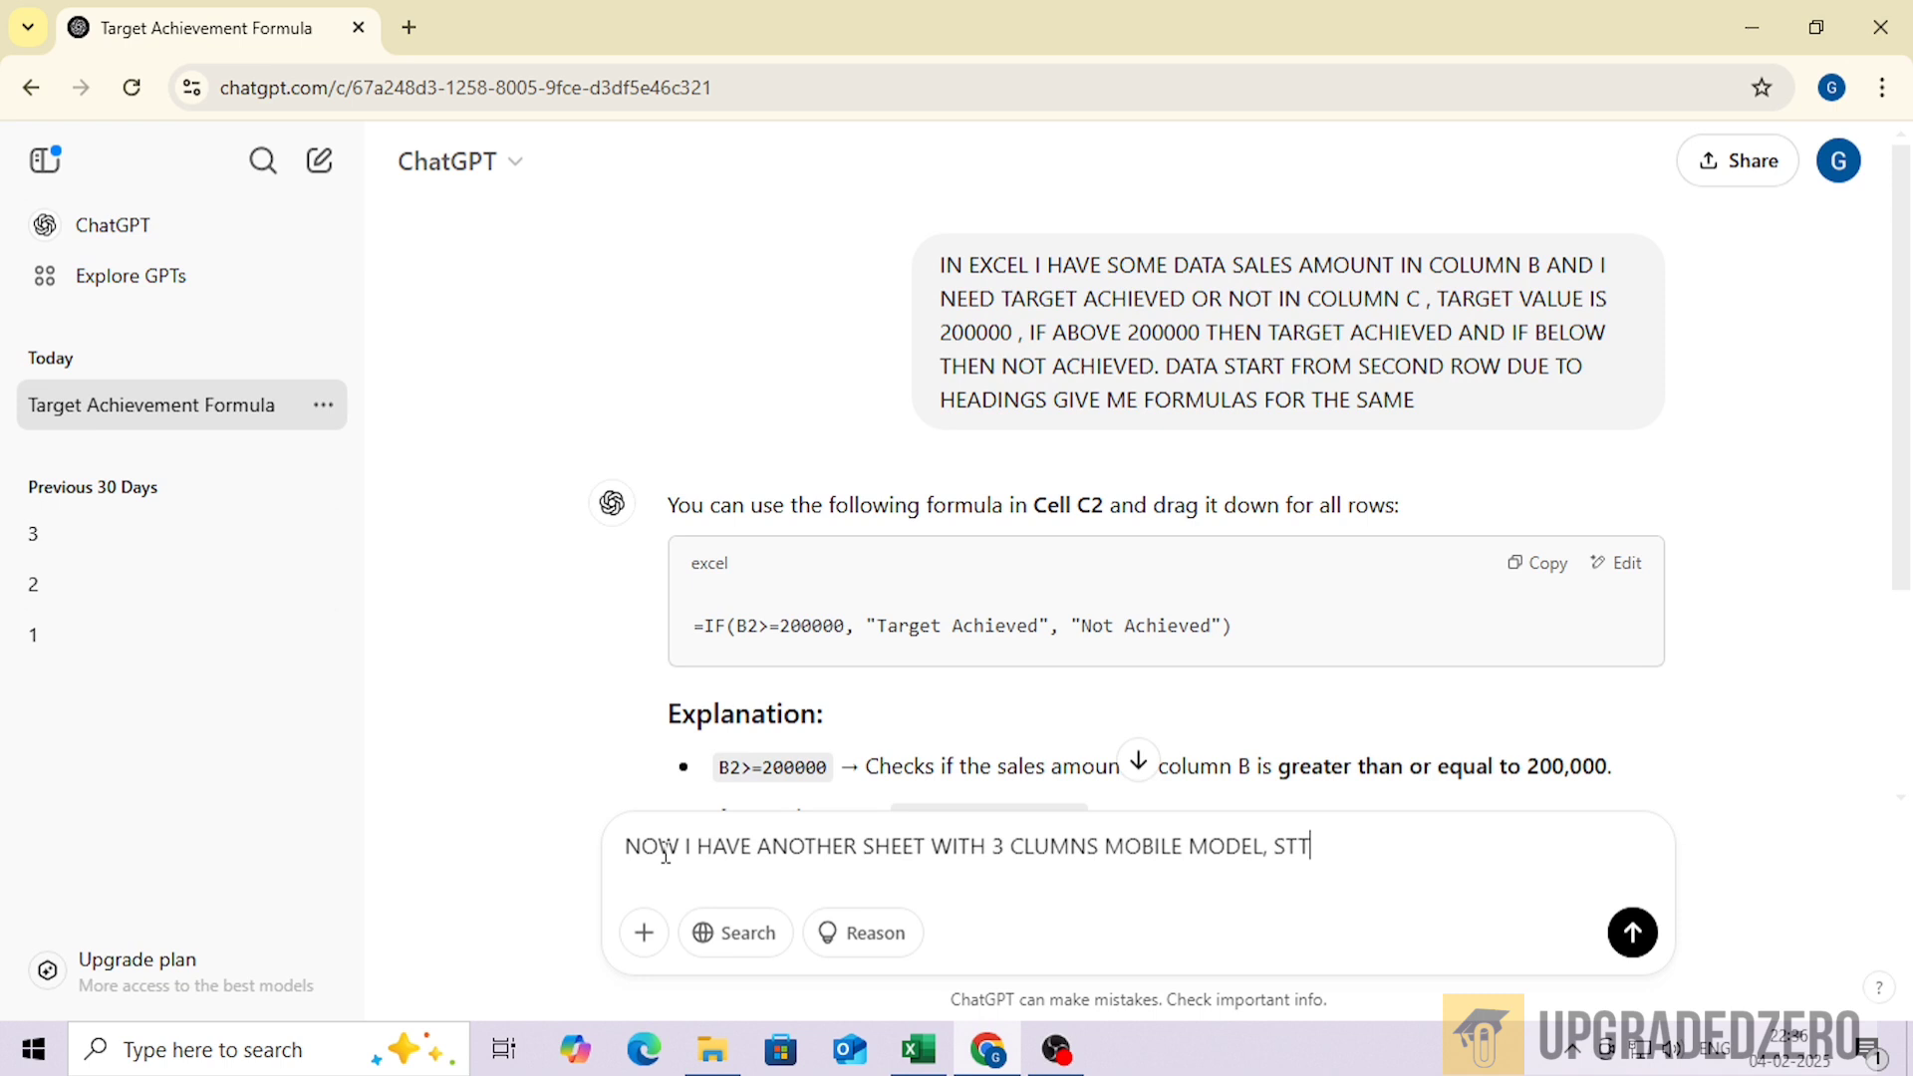
pyautogui.write('ATES AND SALES')
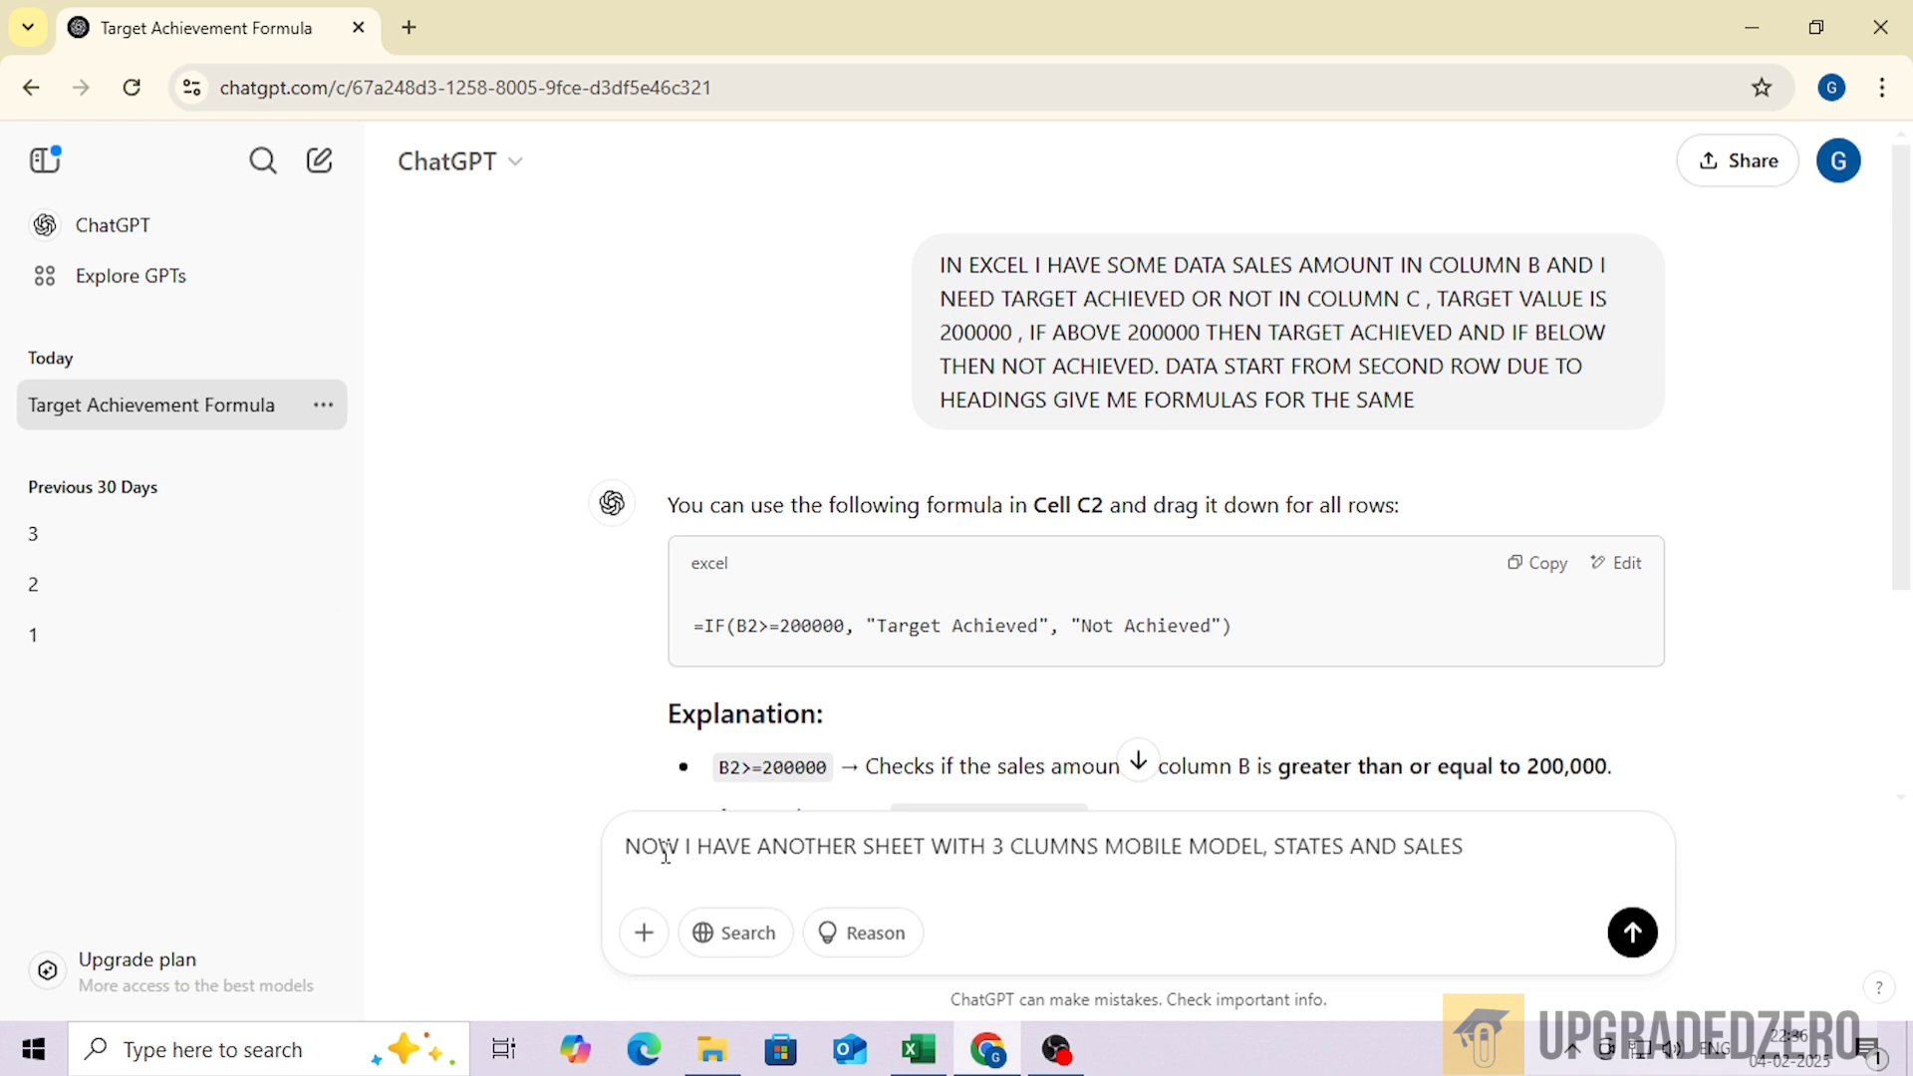
# Extend the prompt with ". THERE ARE DIFFERENT STATES AND WANT TO FIND HOW MUCH TOTAL SALES DONE IN GUJARAT."
pyautogui.write('. THERE ARE DIFFRE')
pyautogui.press('BackSpace')
pyautogui.write('ERE')
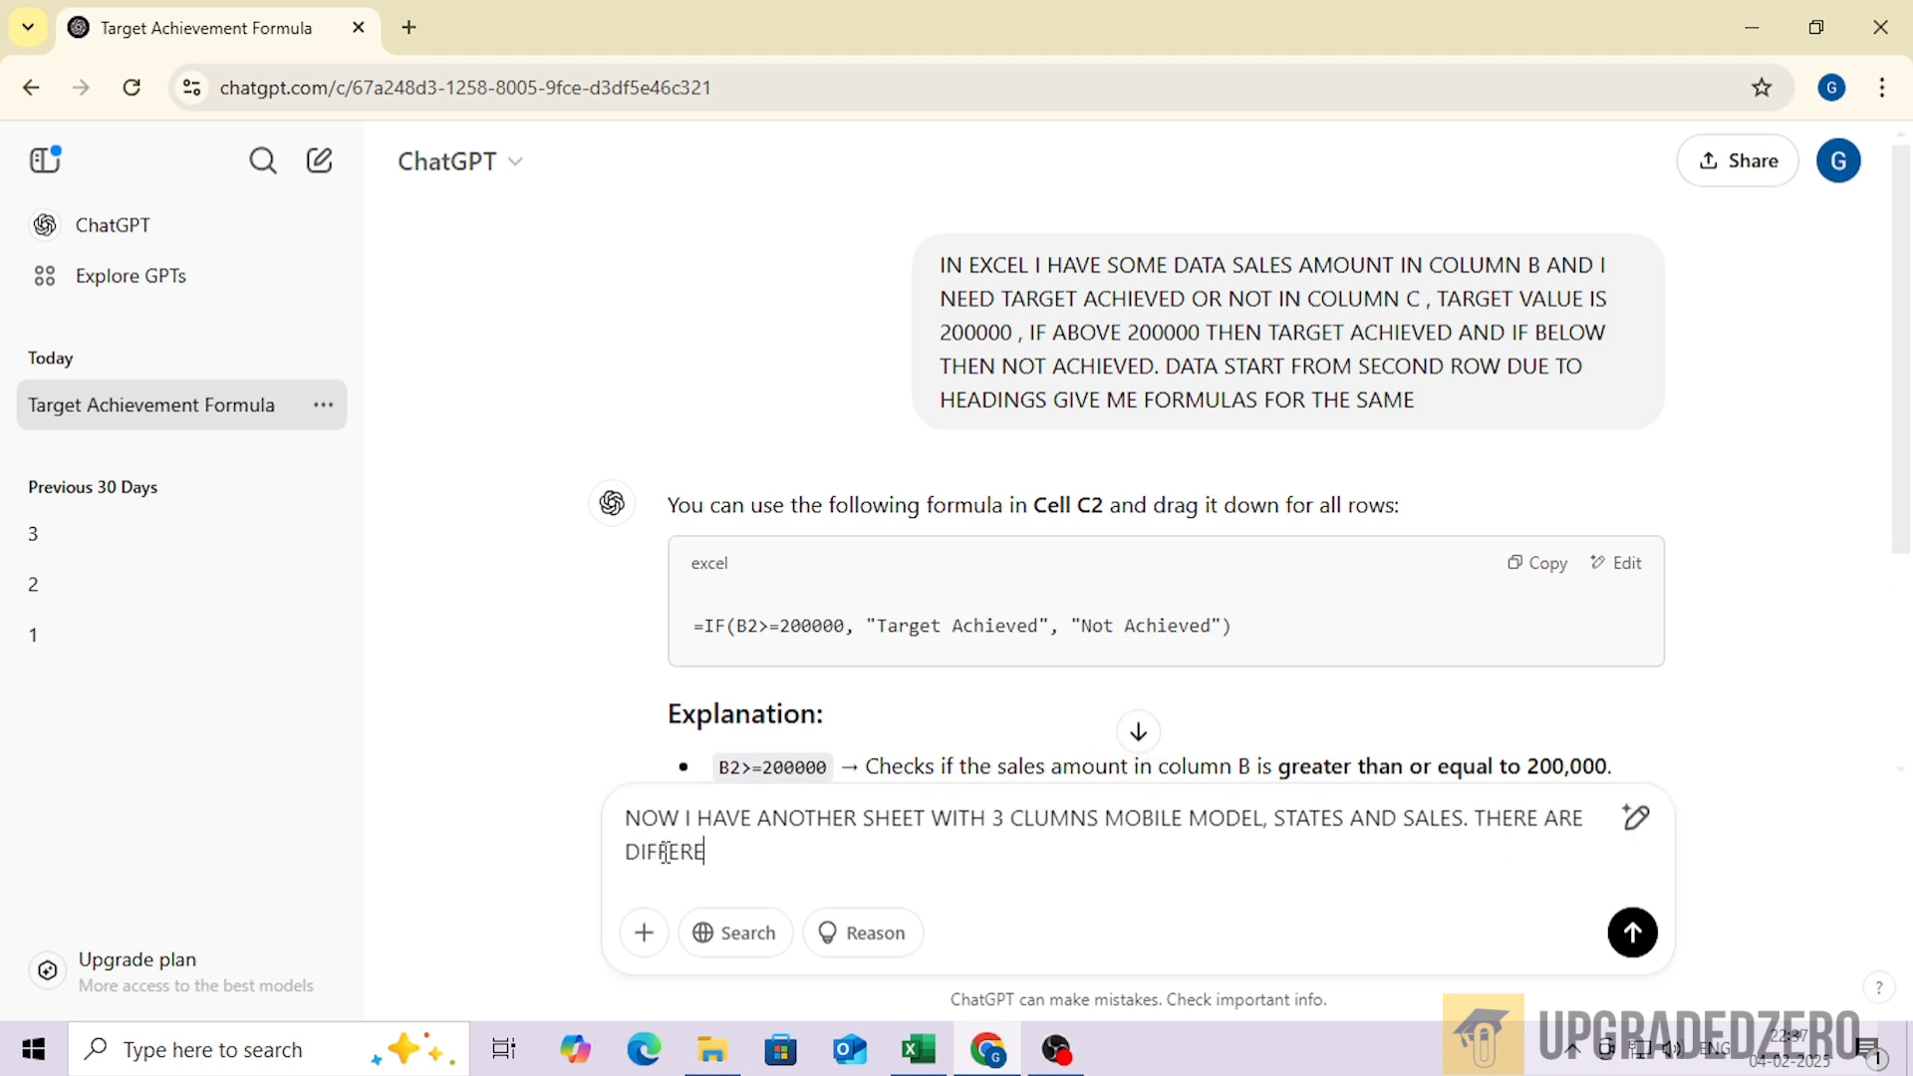
pyautogui.write('NT STATES AND WANT')
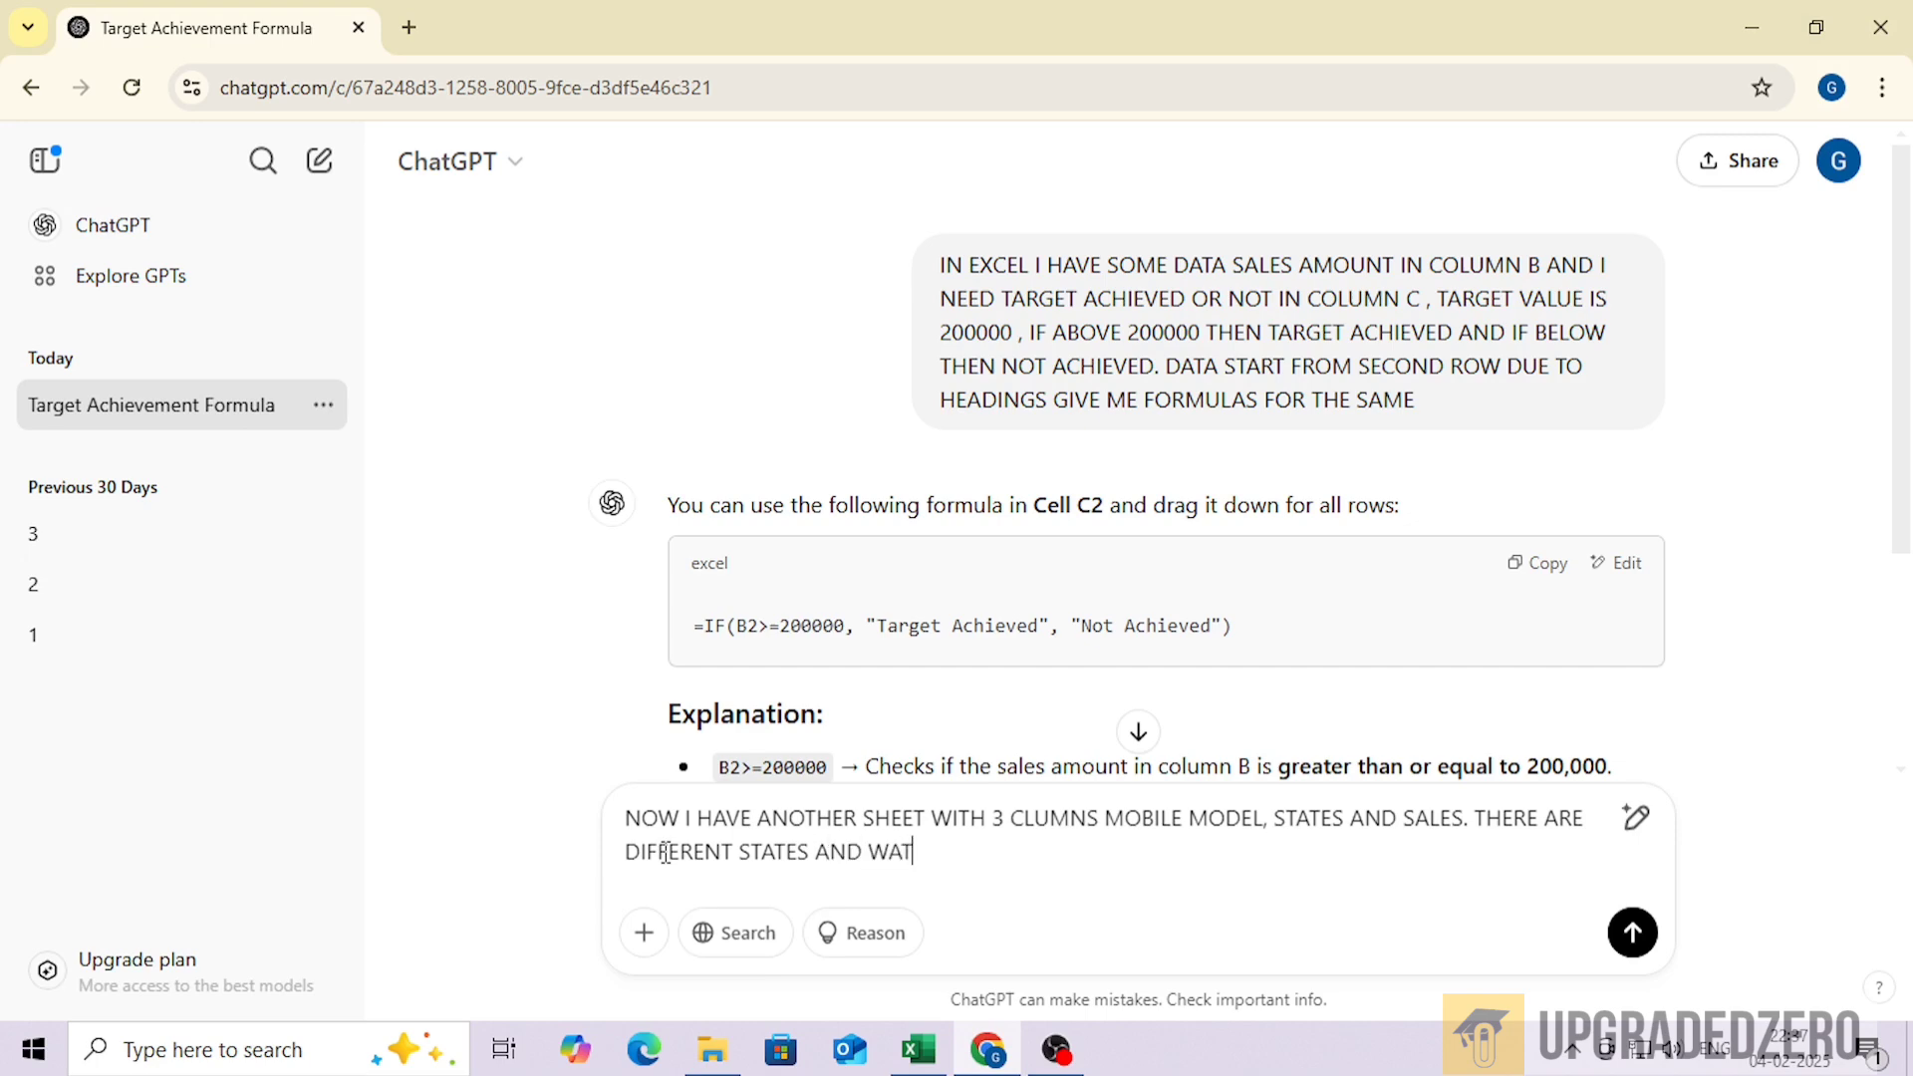
pyautogui.press('BackSpace')
pyautogui.write('NT TO FIND HOW MUCH ')
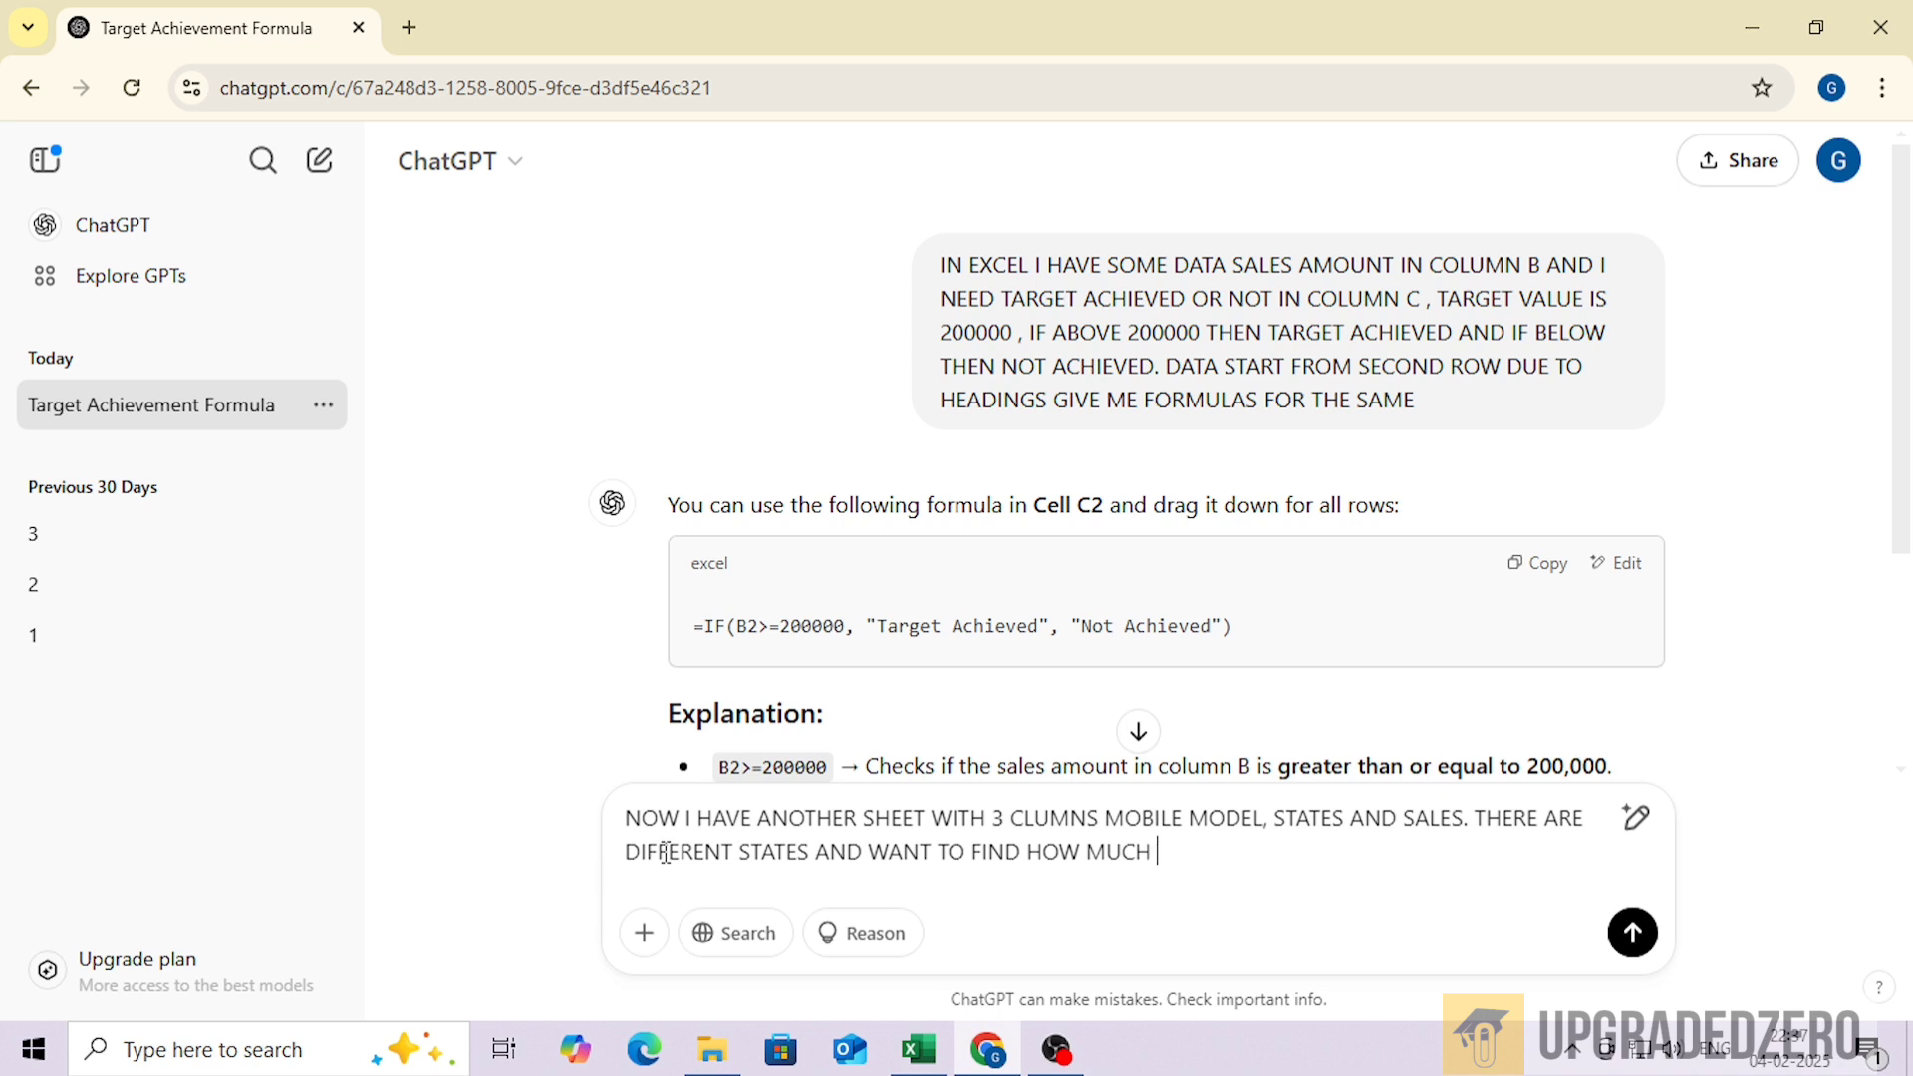
pyautogui.write('TOTAL SALES DONE IN GUJARAT.')
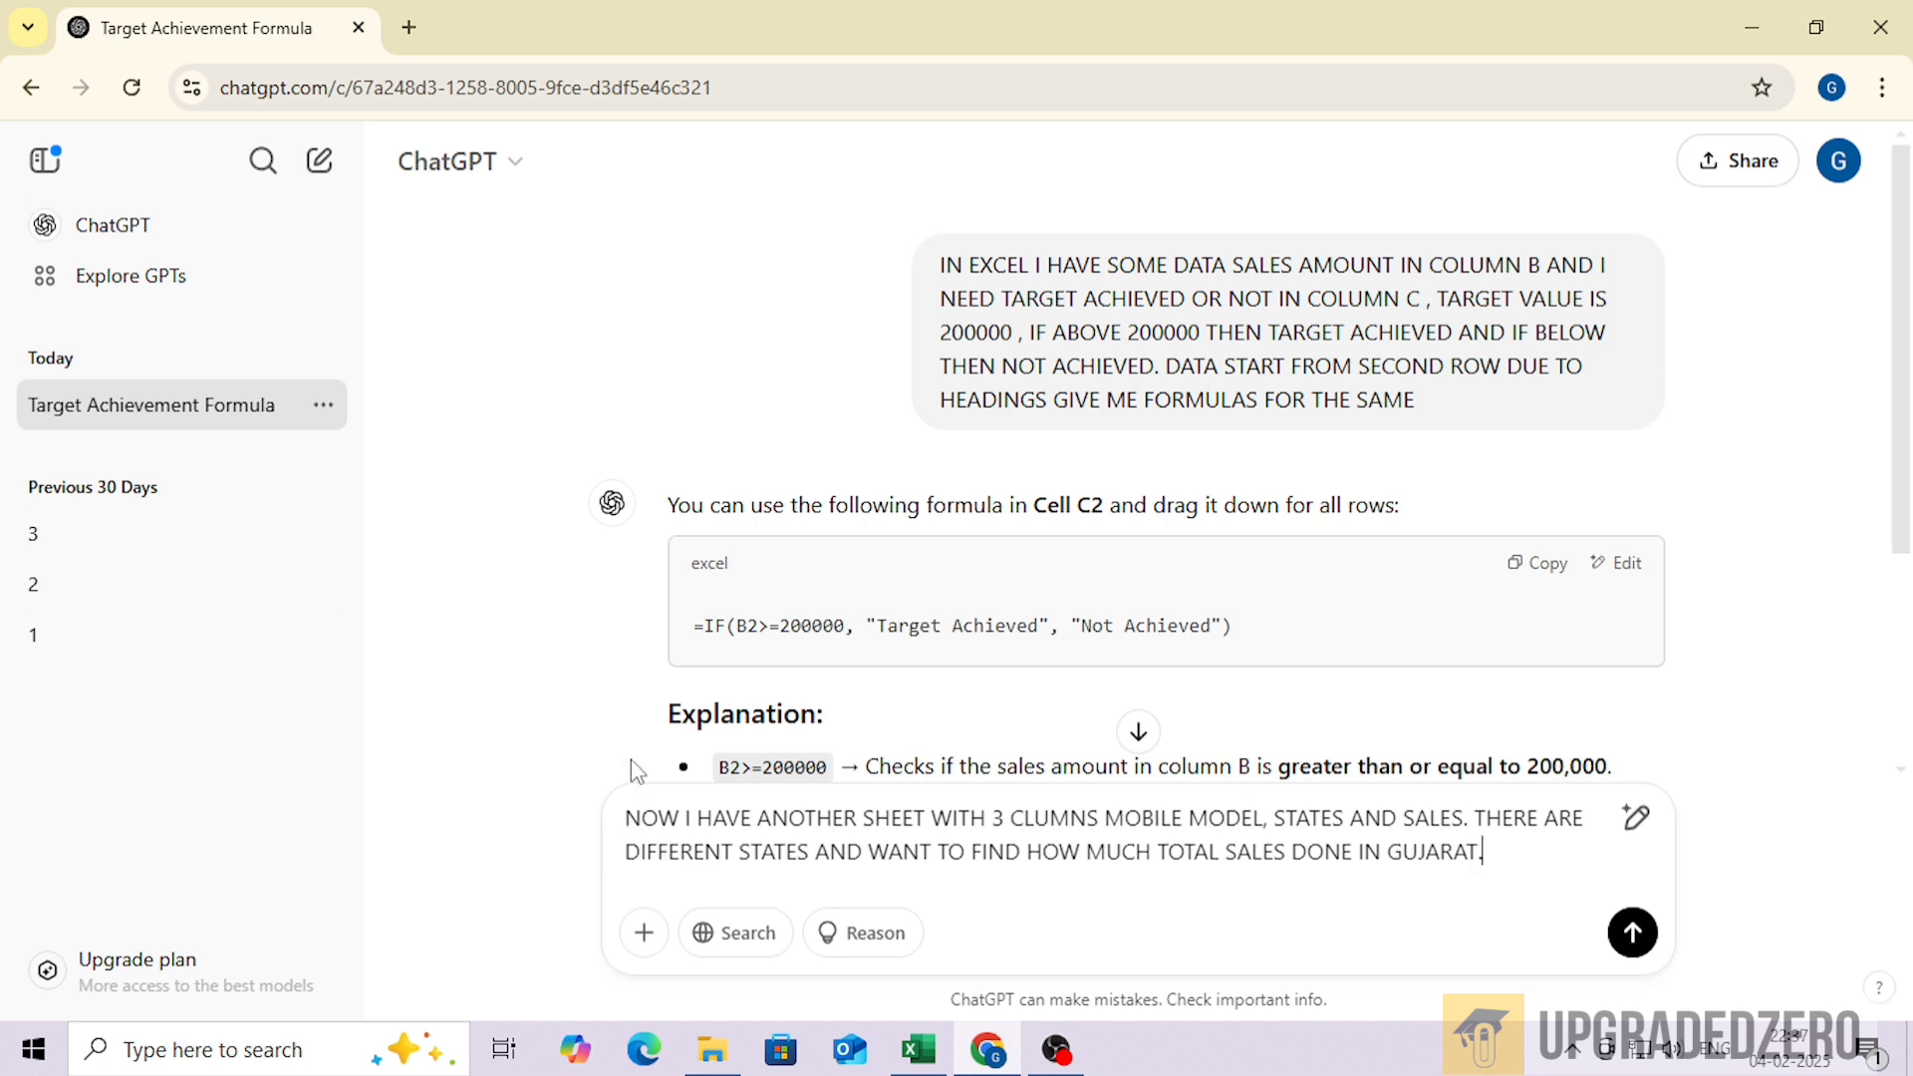
# Check the GUJARAT cell in Excel and extend the ChatGPT prompt with "WANT TO USE SUMIF HERE , I HAVE WRITTEN GUJARAT IN"
pyautogui.hotkey('alt', 'Tab')
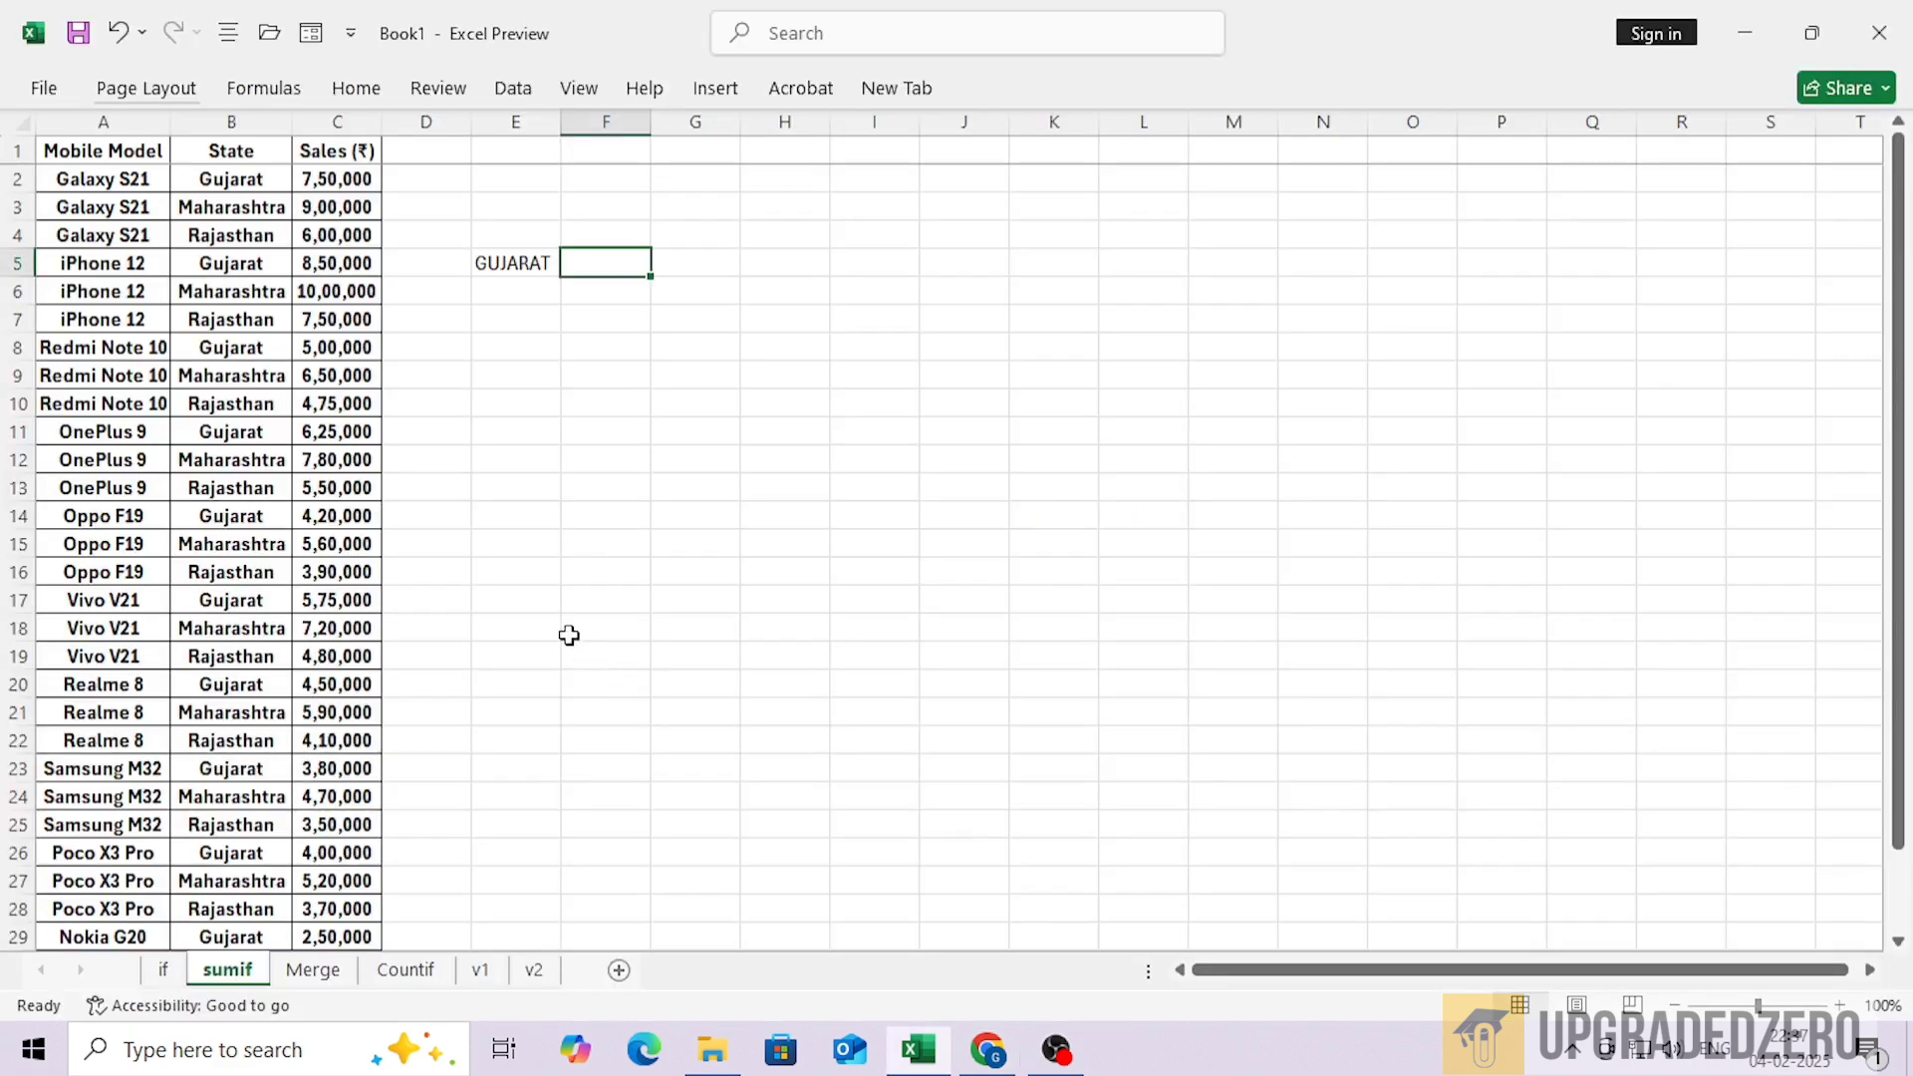
pyautogui.click(525, 259)
pyautogui.hotkey('alt', 'Tab')
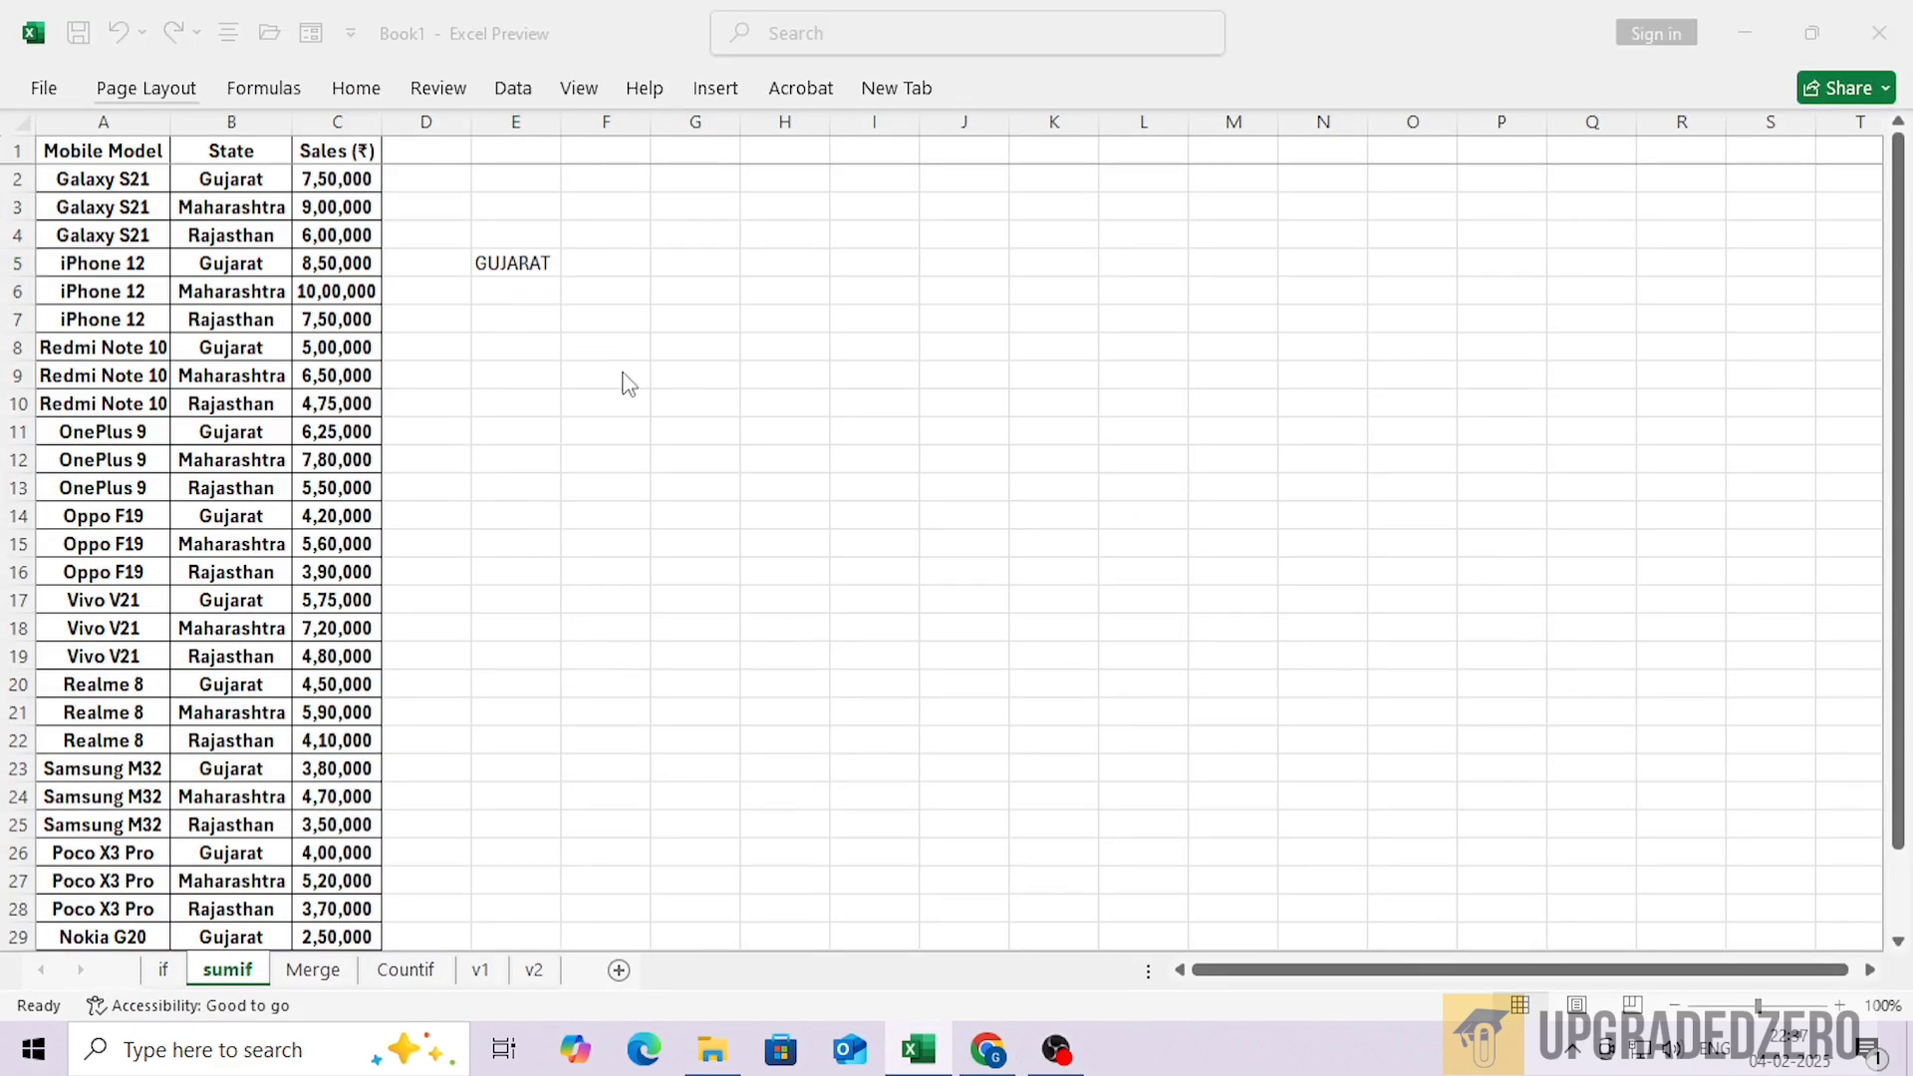
pyautogui.write('WANT TO USE')
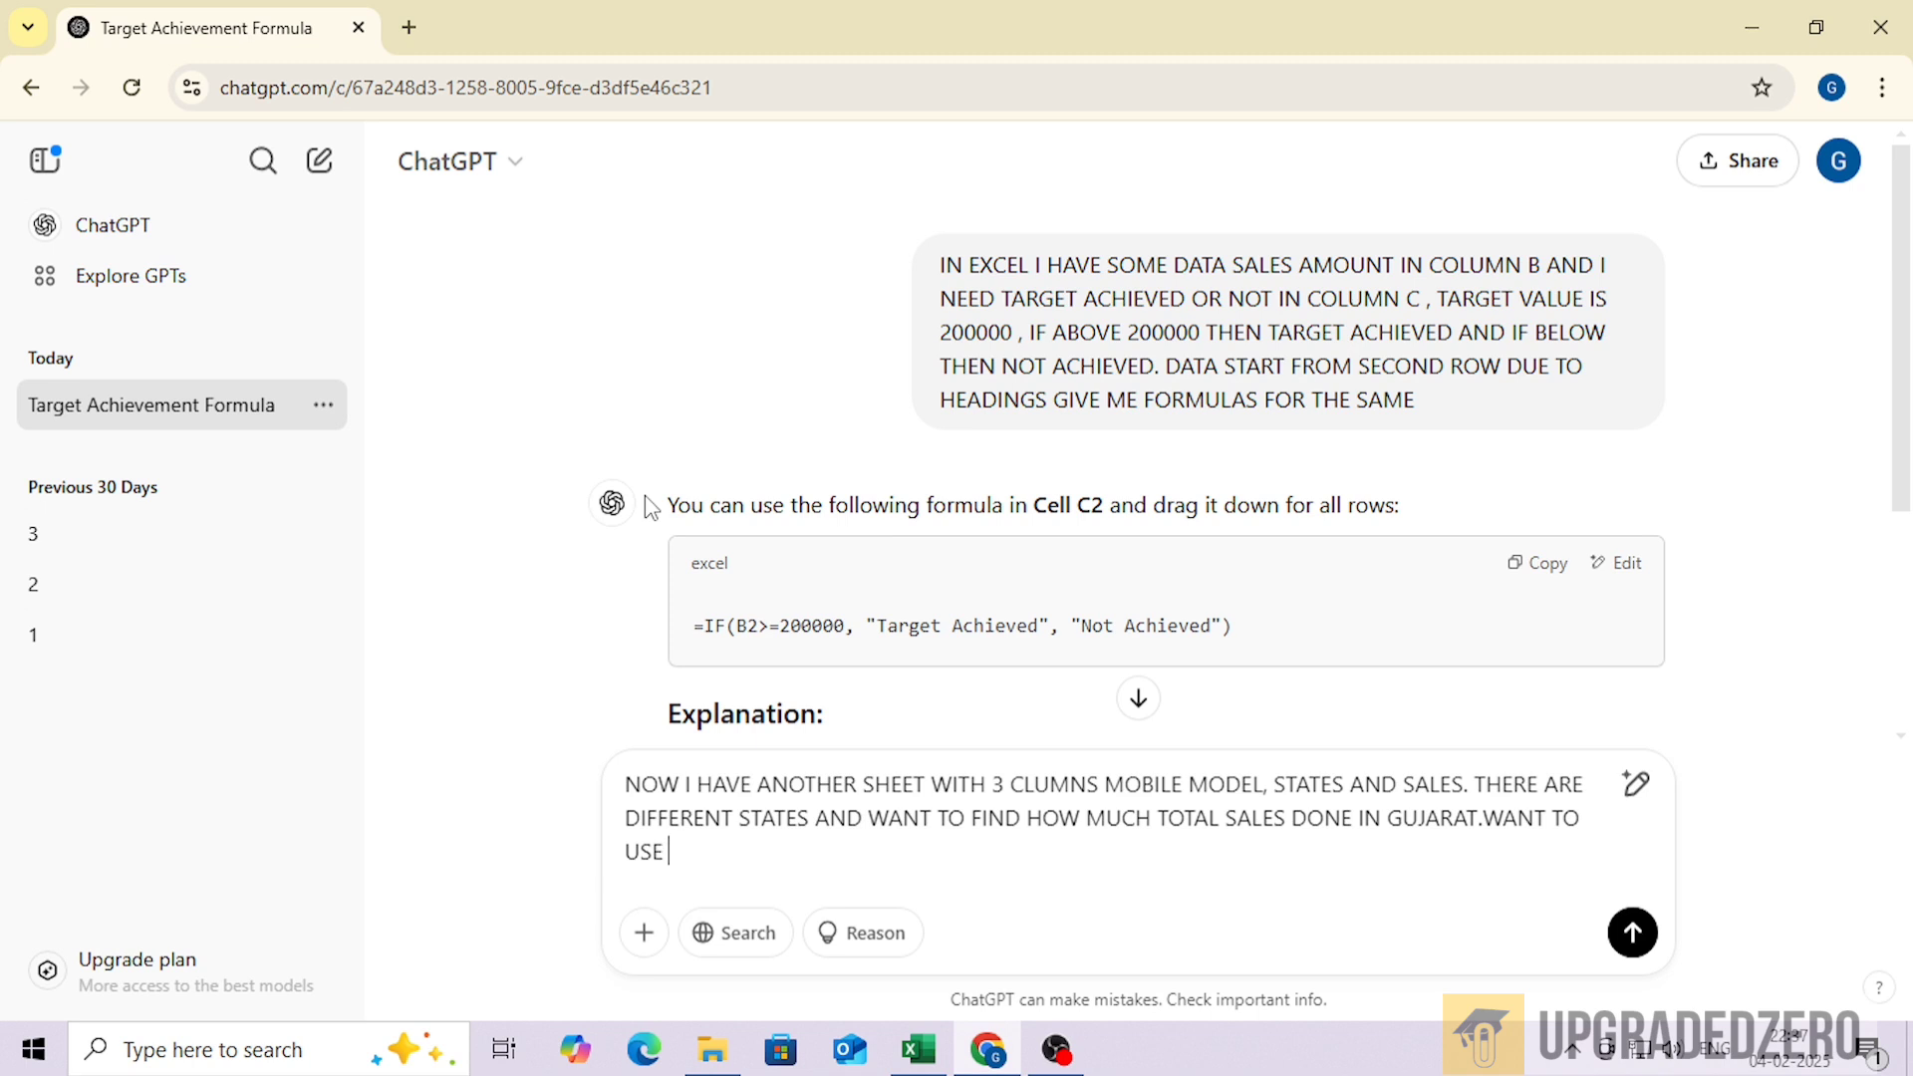
pyautogui.write(' SUMIF E')
pyautogui.write('ERE , I HAVE ')
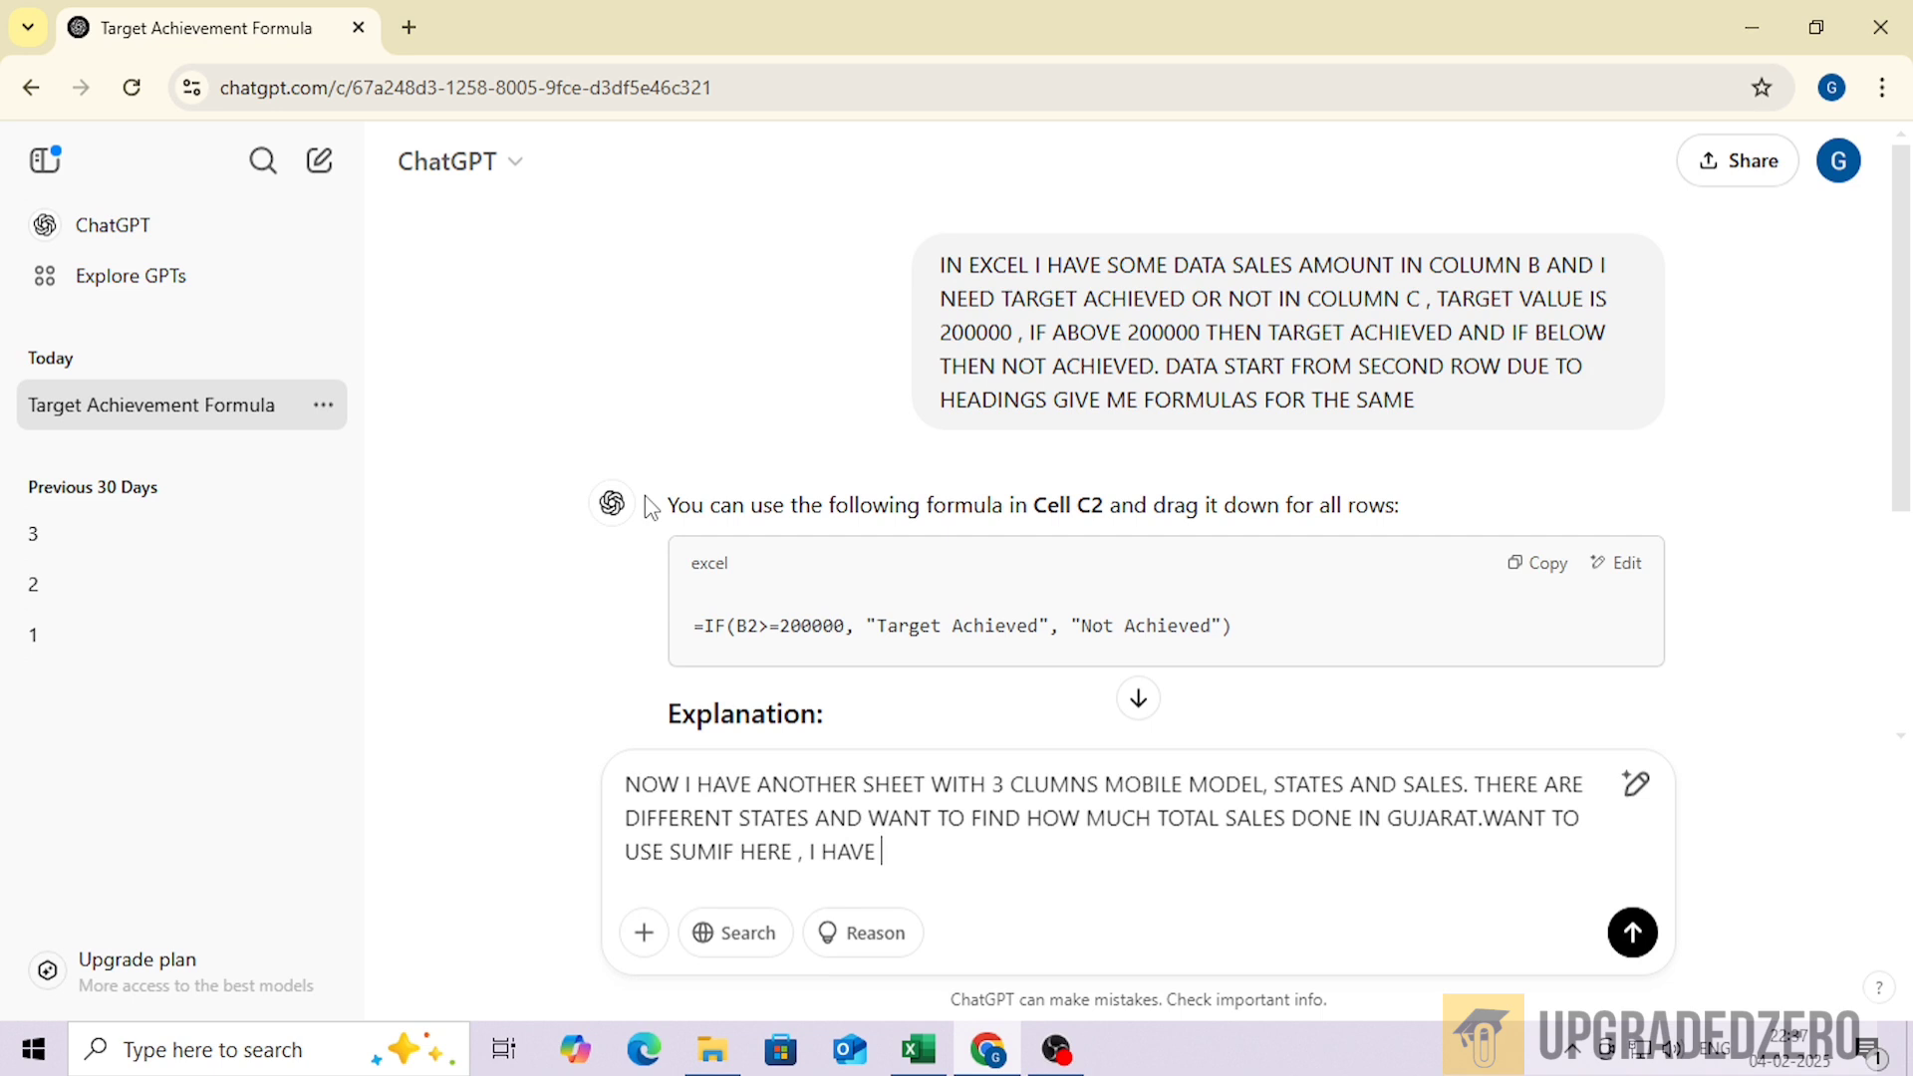
pyautogui.write('WRITTEN GUJARAT IN')
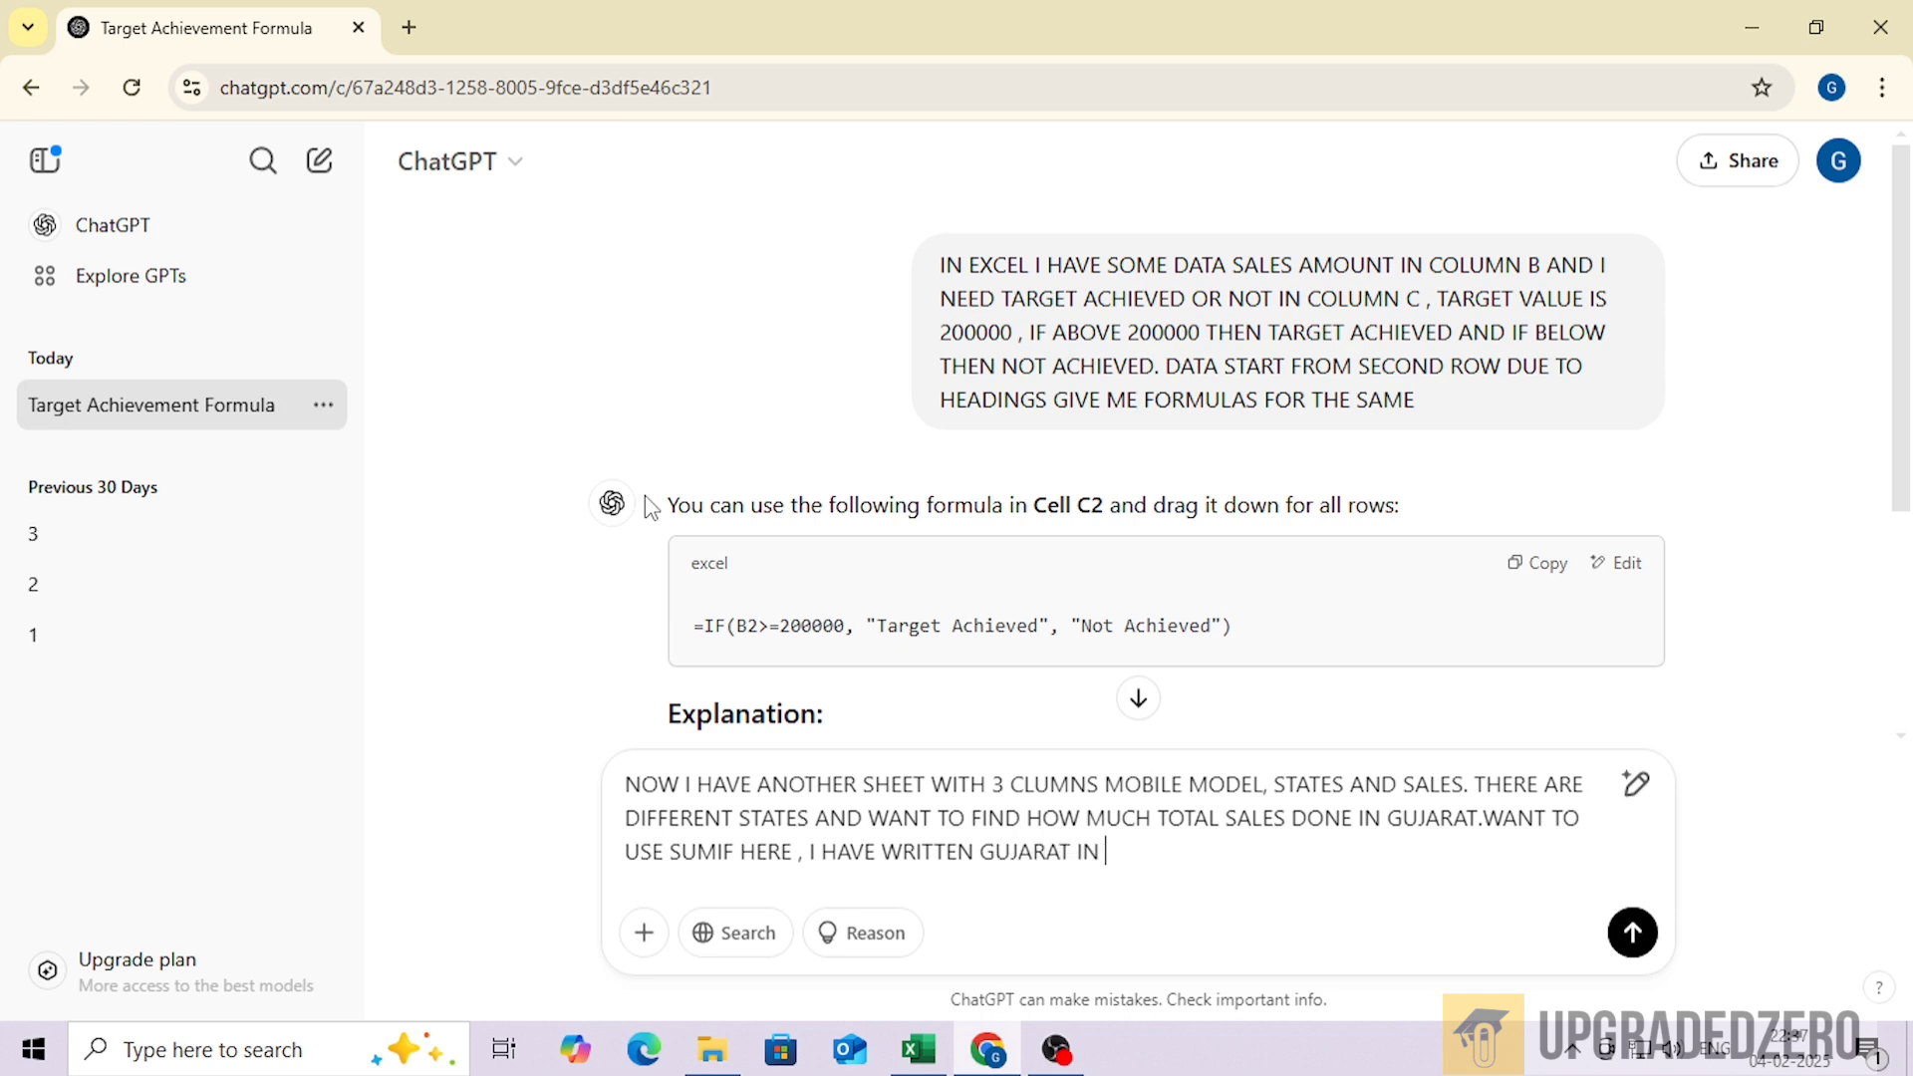
# Check the GUJARAT cell in Excel and extend the ChatGPT prompt with "CELL E5, DATA STARTS FROM 2ND ROW DUE TO HEADING"
pyautogui.hotkey('alt', 'Tab')
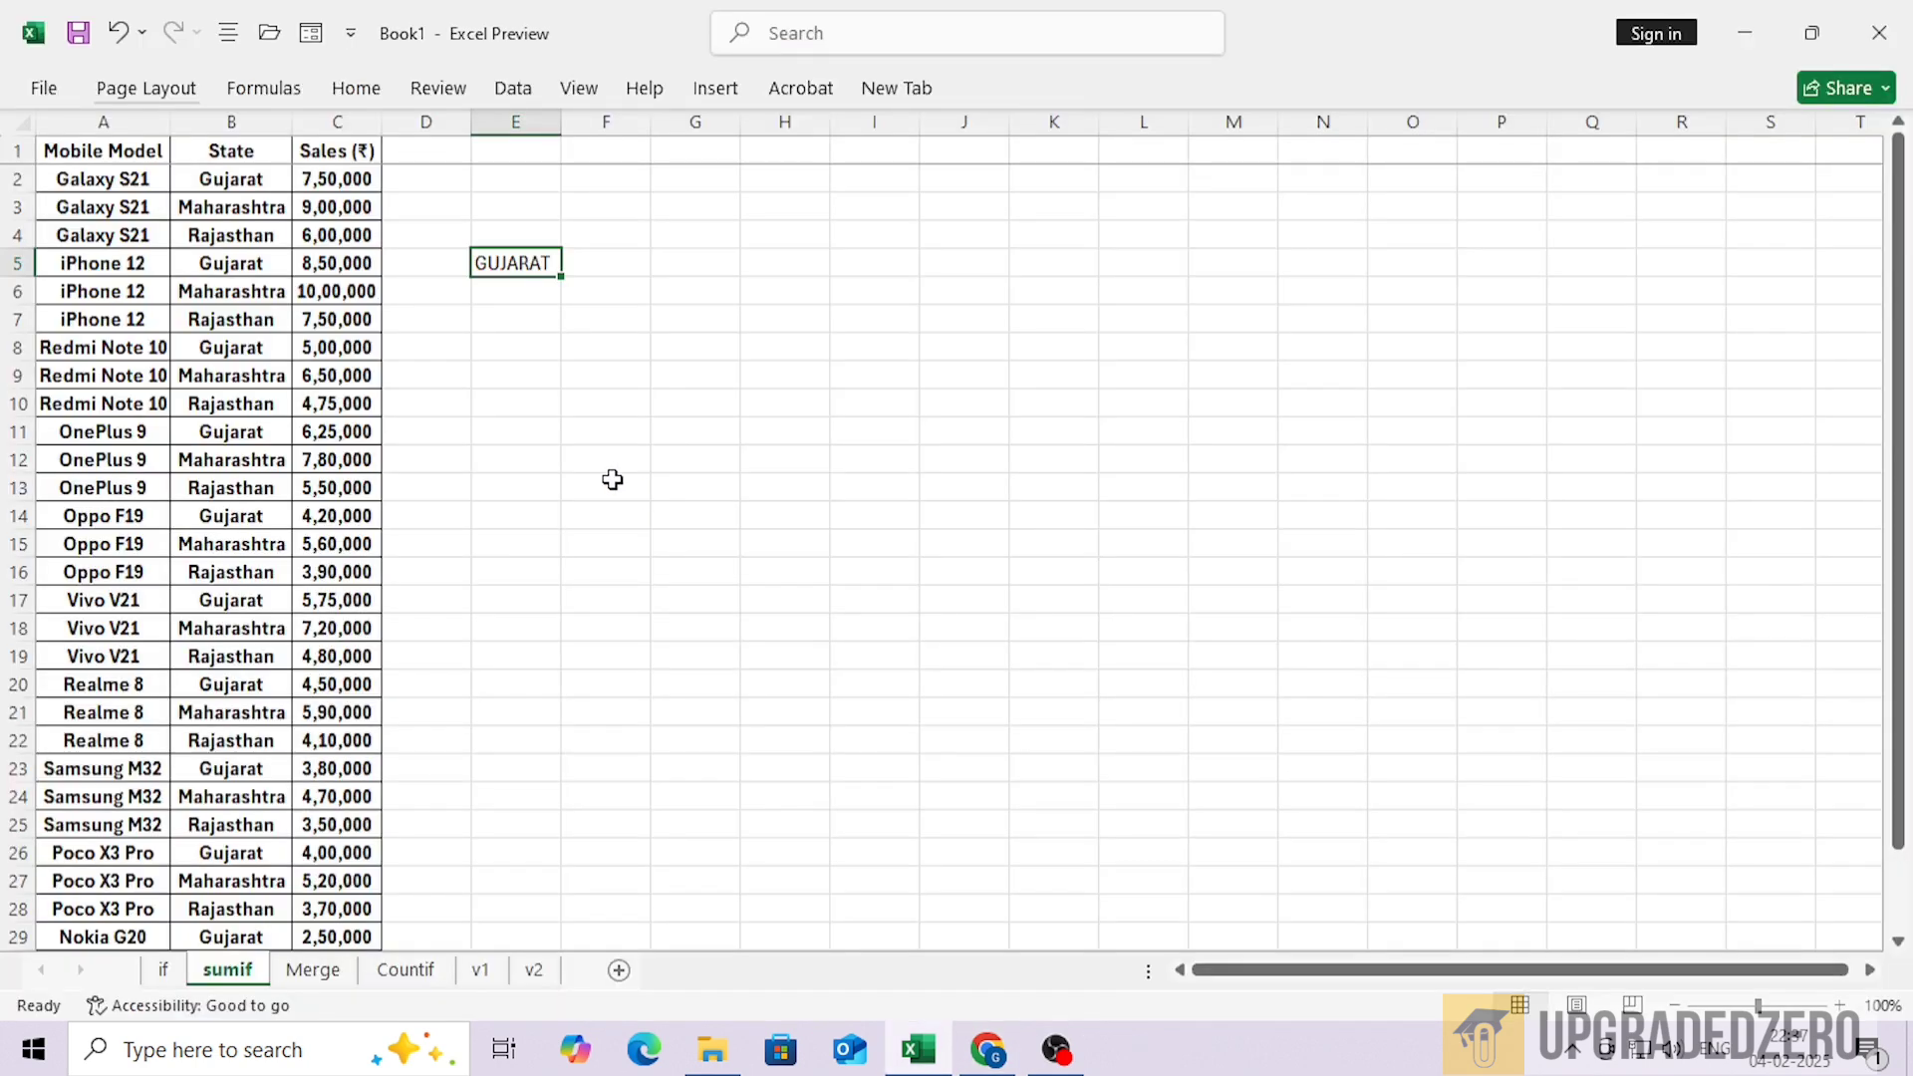
pyautogui.hotkey('alt', 'Tab')
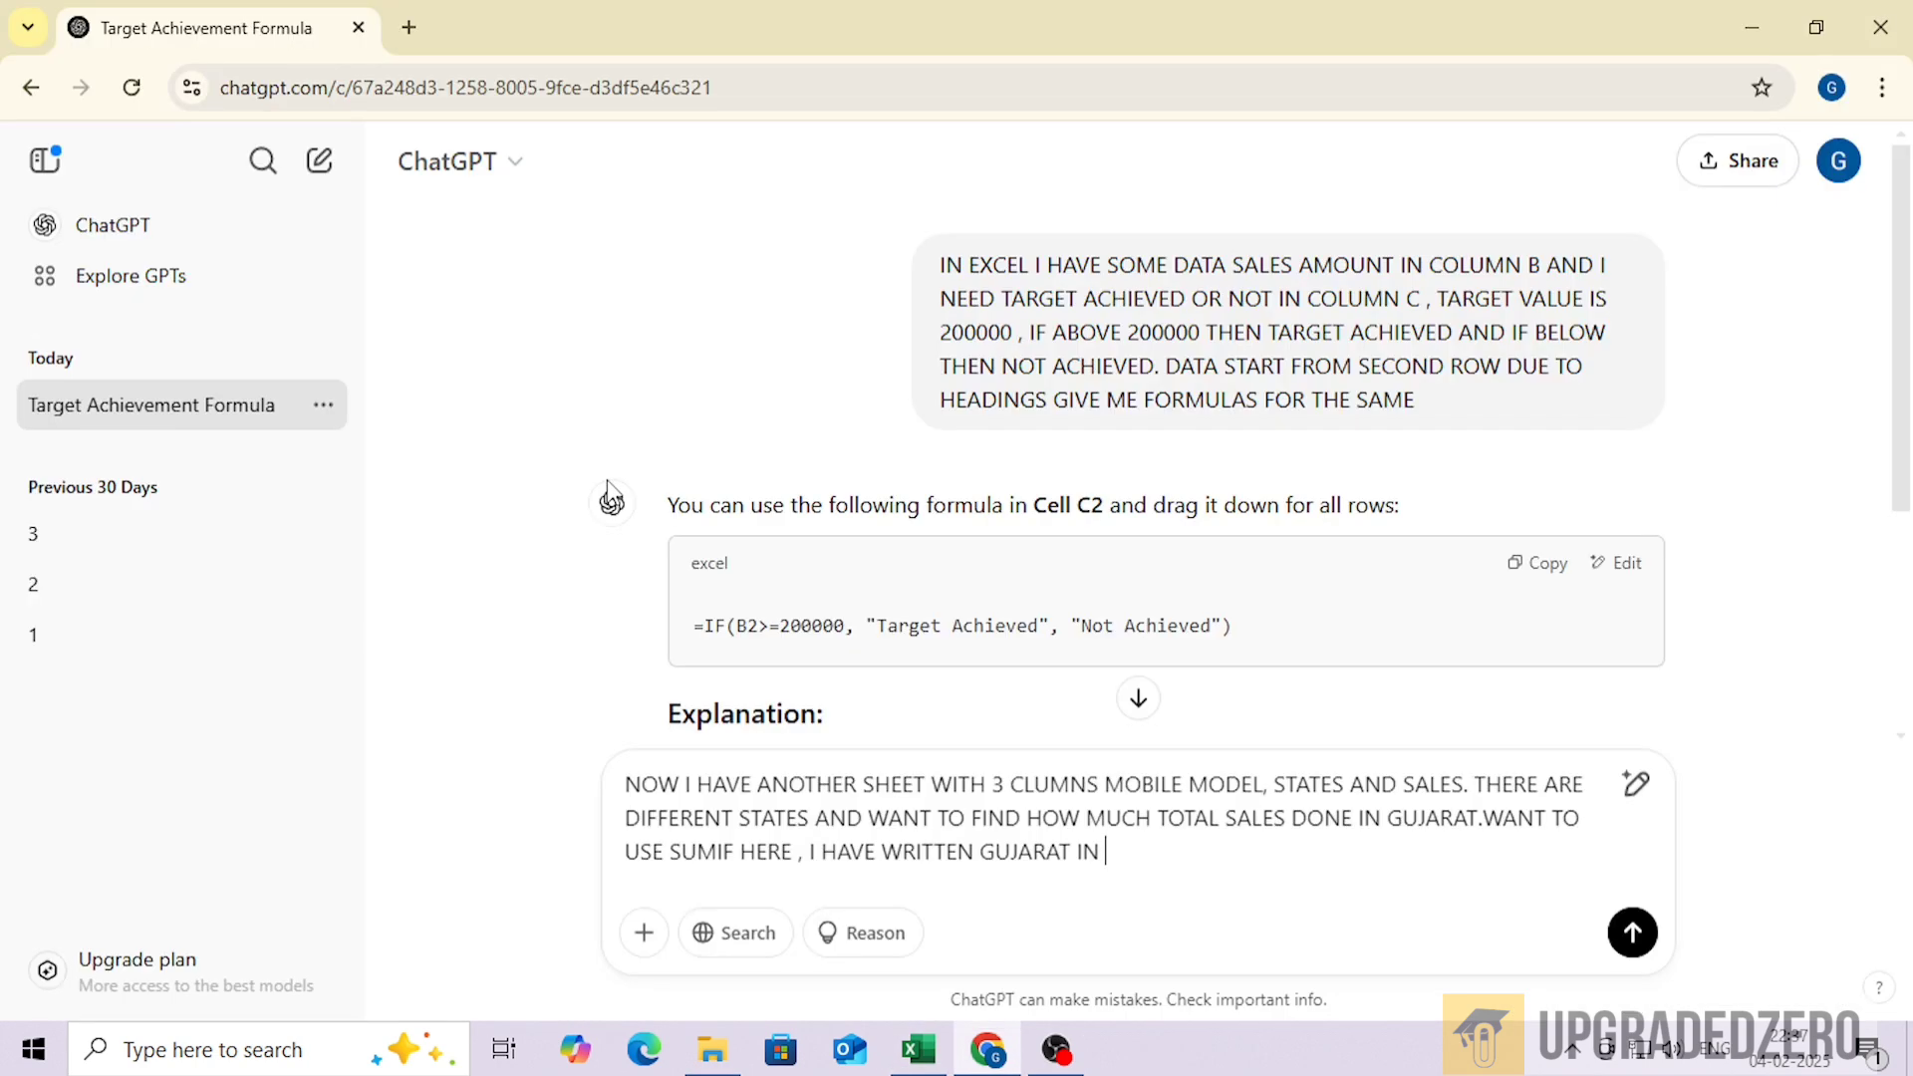
pyautogui.write('CELL E5, DATA STARTS F')
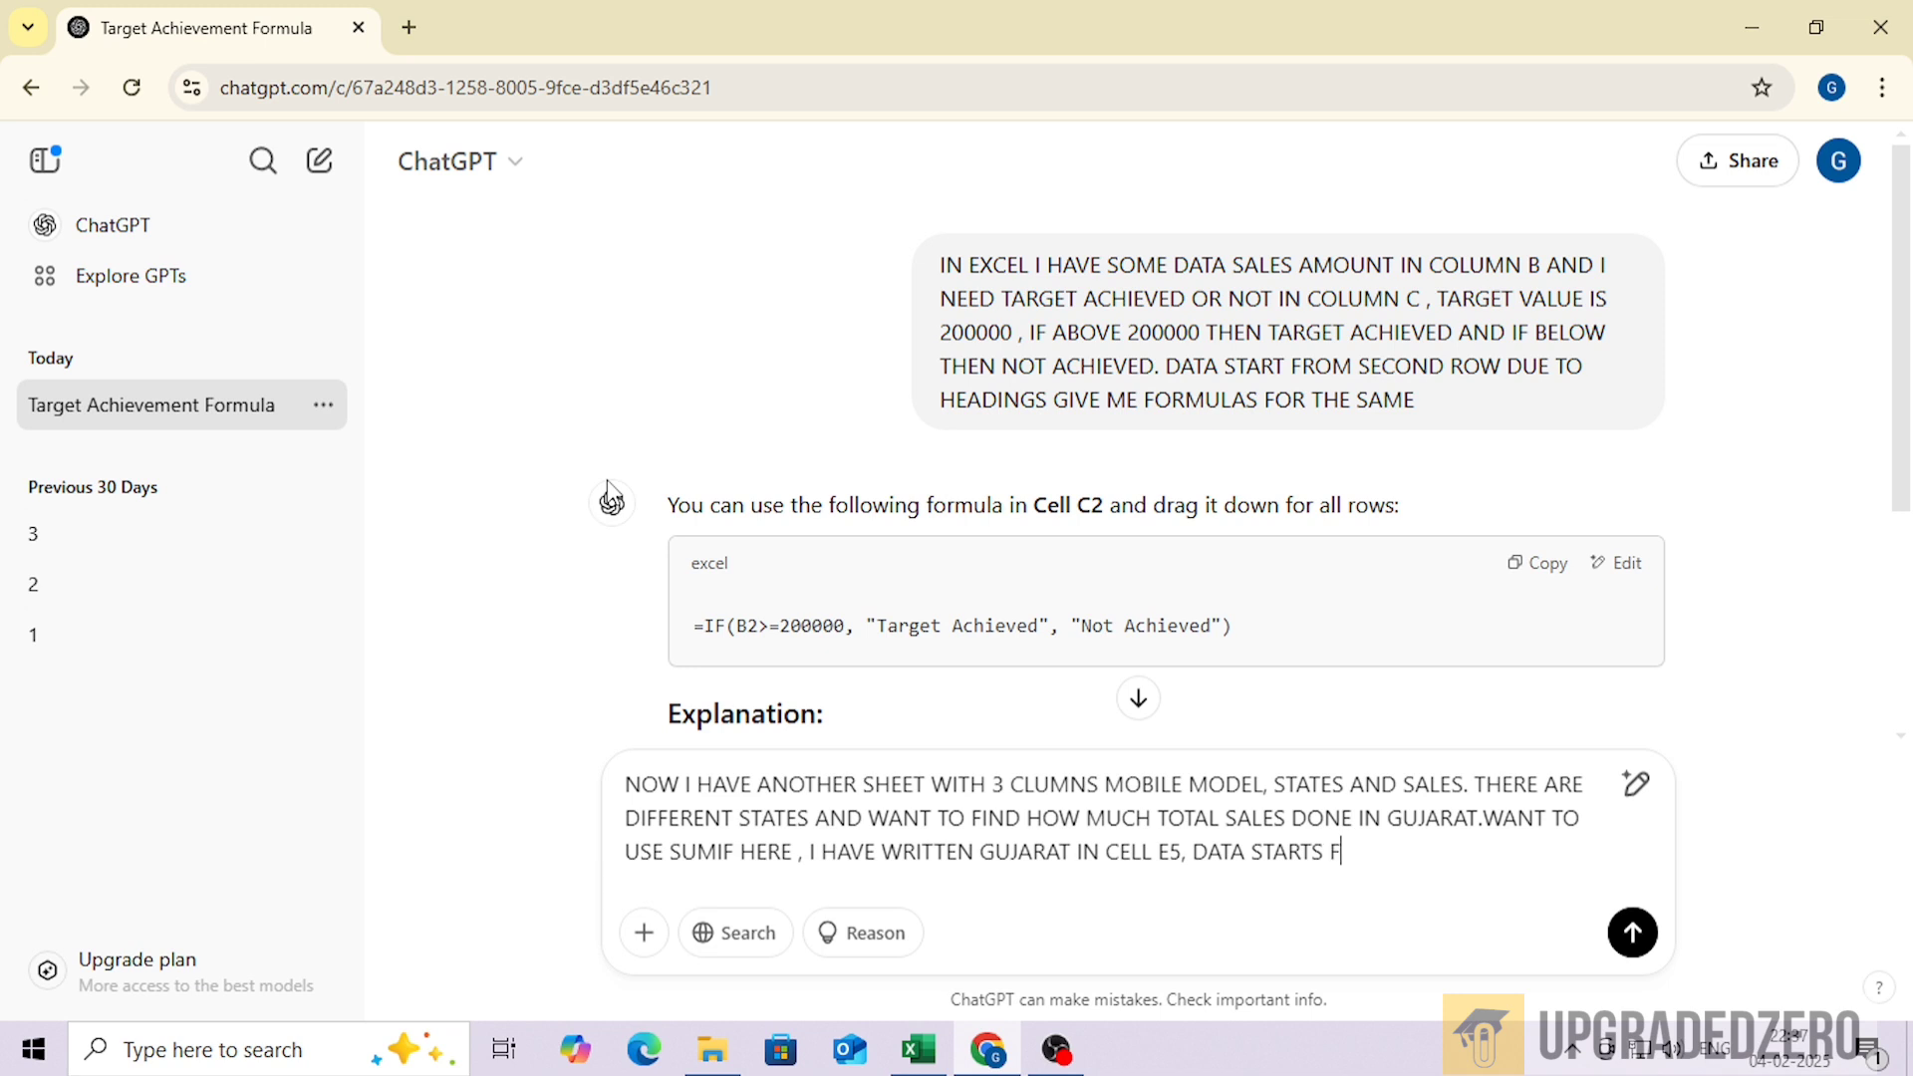
pyautogui.write('ROM 2ND ROW ')
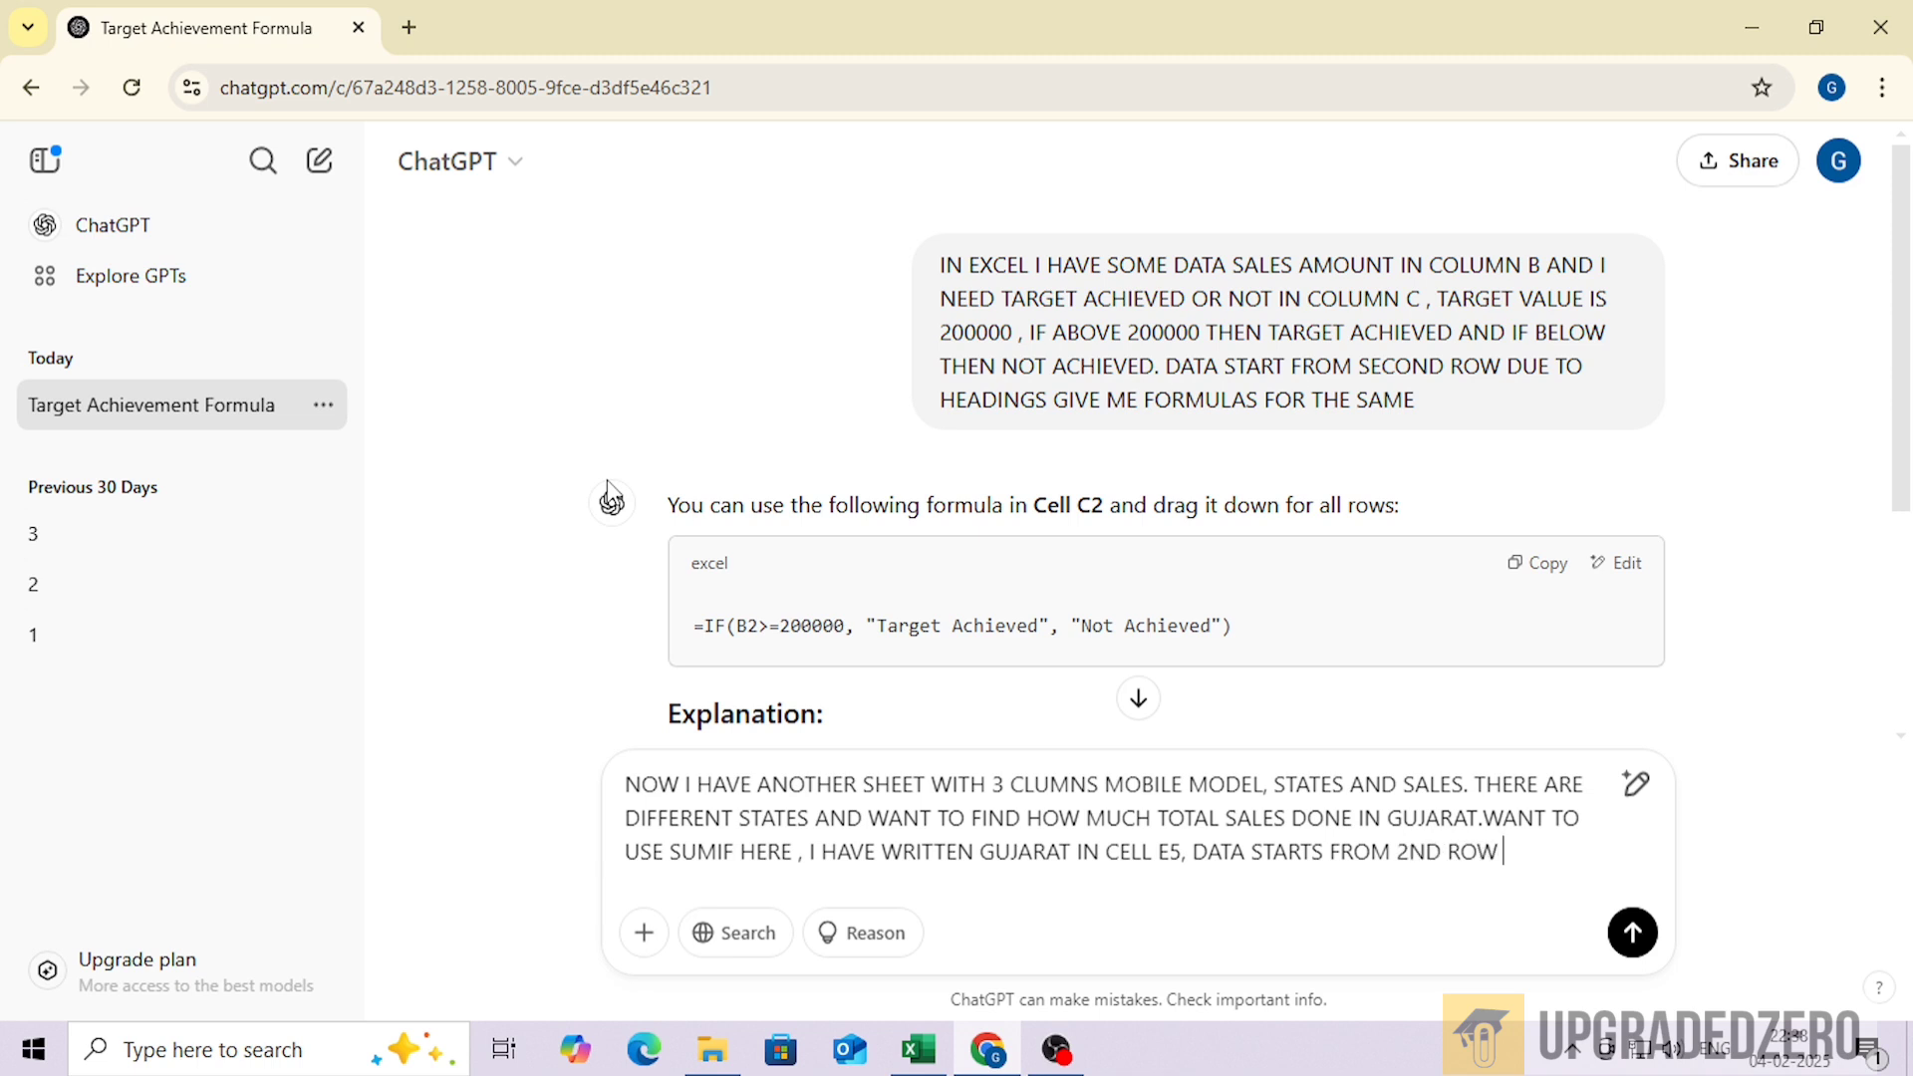
pyautogui.write('DUE TO HEADING ')
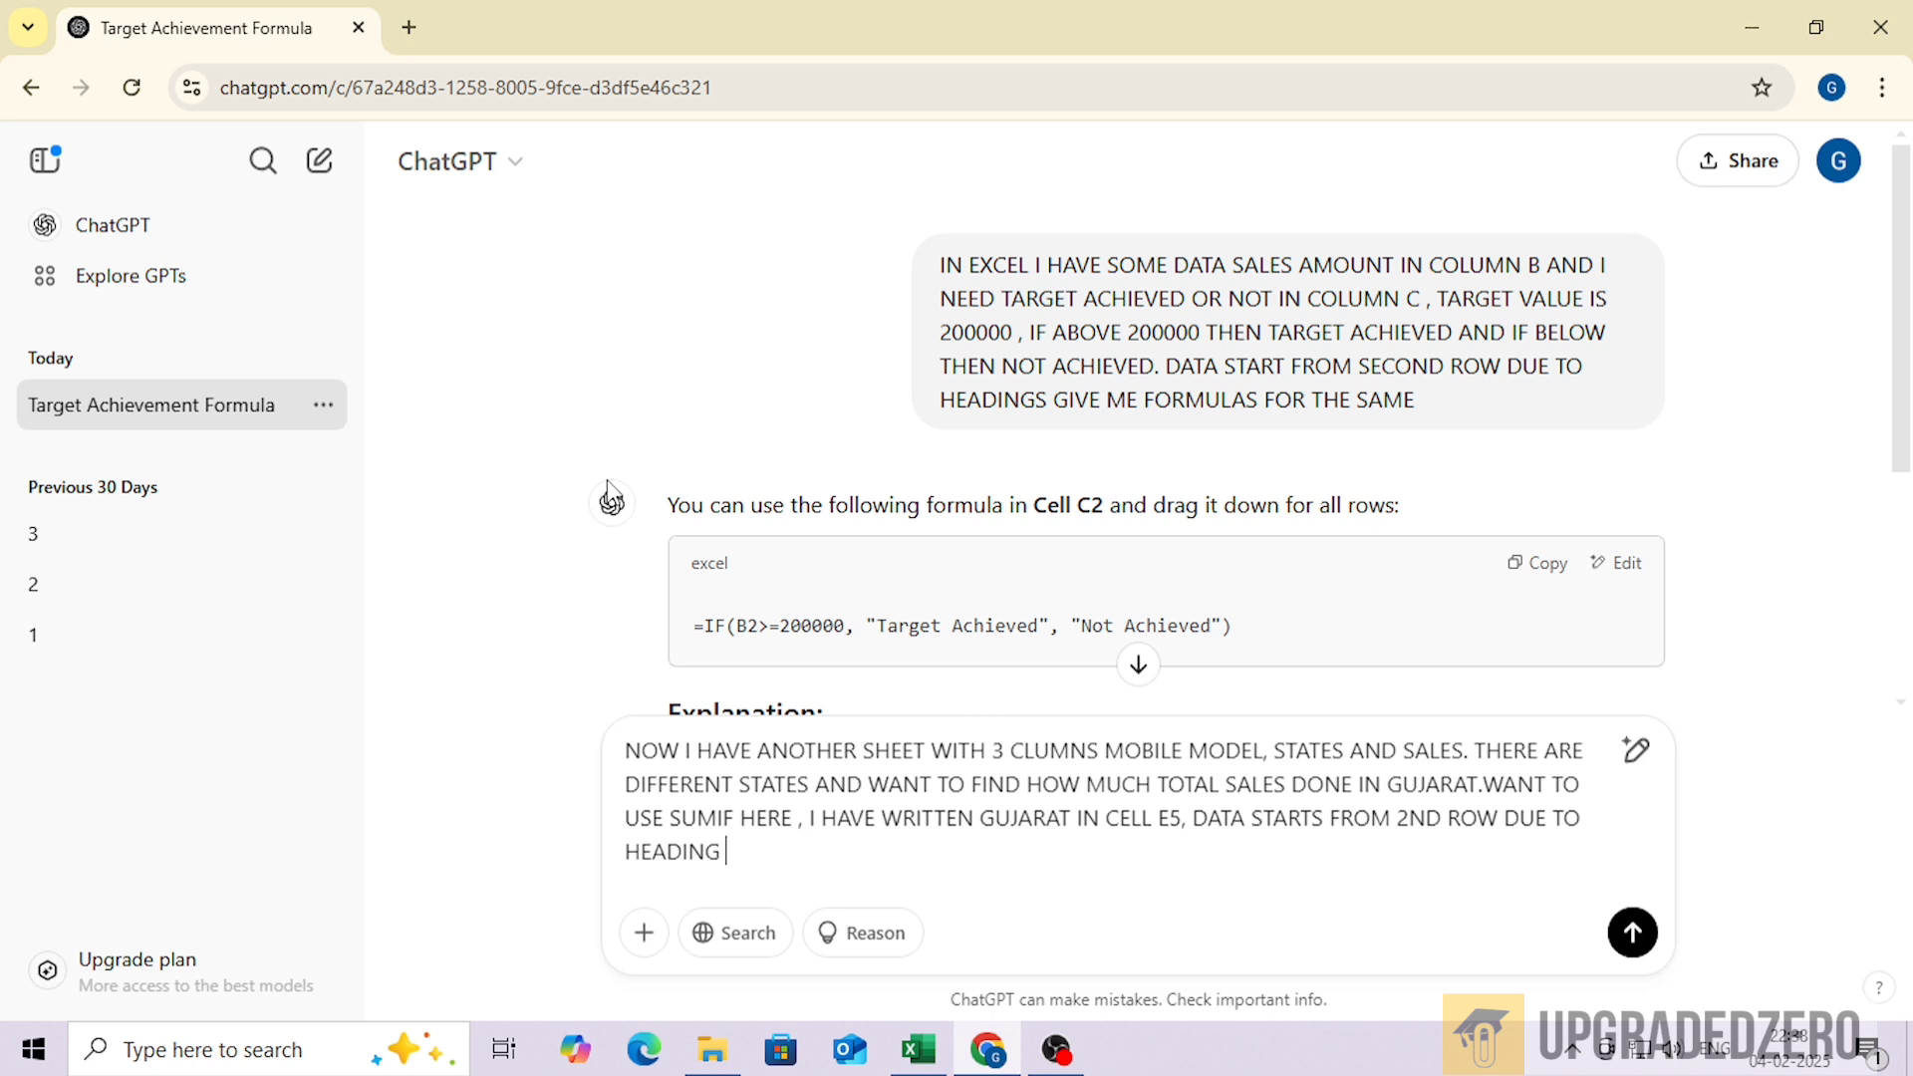
# Extend the prompt with "ALL THREE COLUMNS ARE A,B,C"
pyautogui.write('ALL THE')
pyautogui.write('REE')
pyautogui.write(' COLUMNS ')
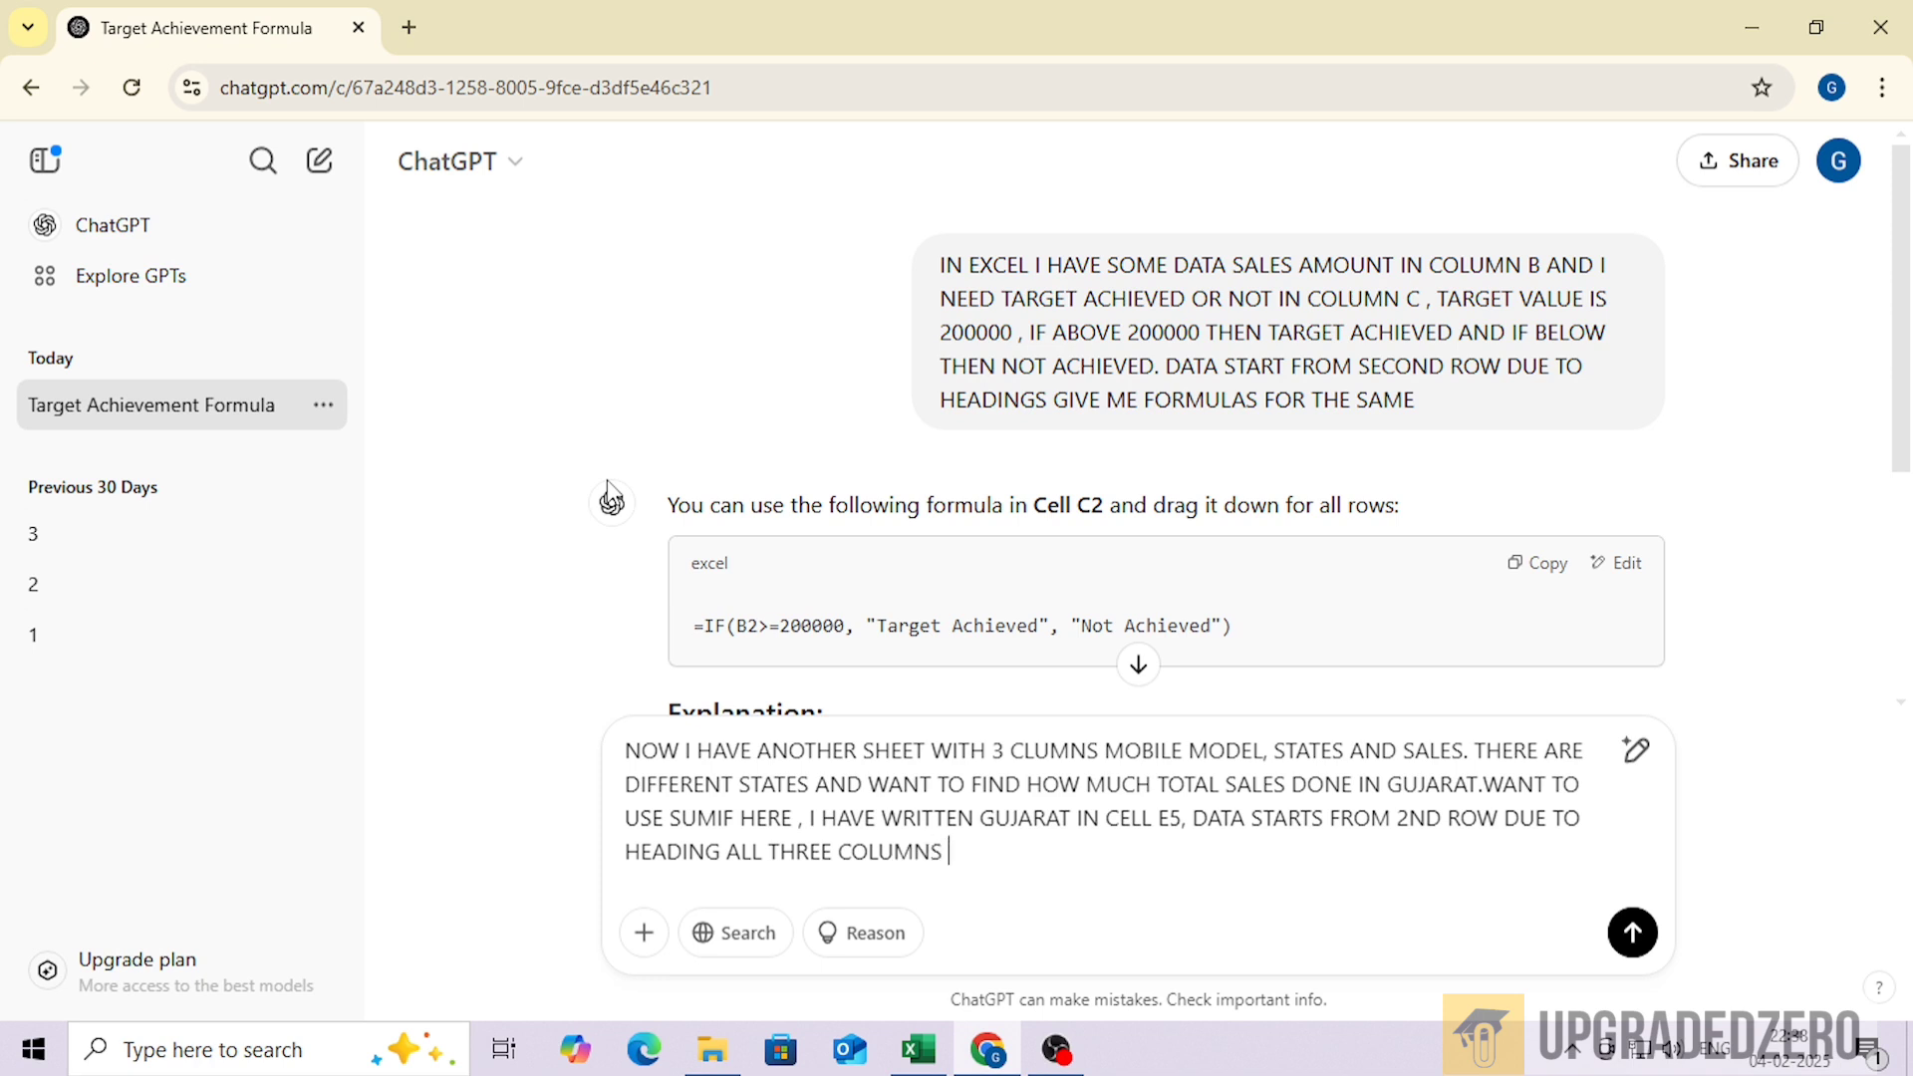
pyautogui.write('ARE')
pyautogui.write(' A,B,C')
# Label the column letters in the prompt as A(MODEL),B(STATES),C(SALES) and send it
pyautogui.press('Left')
pyautogui.press('Left')
pyautogui.write('A(MODEL')
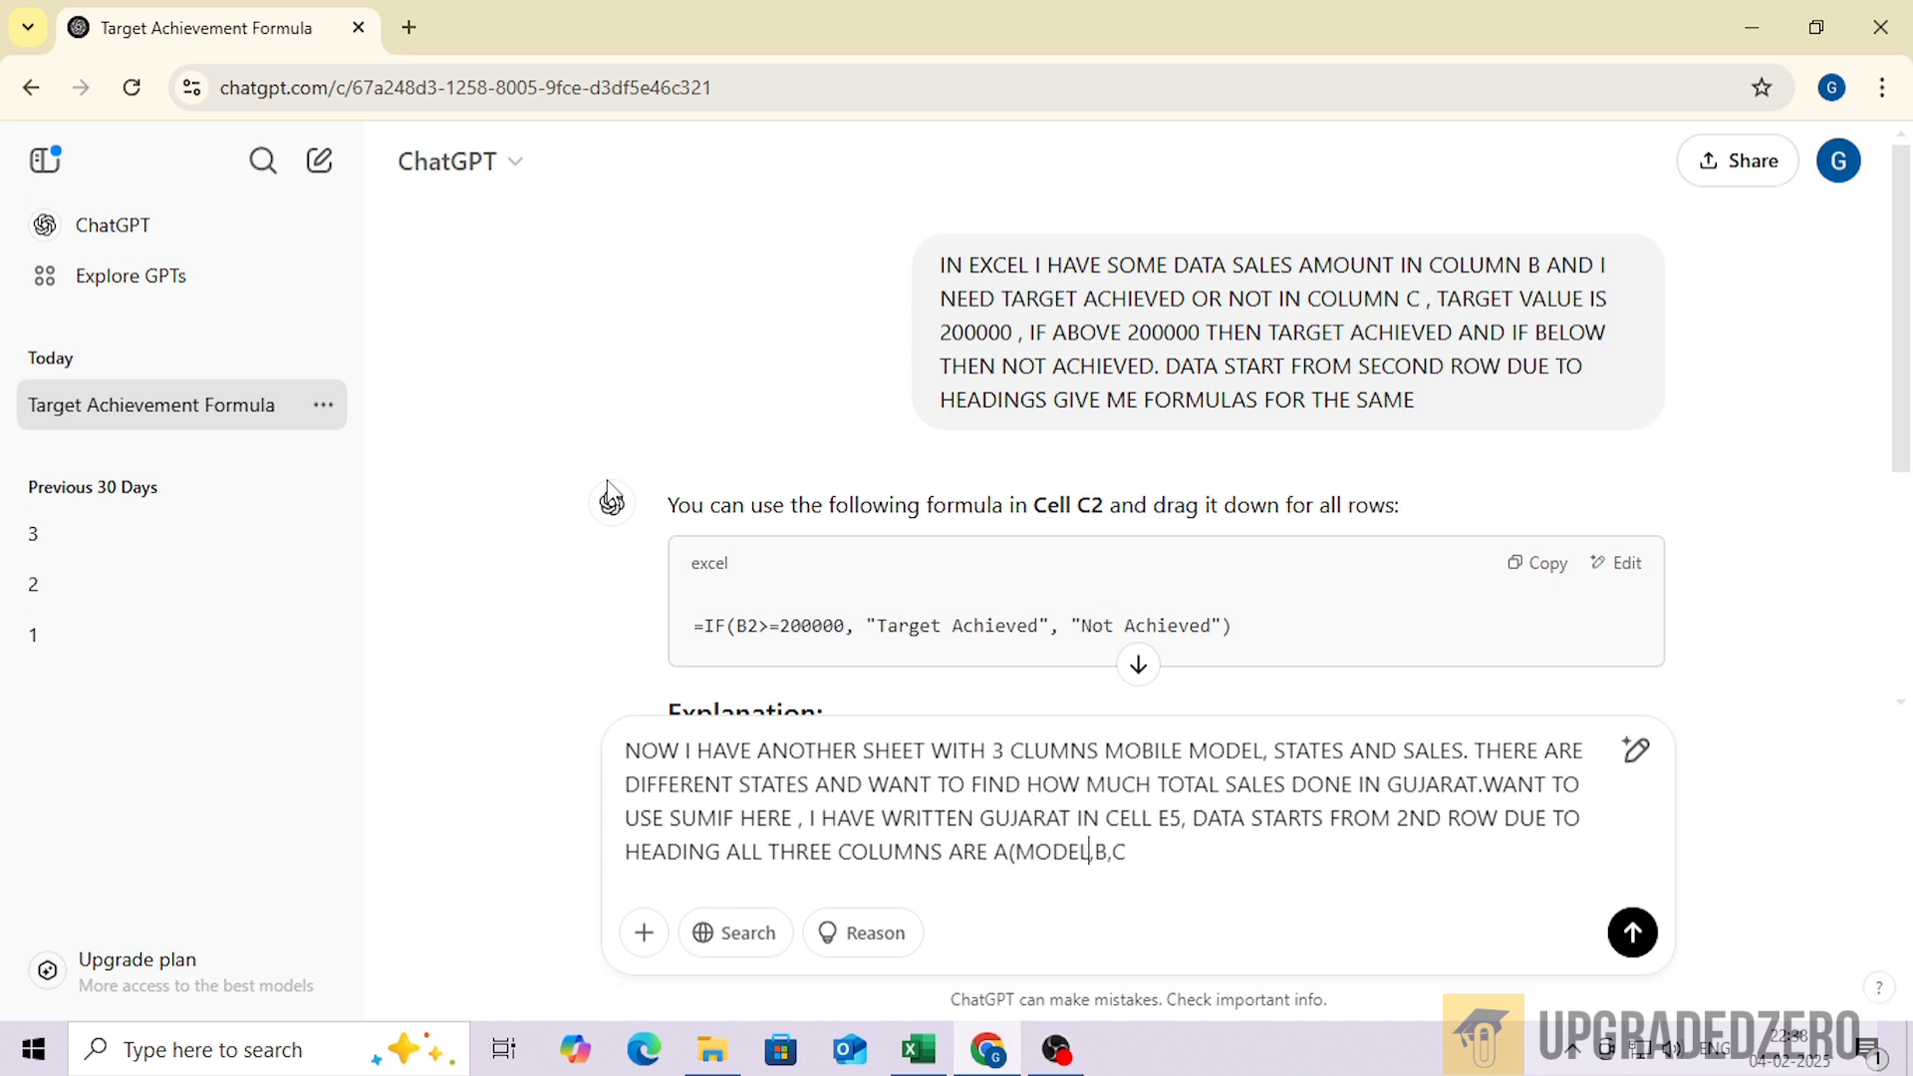
pyautogui.write(')')
pyautogui.press('Right')
pyautogui.press('Right')
pyautogui.write('(STATES)')
pyautogui.press('Right')
pyautogui.press('Right')
pyautogui.write('(SALES')
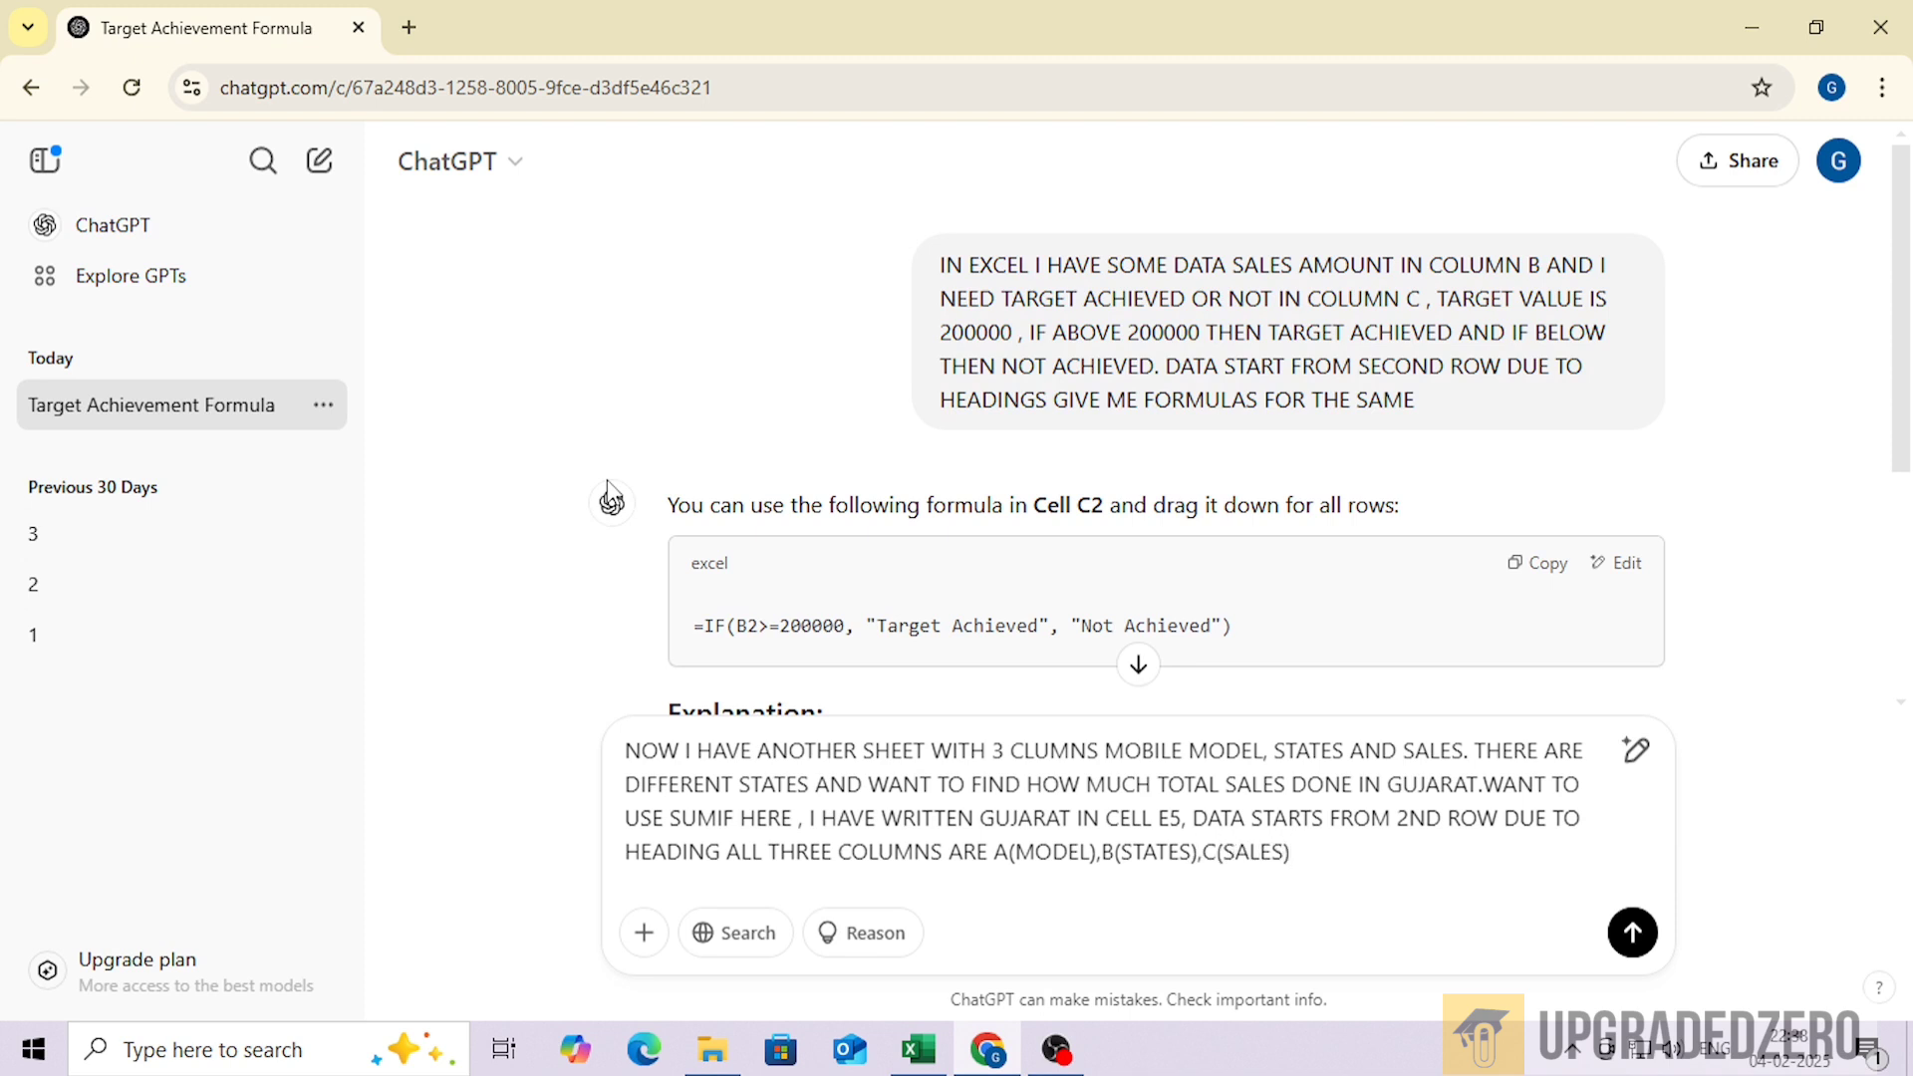
pyautogui.press('Return')
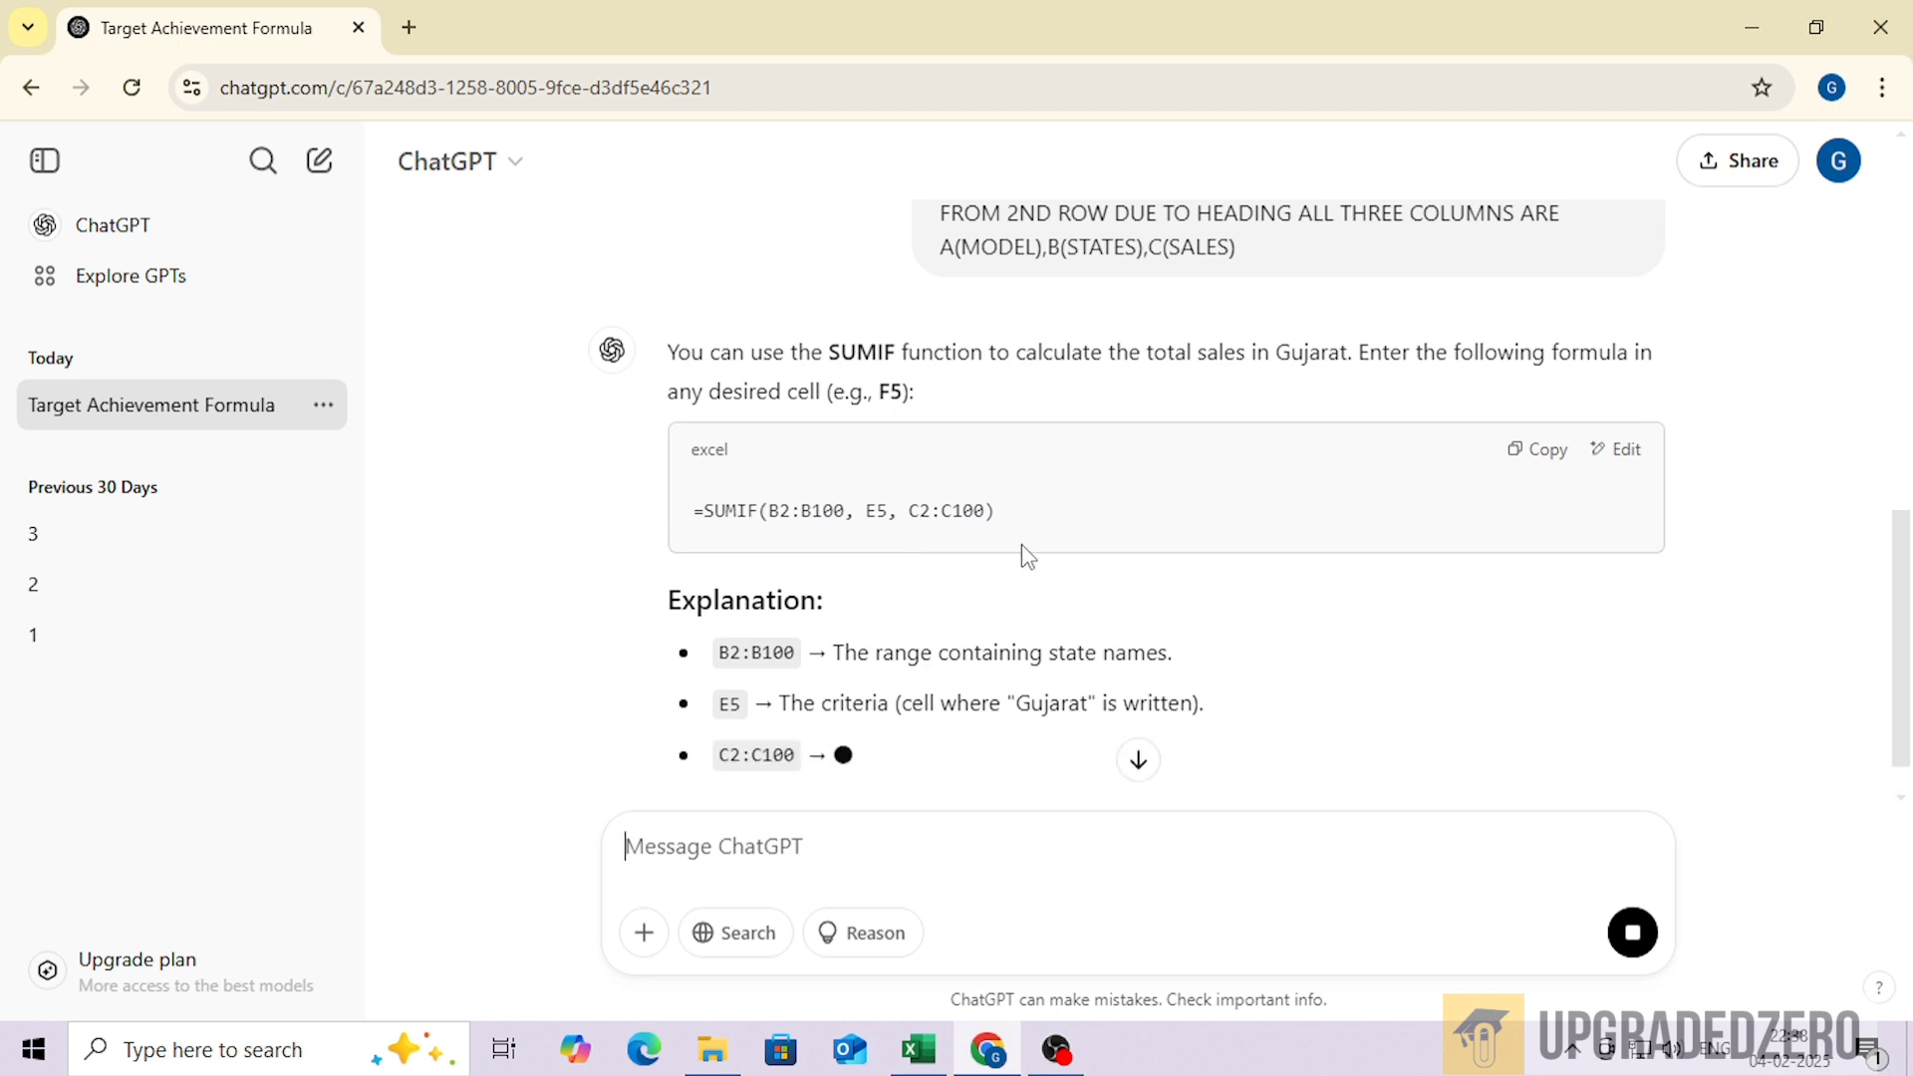
# Copy the generated formula =SUMIF(B2:B100, E5, C2:C100) and paste it into cell F5 of the sumif sheet in Excel
pyautogui.click(1532, 449)
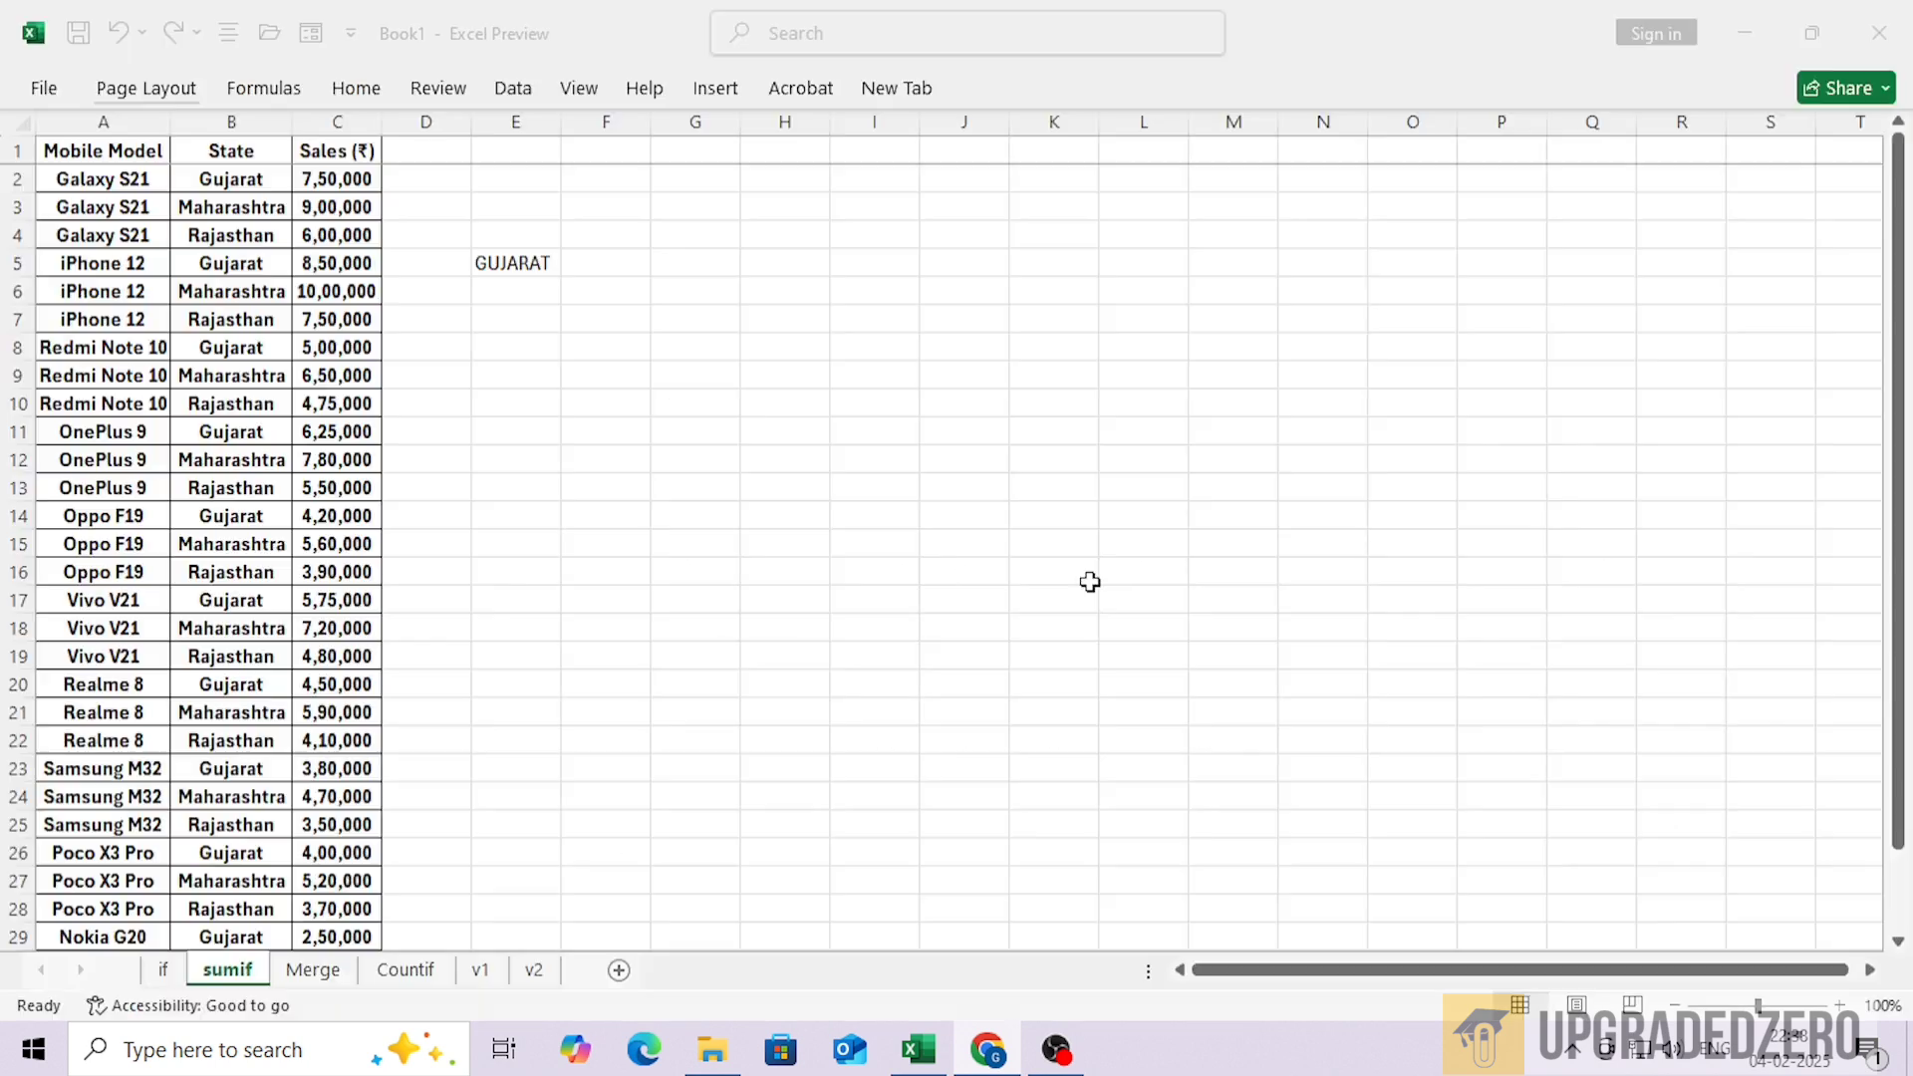
pyautogui.hotkey('alt', 'Tab')
pyautogui.click(589, 263)
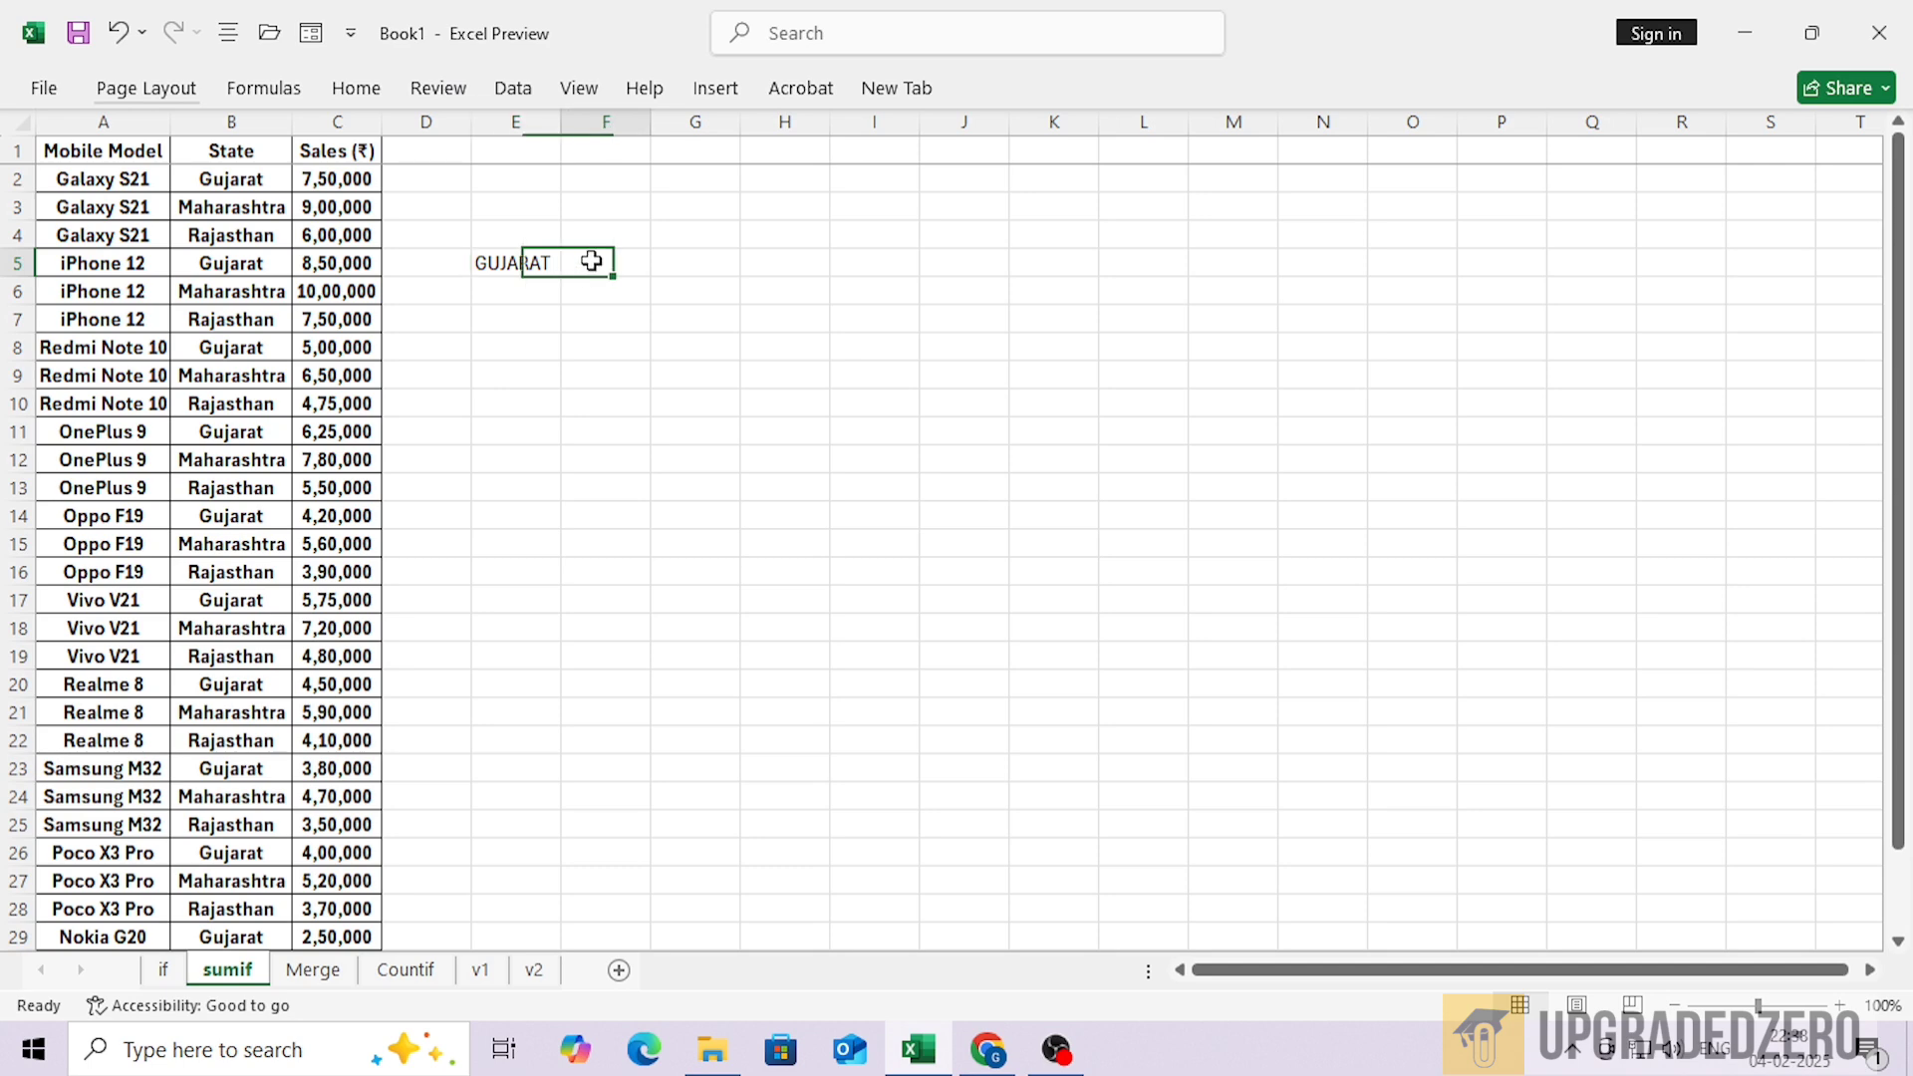
pyautogui.hotkey('ctrl', 'v')
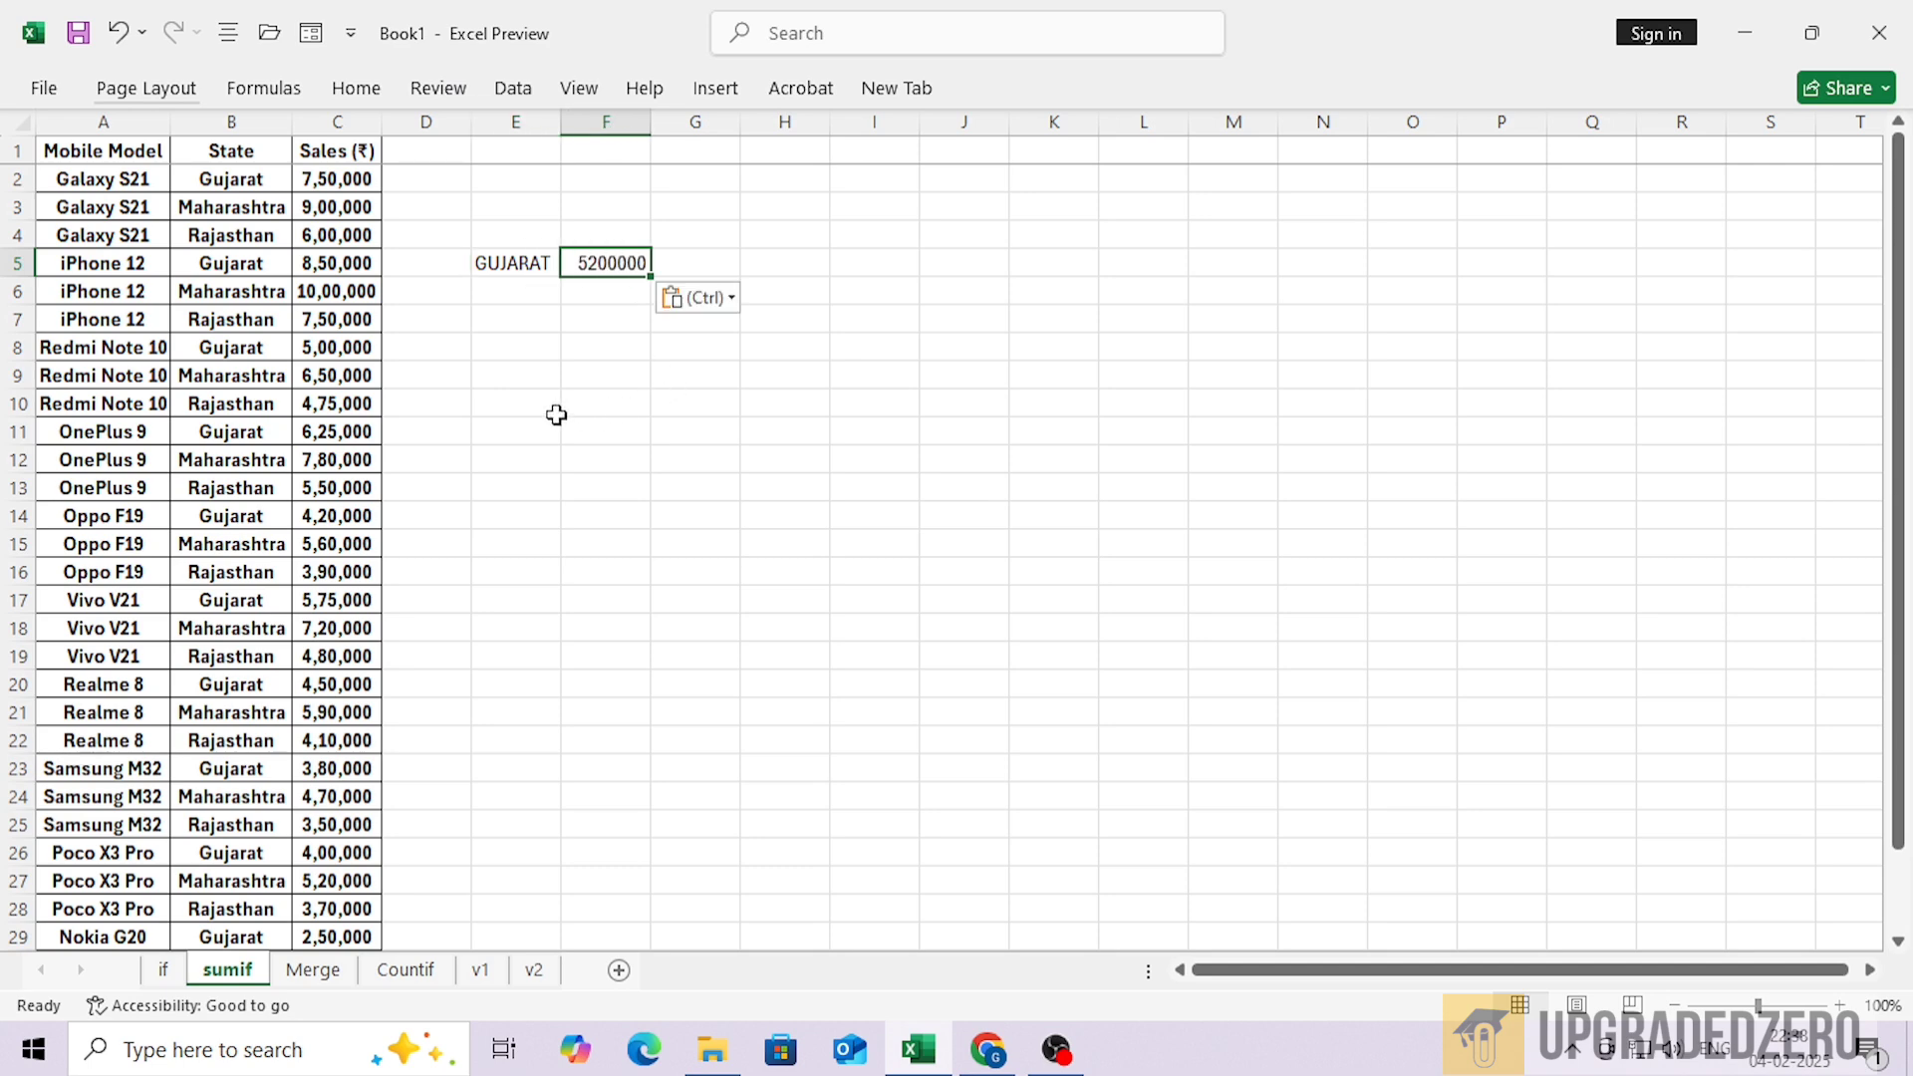
# Test the SUMIF formula by entering RAJASTHAN and then G in cell E5
pyautogui.click(512, 262)
pyautogui.write('RAJ')
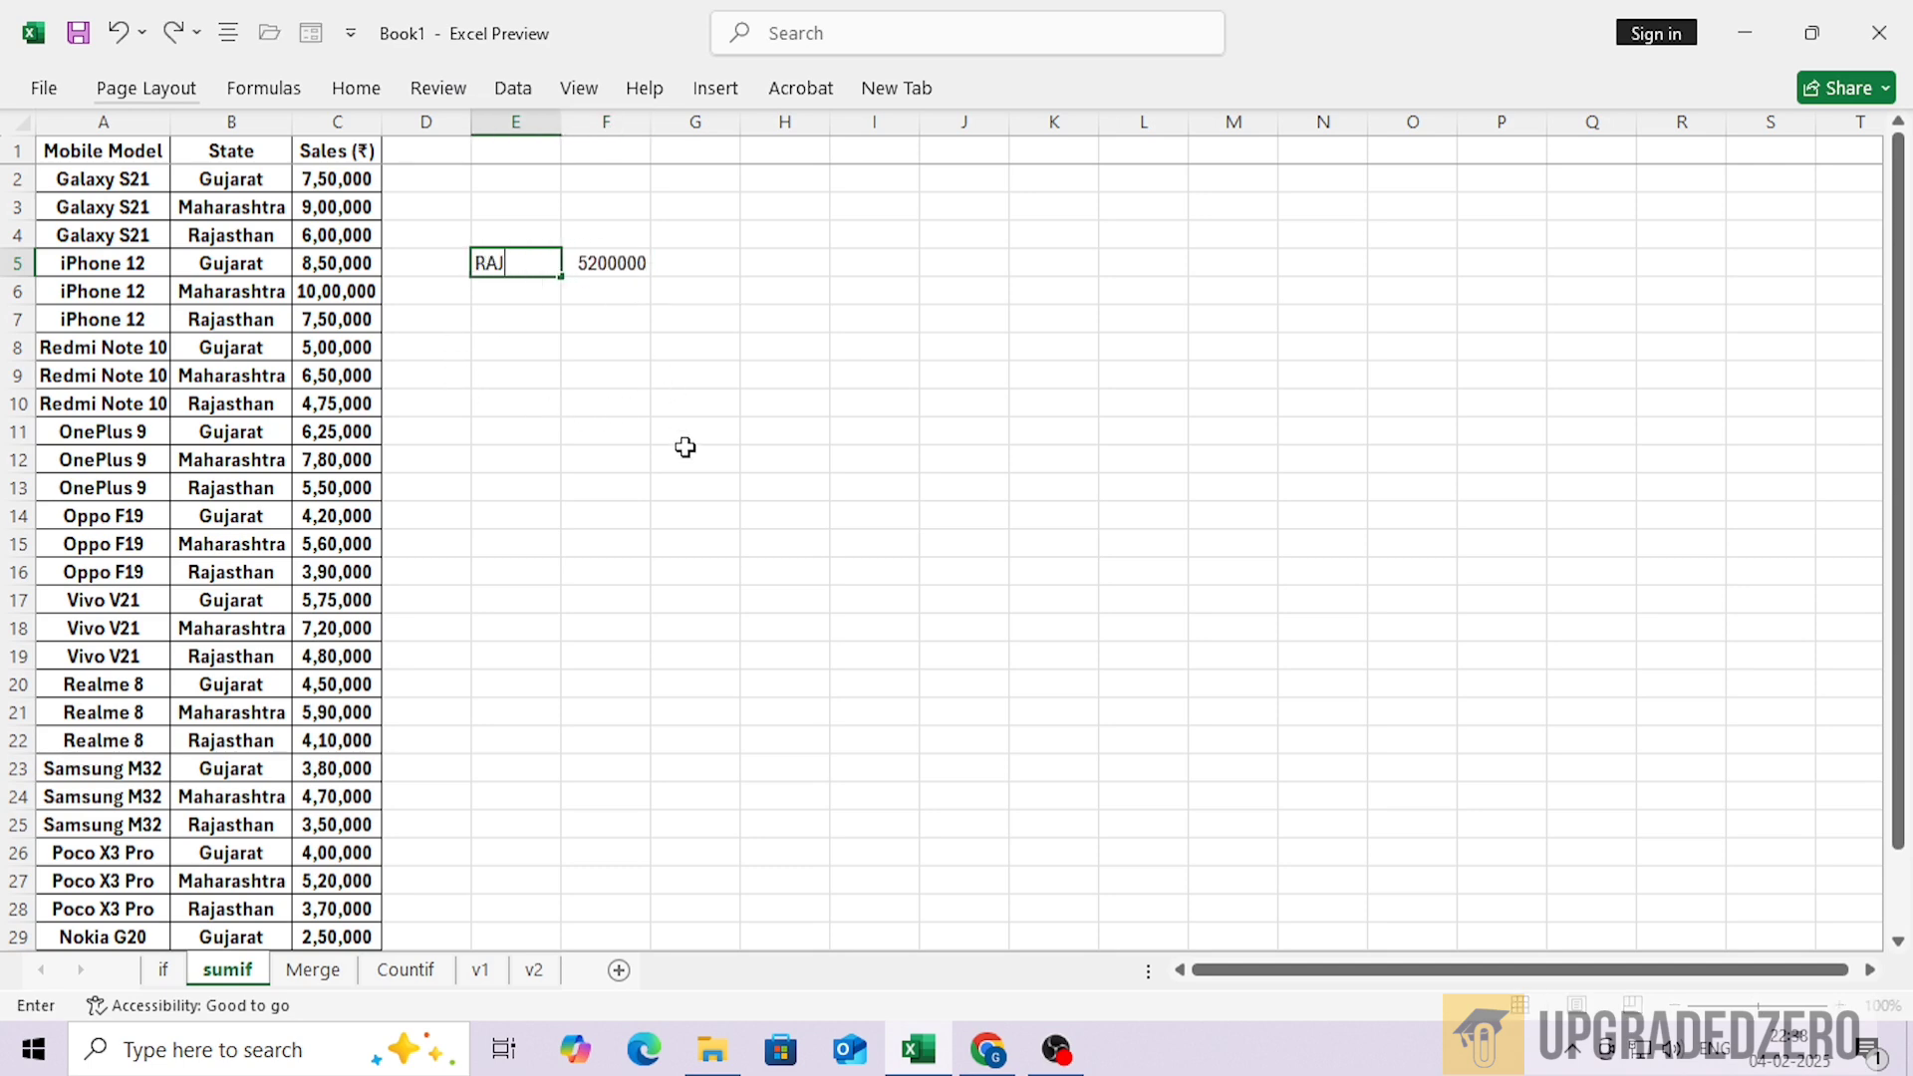
pyautogui.write('ASHTHAN')
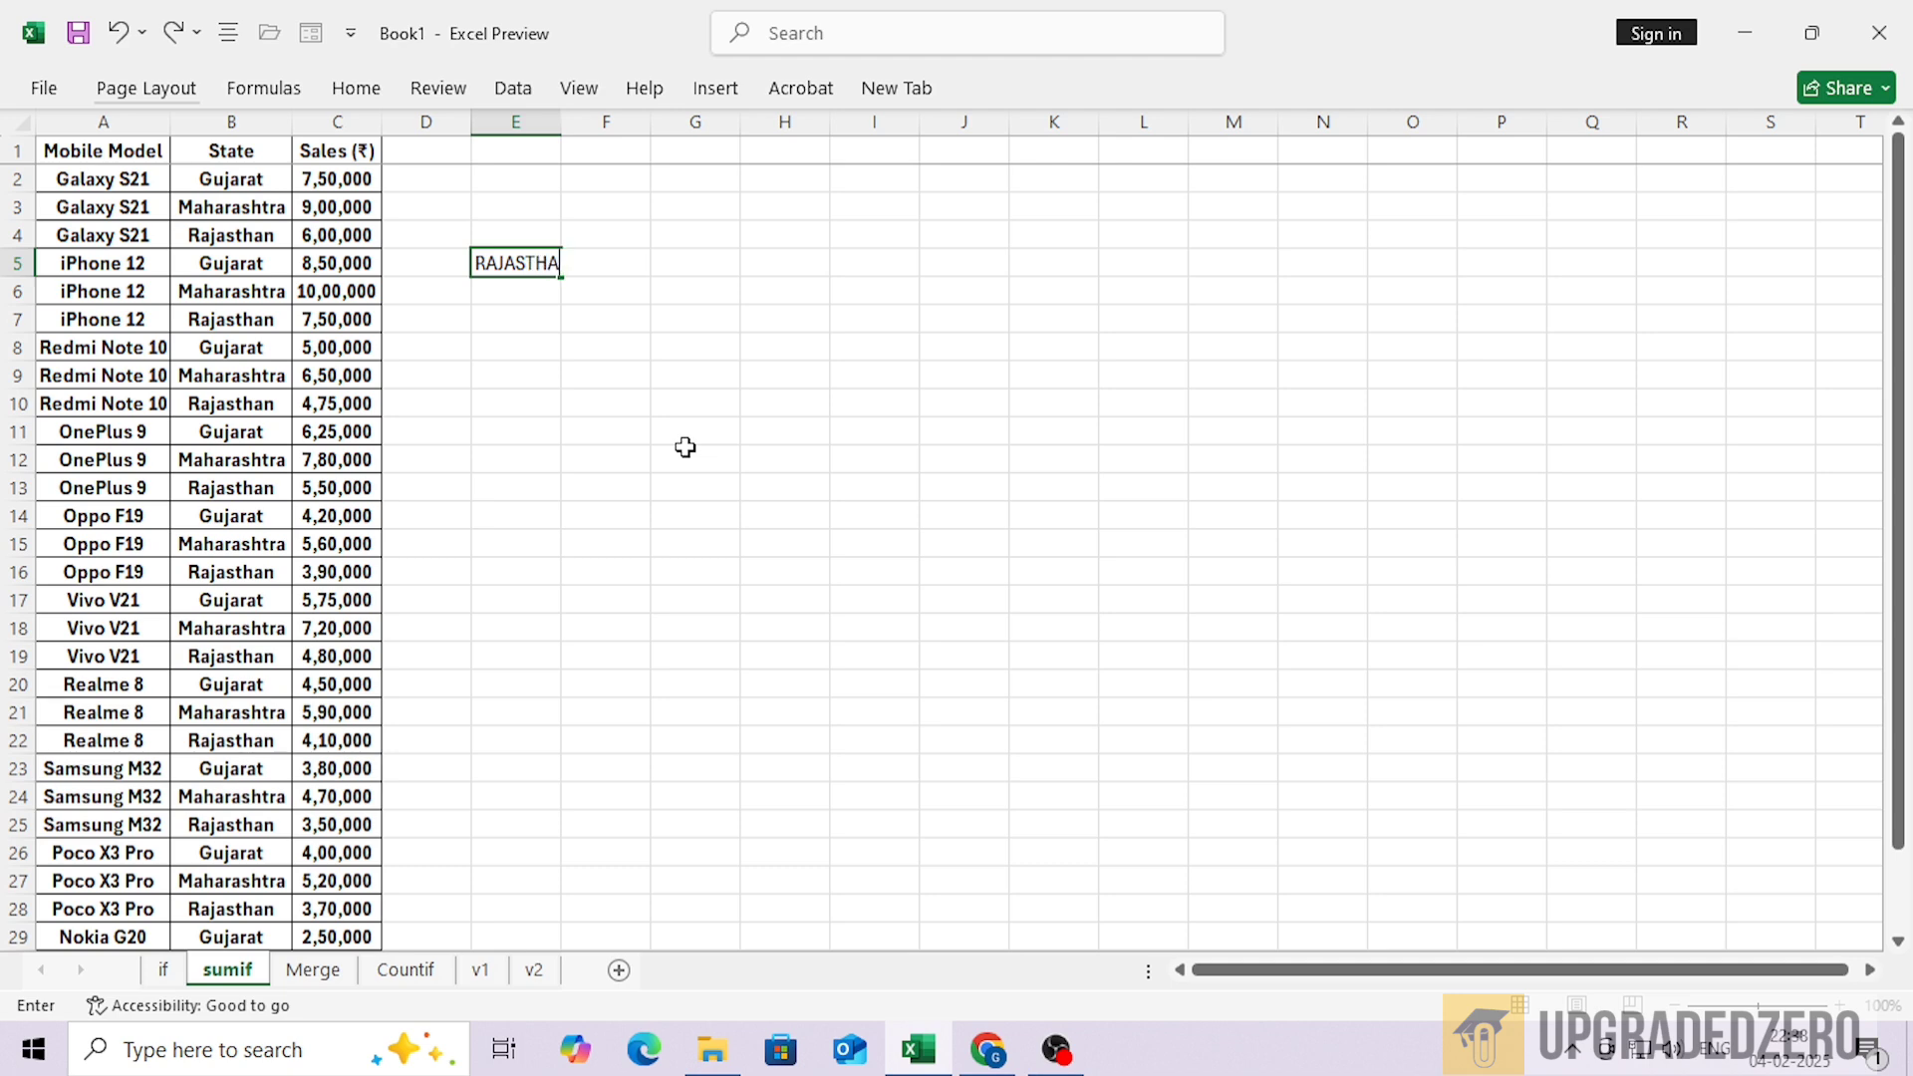
pyautogui.press('Return')
pyautogui.press('Up')
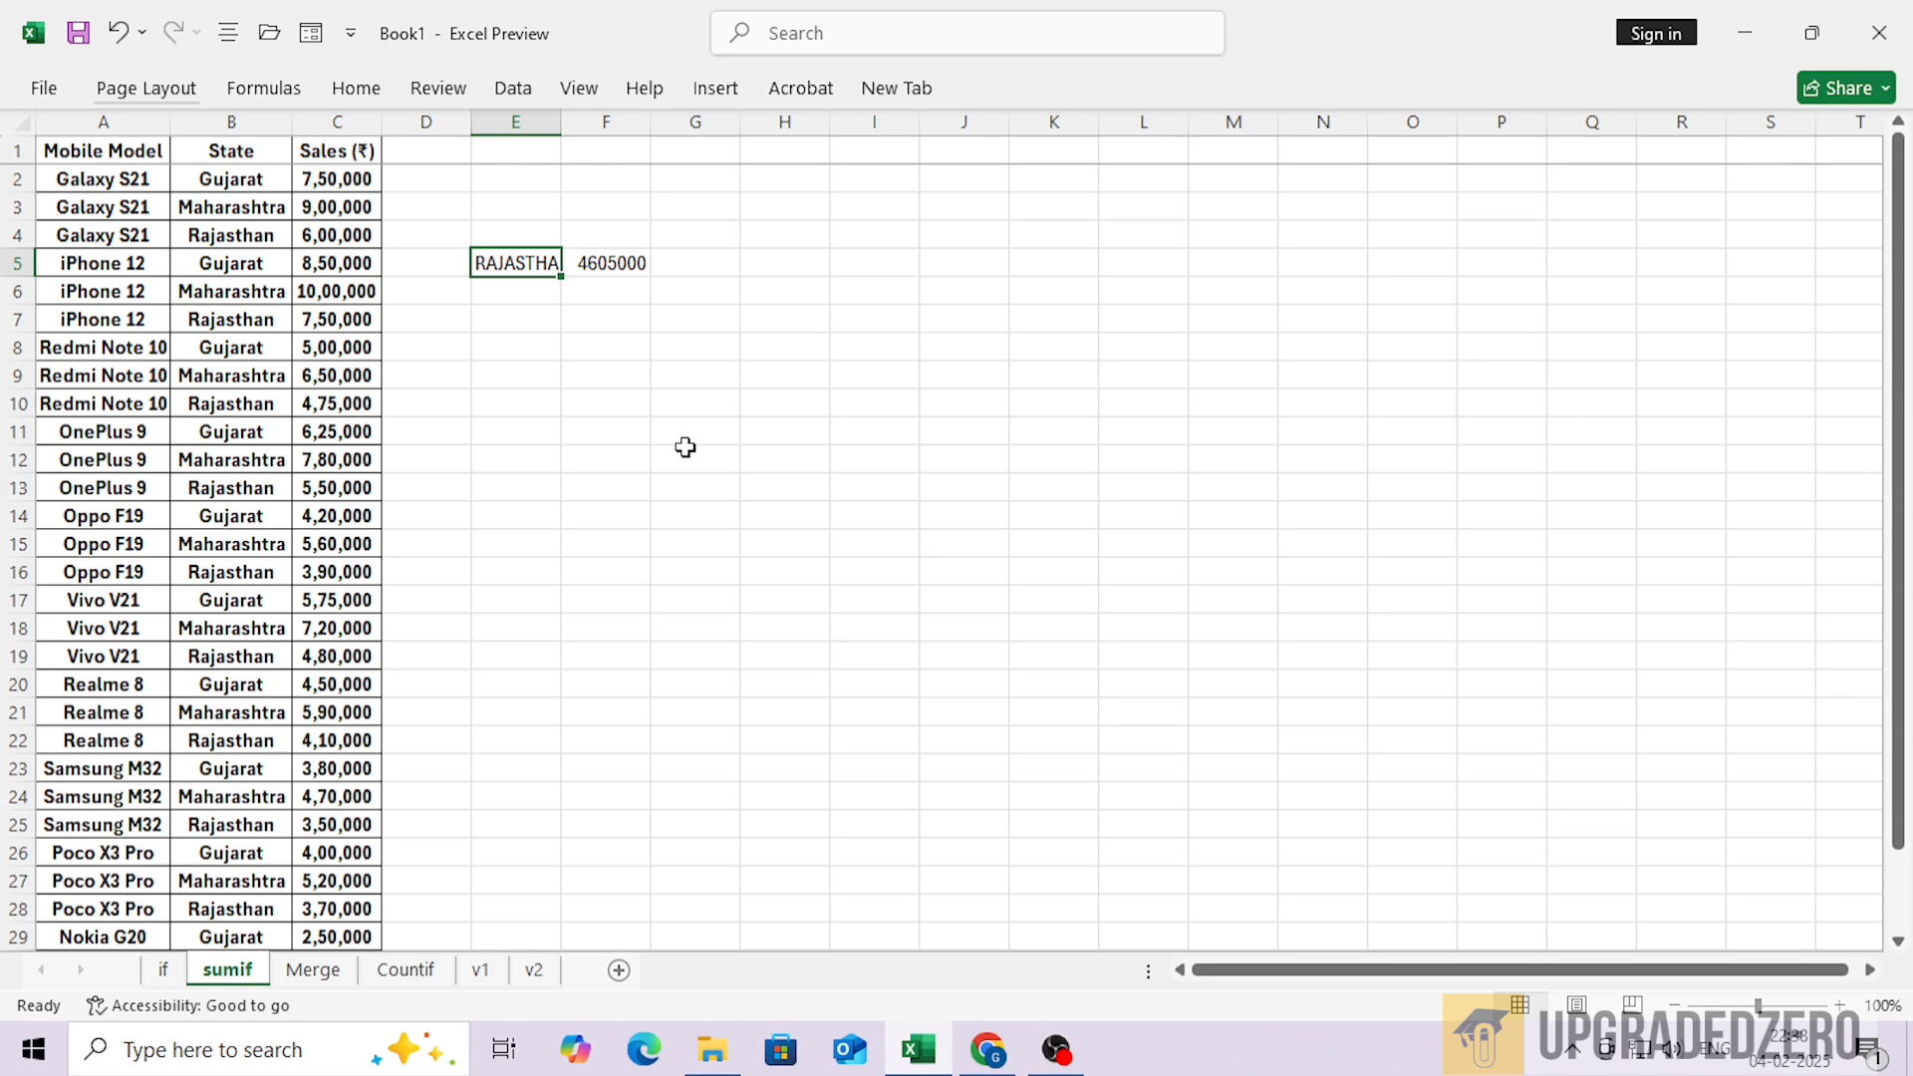
pyautogui.write('G')
pyautogui.press('Return')
pyautogui.press('Up')
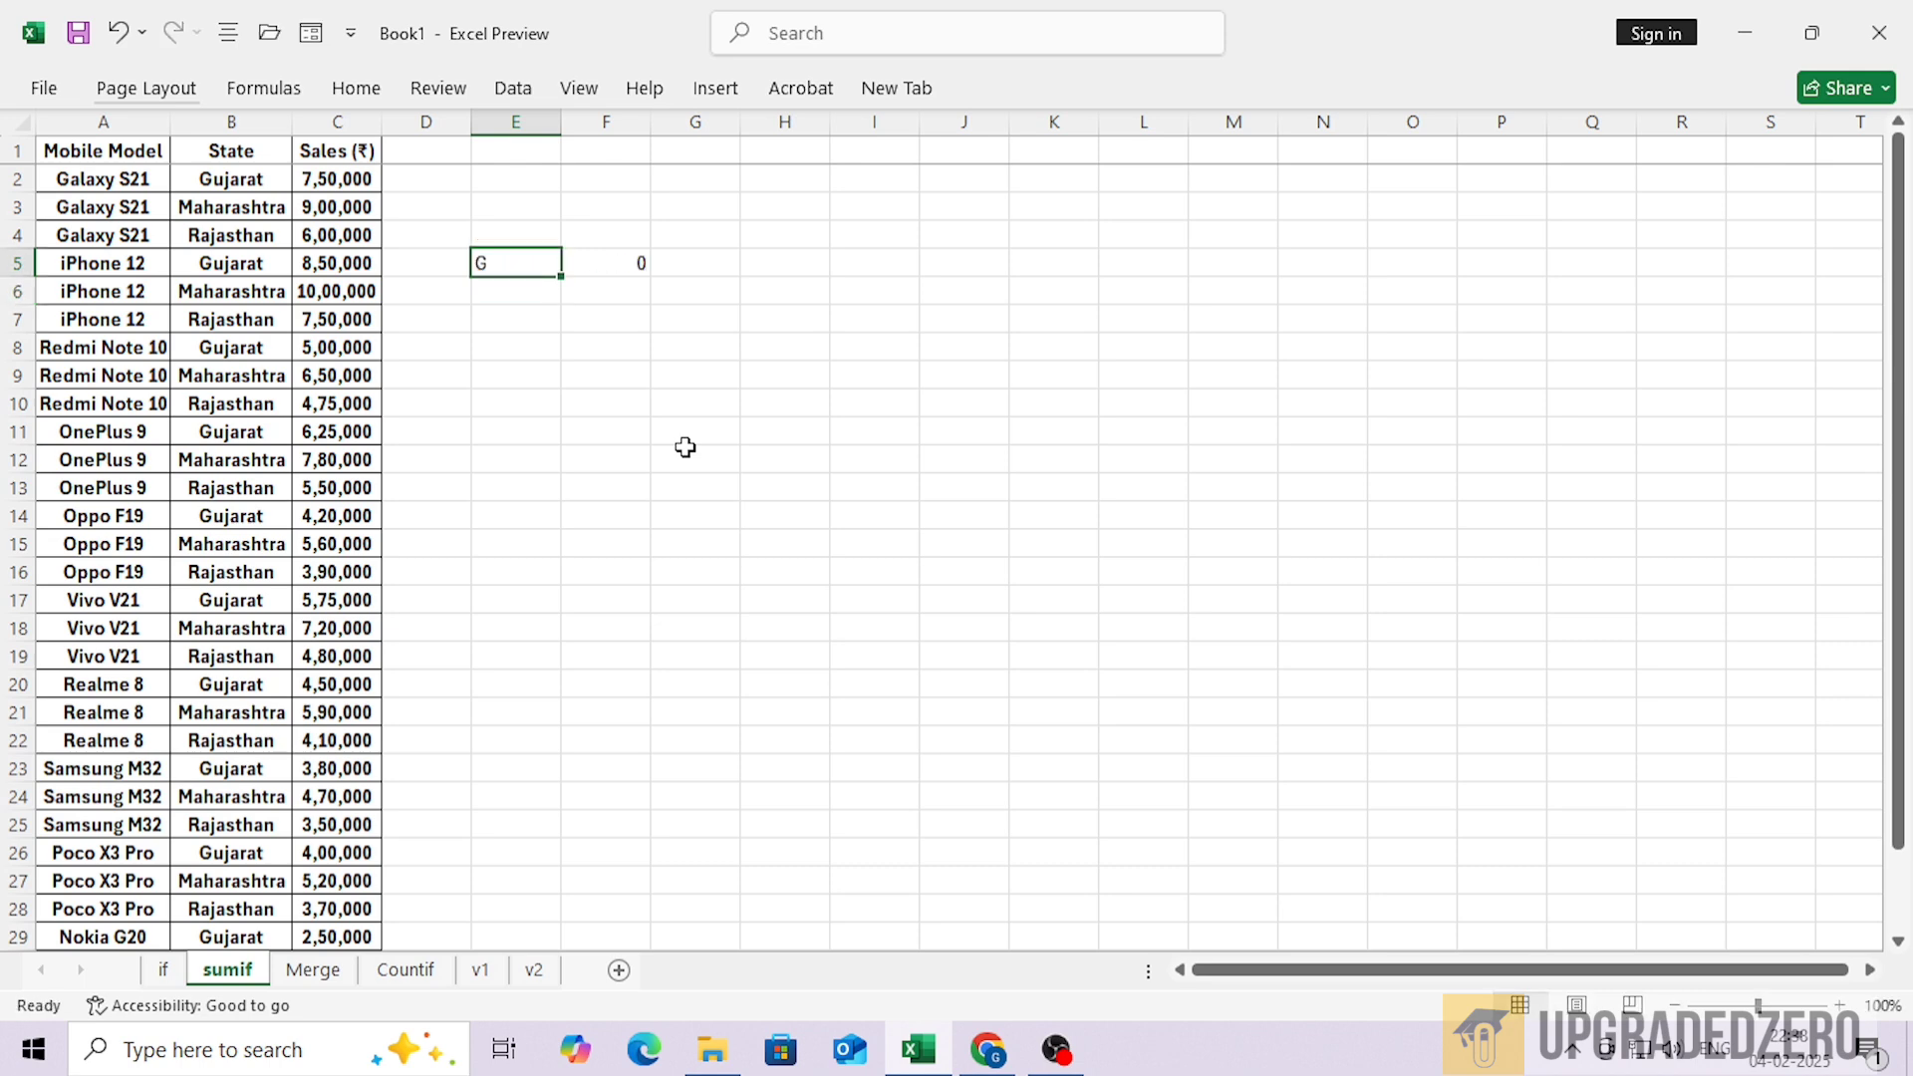
# Open the SUMIF formula in F5, check its ranges against the data and make the state range absolute as $B$2:$B$100
pyautogui.press('Right')
pyautogui.press('F2')
pyautogui.scroll(-4, 204, 475)
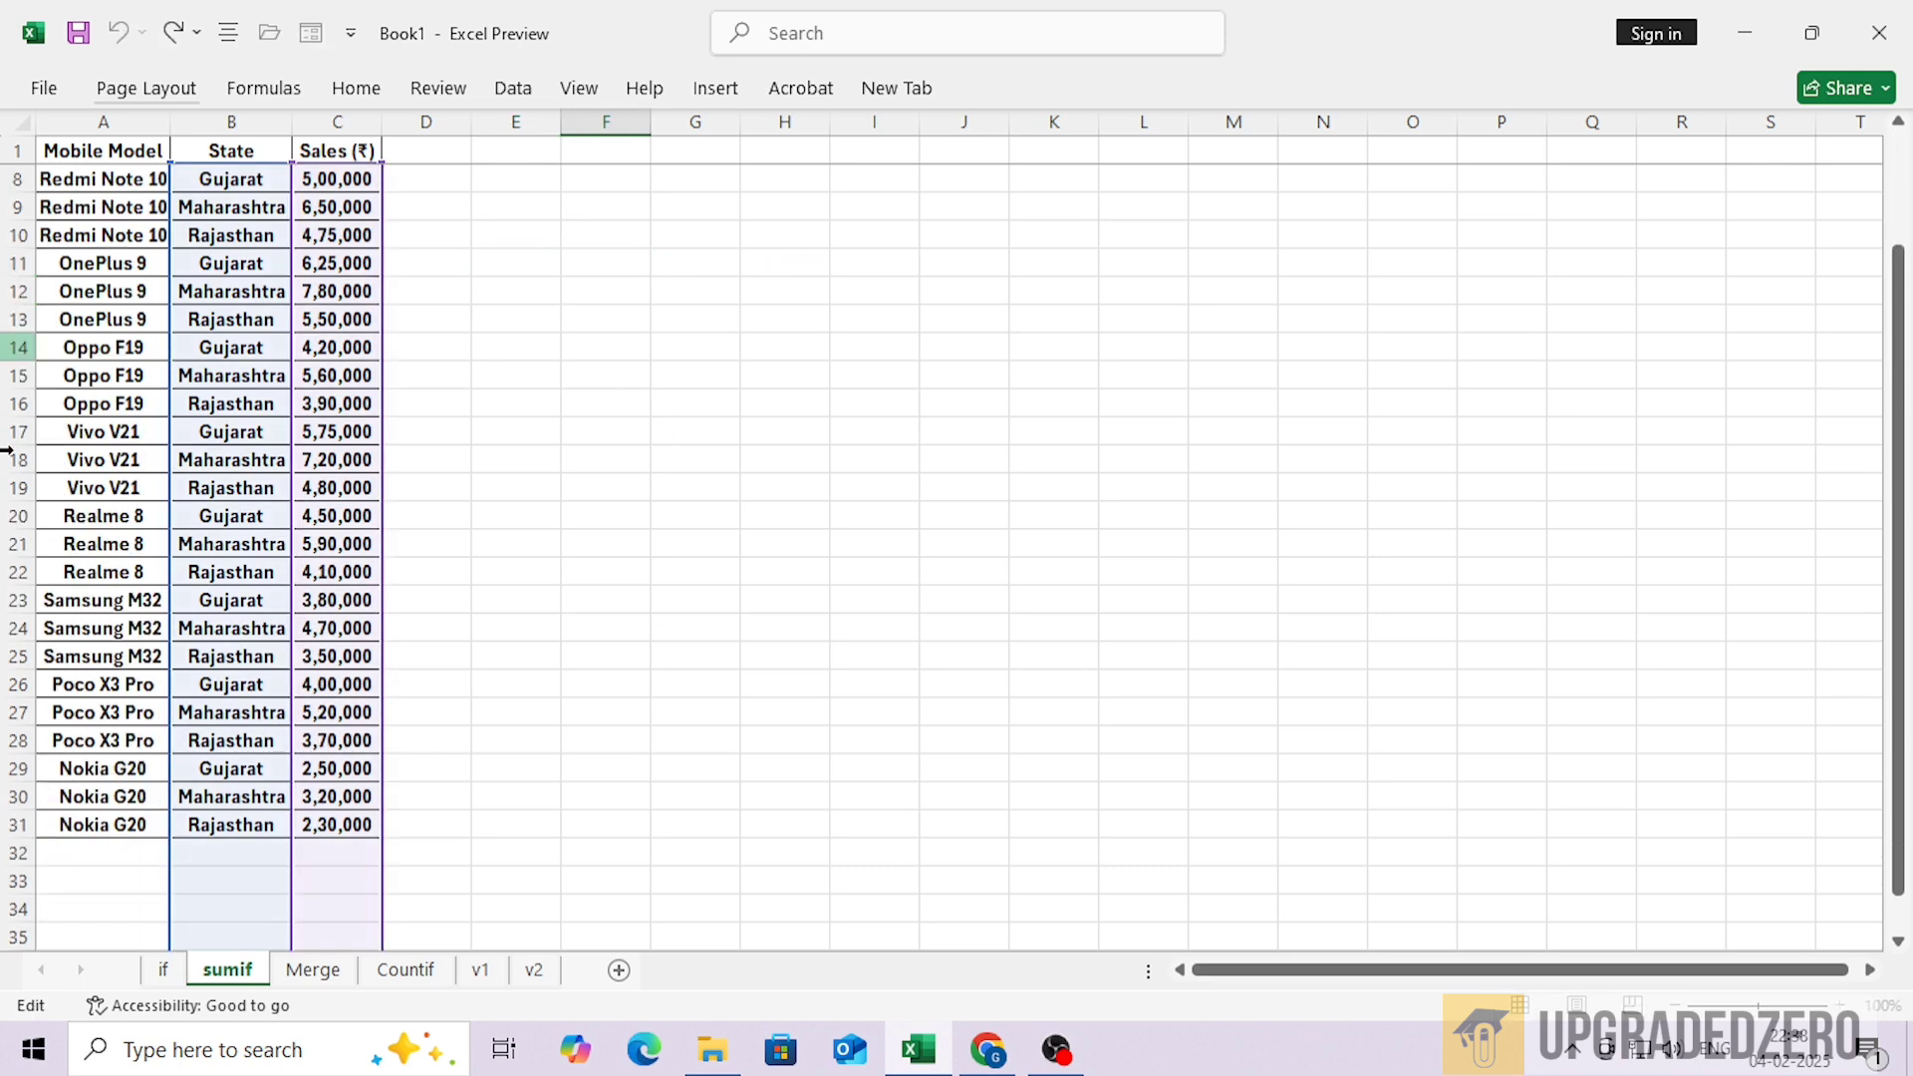
pyautogui.scroll(-2, 204, 475)
pyautogui.scroll(7, 199, 482)
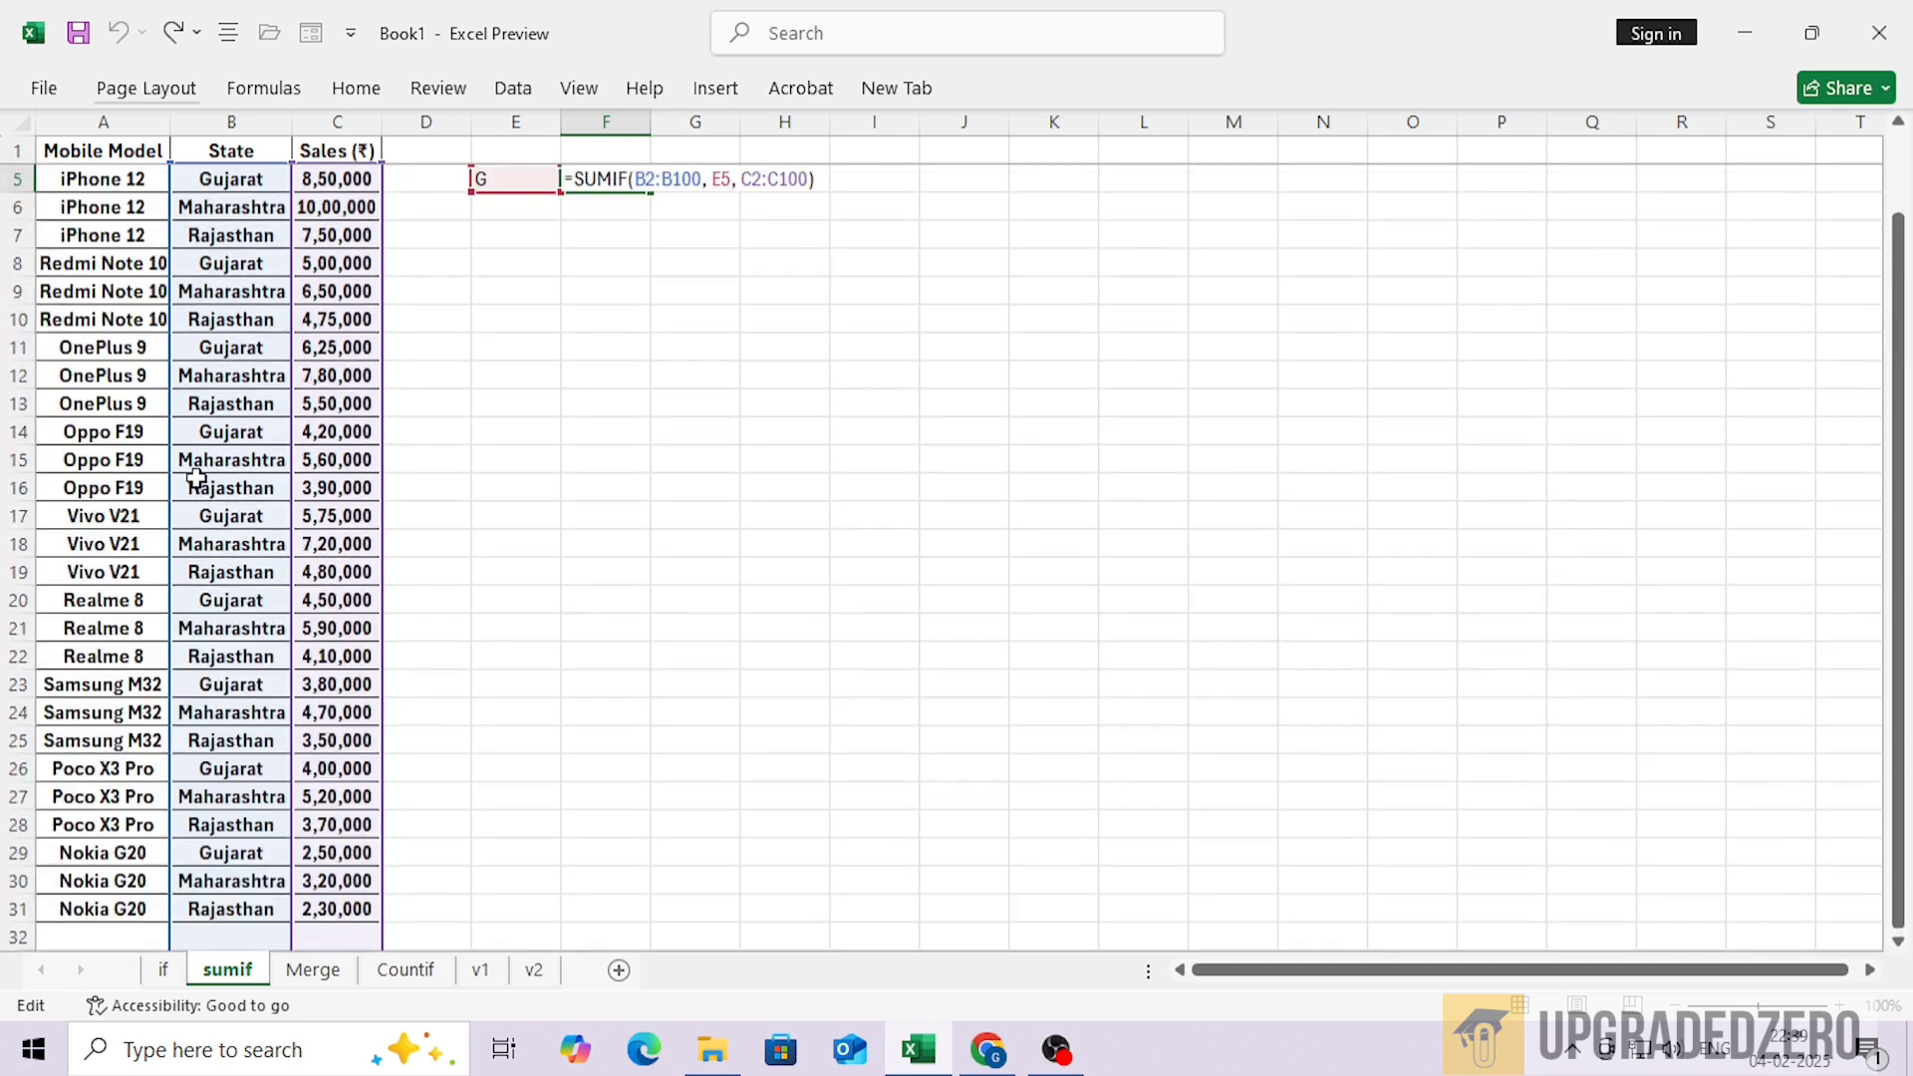
pyautogui.click(663, 262)
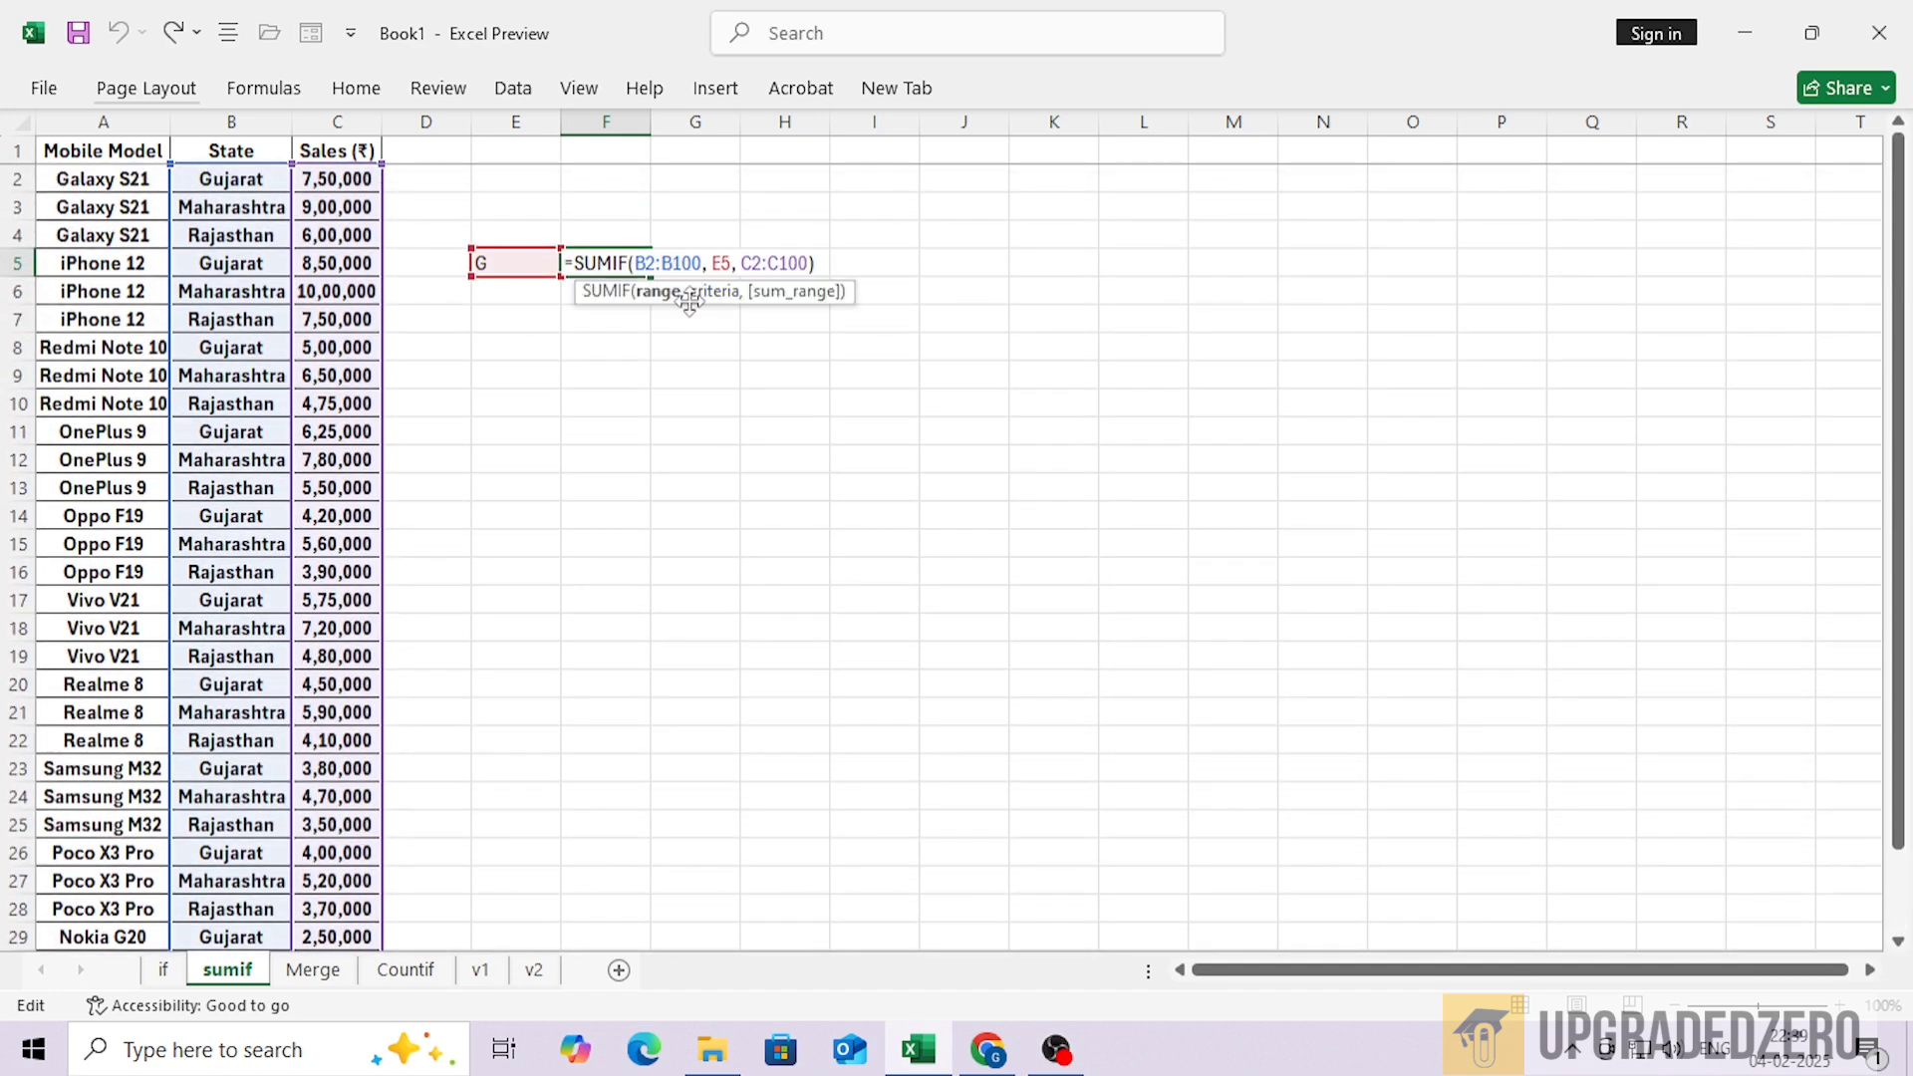
pyautogui.press('F4')
pyautogui.press('Right')
pyautogui.press('Right')
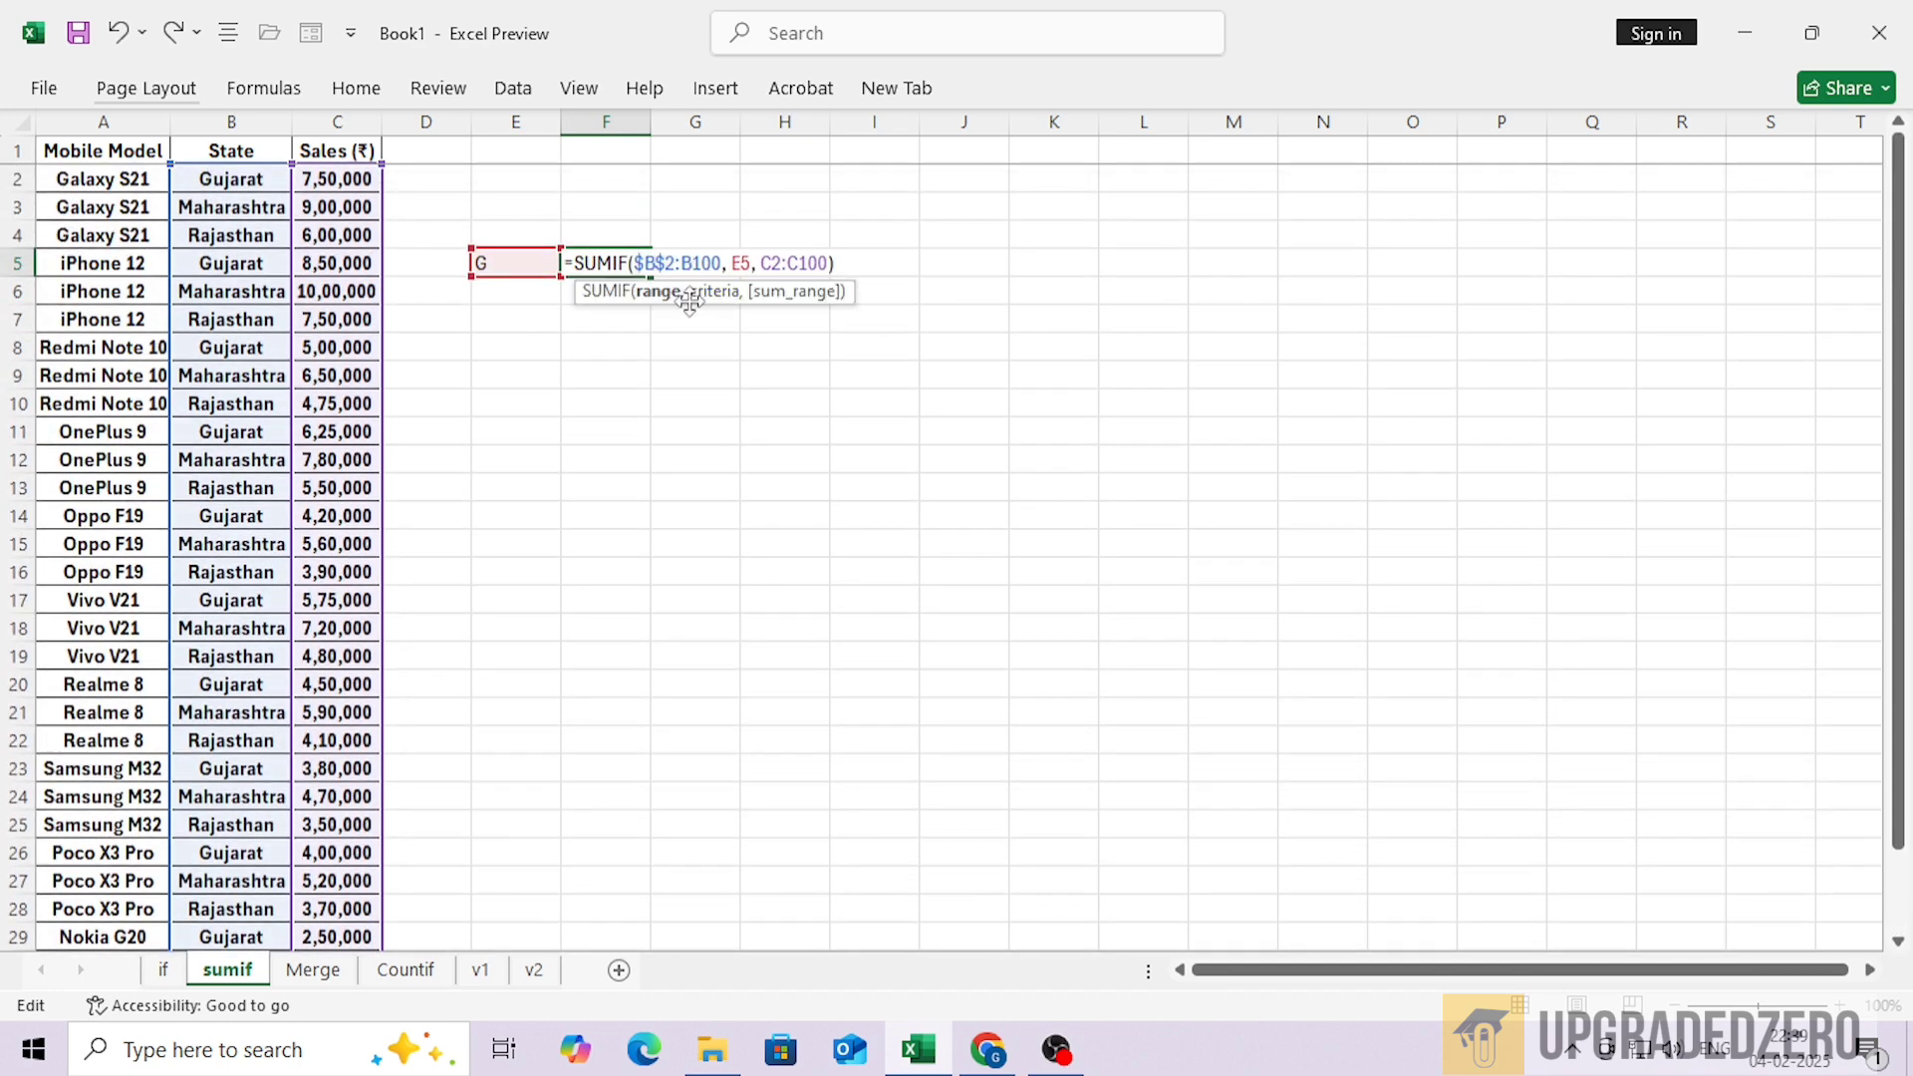
pyautogui.press('F4')
# Make the sum range C2:C100 in the F5 formula absolute and accept the edited formula
pyautogui.press('Right')
pyautogui.press('Right')
pyautogui.press('Right')
pyautogui.press('Right')
pyautogui.press('Right')
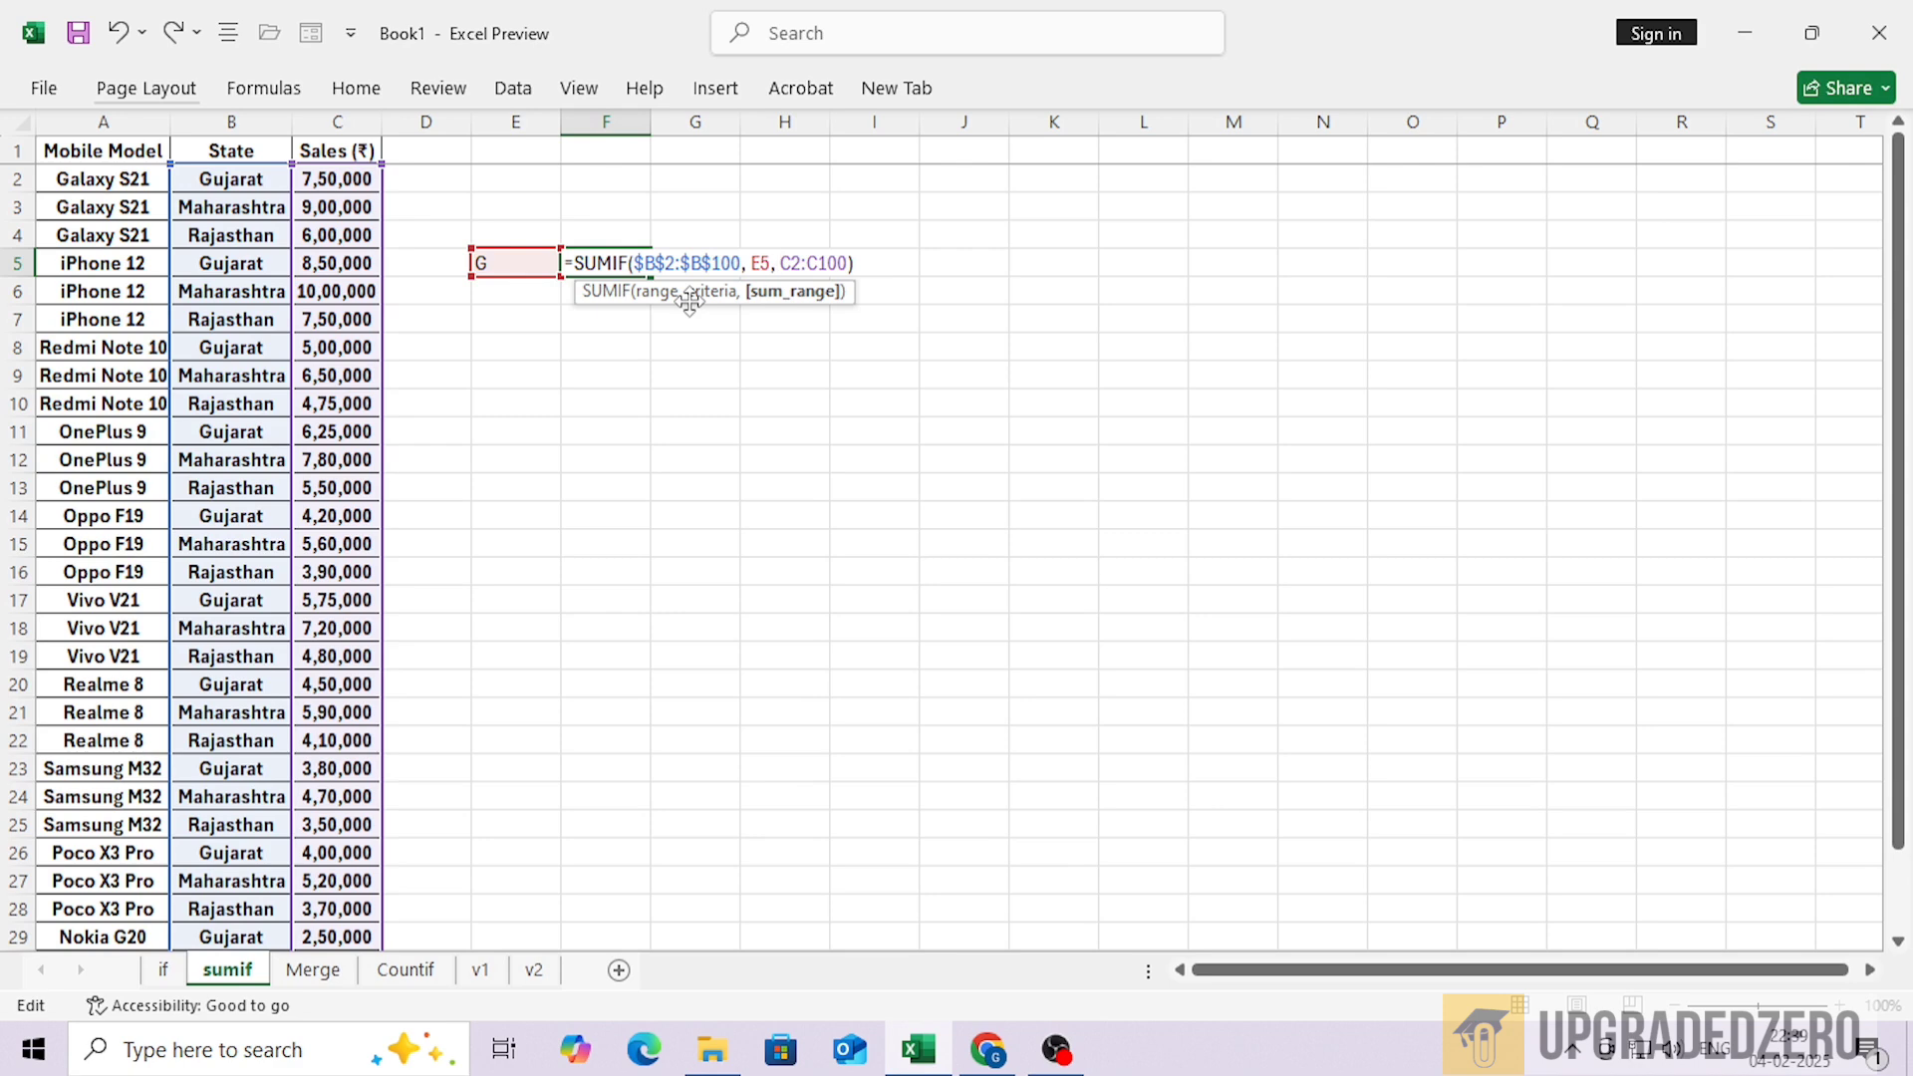
pyautogui.press('F4')
pyautogui.press('Right')
pyautogui.press('Right')
pyautogui.press('F4')
pyautogui.press('Return')
# Enter GUJARAT in cell E5 as the SUMIF criterion
pyautogui.press('Up')
pyautogui.press('Left')
pyautogui.write('G')
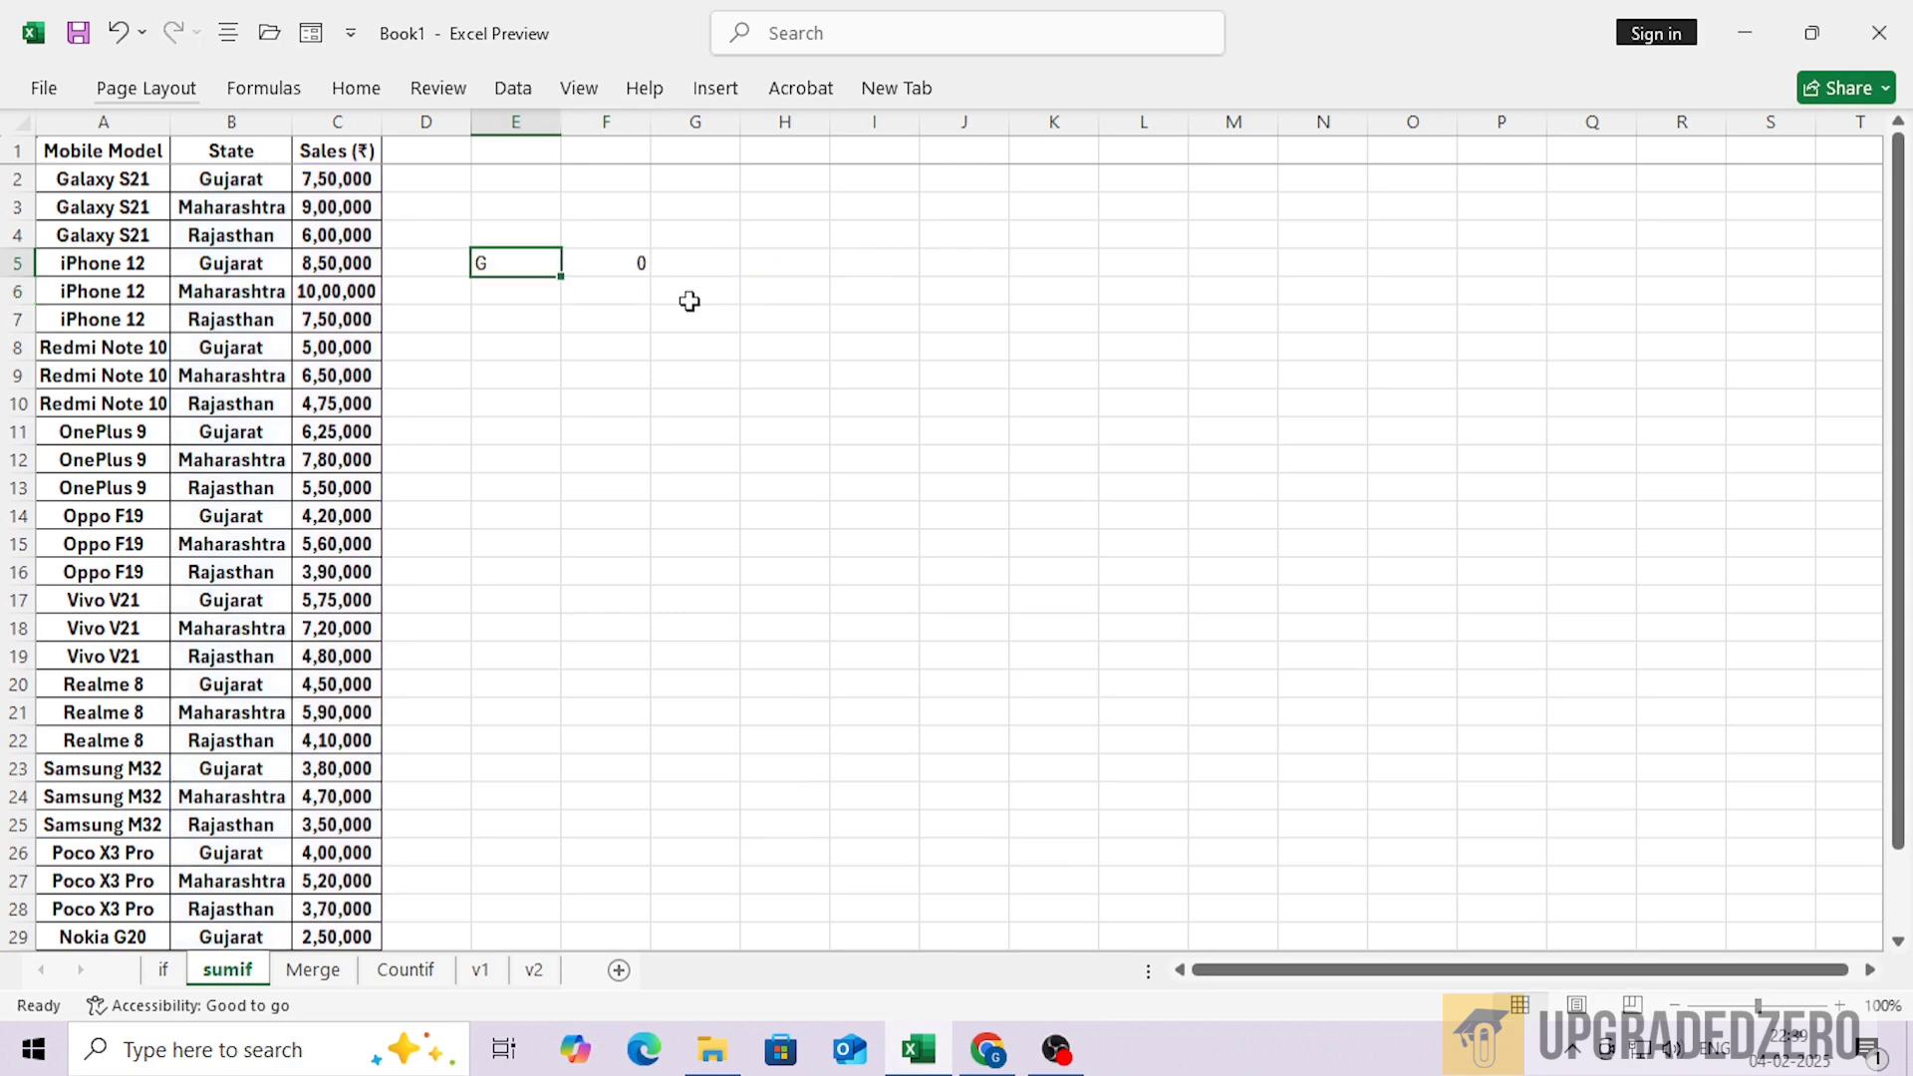
pyautogui.write('UJA')
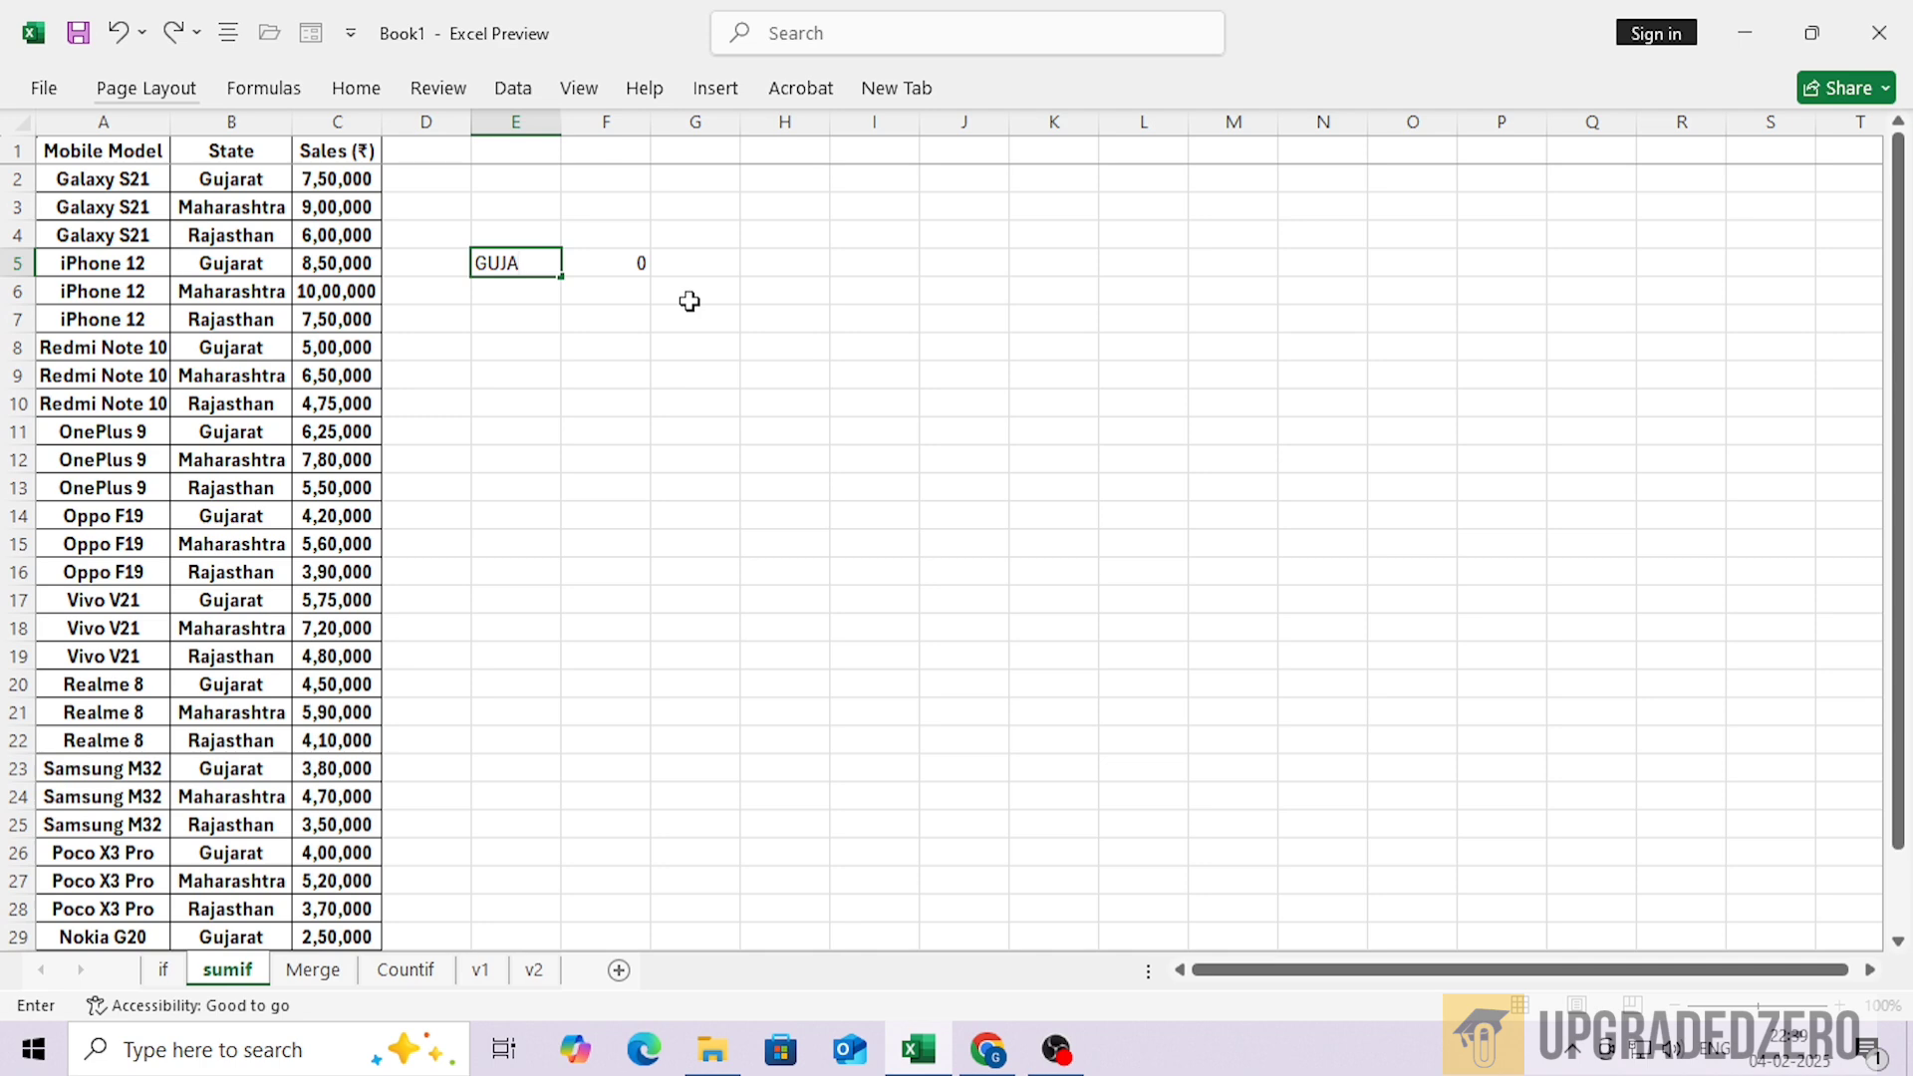
pyautogui.write('RAT')
pyautogui.press('Return')
pyautogui.press('Up')
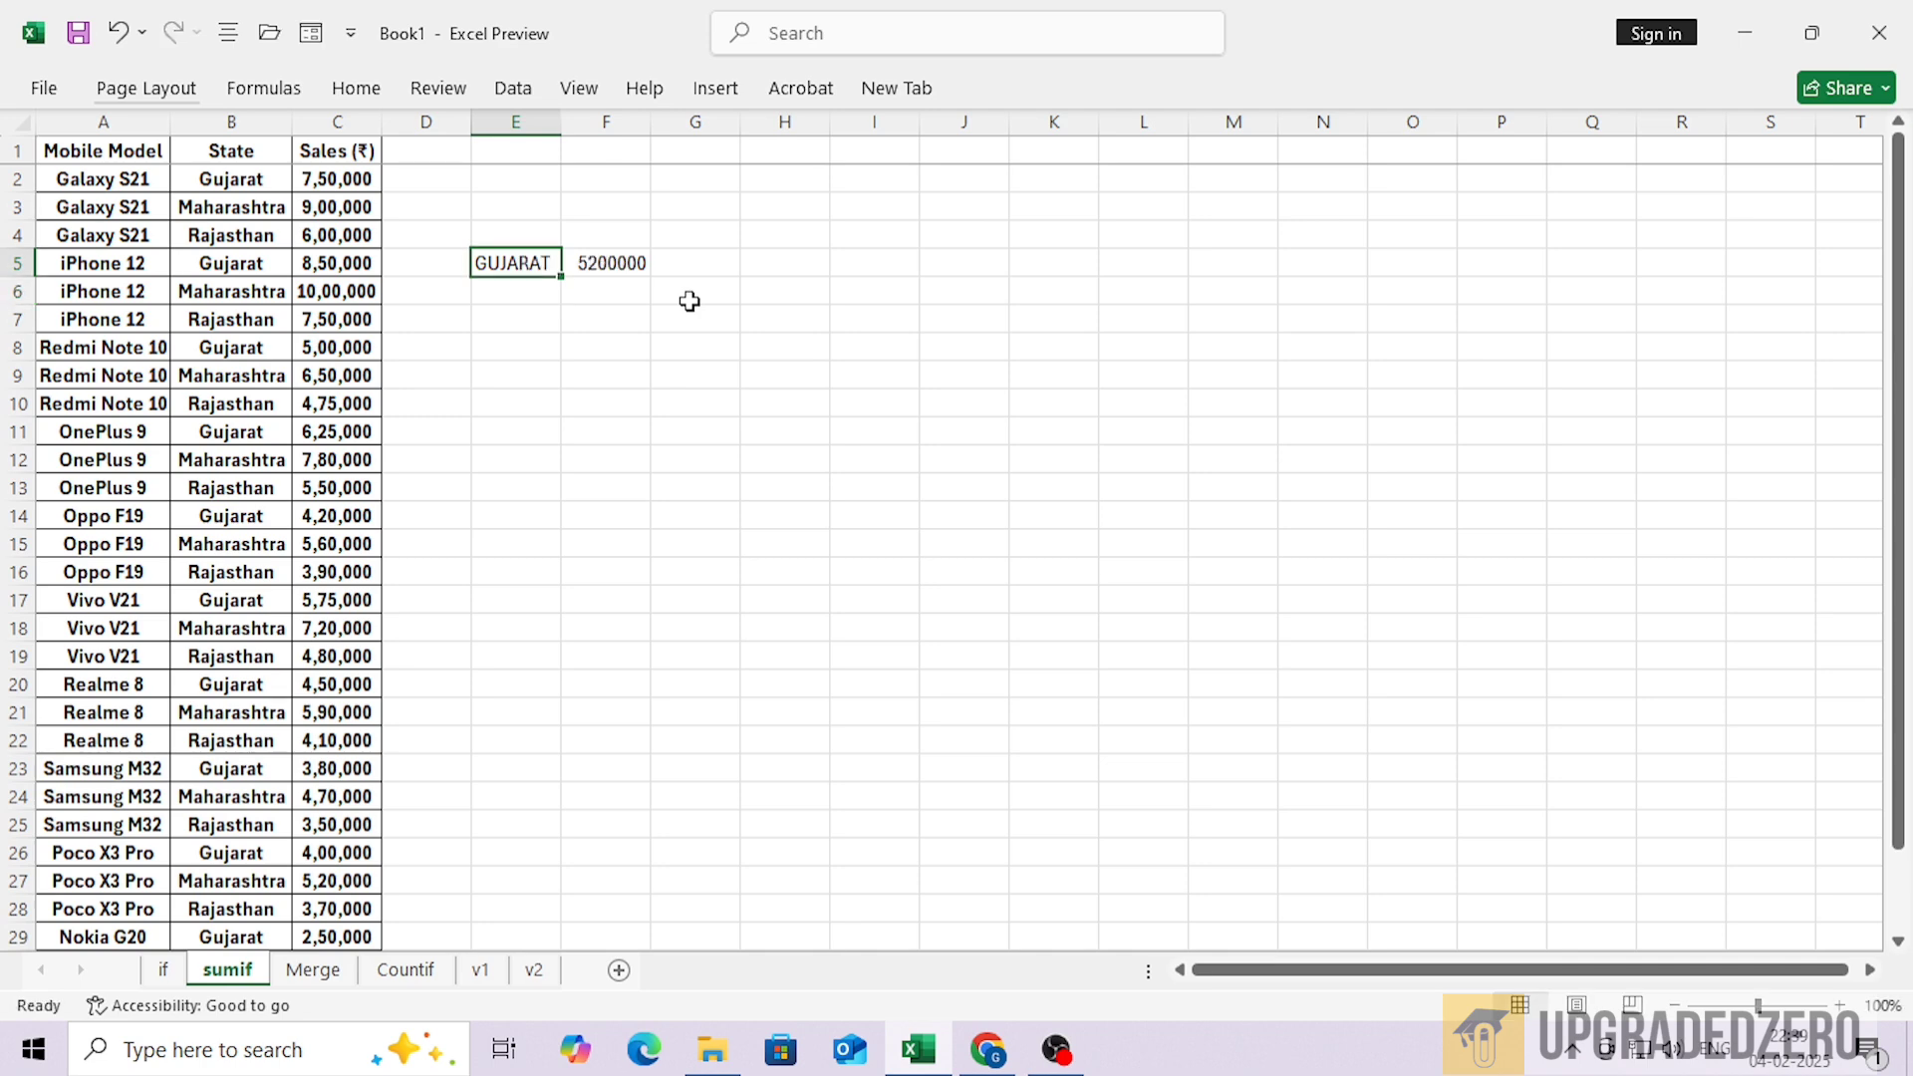
pyautogui.press('Delete')
pyautogui.hotkey('ctrl', 'z')
pyautogui.click(477, 626)
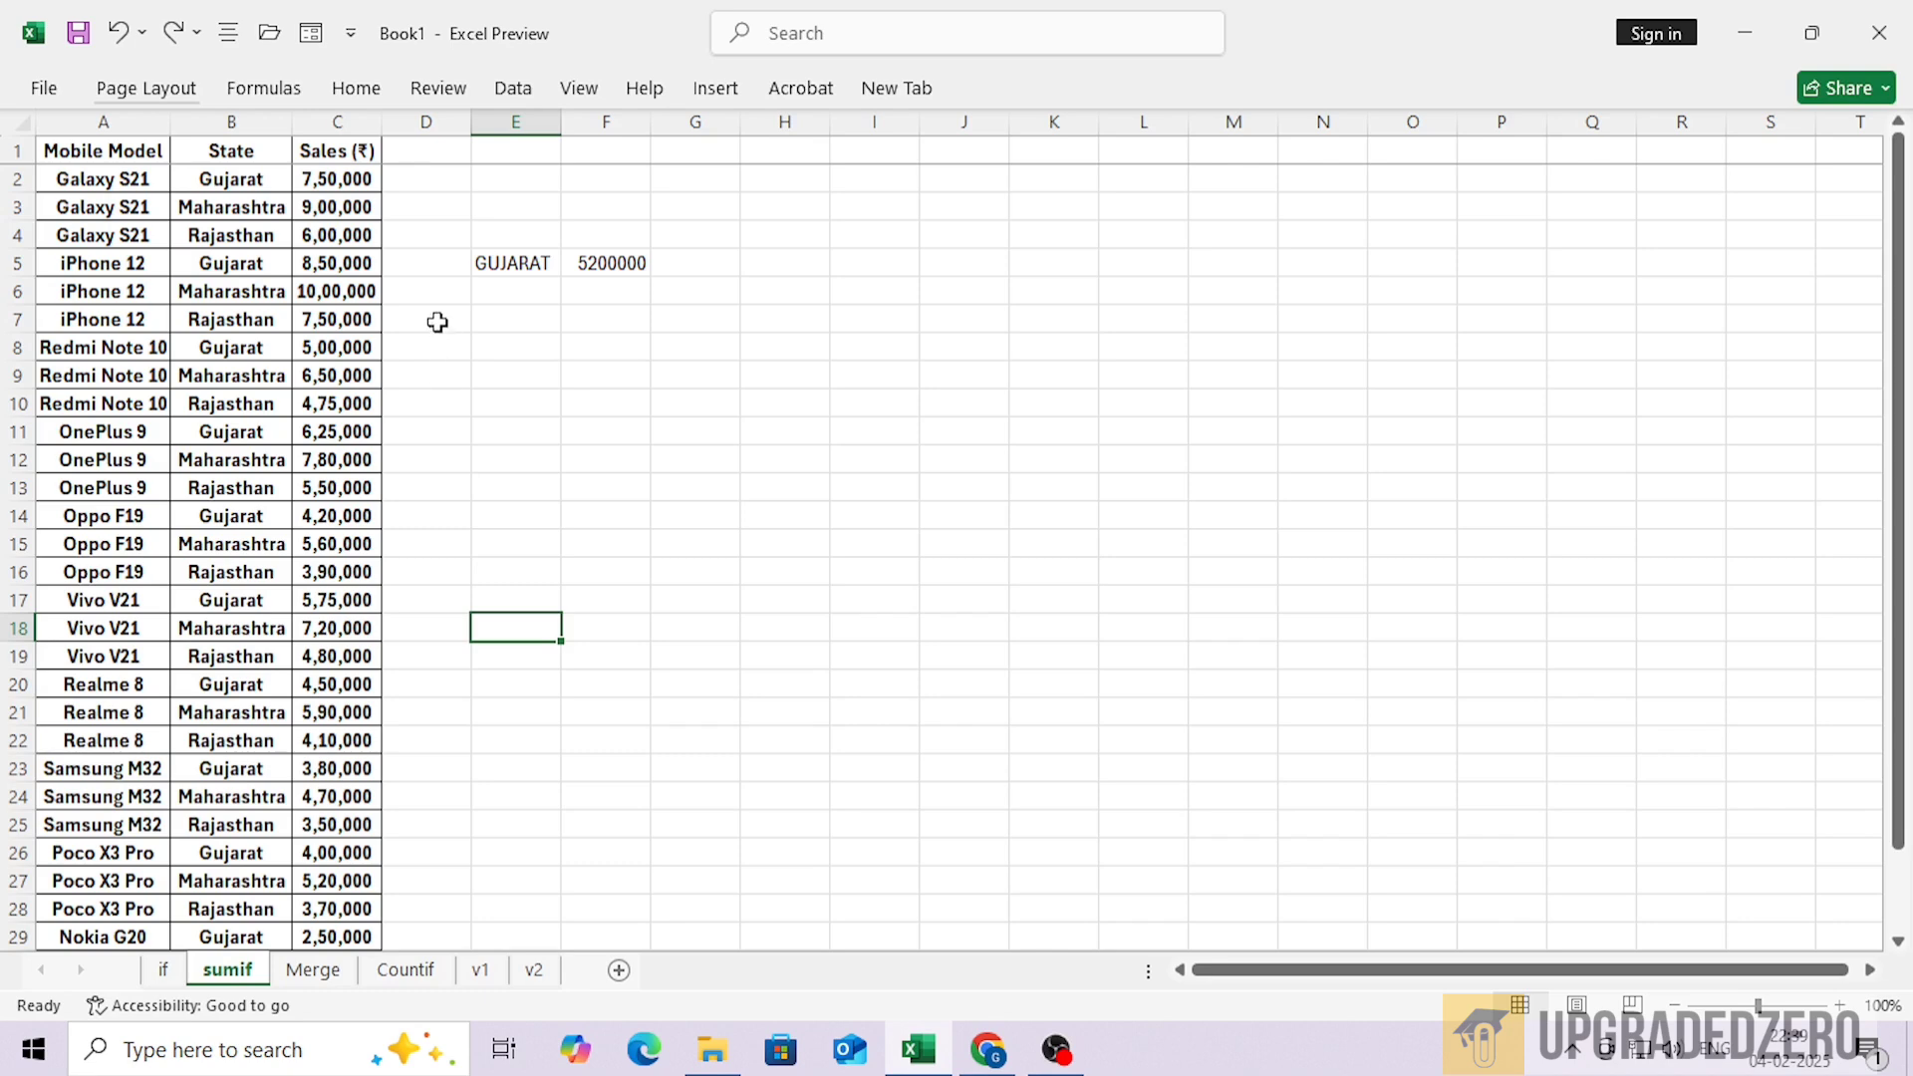
# Read the rest of ChatGPT's SUMIF answer, then return to Excel and look at the Merge sheet
pyautogui.hotkey('alt', 'Tab')
pyautogui.scroll(-5, 809, 582)
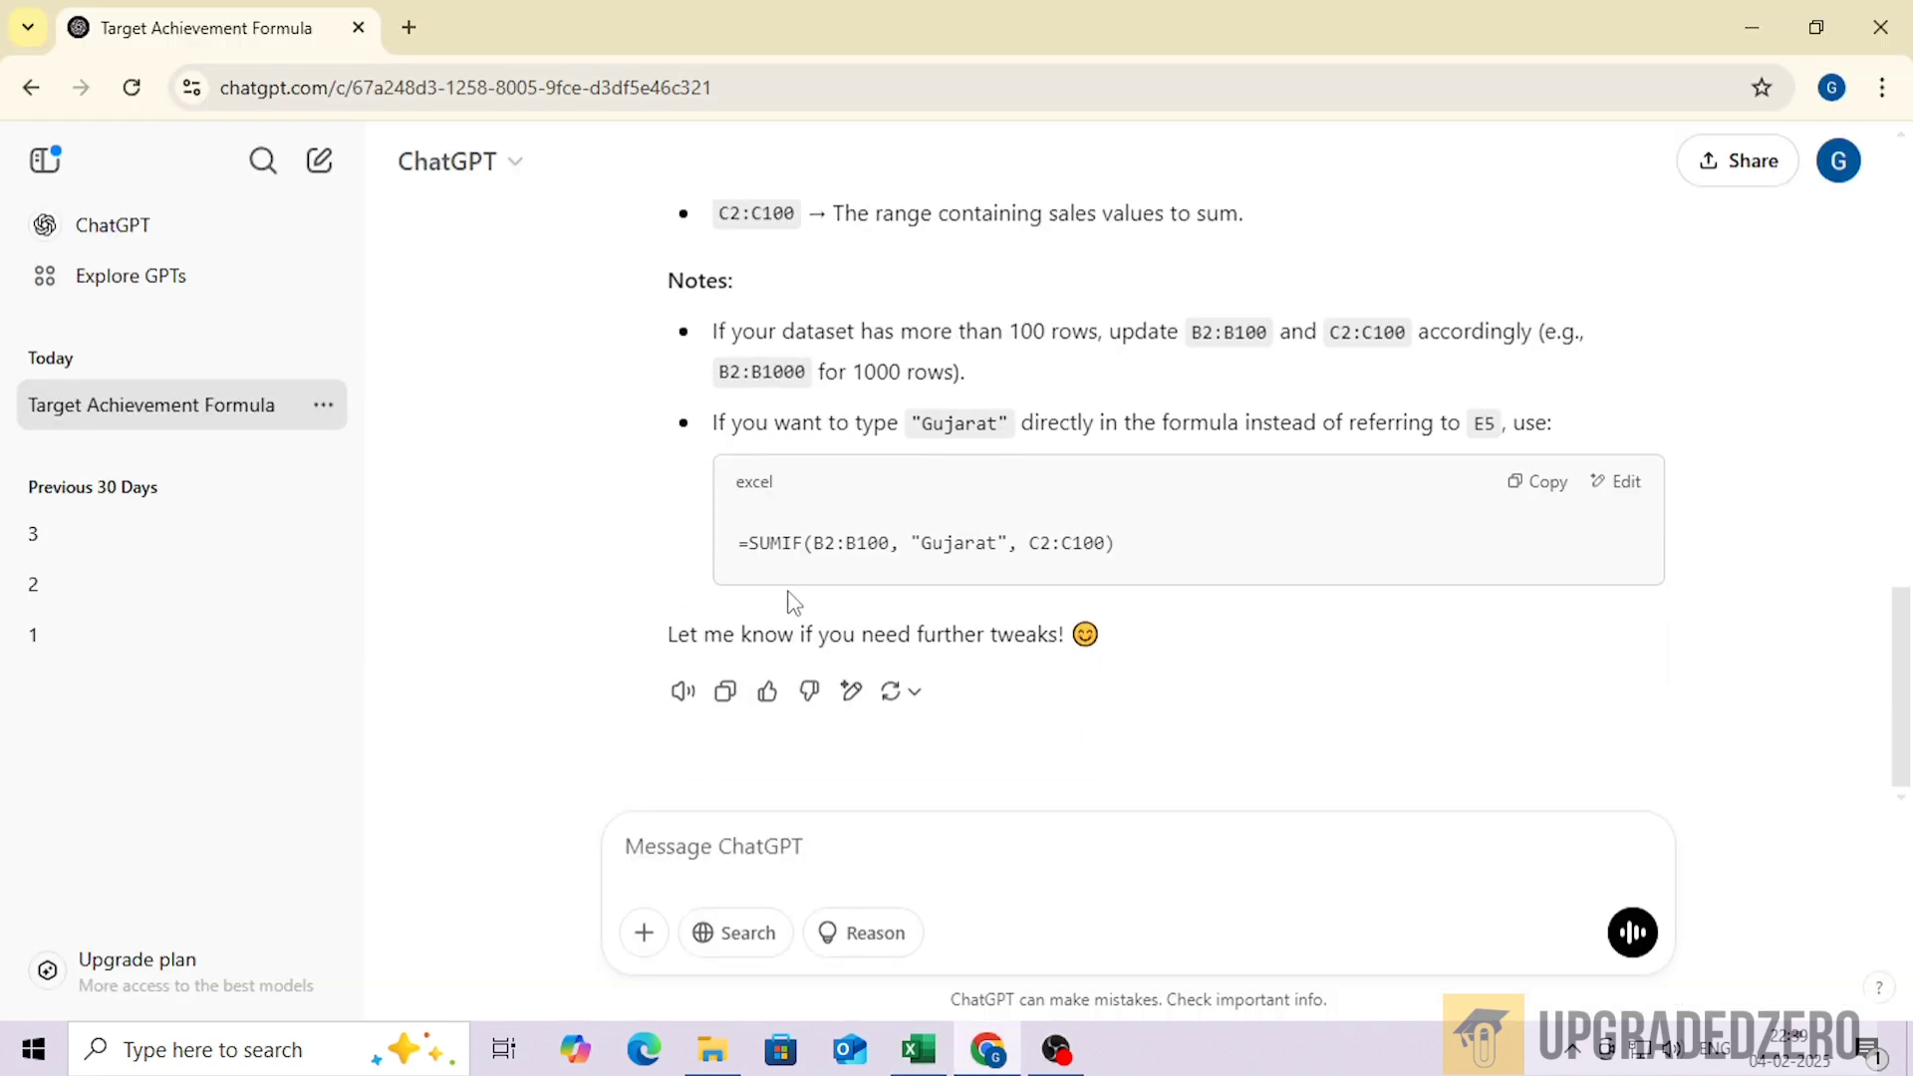
pyautogui.hotkey('alt', 'Tab')
pyautogui.click(312, 969)
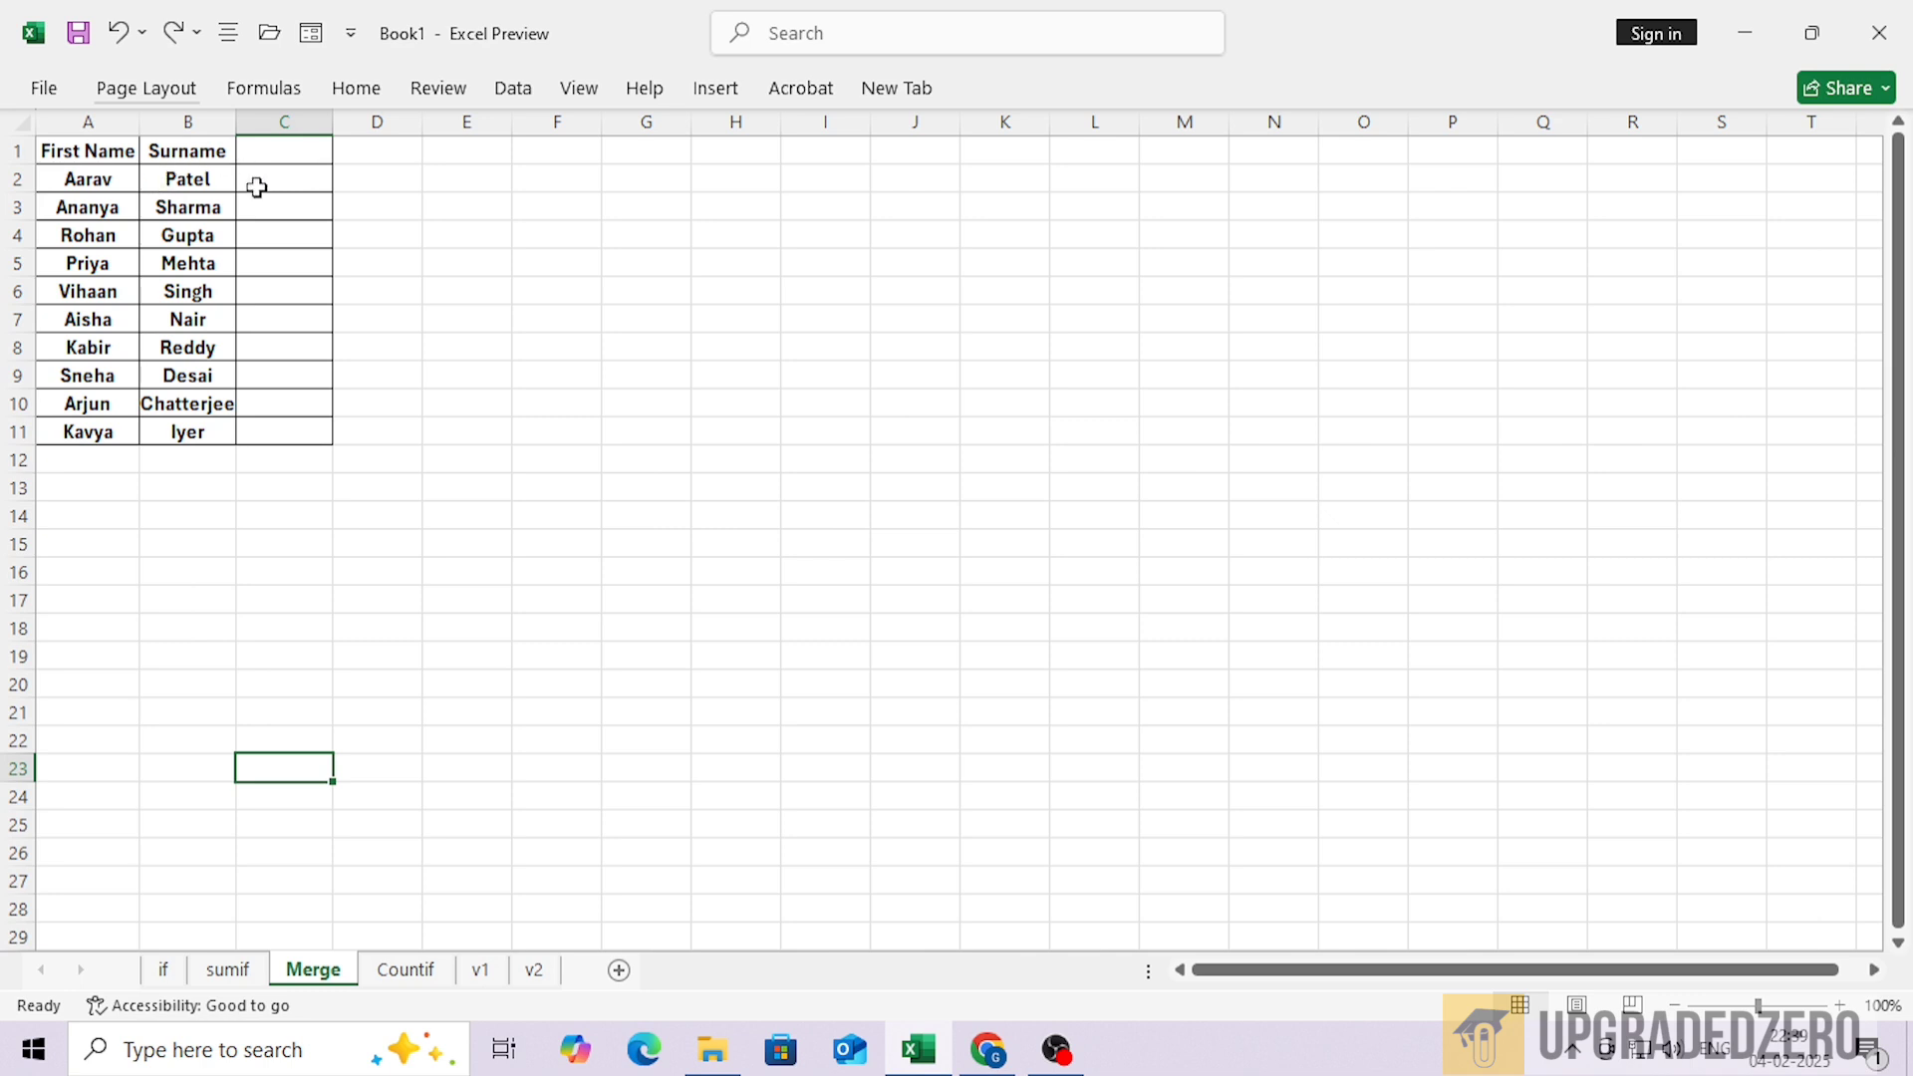
# Switch to ChatGPT and start a new prompt with "HAVE NEW SHEET 2 COLUMNS : NAME AND SURNAME"
pyautogui.hotkey('alt', 'Tab')
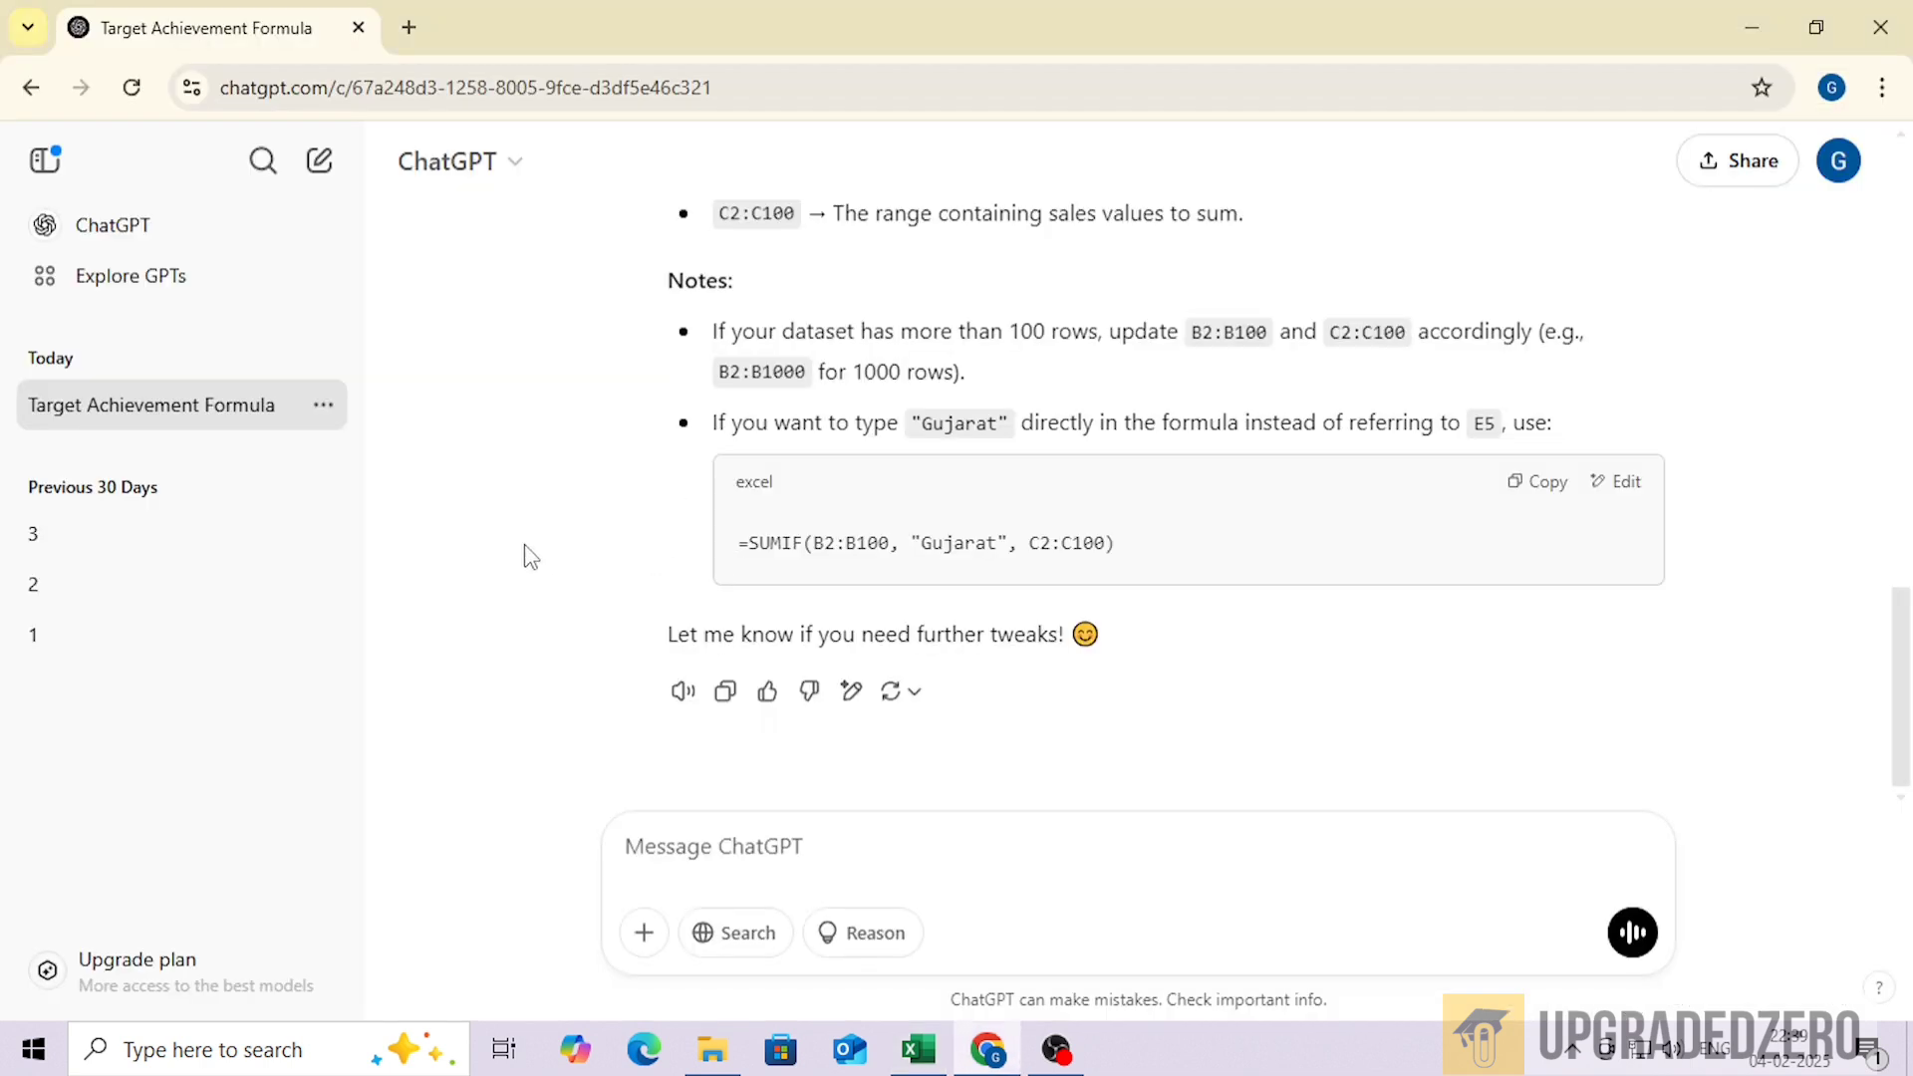
pyautogui.click(727, 835)
pyautogui.write('HAV')
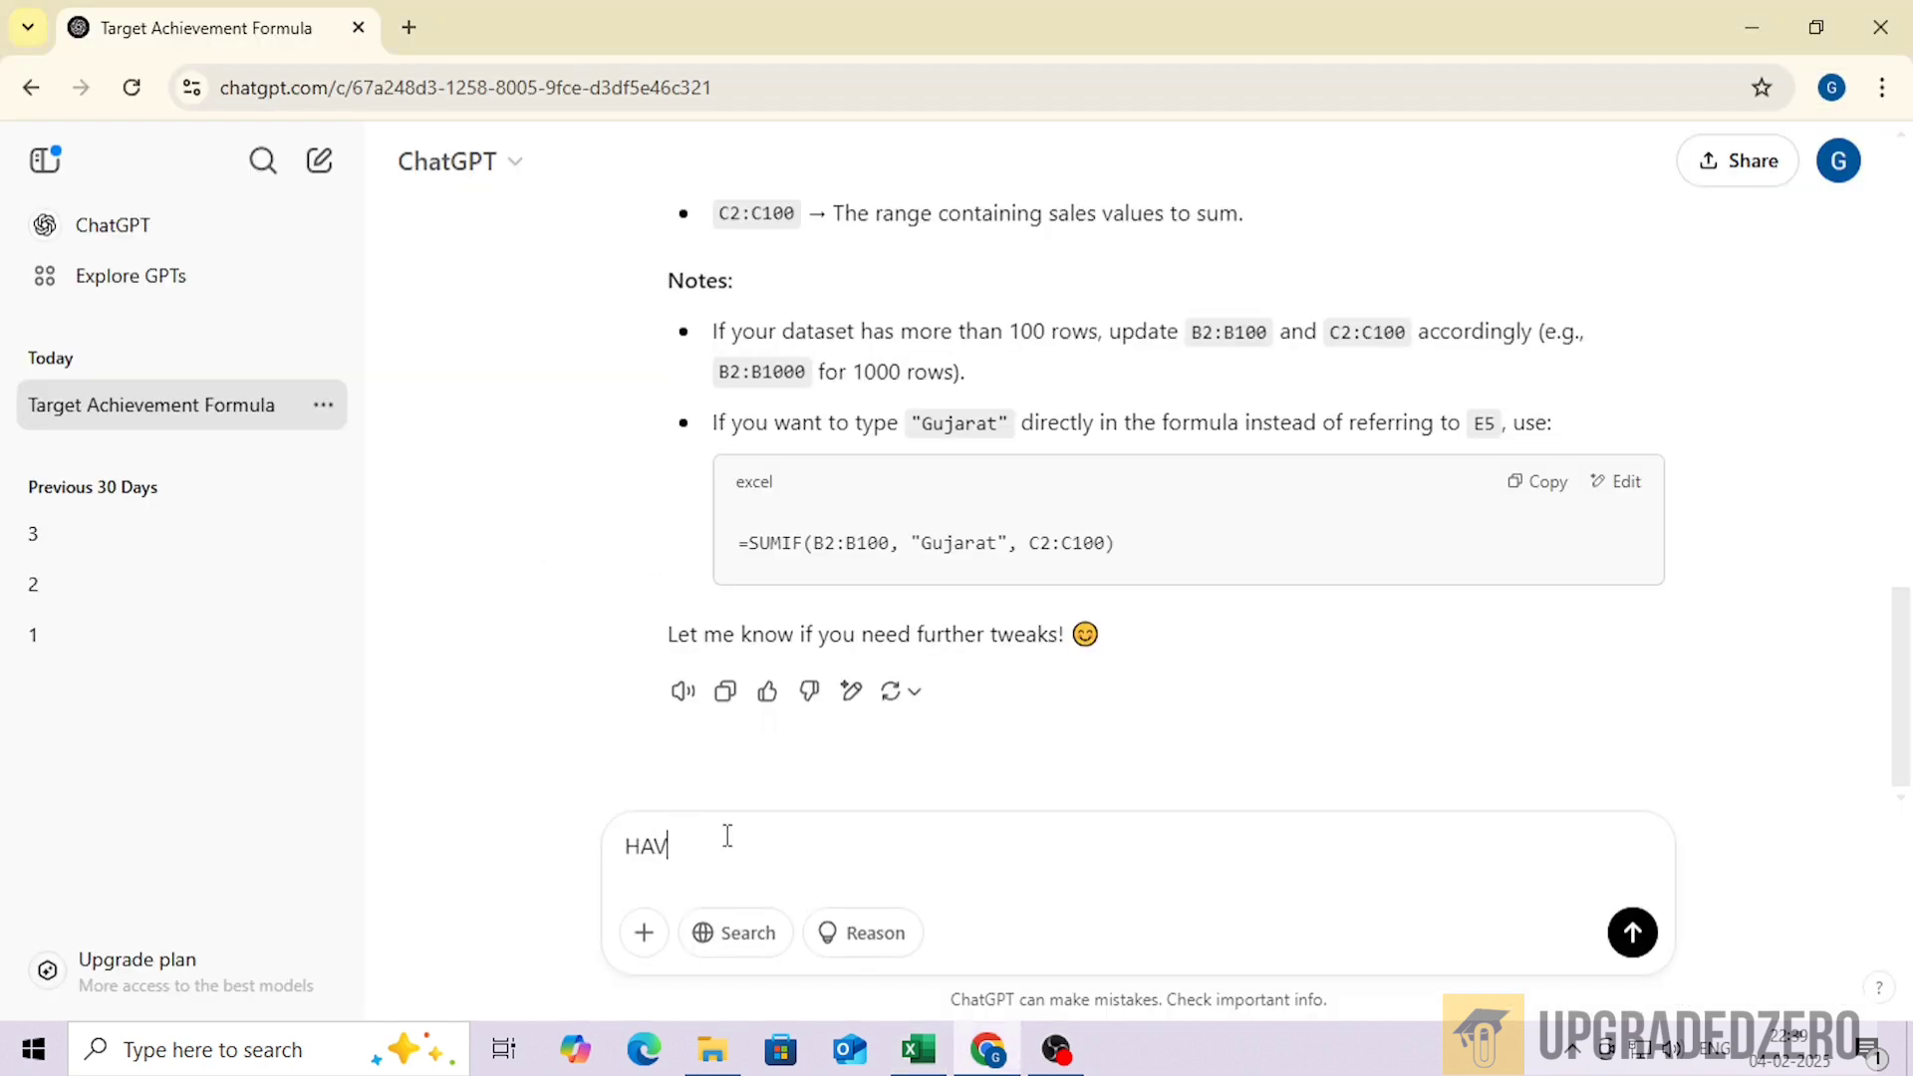
pyautogui.write('E NEW SHEET 3 COLU')
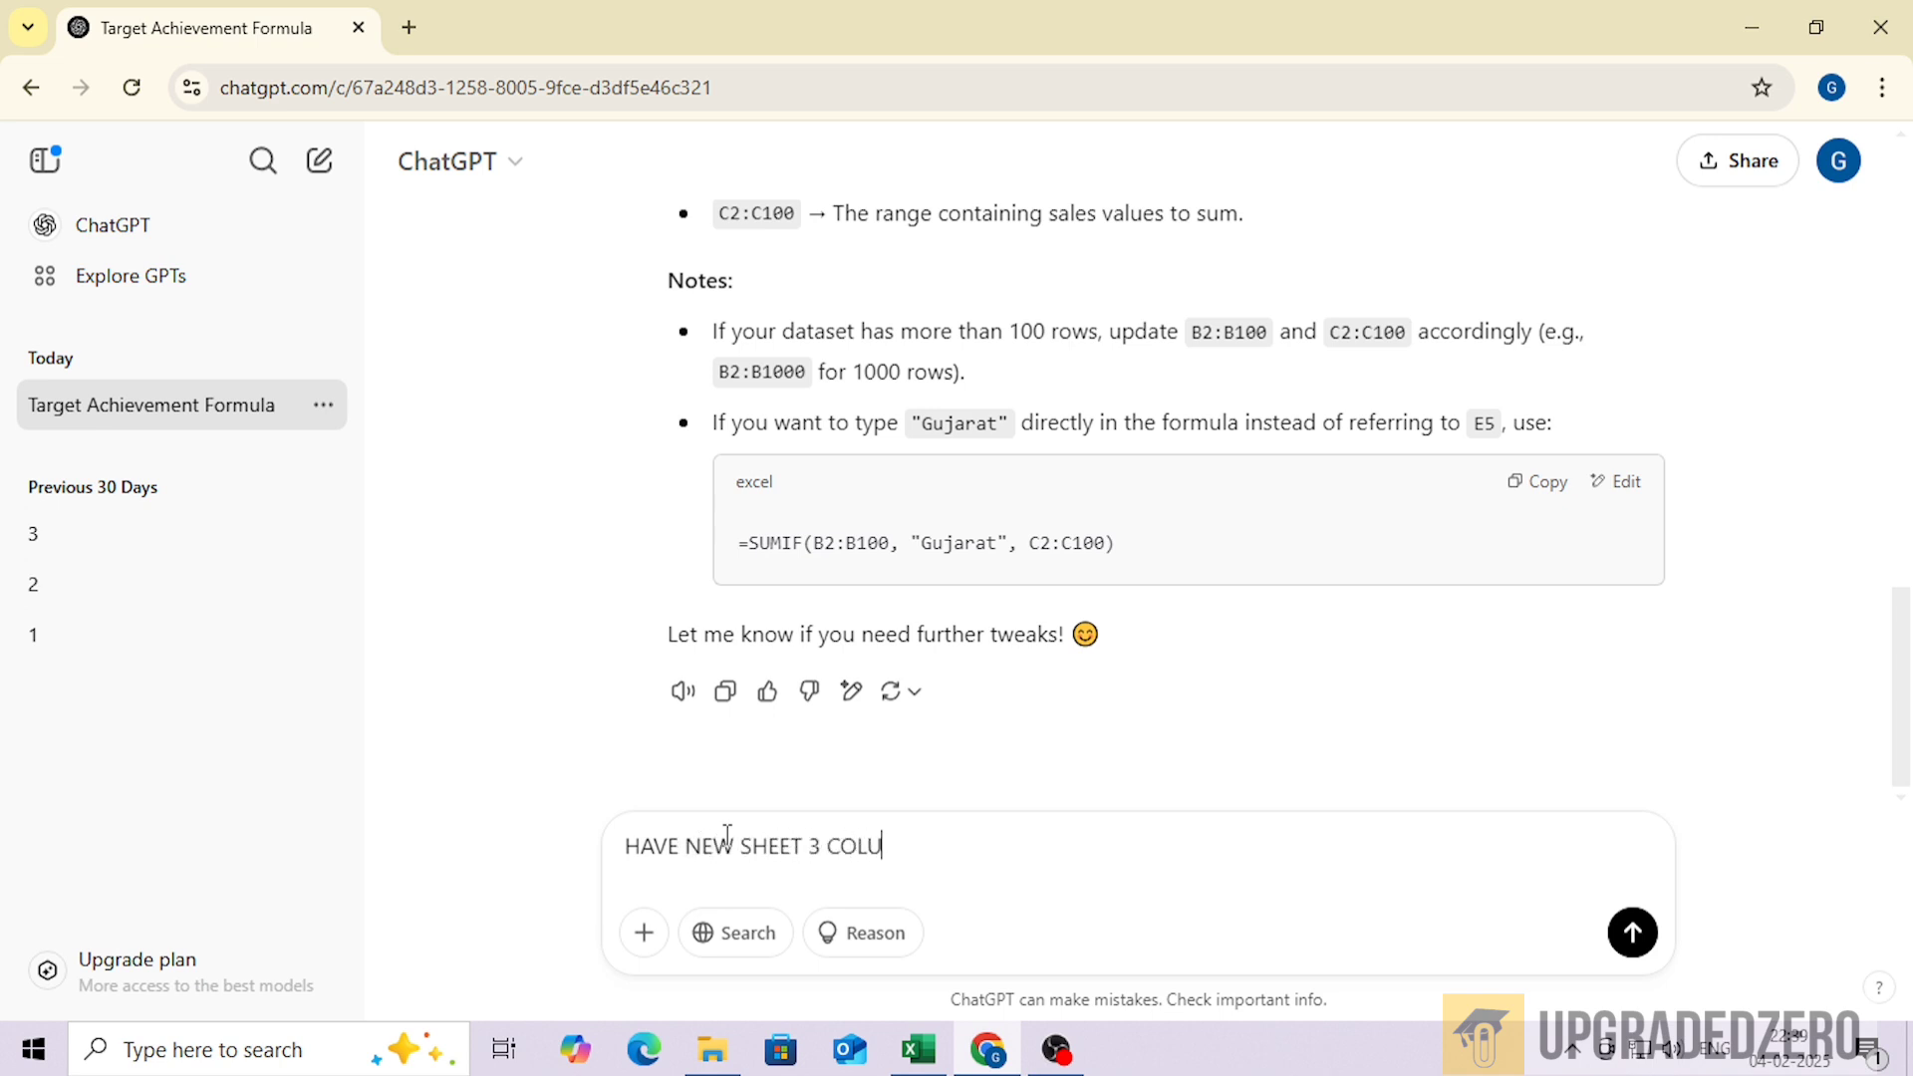
pyautogui.press('BackSpace')
pyautogui.press('BackSpace')
pyautogui.press('BackSpace')
pyautogui.press('BackSpace')
pyautogui.press('BackSpace')
pyautogui.press('BackSpace')
pyautogui.write('2 COLUMNS : NAME AND SURNAME')
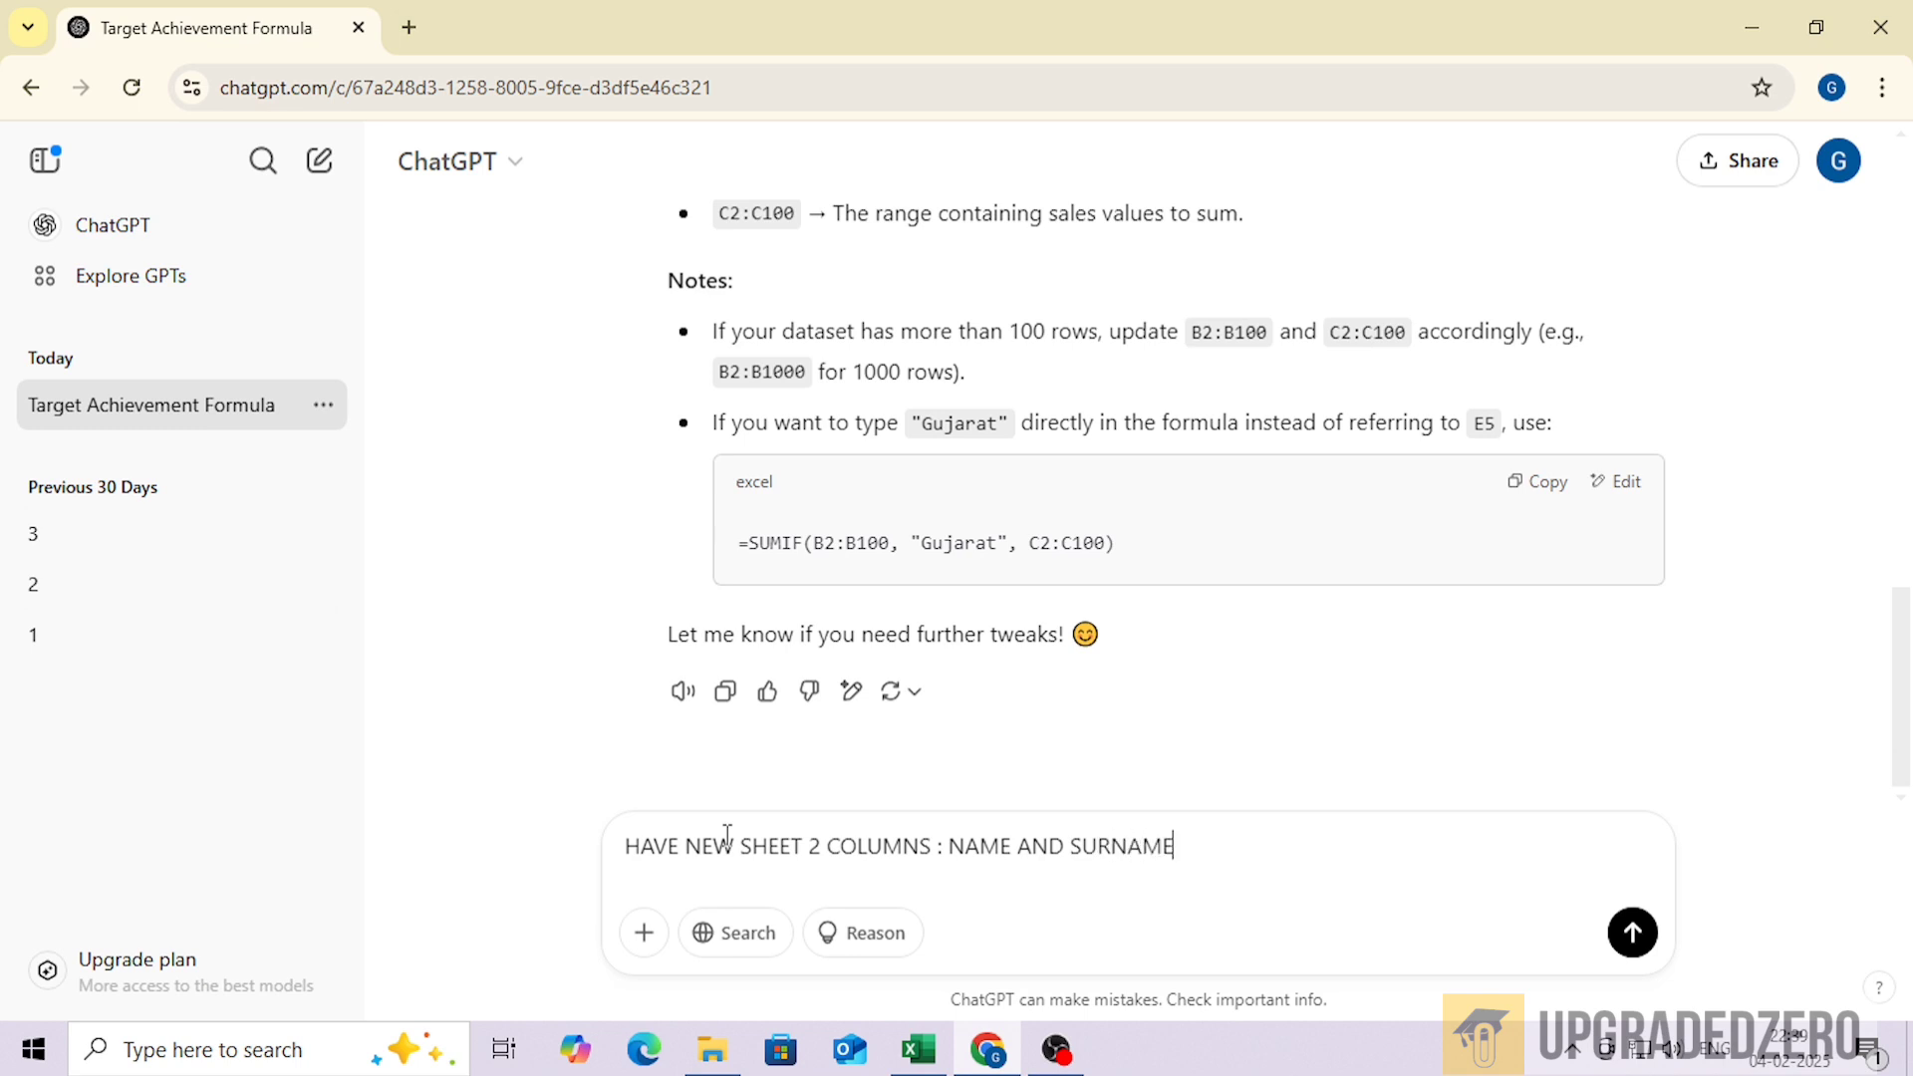
# Extend the prompt with "WANT TO MERGE WITH FUNCTION IN COLUMN C."
pyautogui.write(' WANT TO MERGE')
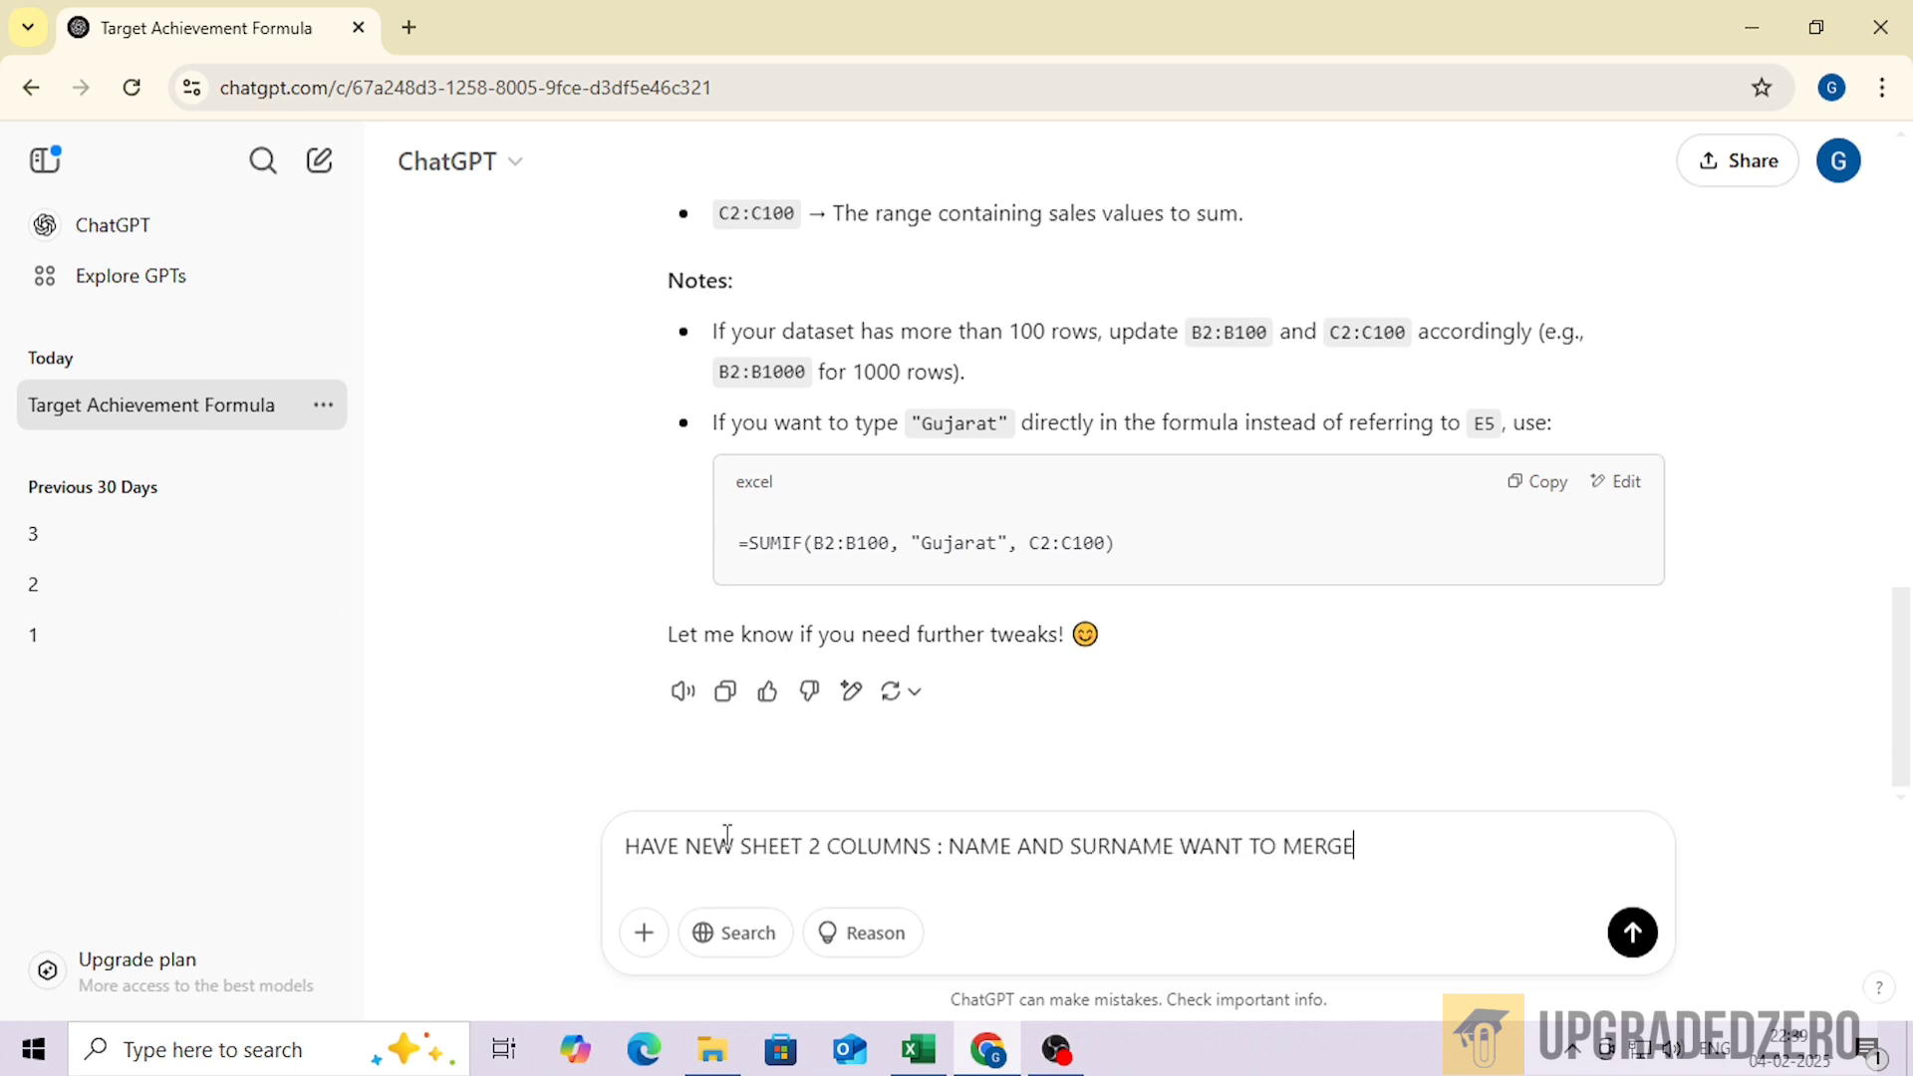
pyautogui.write(' WITH FUNCTION')
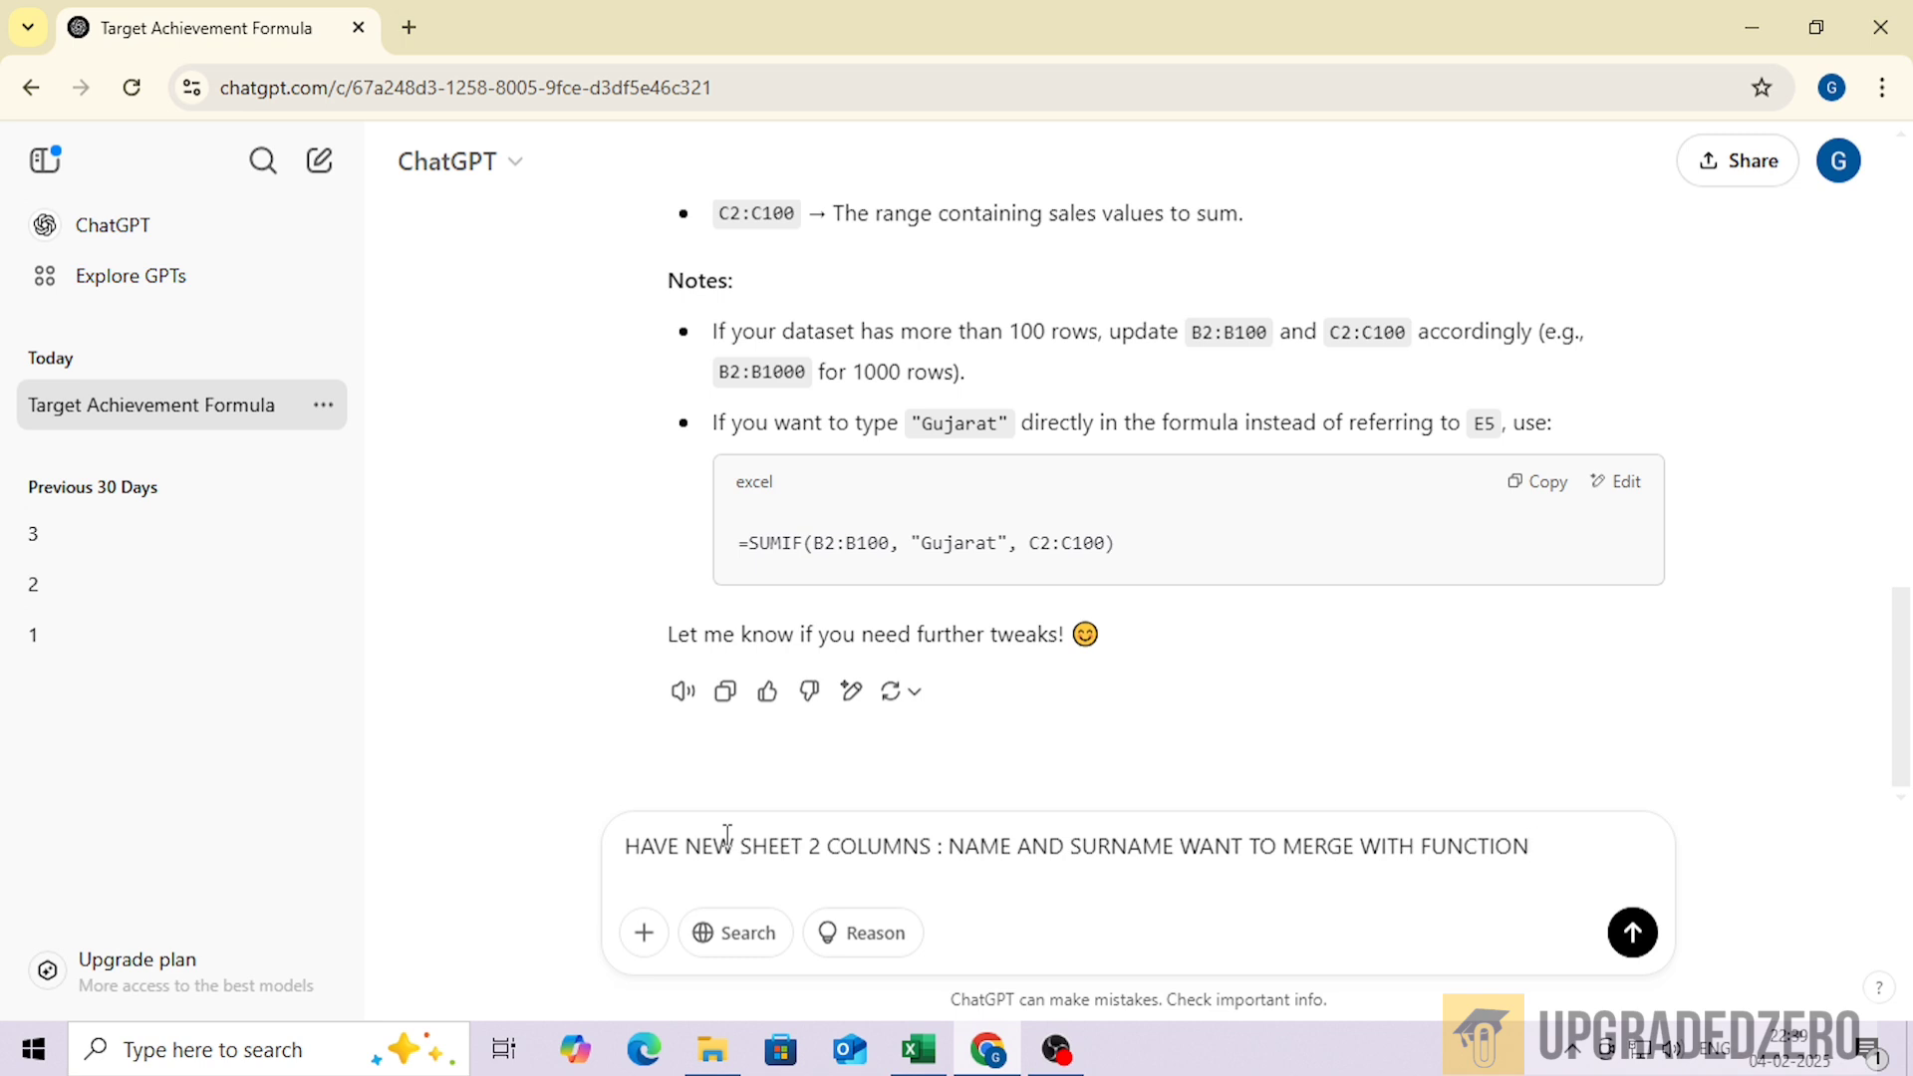
pyautogui.write(' IN COLU')
pyautogui.write('MN C.')
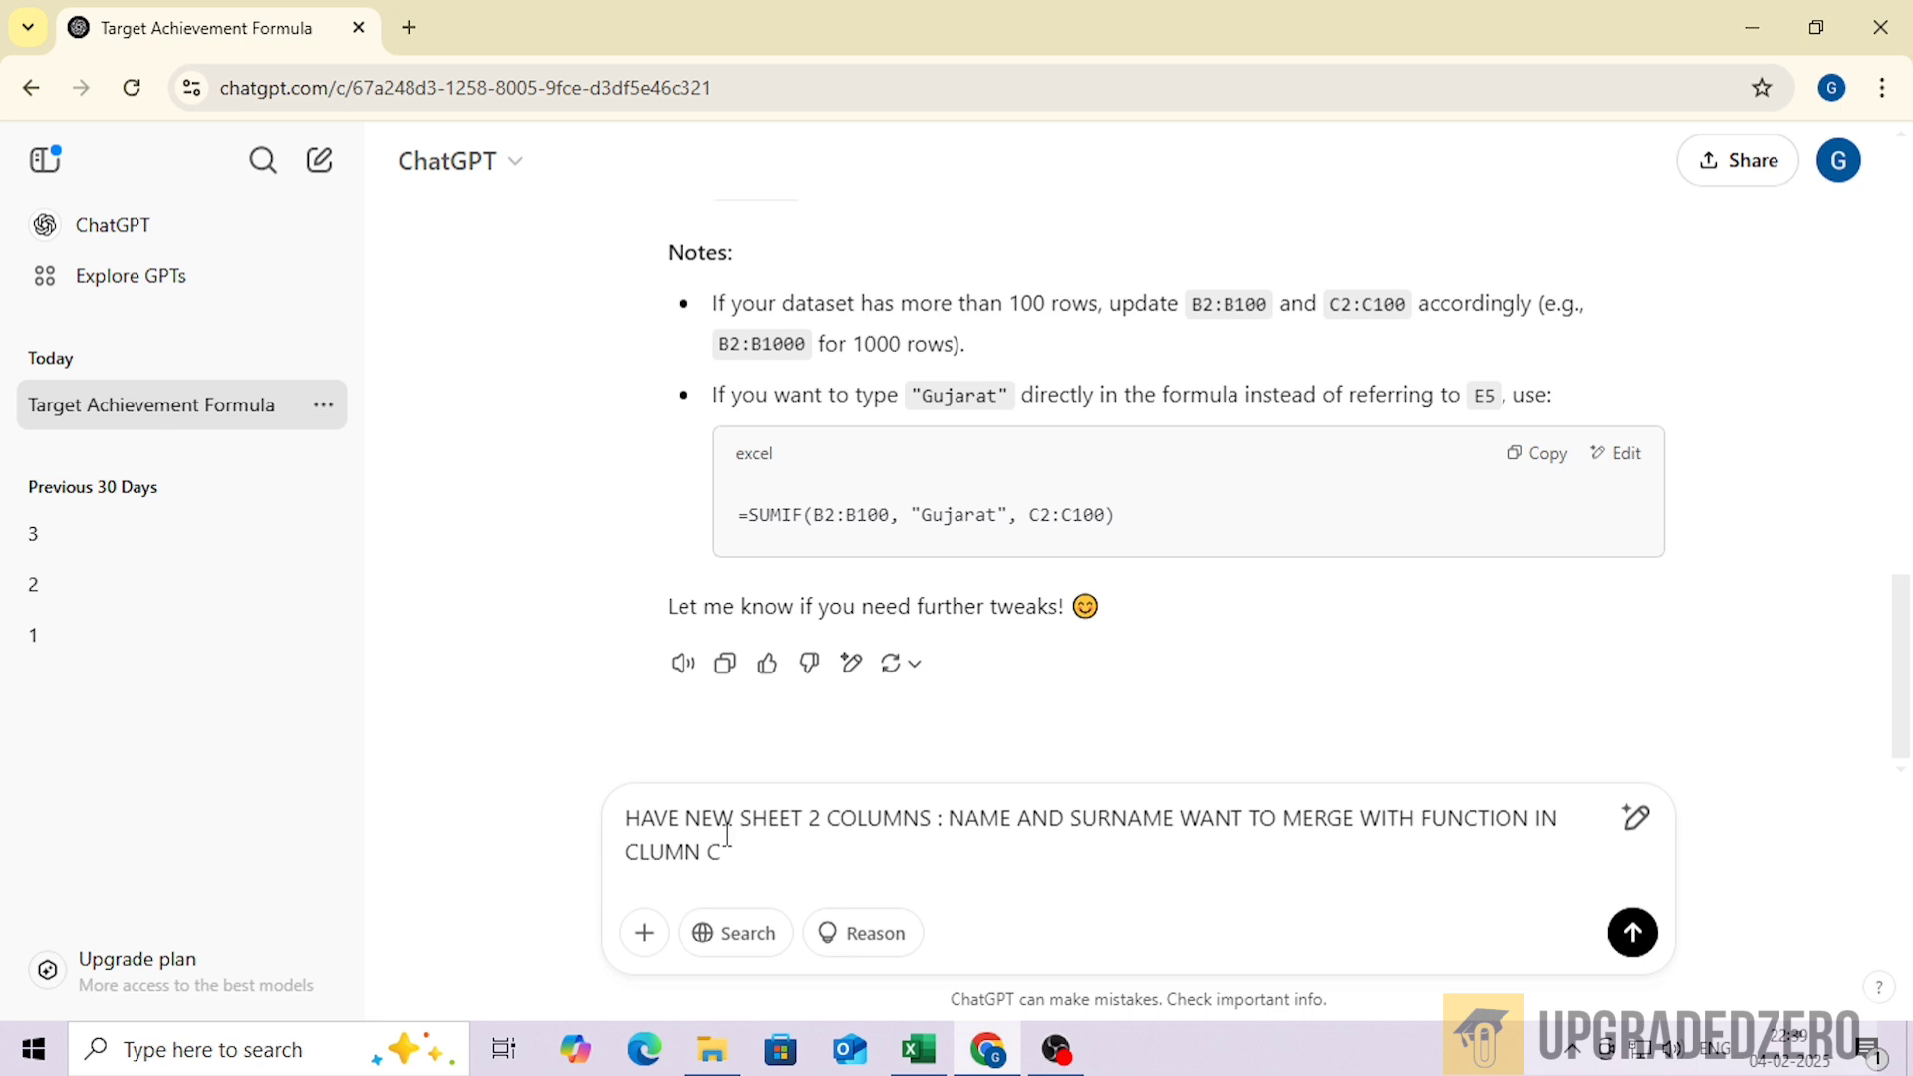
pyautogui.click(635, 852)
pyautogui.write('O')
pyautogui.press('End')
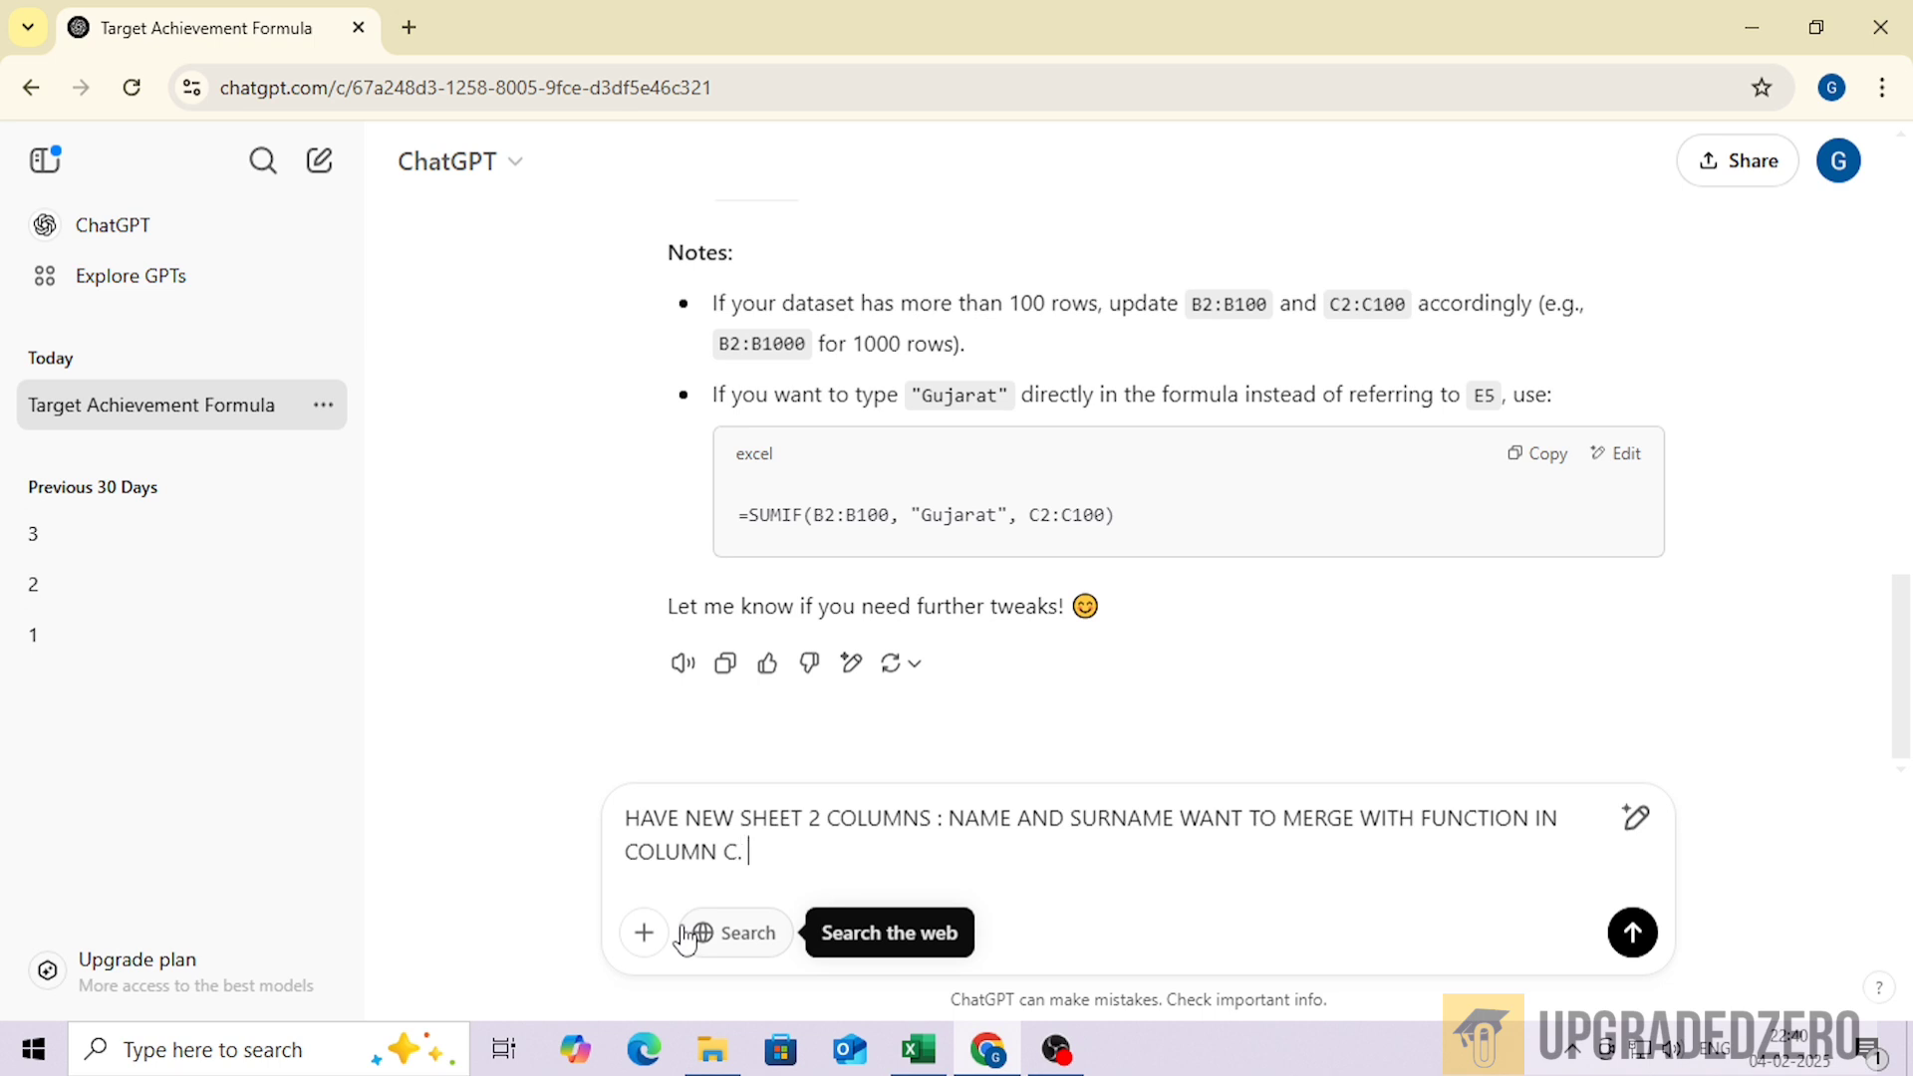
# Finish the prompt with "IGNORE EHADING GIVE ME FUNCTION" and send it to ChatGPT
pyautogui.write('IGNORE EHADING ')
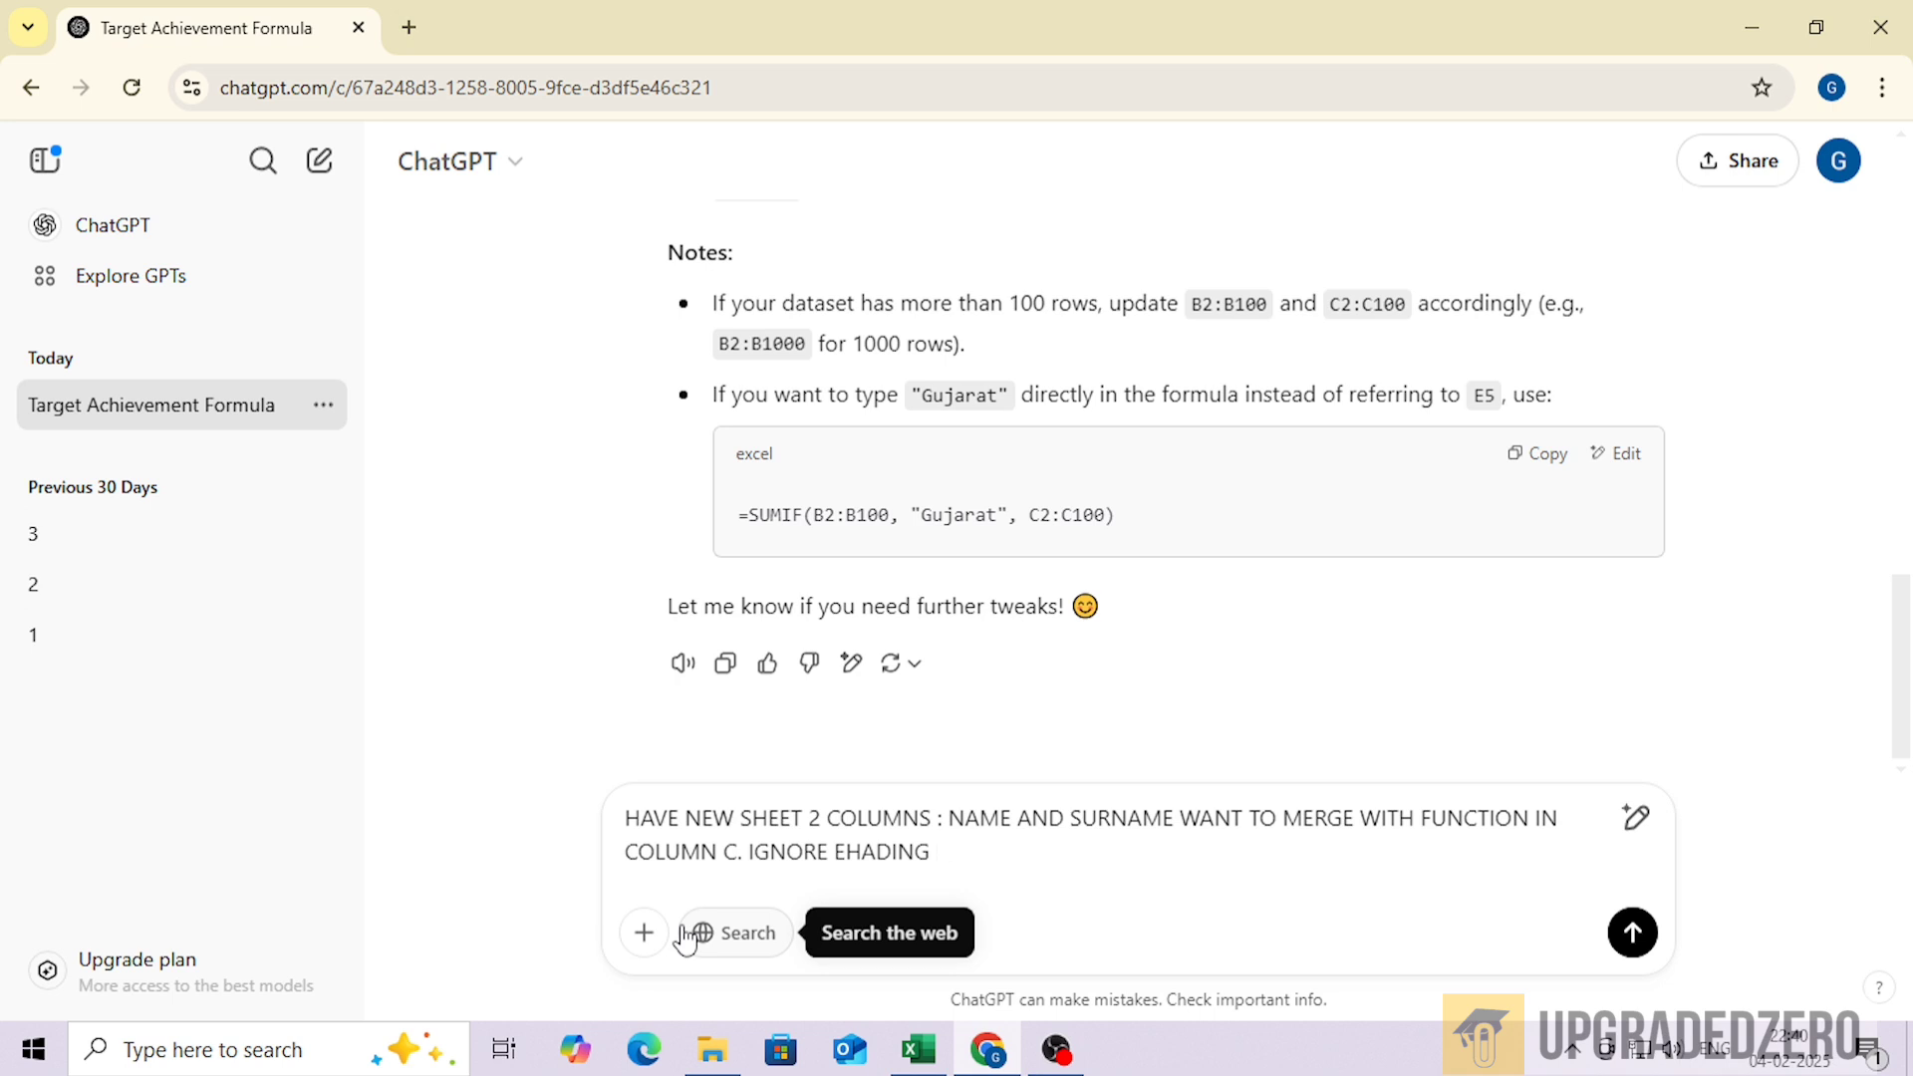
pyautogui.write('GIVE ME FUNCTION')
pyautogui.press('Return')
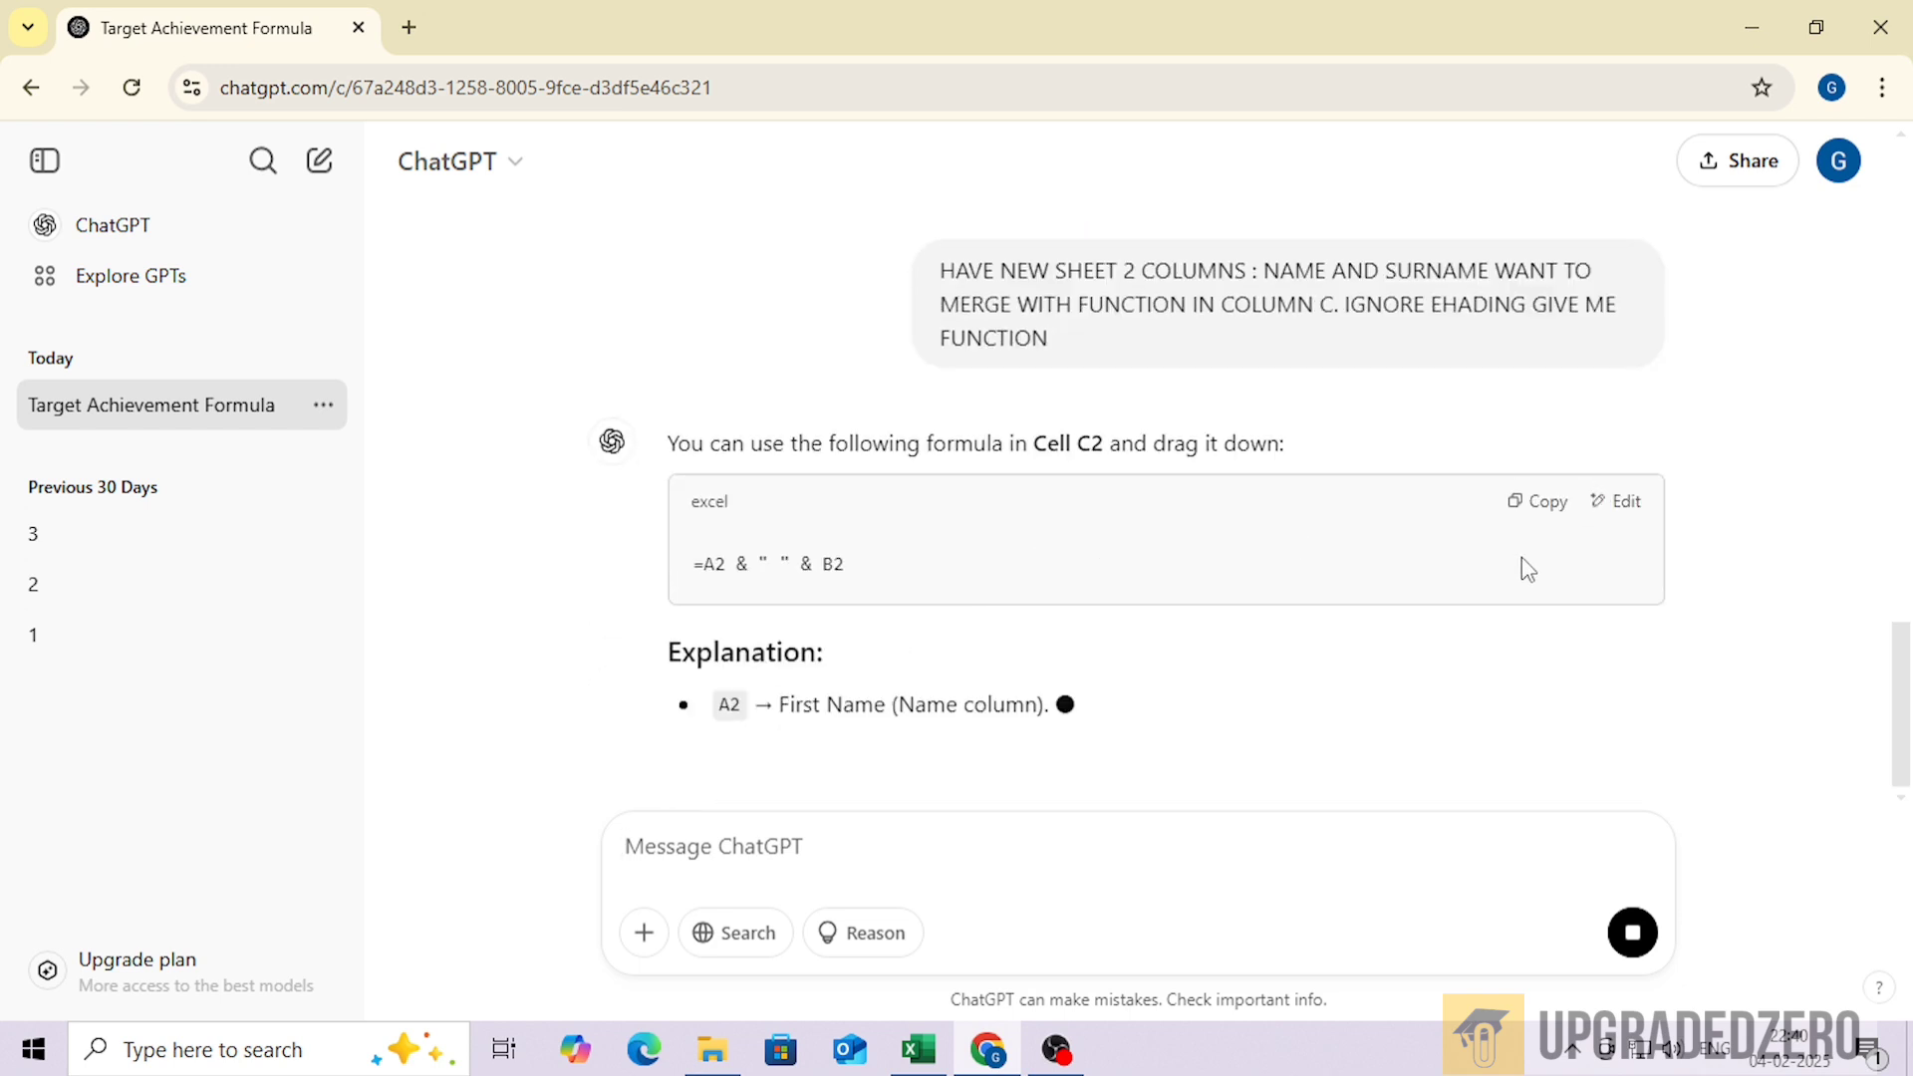
# Copy ChatGPT's formula =A2 & " " & B2, return to Excel and select cell C2 on the Merge sheet
pyautogui.click(1545, 502)
pyautogui.hotkey('alt', 'Tab')
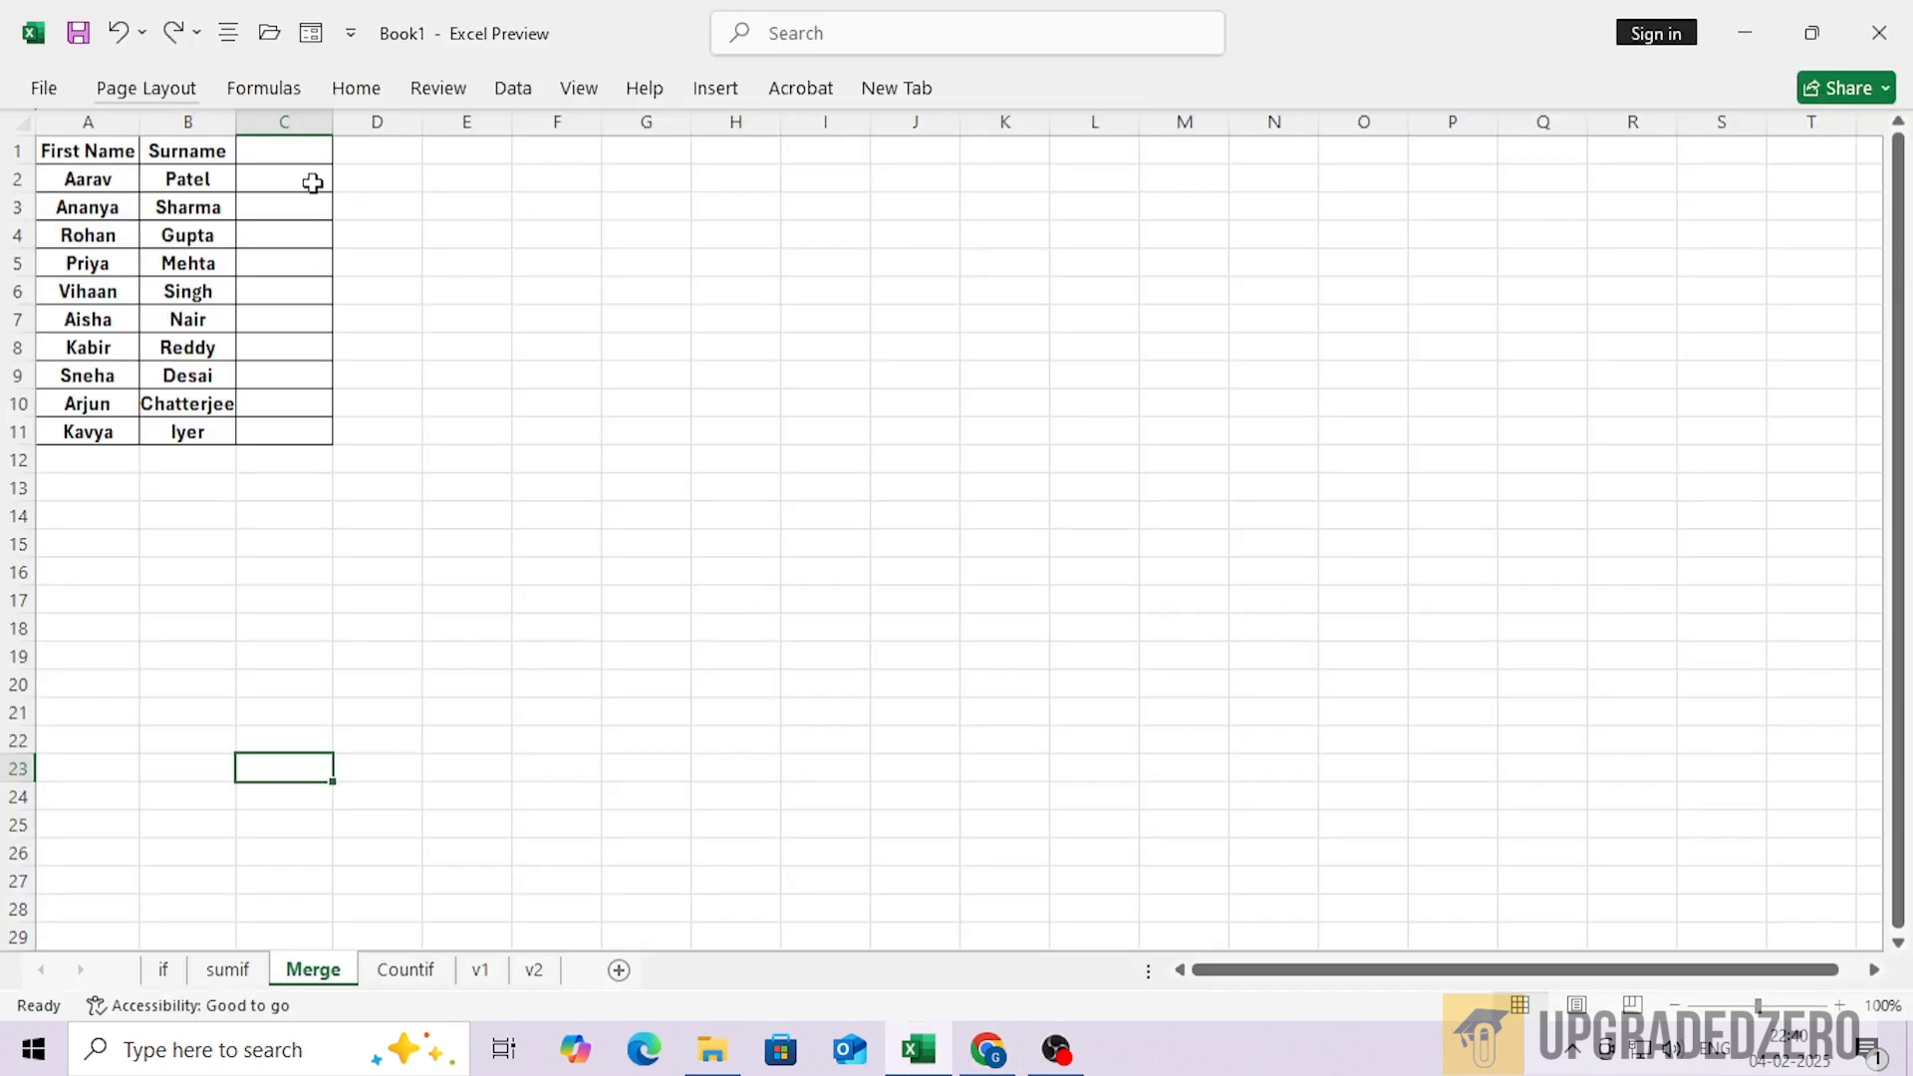
pyautogui.click(309, 184)
pyautogui.write('v')
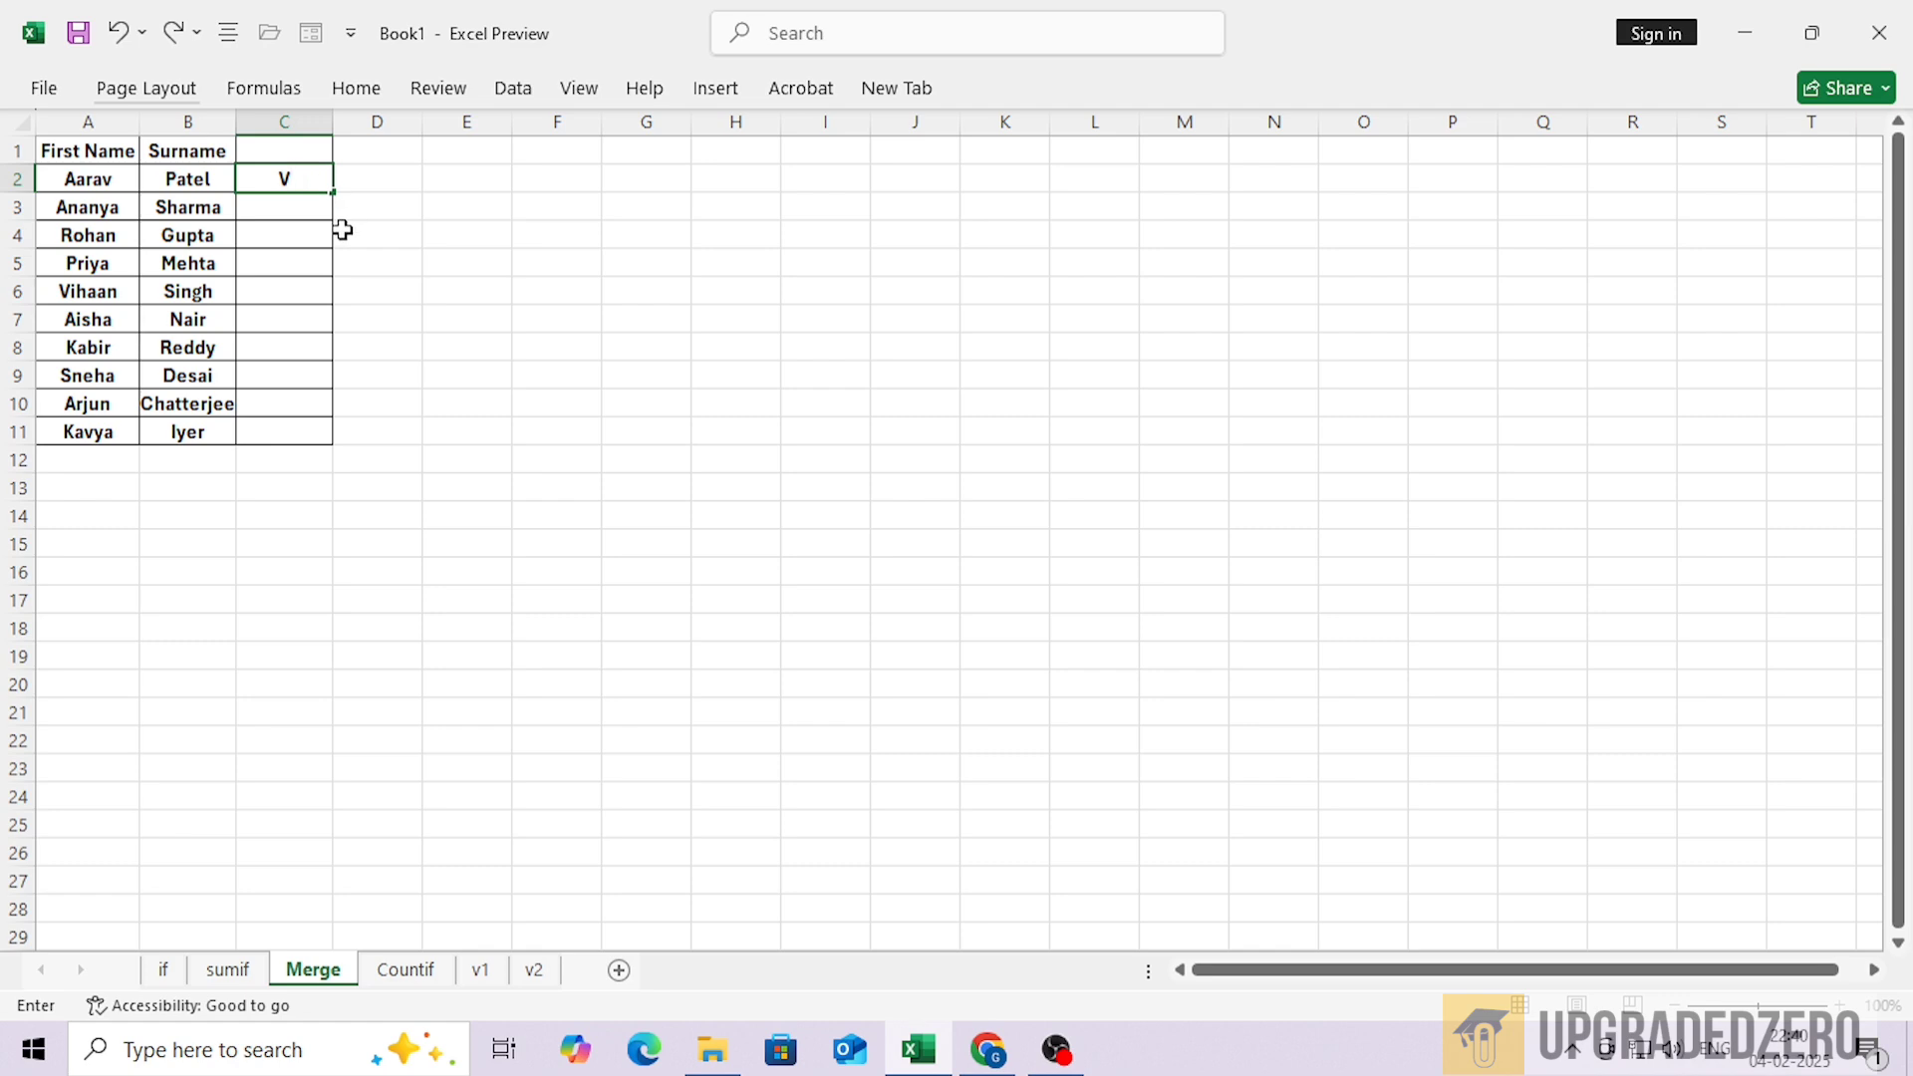
pyautogui.press('Escape')
pyautogui.hotkey('alt', 'Tab')
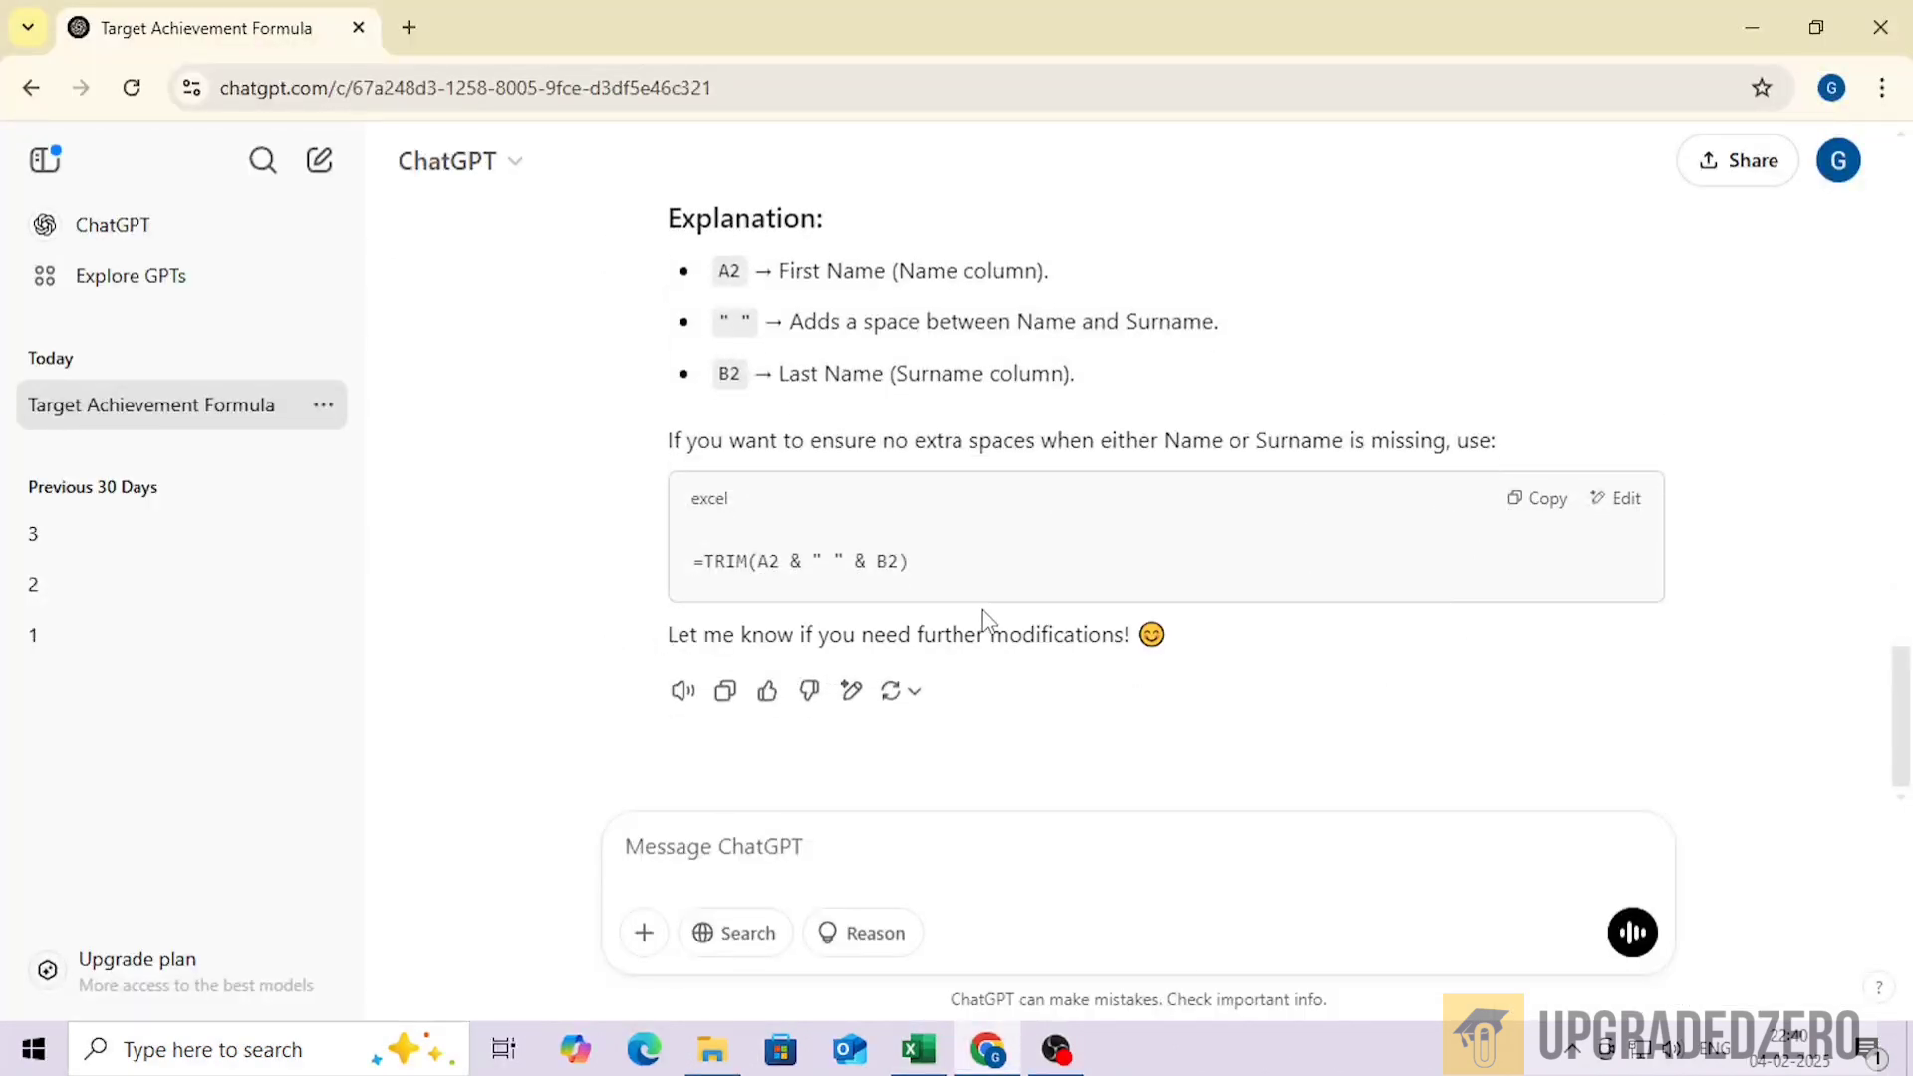
# Copy the =A2 & " " & B2 formula again, read the extra-spaces note, and paste the formula into C2 in Excel
pyautogui.scroll(6, 982, 613)
pyautogui.click(1522, 634)
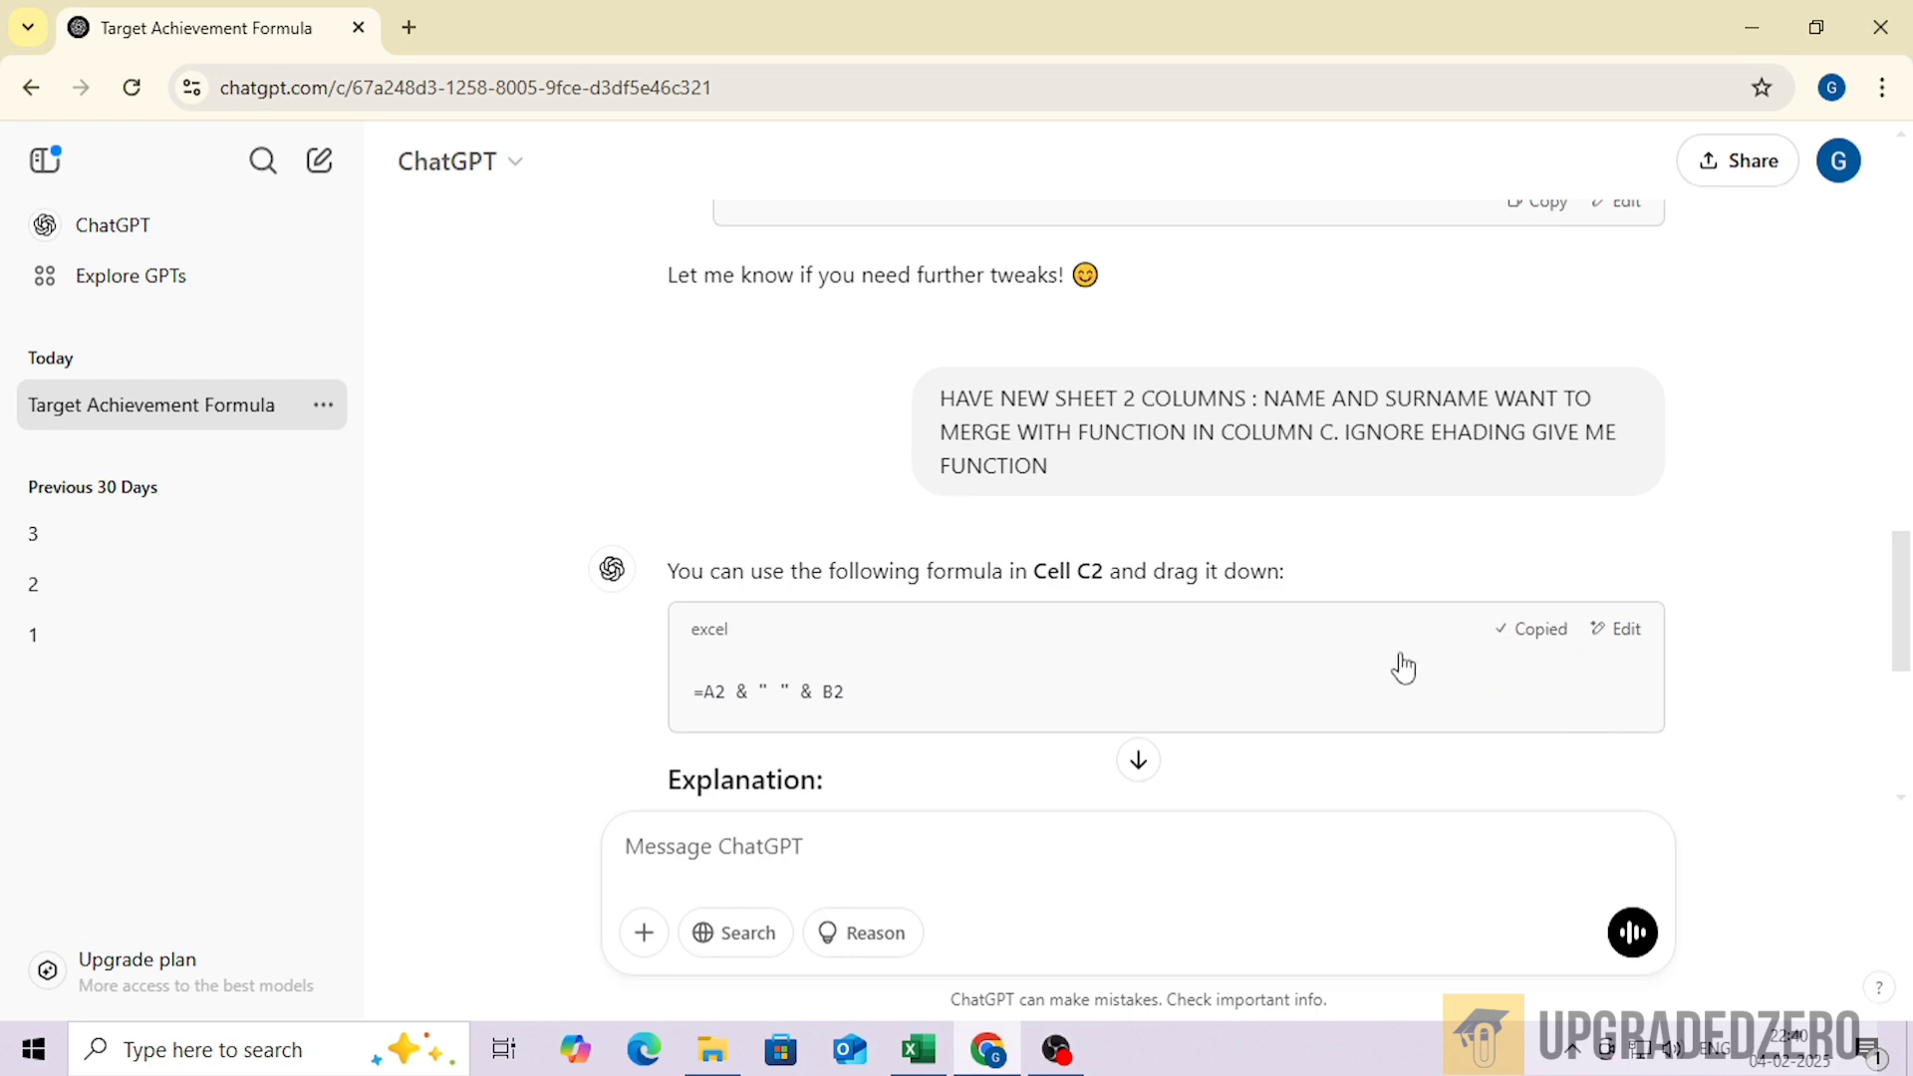
pyautogui.scroll(-4, 1052, 707)
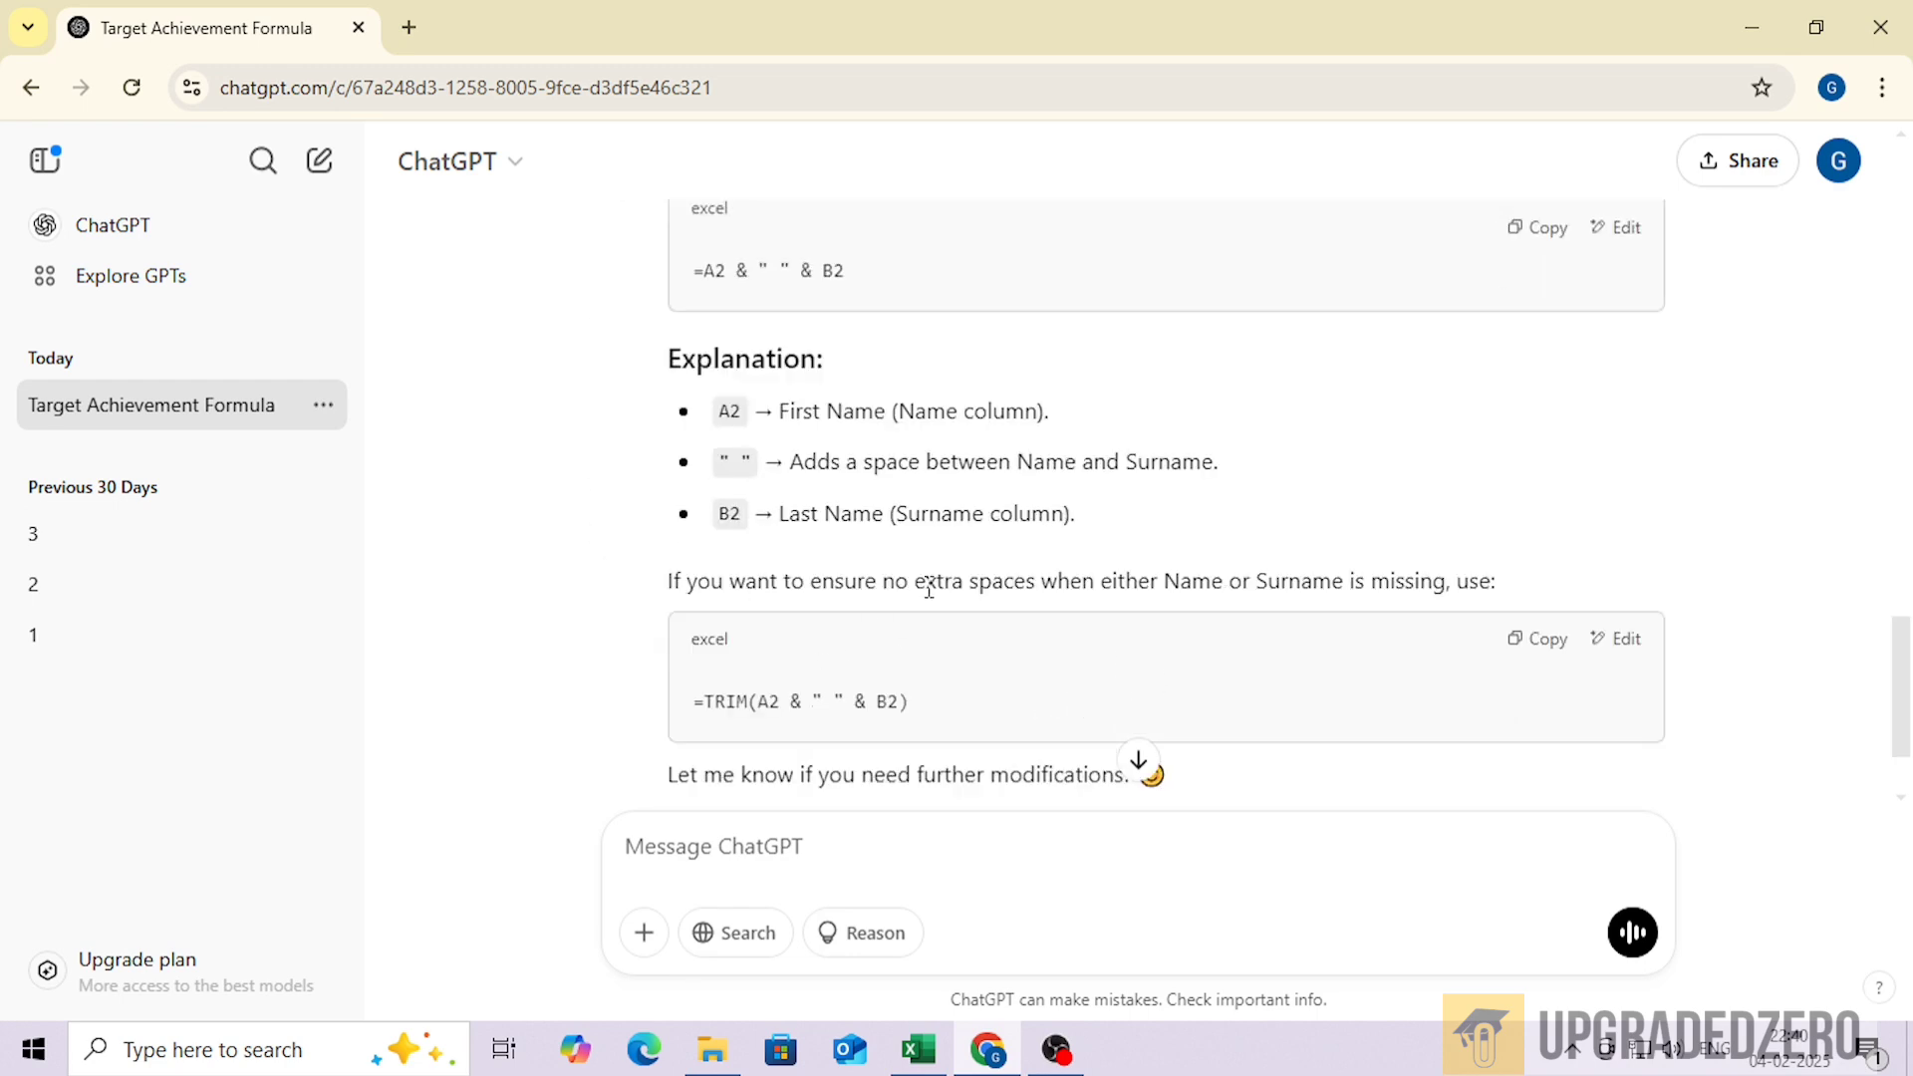
pyautogui.moveTo(951, 581); pyautogui.dragTo(1114, 581)
pyautogui.hotkey('alt', 'Tab')
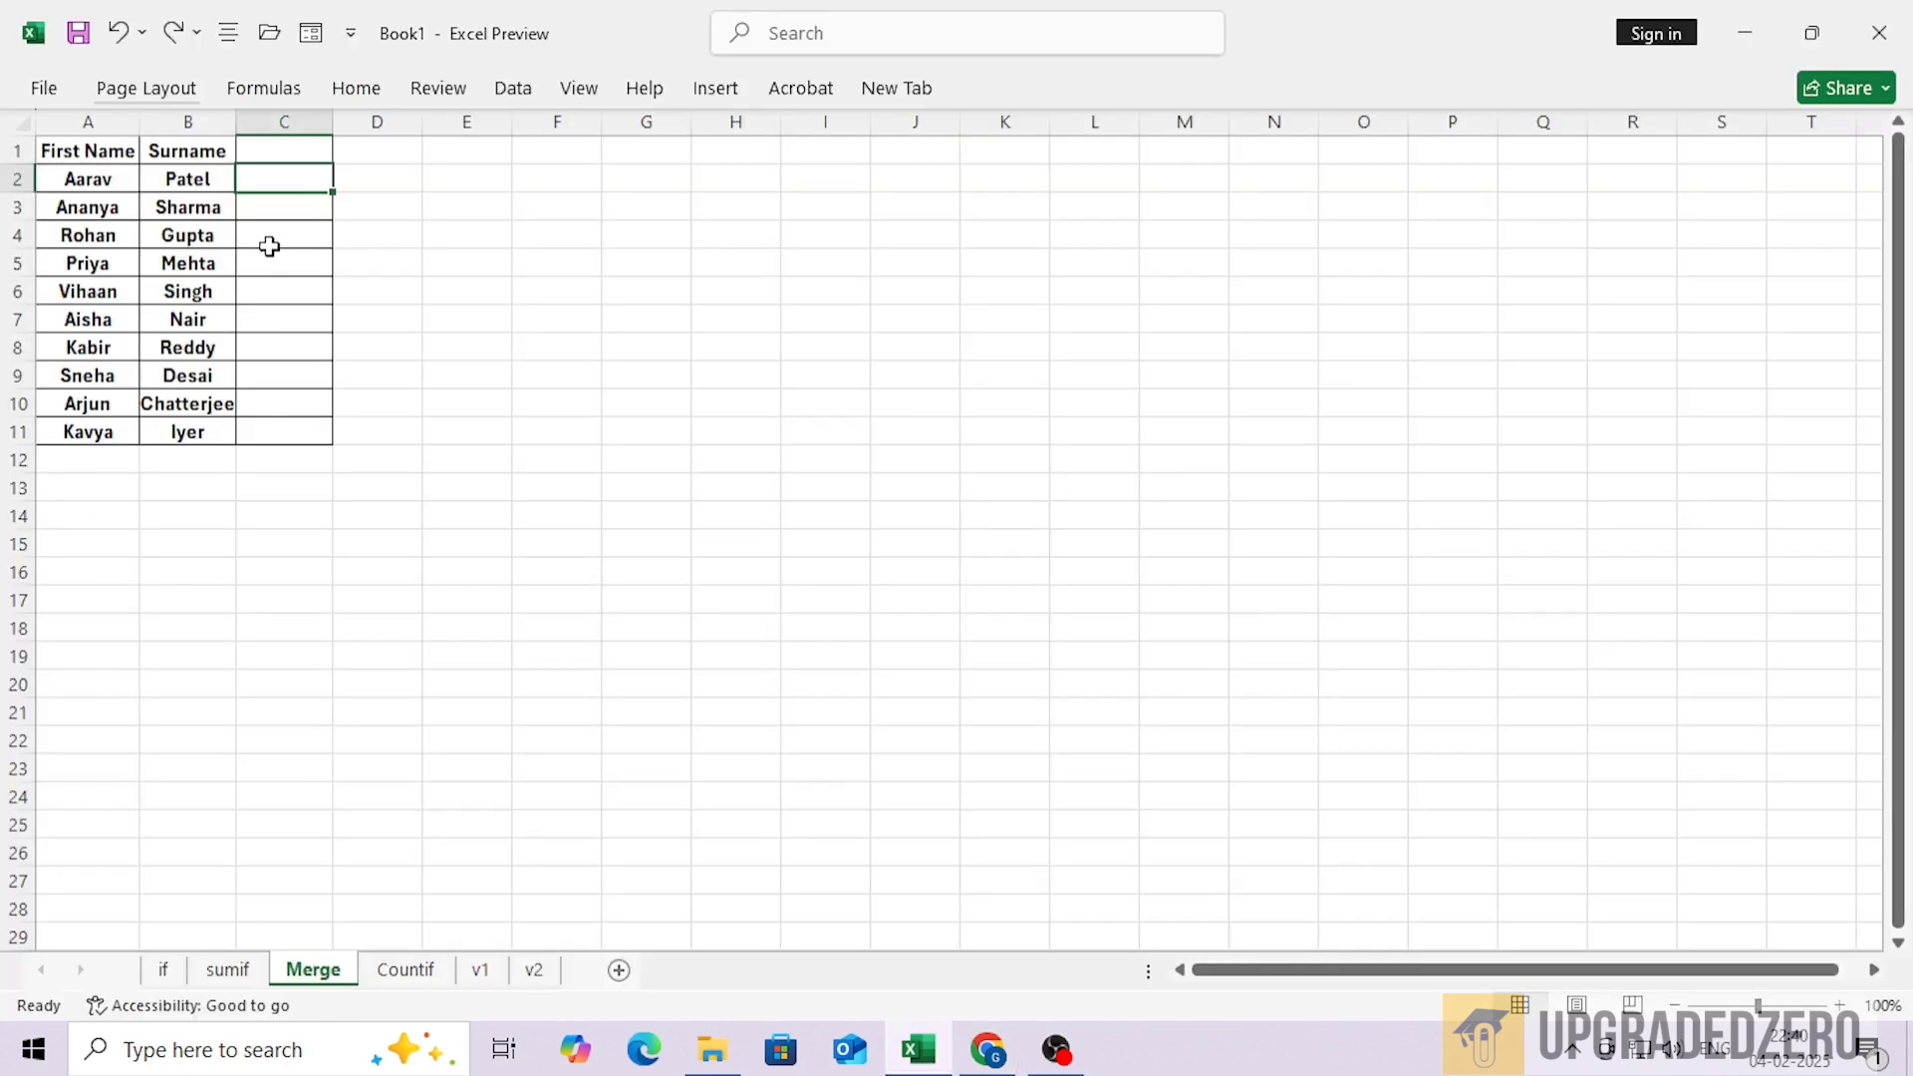
pyautogui.hotkey('ctrl', 'v')
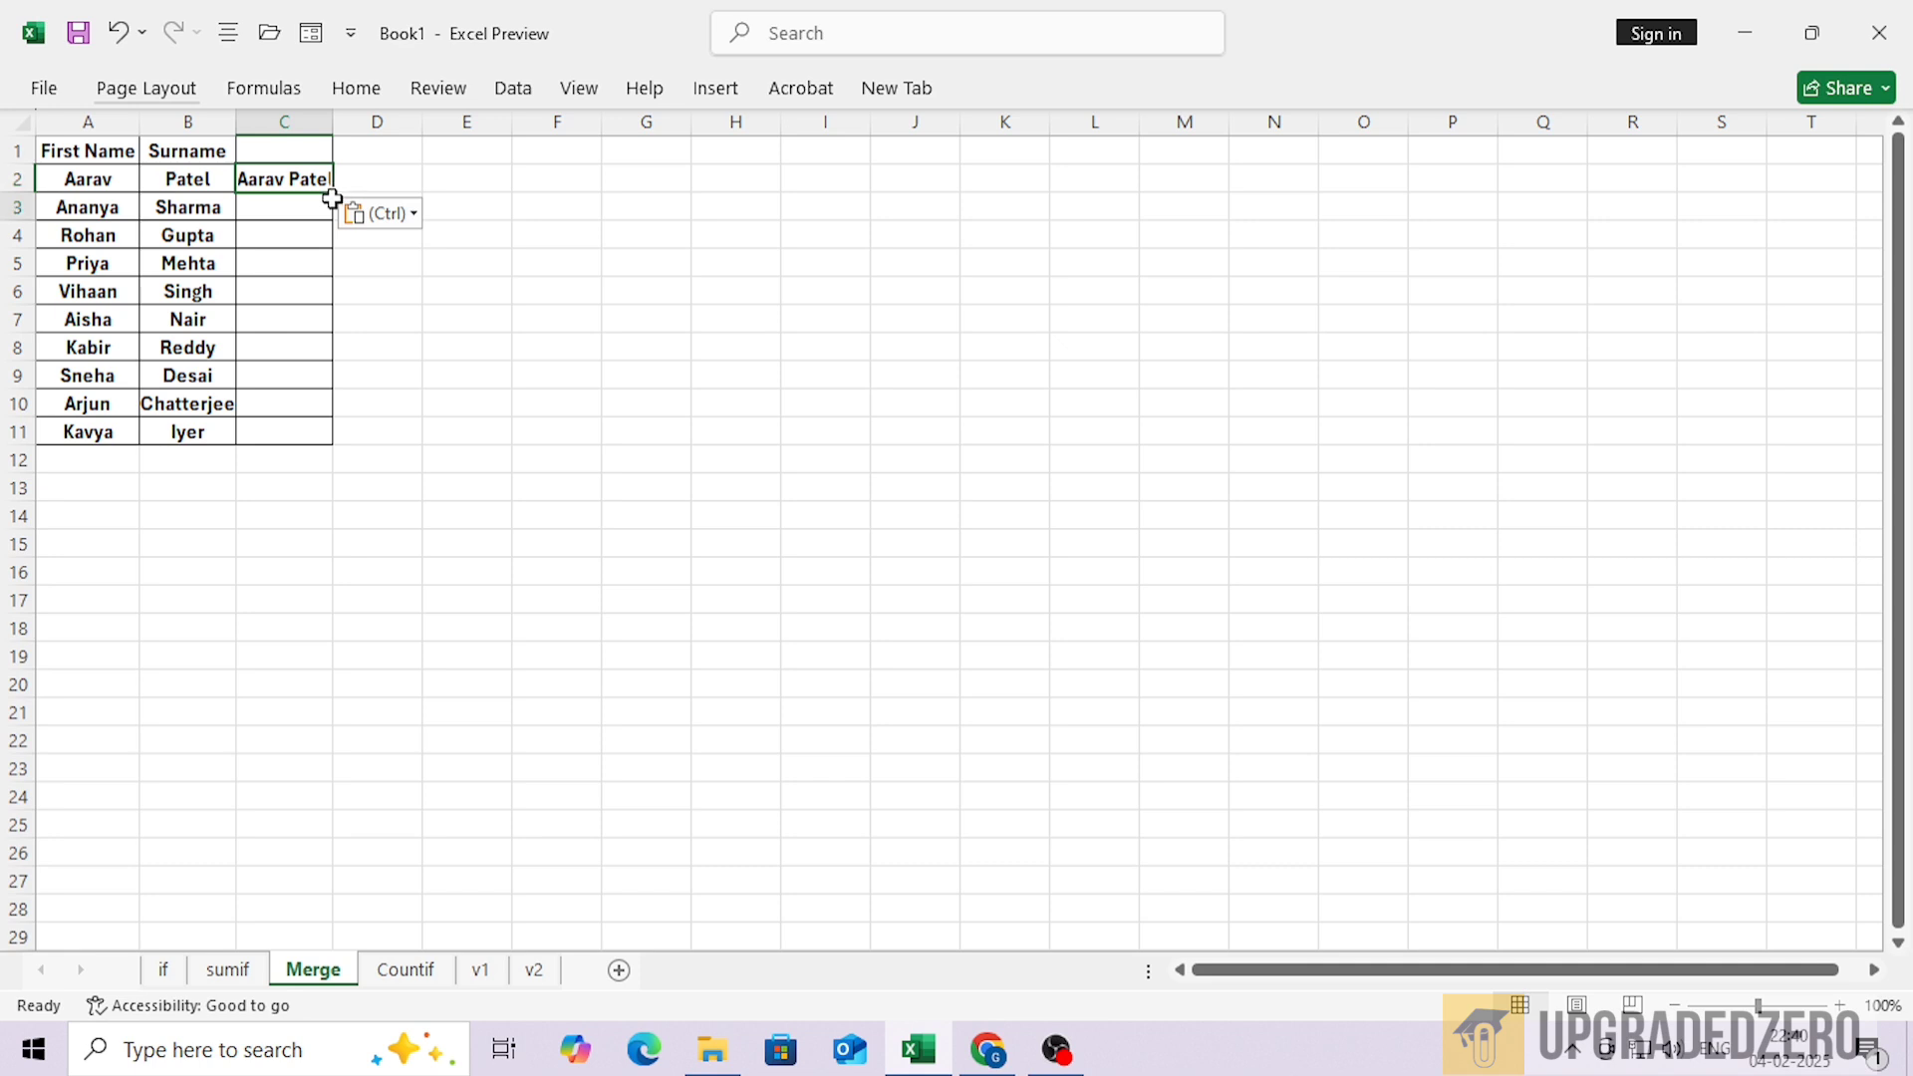
# Fill the merge formula down column C to row 11 and auto-fit the column's width
pyautogui.doubleClick(334, 192)
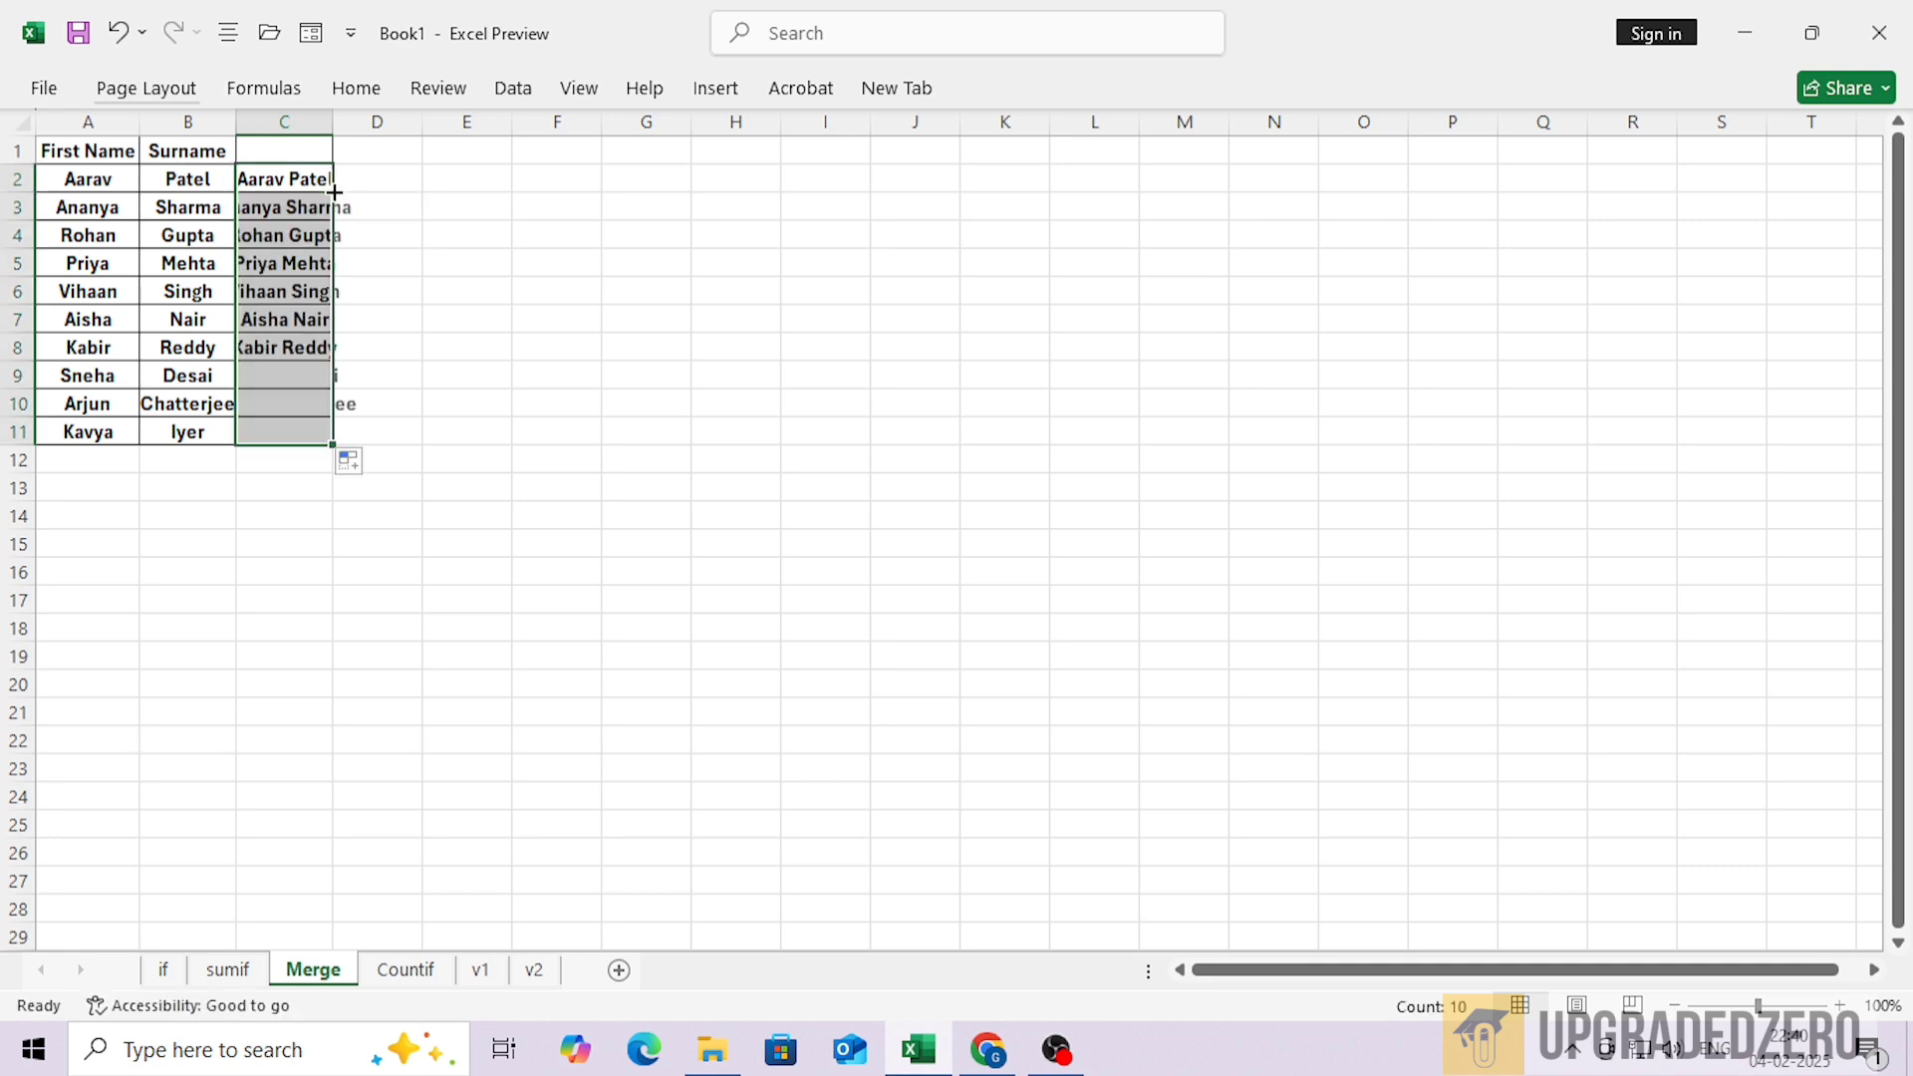
pyautogui.doubleClick(333, 122)
pyautogui.click(357, 339)
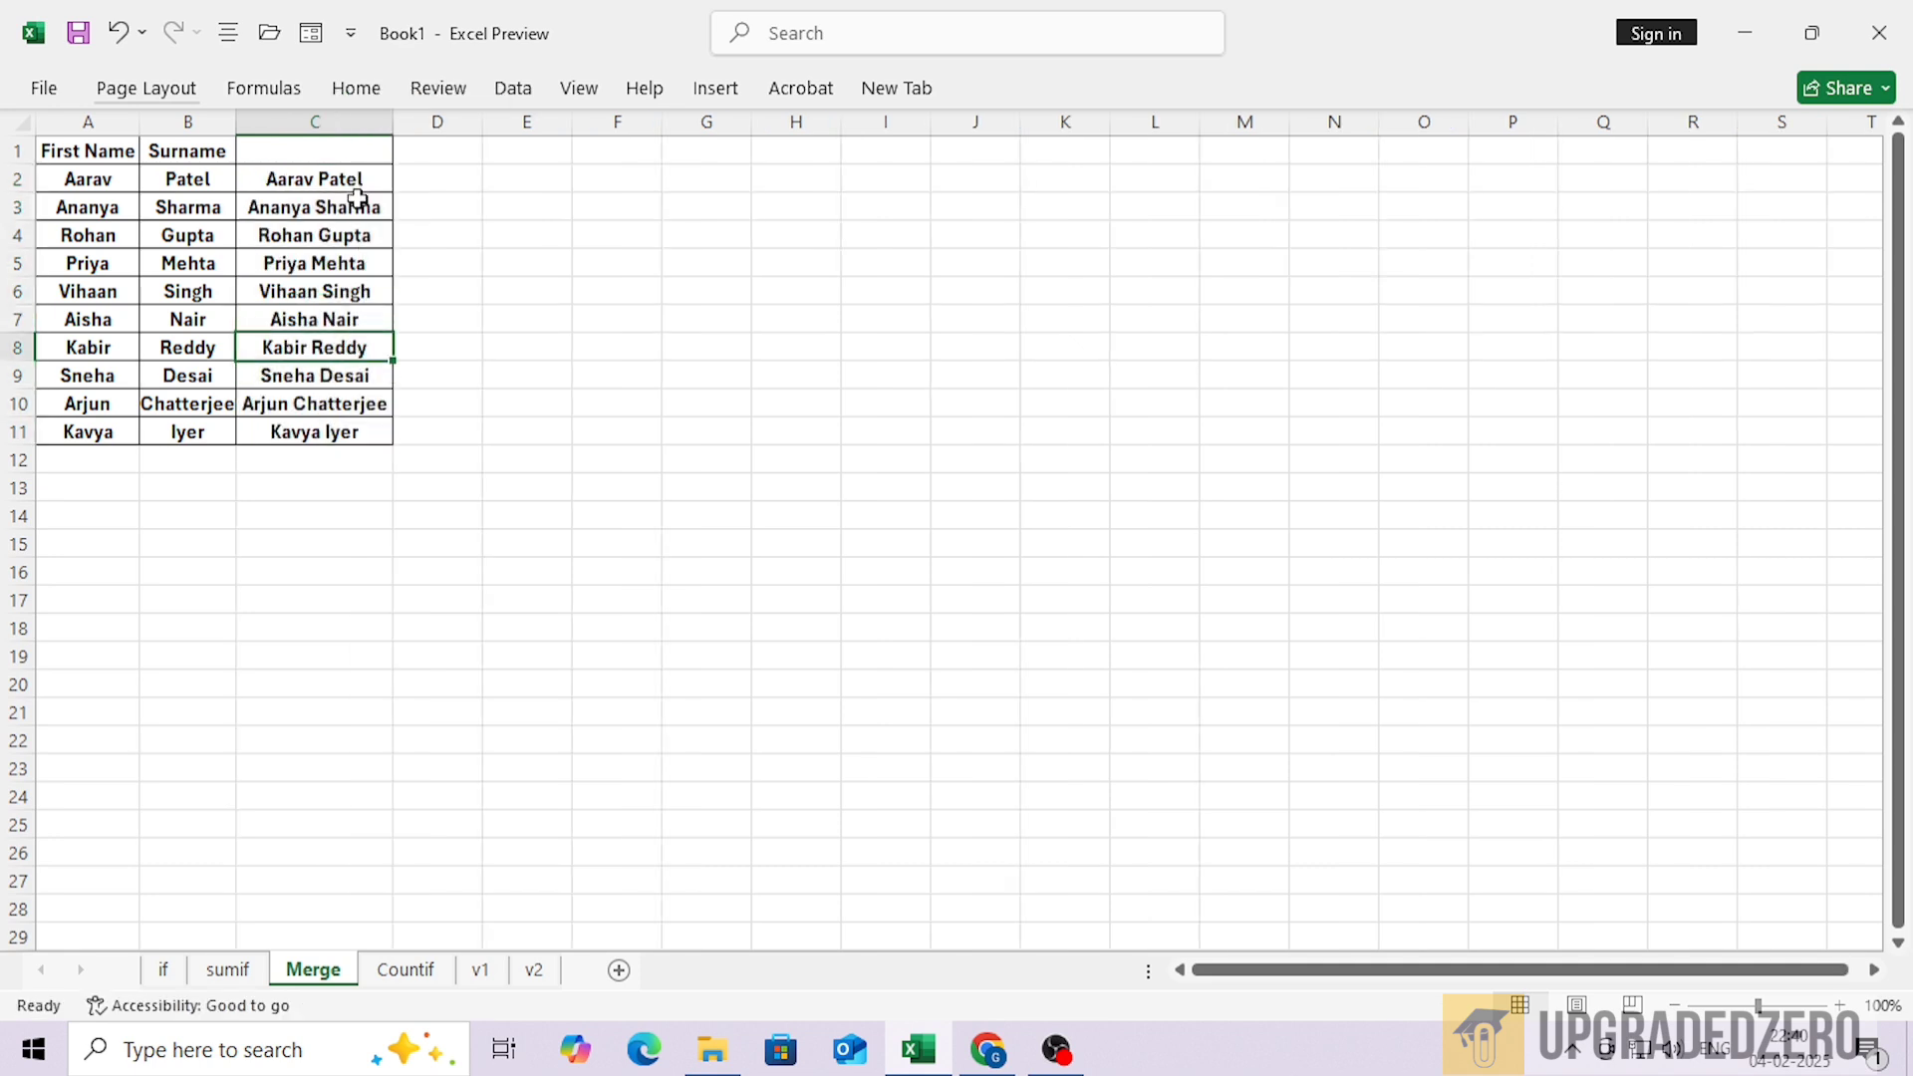
# Inspect the merge formula in cell C2 and leave it without changes
pyautogui.click(363, 178)
pyautogui.press('F2')
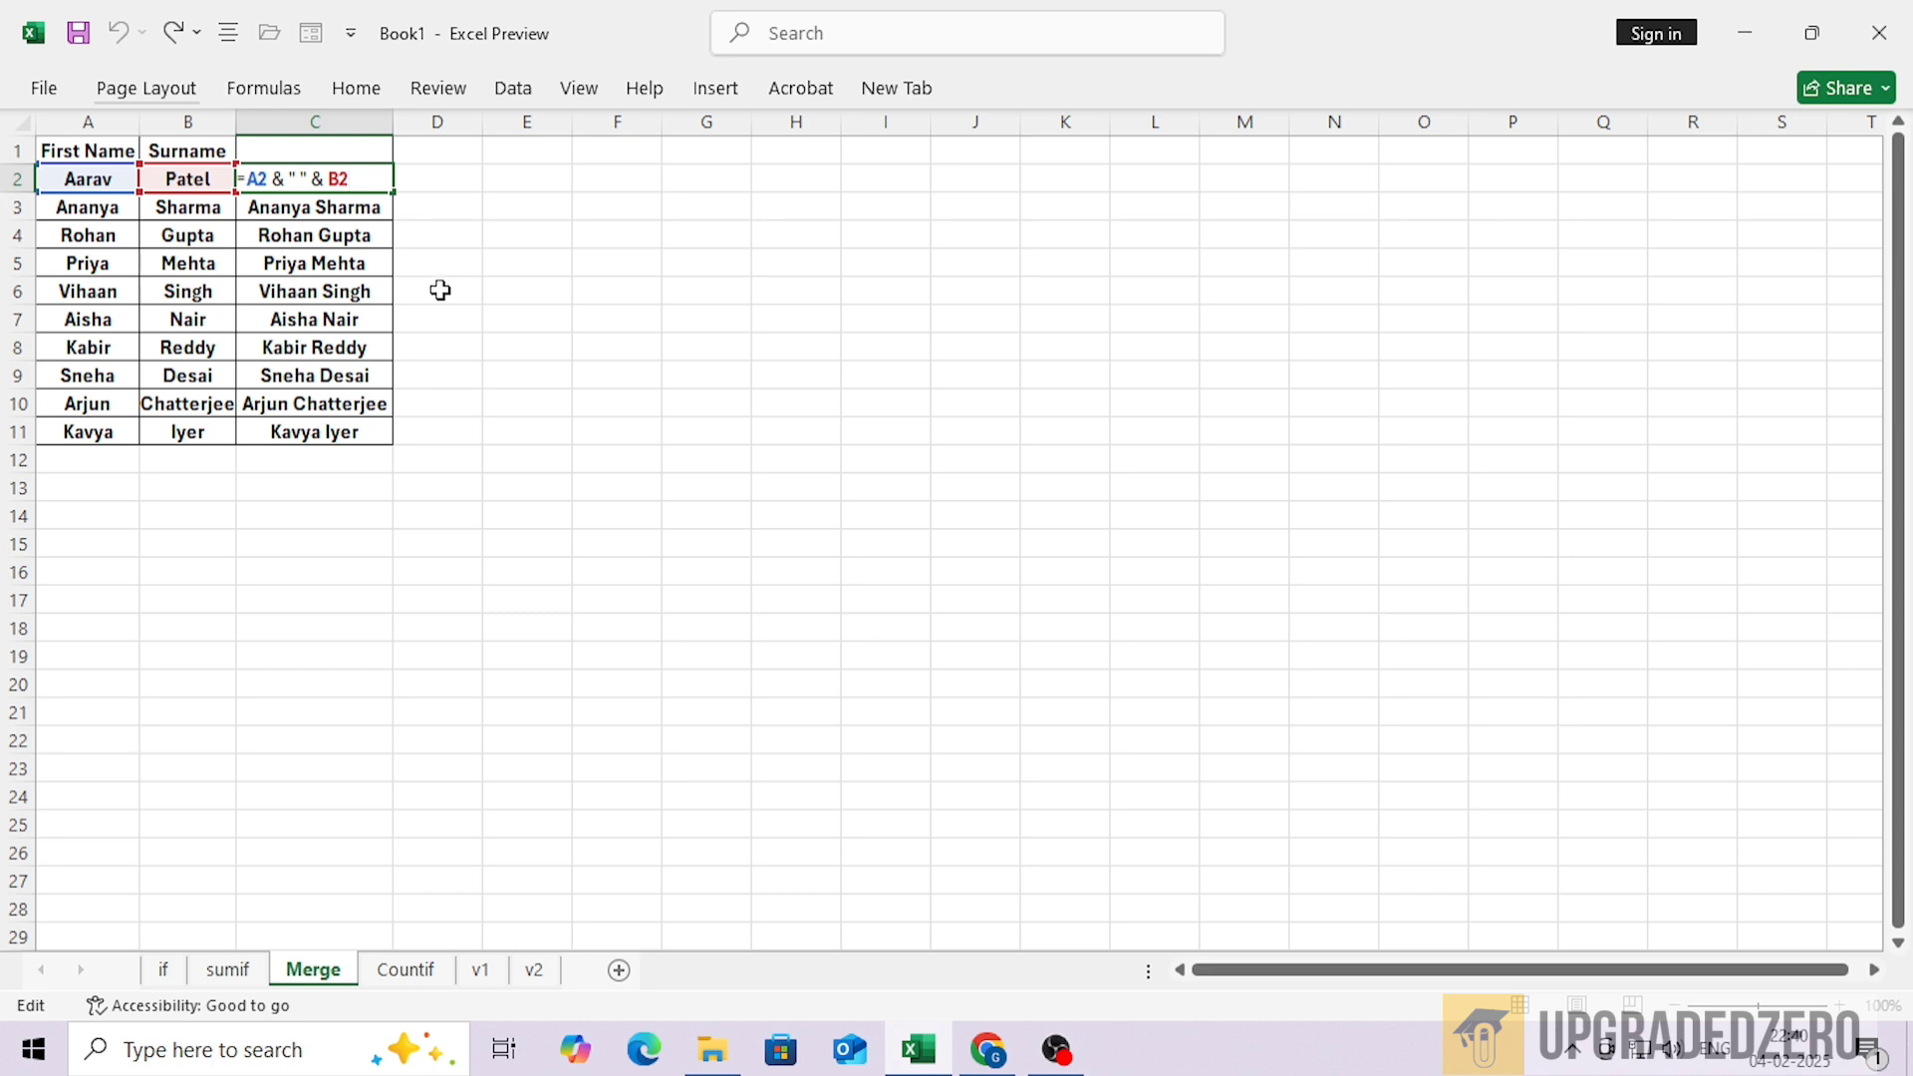
pyautogui.press('Escape')
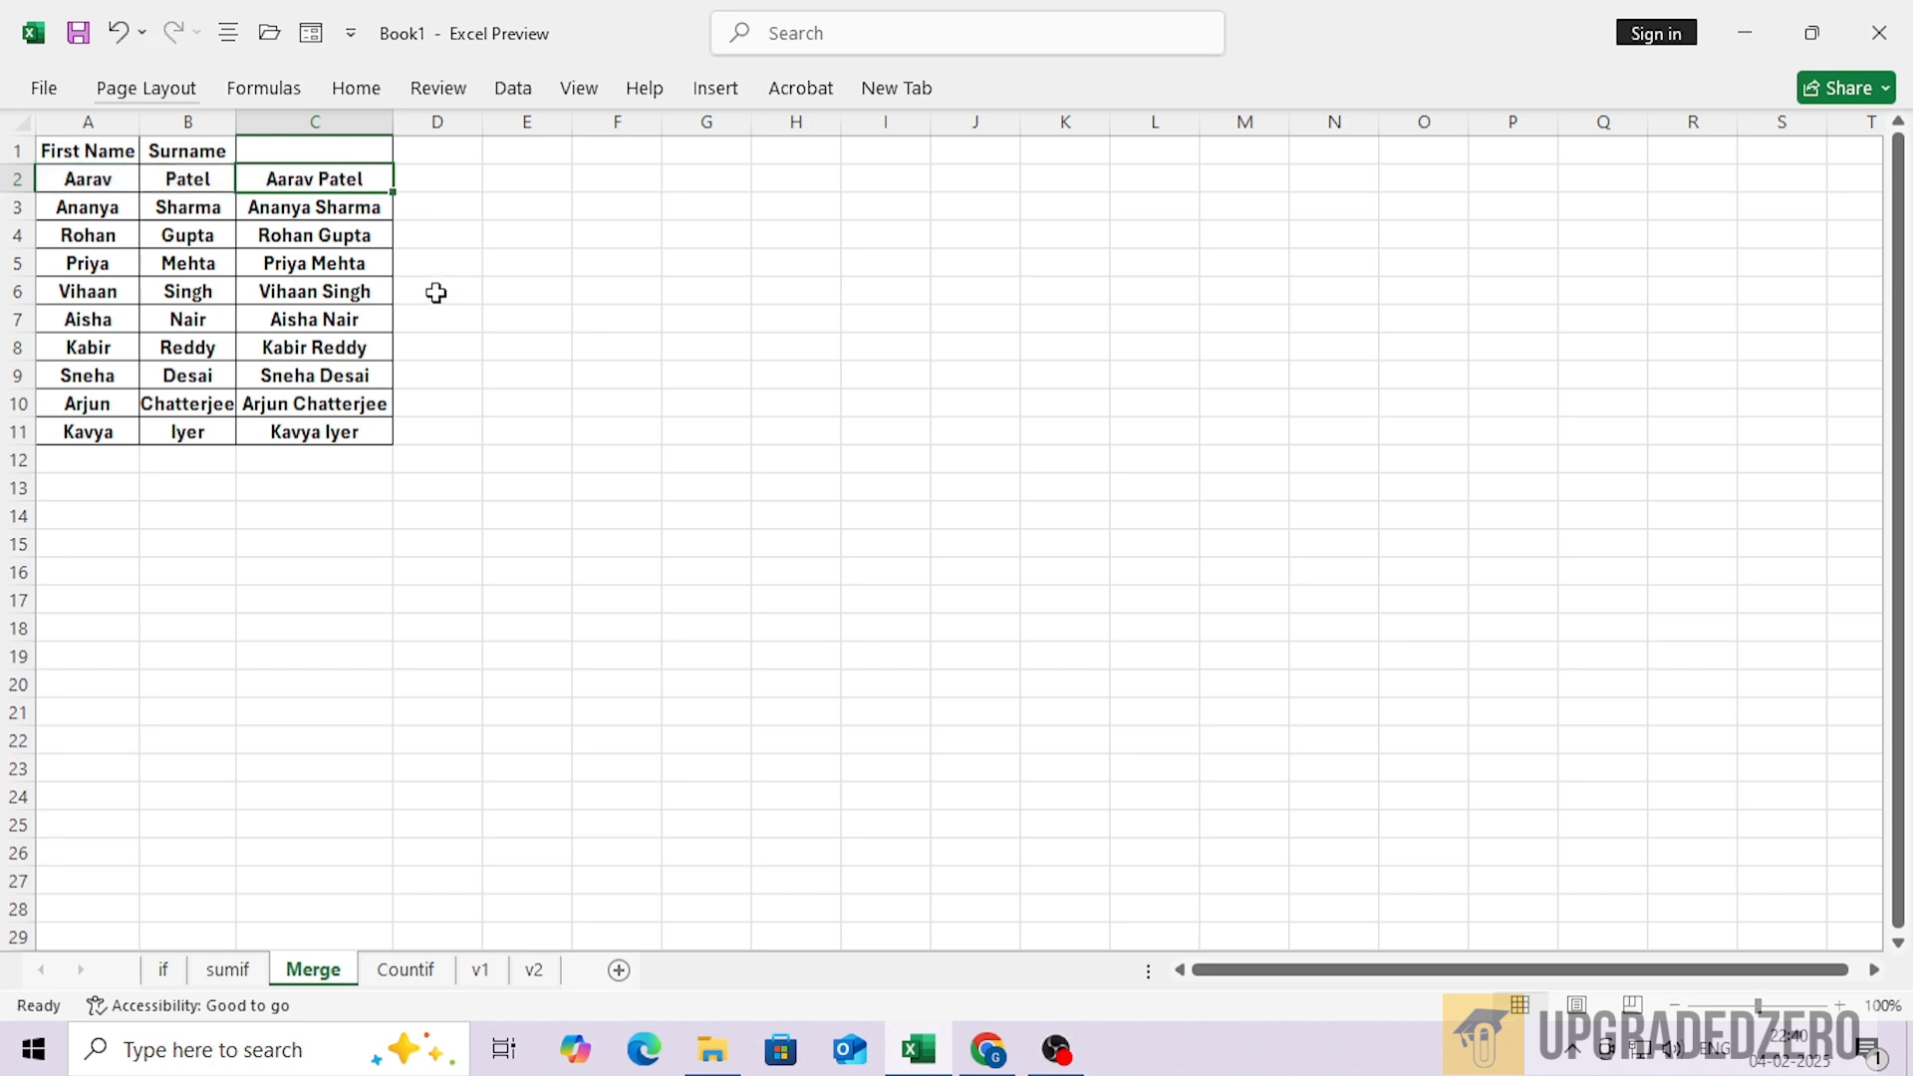
pyautogui.click(398, 655)
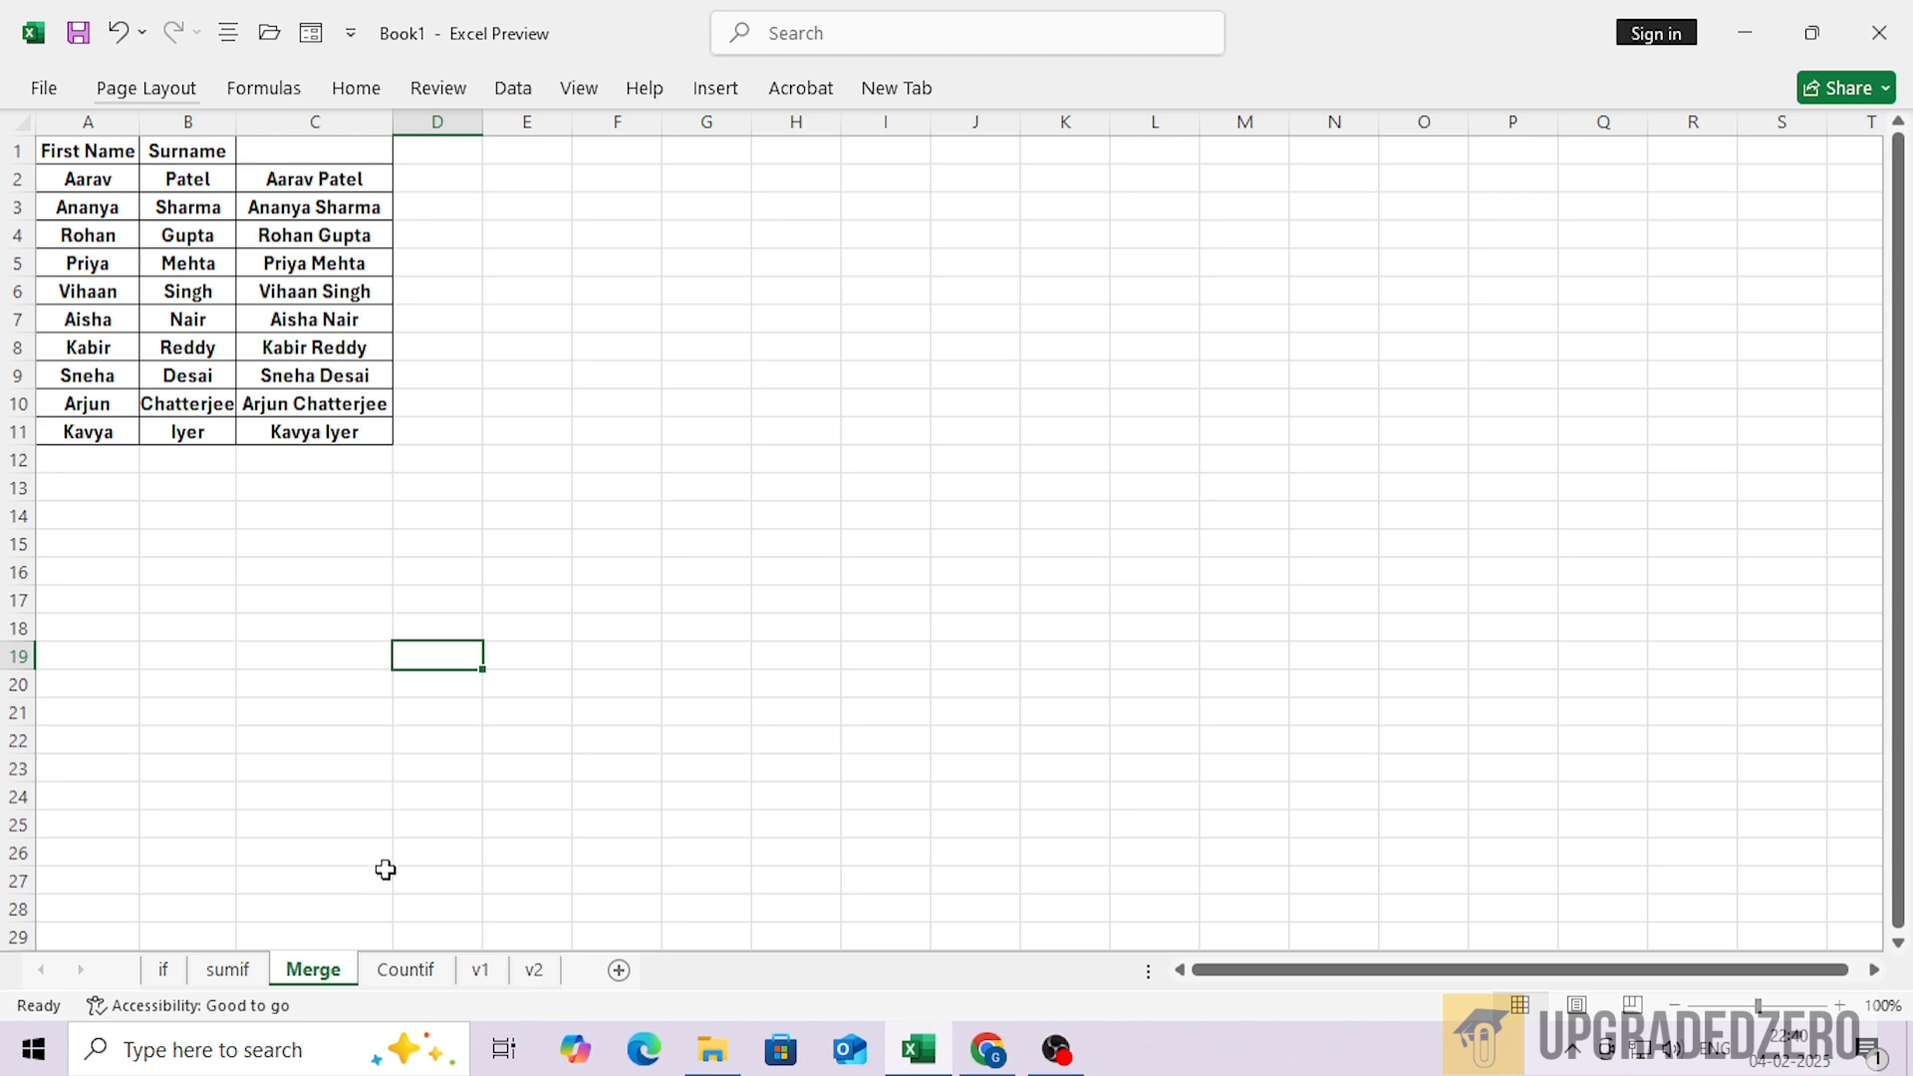
# Open the Countif sheet and examine its Employee Name, Gender and State columns
pyautogui.click(388, 974)
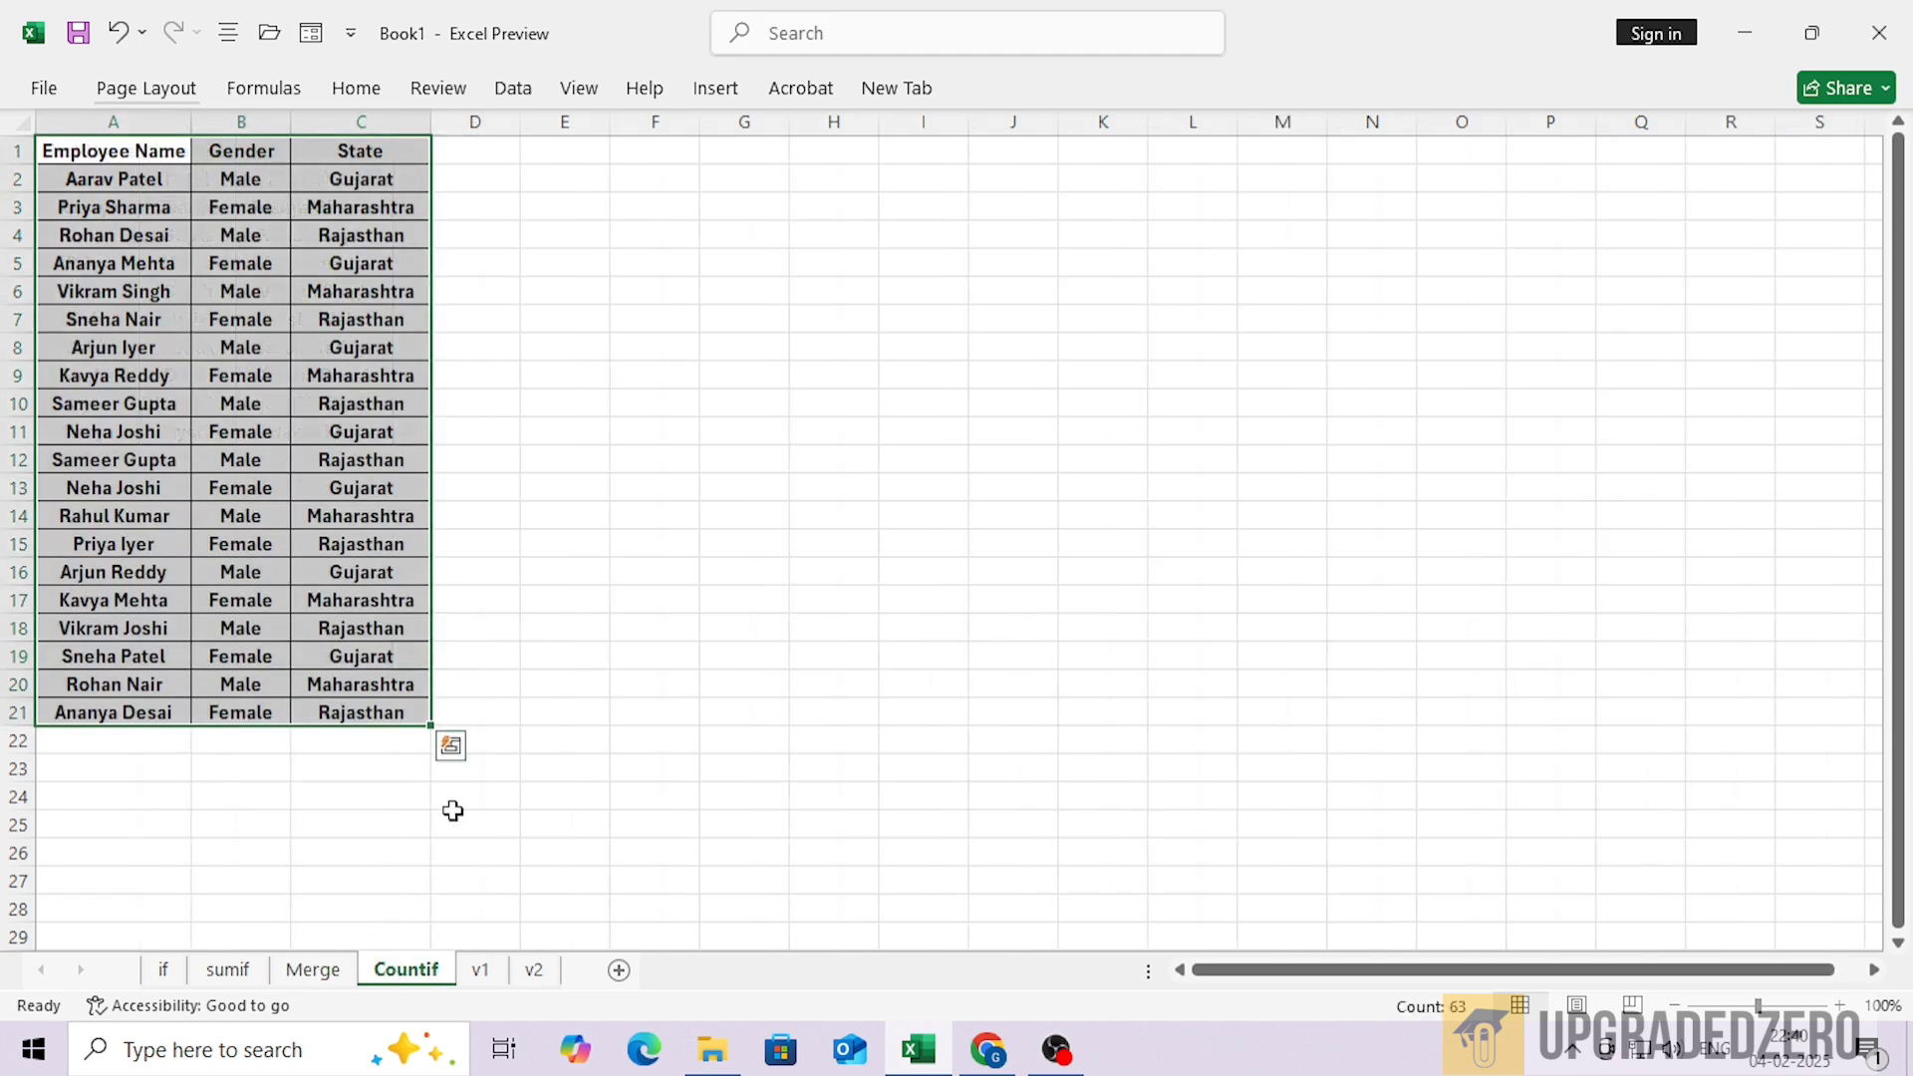
pyautogui.moveTo(474, 432); pyautogui.dragTo(542, 522)
pyautogui.click(541, 519)
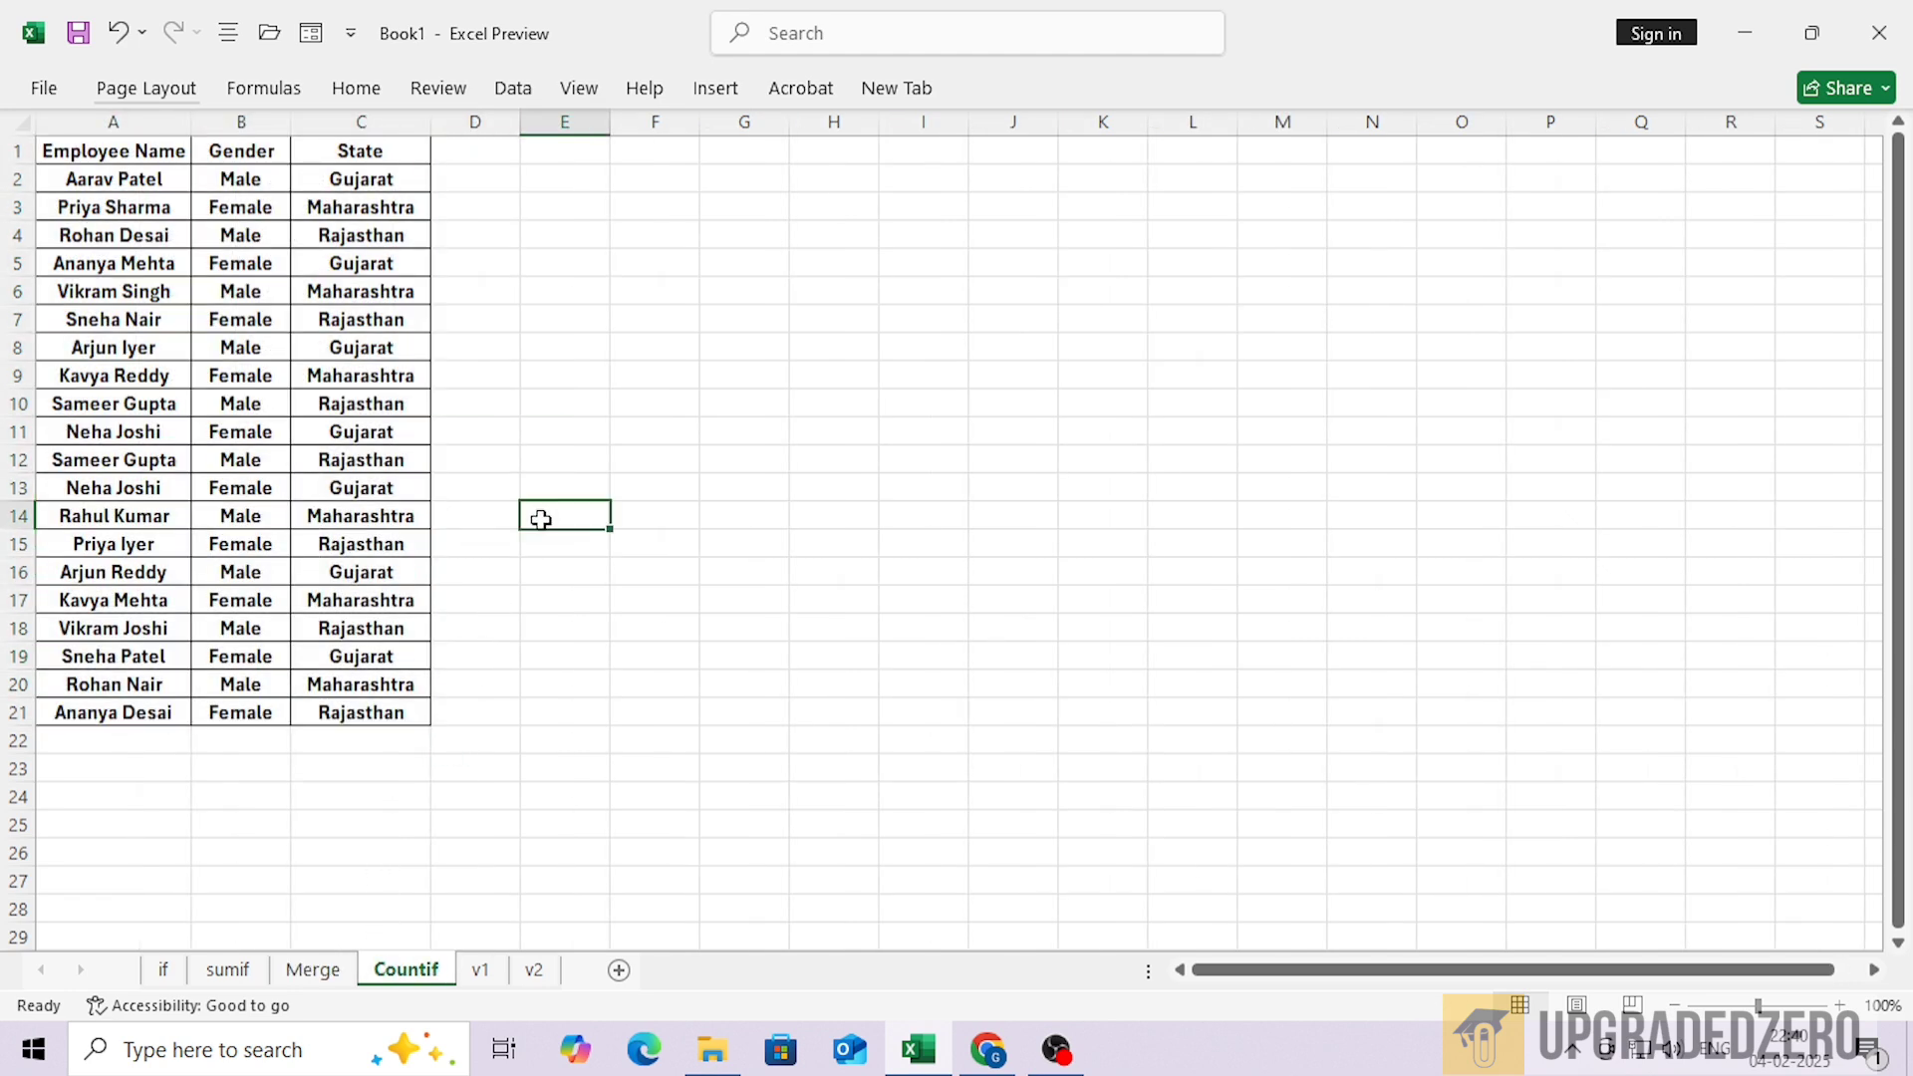
pyautogui.moveTo(70, 156); pyautogui.dragTo(115, 457)
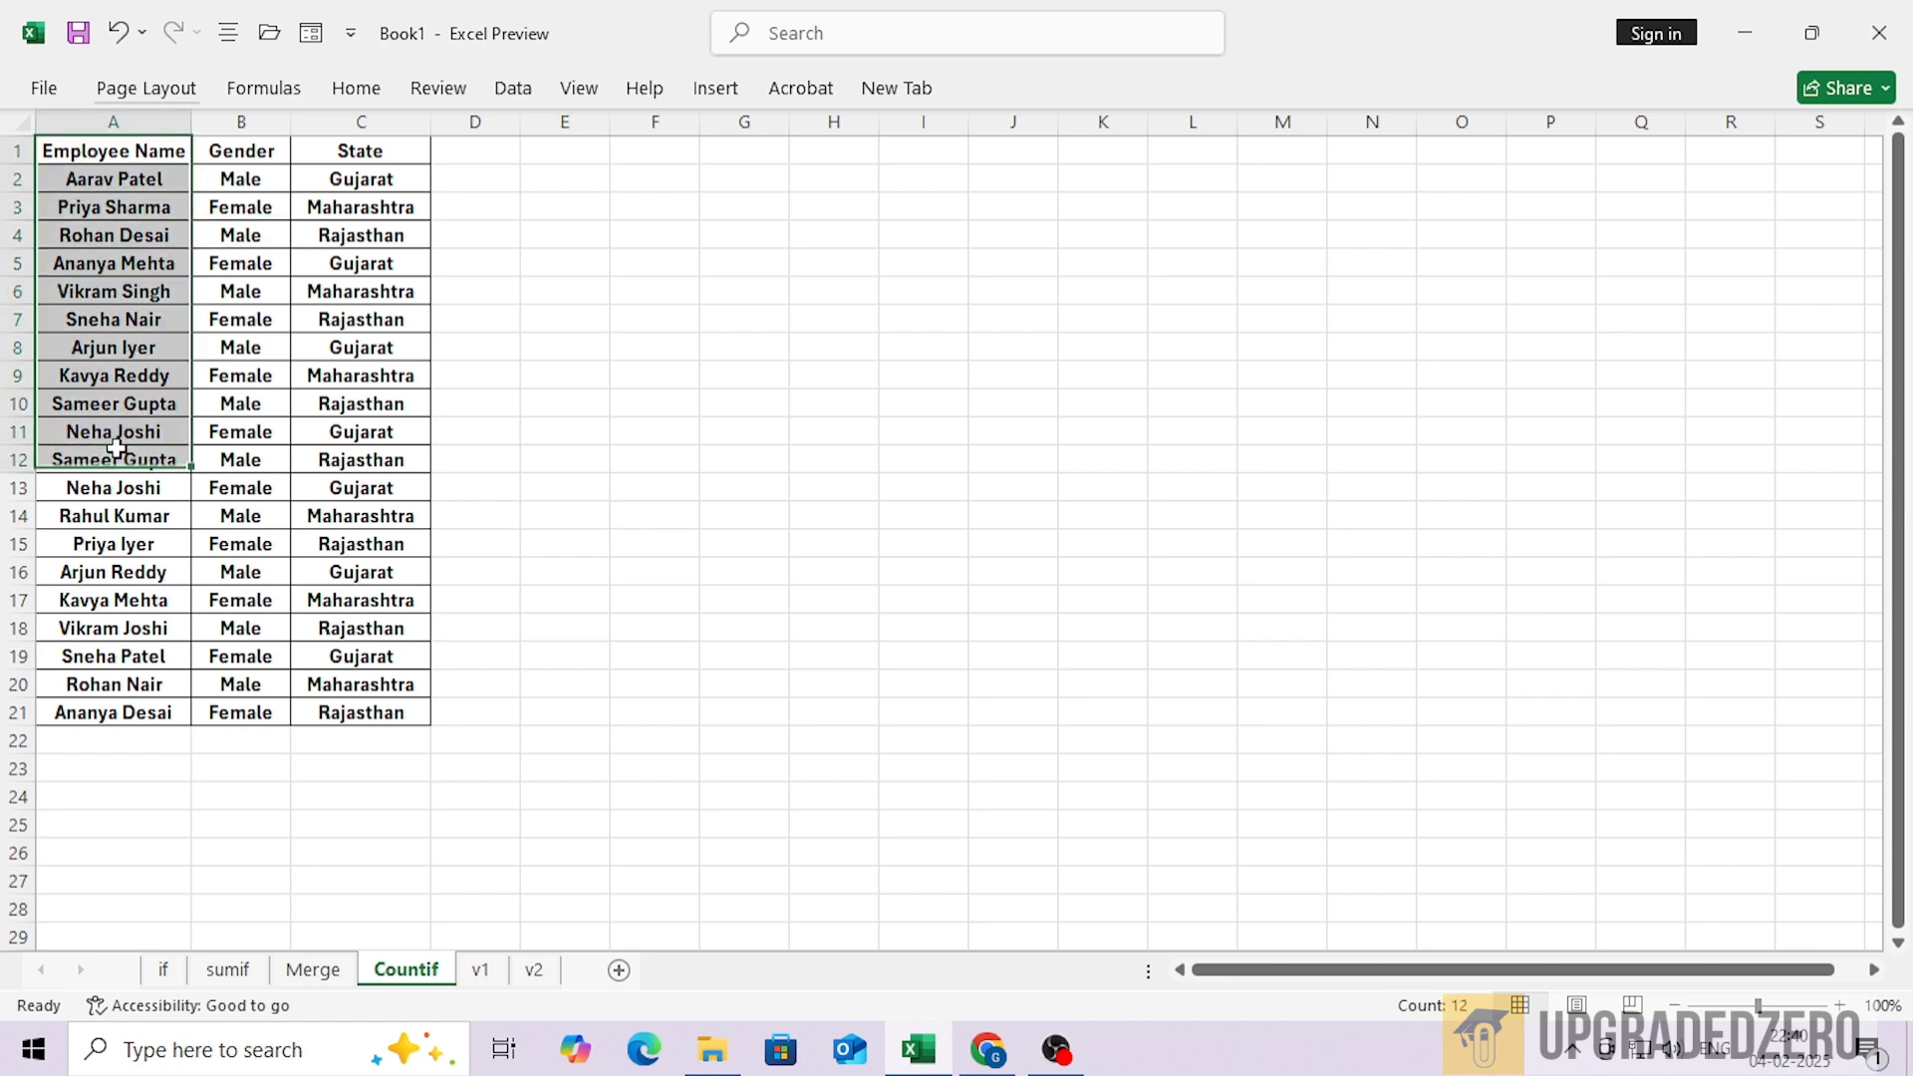
pyautogui.moveTo(213, 144); pyautogui.dragTo(243, 433)
pyautogui.moveTo(347, 171); pyautogui.dragTo(354, 294)
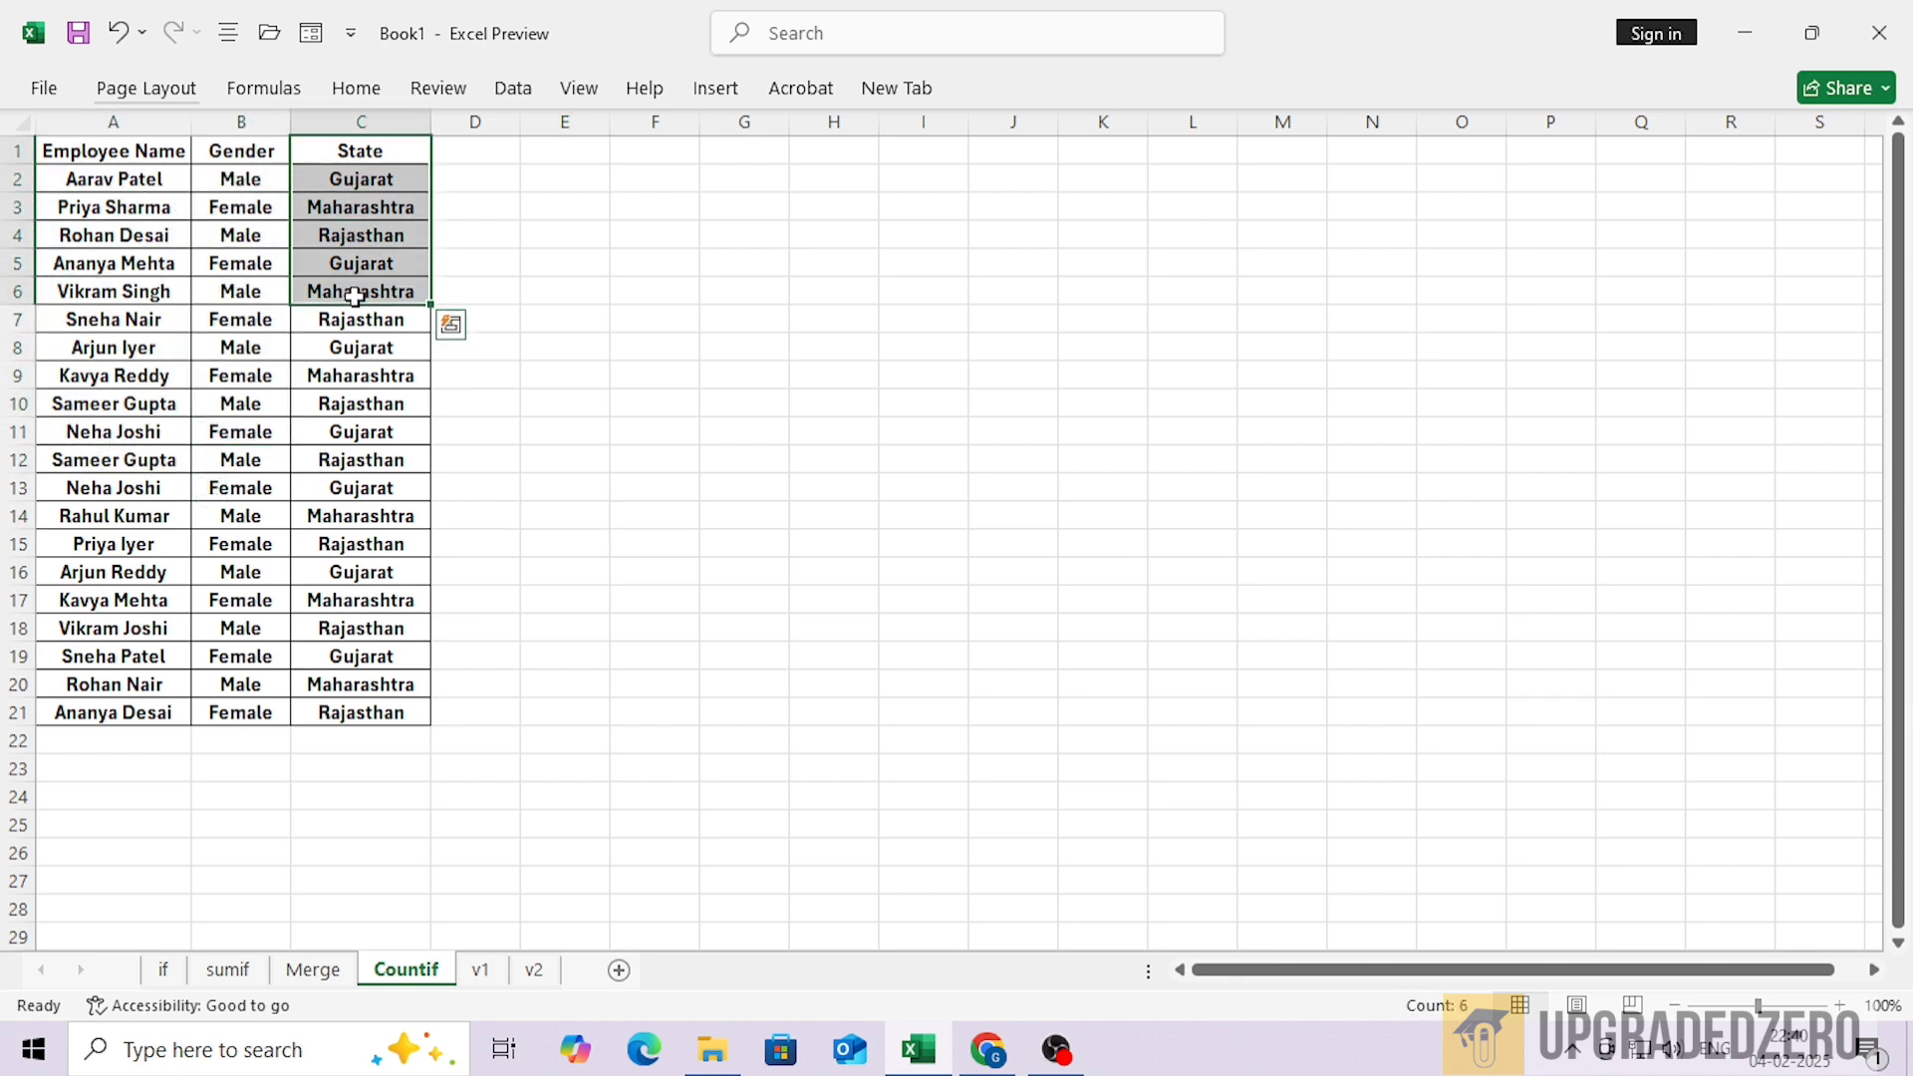
pyautogui.click(247, 210)
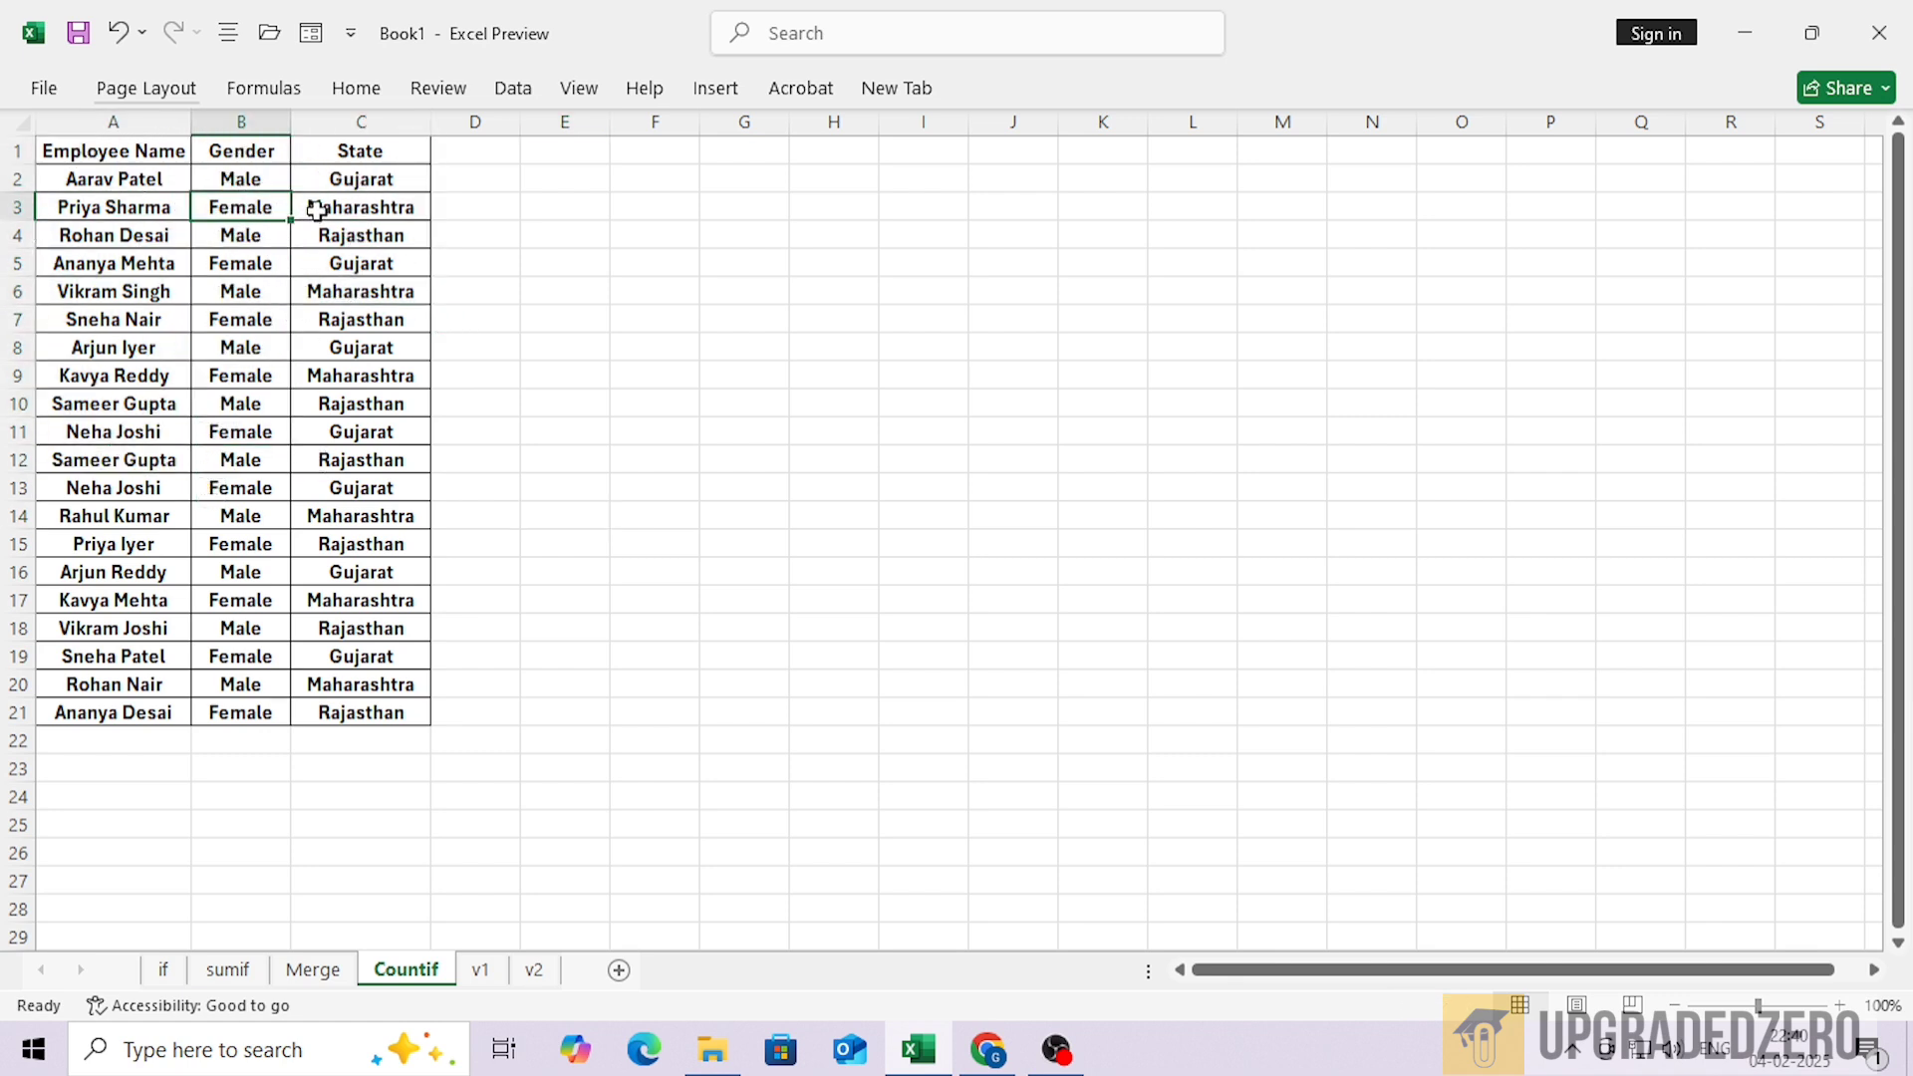
pyautogui.click(319, 185)
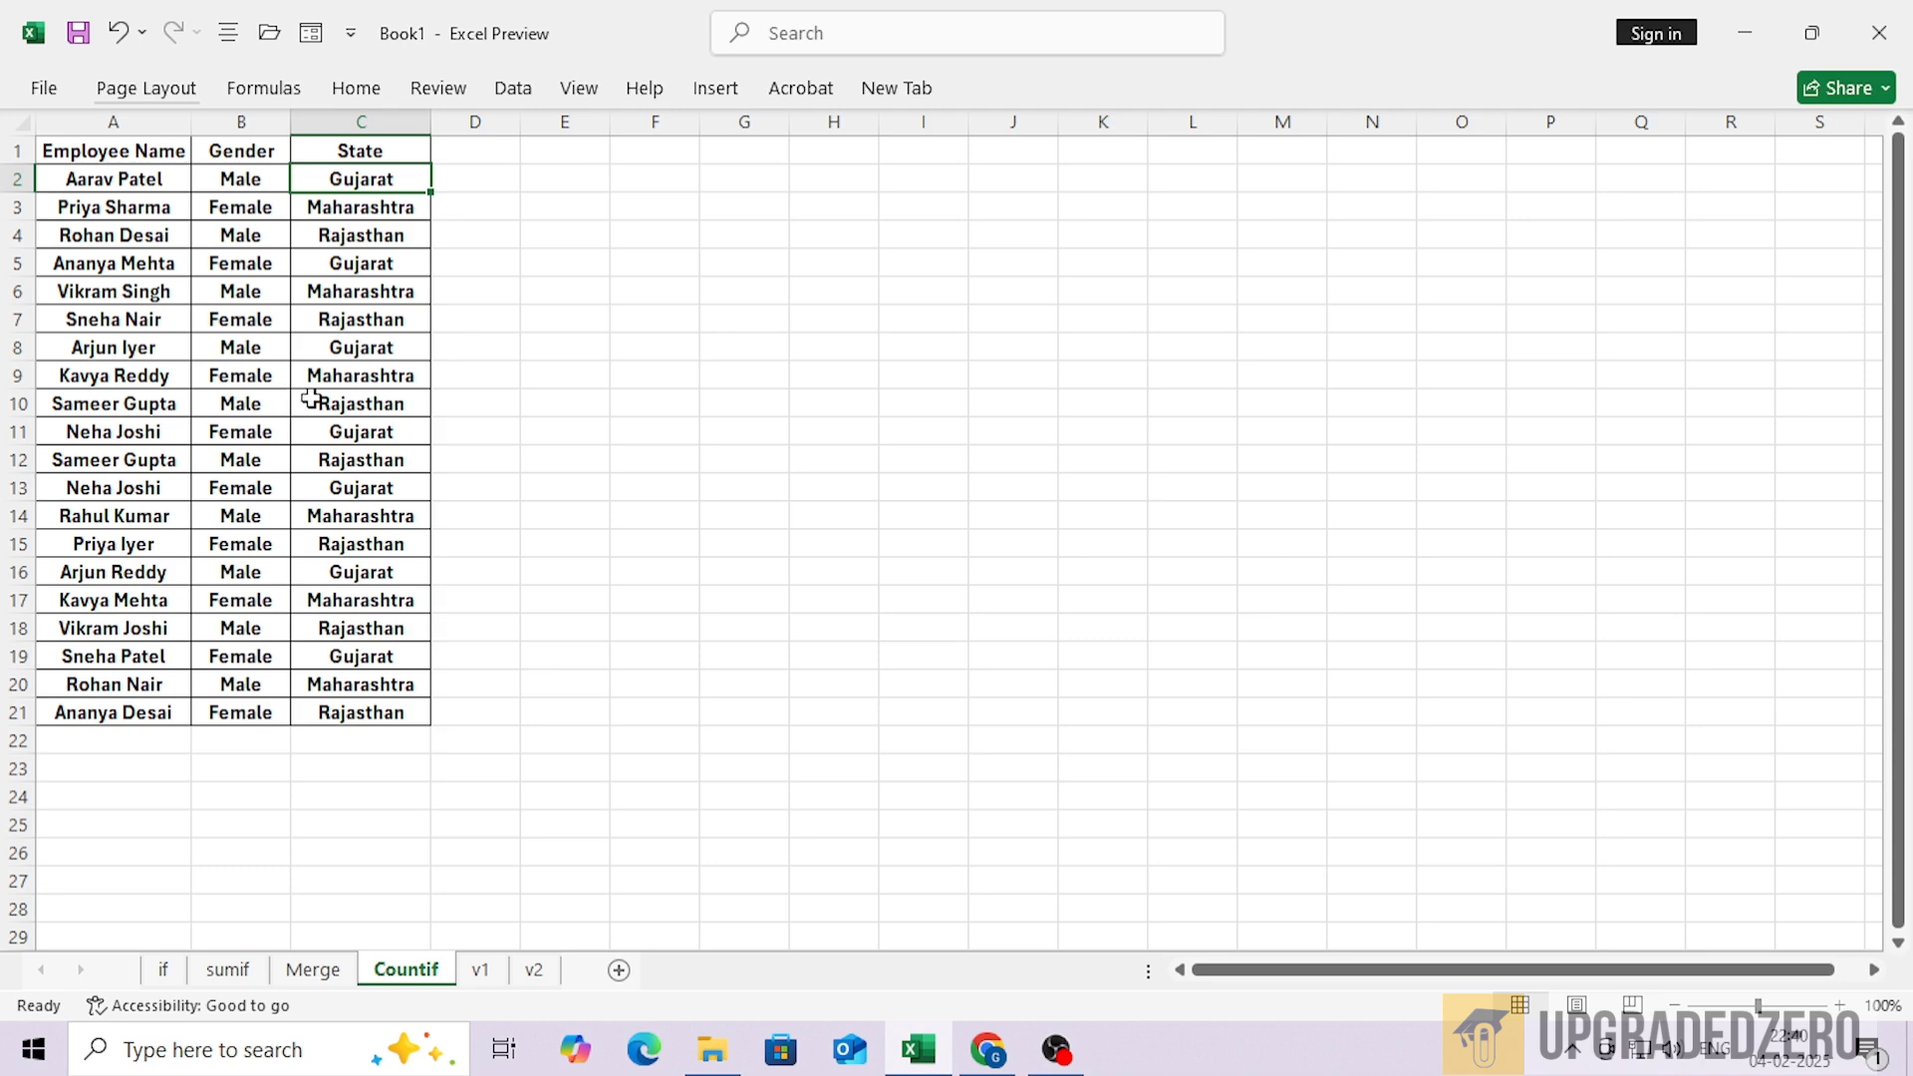
pyautogui.click(315, 799)
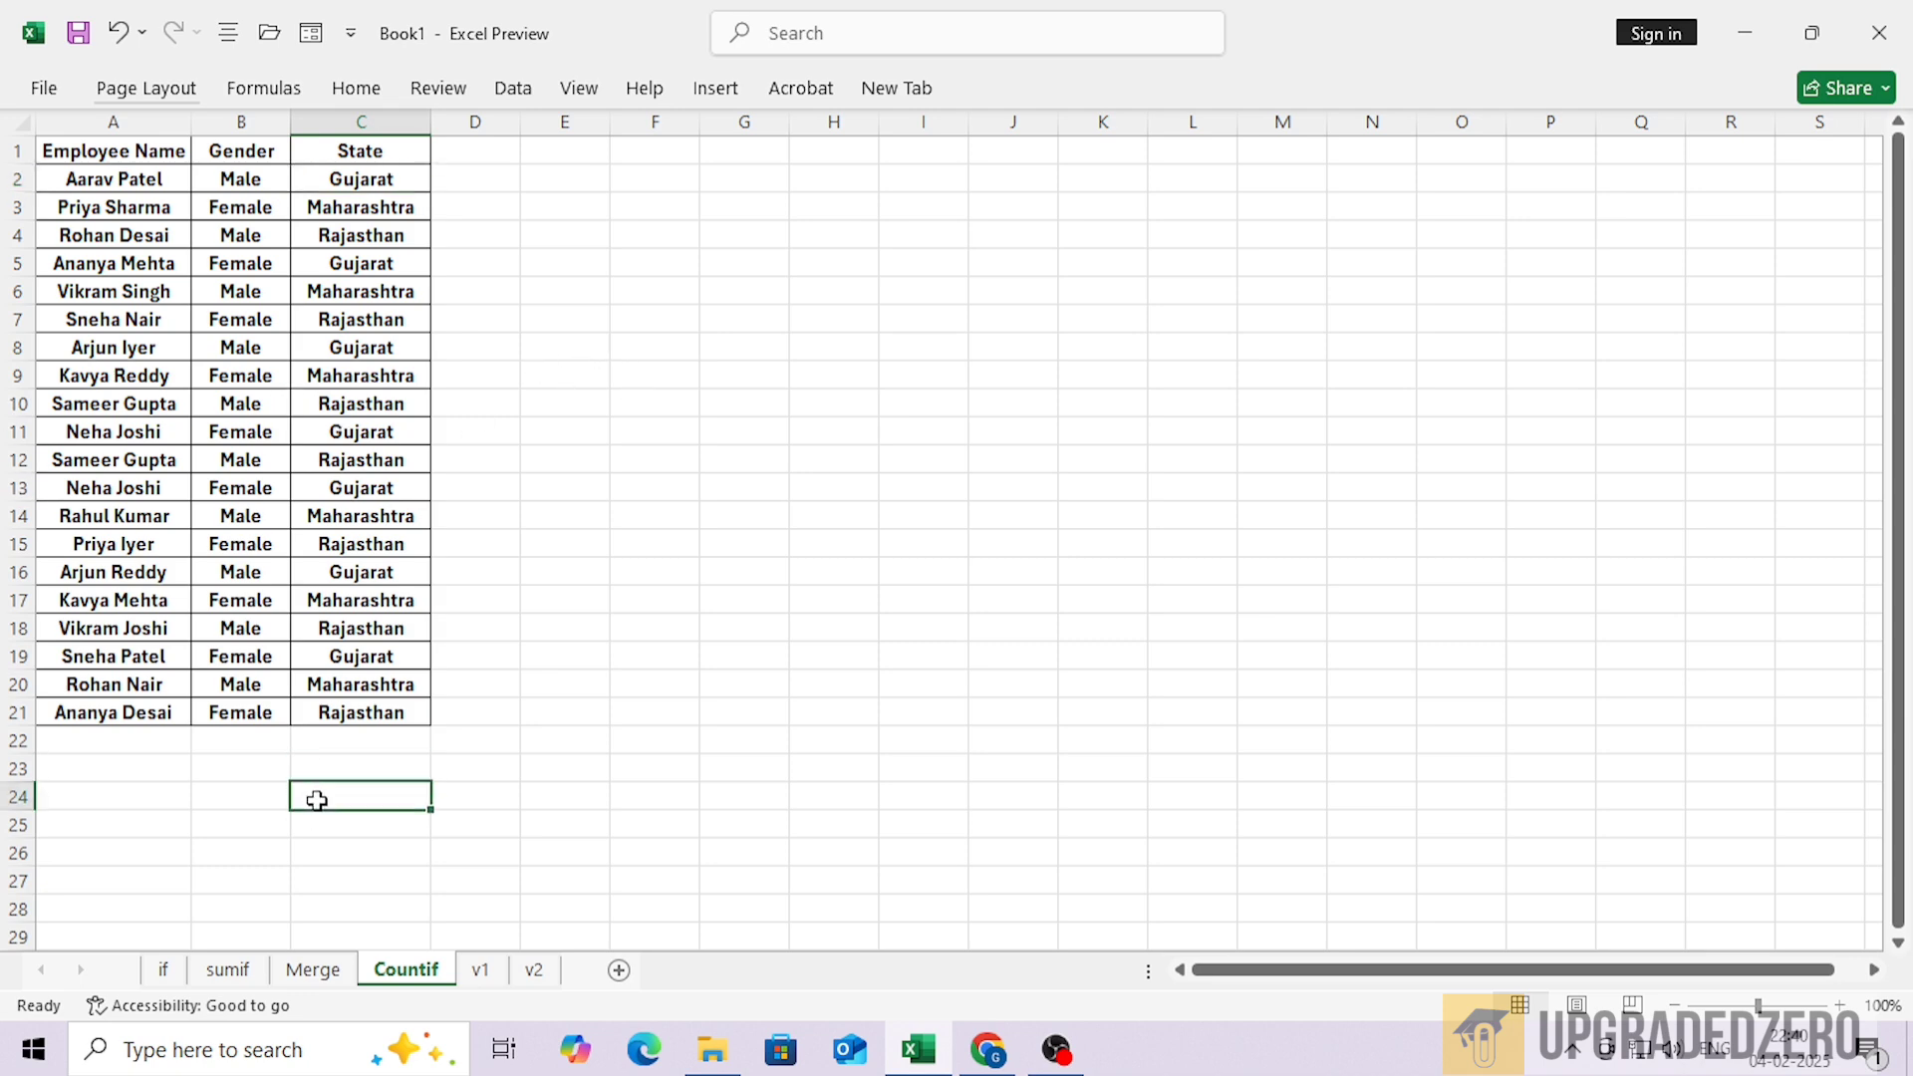
# Switch to ChatGPT and start a new prompt with "NEW SHEET, HAVE 3 COLUMNS.", checking the sheet's columns in Excel
pyautogui.hotkey('alt', 'Tab')
pyautogui.click(782, 857)
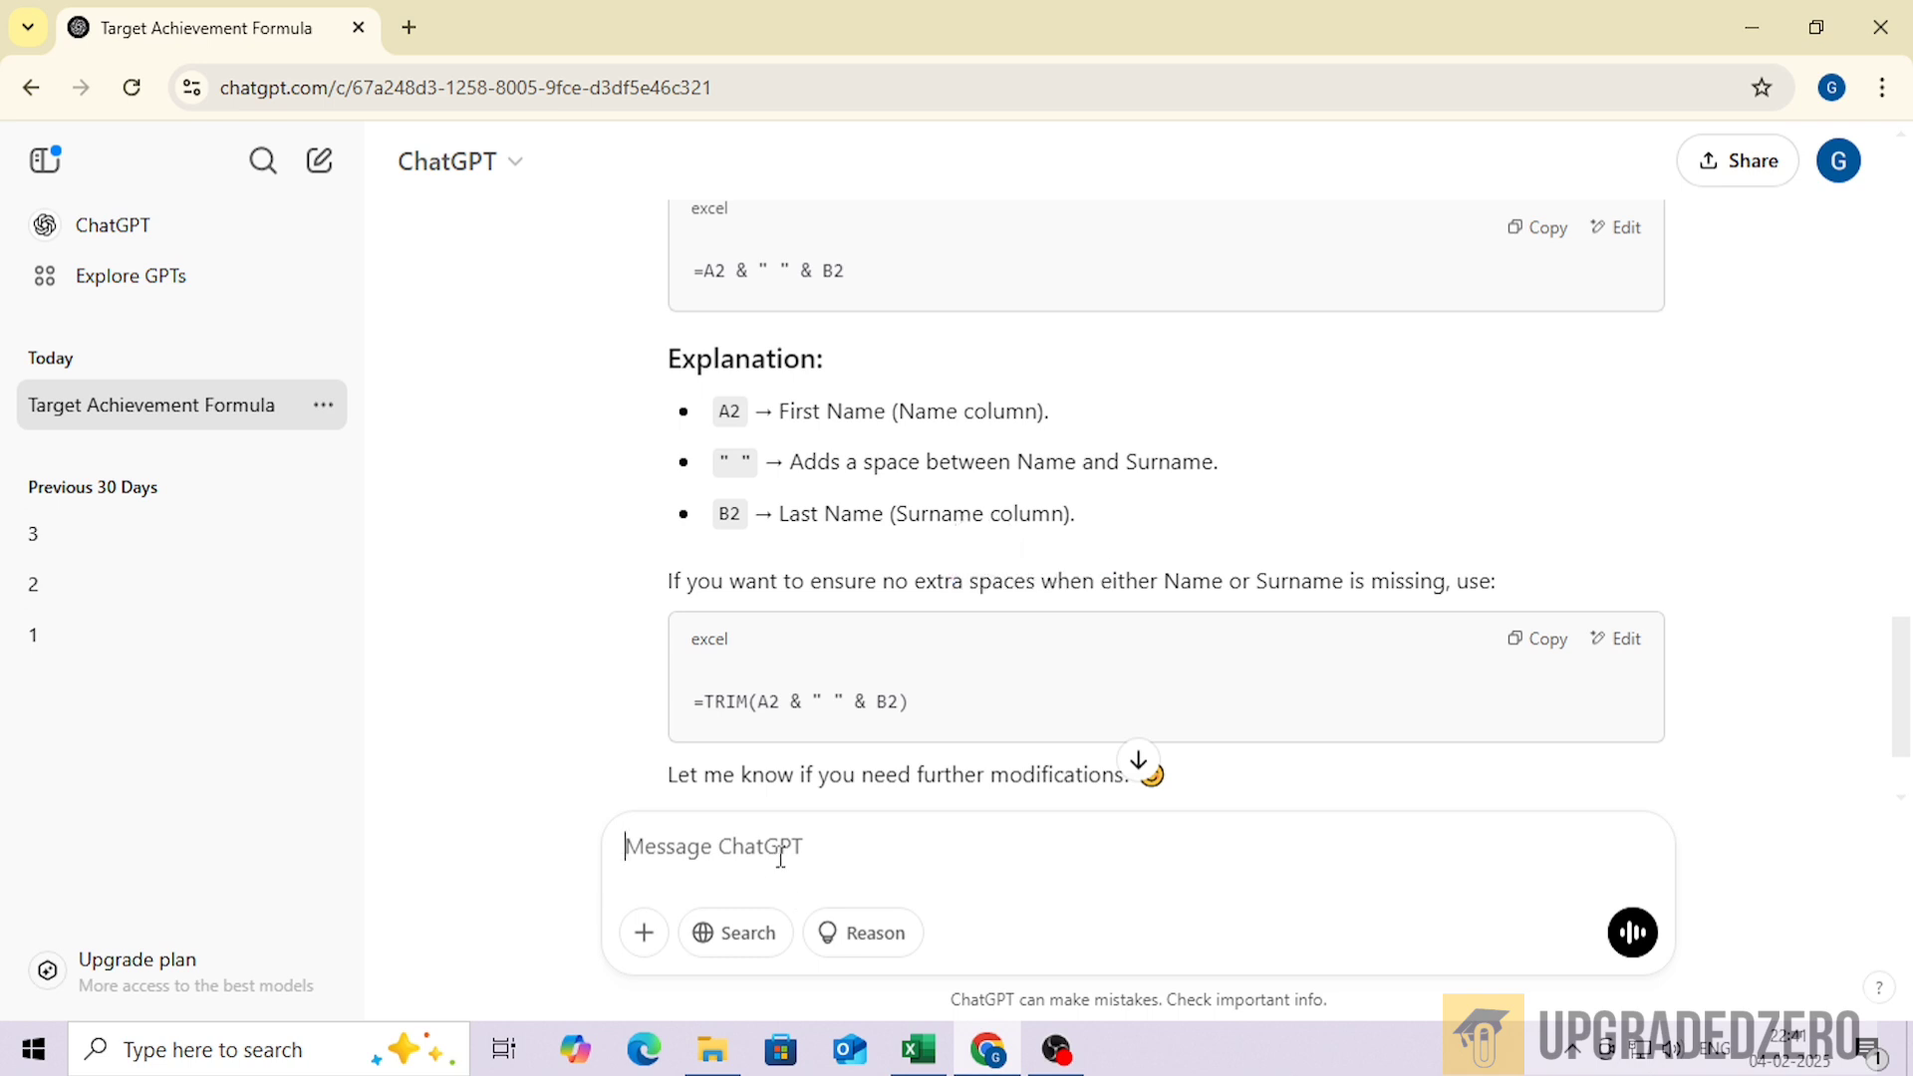
pyautogui.write('NEW SHEWET')
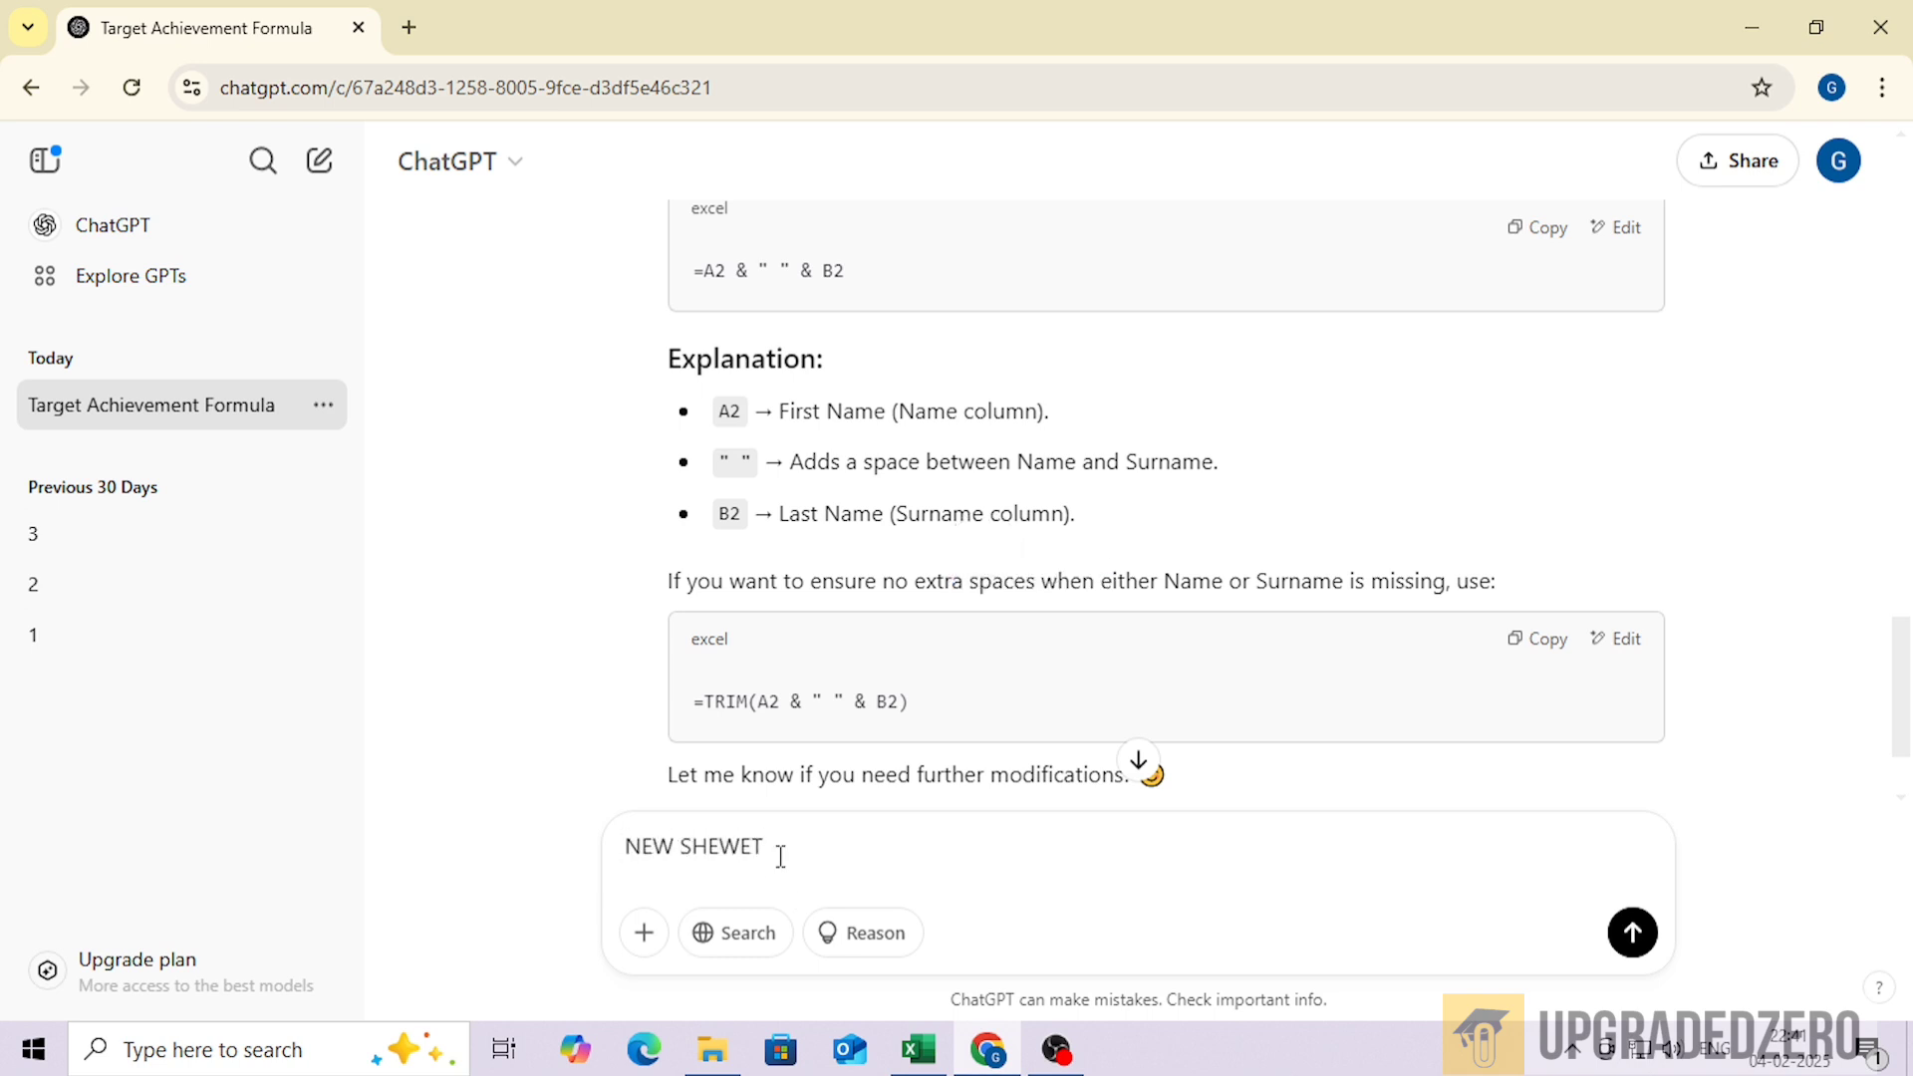
pyautogui.write(', HAVE 3 COLUMNS')
pyautogui.hotkey('alt', 'Tab')
pyautogui.hotkey('alt', 'Tab')
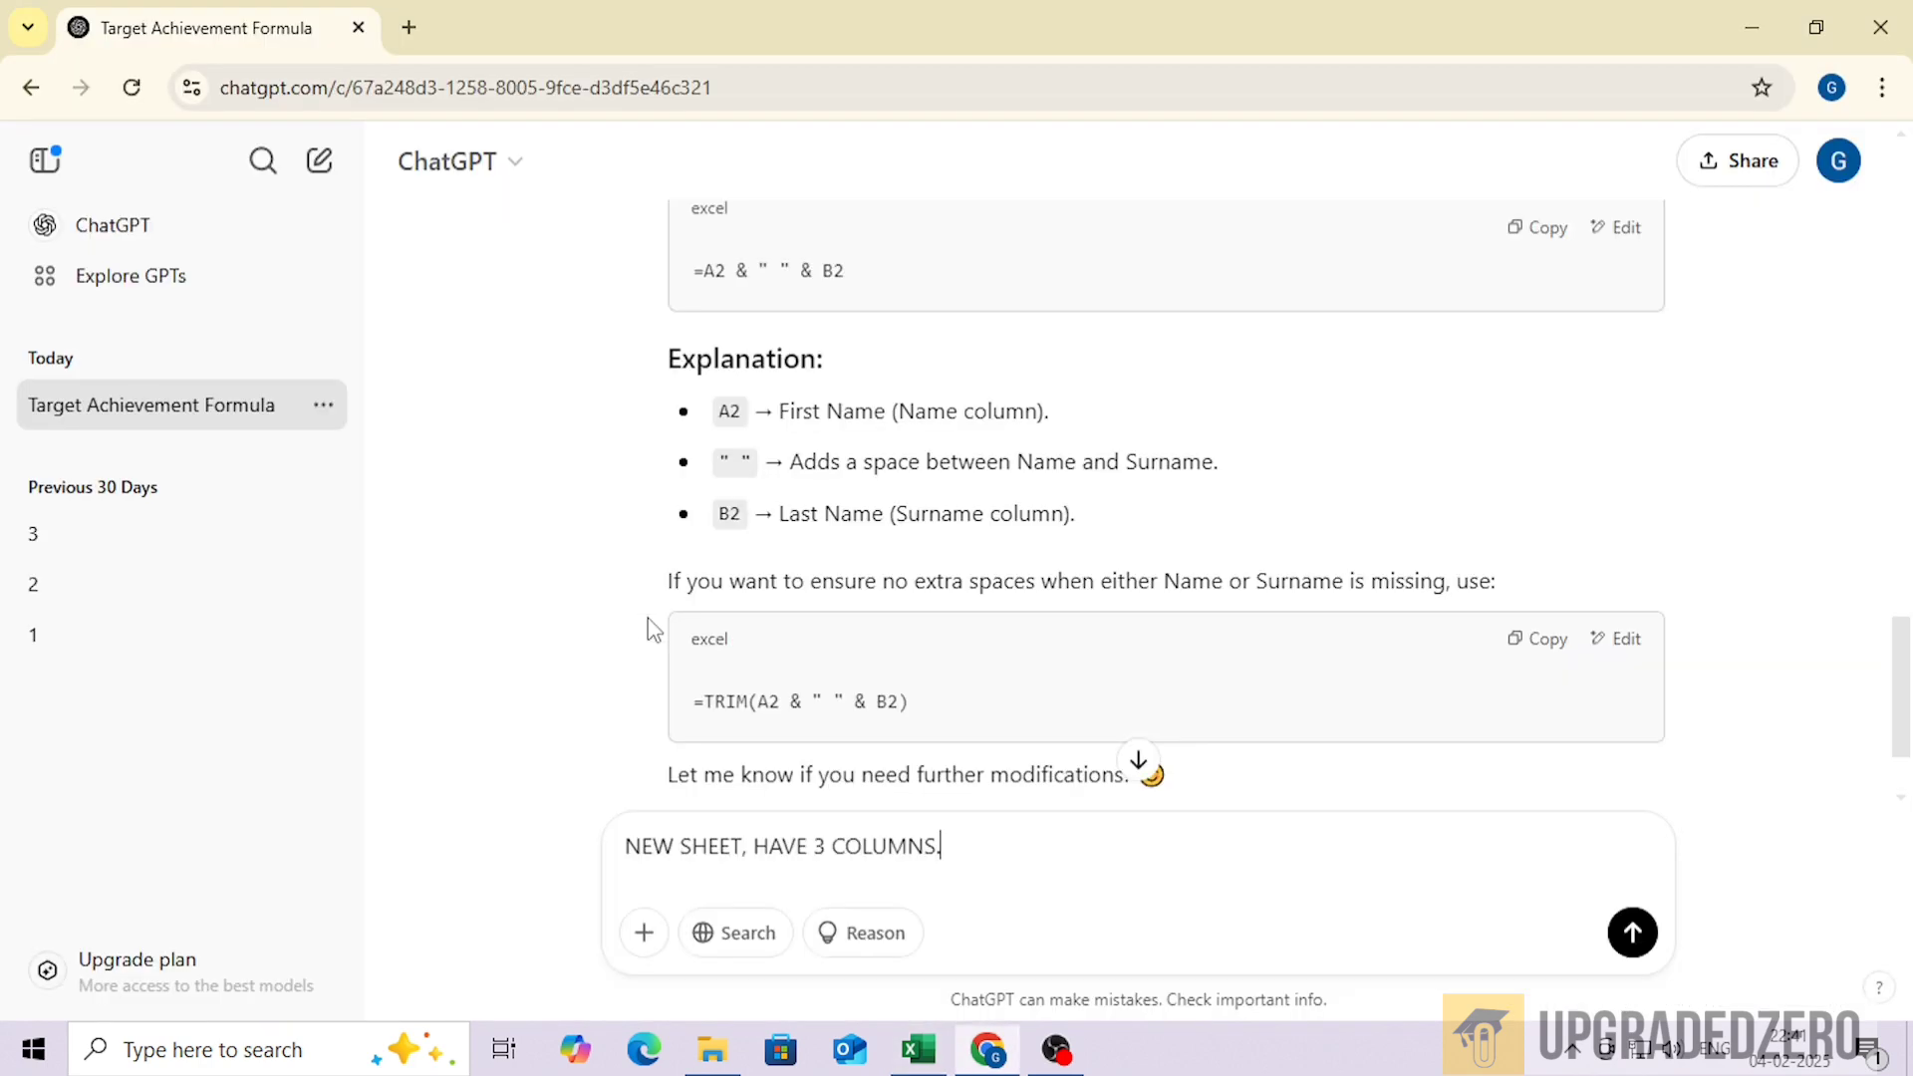
# Extend the prompt with "COLUMN A (EMPLOYEE NAME) , B (GENDER) , C (STATES). ALL DATA", checking the headings in Excel
pyautogui.press('BackSpace')
pyautogui.write('COLUMN')
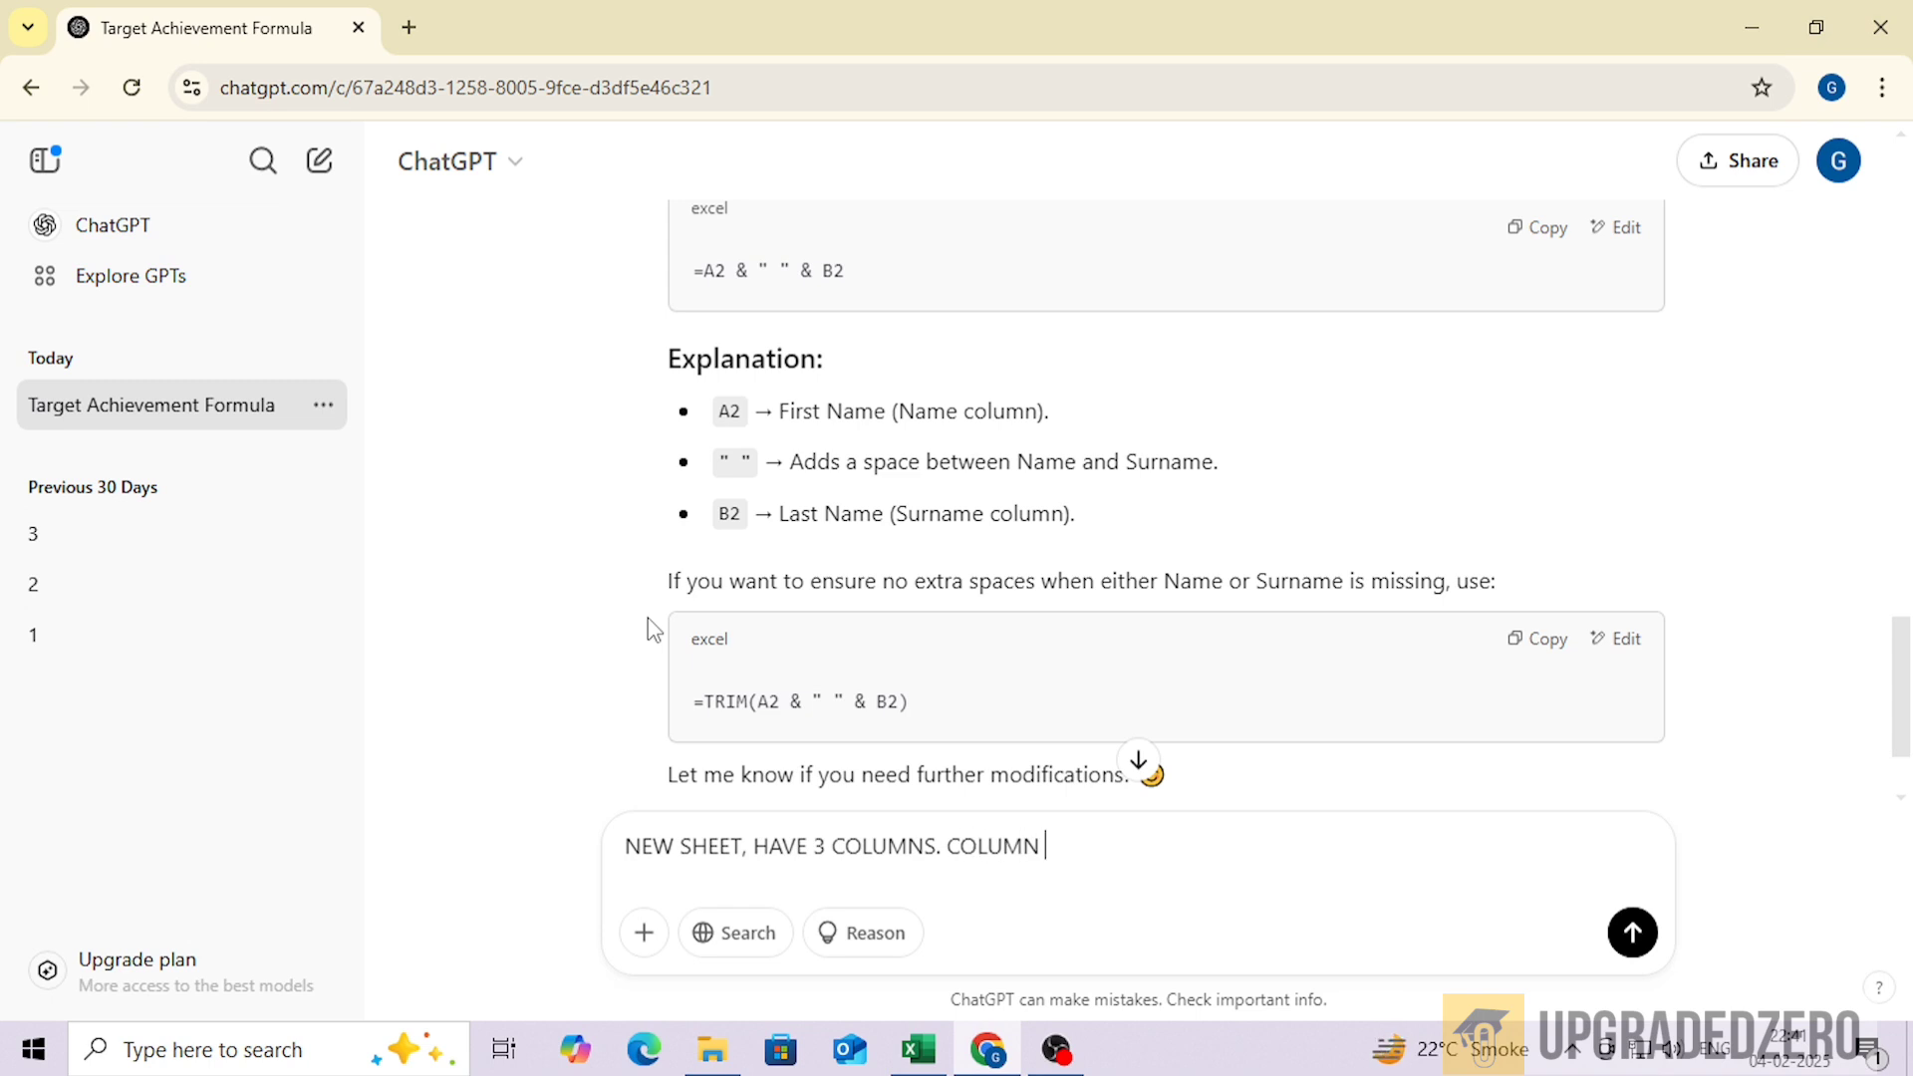
pyautogui.write(' A (EMPLOYEE NAME) ,')
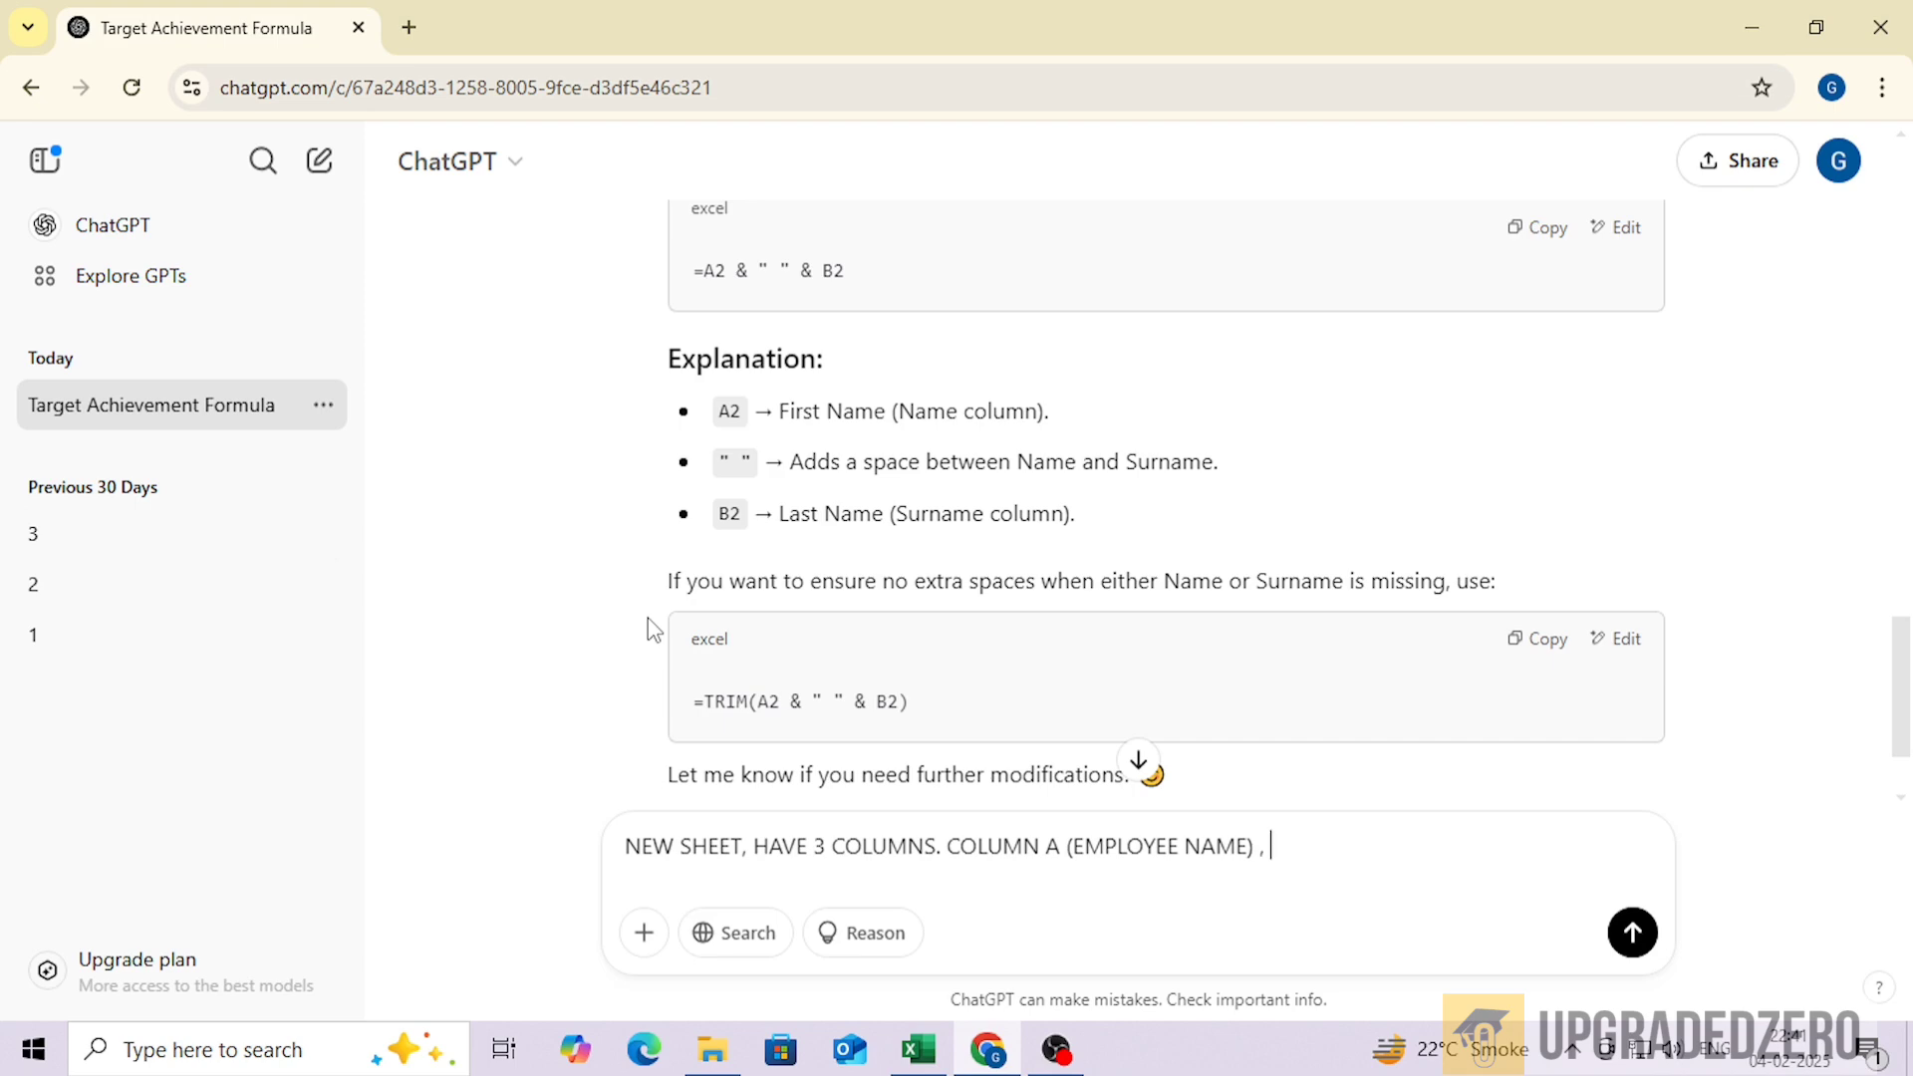
pyautogui.write(' B (')
pyautogui.hotkey('alt', 'Tab')
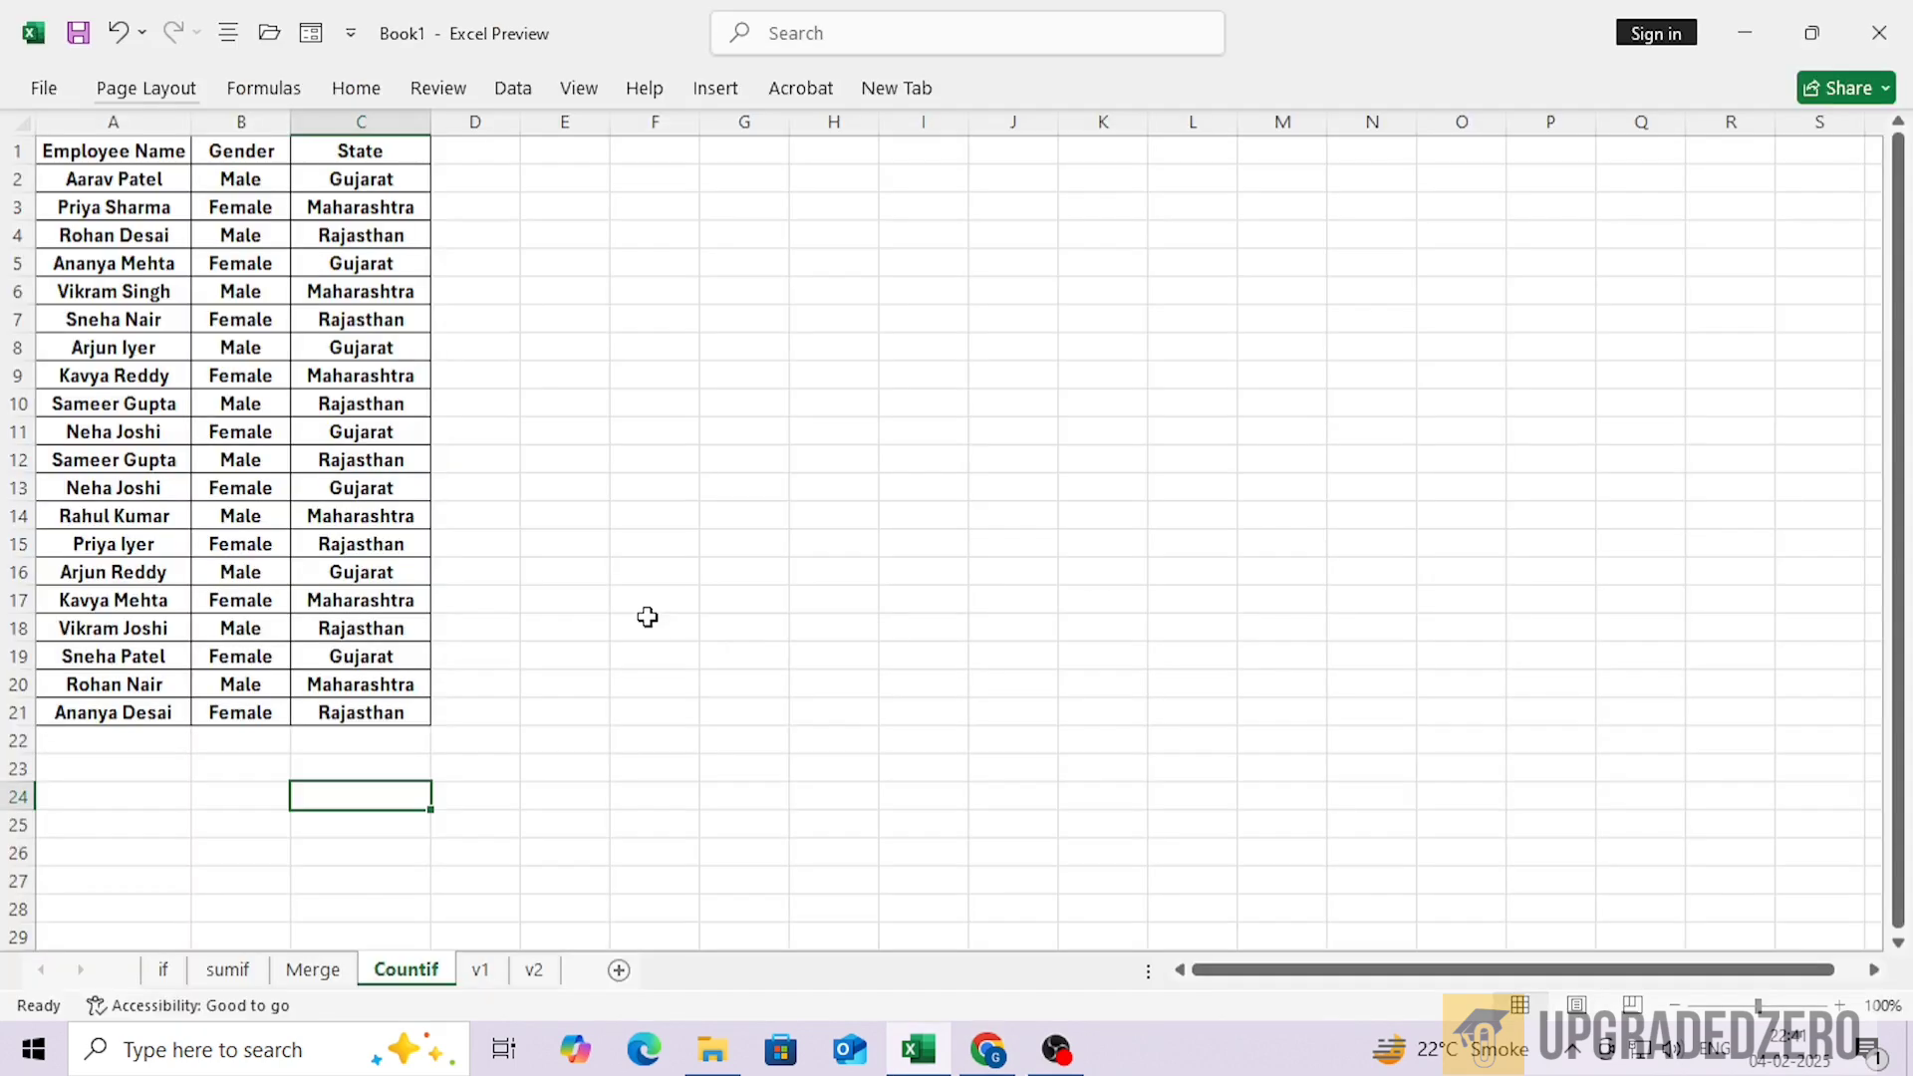
pyautogui.hotkey('alt', 'Tab')
pyautogui.write('GEND')
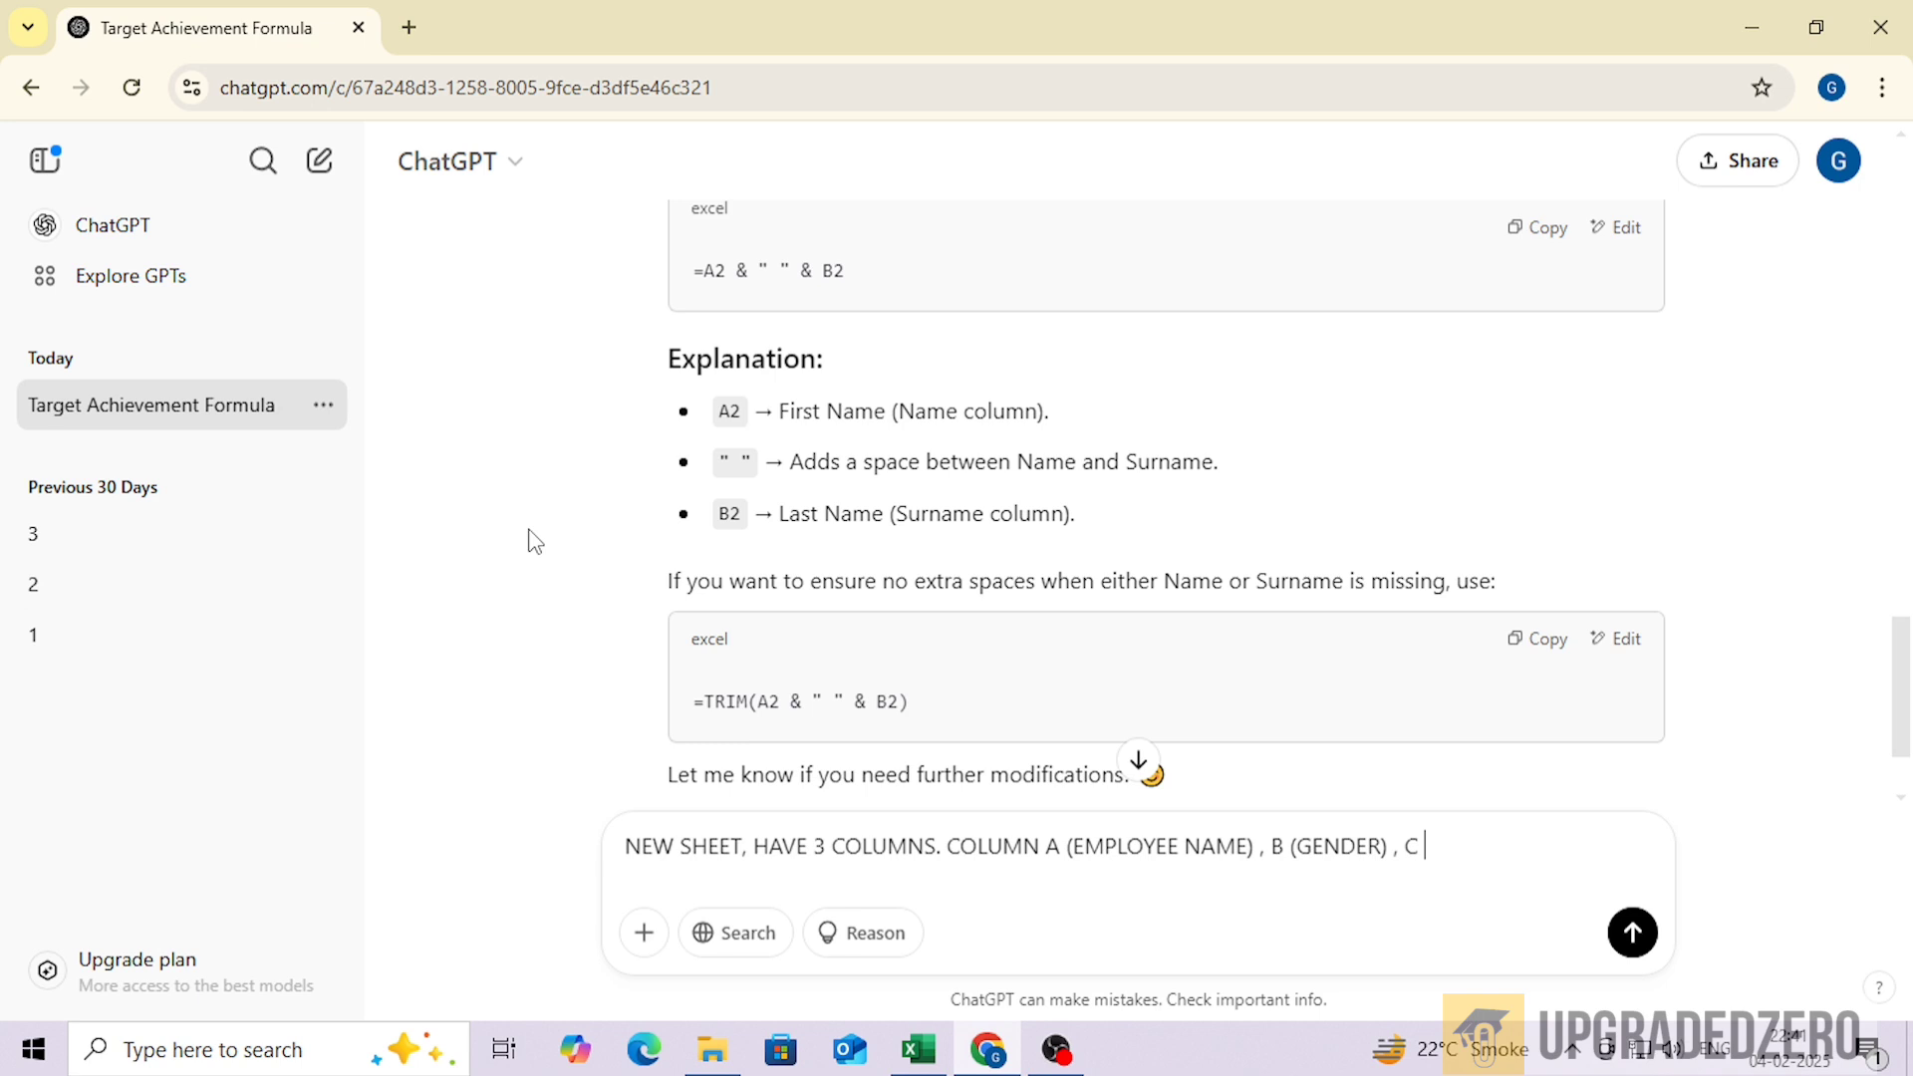
pyautogui.write('ER) , C (STATES). ALL DATA')
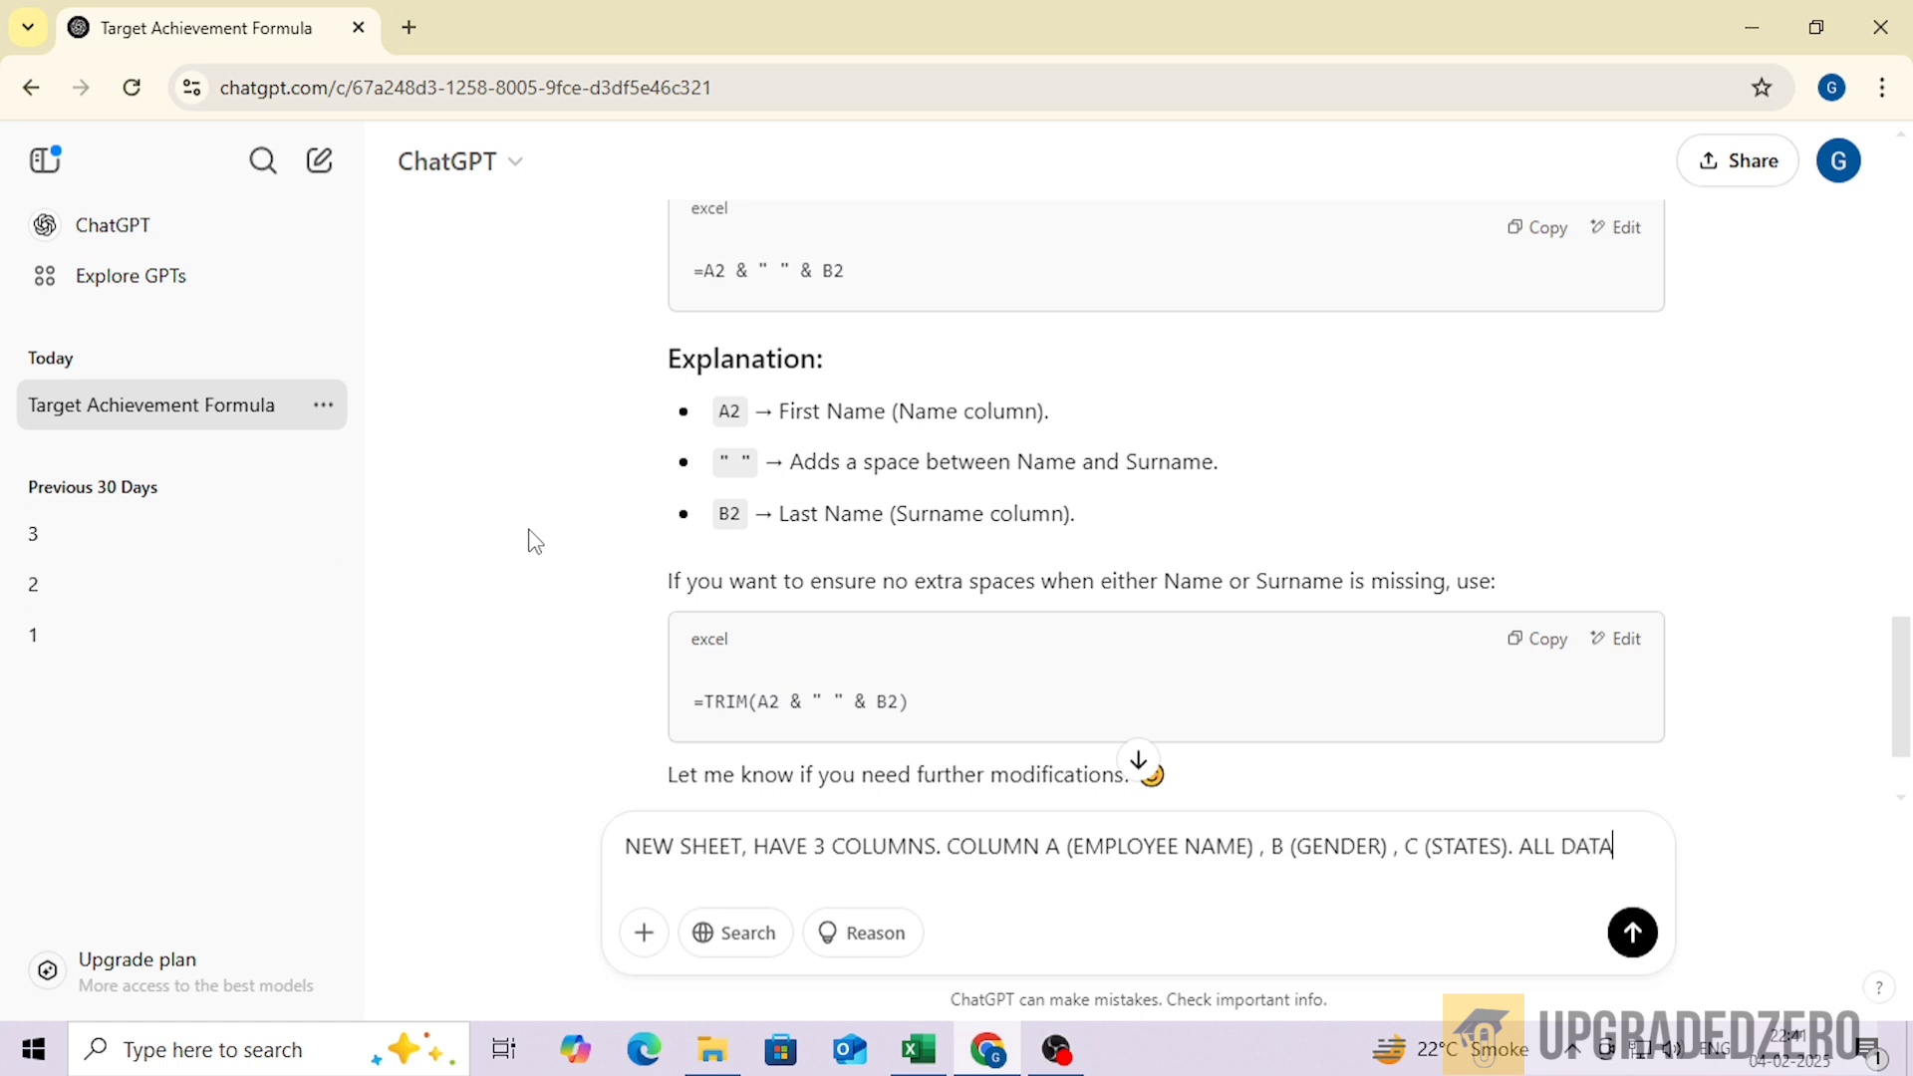
# Extend the prompt with "WITH HEADINGS. NOW WANT TO FIND HOW MANY FEMALES ARE FROM STATE GUJARAT.NEED FUNCTION FOR THIS"
pyautogui.write(' WITH HEADI')
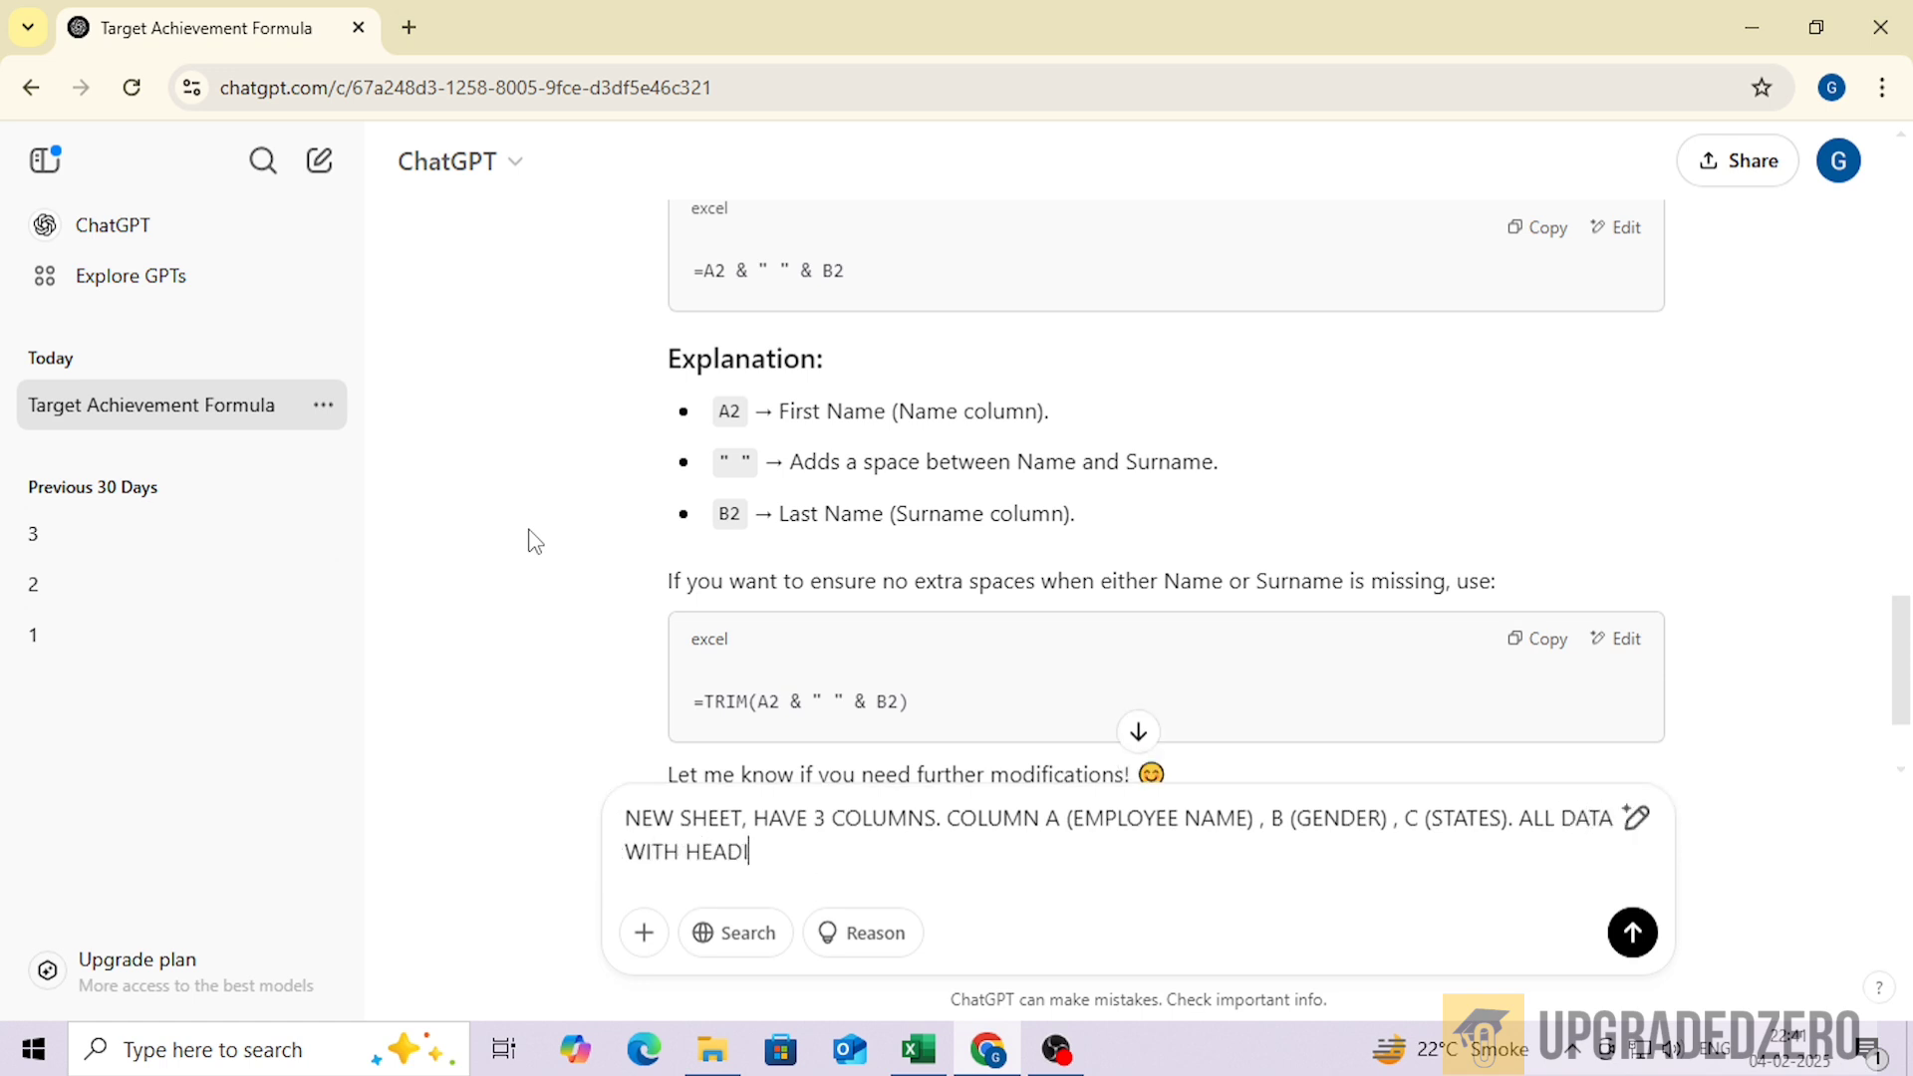
pyautogui.write('NGS. NOW WANT')
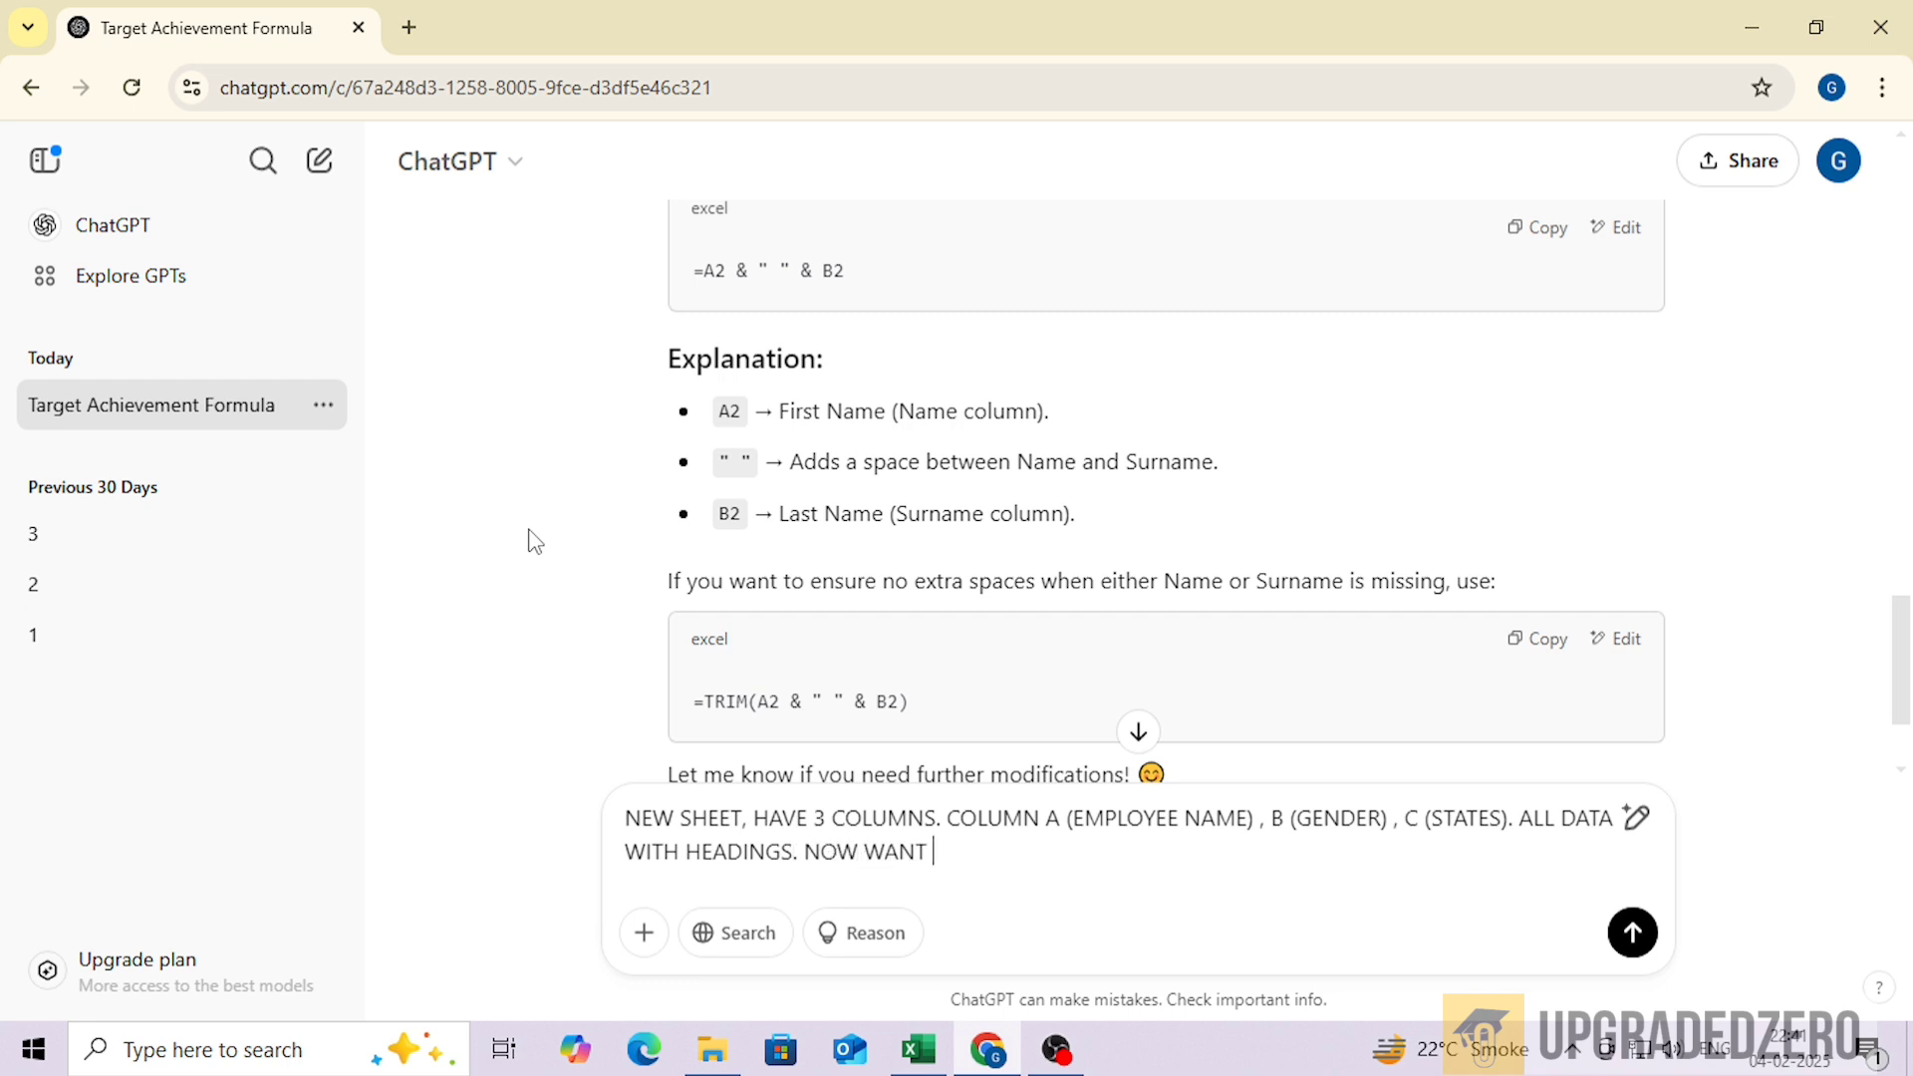
pyautogui.write(' TO FIND HOW MANY')
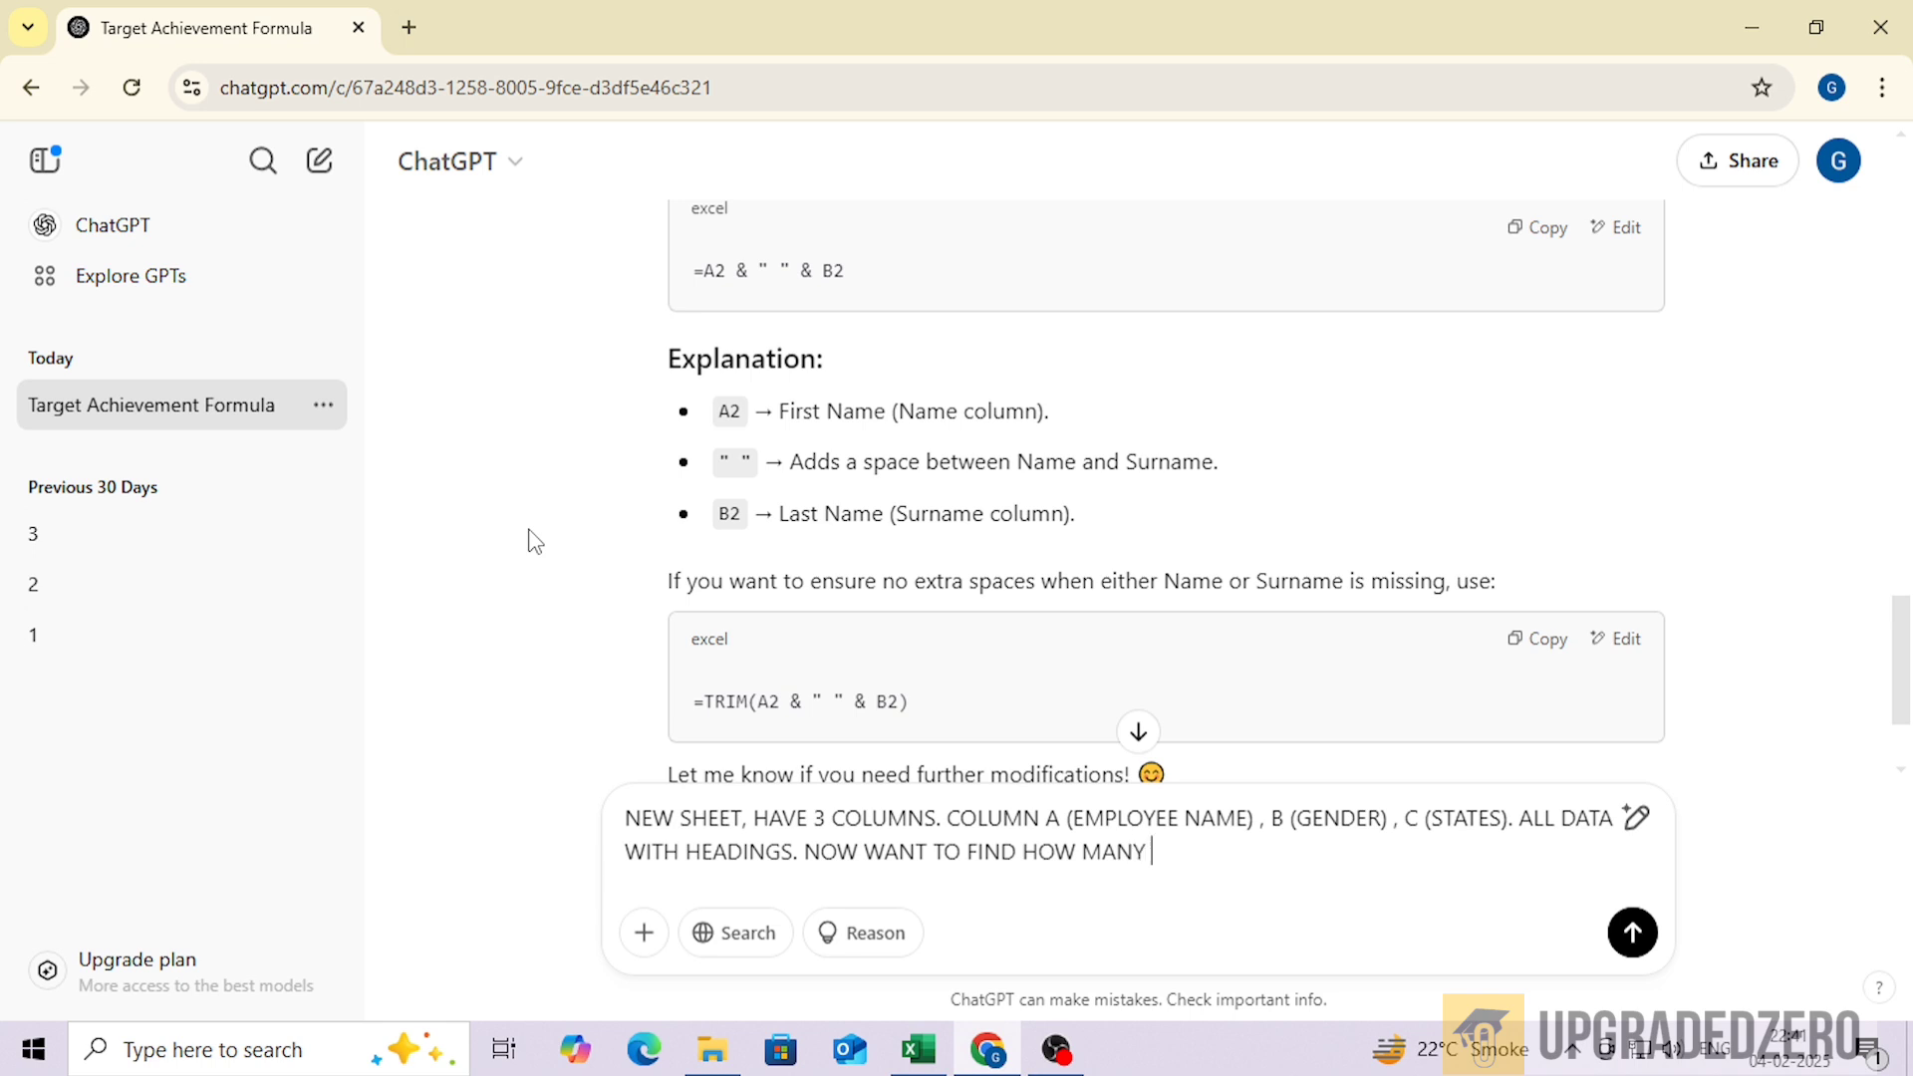
pyautogui.write(' FEMALES ARE FROM ST')
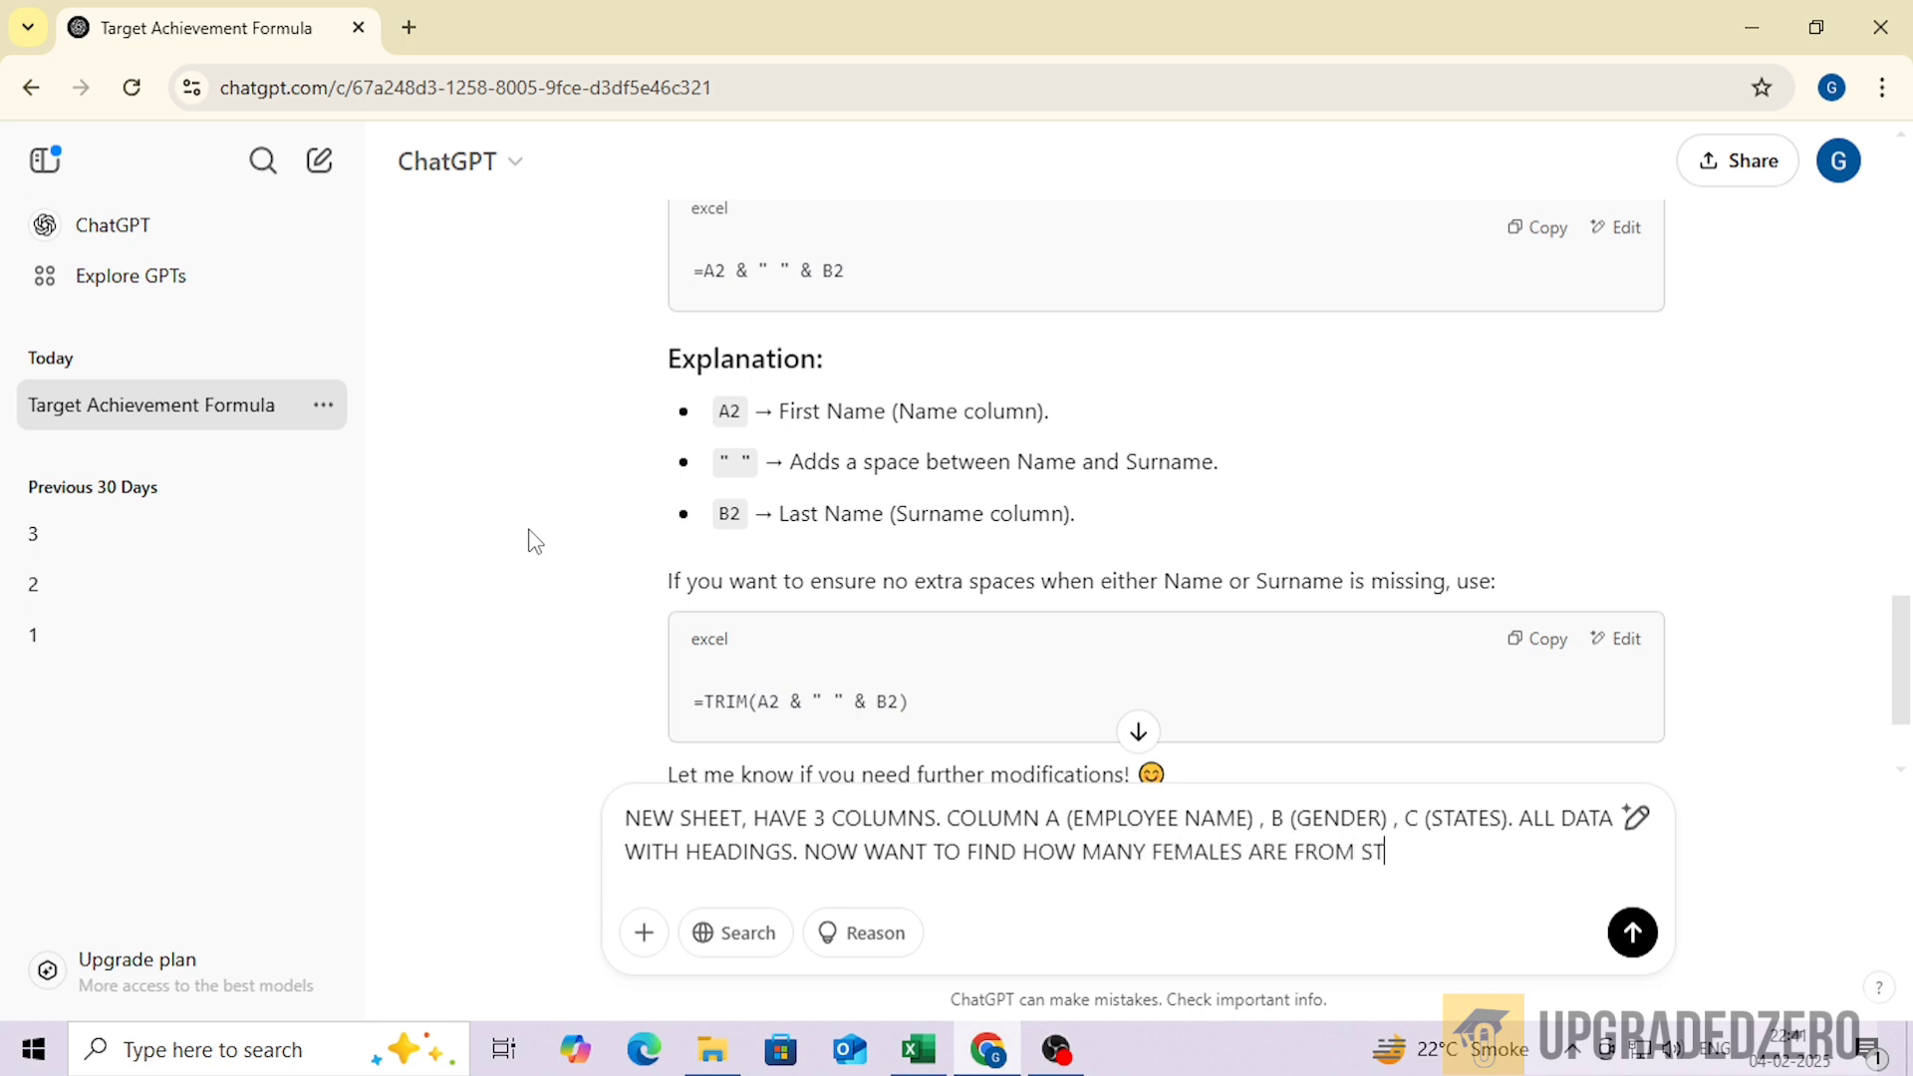
pyautogui.write('ATE GUJARAT.NEED ')
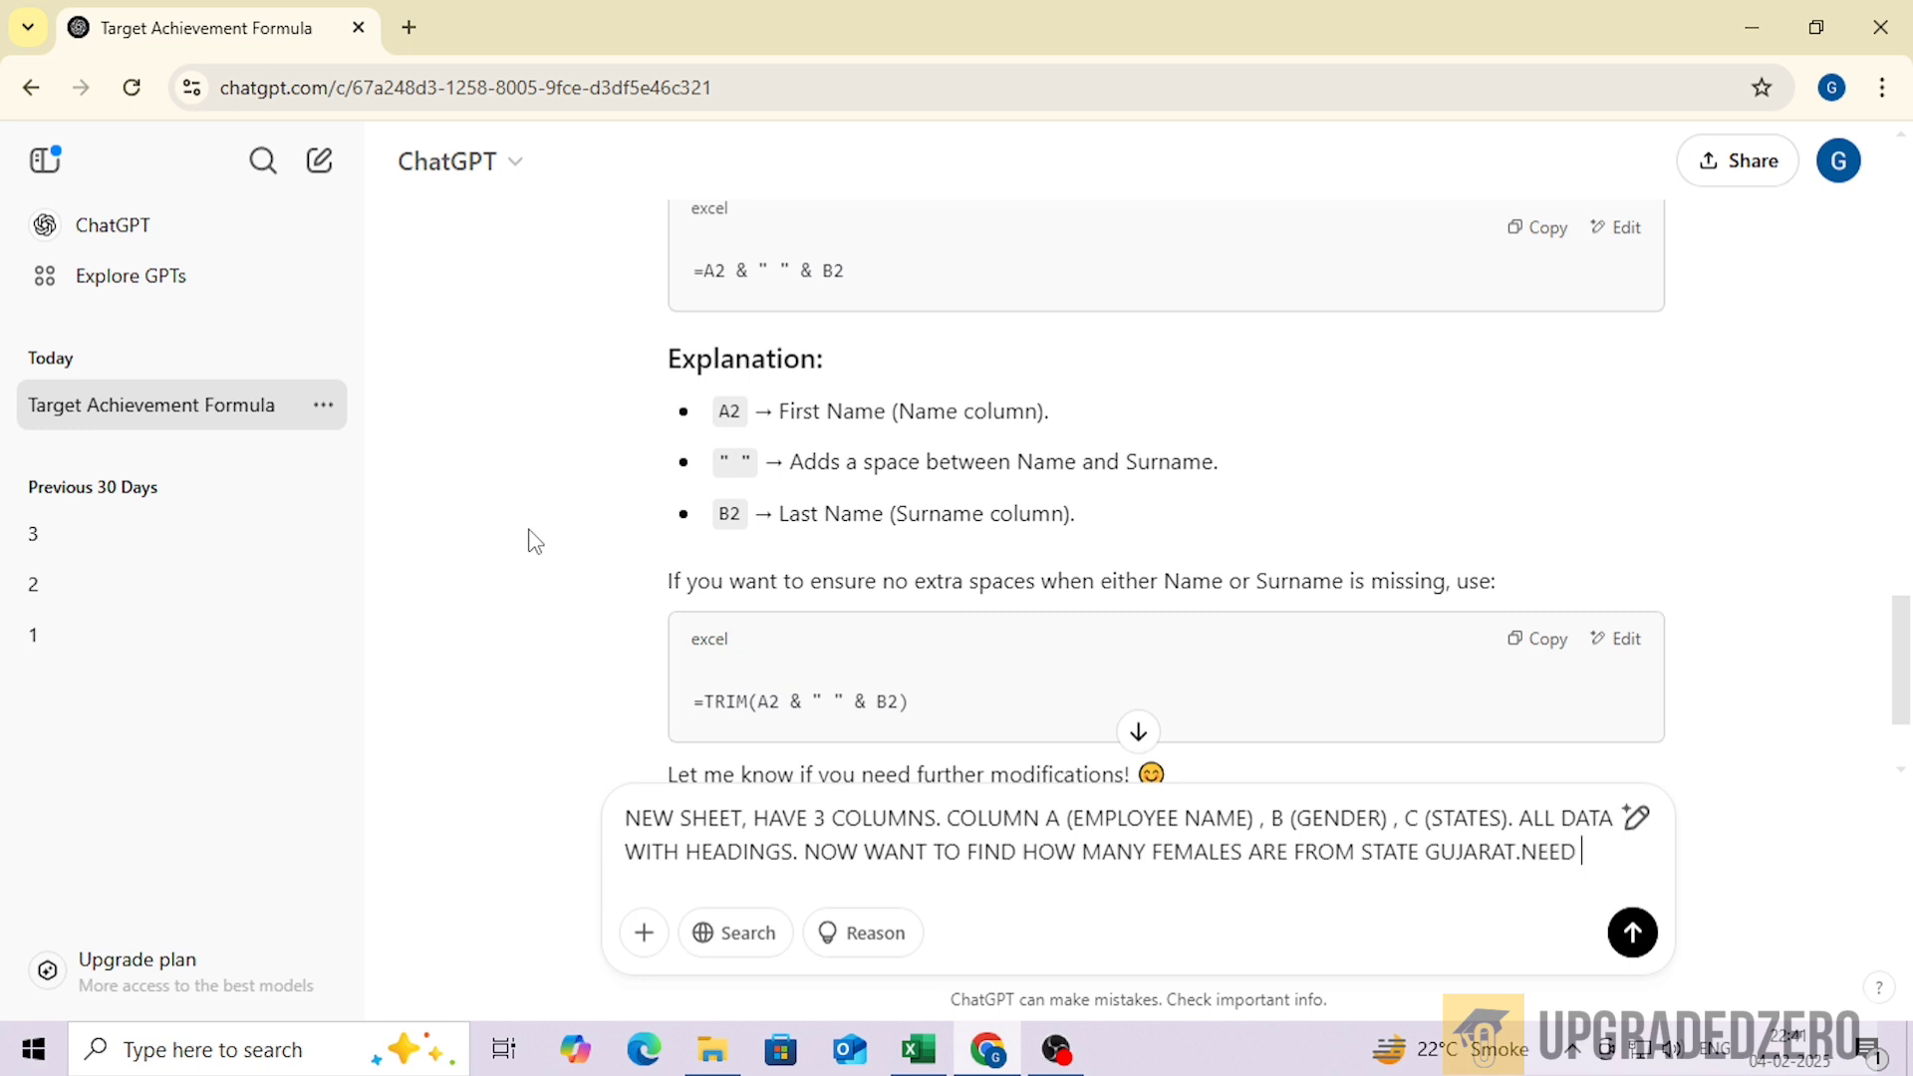
pyautogui.write('FUNCTION FOR THIS')
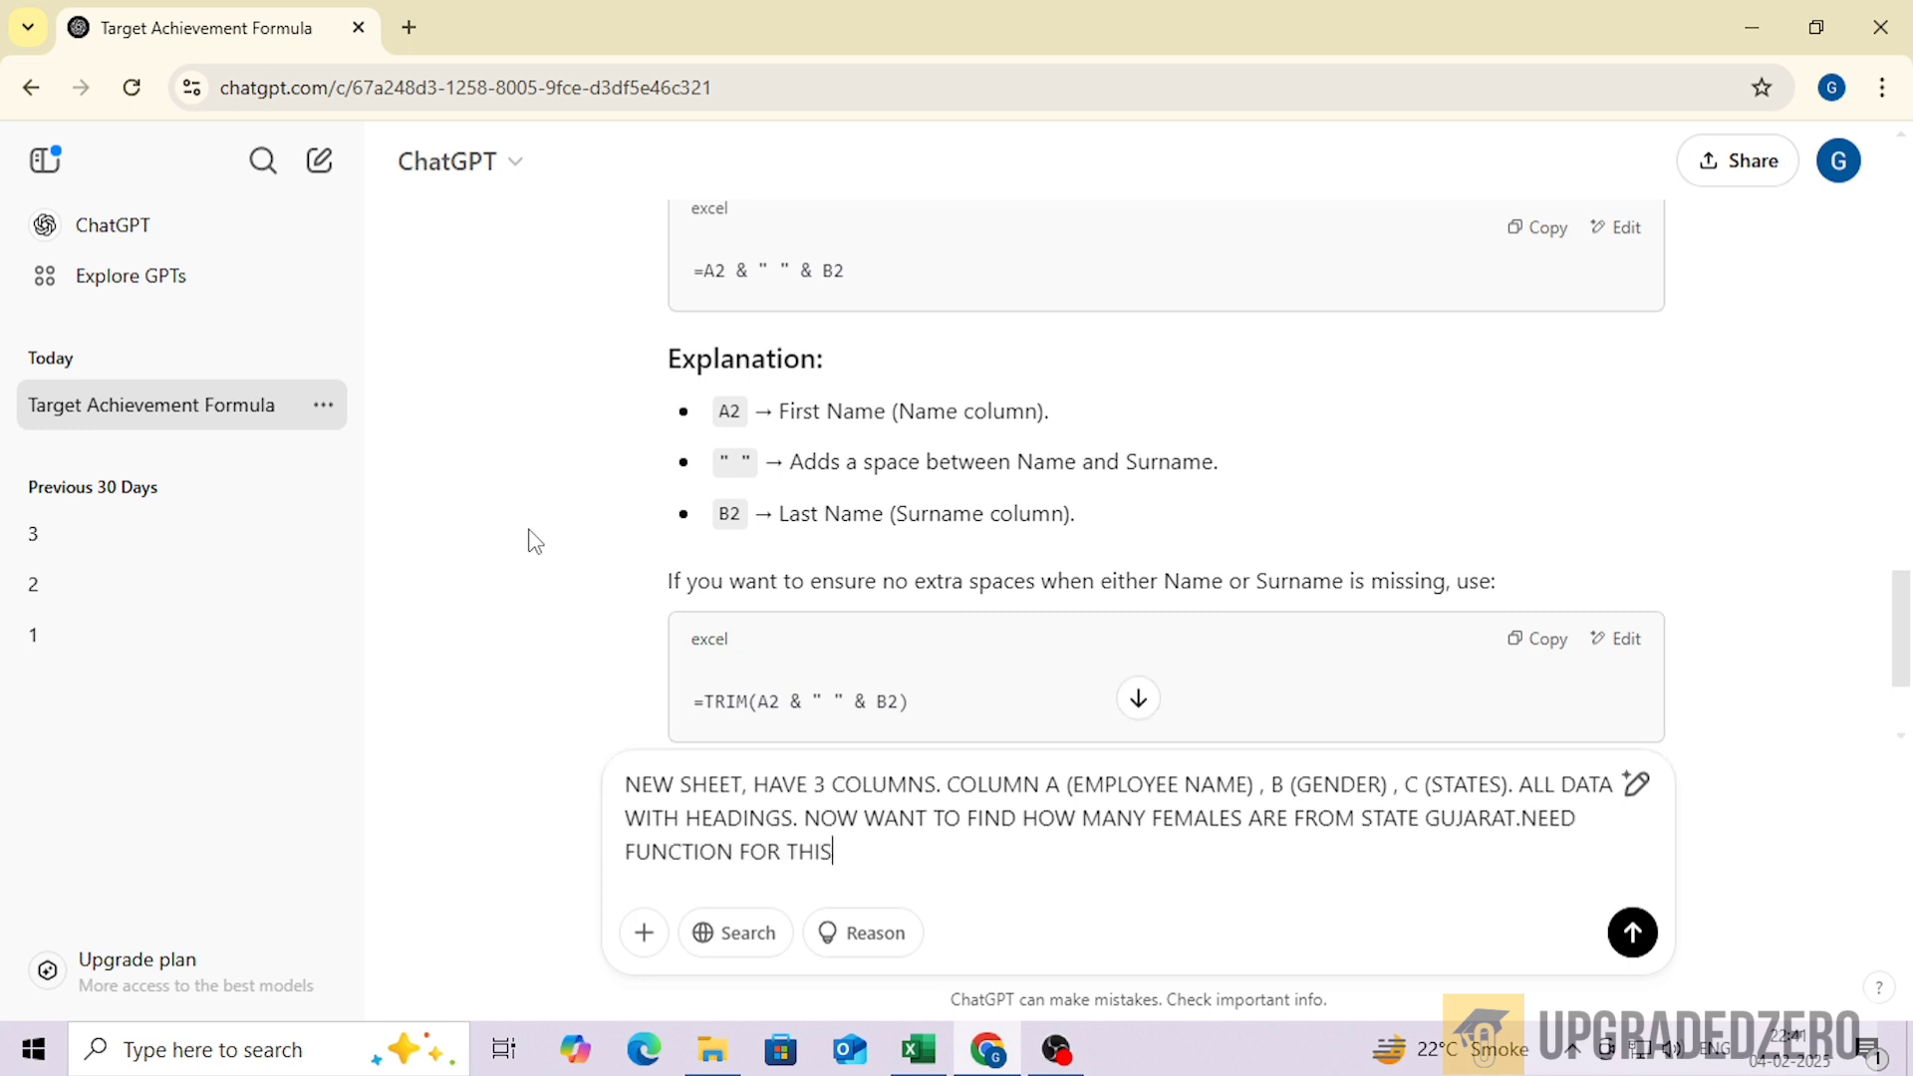
# Send the finished prompt and copy ChatGPT's COUNTIFS formula for females from Gujarat into cell C24 of the Countif sheet in Excel
pyautogui.write('.')
pyautogui.press('Return')
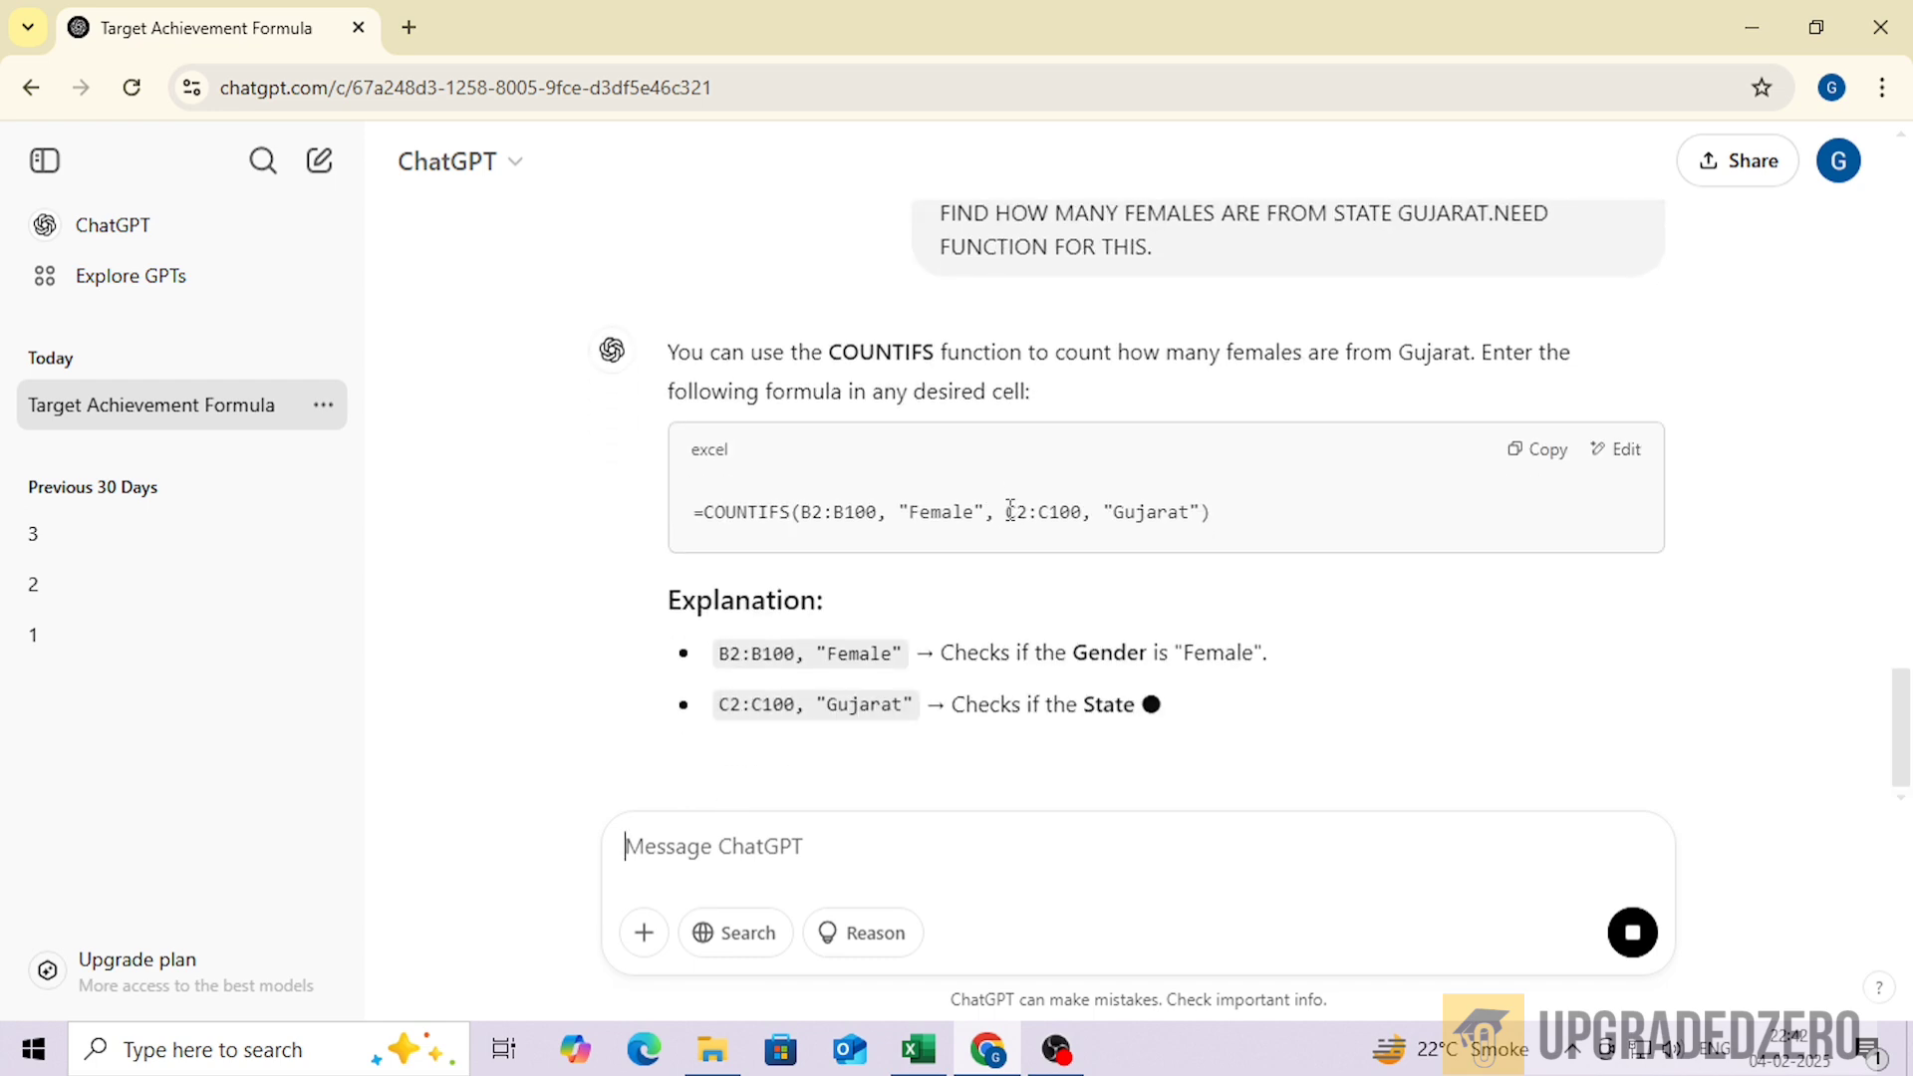
pyautogui.click(1537, 449)
pyautogui.hotkey('alt', 'Tab')
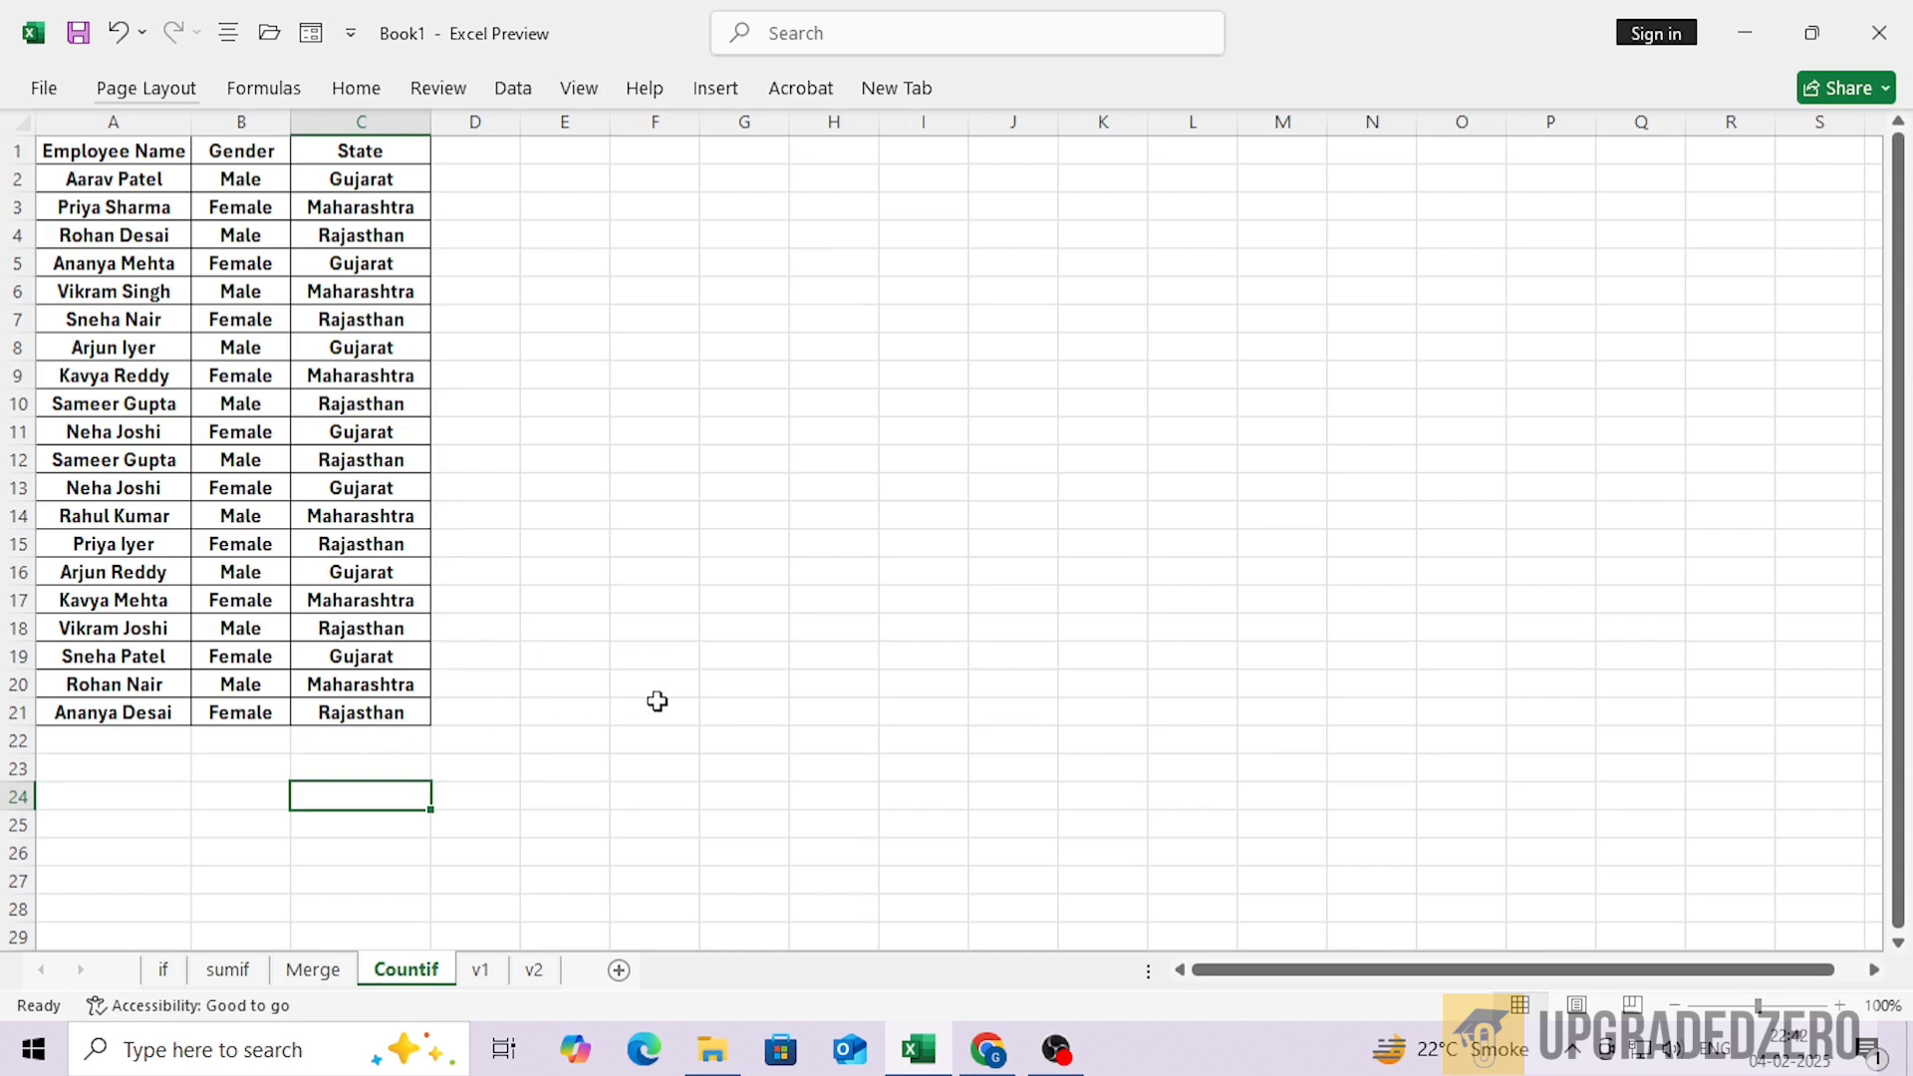
pyautogui.hotkey('ctrl', 'v')
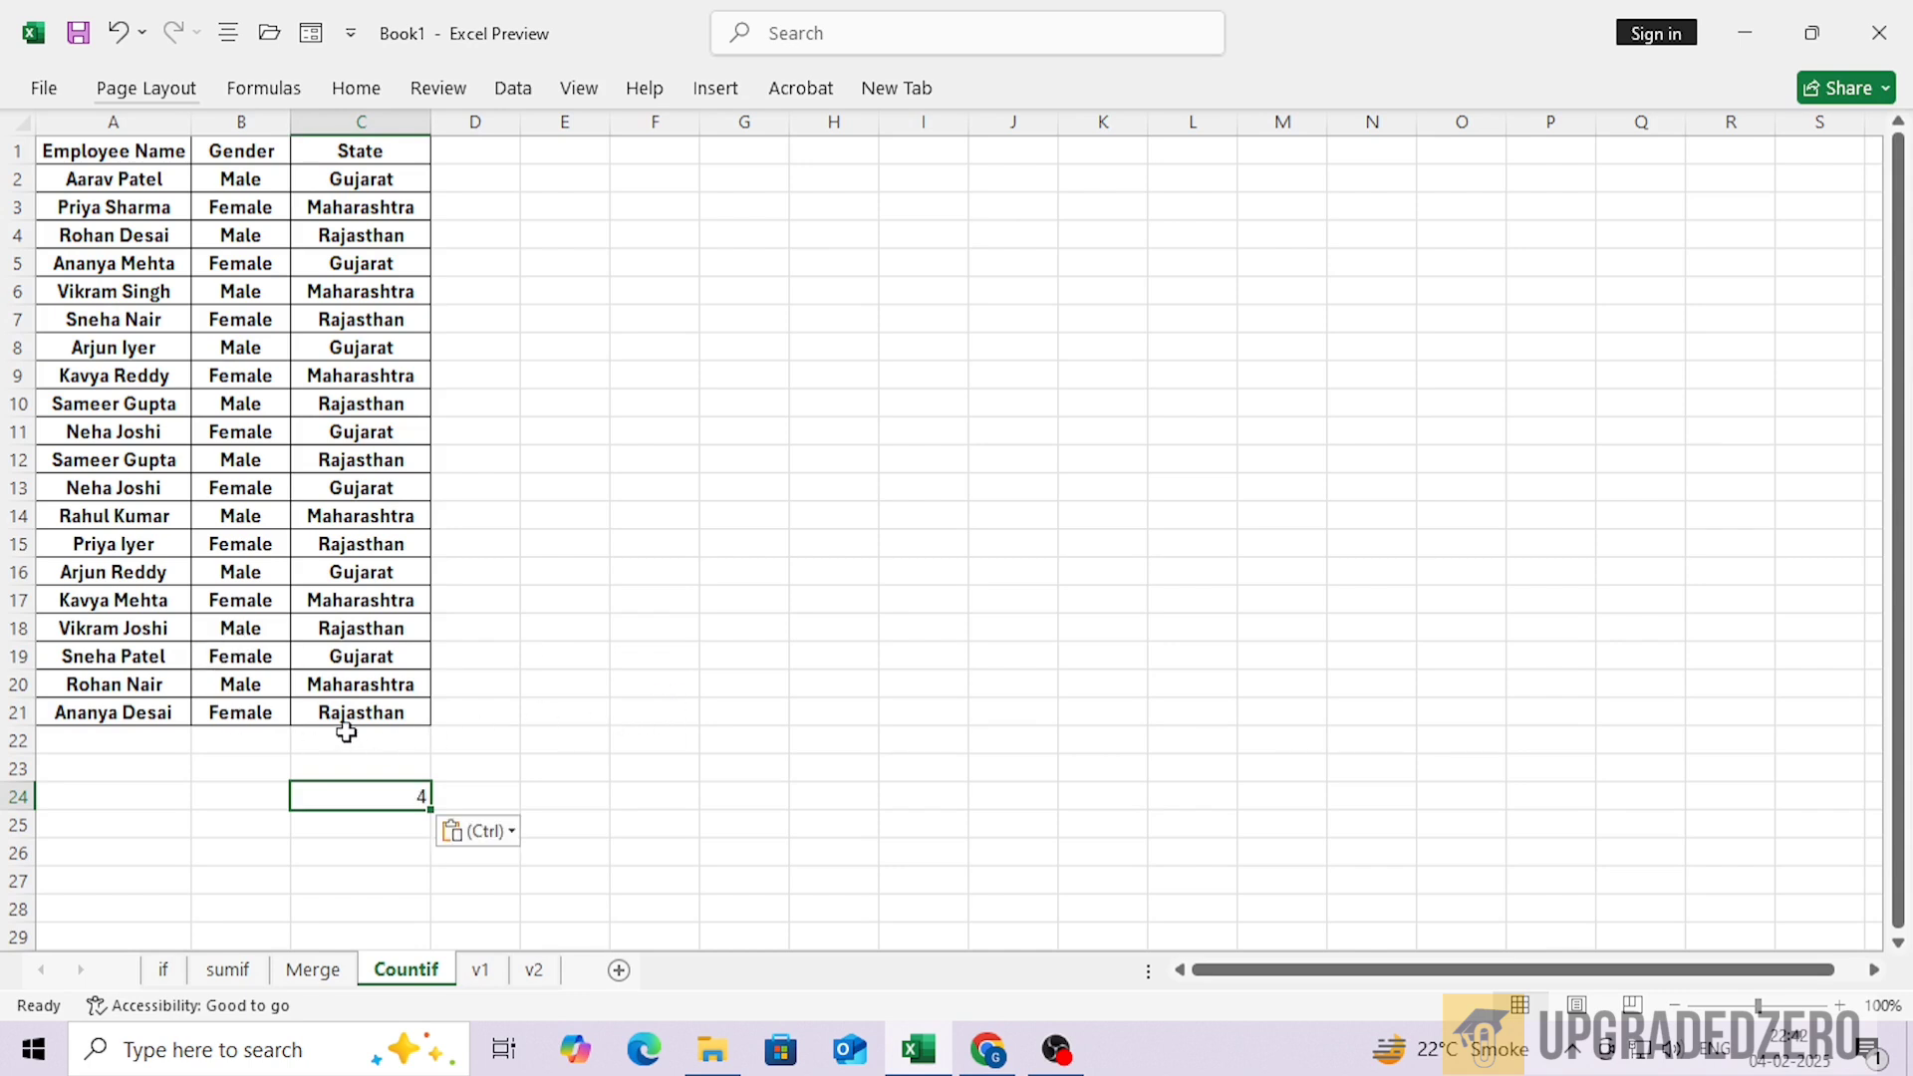
# Make the result in C24 bold and try to centre it in the cell
pyautogui.hotkey('ctrl', 'b')
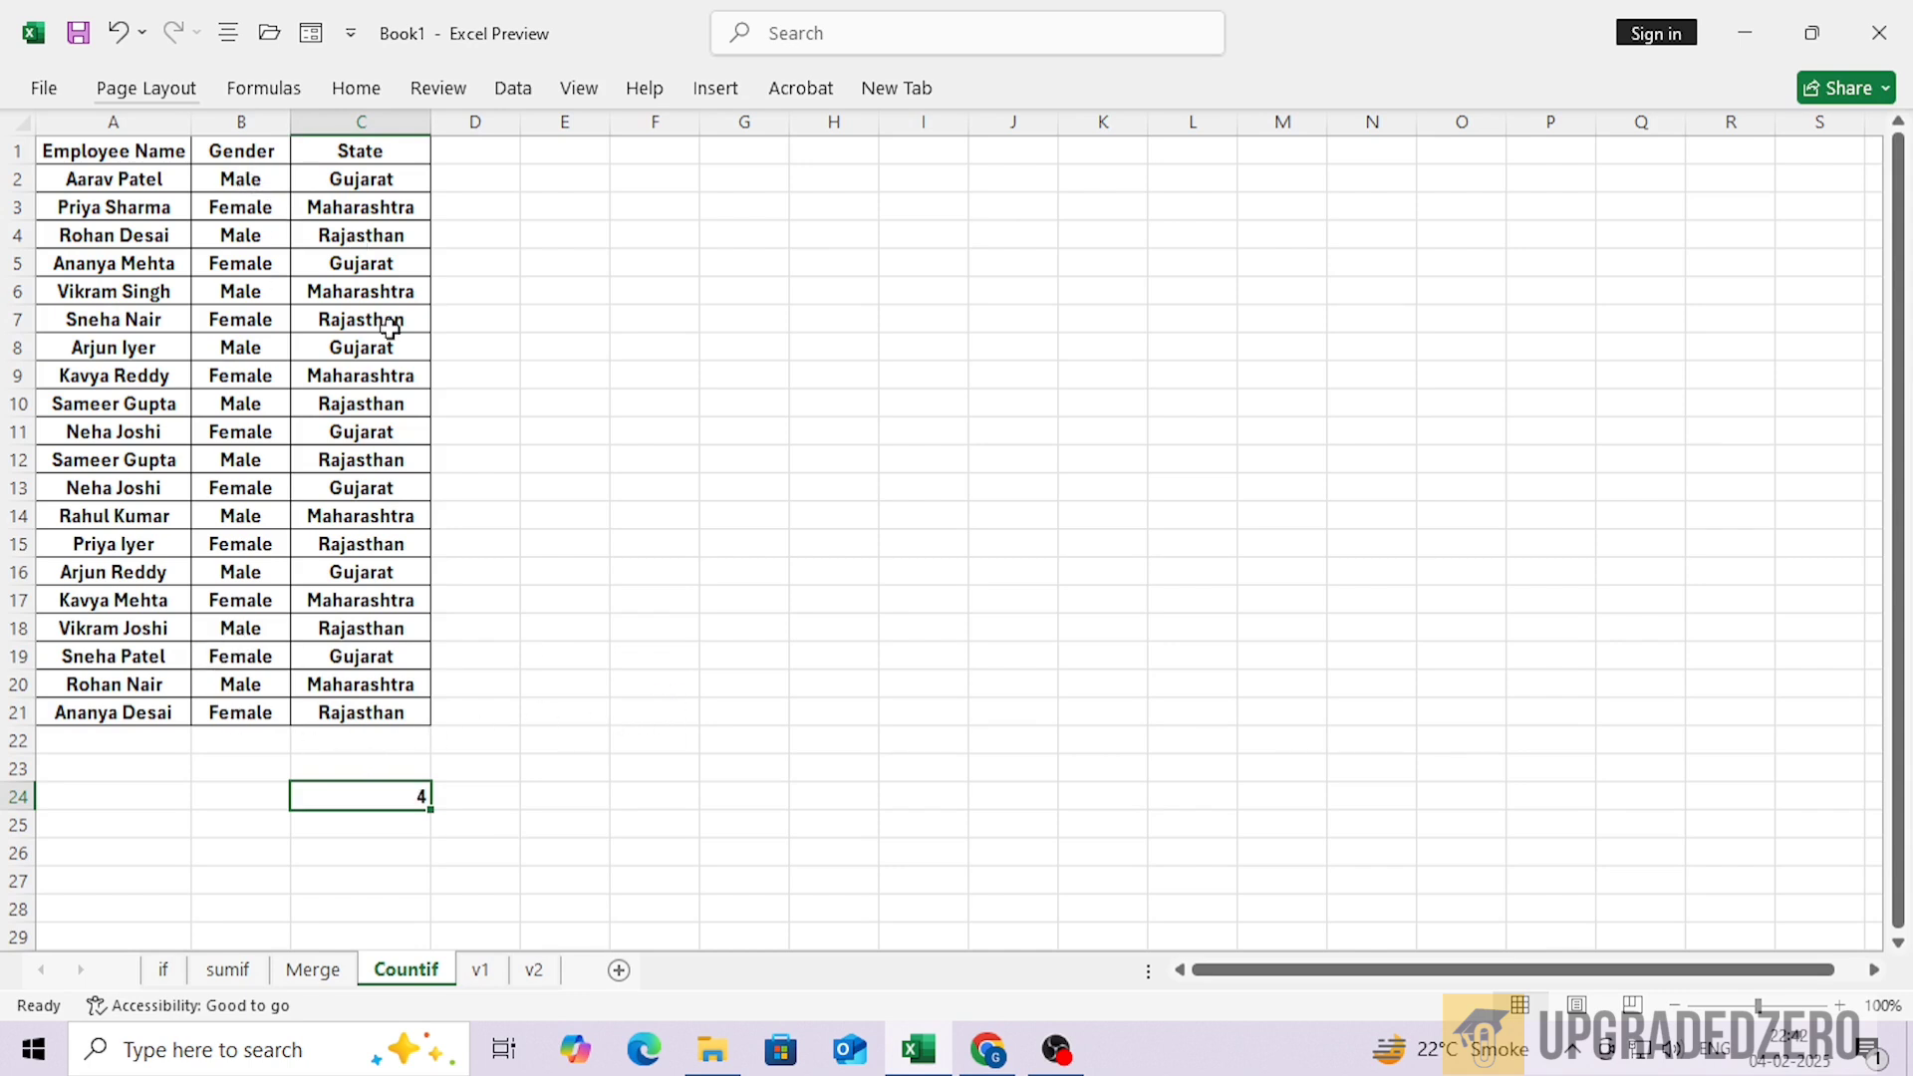
pyautogui.hotkey('alt', 'h')
pyautogui.write('ac')
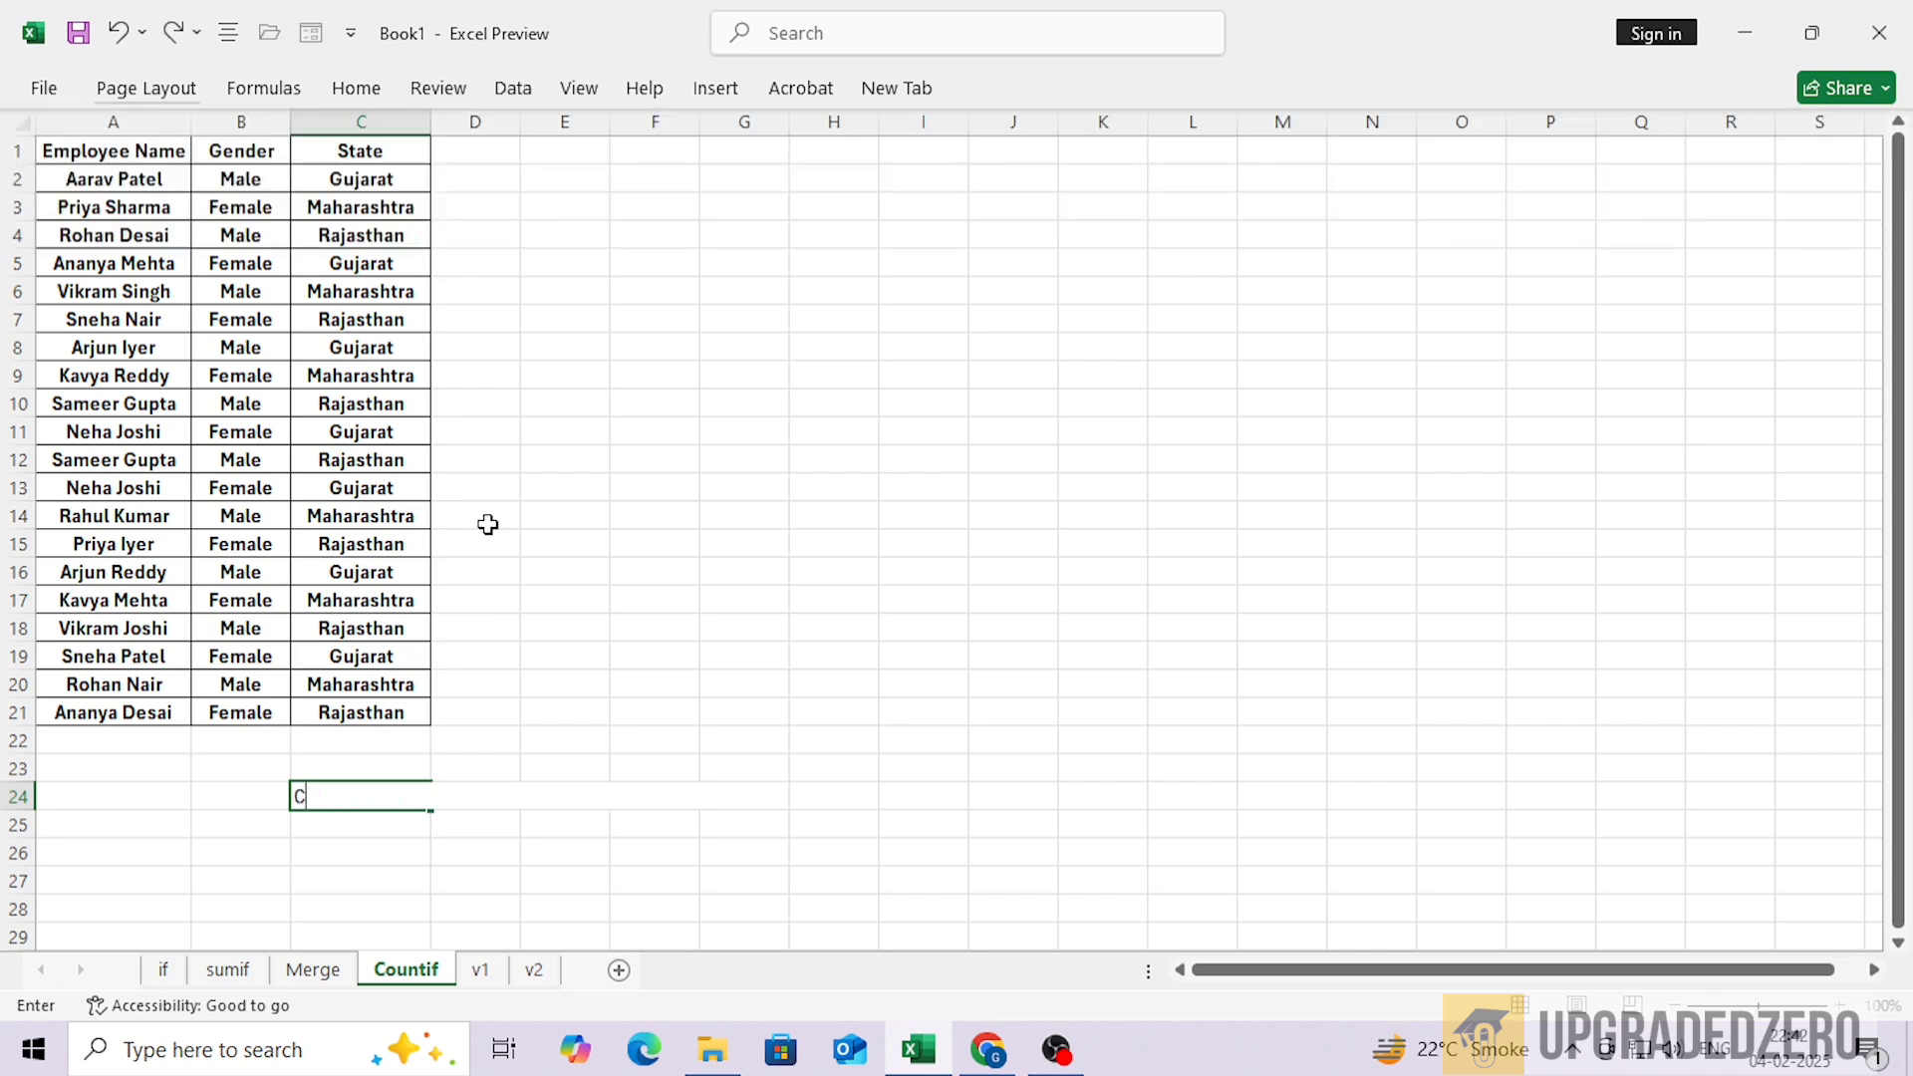
pyautogui.press('Escape')
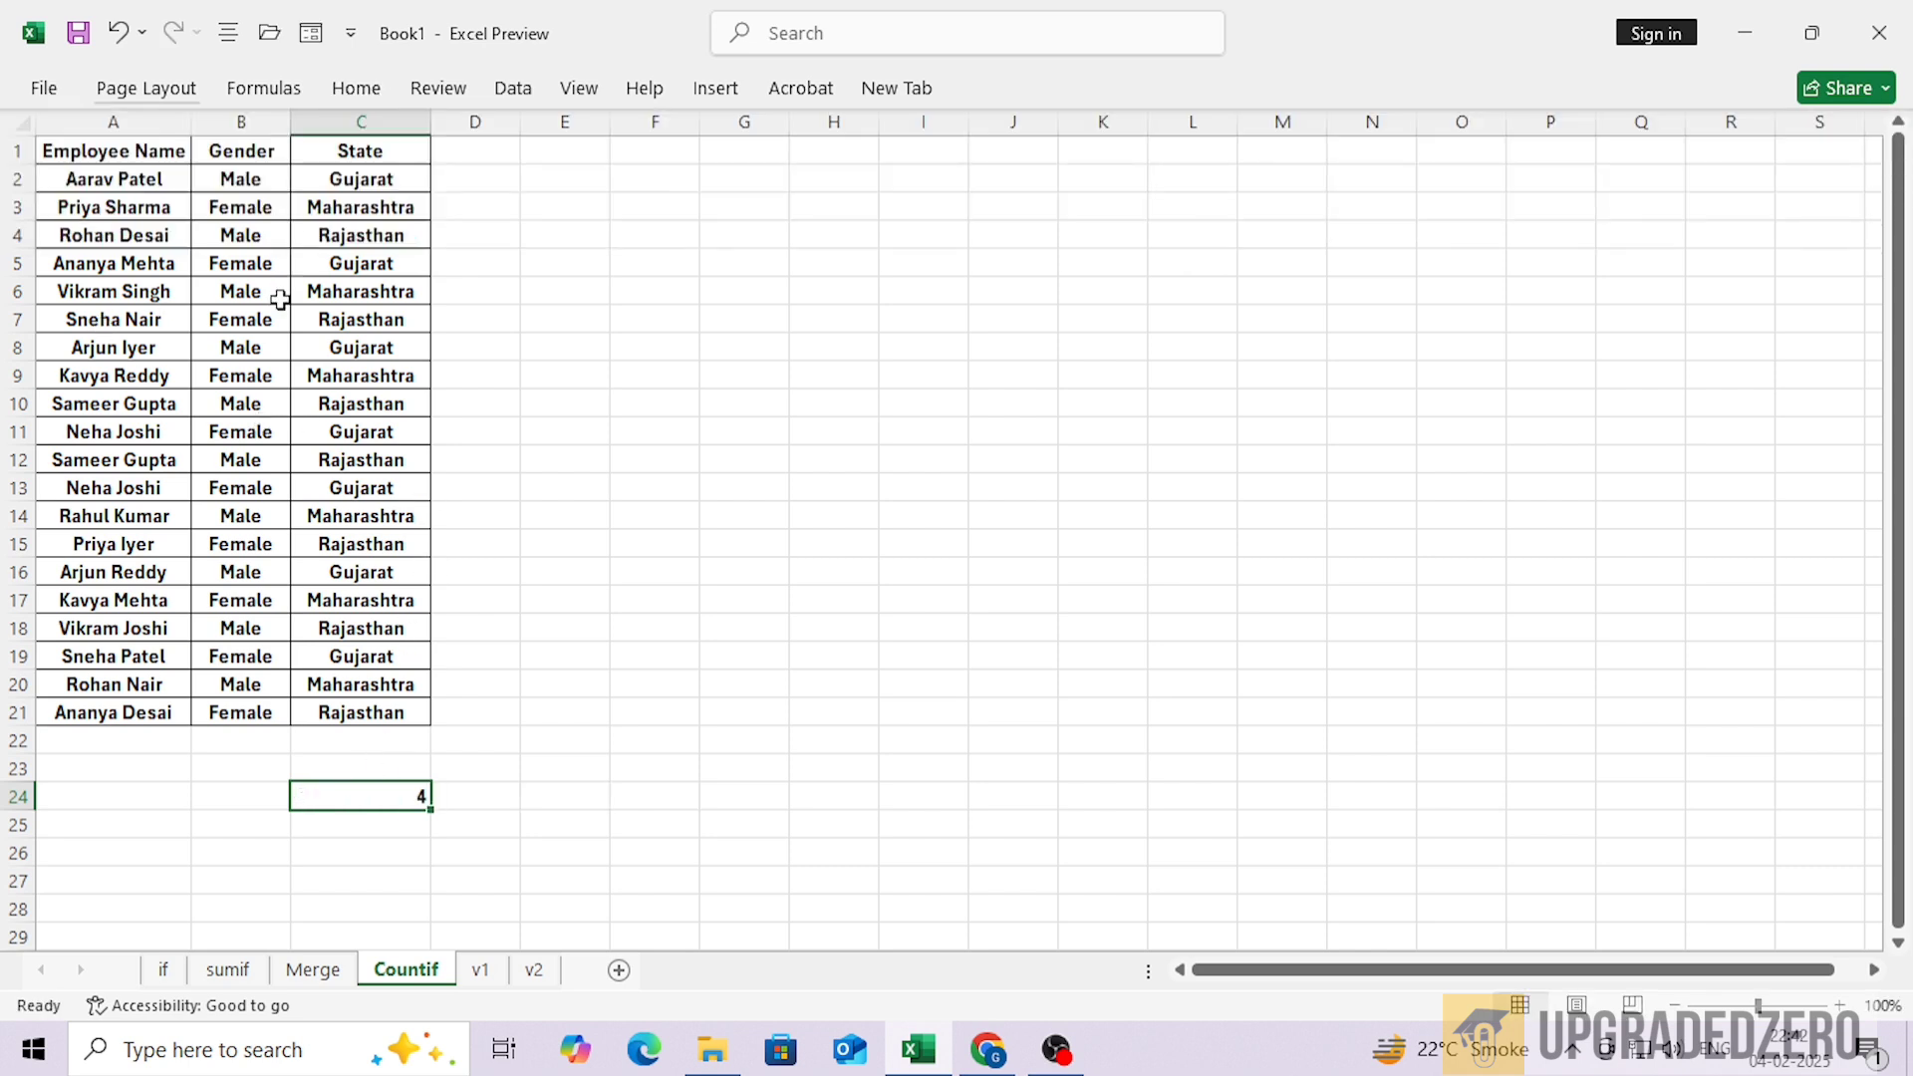
# Test the COUNTIFS formula by changing the state in C5 to Rajasthan, and undo the change
pyautogui.click(325, 261)
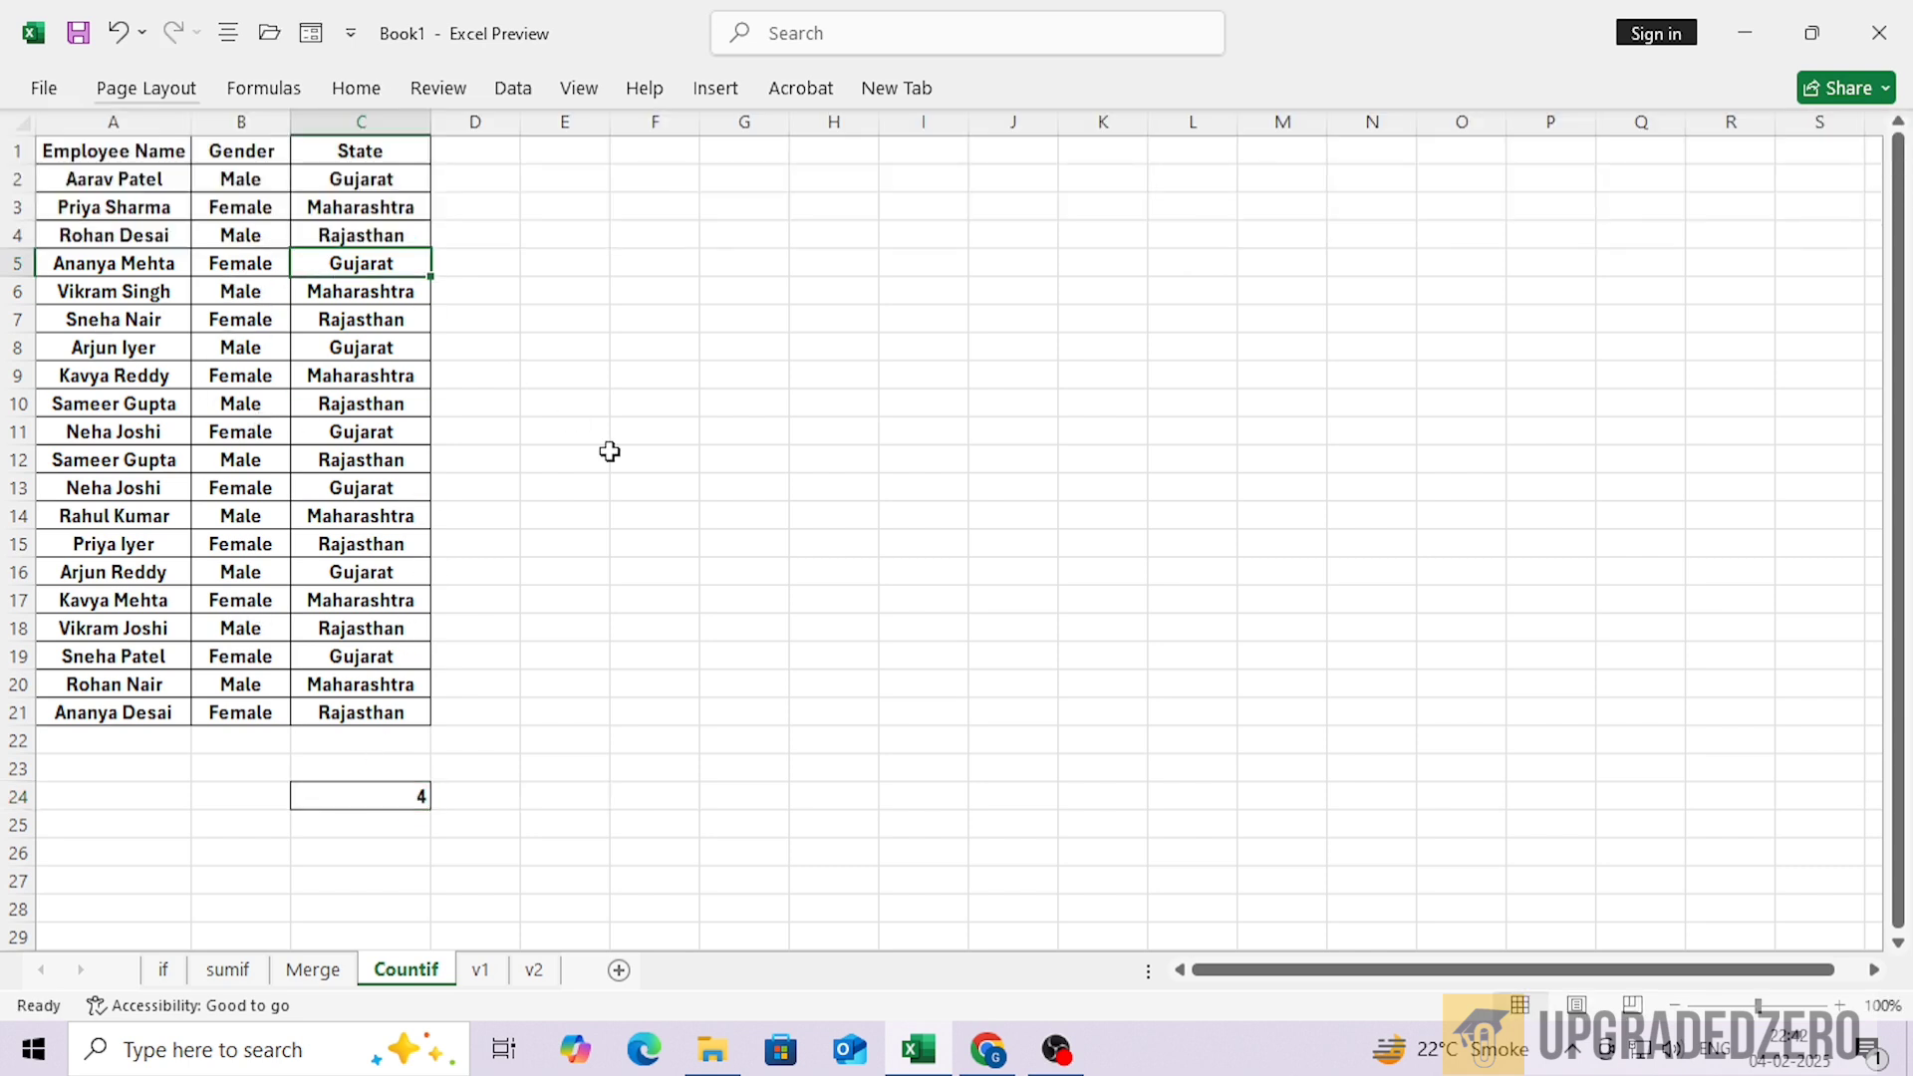
pyautogui.write('Rajasthan')
pyautogui.press('Return')
pyautogui.press('Up')
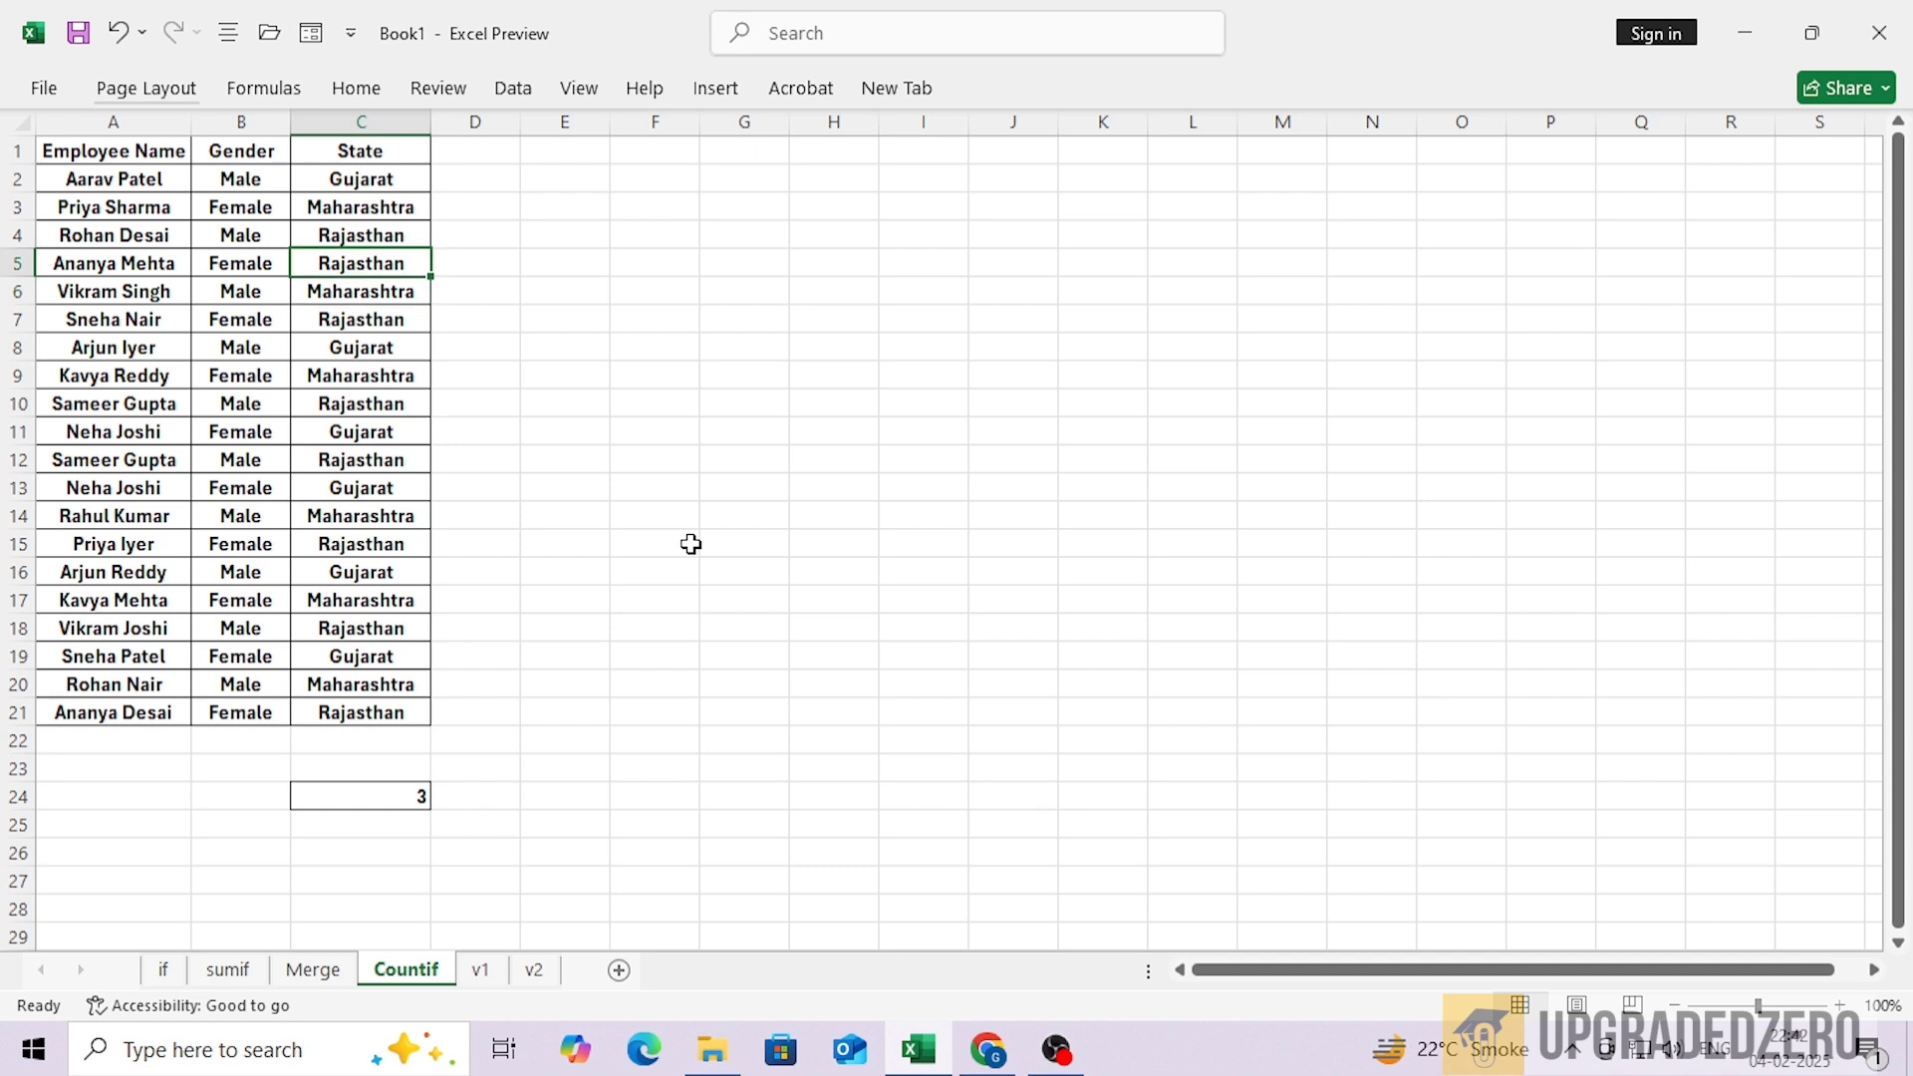
pyautogui.hotkey('ctrl', 'z')
pyautogui.press('F2')
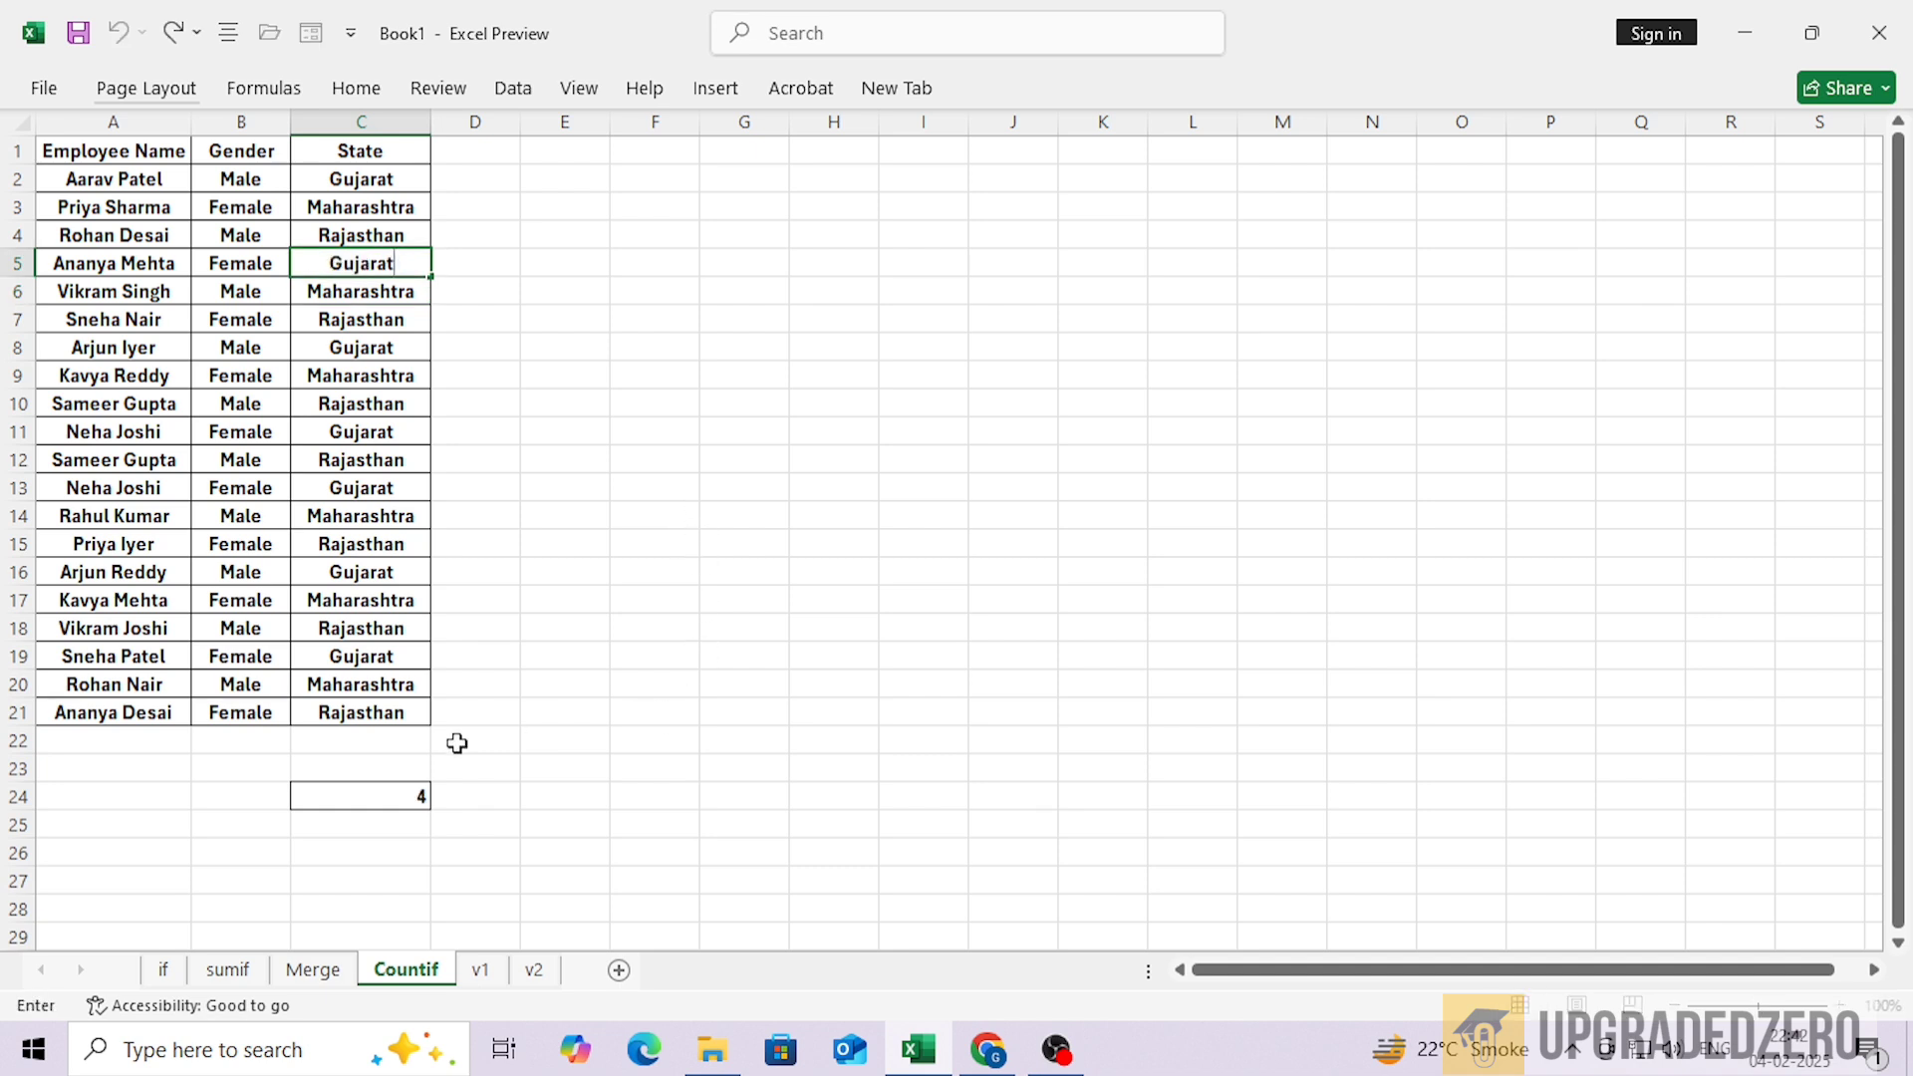
# Examine the COUNTIFS formula's ranges and criteria in C24, and read its explanation and notes in ChatGPT
pyautogui.click(413, 797)
pyautogui.press('F2')
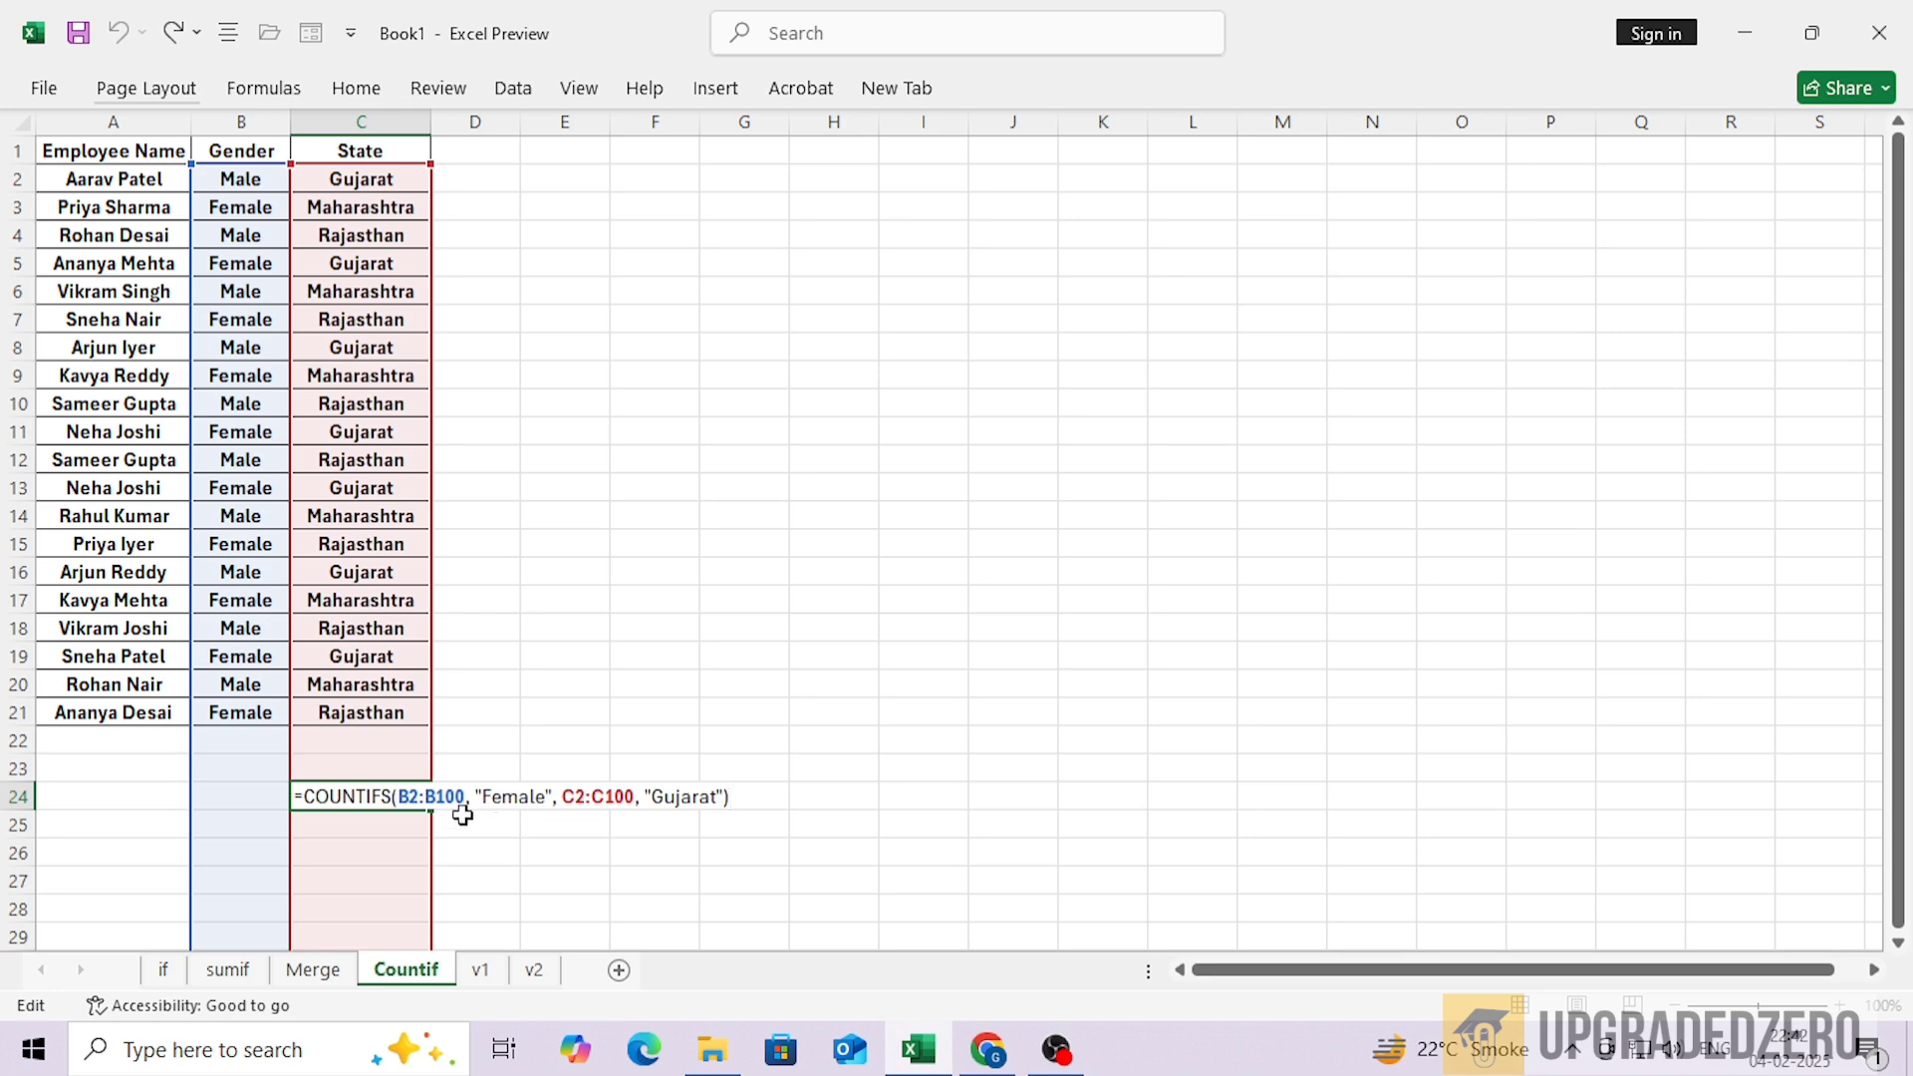
pyautogui.press('Escape')
pyautogui.hotkey('alt', 'Tab')
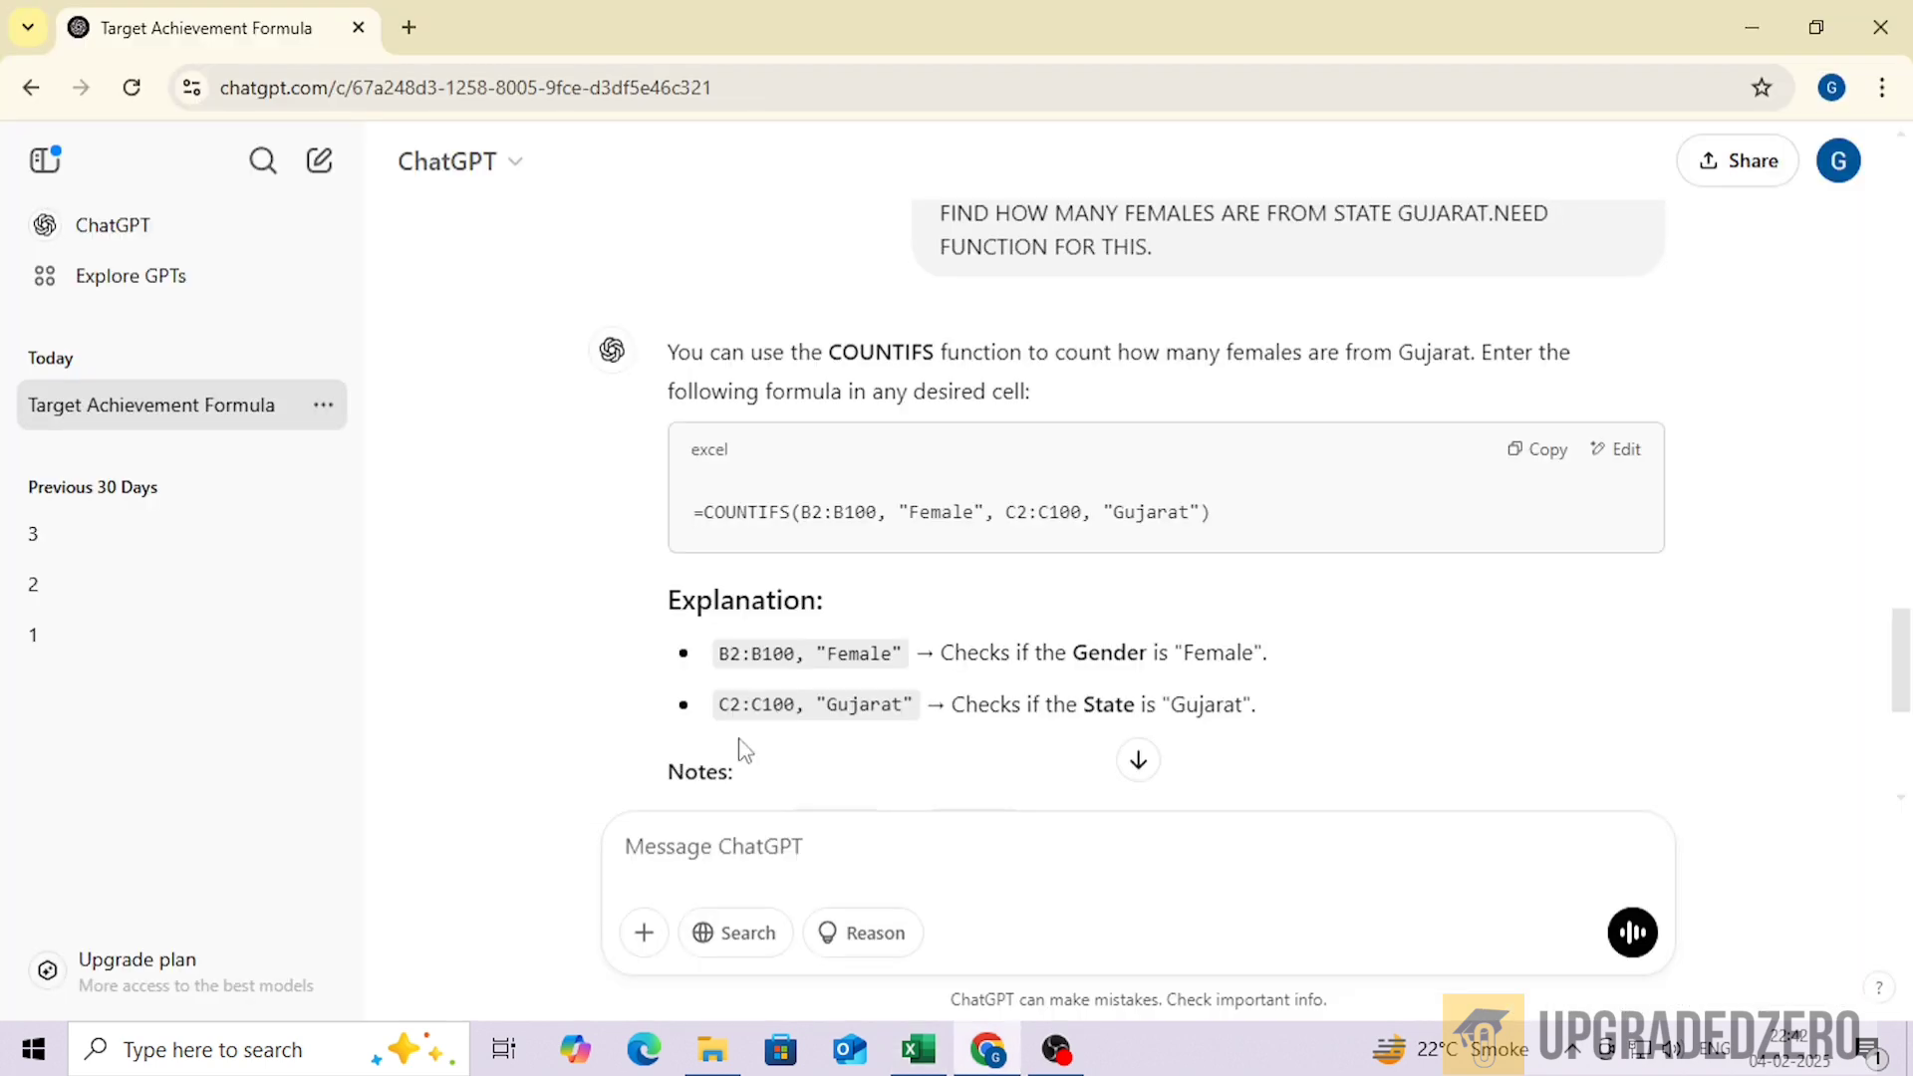
pyautogui.scroll(-3, 1017, 697)
pyautogui.scroll(-2, 937, 702)
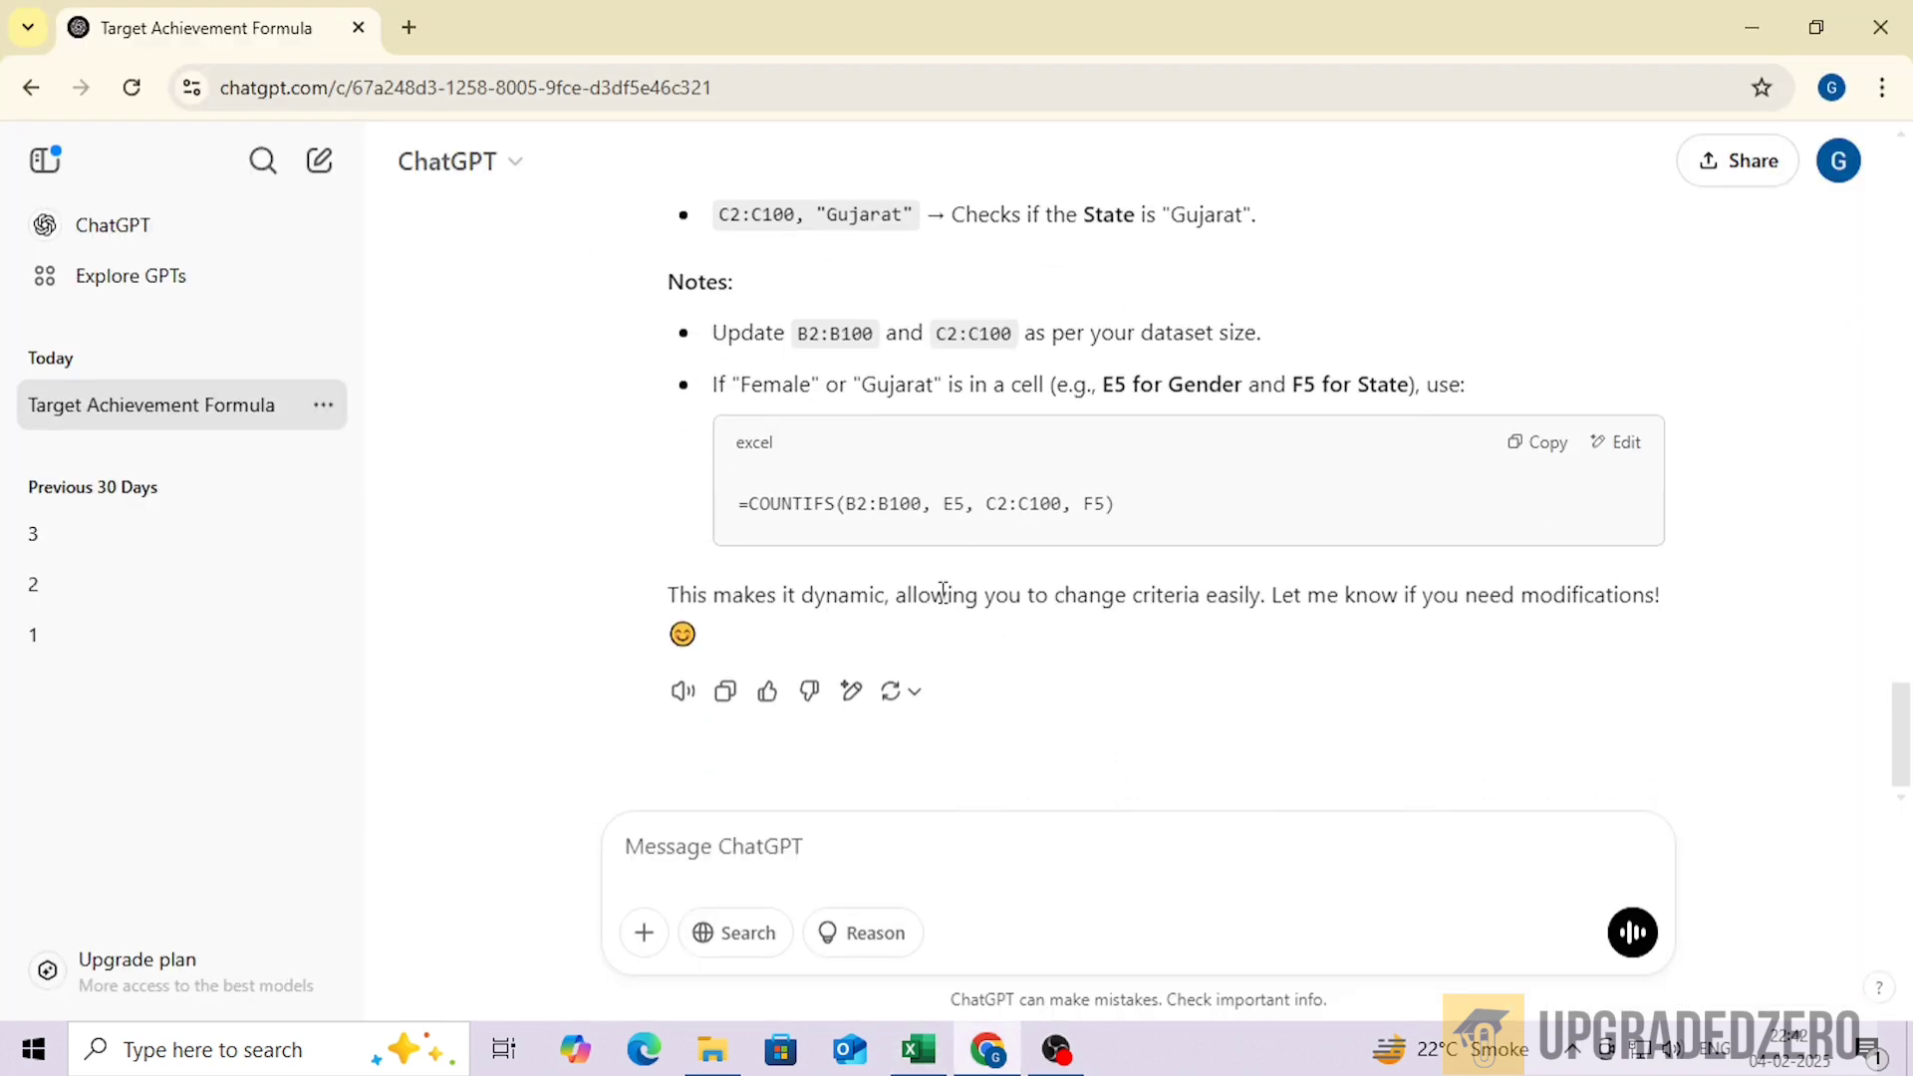
pyautogui.scroll(3, 952, 595)
pyautogui.scroll(-3, 955, 625)
pyautogui.scroll(2, 1265, 514)
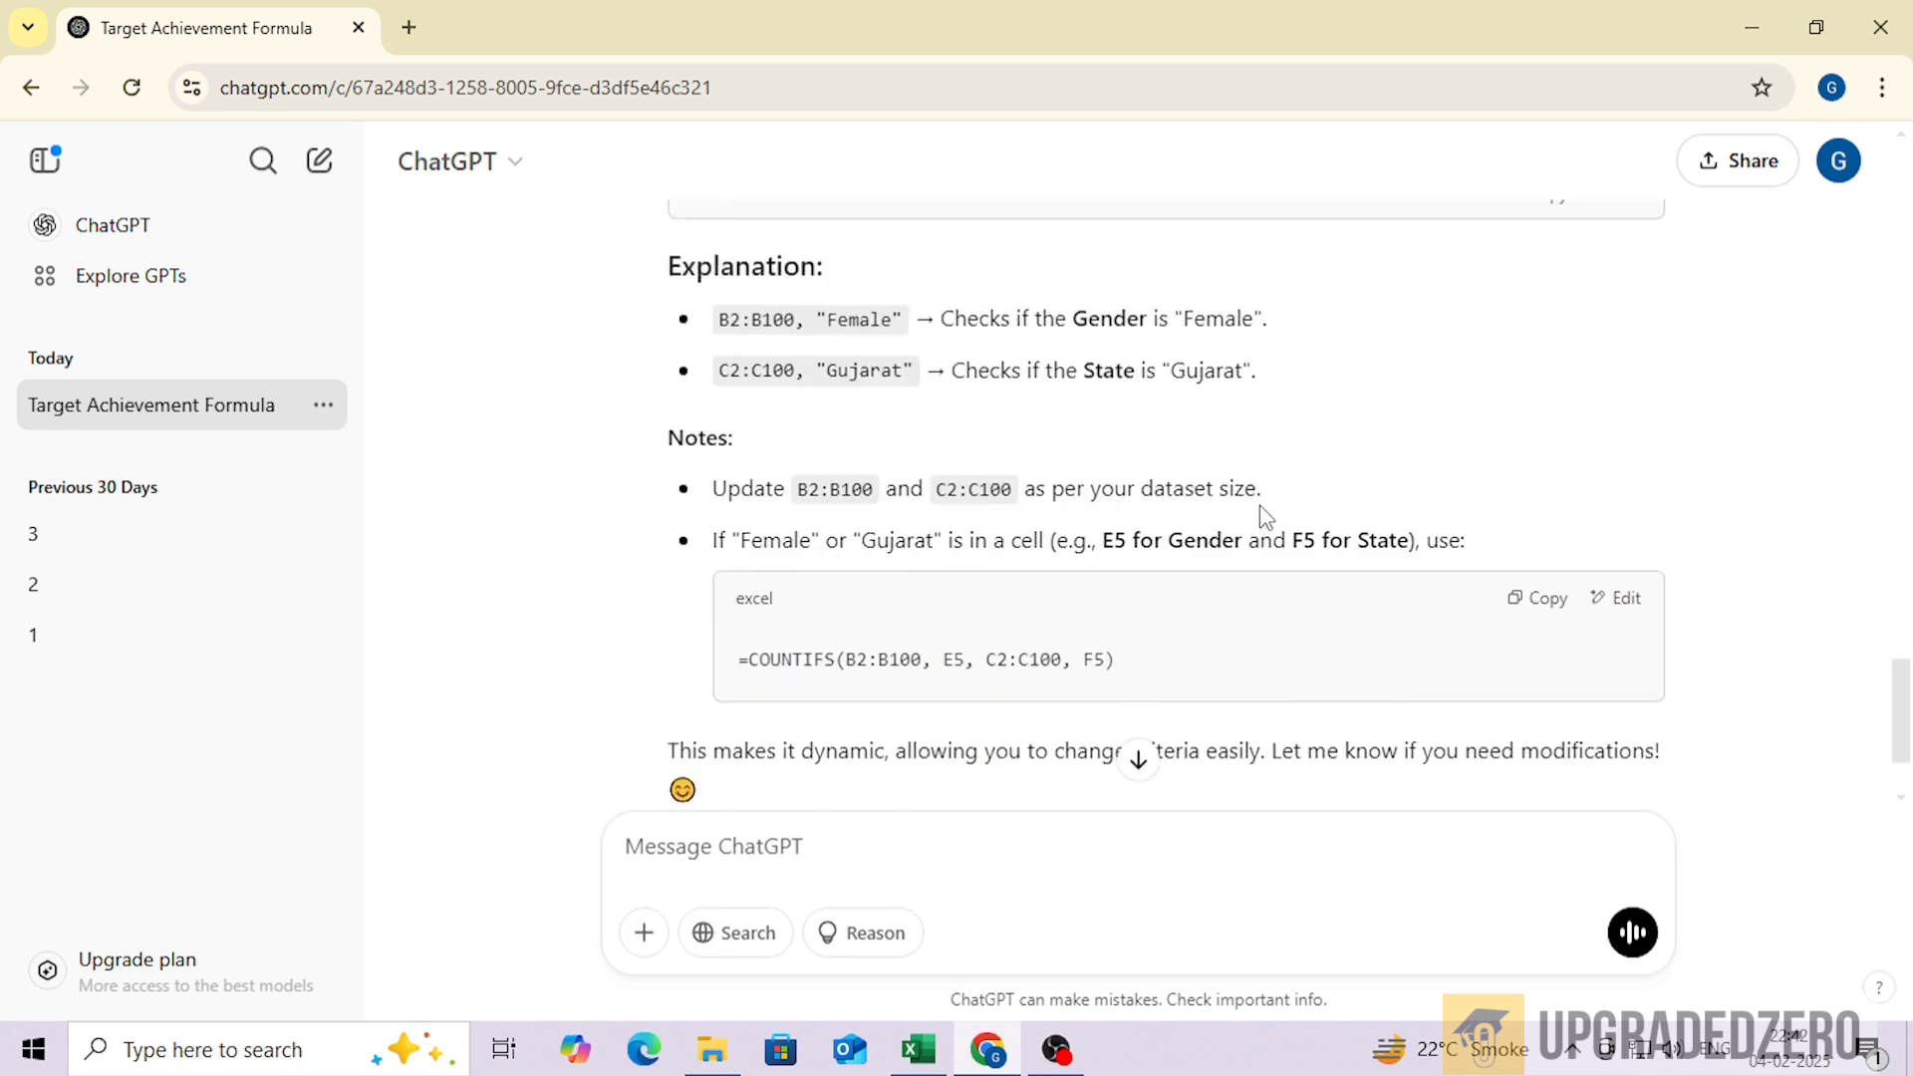
# Return to Excel, review the COUNTIFS formula in C24 and move it to cell D23
pyautogui.hotkey('alt', 'Tab')
pyautogui.press('F2')
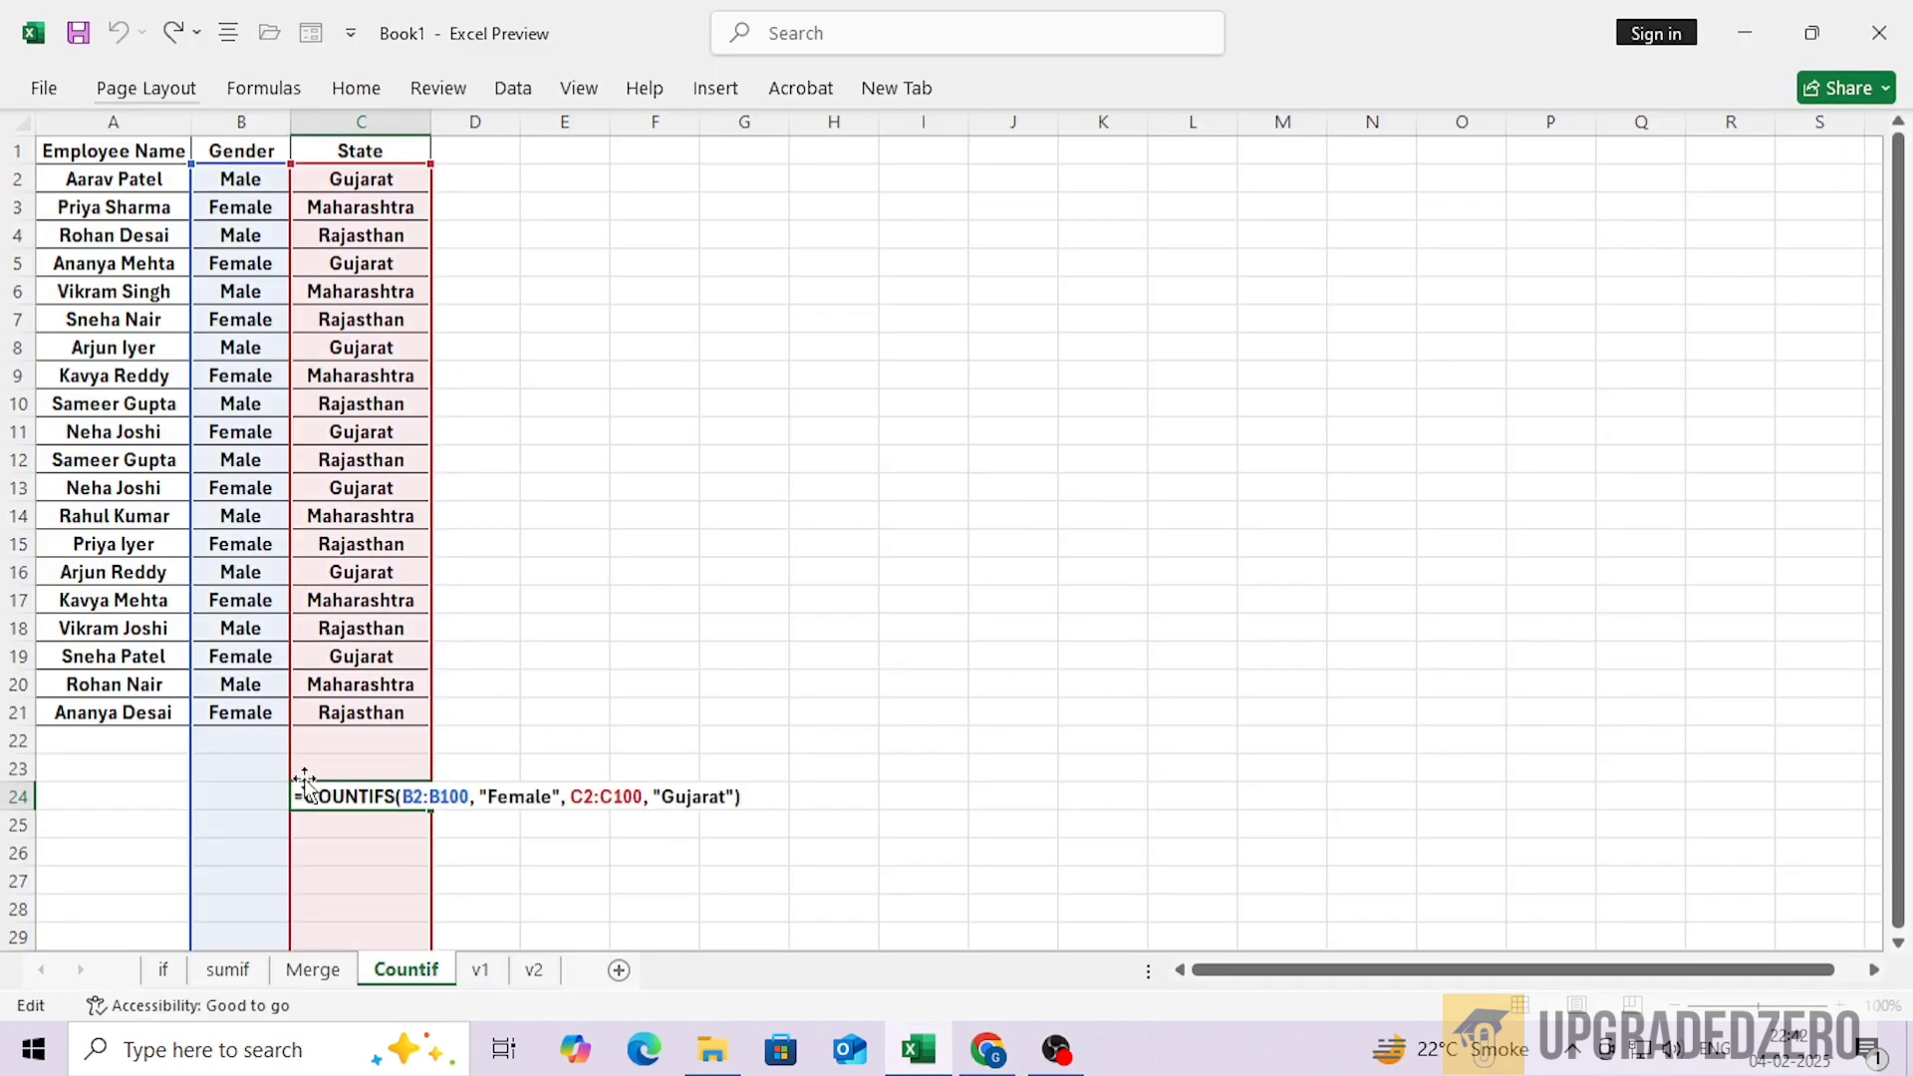
pyautogui.press('Escape')
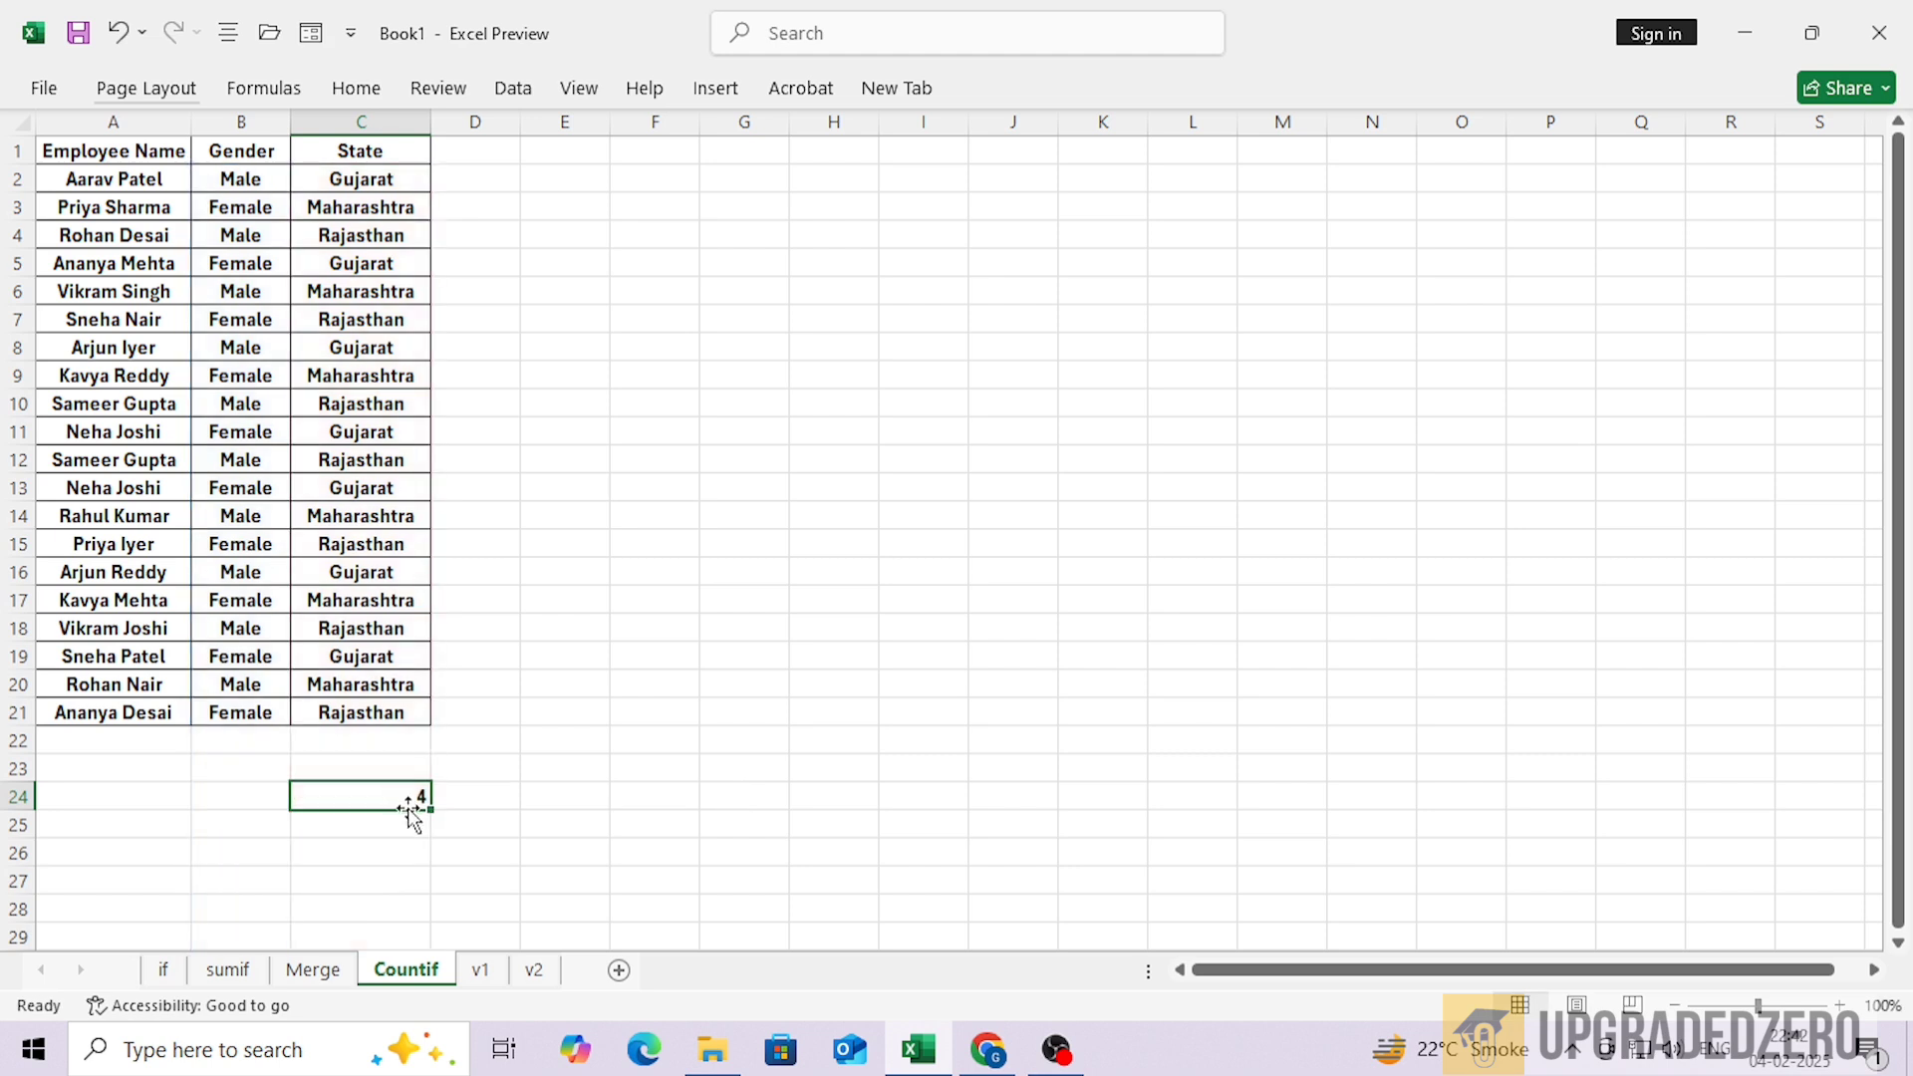
pyautogui.press('F2')
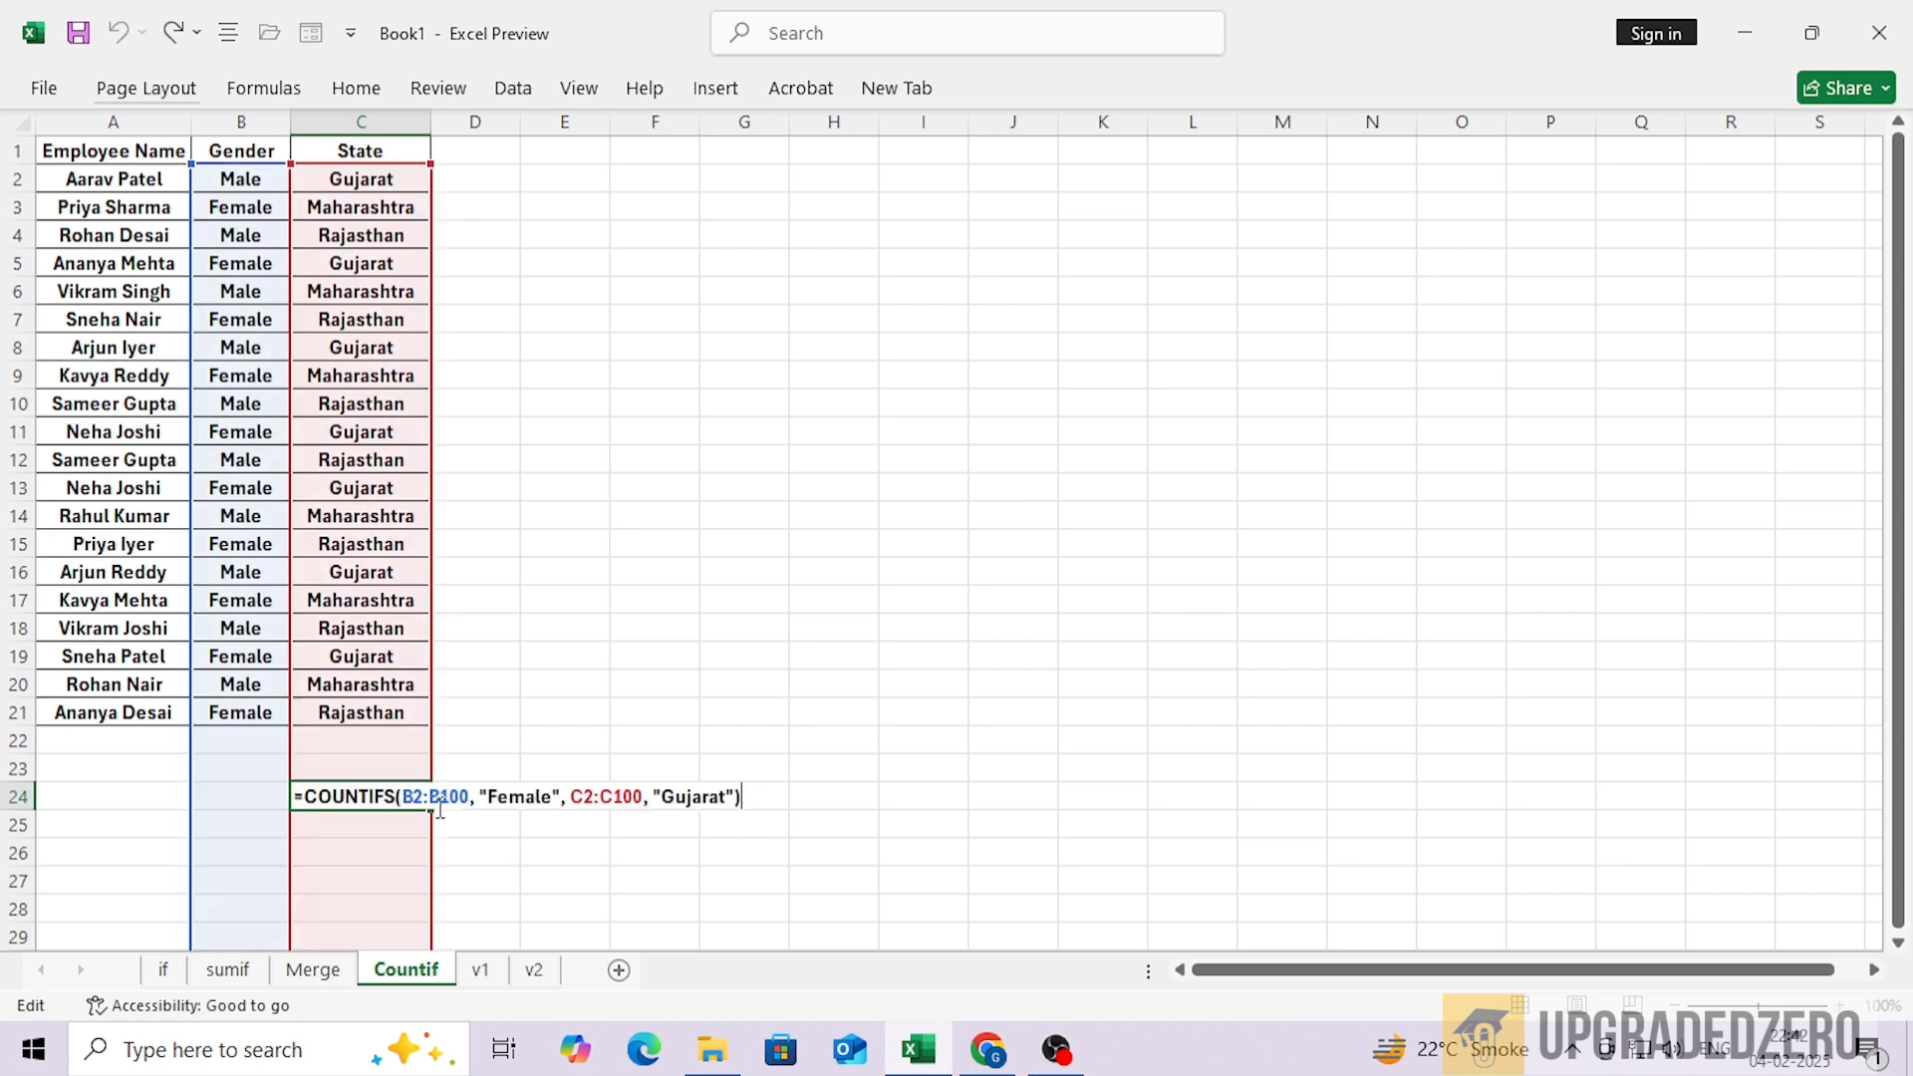
pyautogui.press('Escape')
pyautogui.moveTo(424, 801); pyautogui.dragTo(489, 780)
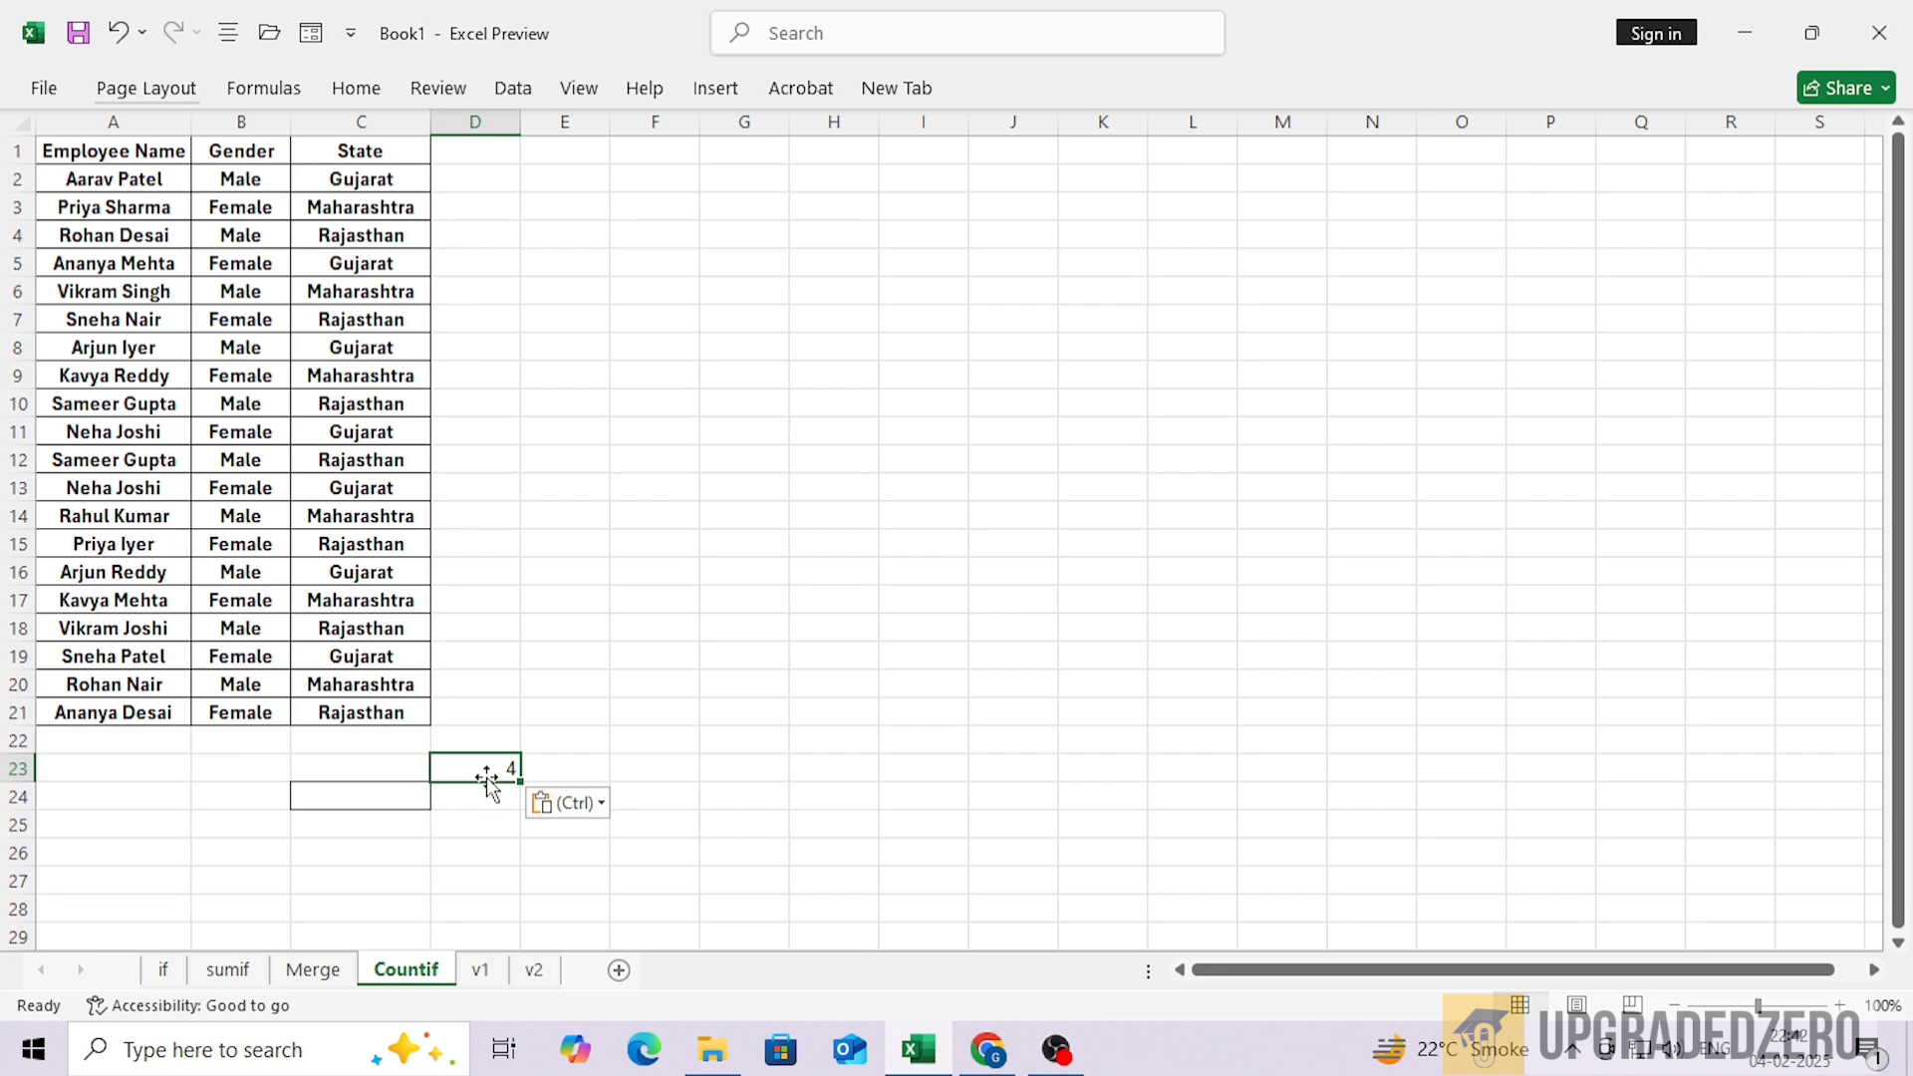
pyautogui.press('F2')
pyautogui.press('Escape')
# Examine the Employee Name, Gender and State columns on sheet v1 and the Name and empty columns on sheet v2
pyautogui.click(476, 969)
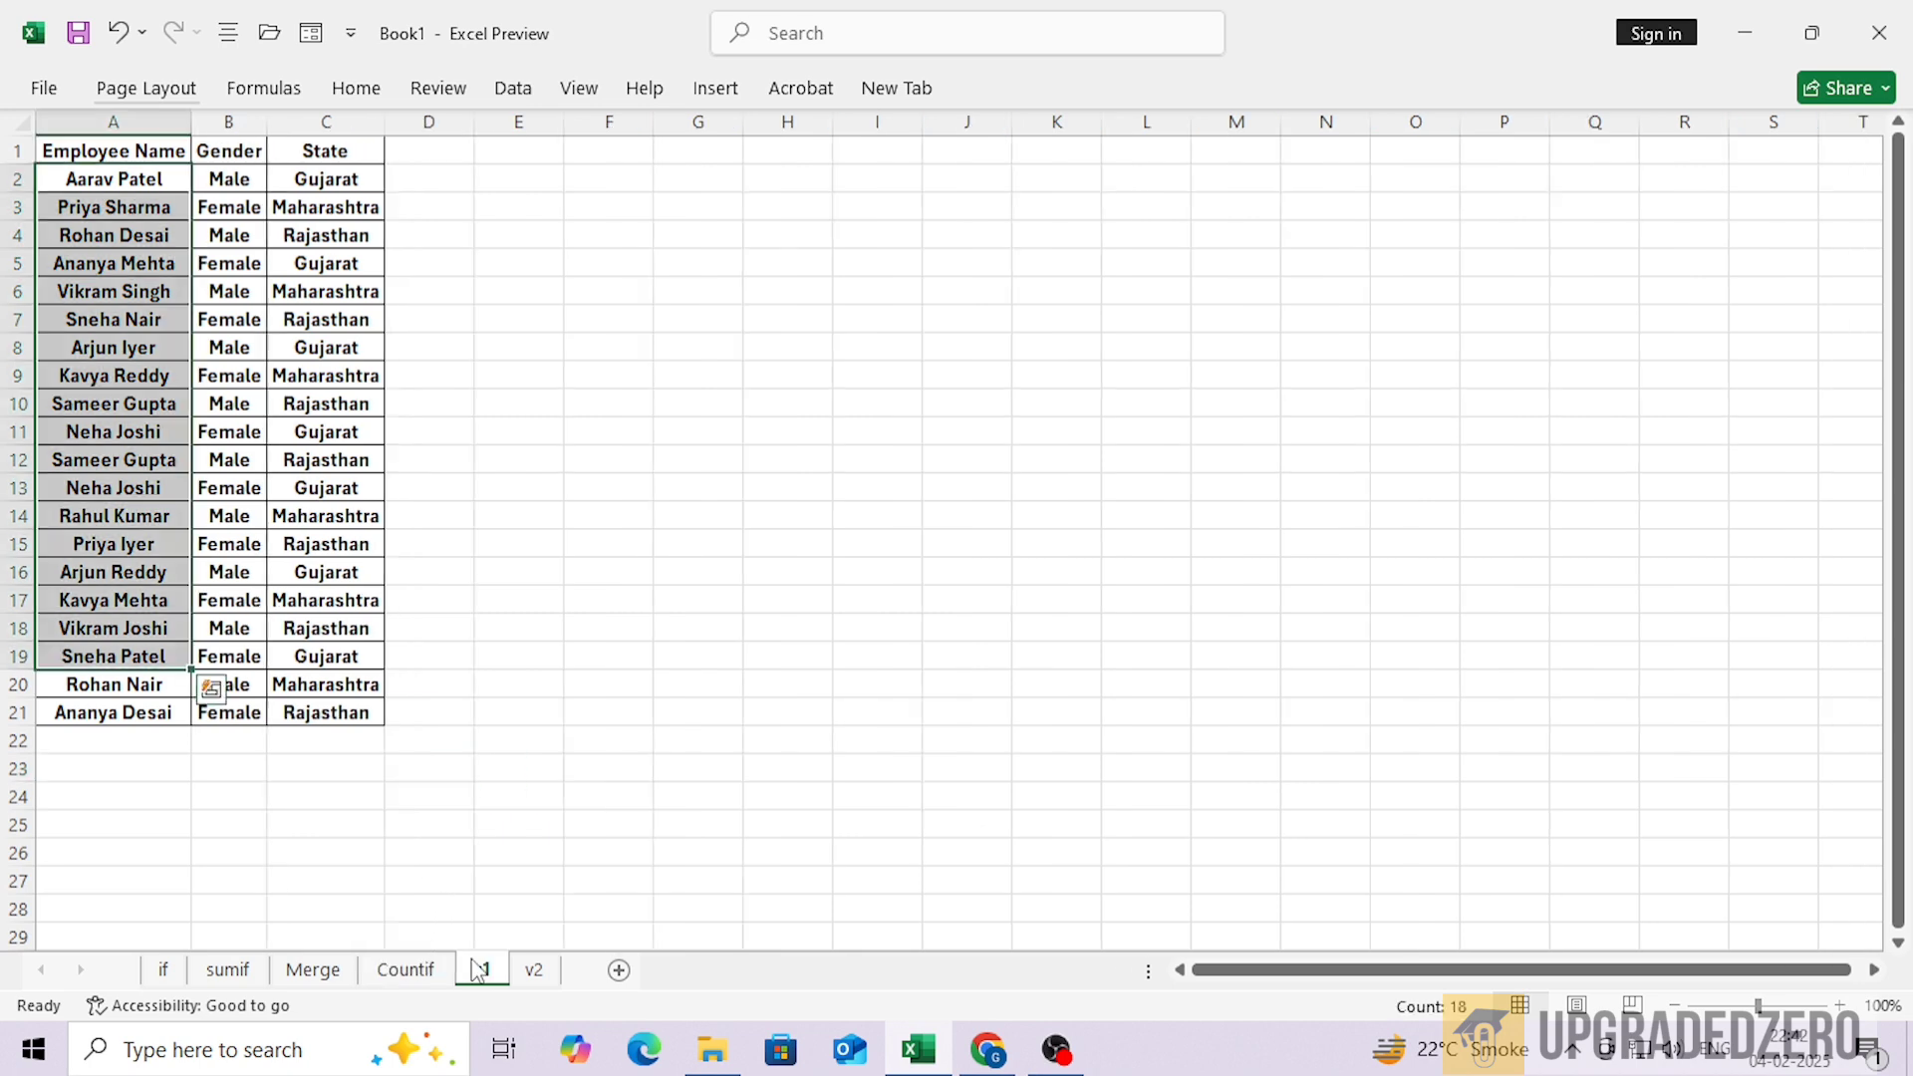
pyautogui.click(436, 707)
pyautogui.click(558, 968)
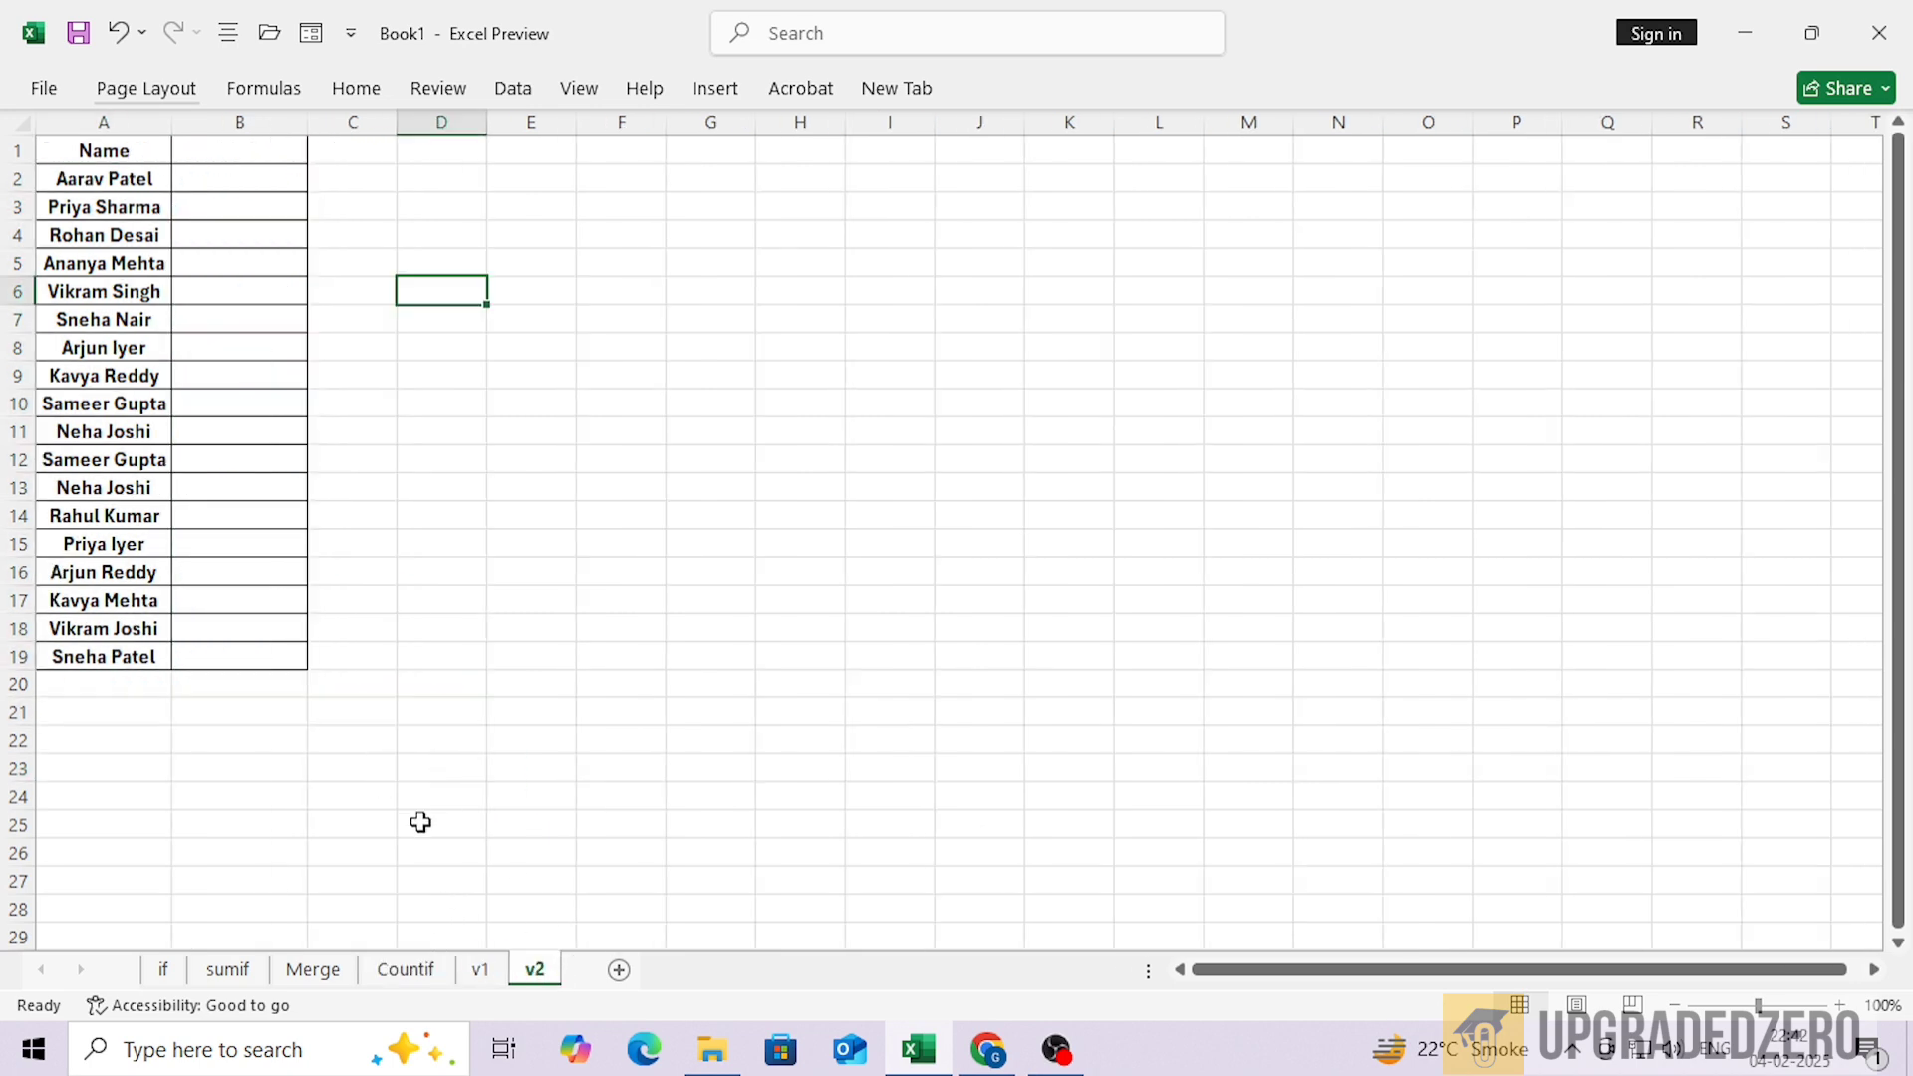
pyautogui.click(486, 969)
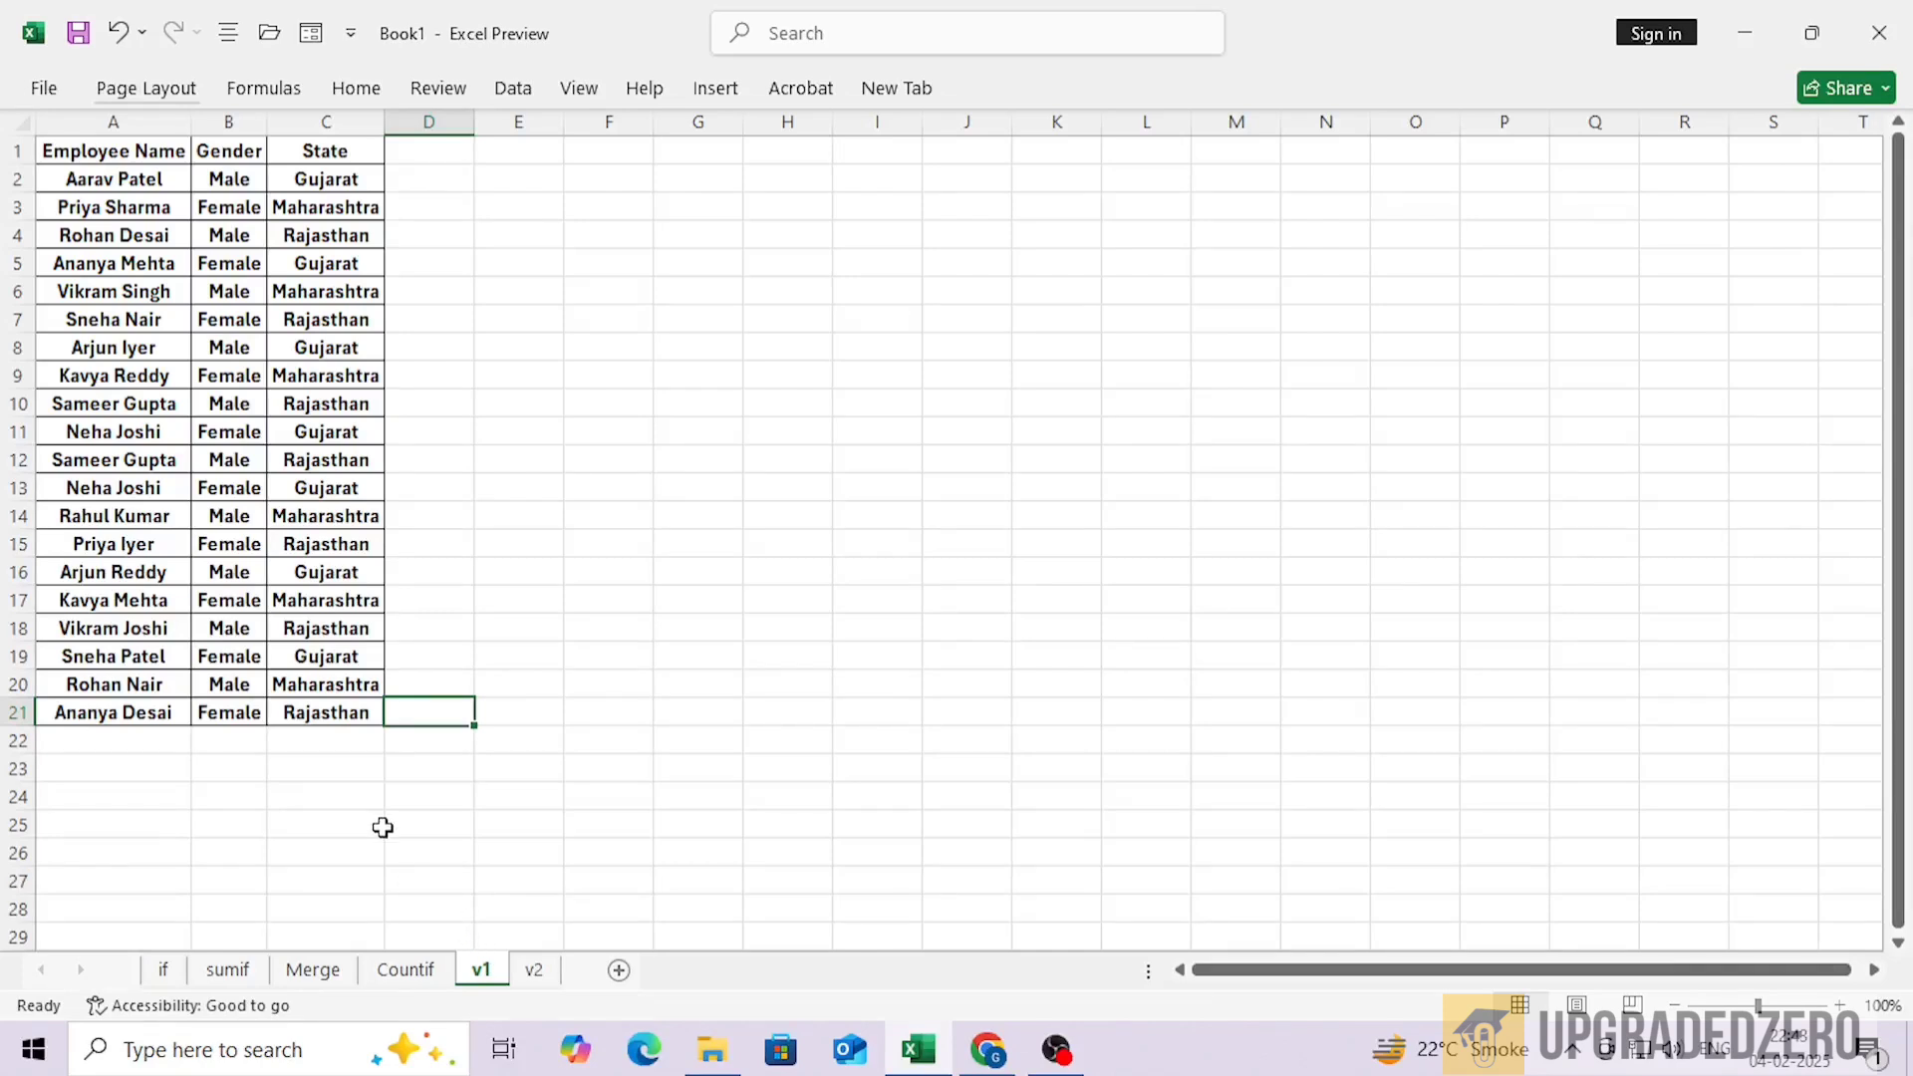
pyautogui.click(129, 120)
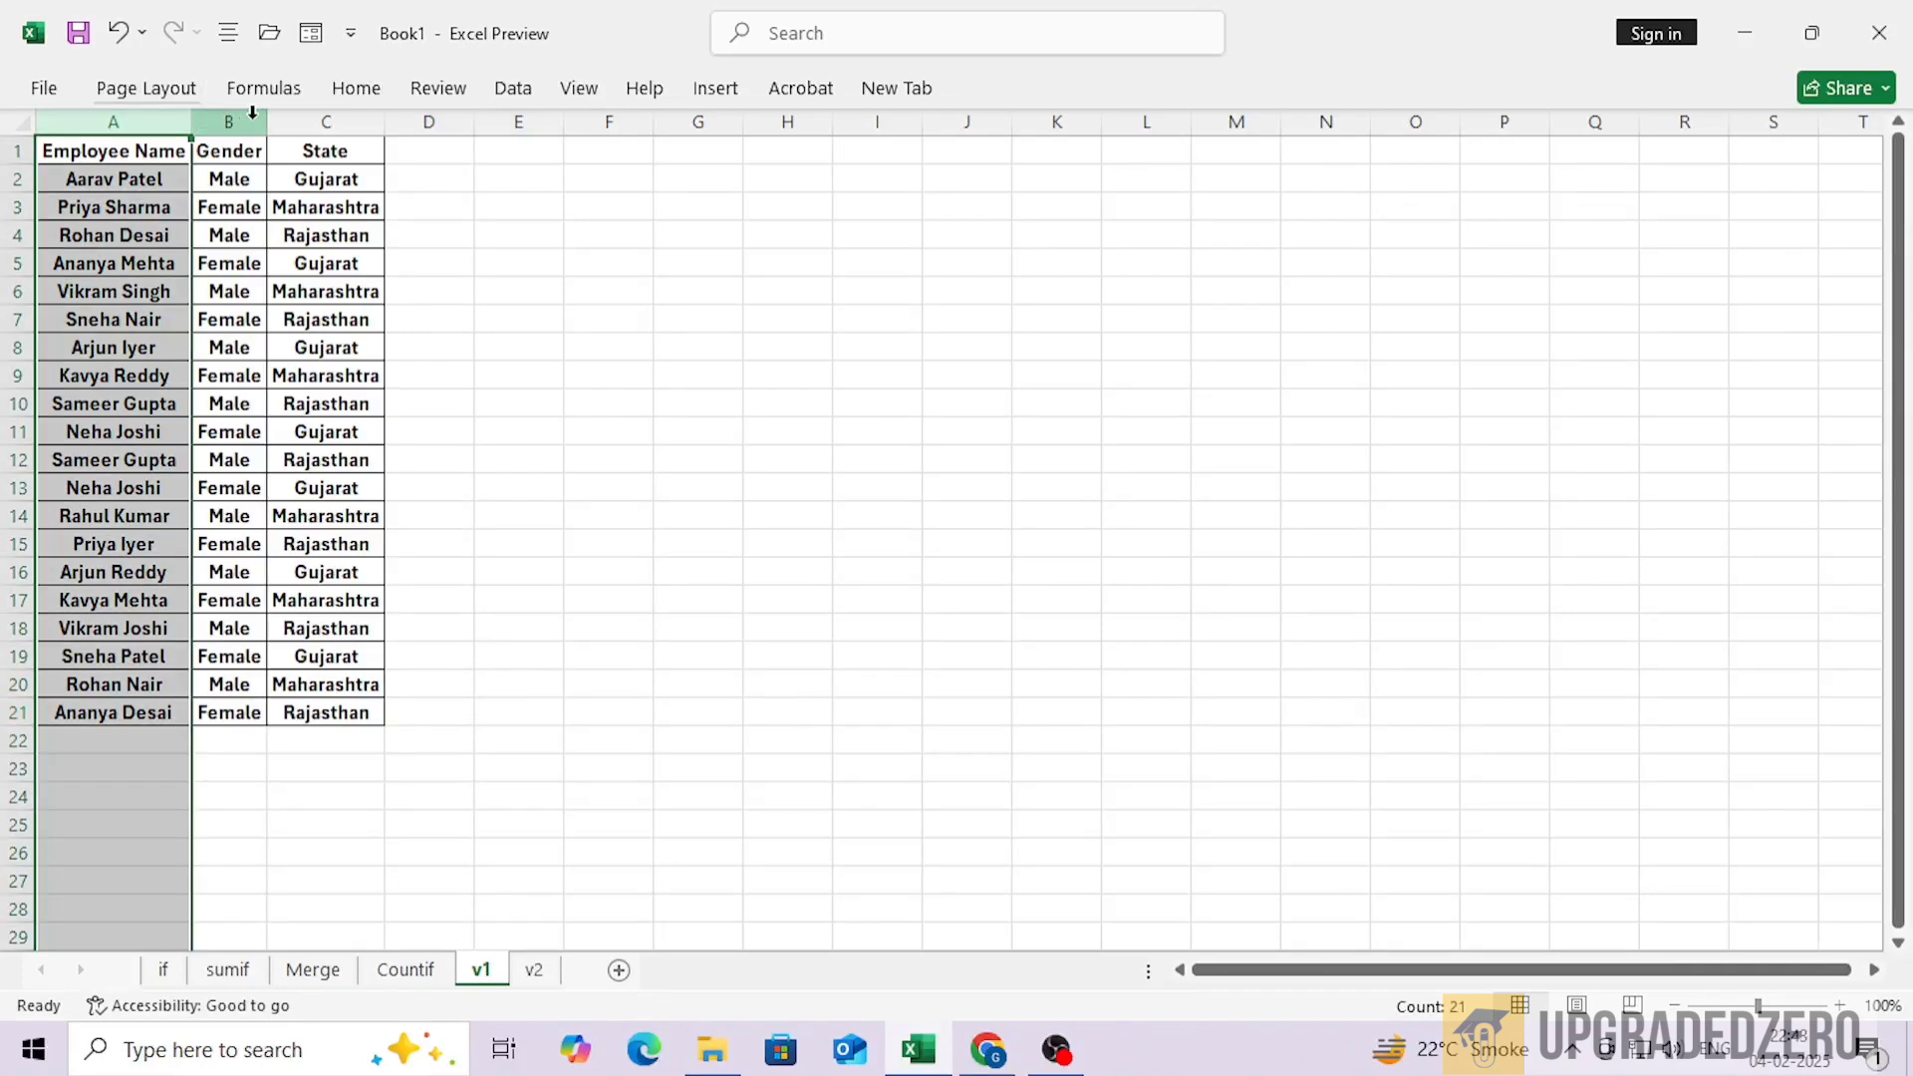
pyautogui.click(325, 121)
pyautogui.click(535, 970)
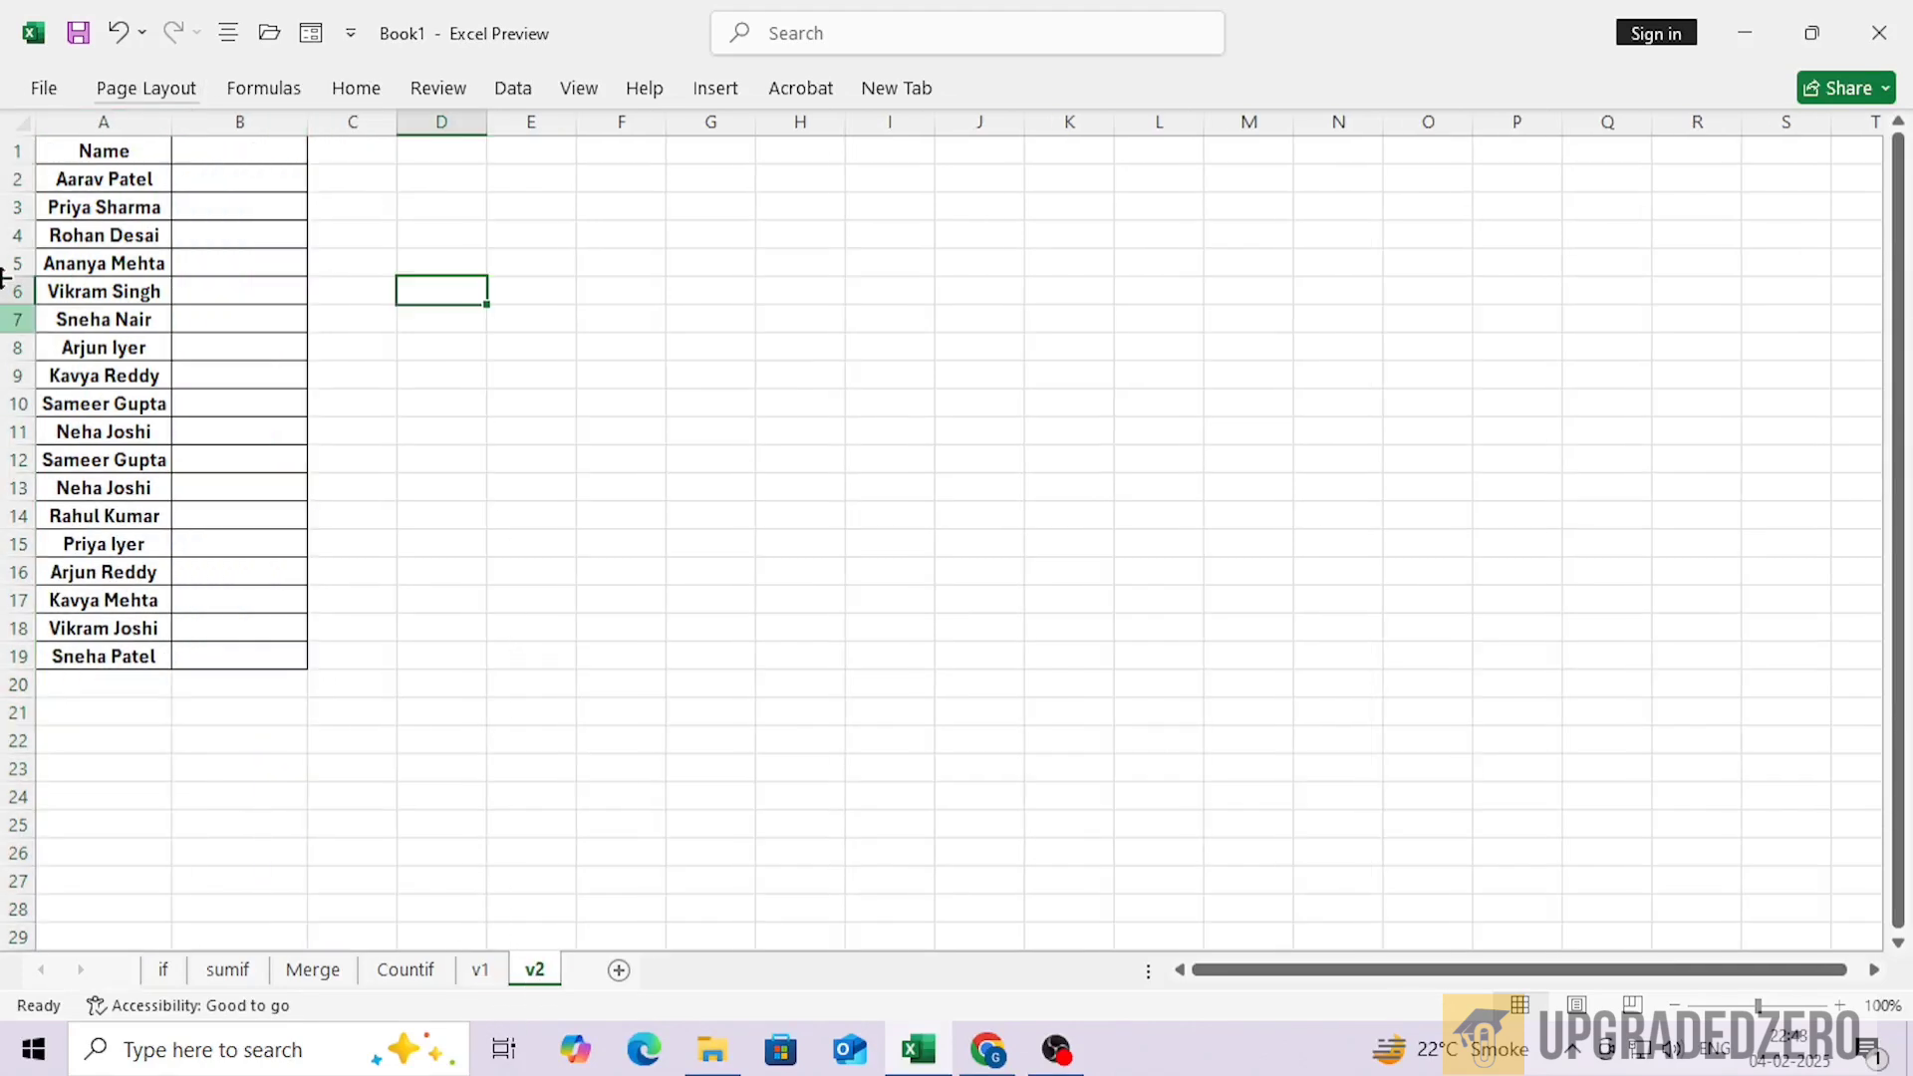
pyautogui.click(104, 121)
pyautogui.click(239, 123)
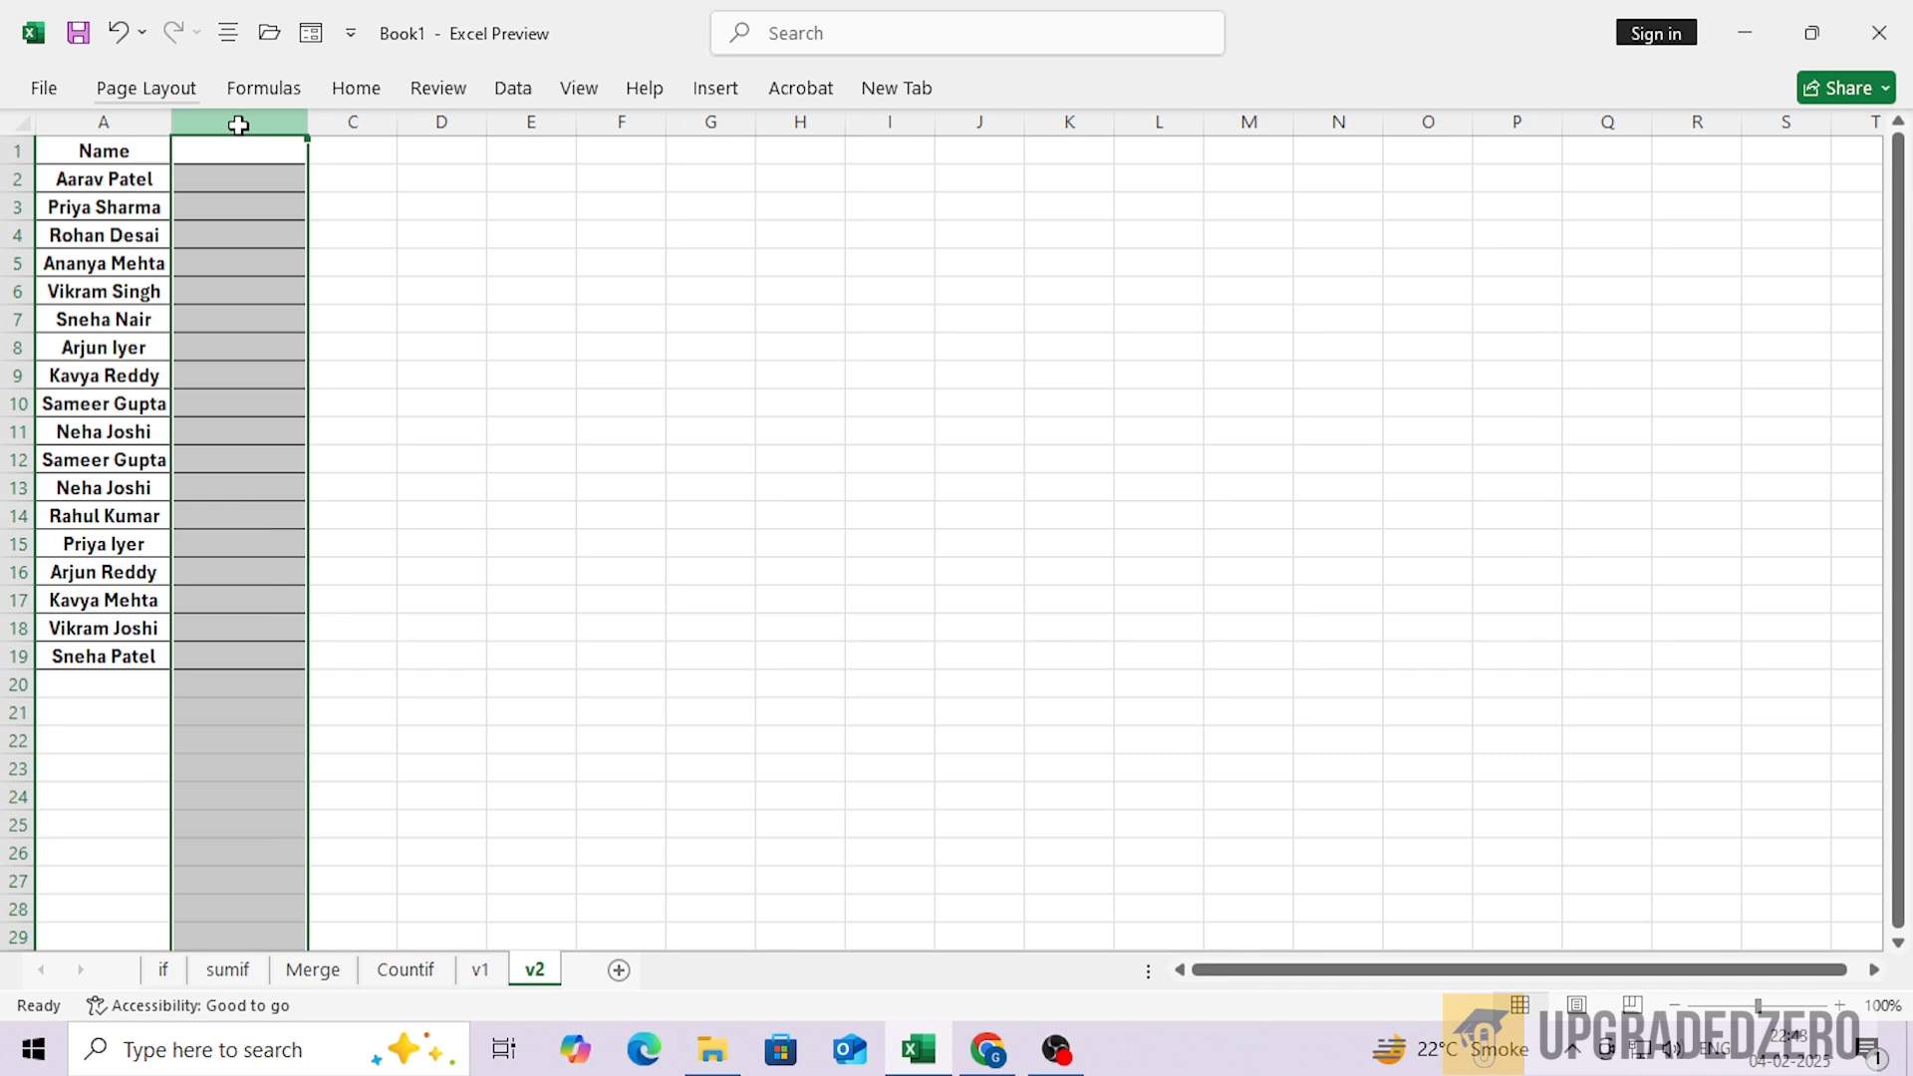
pyautogui.click(144, 187)
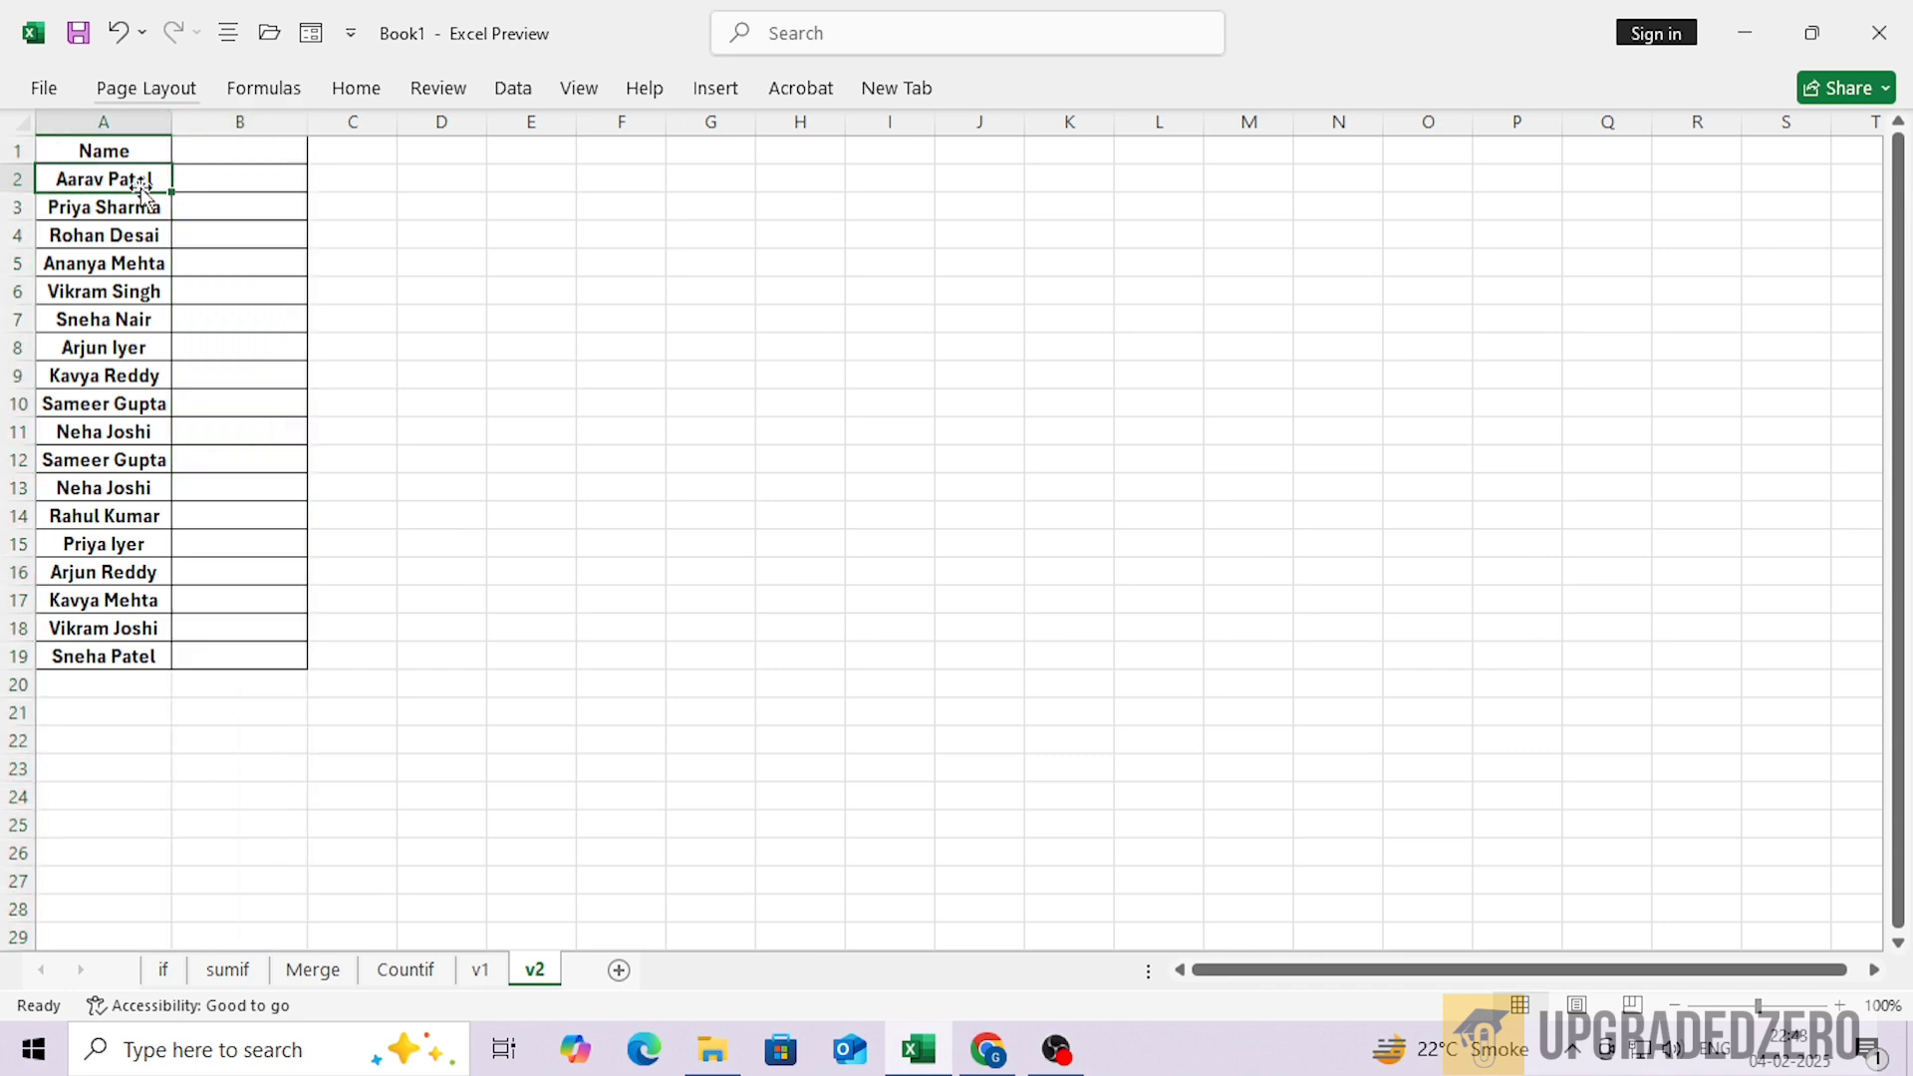
pyautogui.click(488, 965)
pyautogui.click(510, 628)
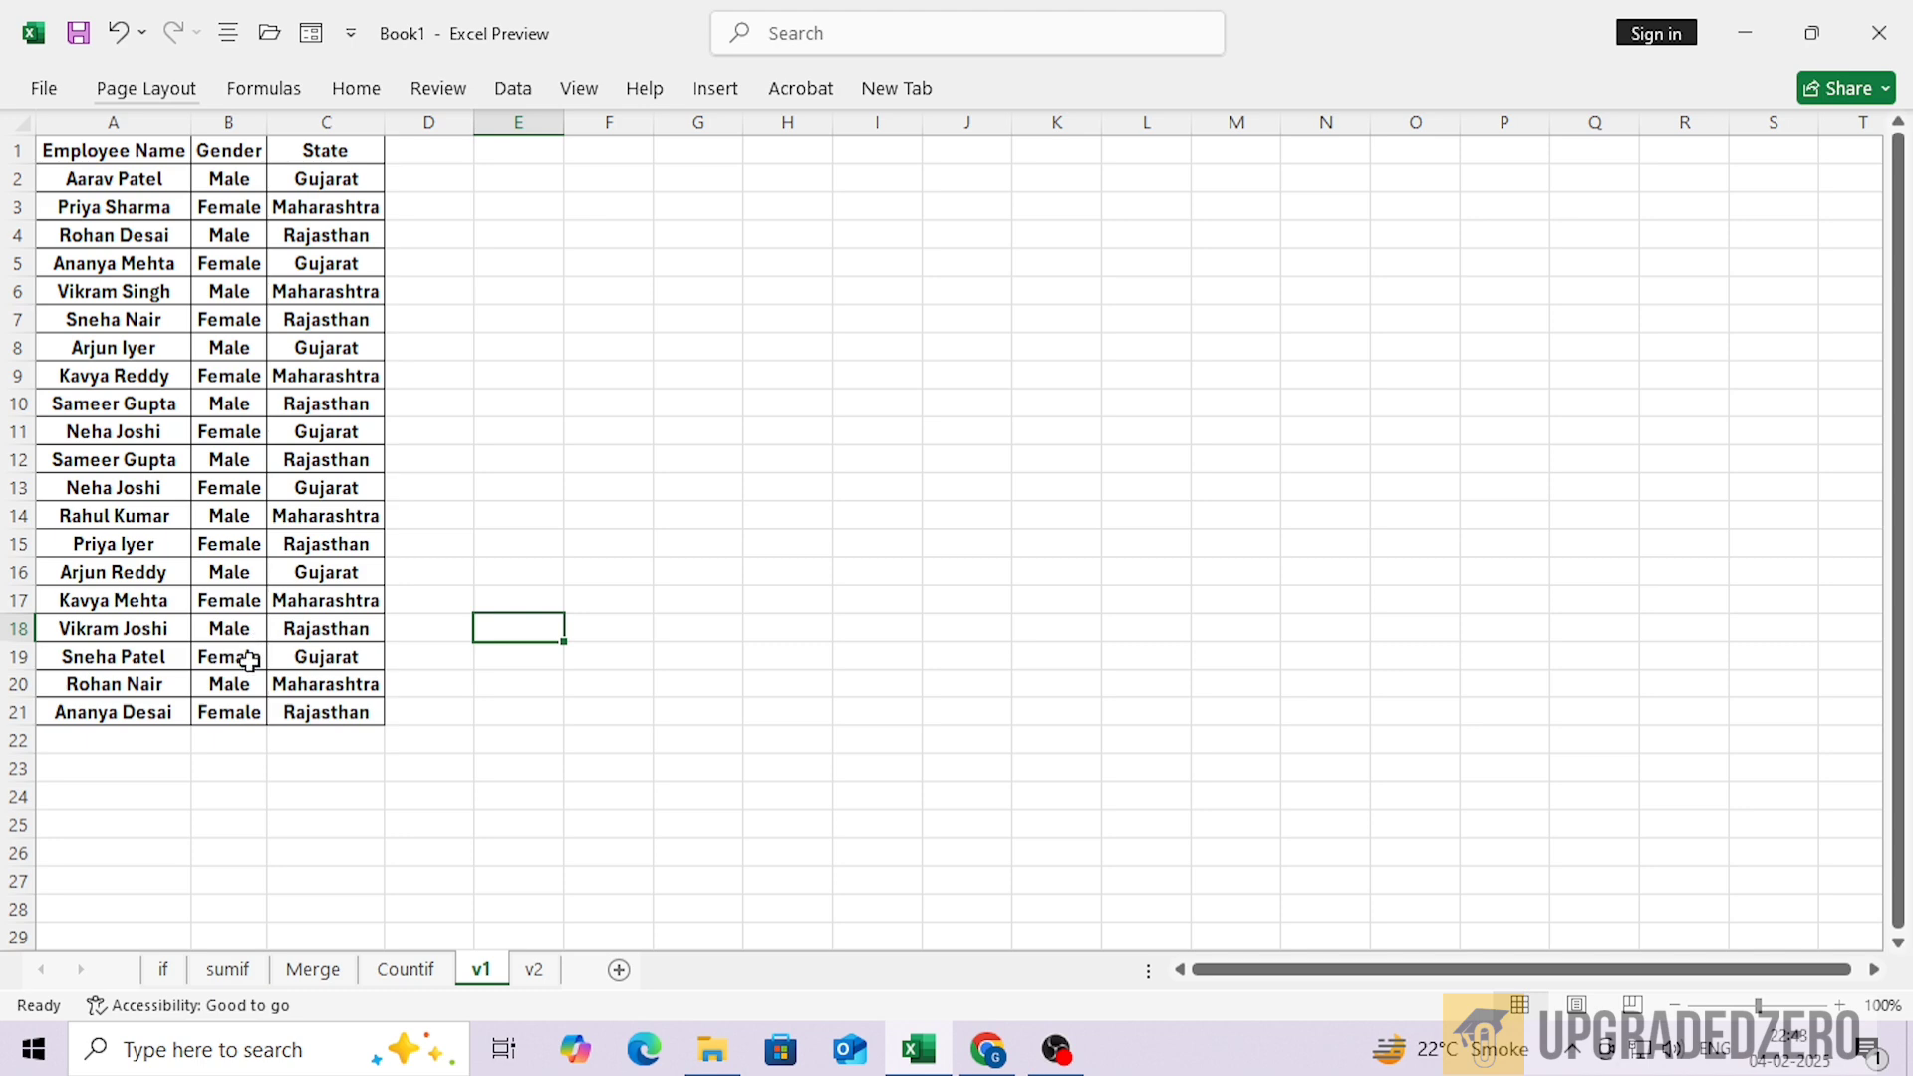
# Switch to ChatGPT and start a new prompt with "THERE IS ONE SHEET NAMED "V1" WHICH CONTAINS MAIN DATA"
pyautogui.hotkey('alt', 'Tab')
pyautogui.click(707, 852)
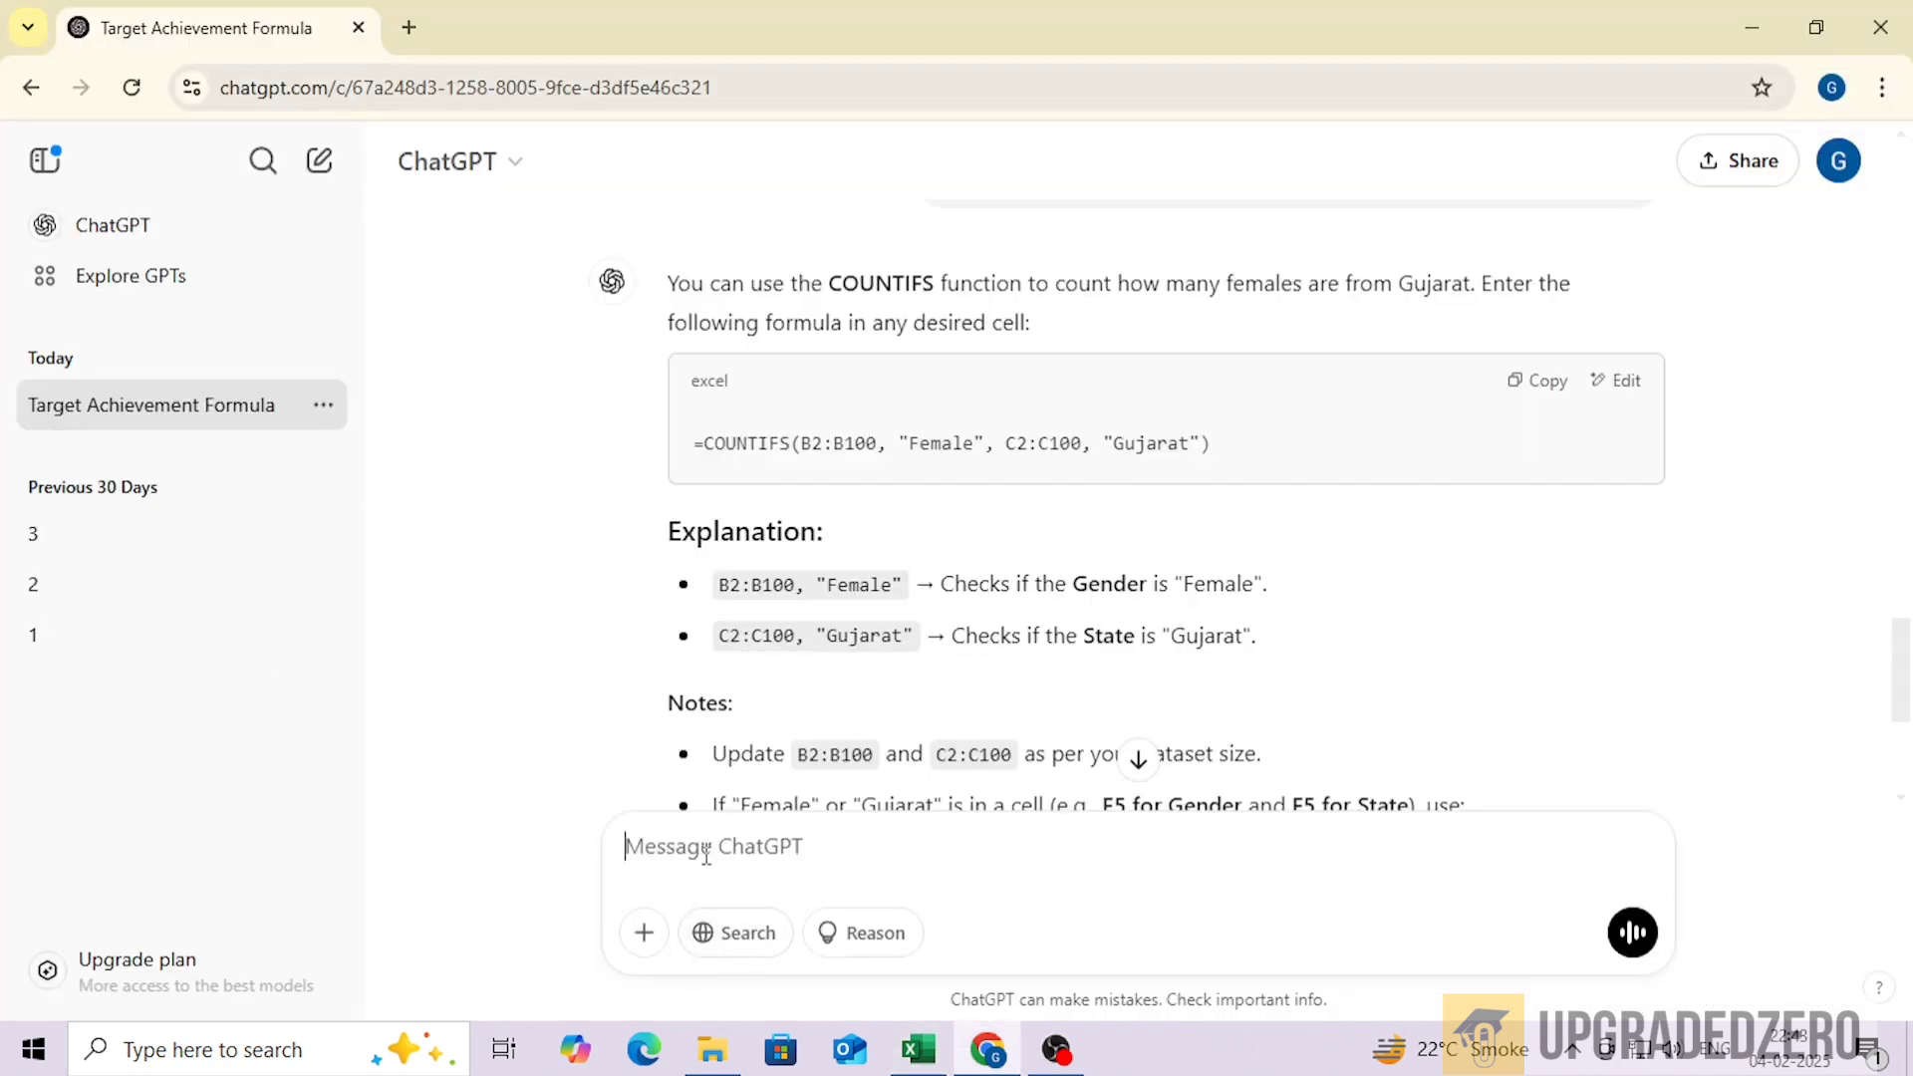
pyautogui.write('THERE IS ONE SHEET ')
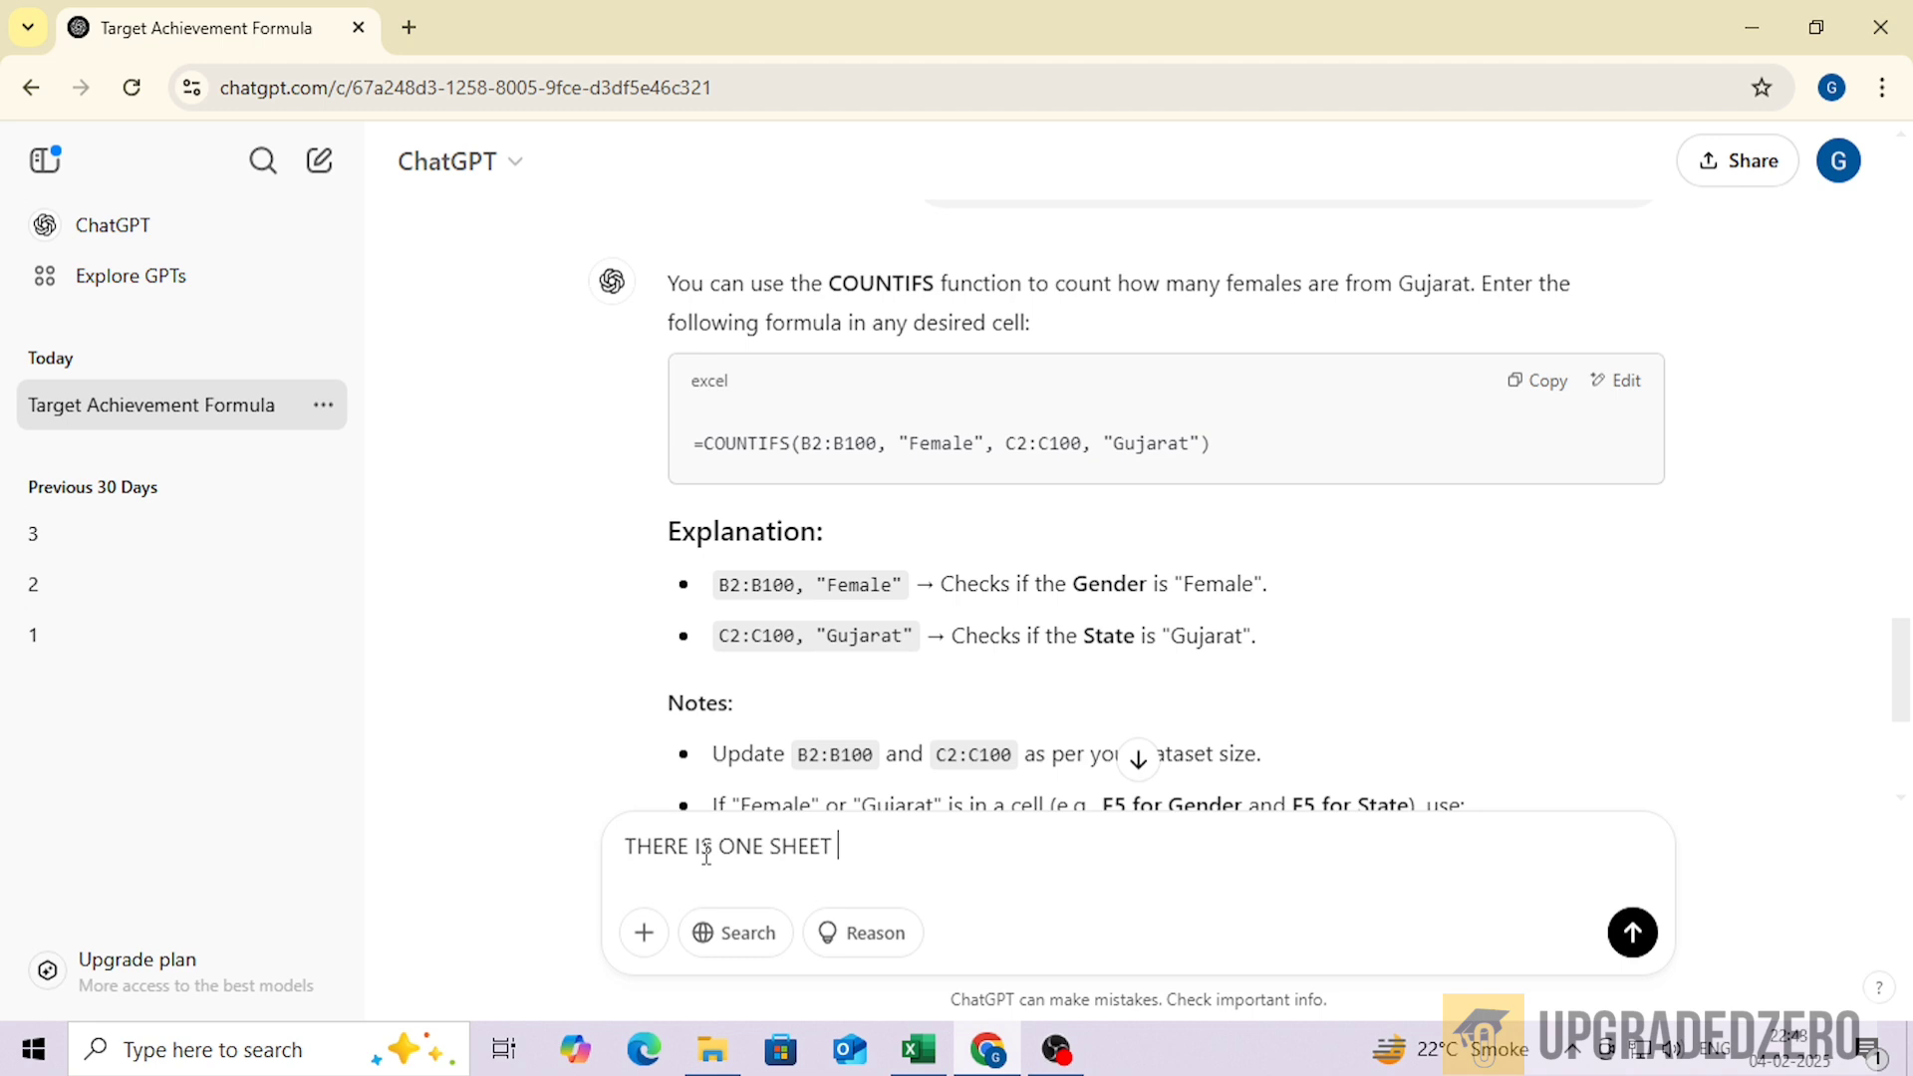
pyautogui.write('NAMED "V1" WHICH C')
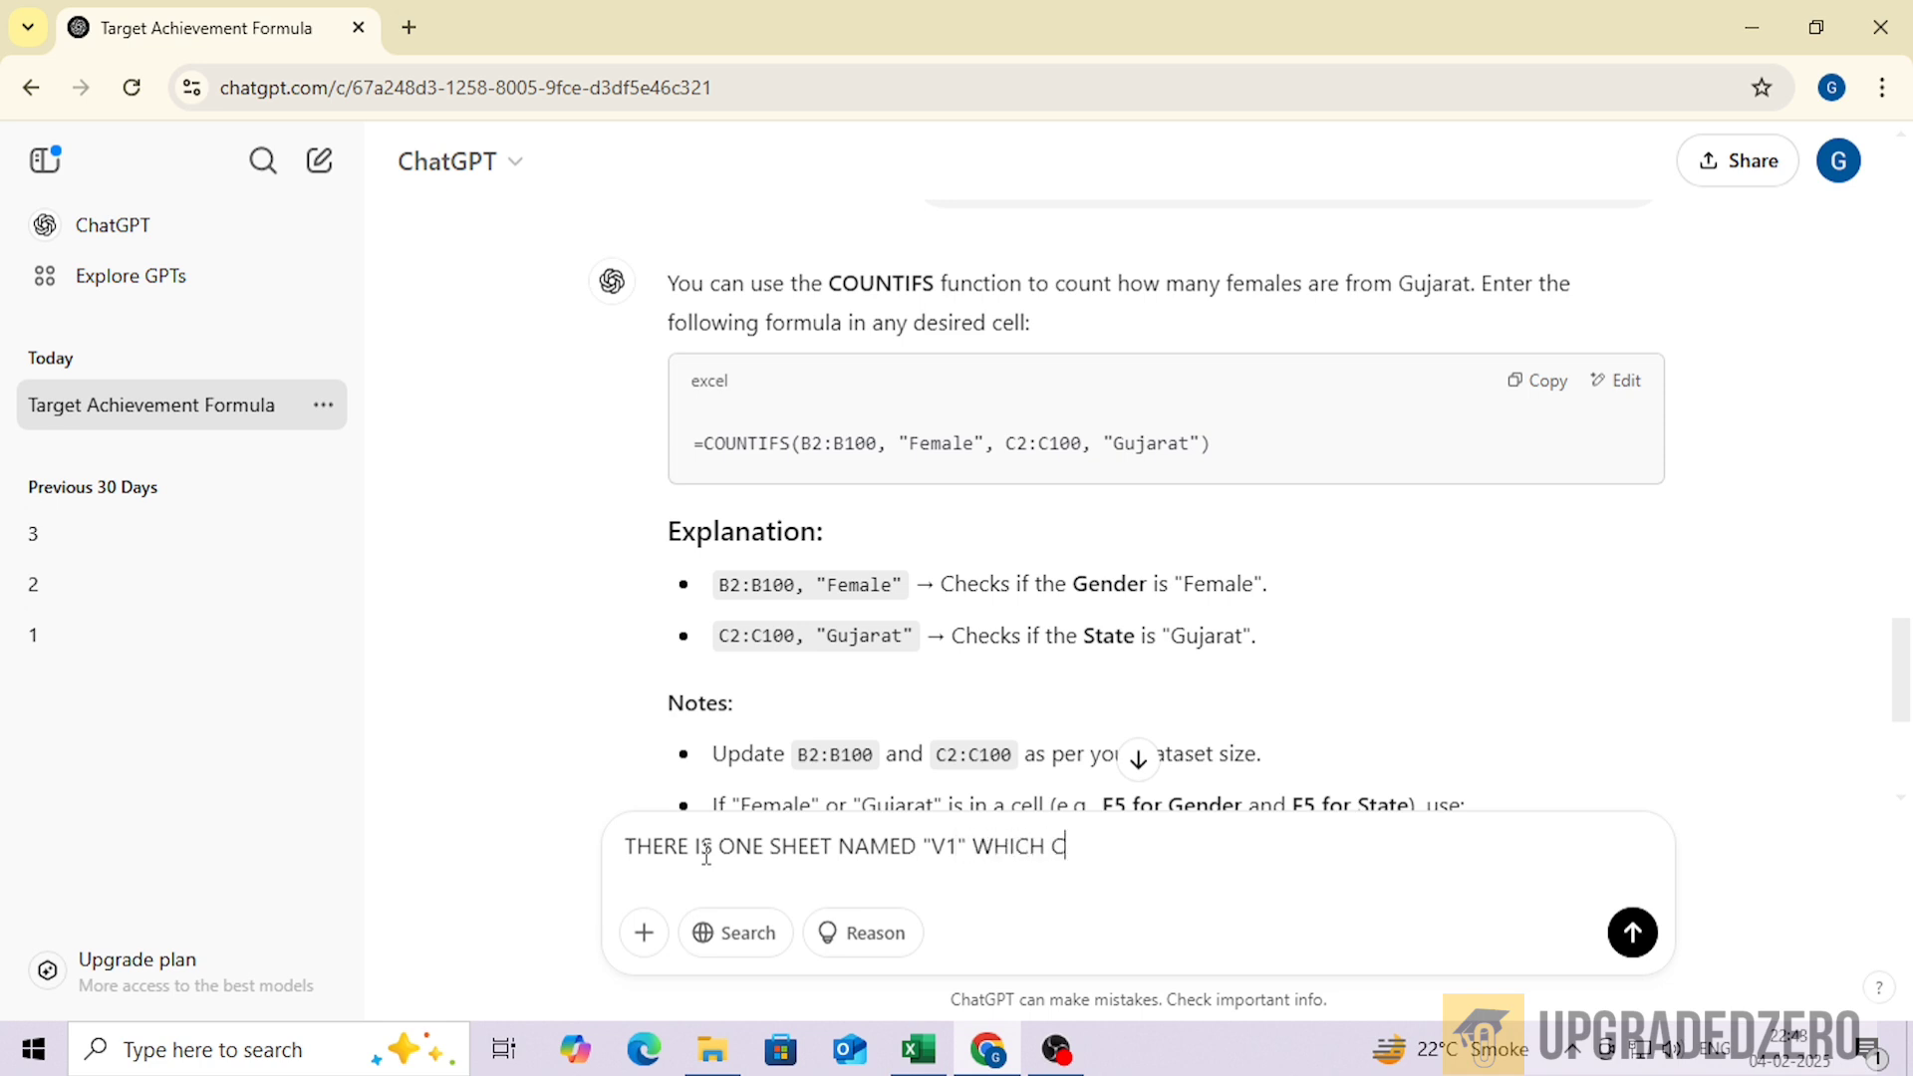
pyautogui.write('ONTAINS MAIN ')
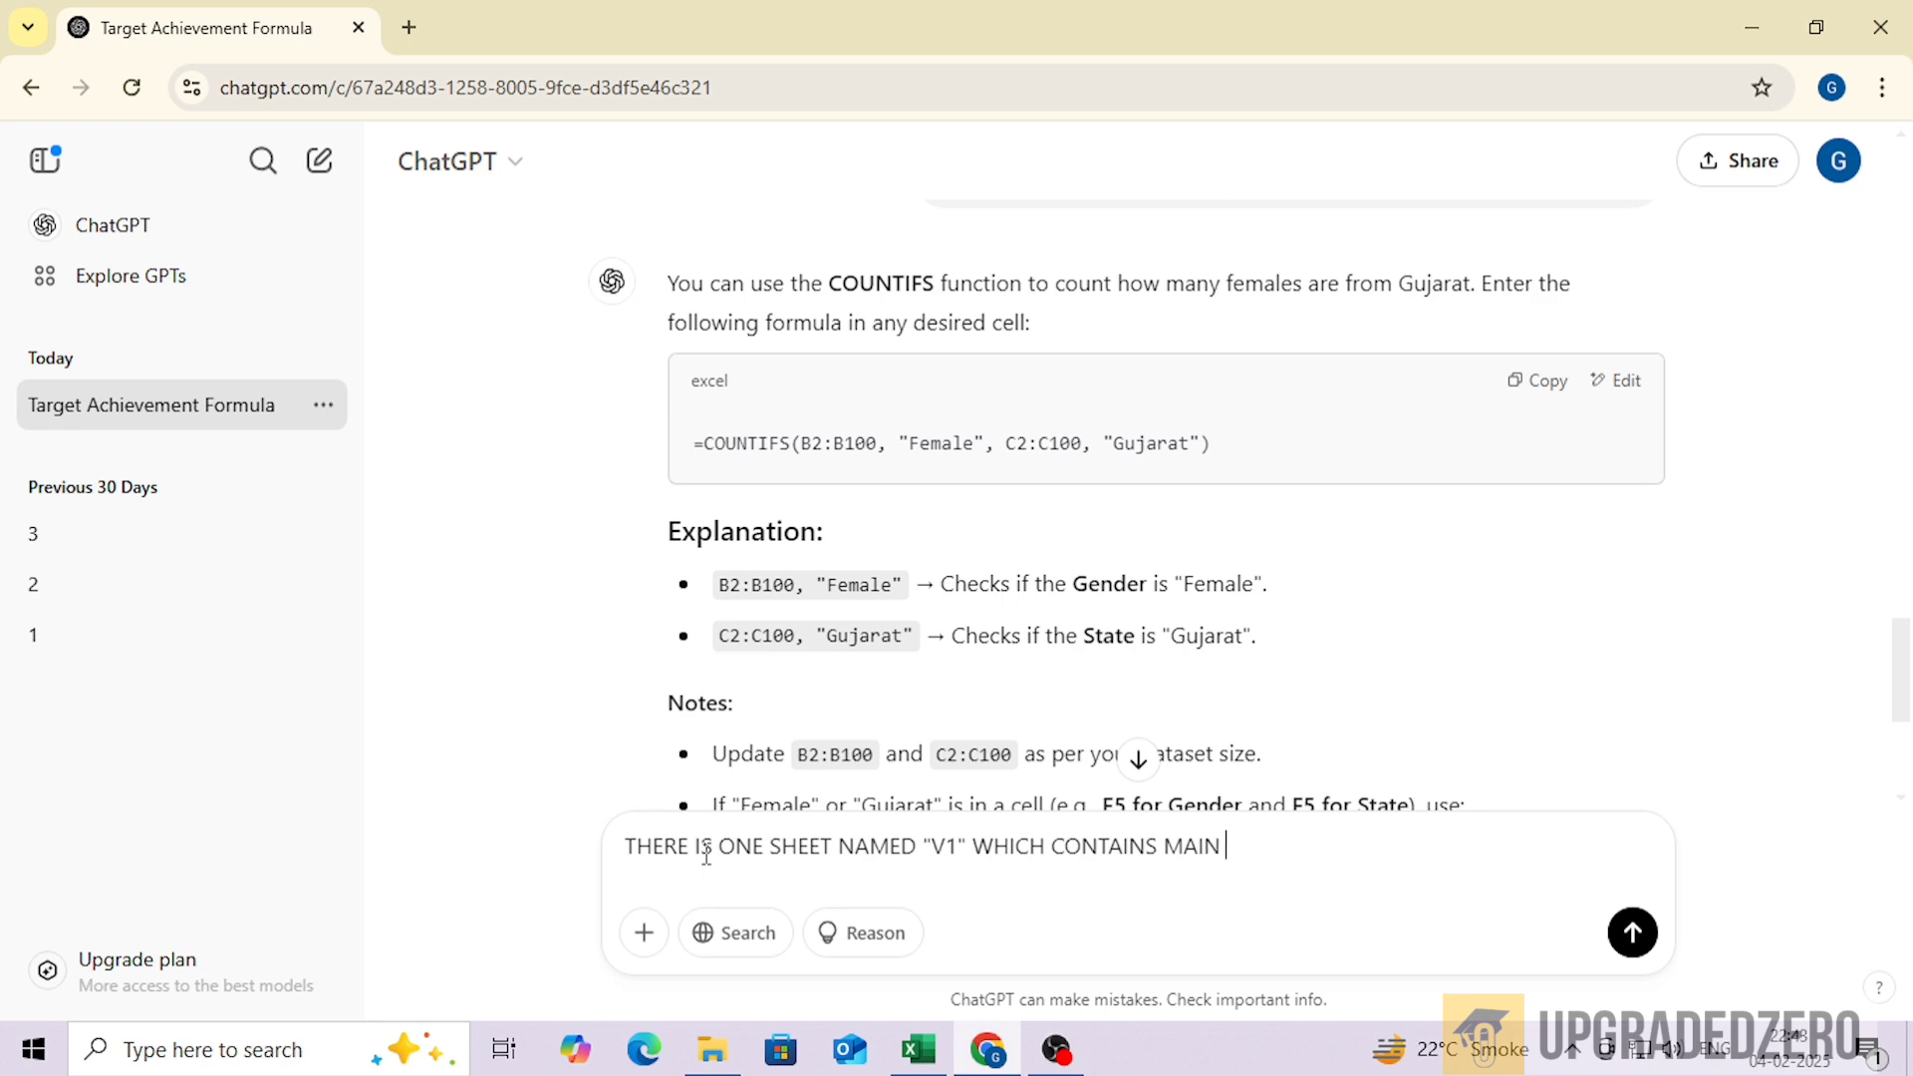
pyautogui.write('DATA')
# Extend the prompt with "HAS 3 COLUMNS A (EMPLOYEE NAME), B (GENDER), 3 (STATES).", checking sheet v1's headings in Excel
pyautogui.hotkey('alt', 'Tab')
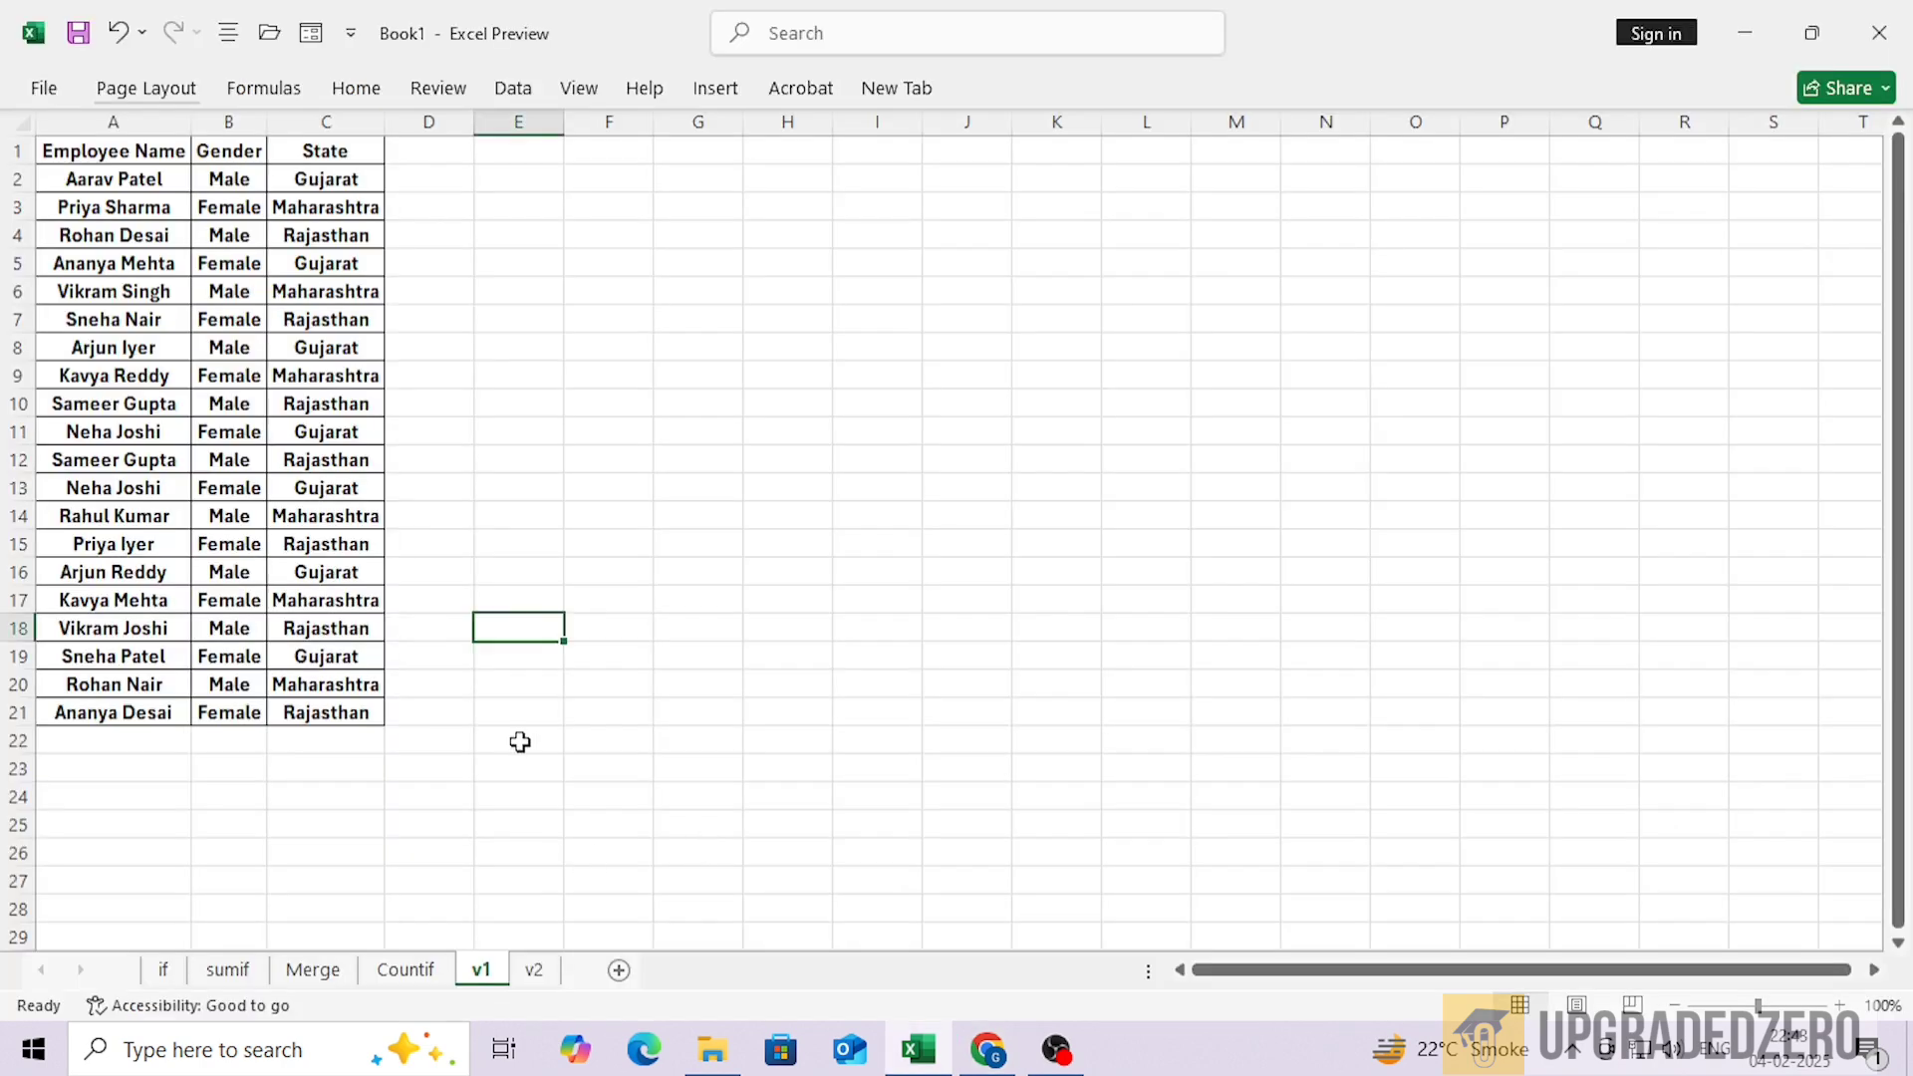
pyautogui.hotkey('alt', 'Tab')
pyautogui.write('HAS')
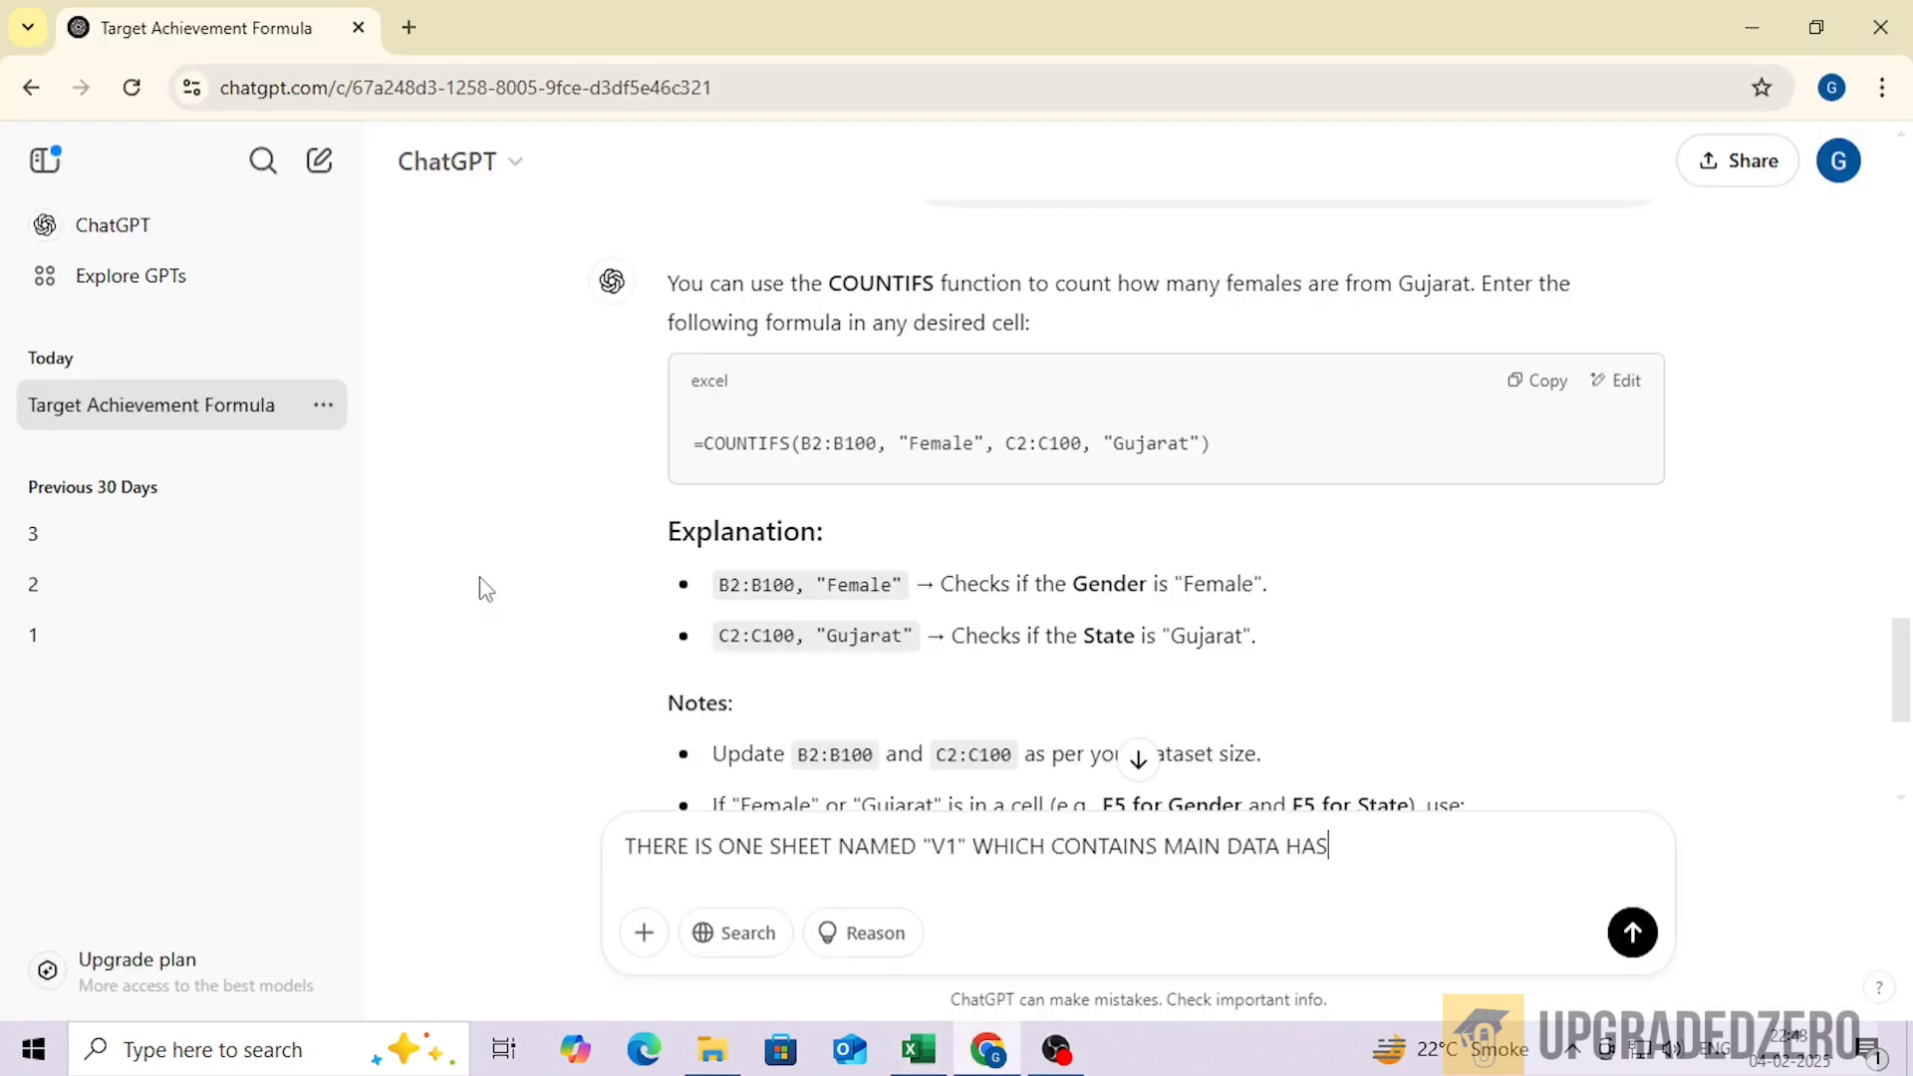
pyautogui.write(' 3 COLUMNS A (')
pyautogui.hotkey('alt', 'Tab')
pyautogui.hotkey('alt', 'Tab')
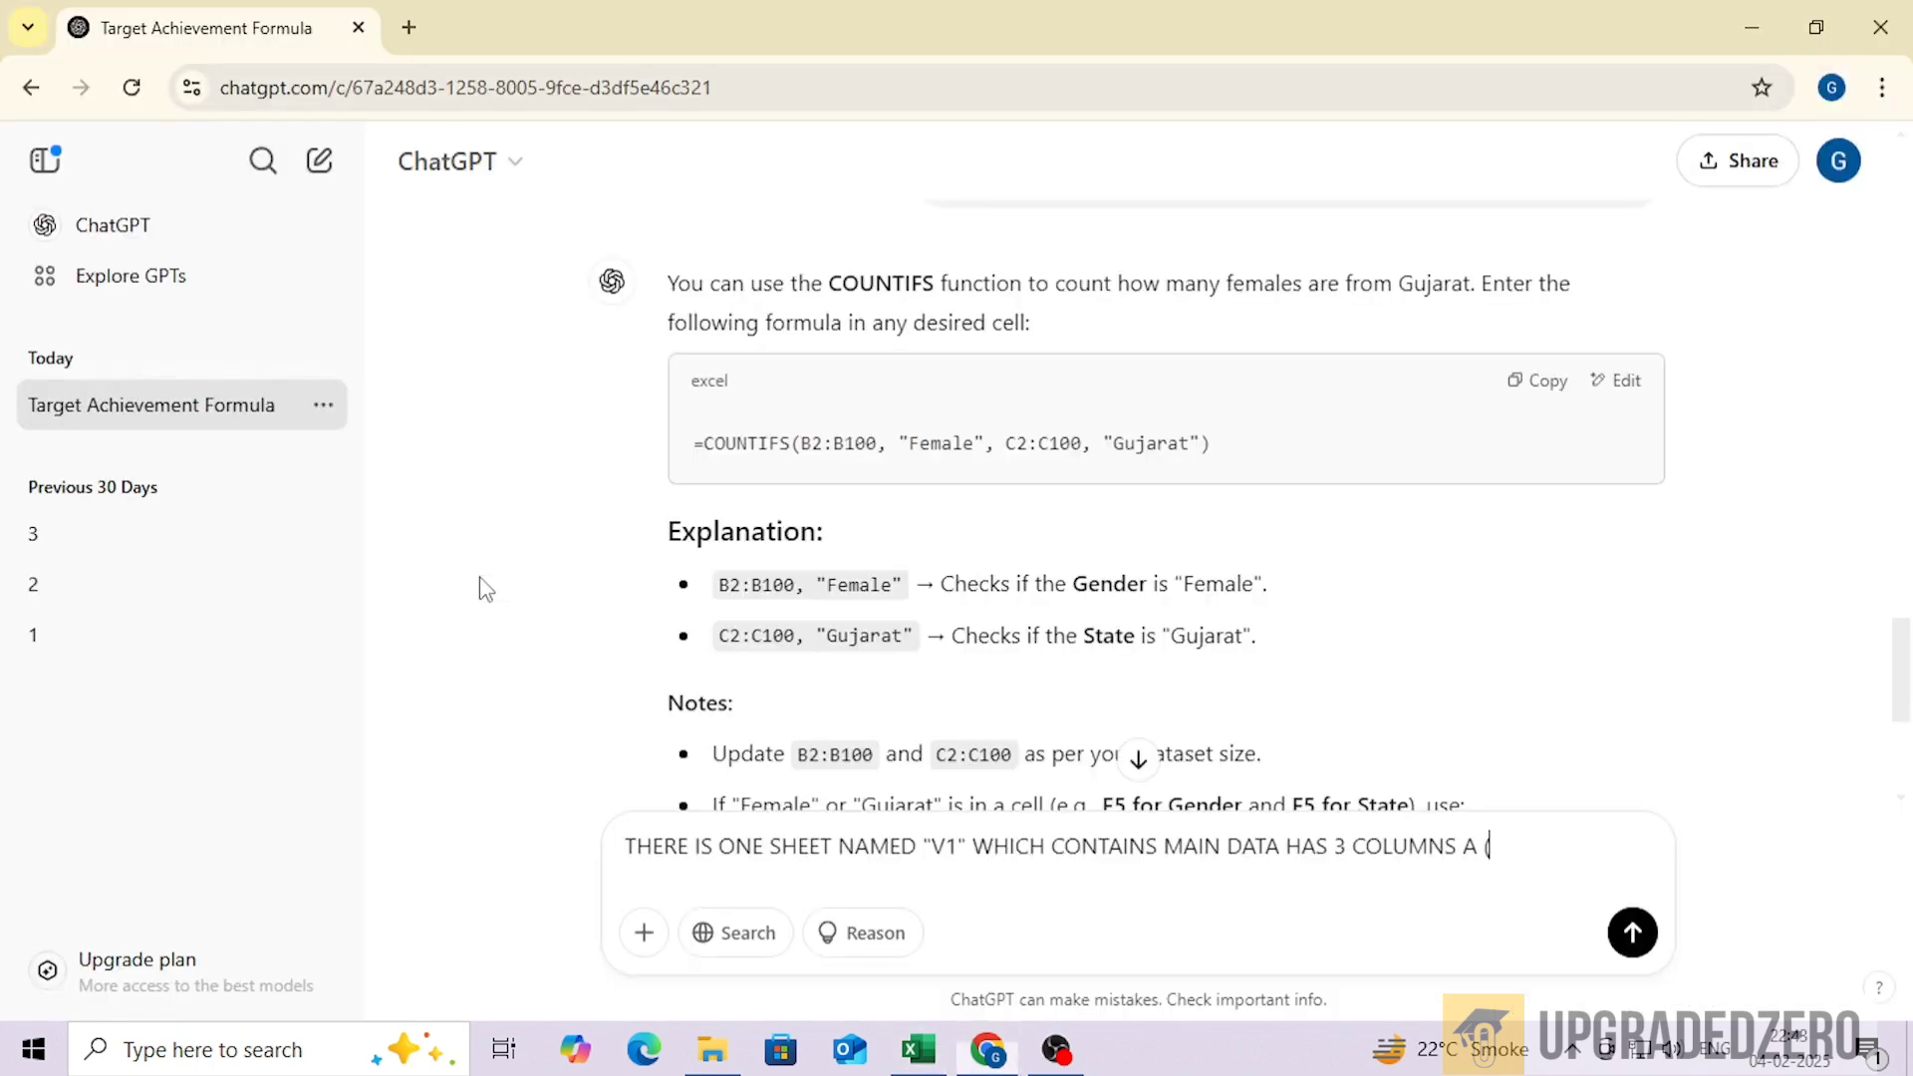
pyautogui.write('EMPLOYEE')
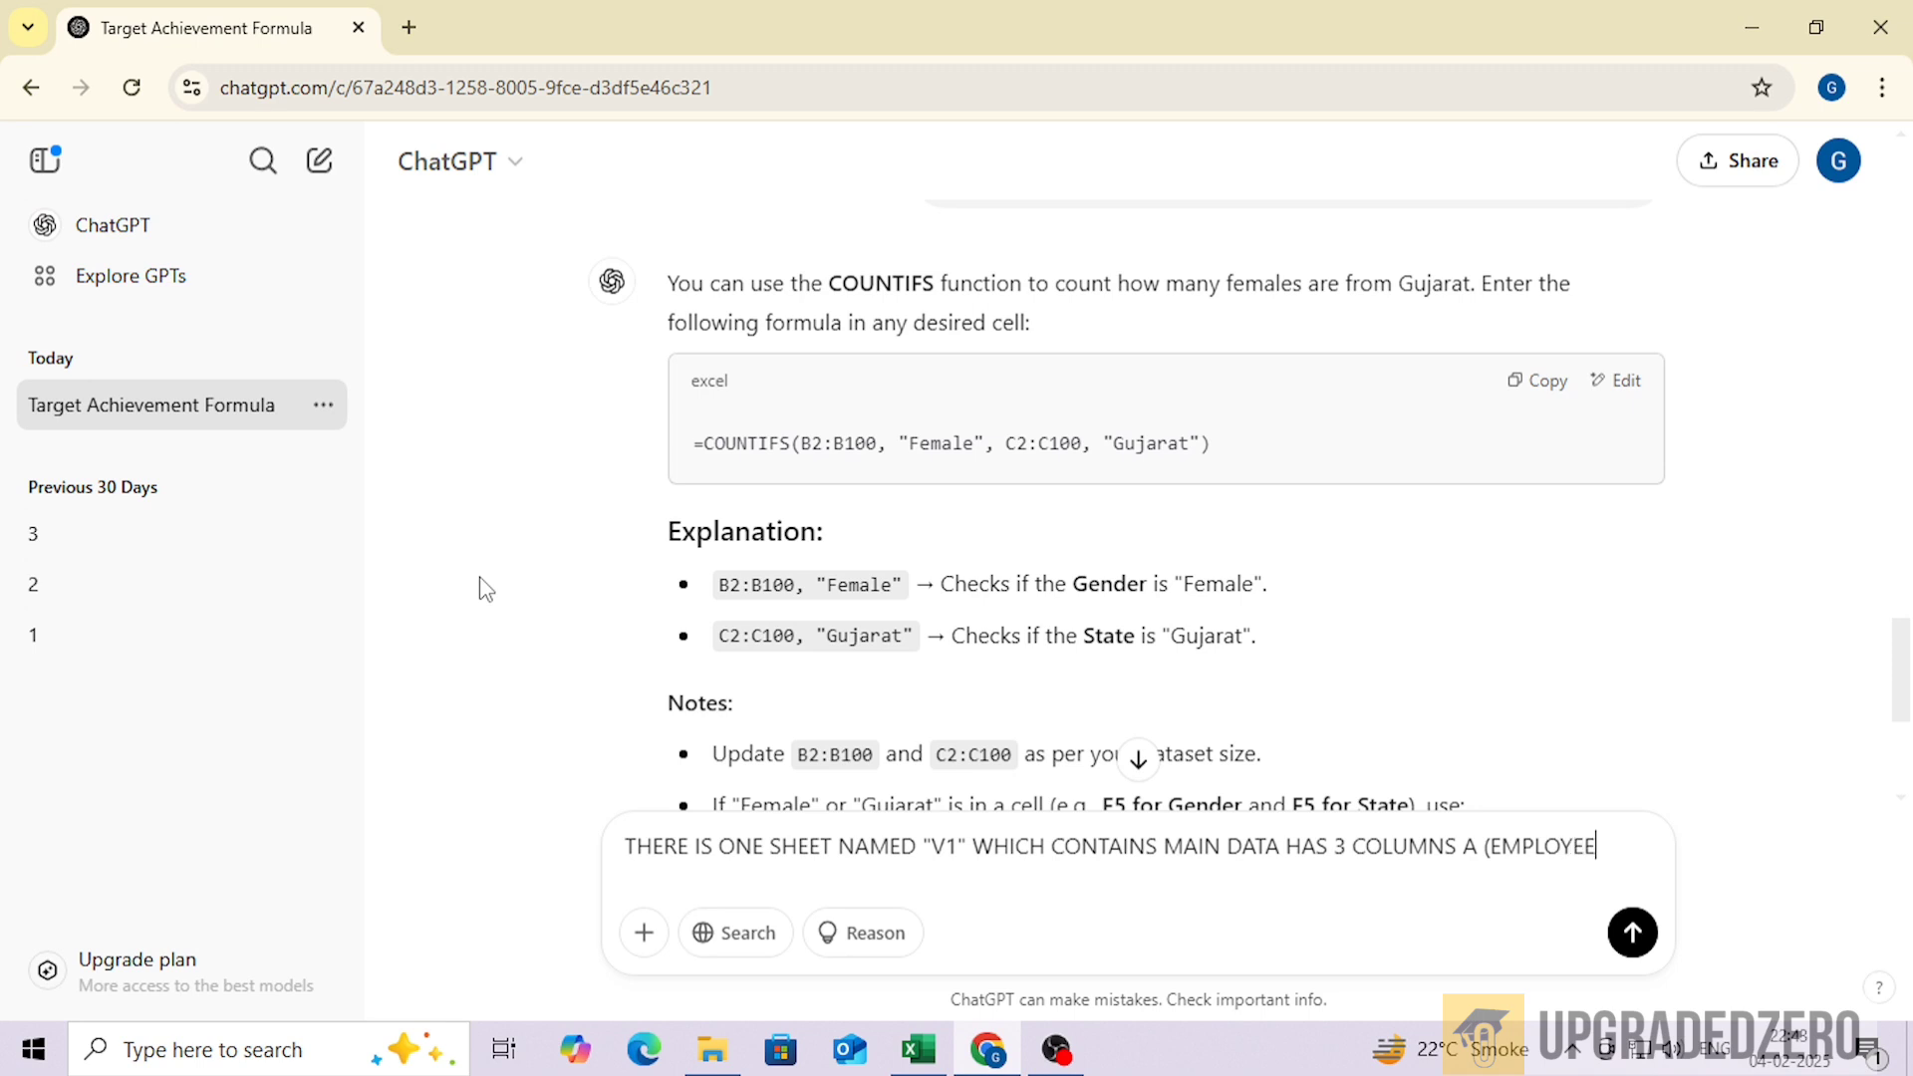
pyautogui.write(' NAME)')
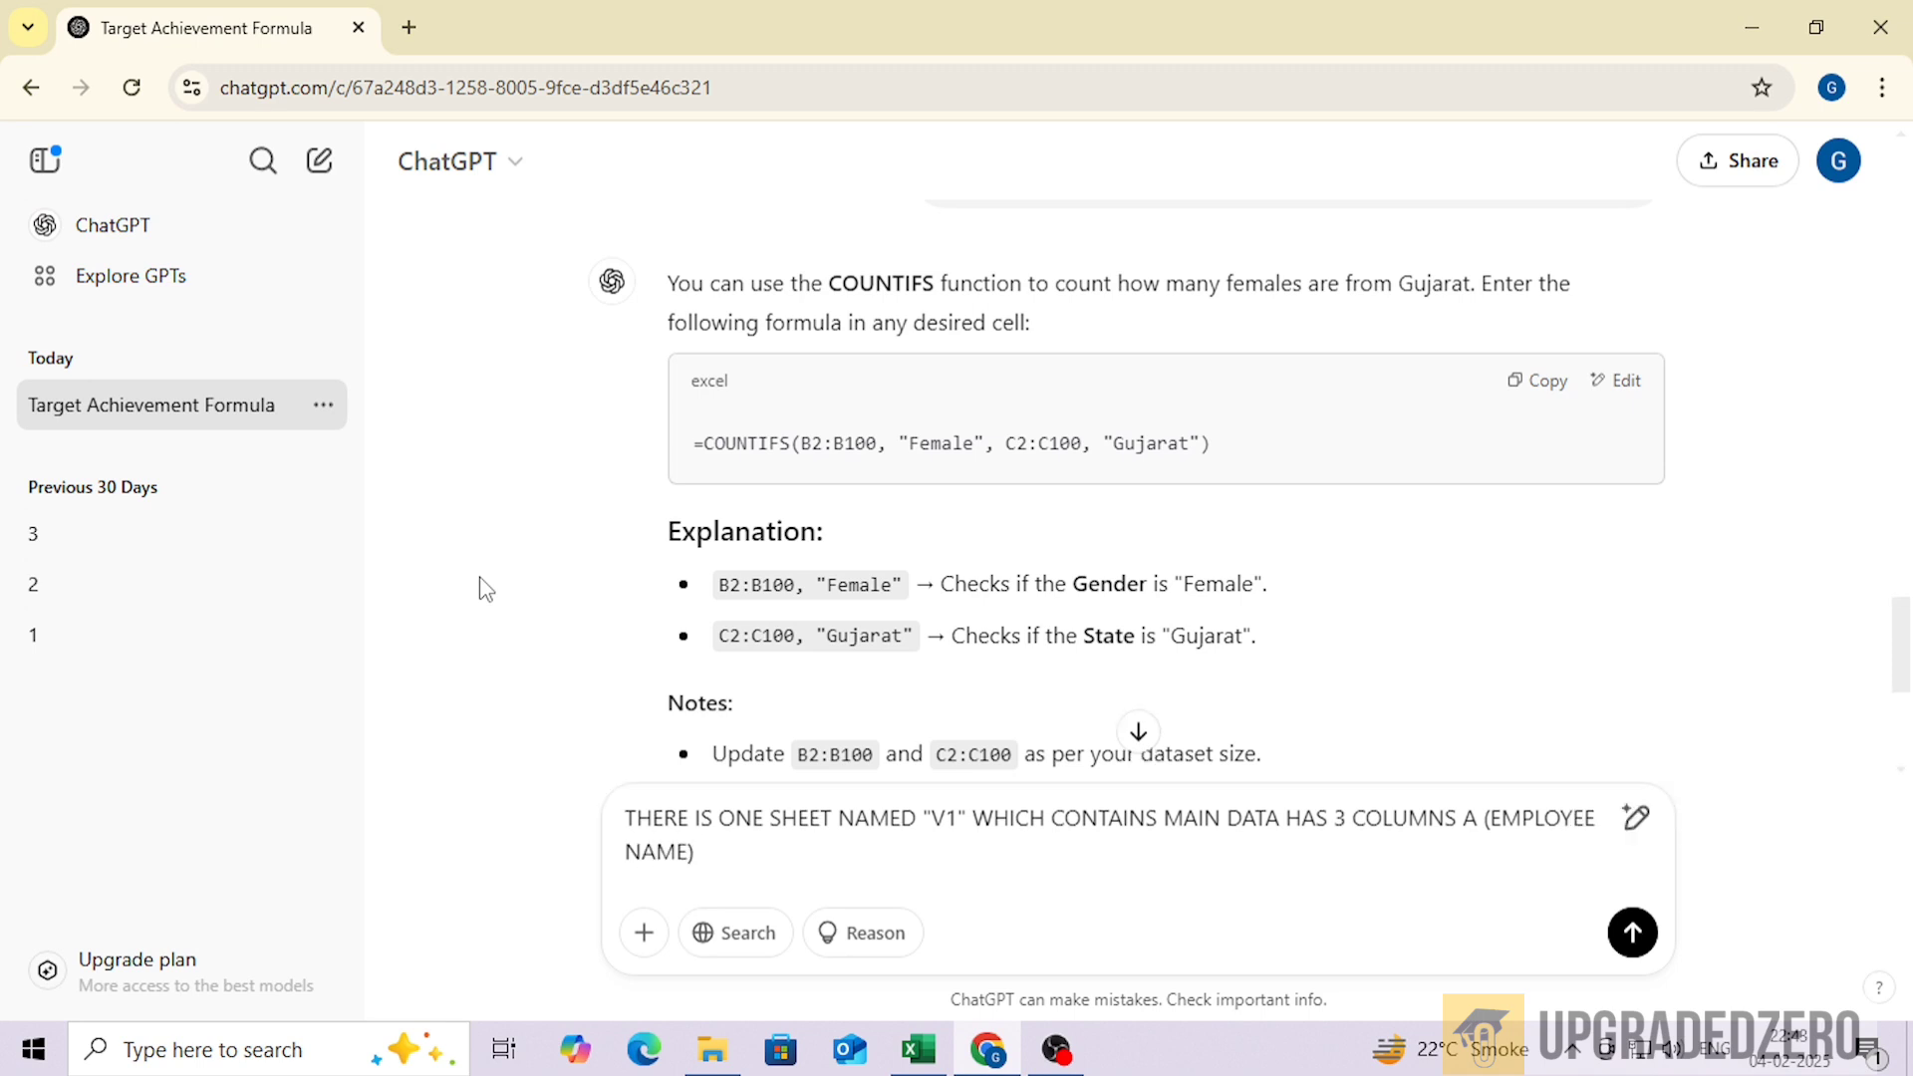
pyautogui.write(', B (GENDER), 3 (STATES).')
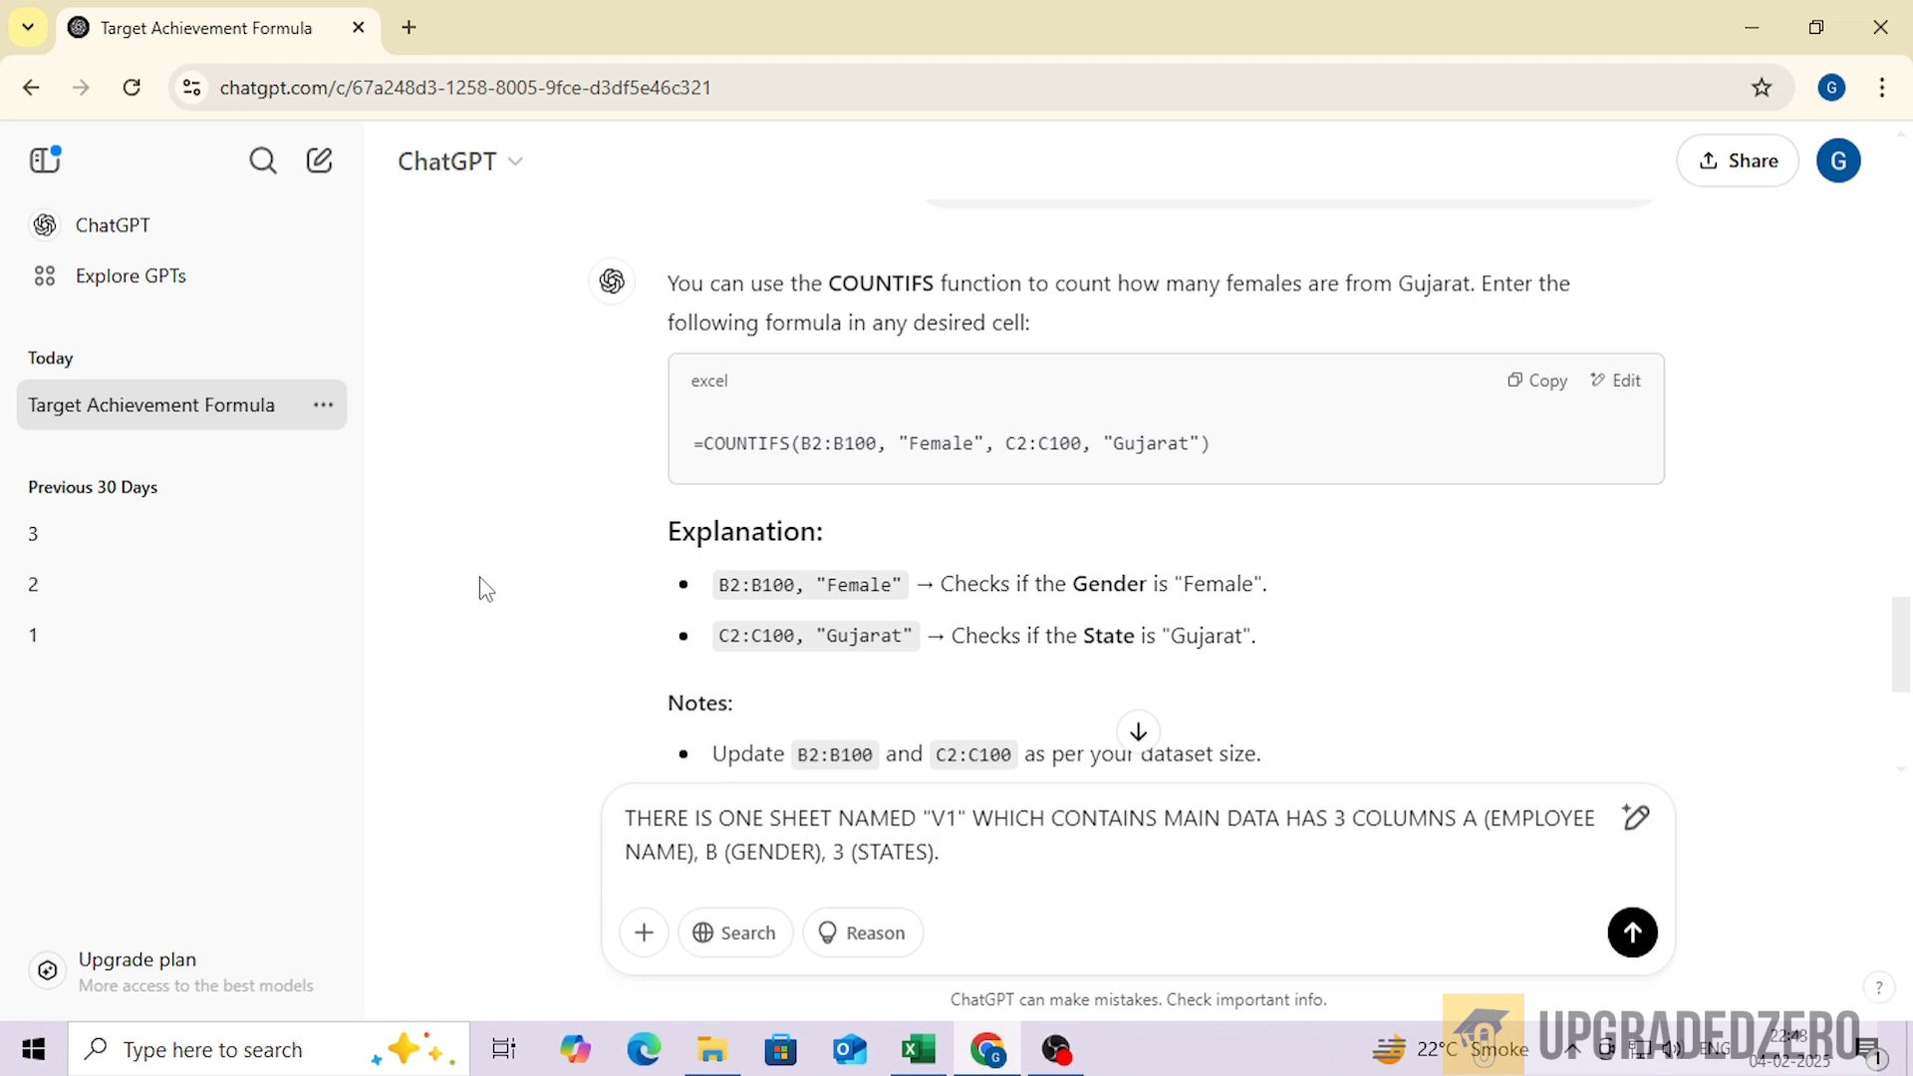
# Extend the prompt with "HEADINGS ARE THERE. NOW THERE IS ANOTHER SHEET NAMED"
pyautogui.write('HEADINGS ARE T')
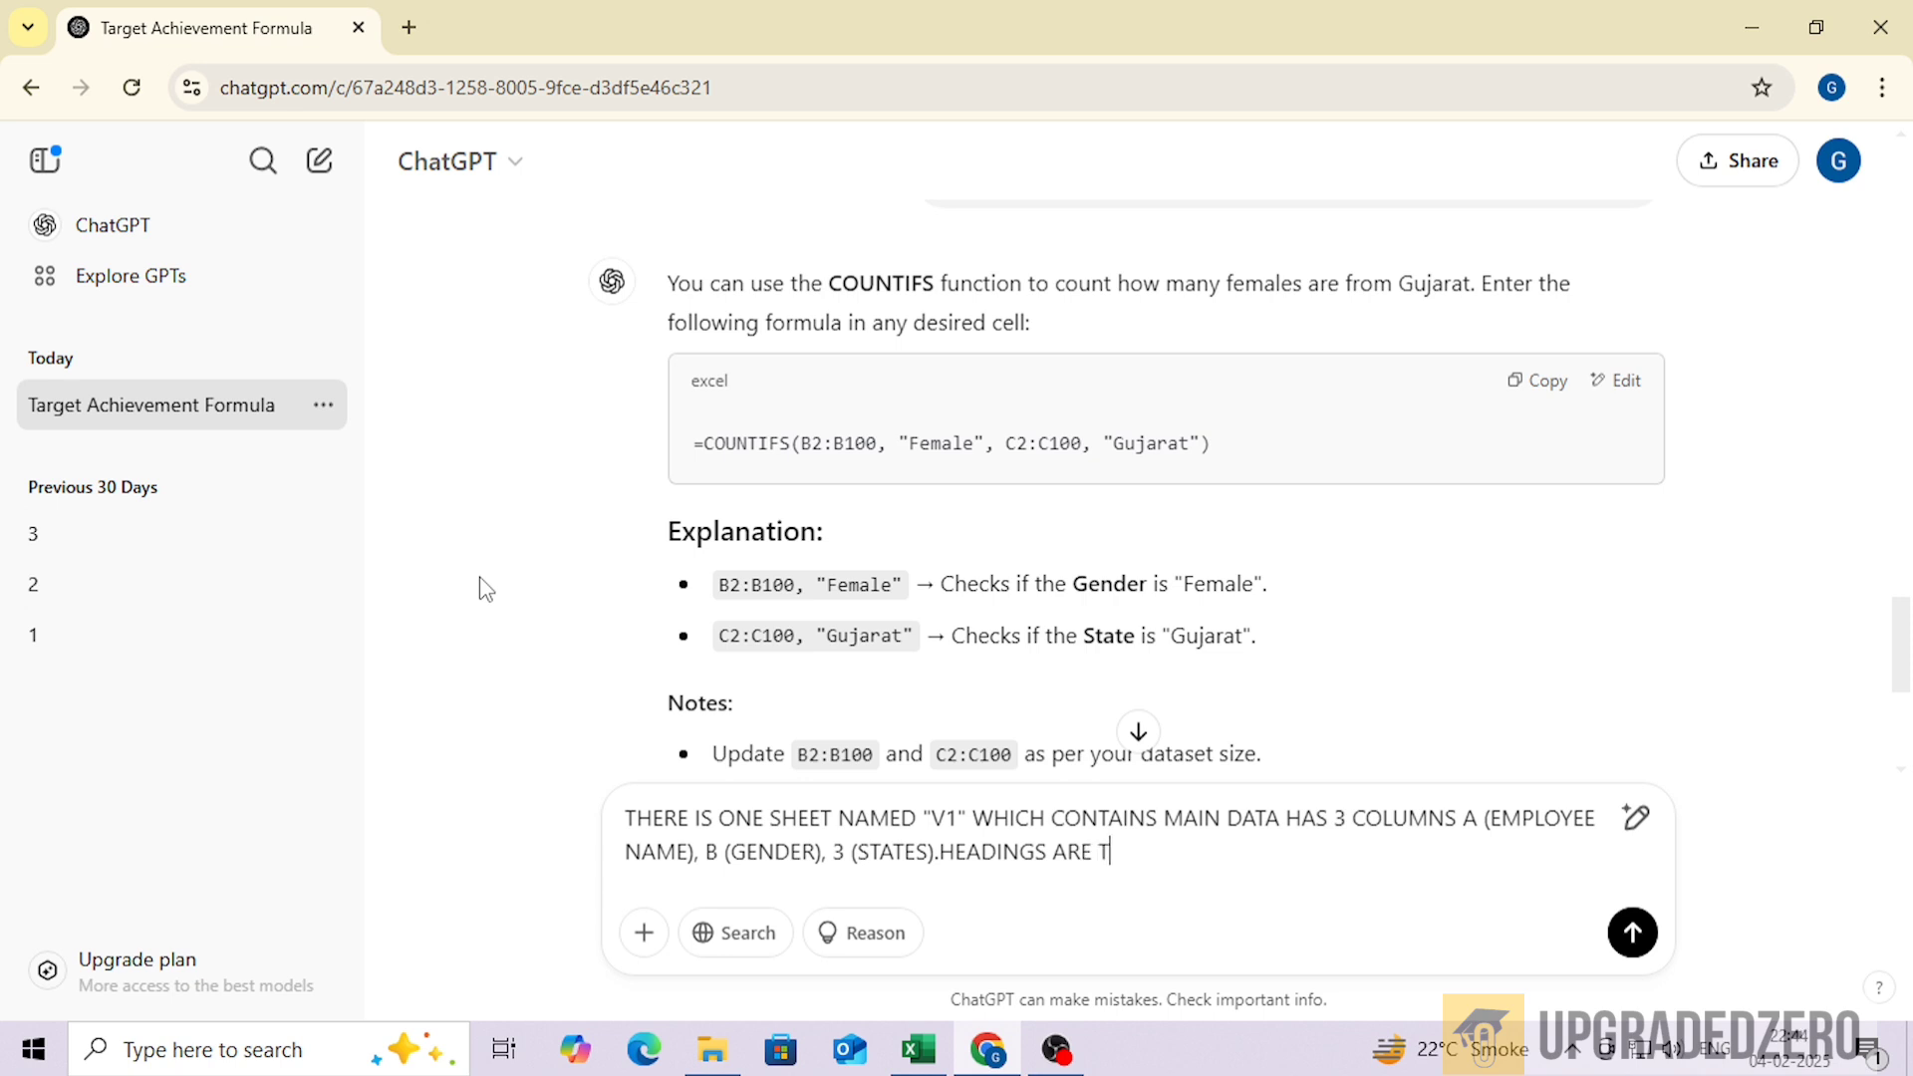
pyautogui.write('HERE. NOW THRE')
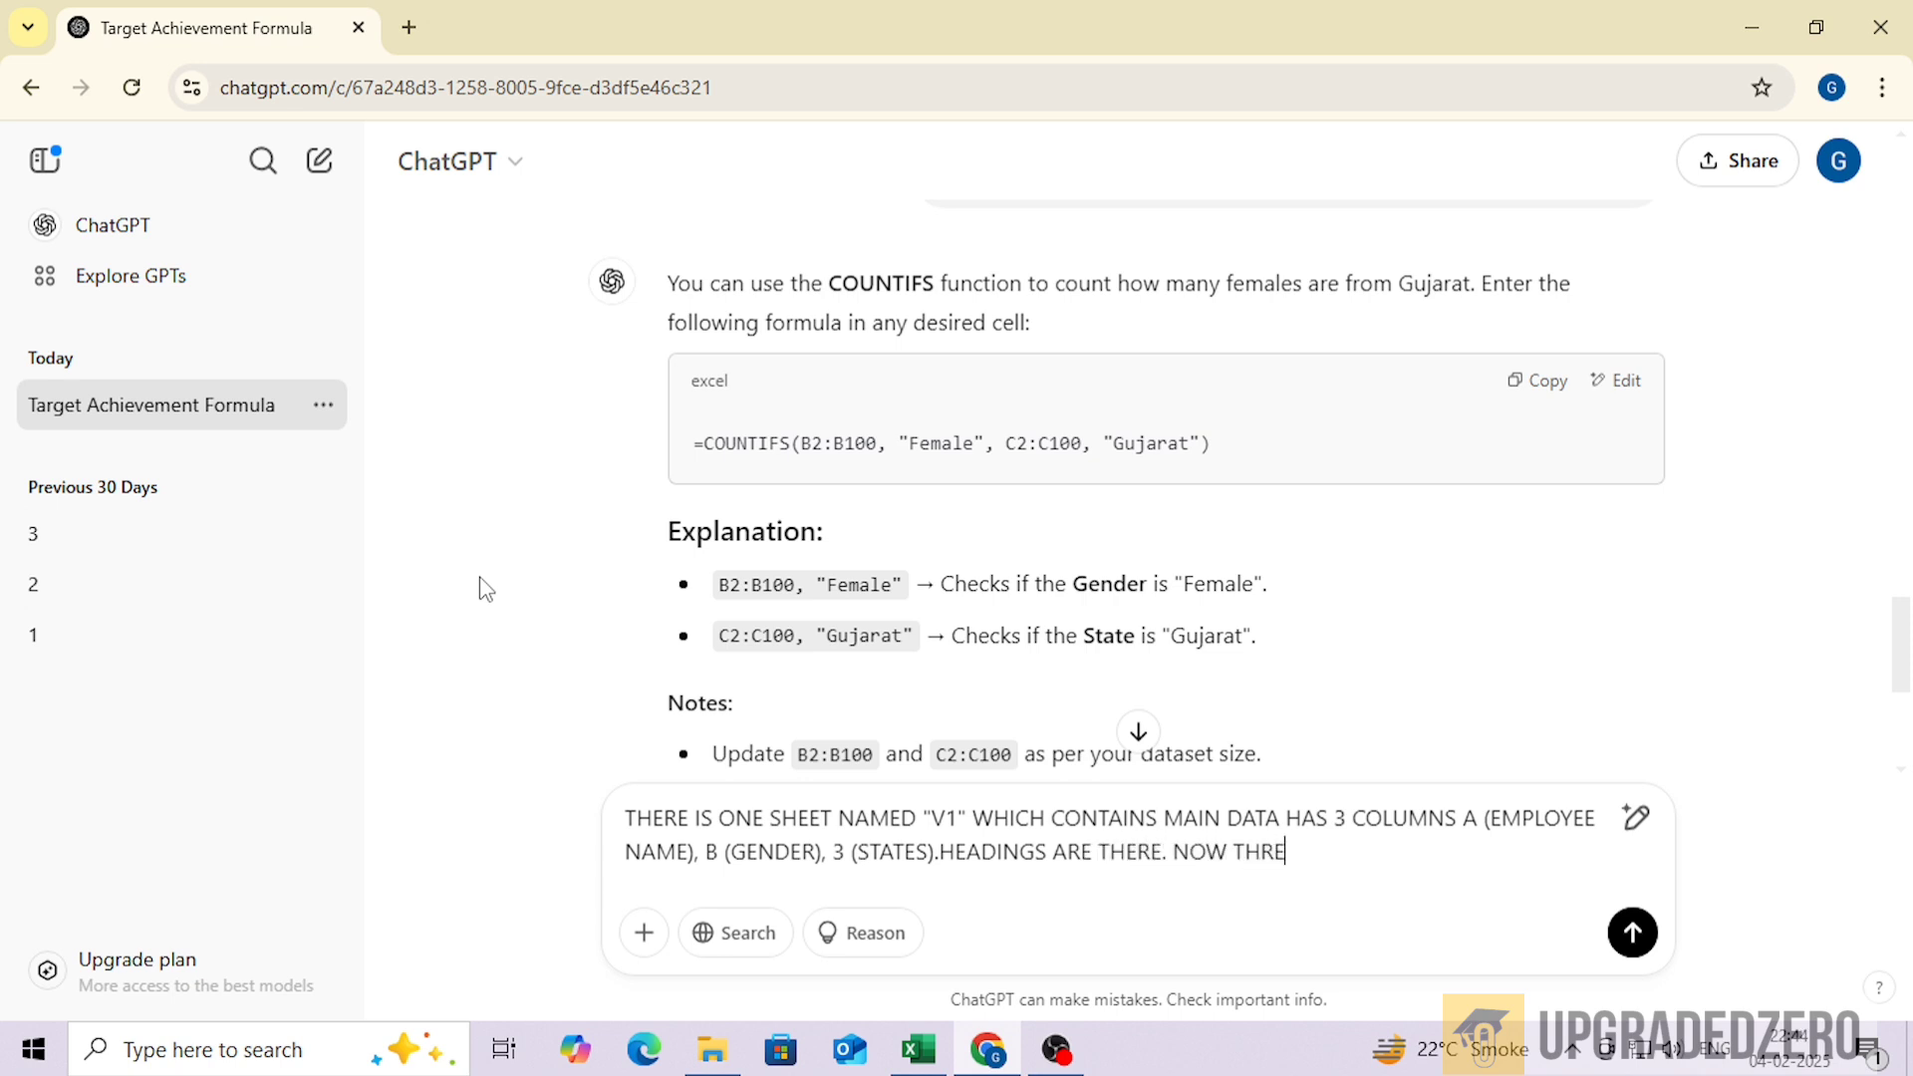
pyautogui.press('BackSpace')
pyautogui.press('BackSpace')
pyautogui.write('ERE IS ANOTHER SHEET NAM')
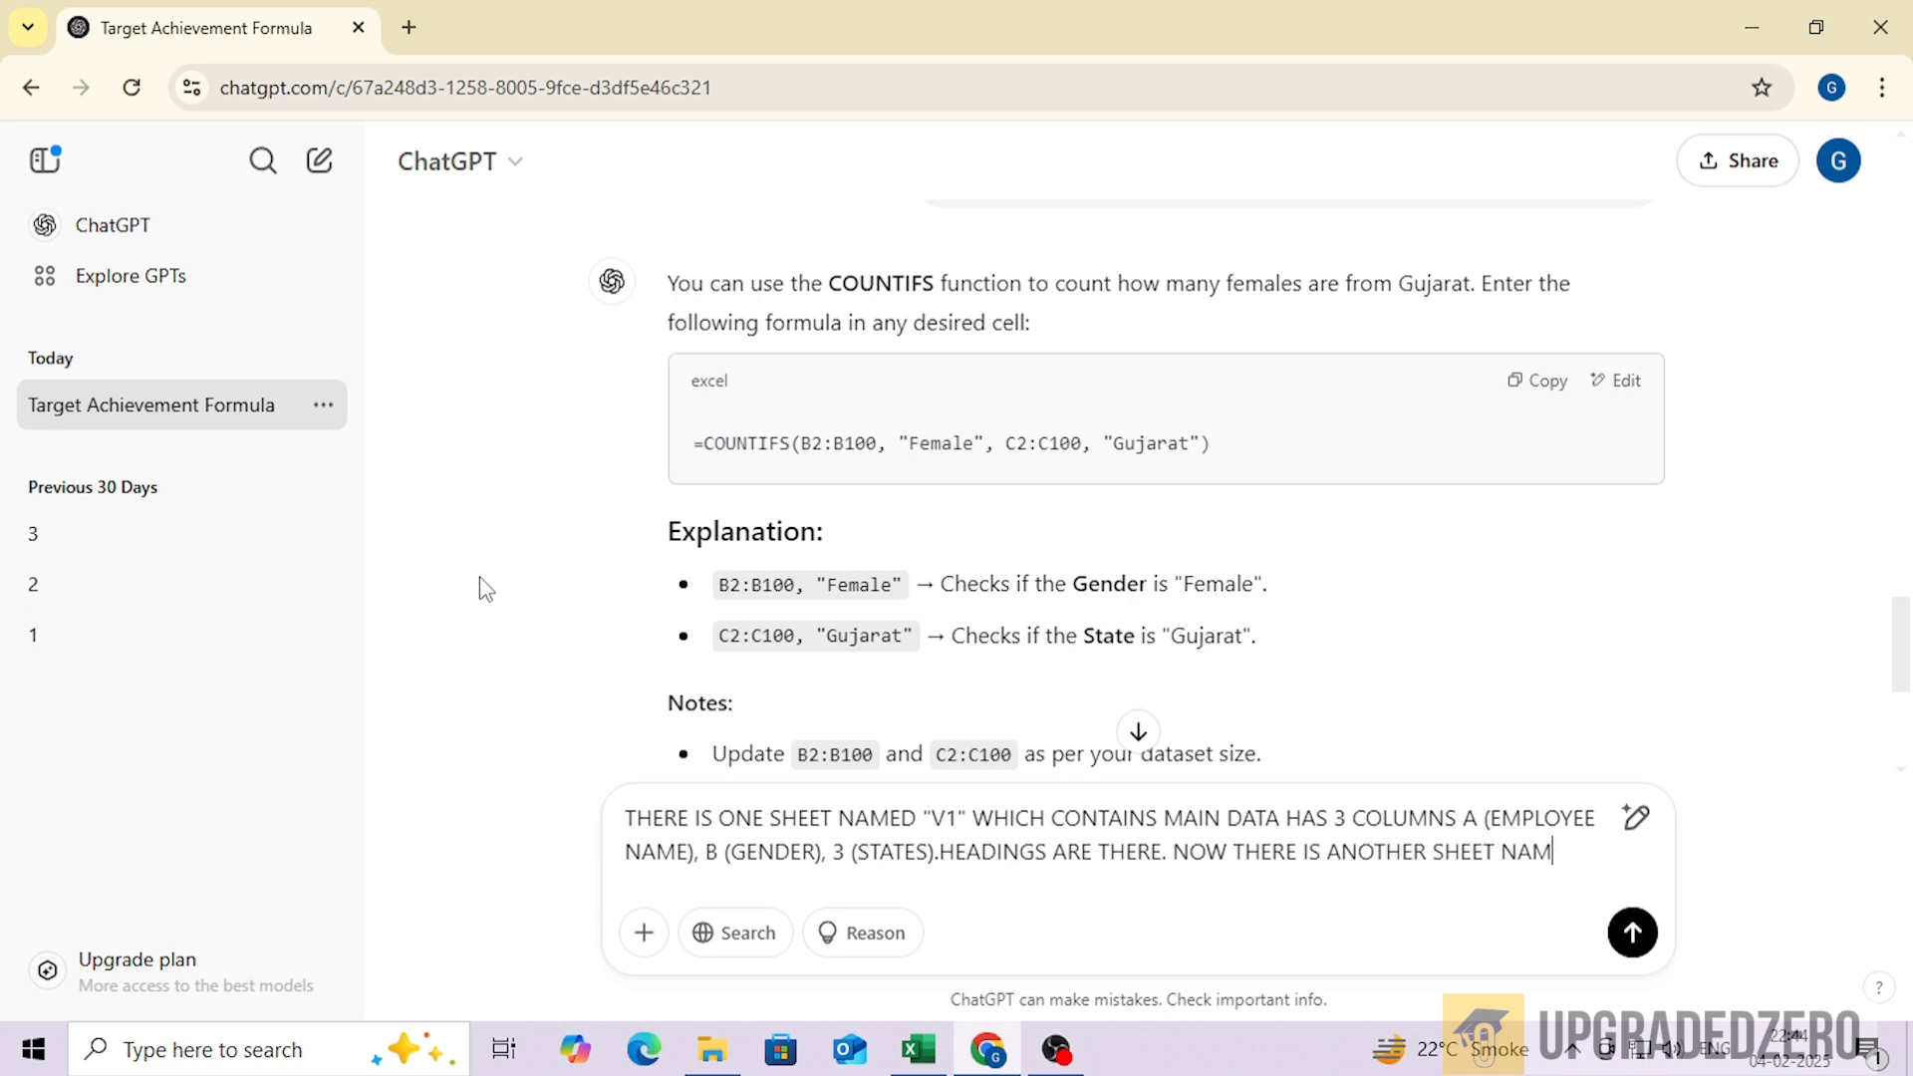
pyautogui.write('ED " V')
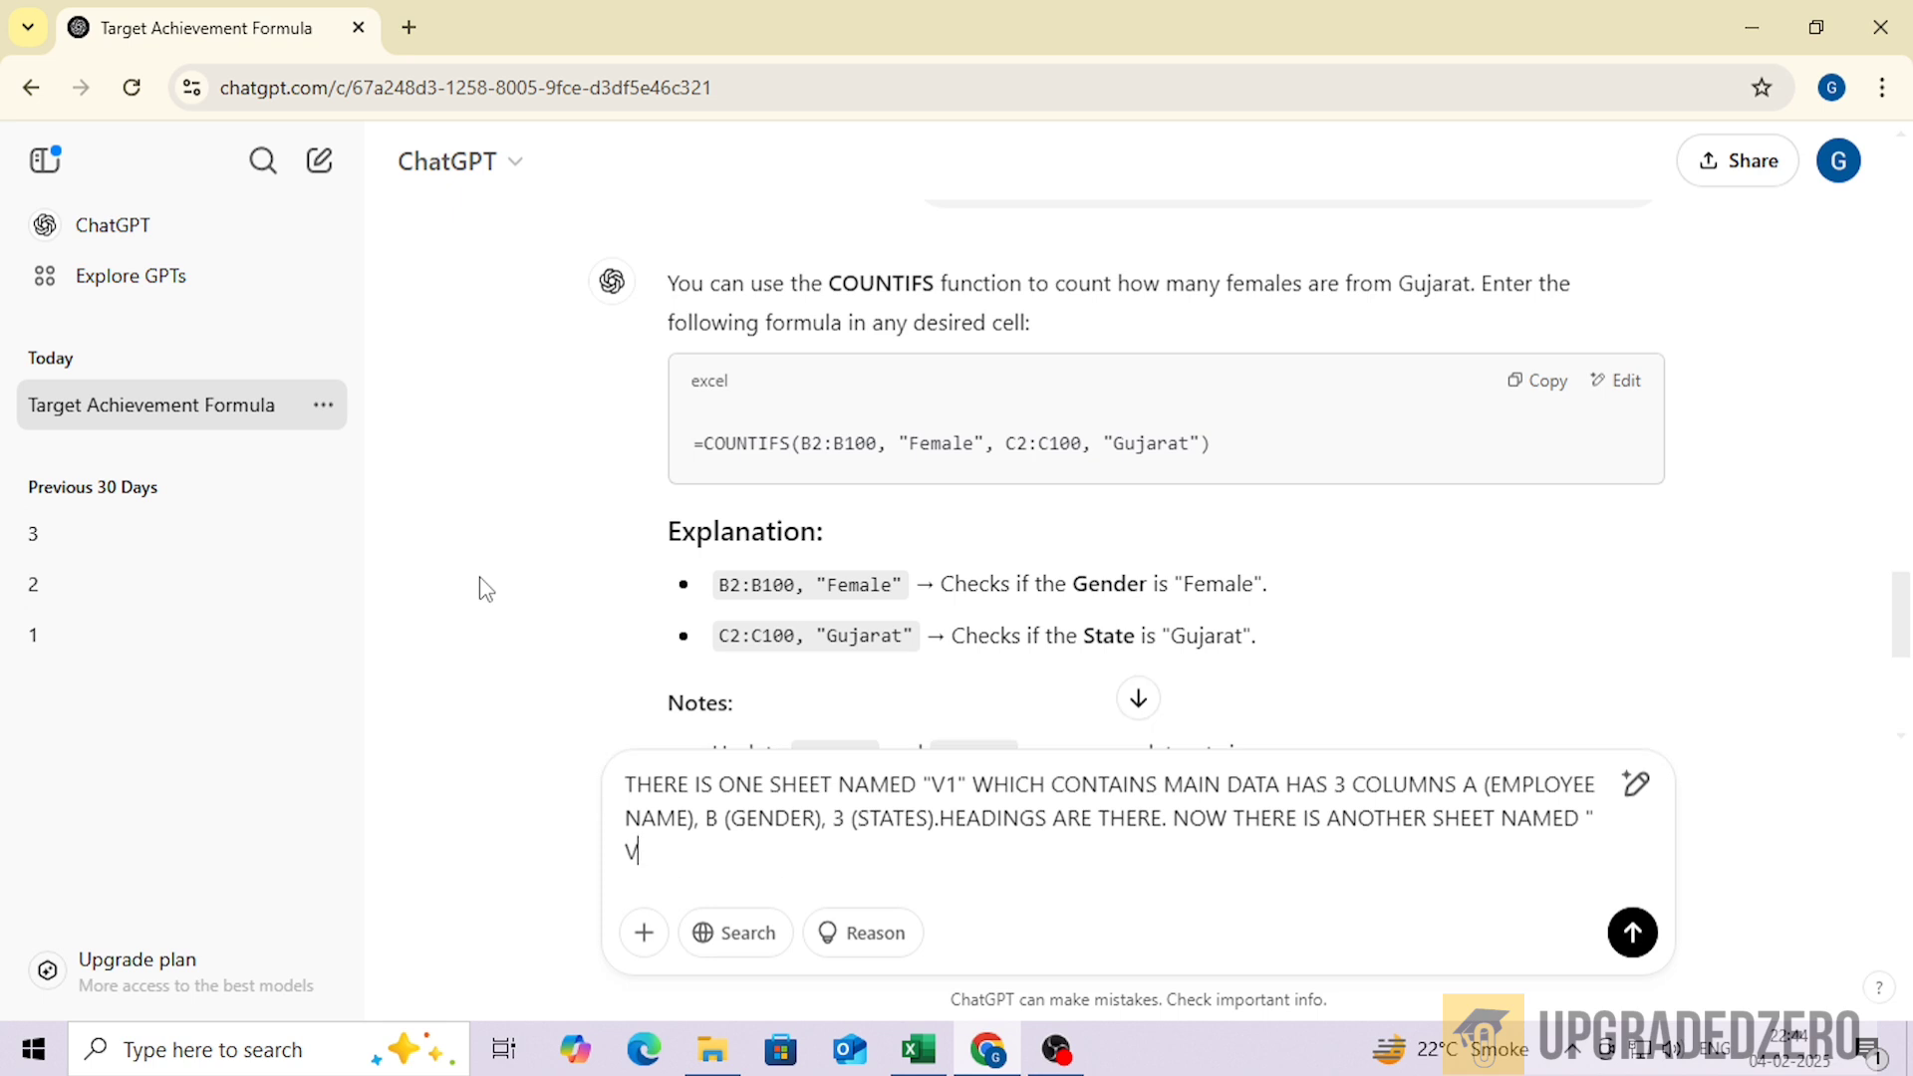
pyautogui.press('BackSpace')
pyautogui.press('BackSpace')
# Continue the prompt with ""V2". WHICH HAS 2 COLUMNS. A(NAME)"
pyautogui.write('V2". WHICH HAS 2 C')
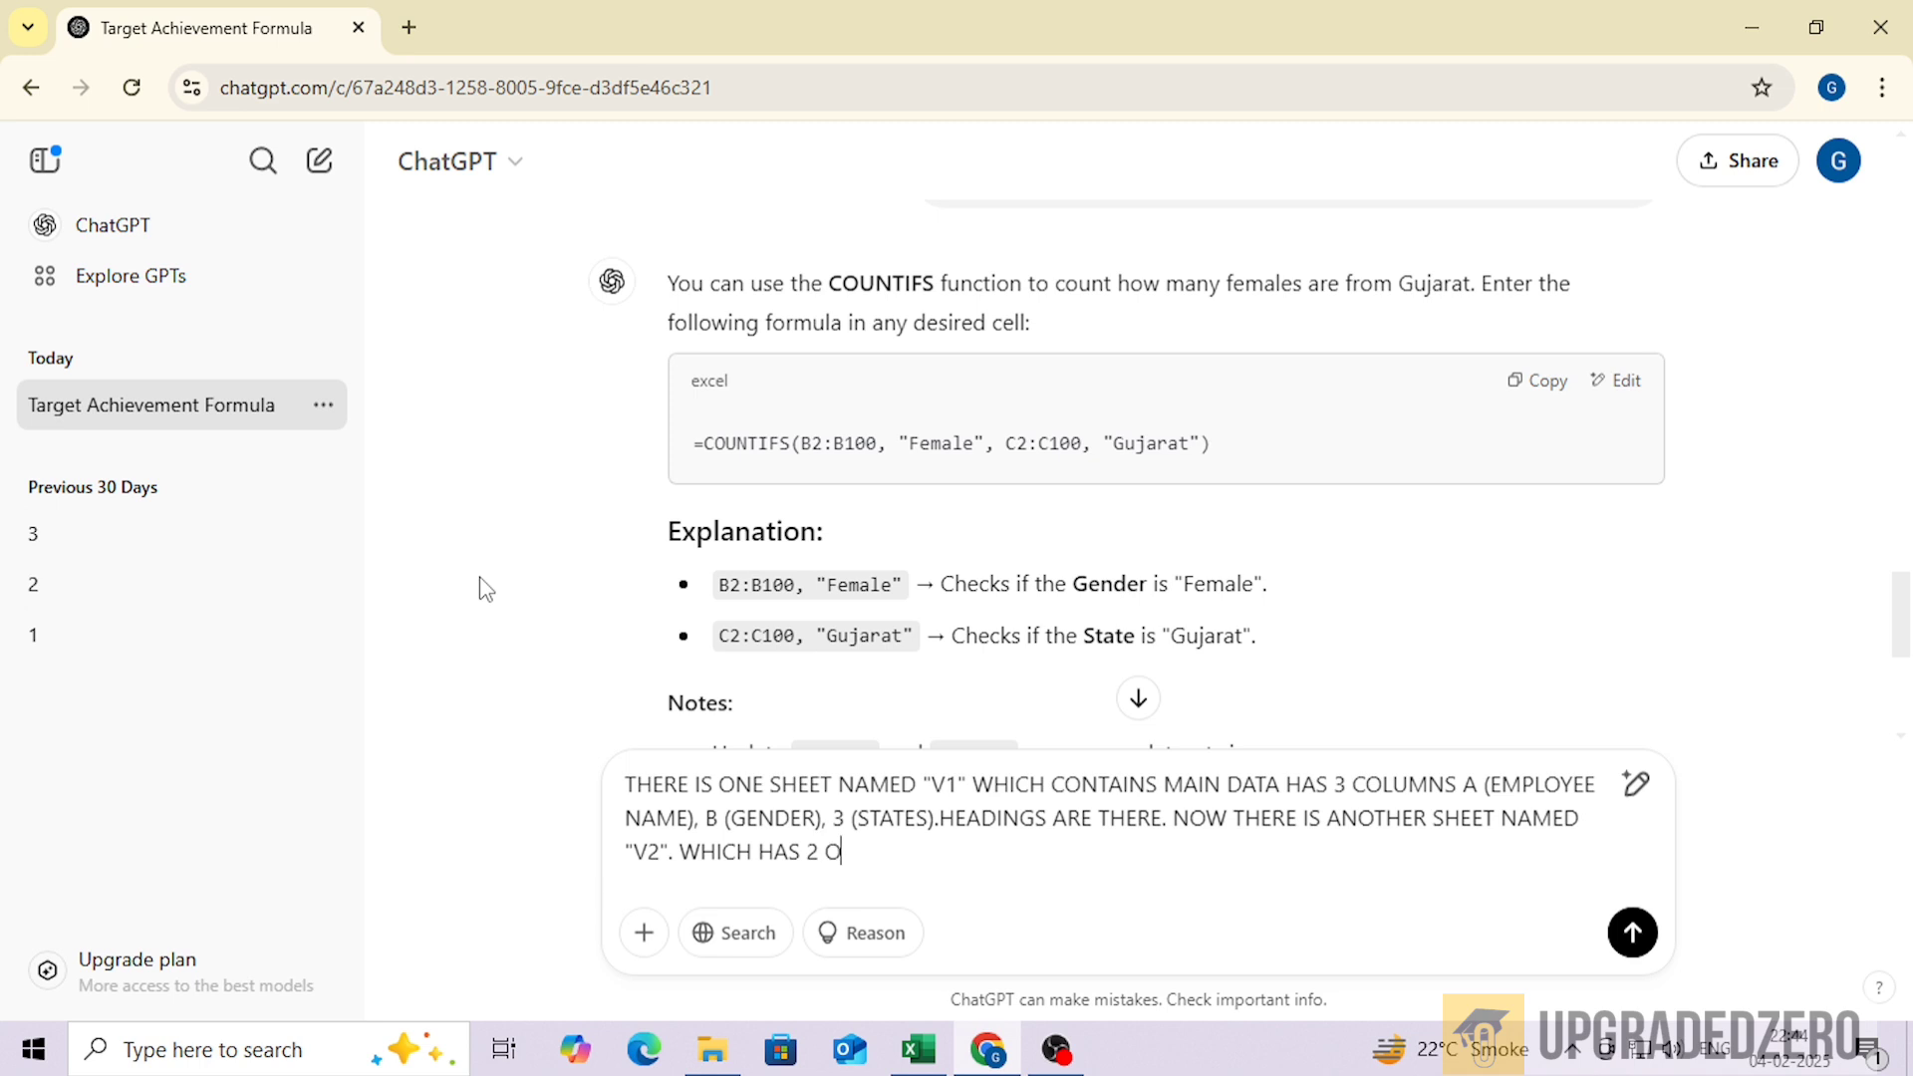
pyautogui.write('OP')
pyautogui.write('UMNS')
pyautogui.write(' (A')
pyautogui.press('BackSpace')
pyautogui.write('A')
pyautogui.write('(NAME')
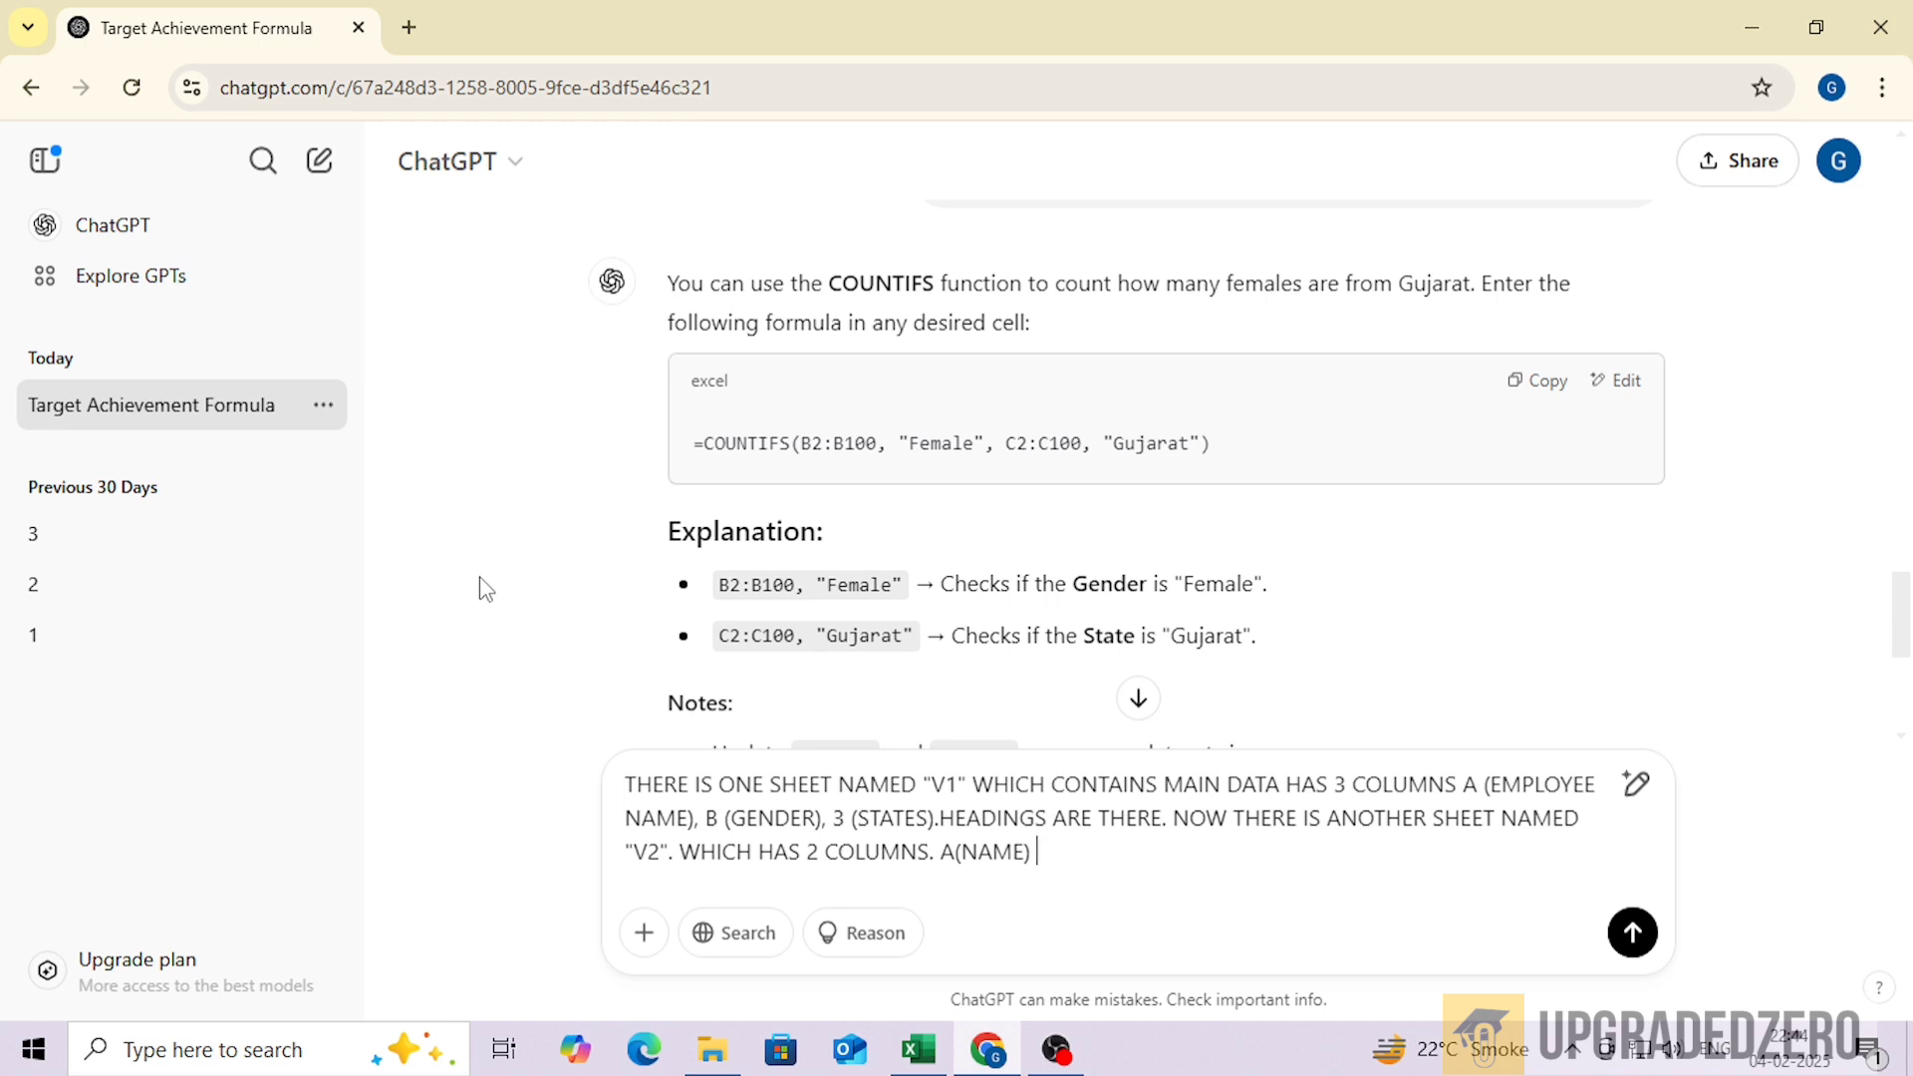
# Add "& IN COLUMN B I WANT TO FETCH STATES DETAILS FROM SHEET V1." to the prompt
pyautogui.write(') & IN COLUMN B I W')
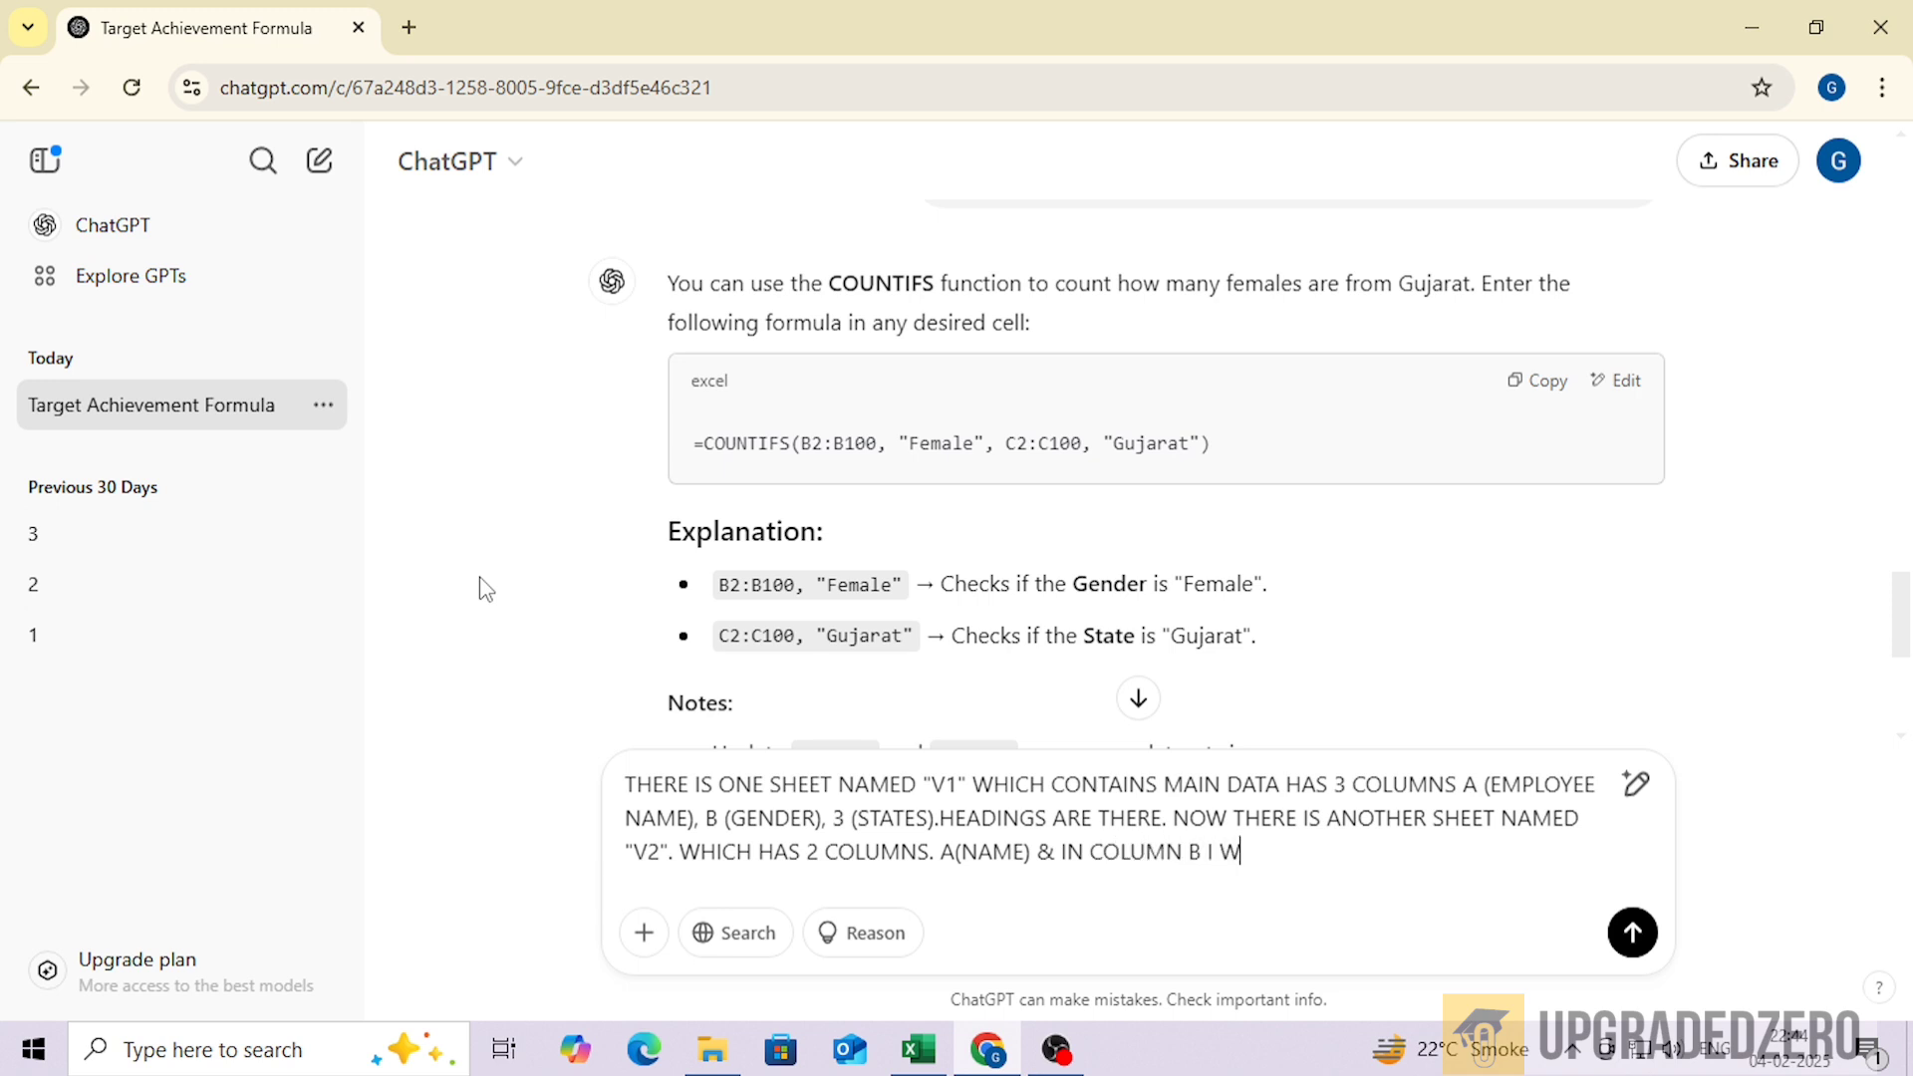
pyautogui.write('ANT TO FETCH ')
pyautogui.write('STATES')
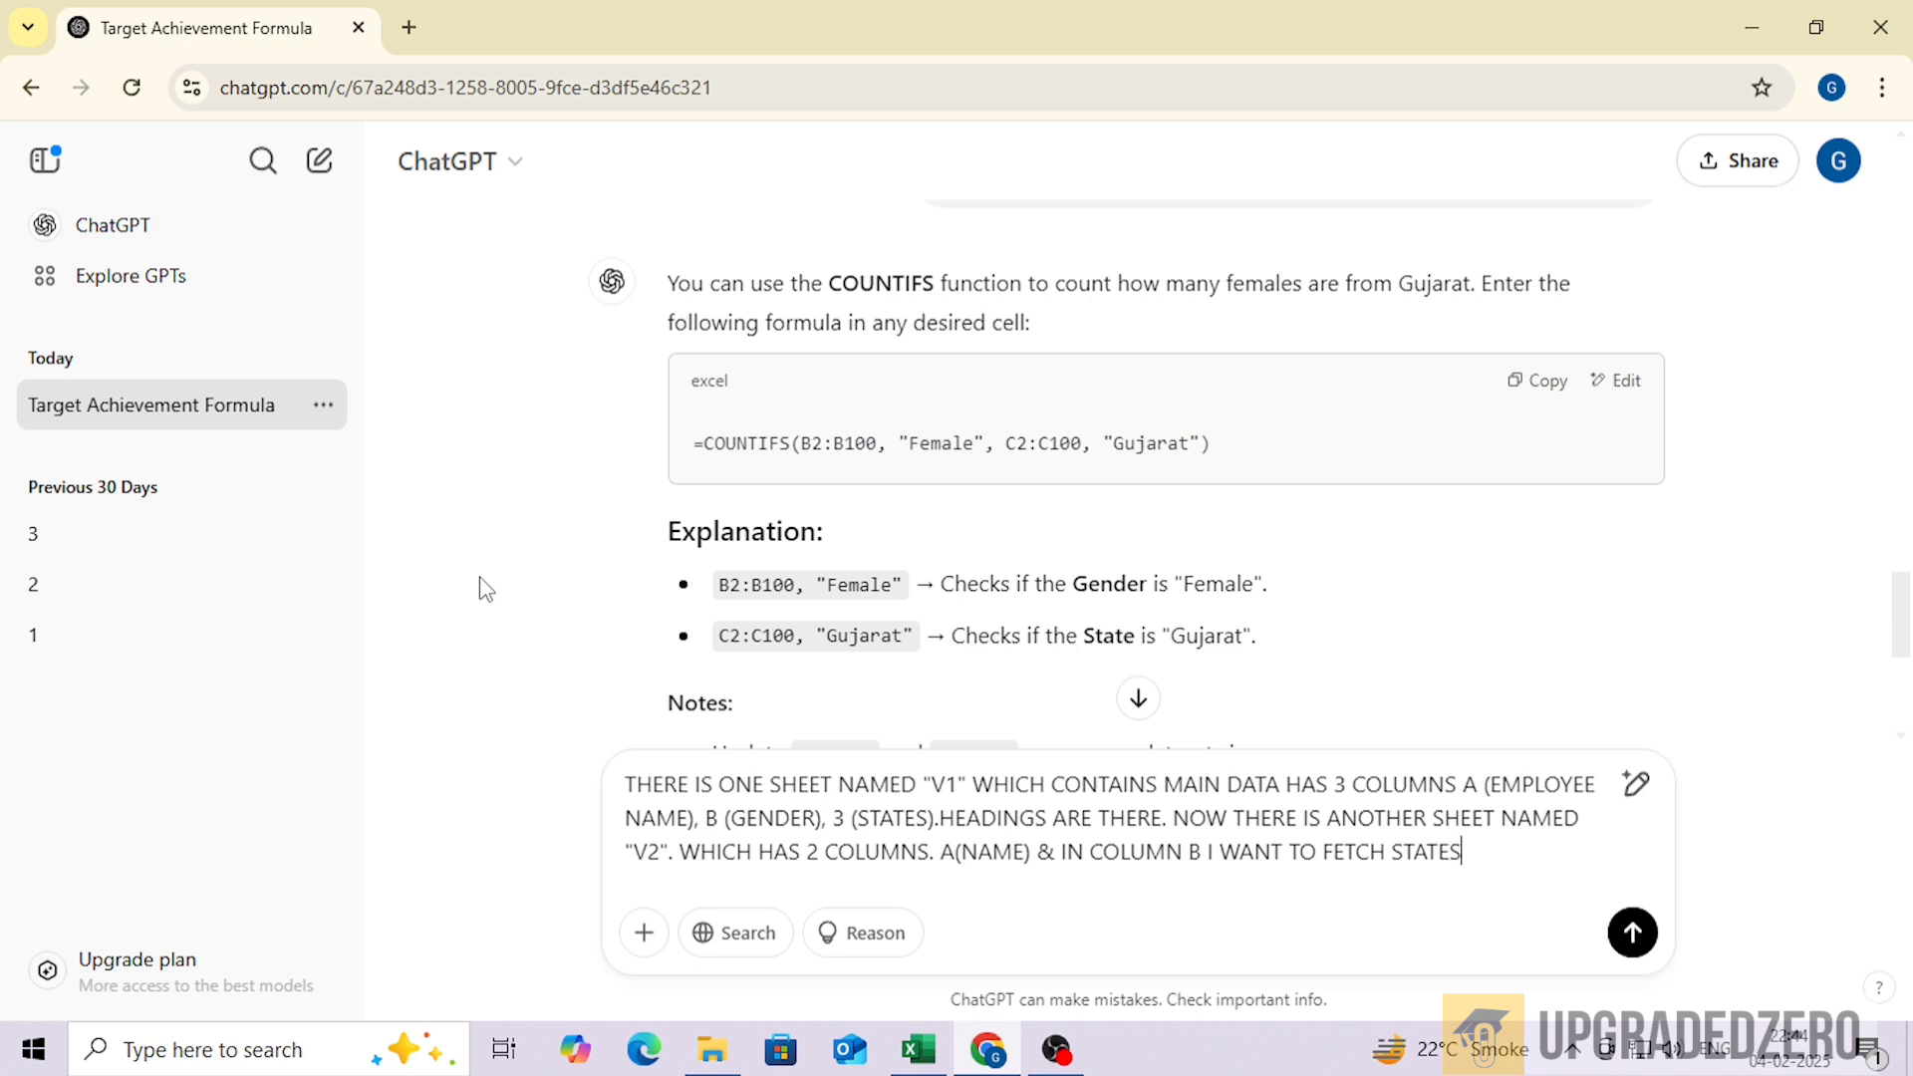
pyautogui.write(' DETAILS FROM SHEET ')
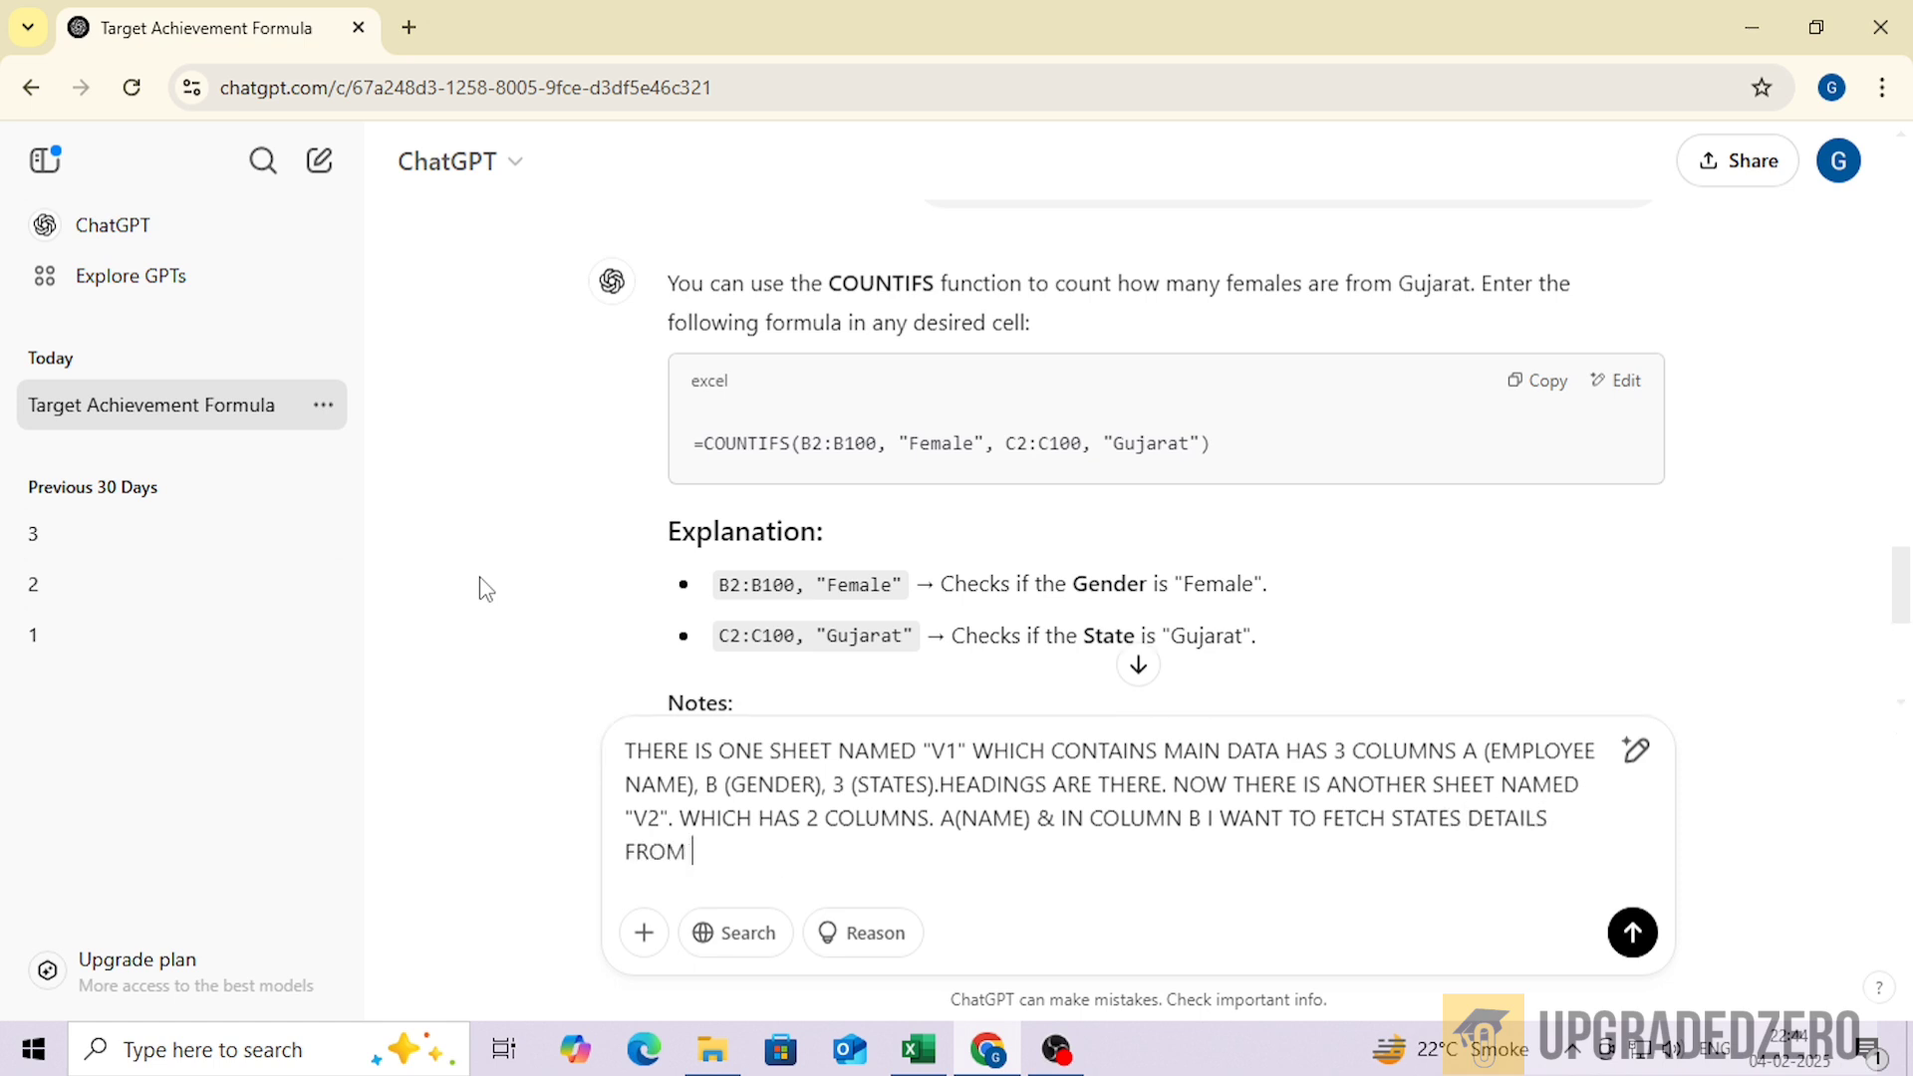
pyautogui.write('V1. NEED V')
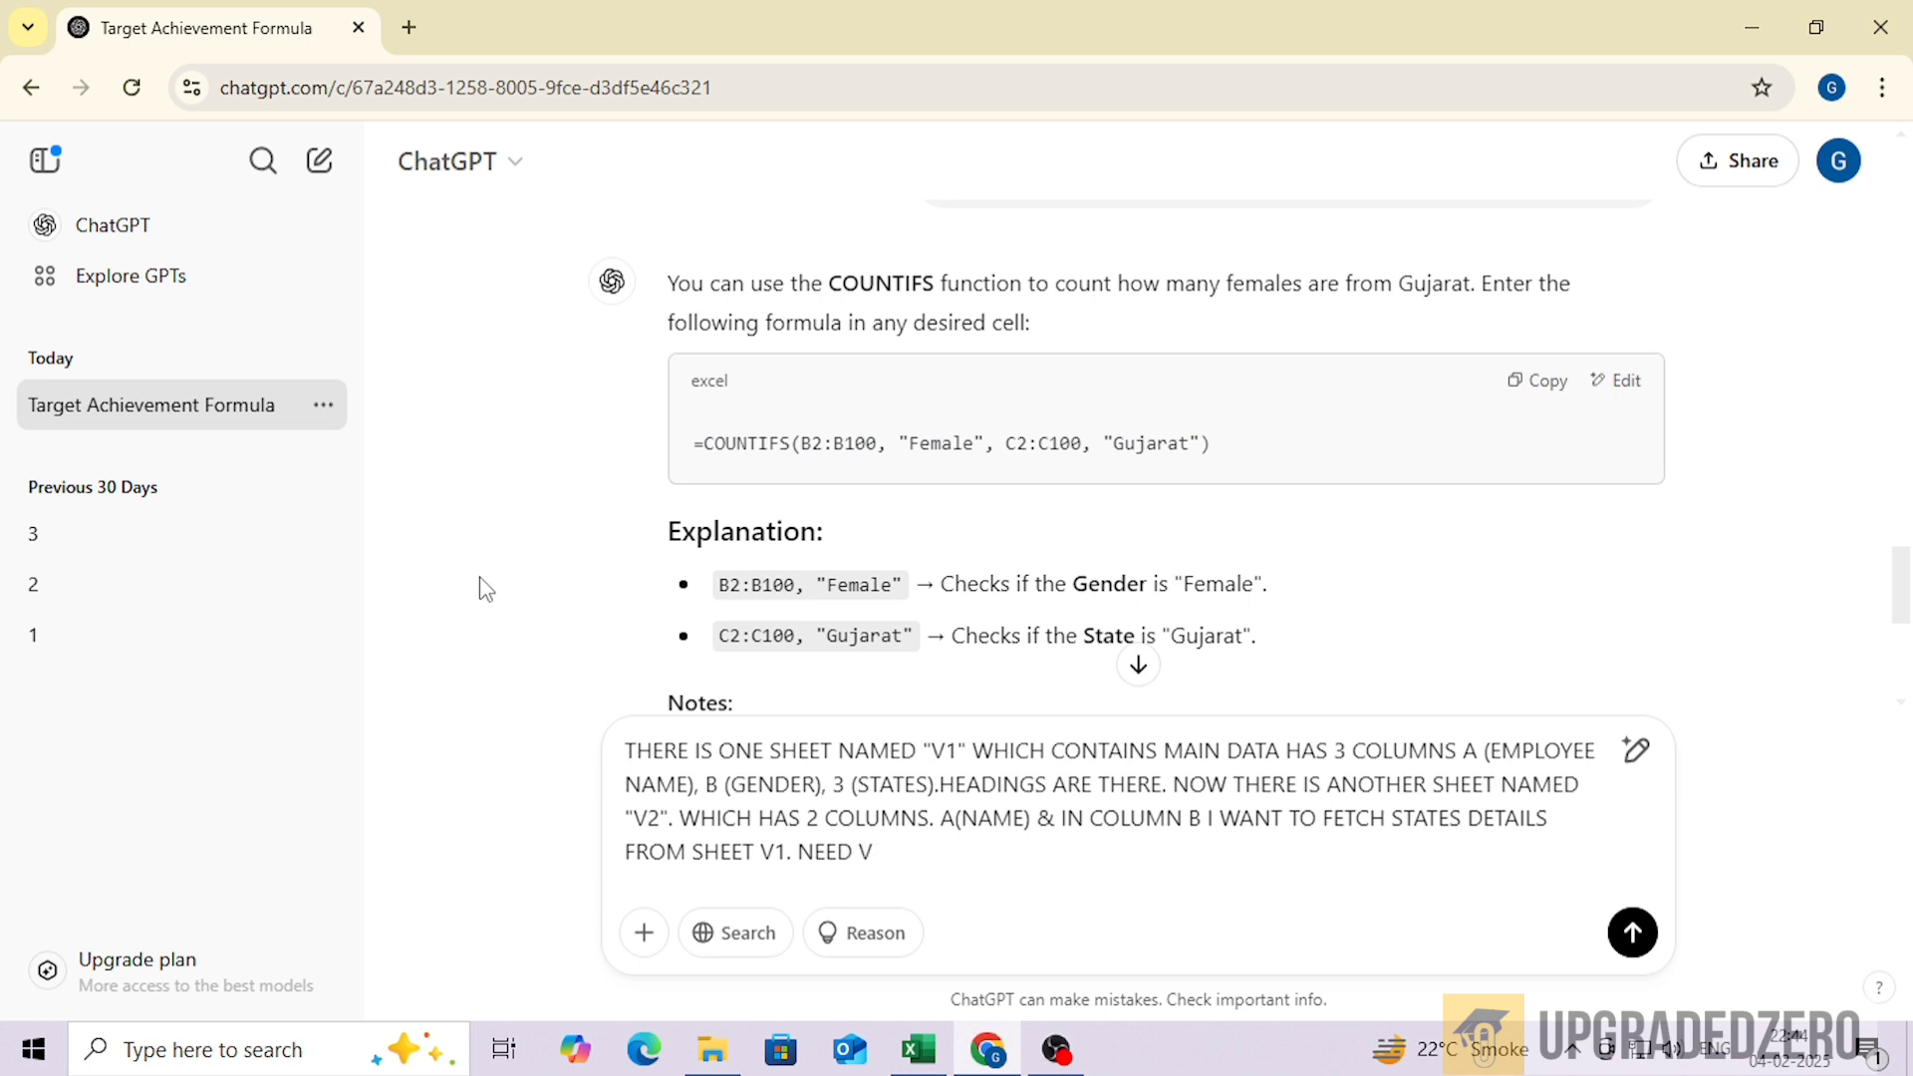
# Finish the prompt with "HOW TO DO EASILY" and submit it
pyautogui.press('BackSpace')
pyautogui.press('BackSpace')
pyautogui.press('BackSpace')
pyautogui.press('BackSpace')
pyautogui.press('BackSpace')
pyautogui.press('BackSpace')
pyautogui.write('HOW TO DO EASILY')
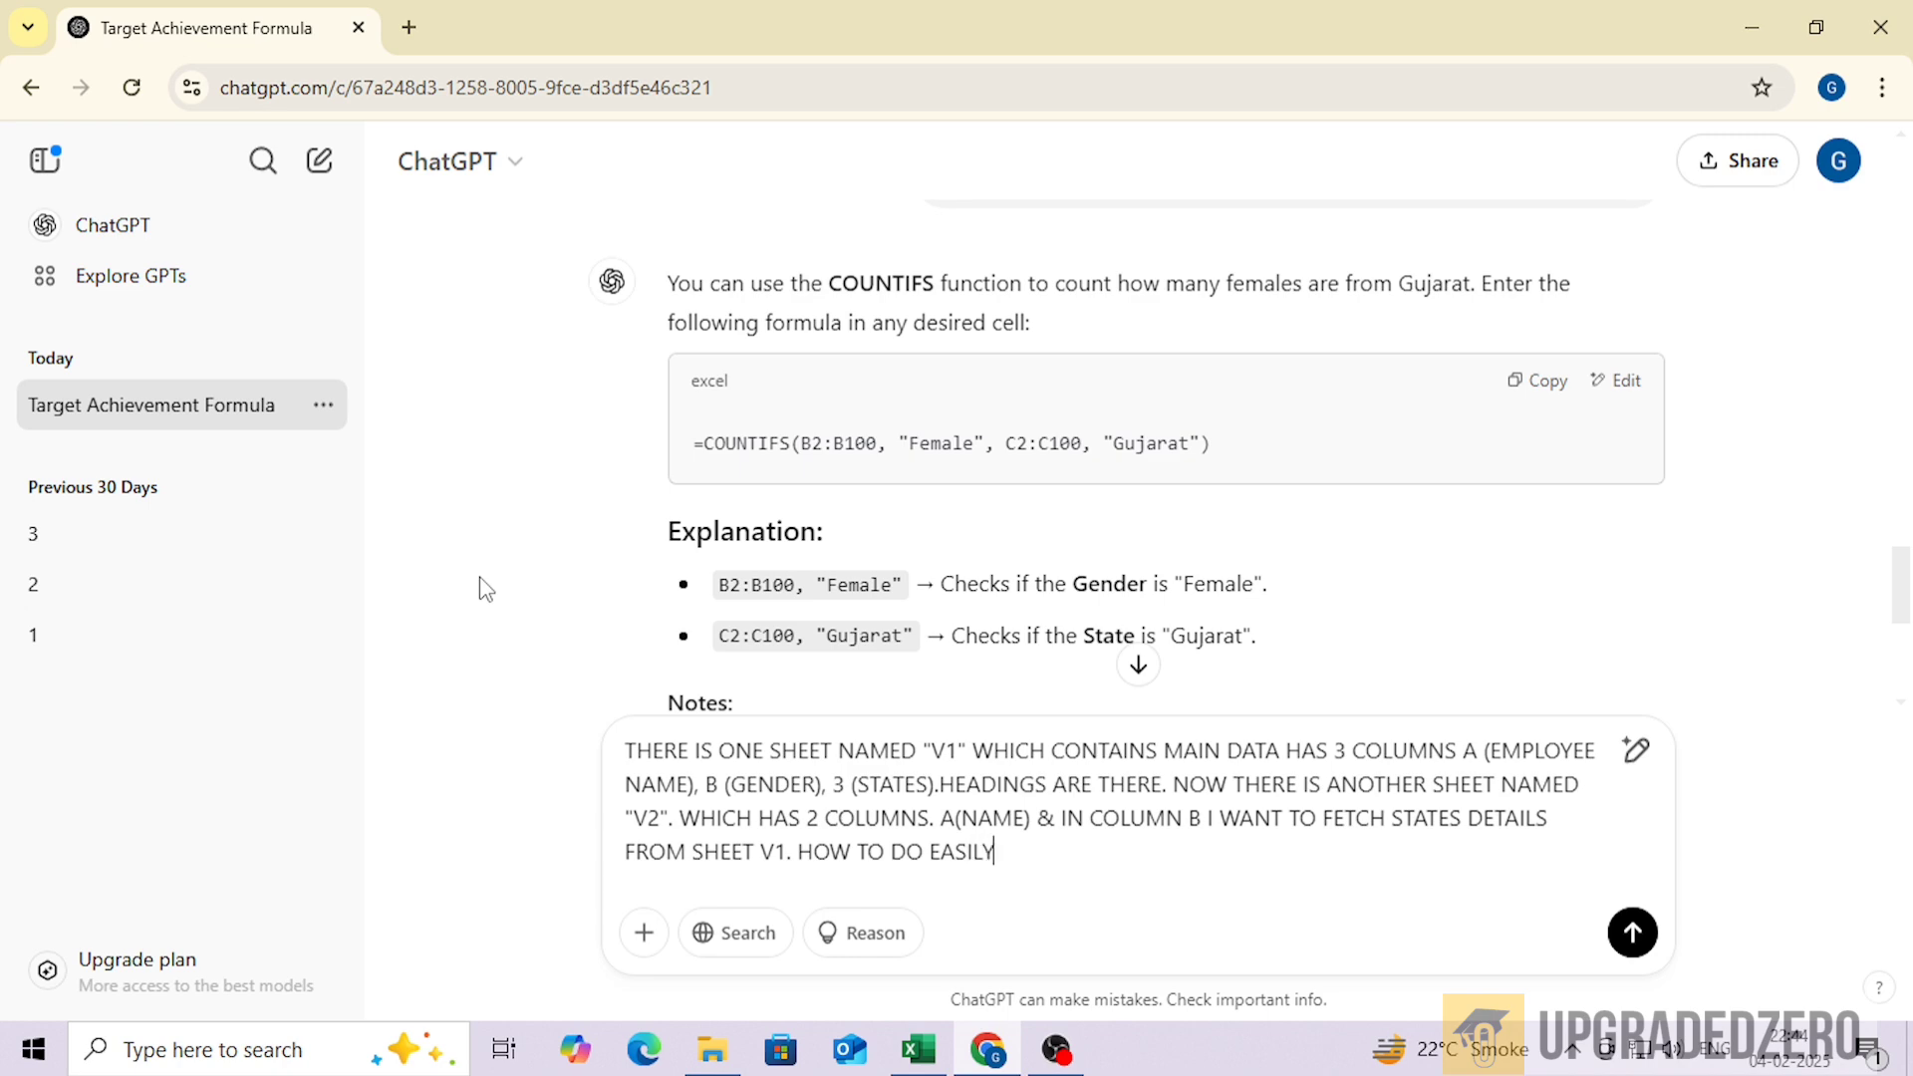
pyautogui.press('Return')
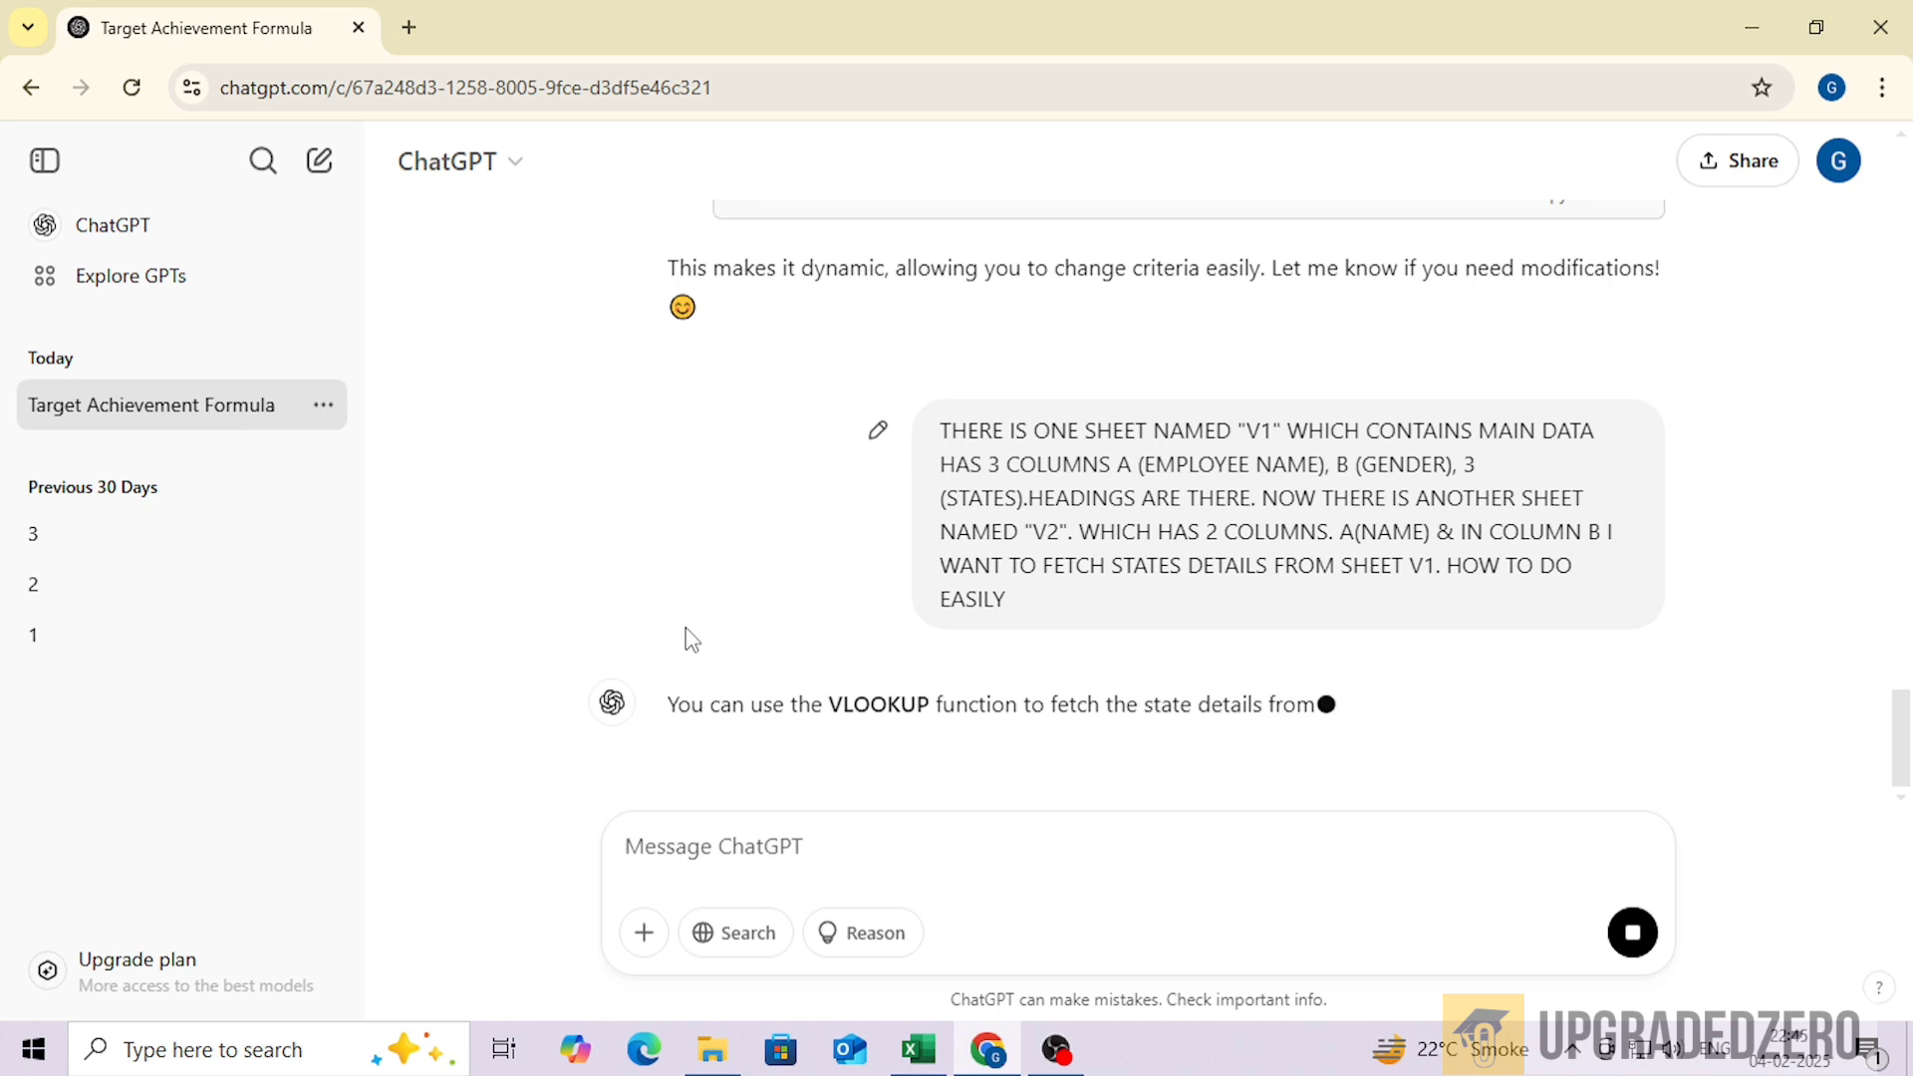
# Copy the suggested VLOOKUP formula for cell B2 and switch to sheet v2 in Excel
pyautogui.moveTo(843, 708); pyautogui.dragTo(915, 698)
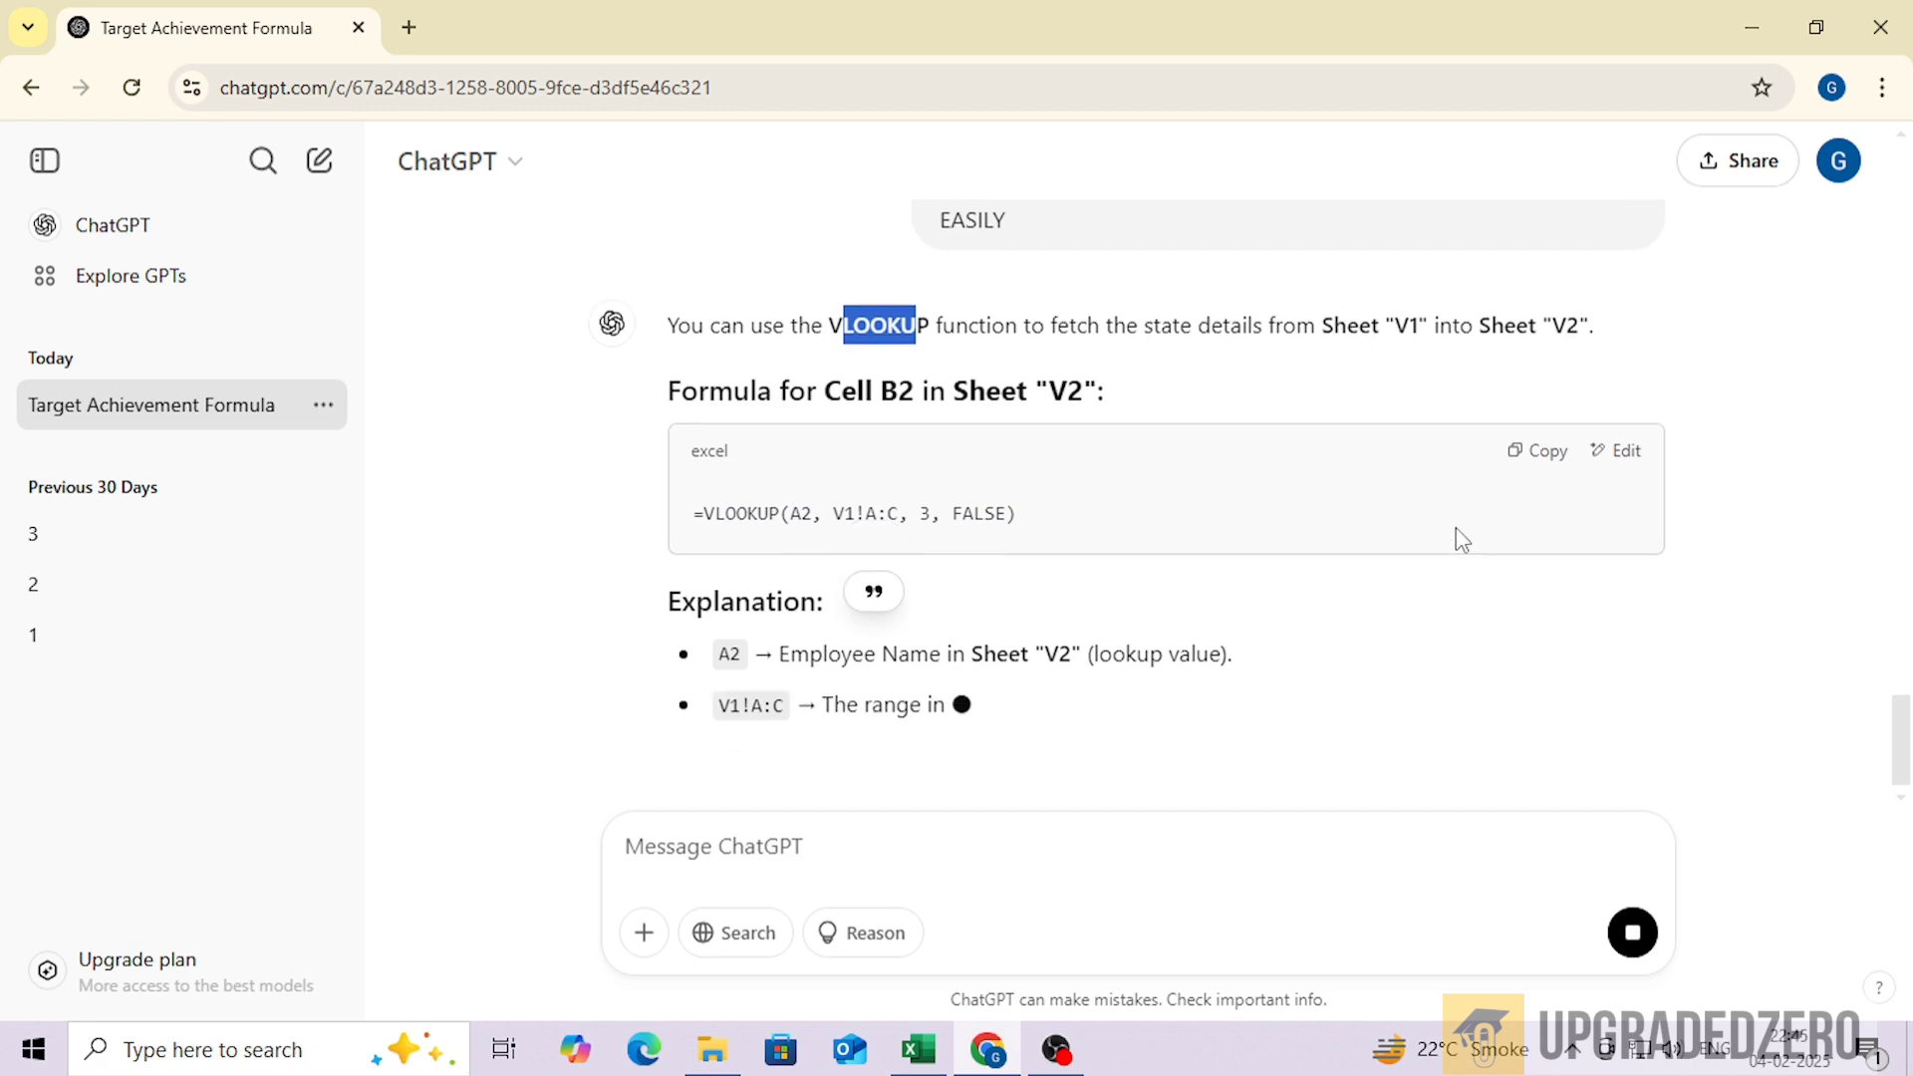
pyautogui.click(1519, 456)
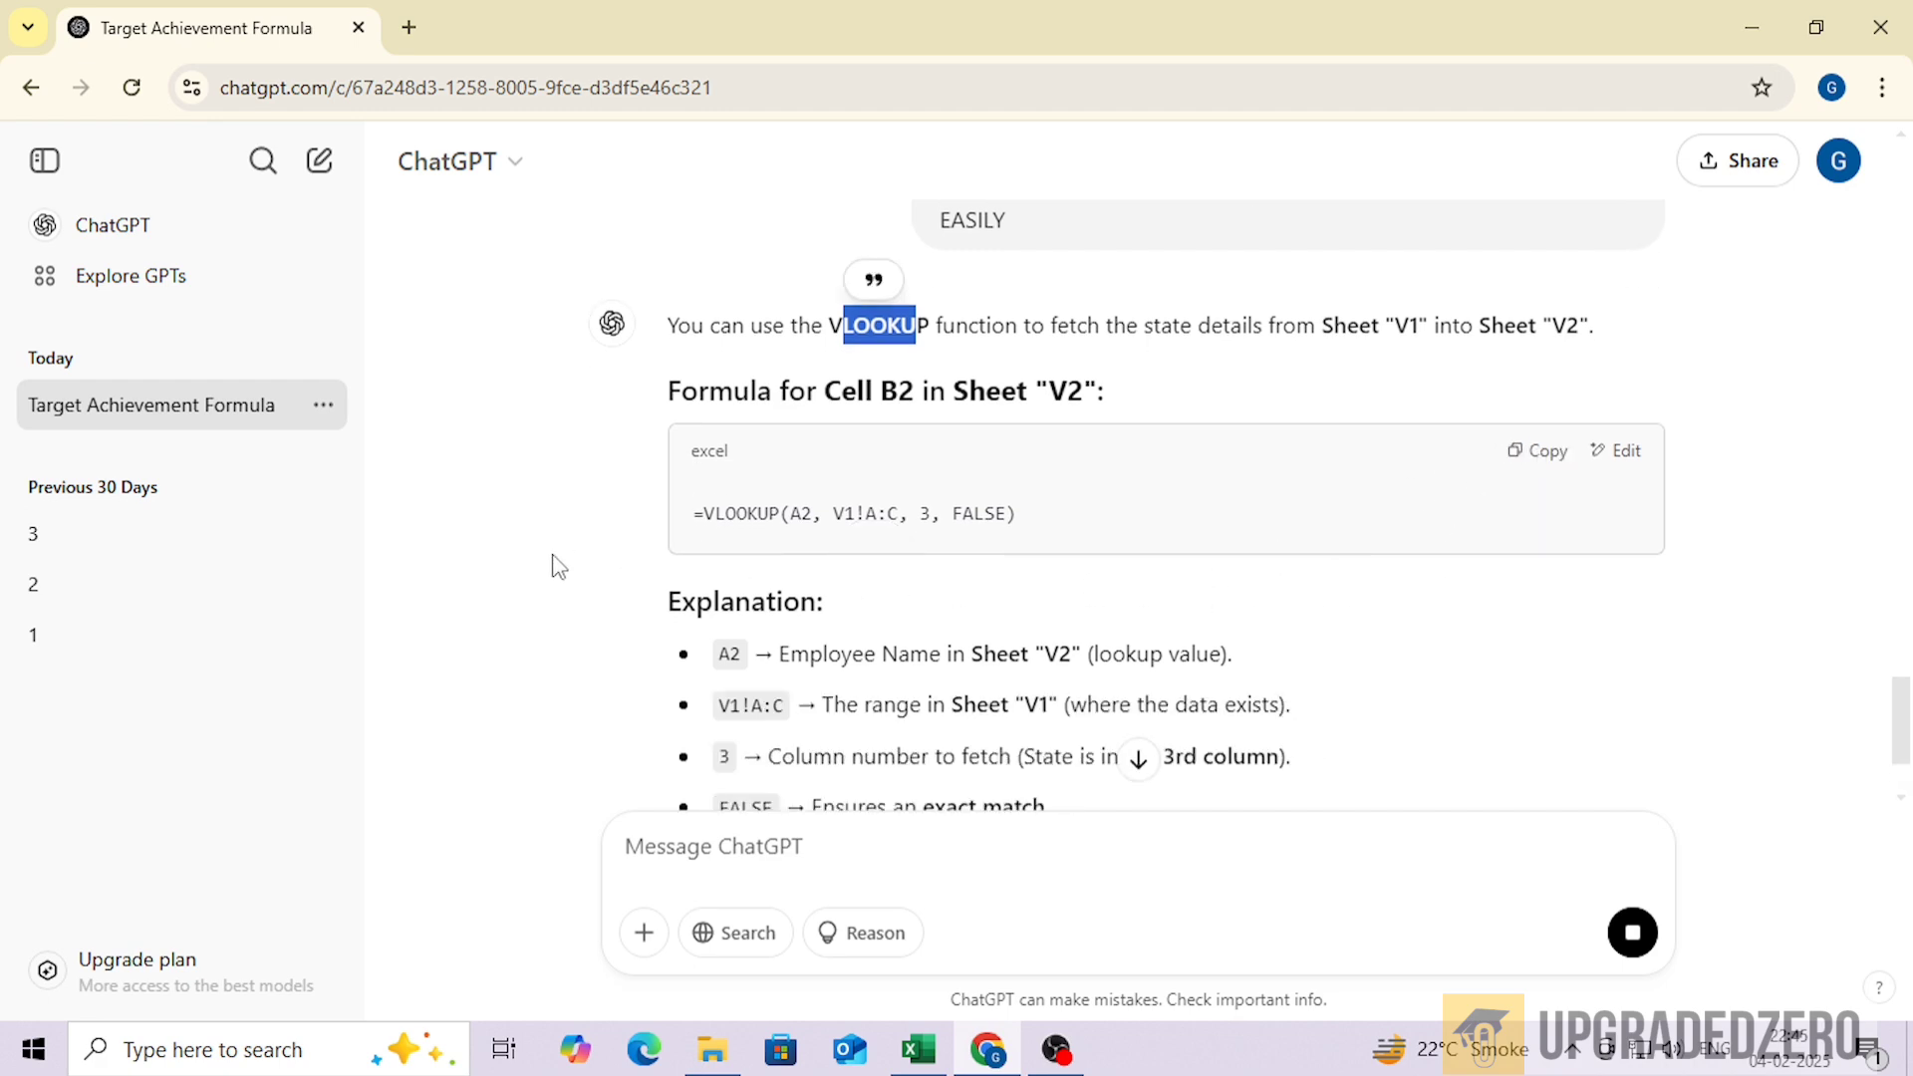
pyautogui.hotkey('alt', 'Tab')
pyautogui.click(535, 969)
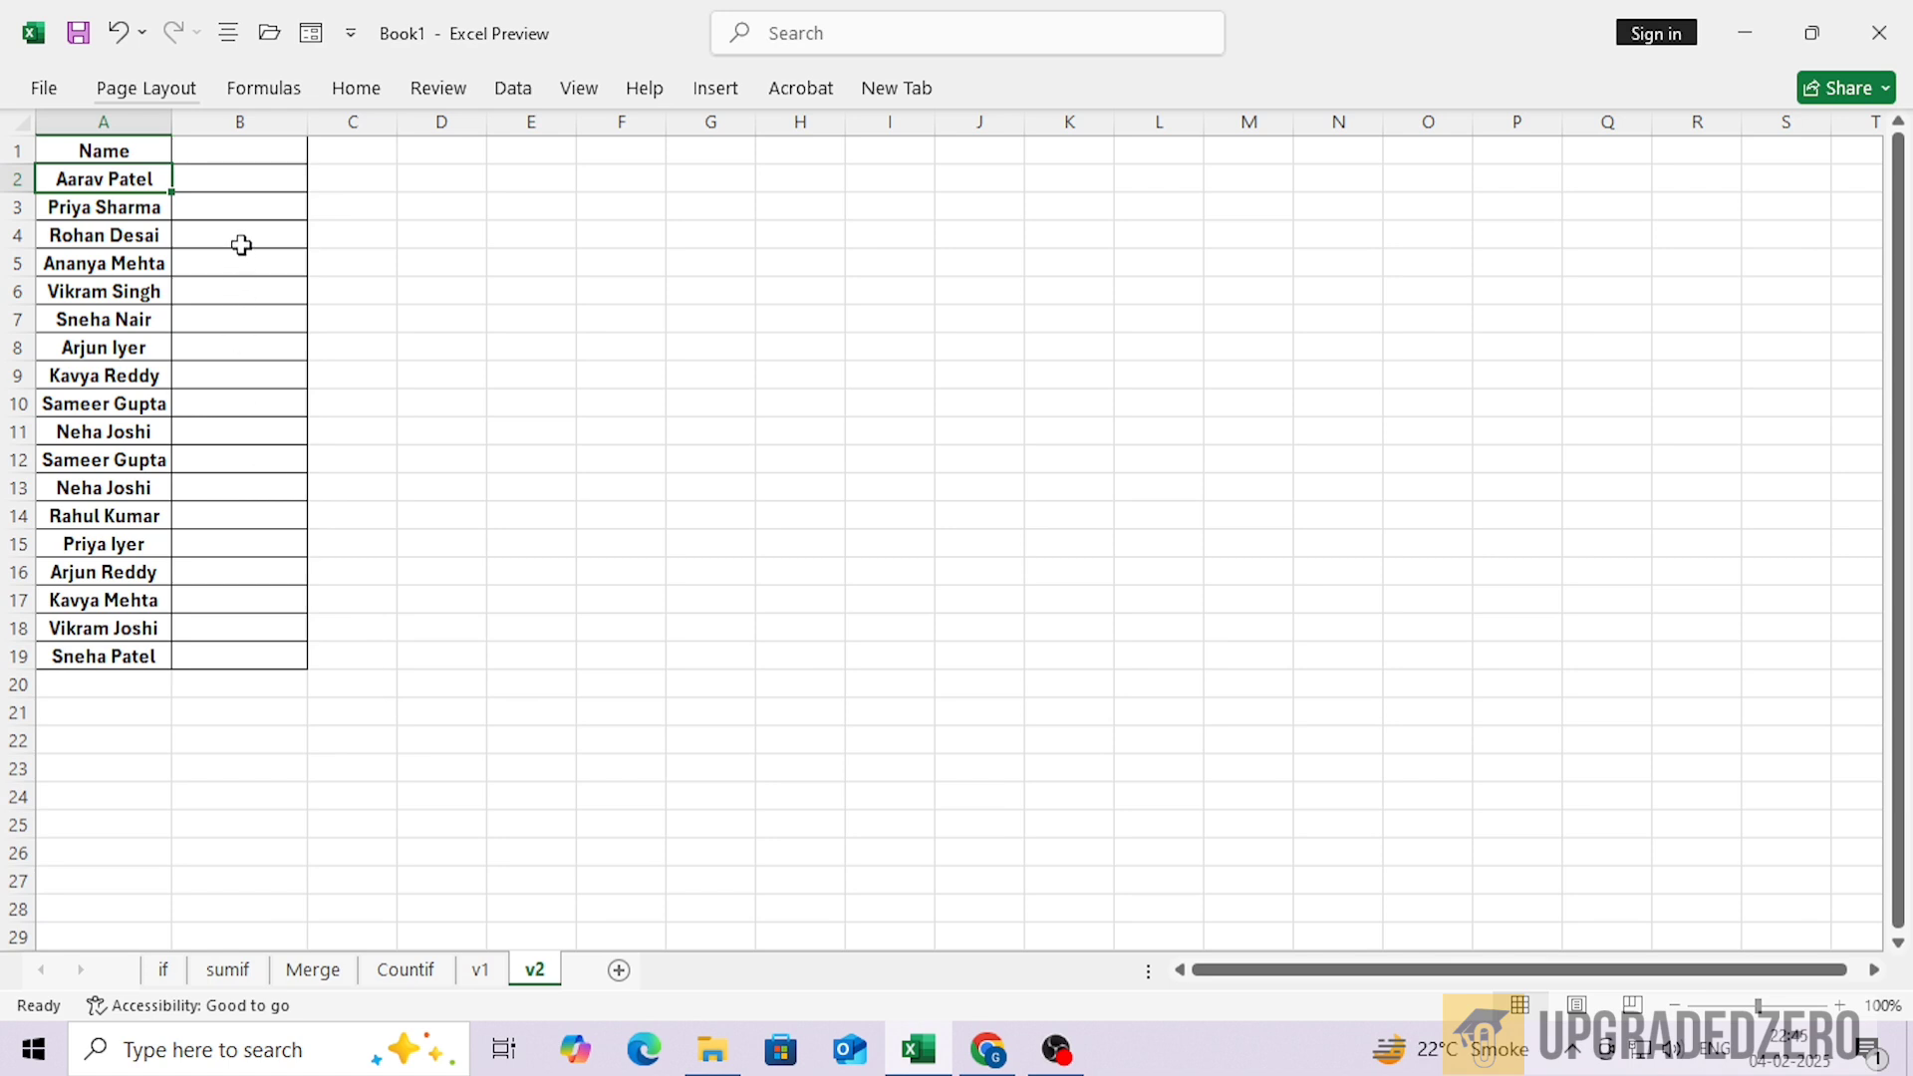
# Enter the heading "States" in B1 and fill B2:B19 with the copied VLOOKUP formula
pyautogui.click(240, 180)
pyautogui.click(242, 147)
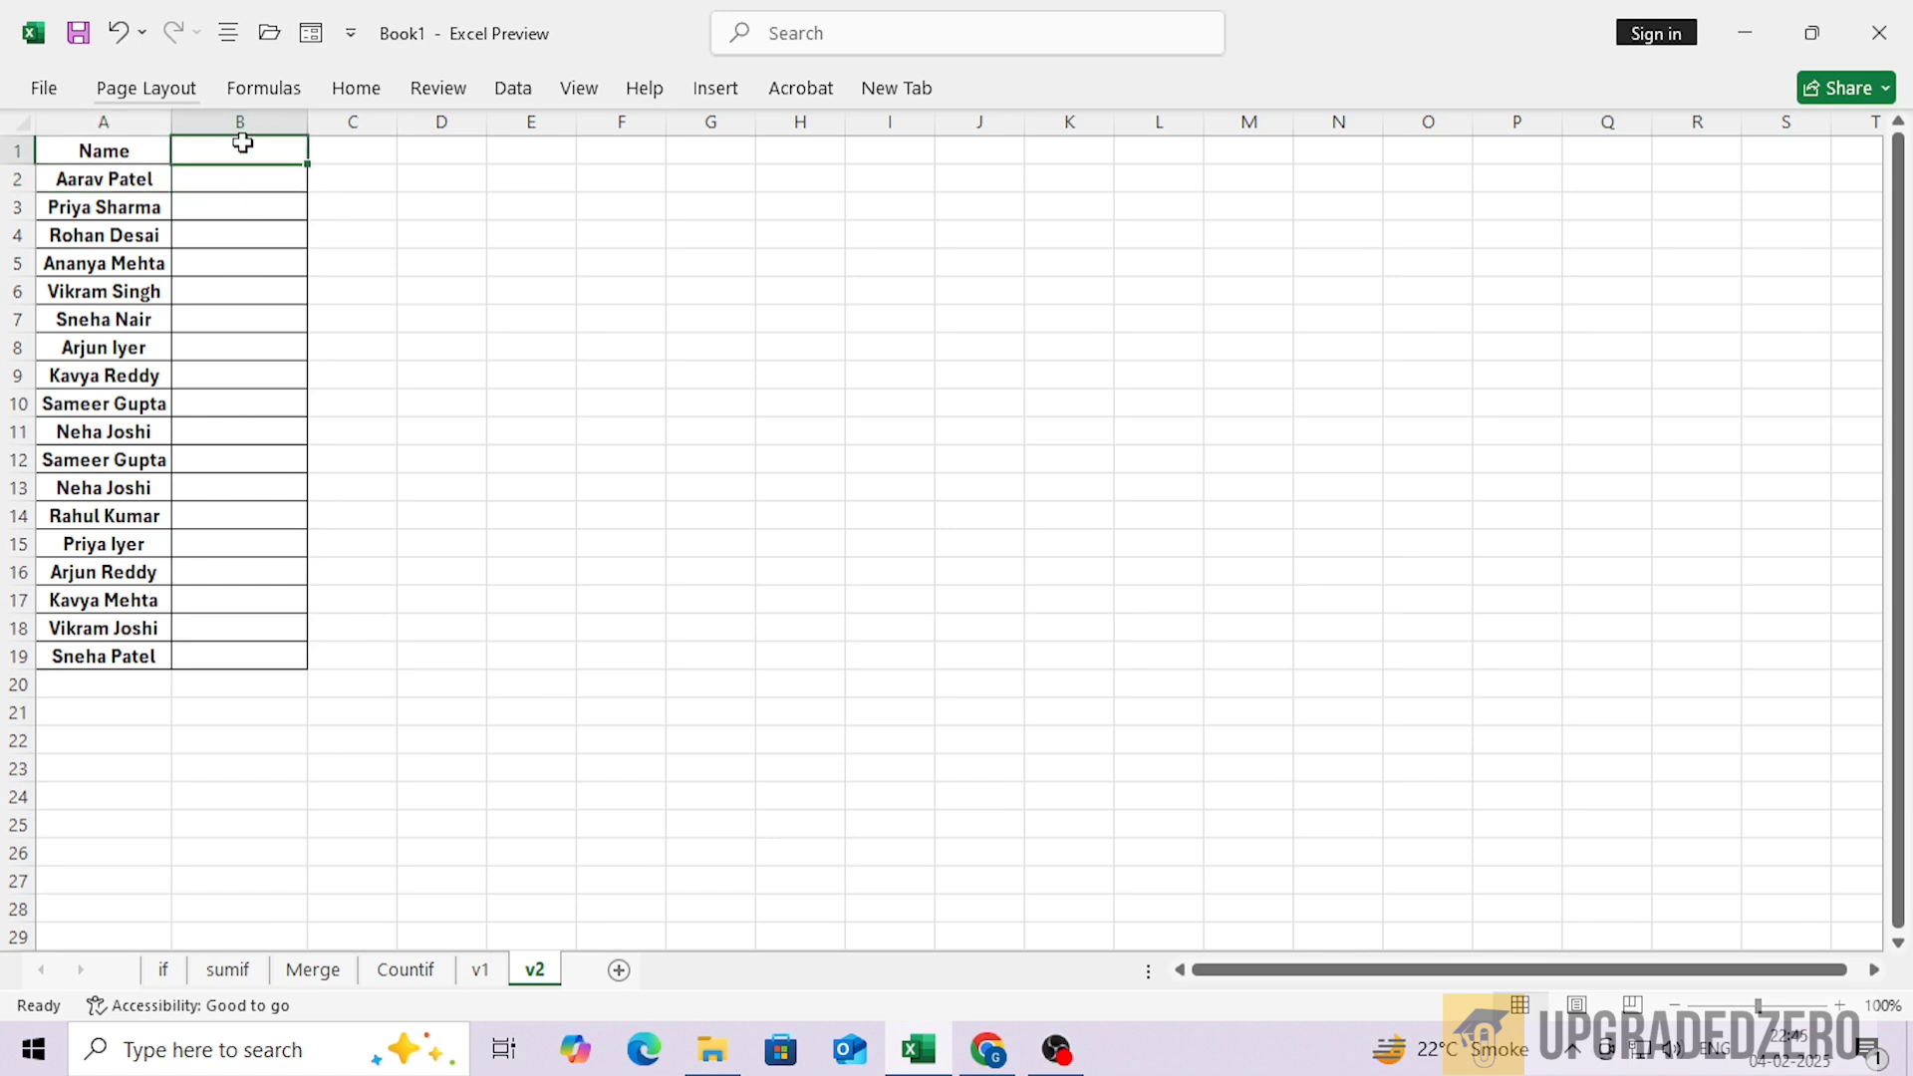
pyautogui.write('States')
pyautogui.press('Return')
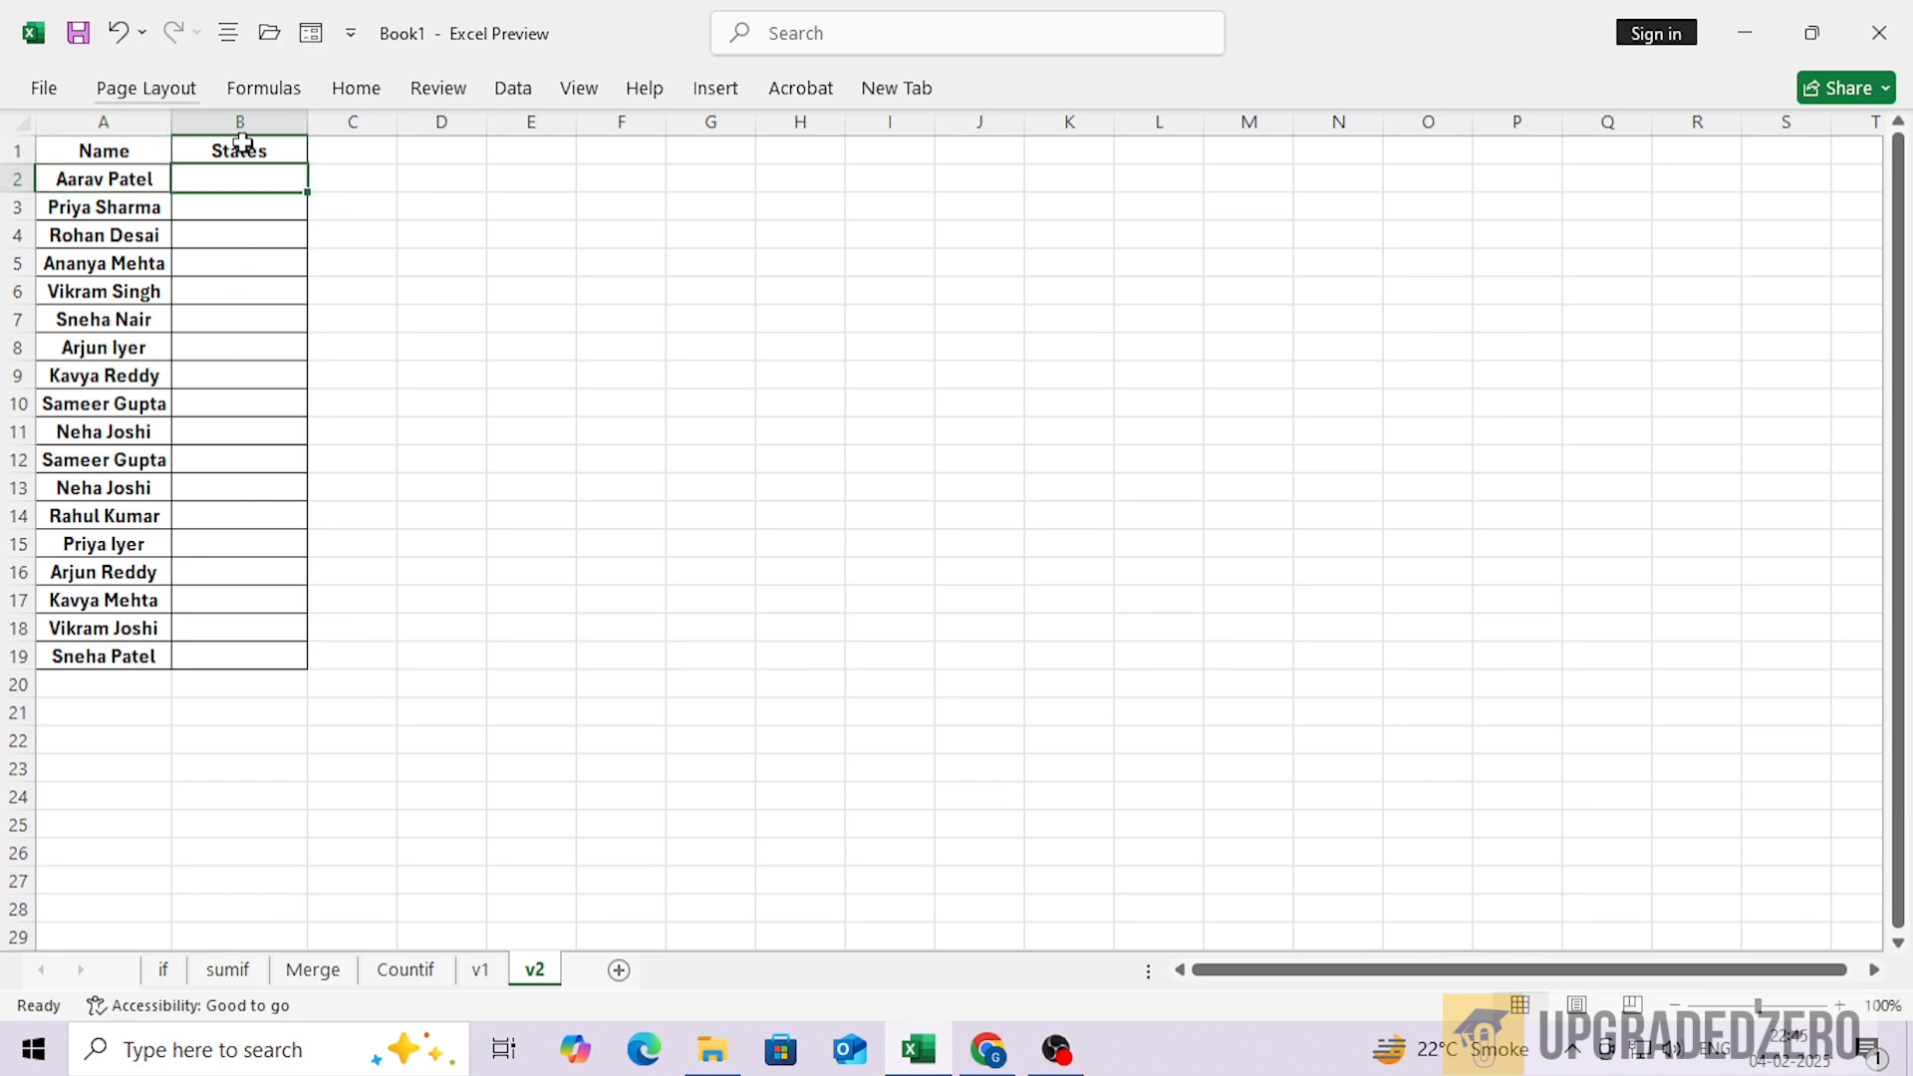
pyautogui.hotkey('ctrl', 'v')
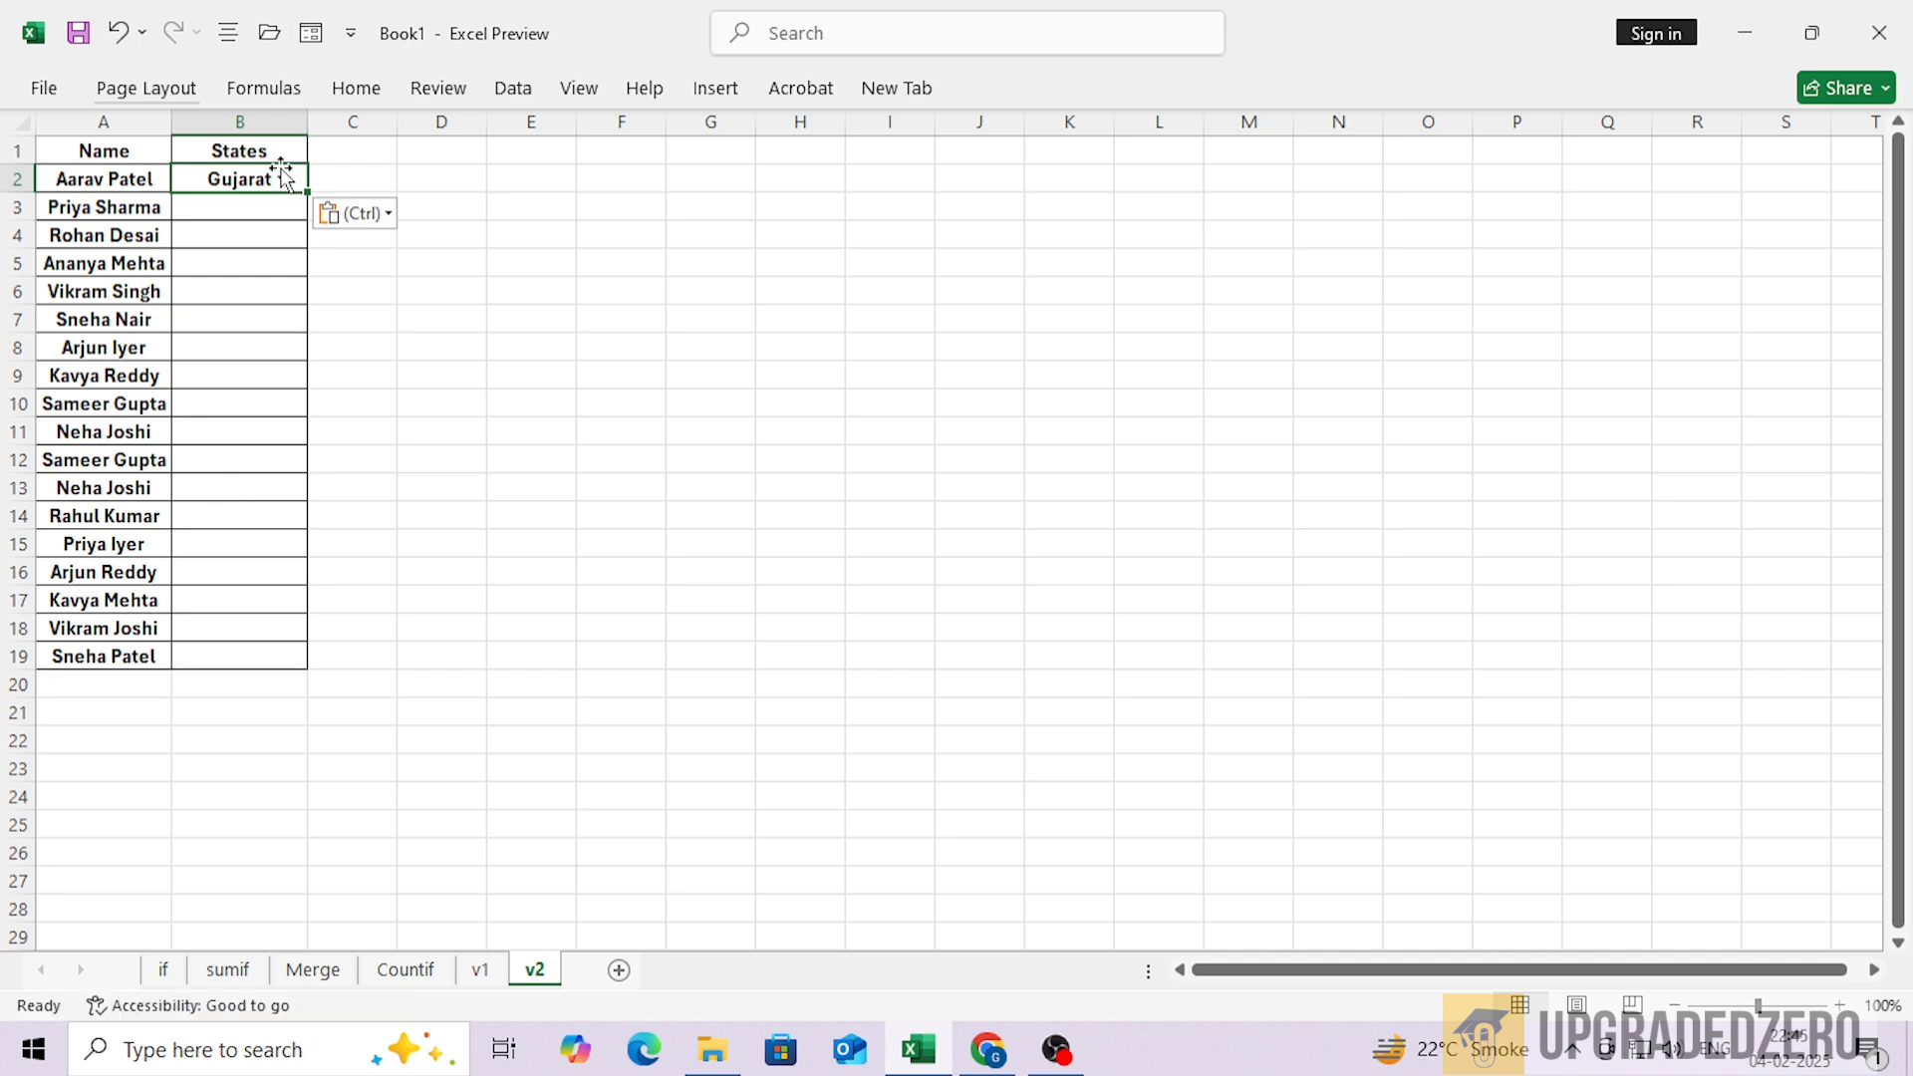
pyautogui.doubleClick(306, 197)
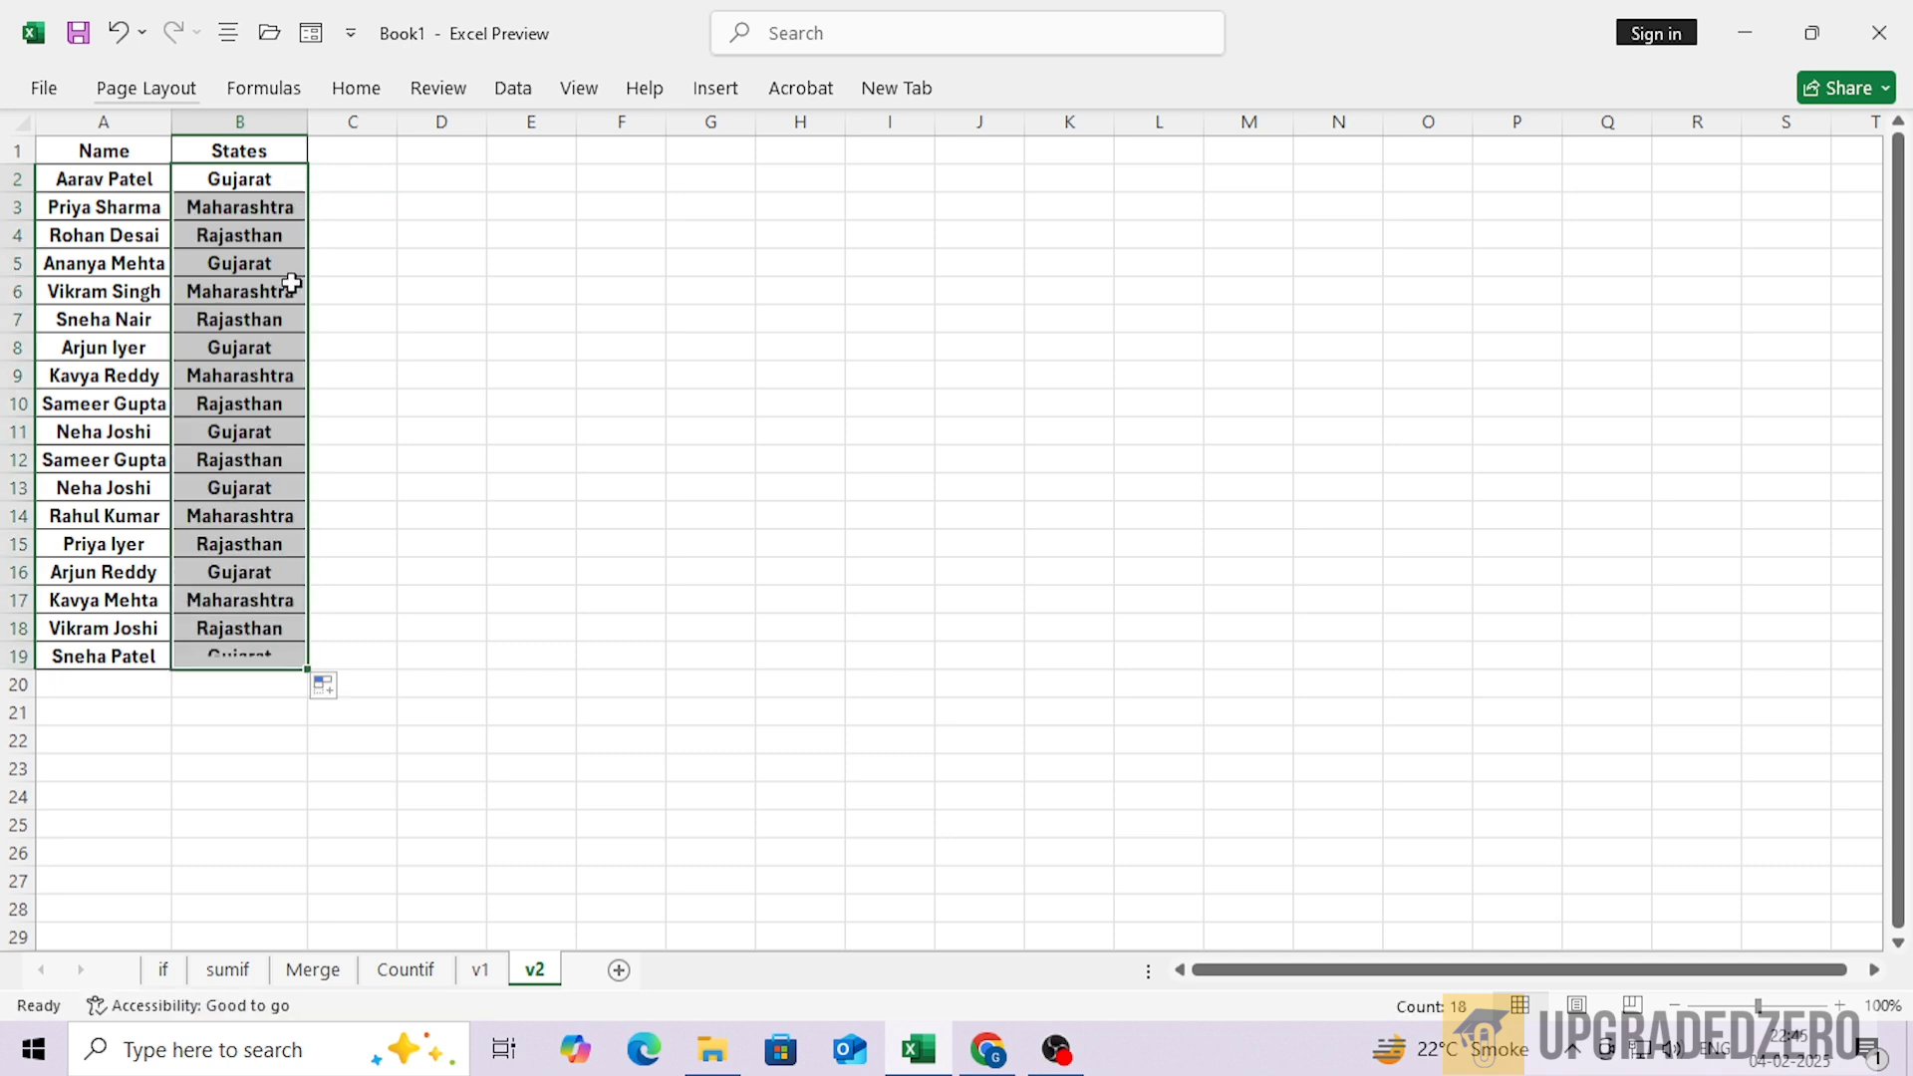
# Compare the names and states on sheets v1 and v2, and examine the VLOOKUP formula in v2's cell B2
pyautogui.click(84, 180)
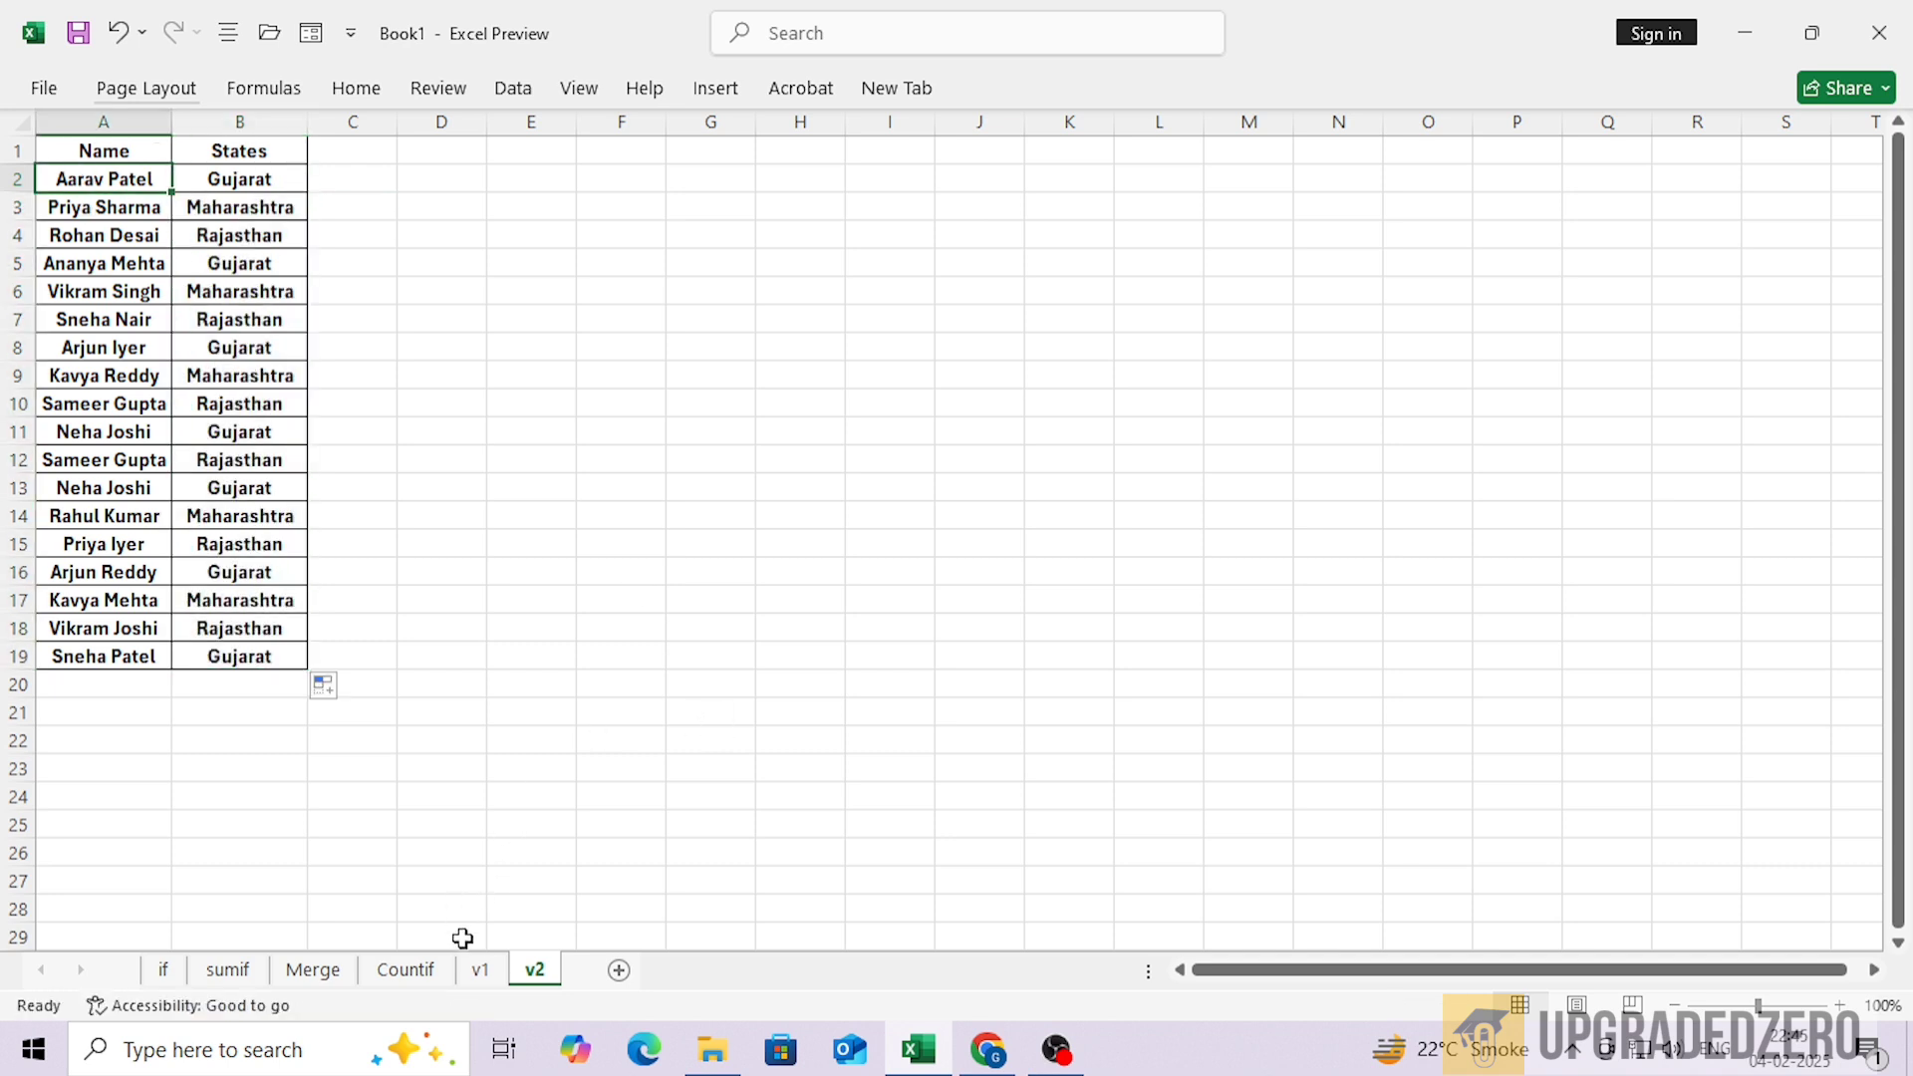
pyautogui.click(481, 969)
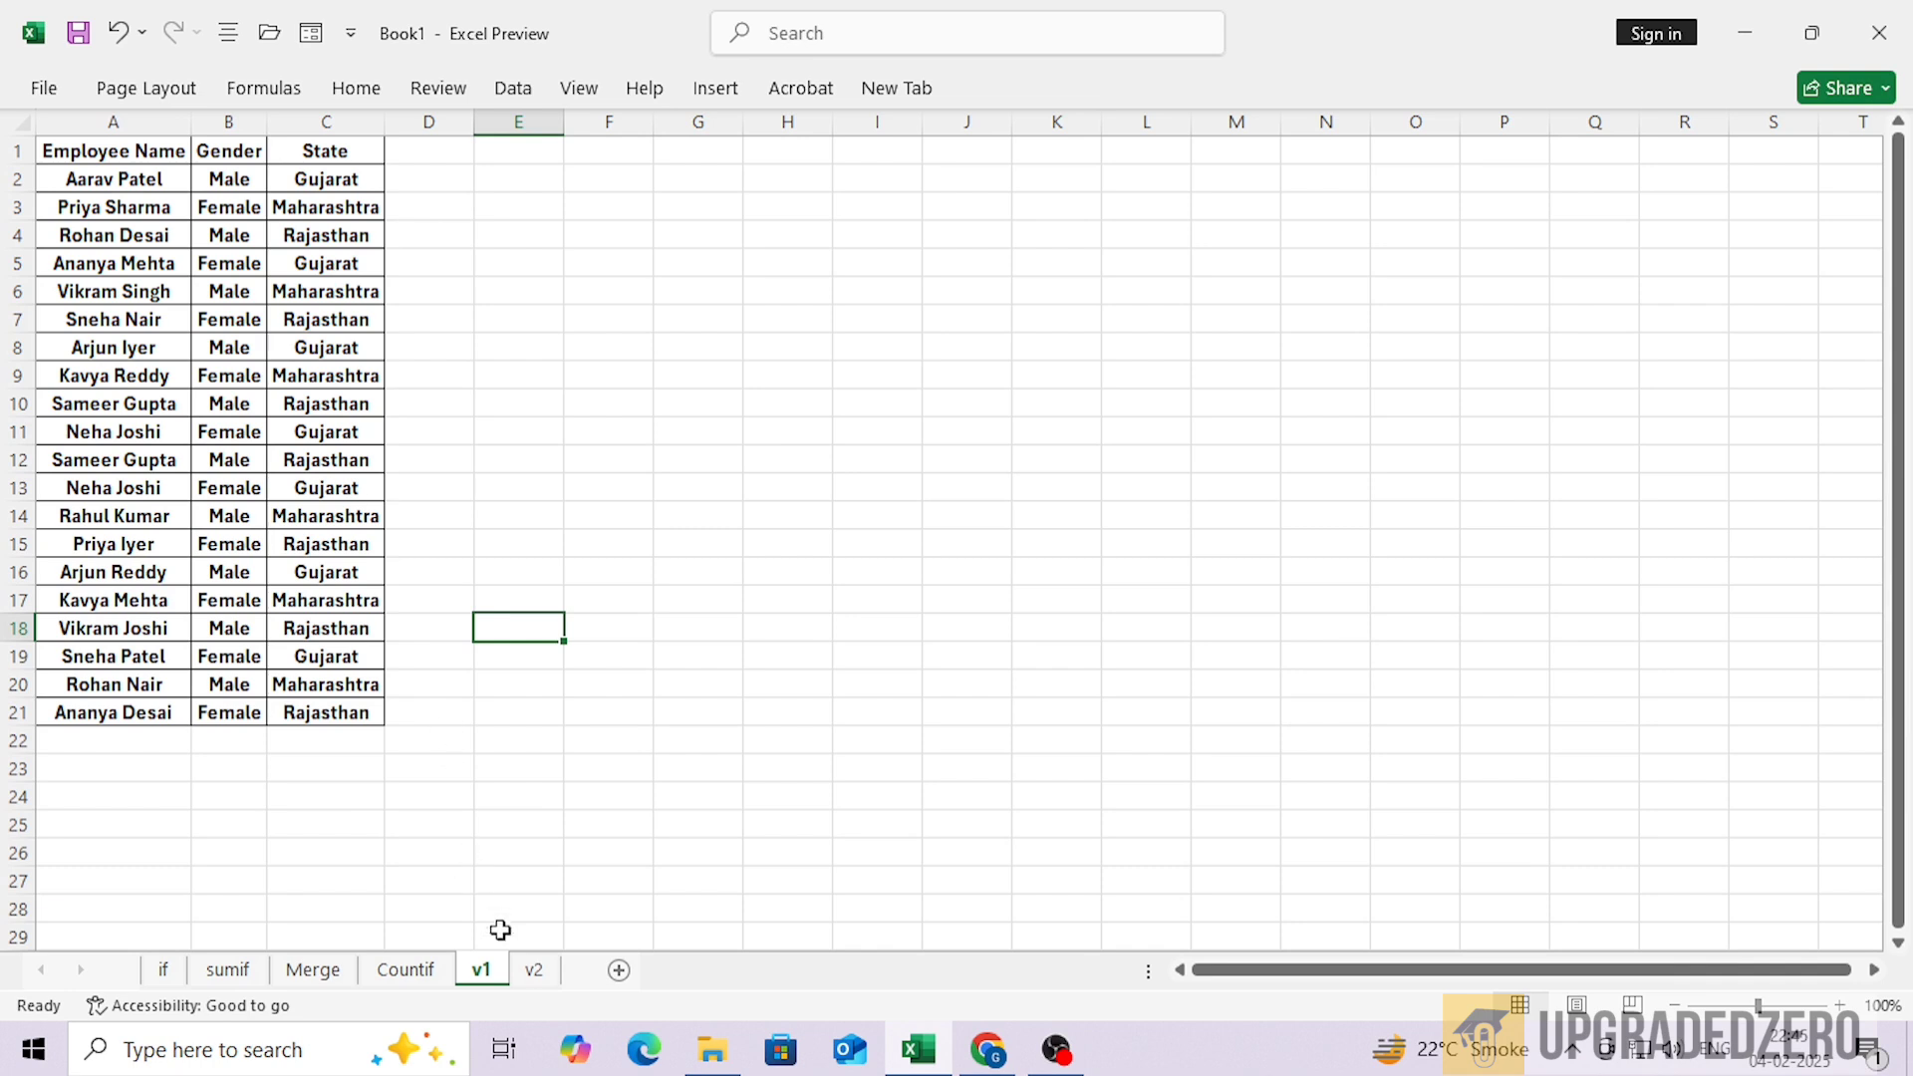
pyautogui.click(533, 970)
pyautogui.click(480, 970)
pyautogui.click(535, 969)
pyautogui.click(283, 176)
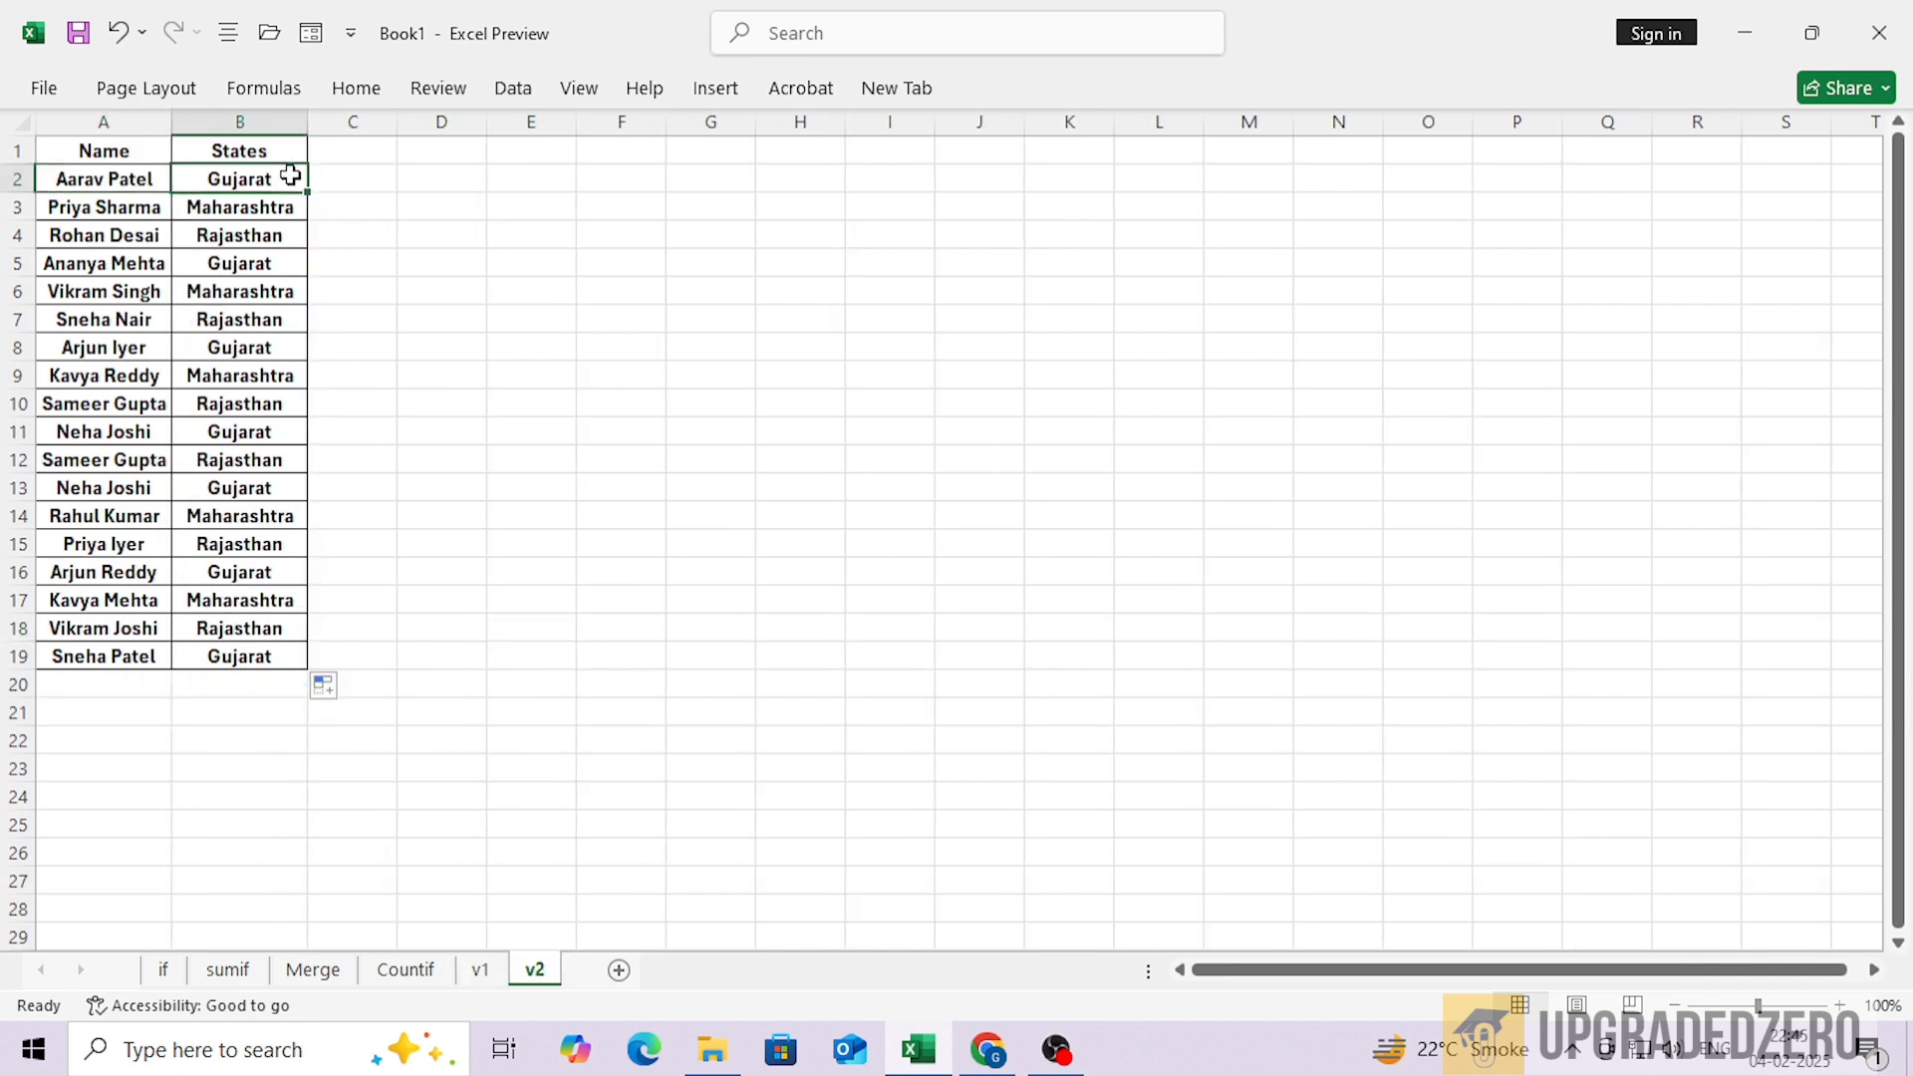
pyautogui.doubleClick(289, 178)
pyautogui.hotkey('ctrl', 'Return')
pyautogui.press('F2')
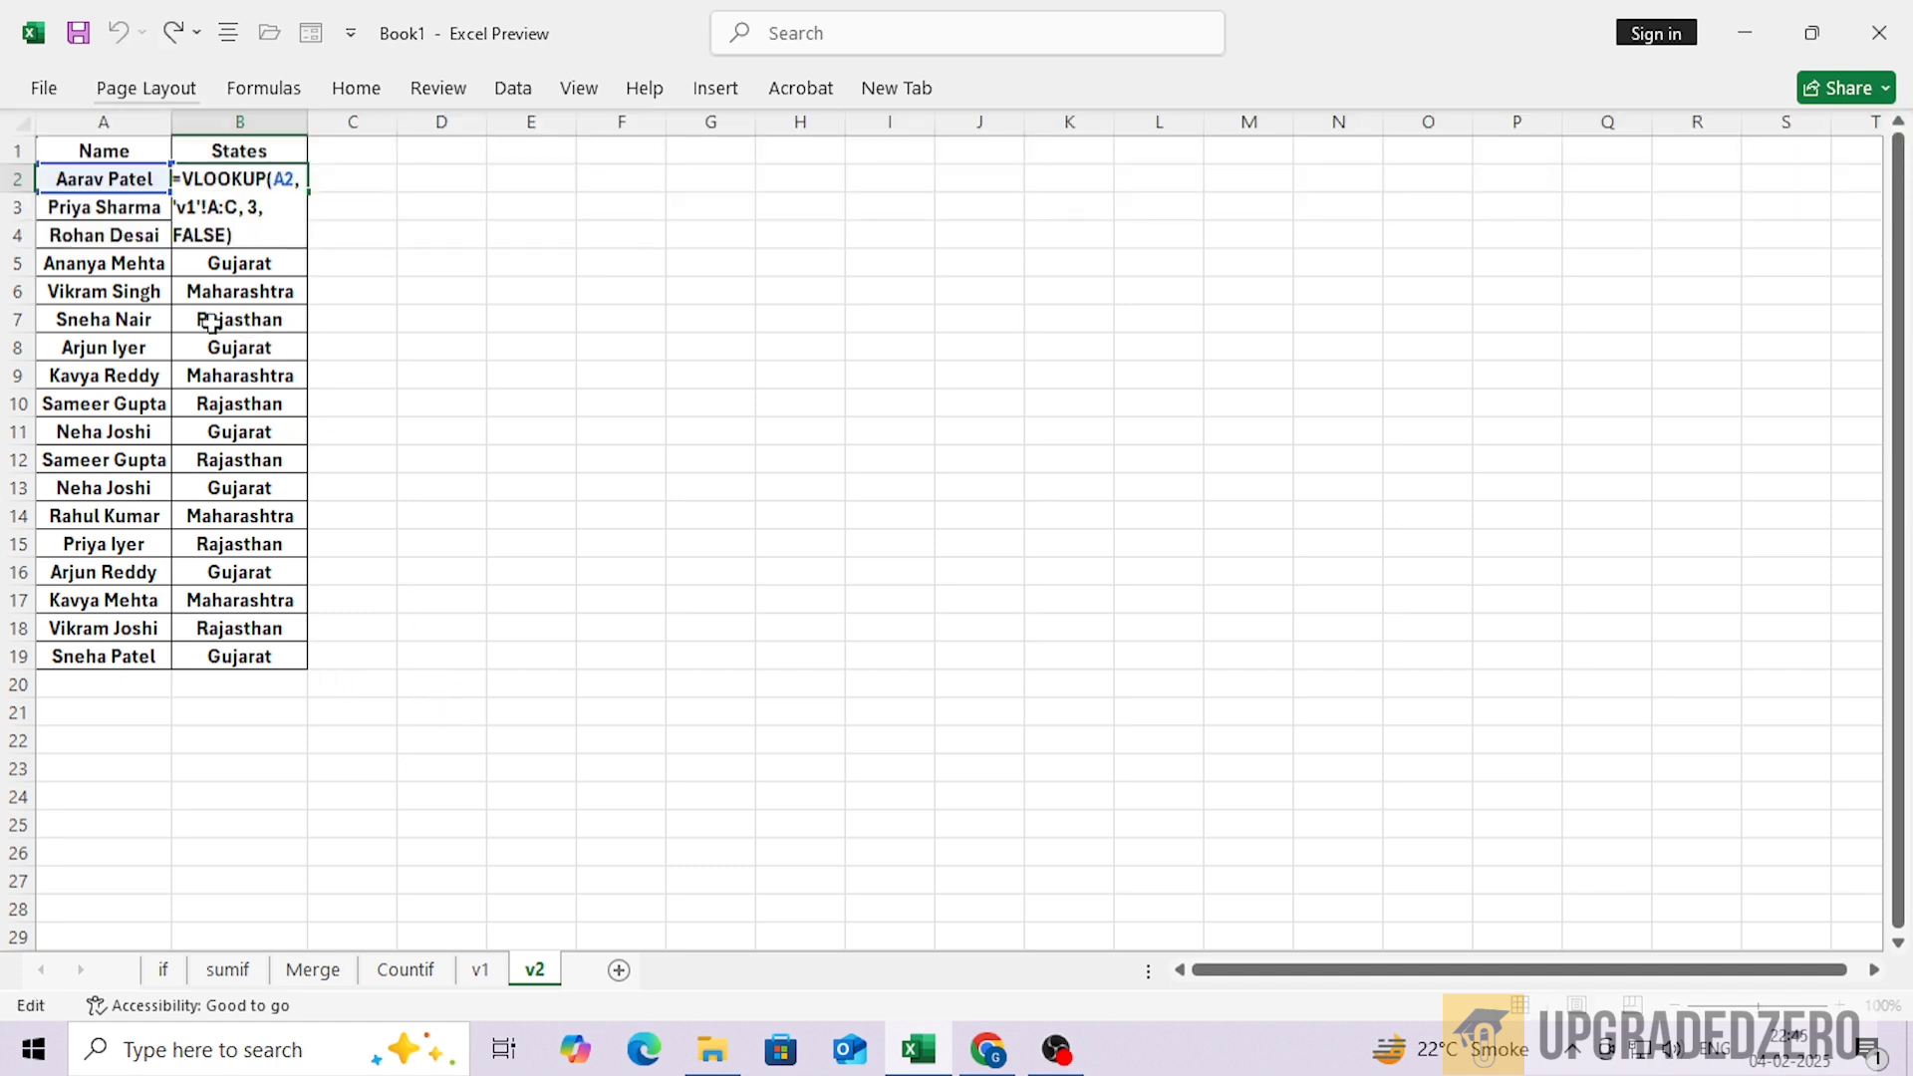
pyautogui.press('Return')
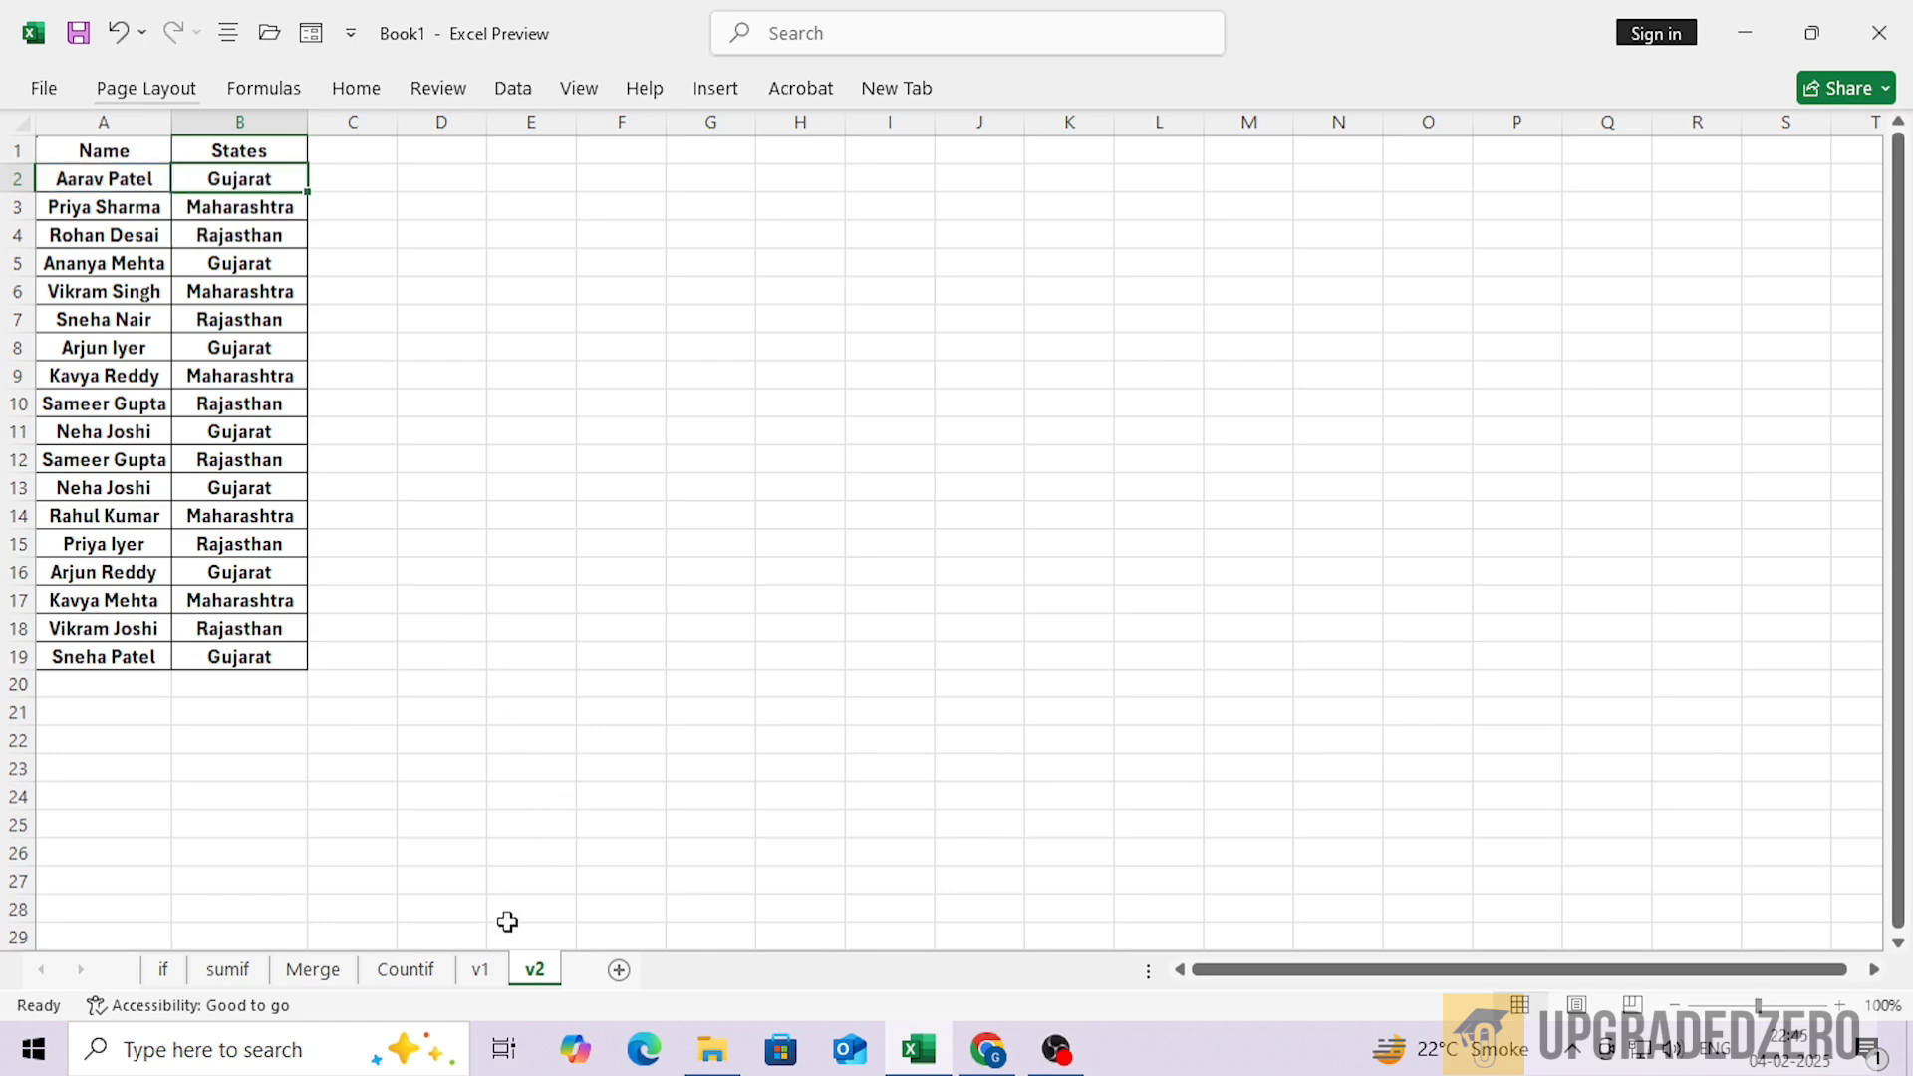
pyautogui.click(481, 970)
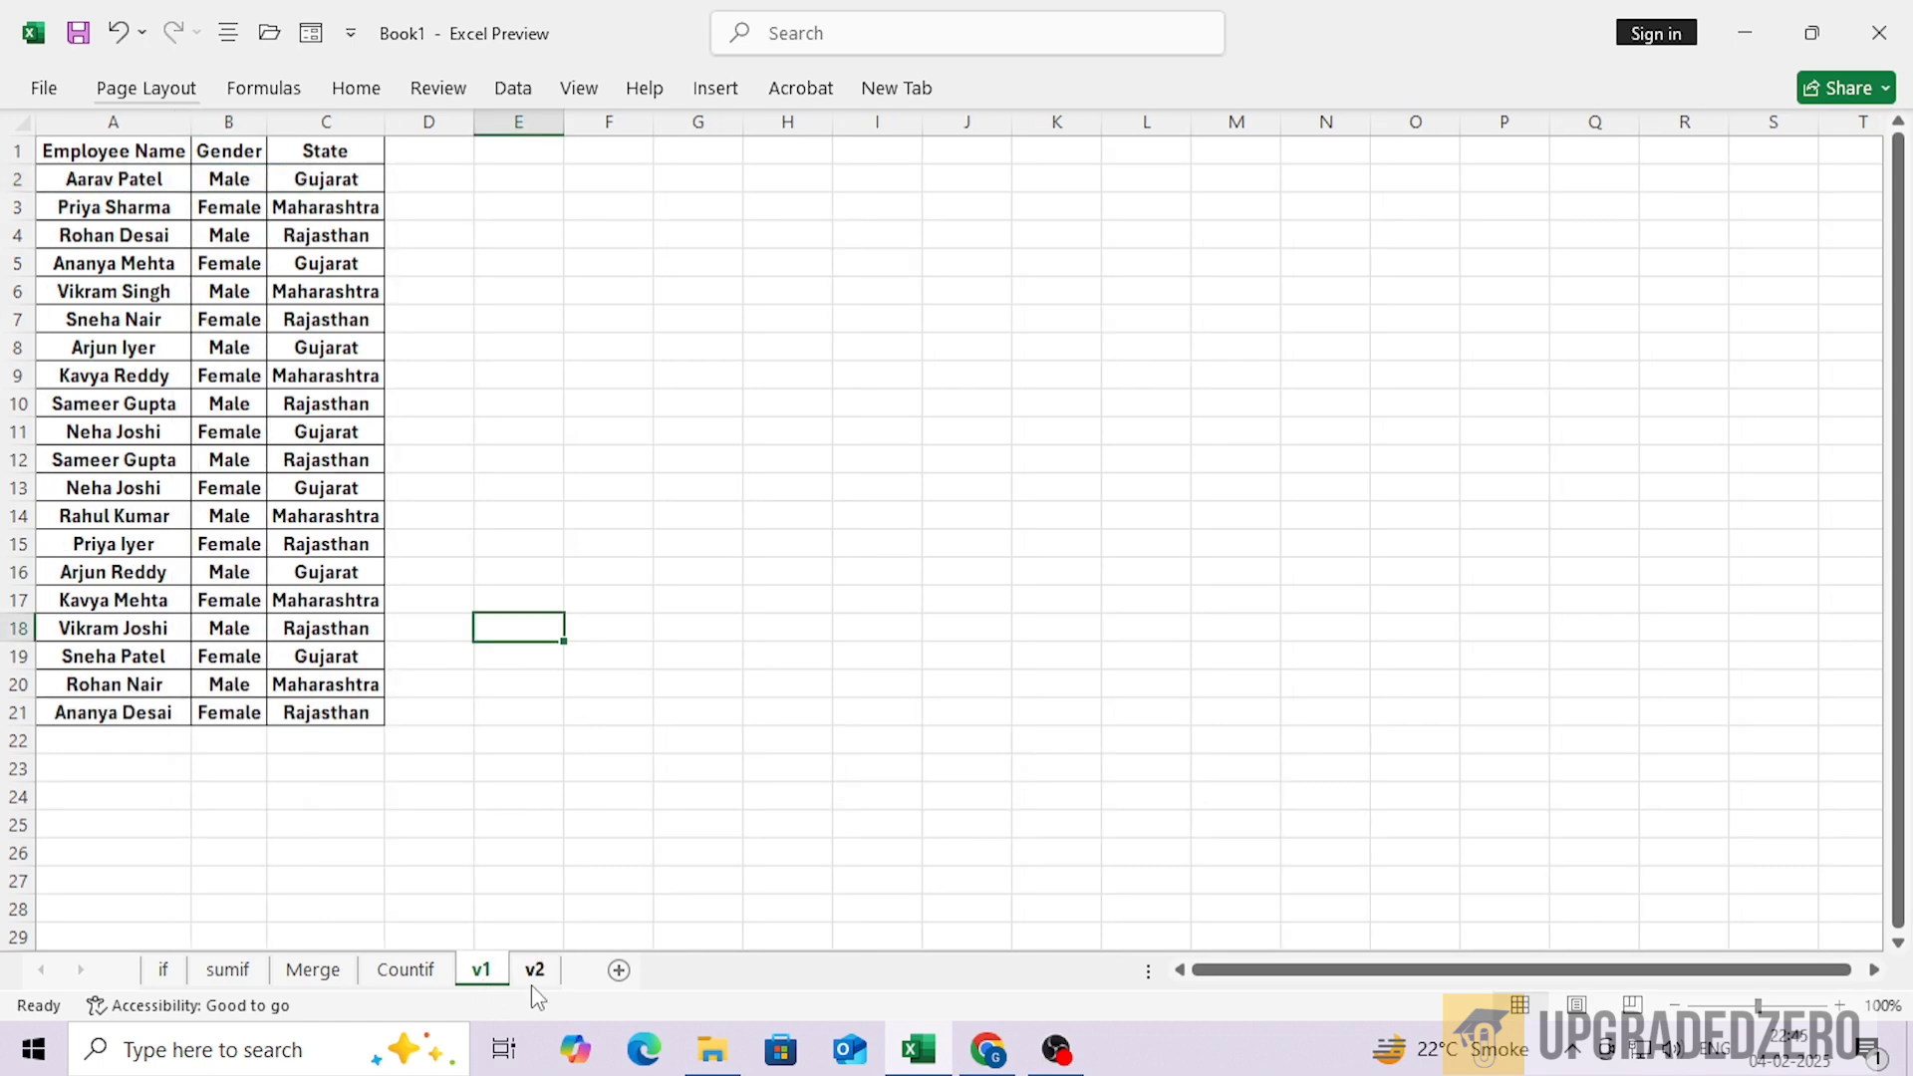
pyautogui.click(532, 978)
pyautogui.click(496, 979)
pyautogui.click(533, 971)
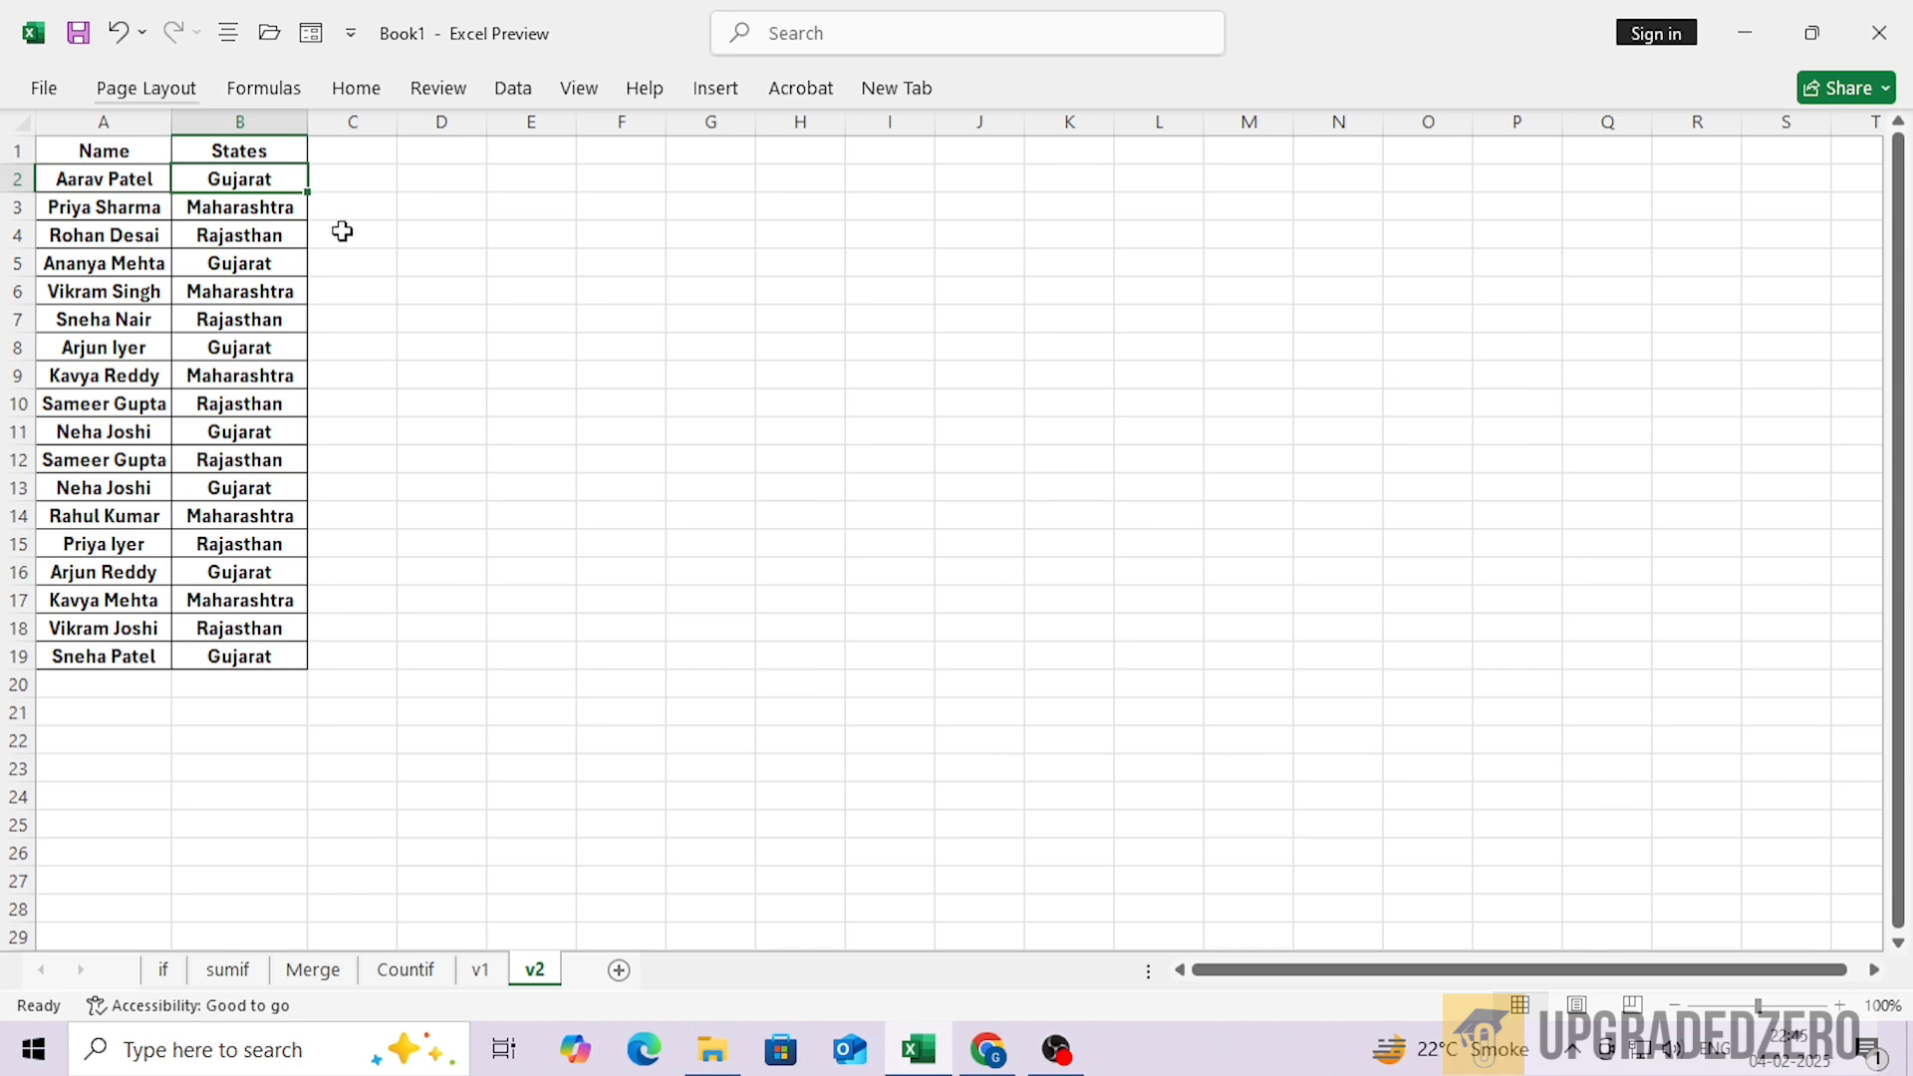
pyautogui.doubleClick(294, 188)
pyautogui.press('Escape')
pyautogui.click(431, 327)
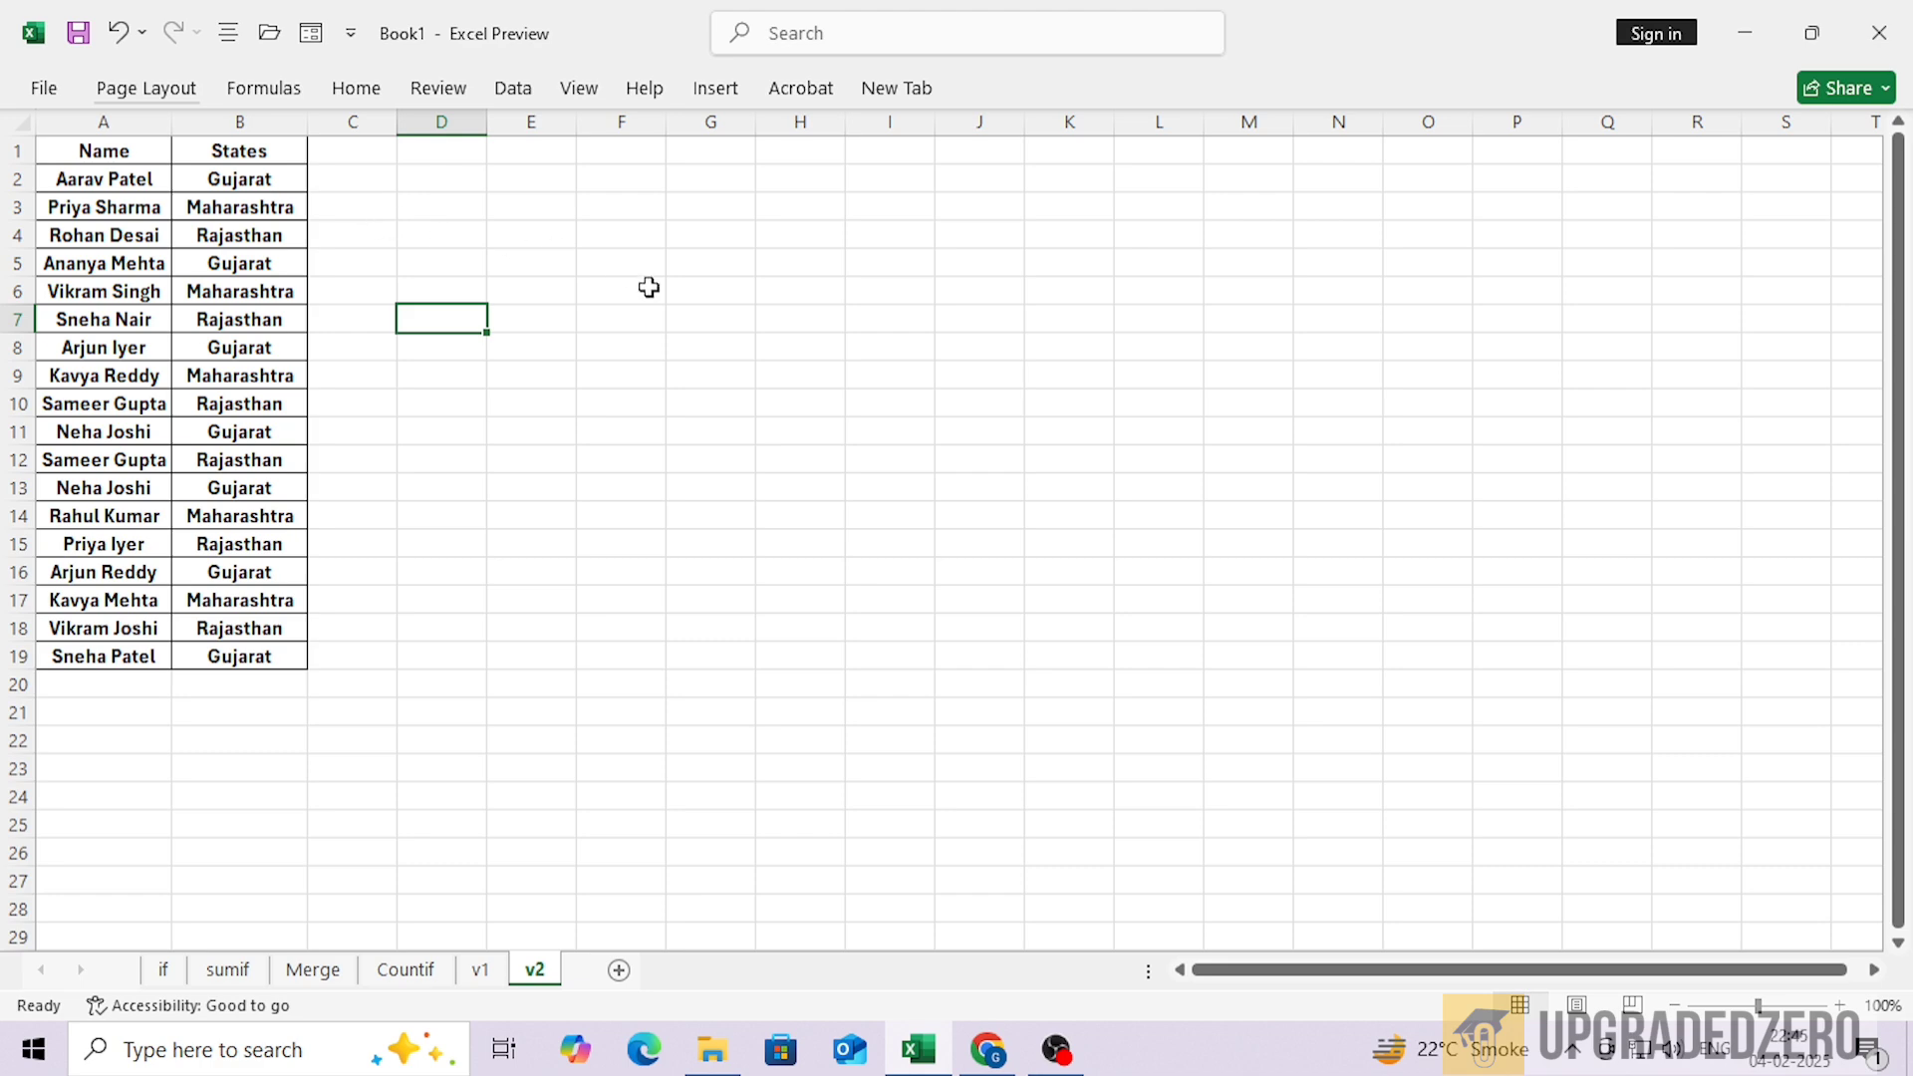
# Switch to ChatGPT and submit the prompt "now want to create list of name how to do ?"
pyautogui.press('alt')
pyautogui.press('alt')
pyautogui.hotkey('alt', 'Tab')
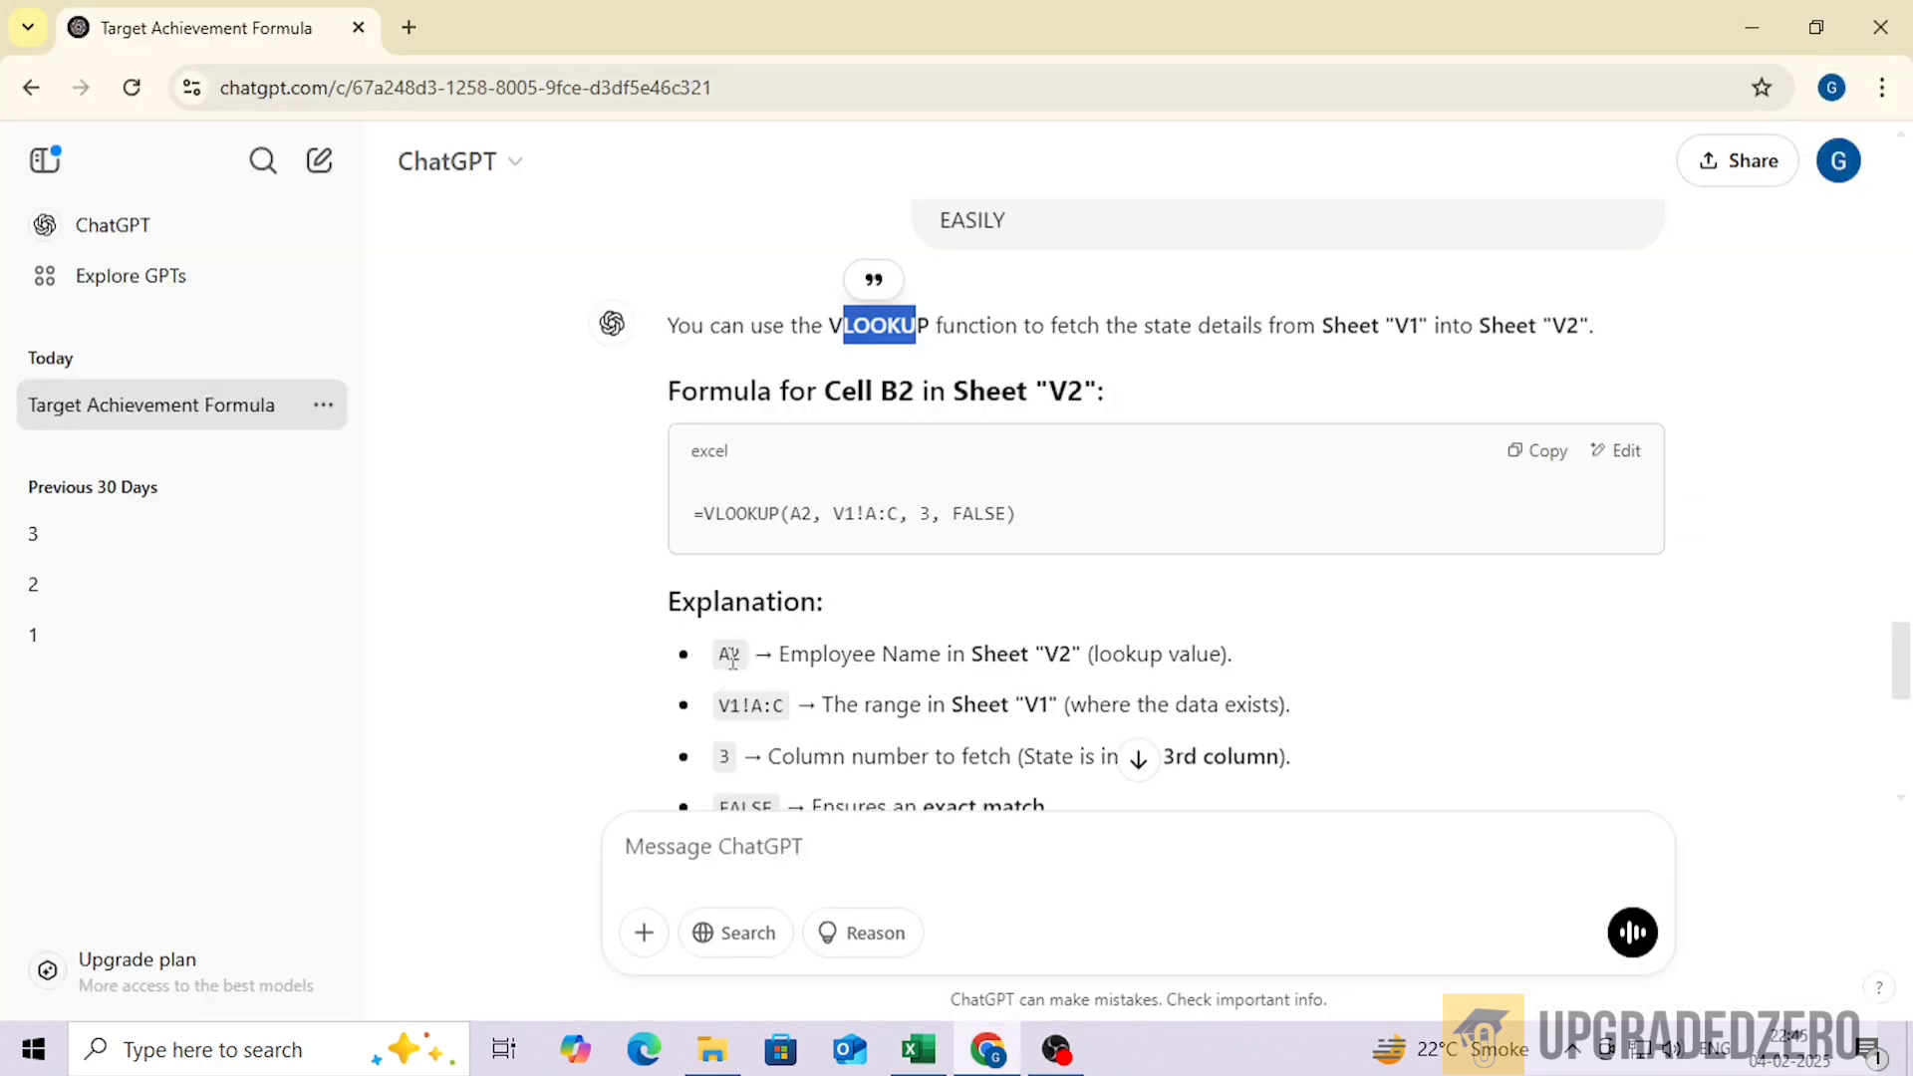
pyautogui.click(682, 859)
pyautogui.scroll(-3, 742, 767)
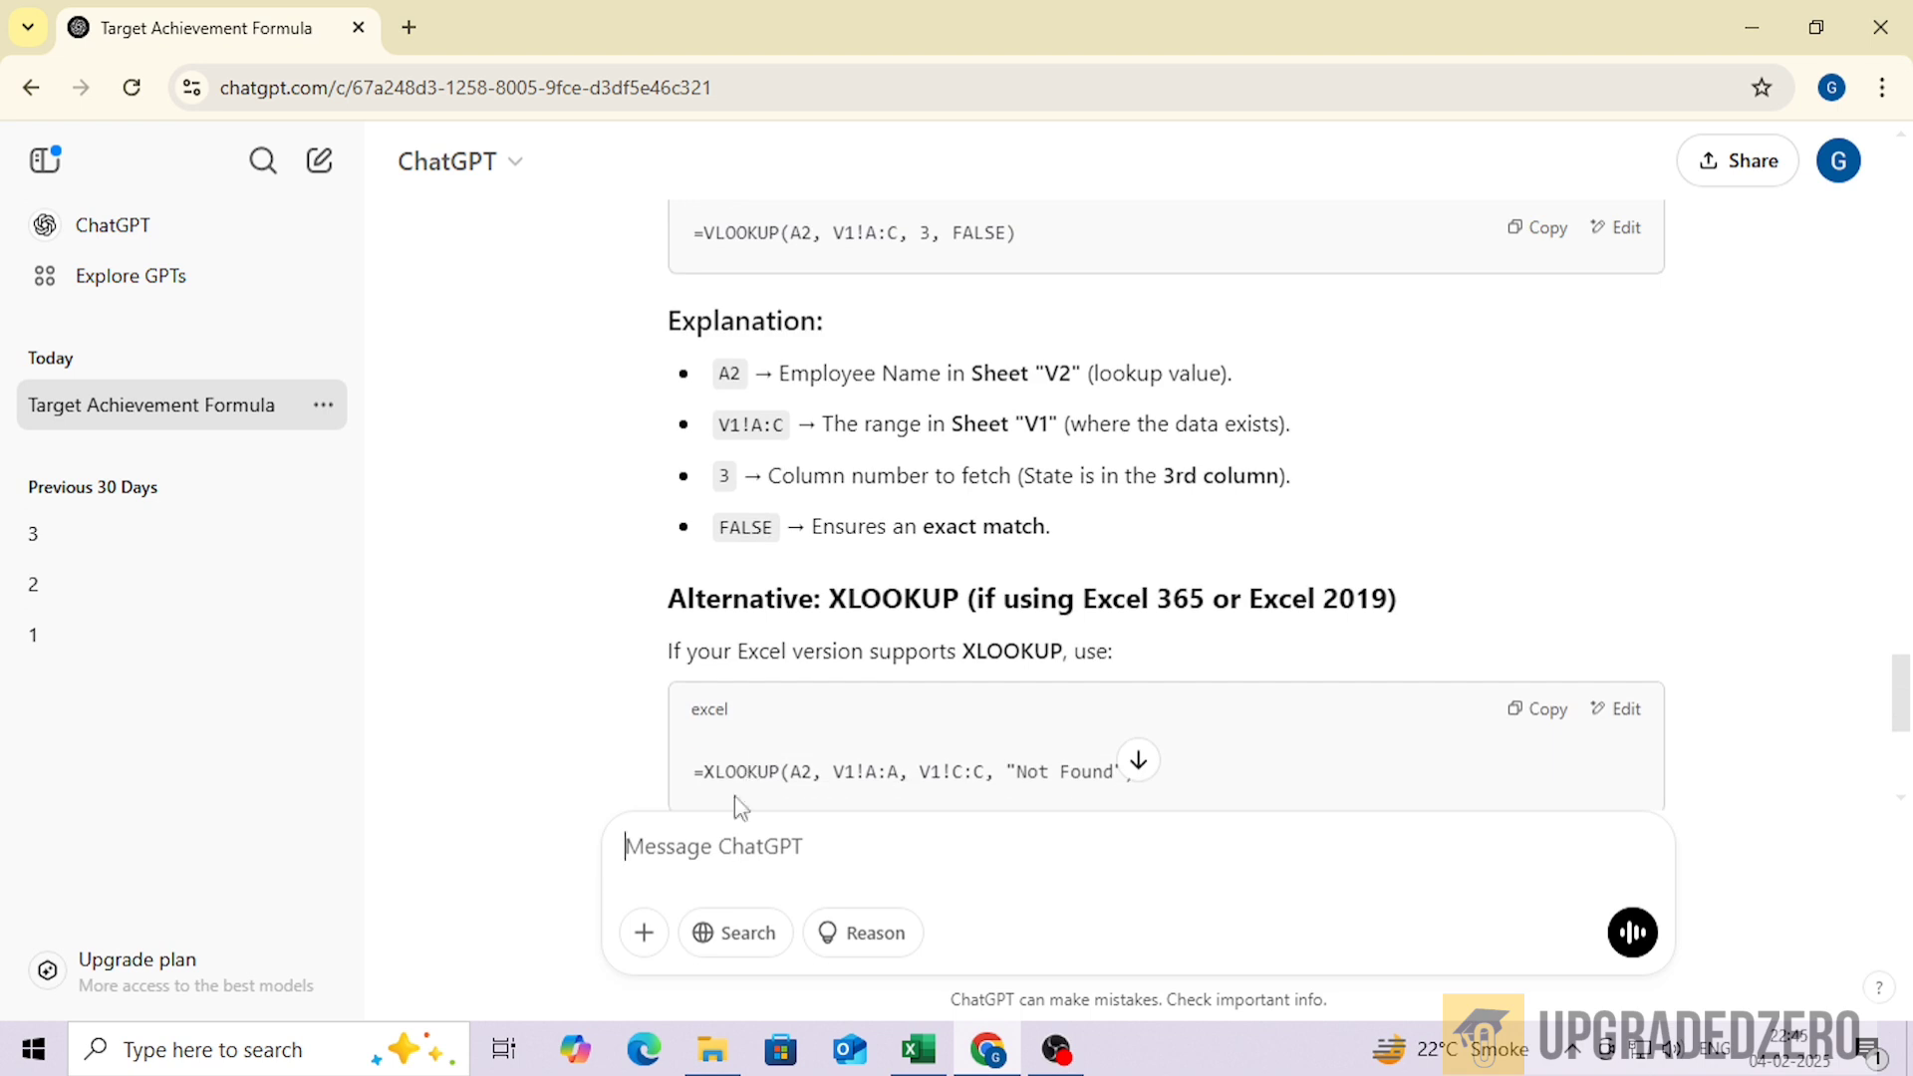
pyautogui.write('now')
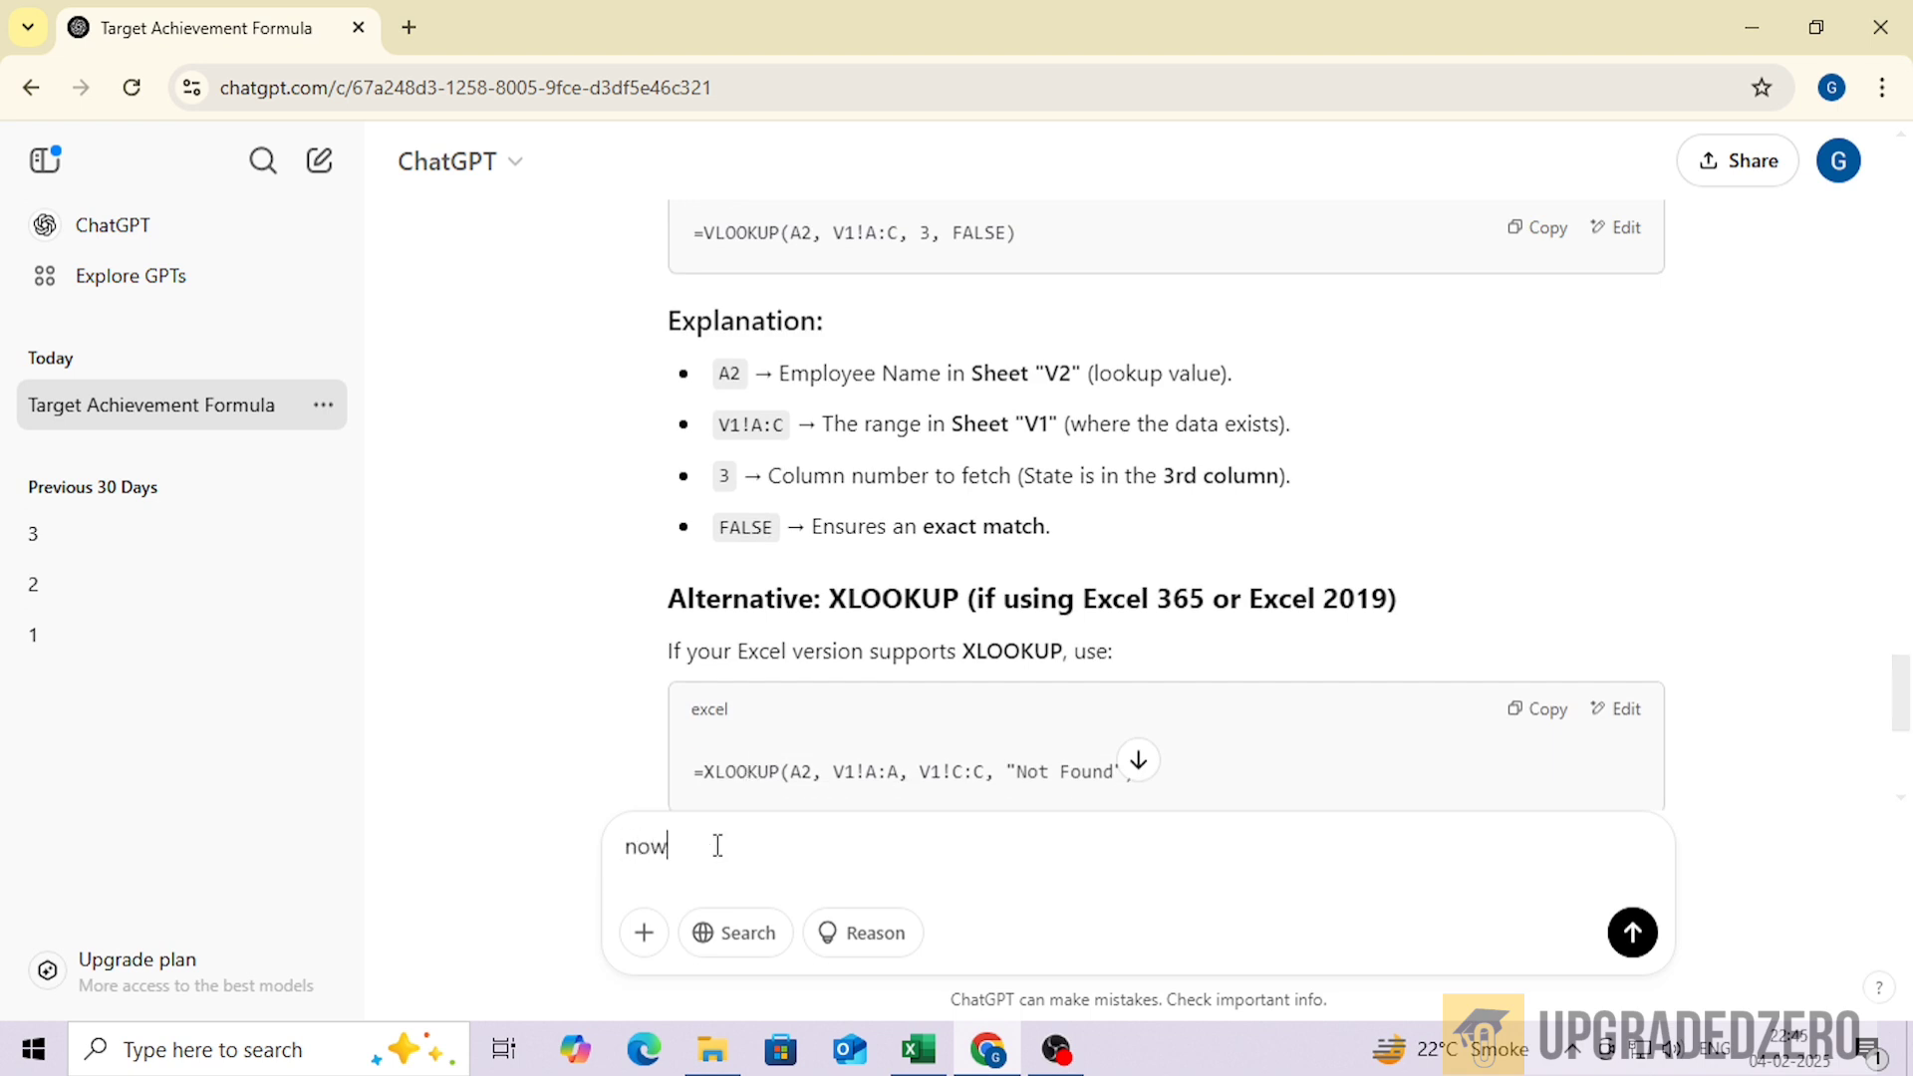
pyautogui.write(' want to create list of name how')
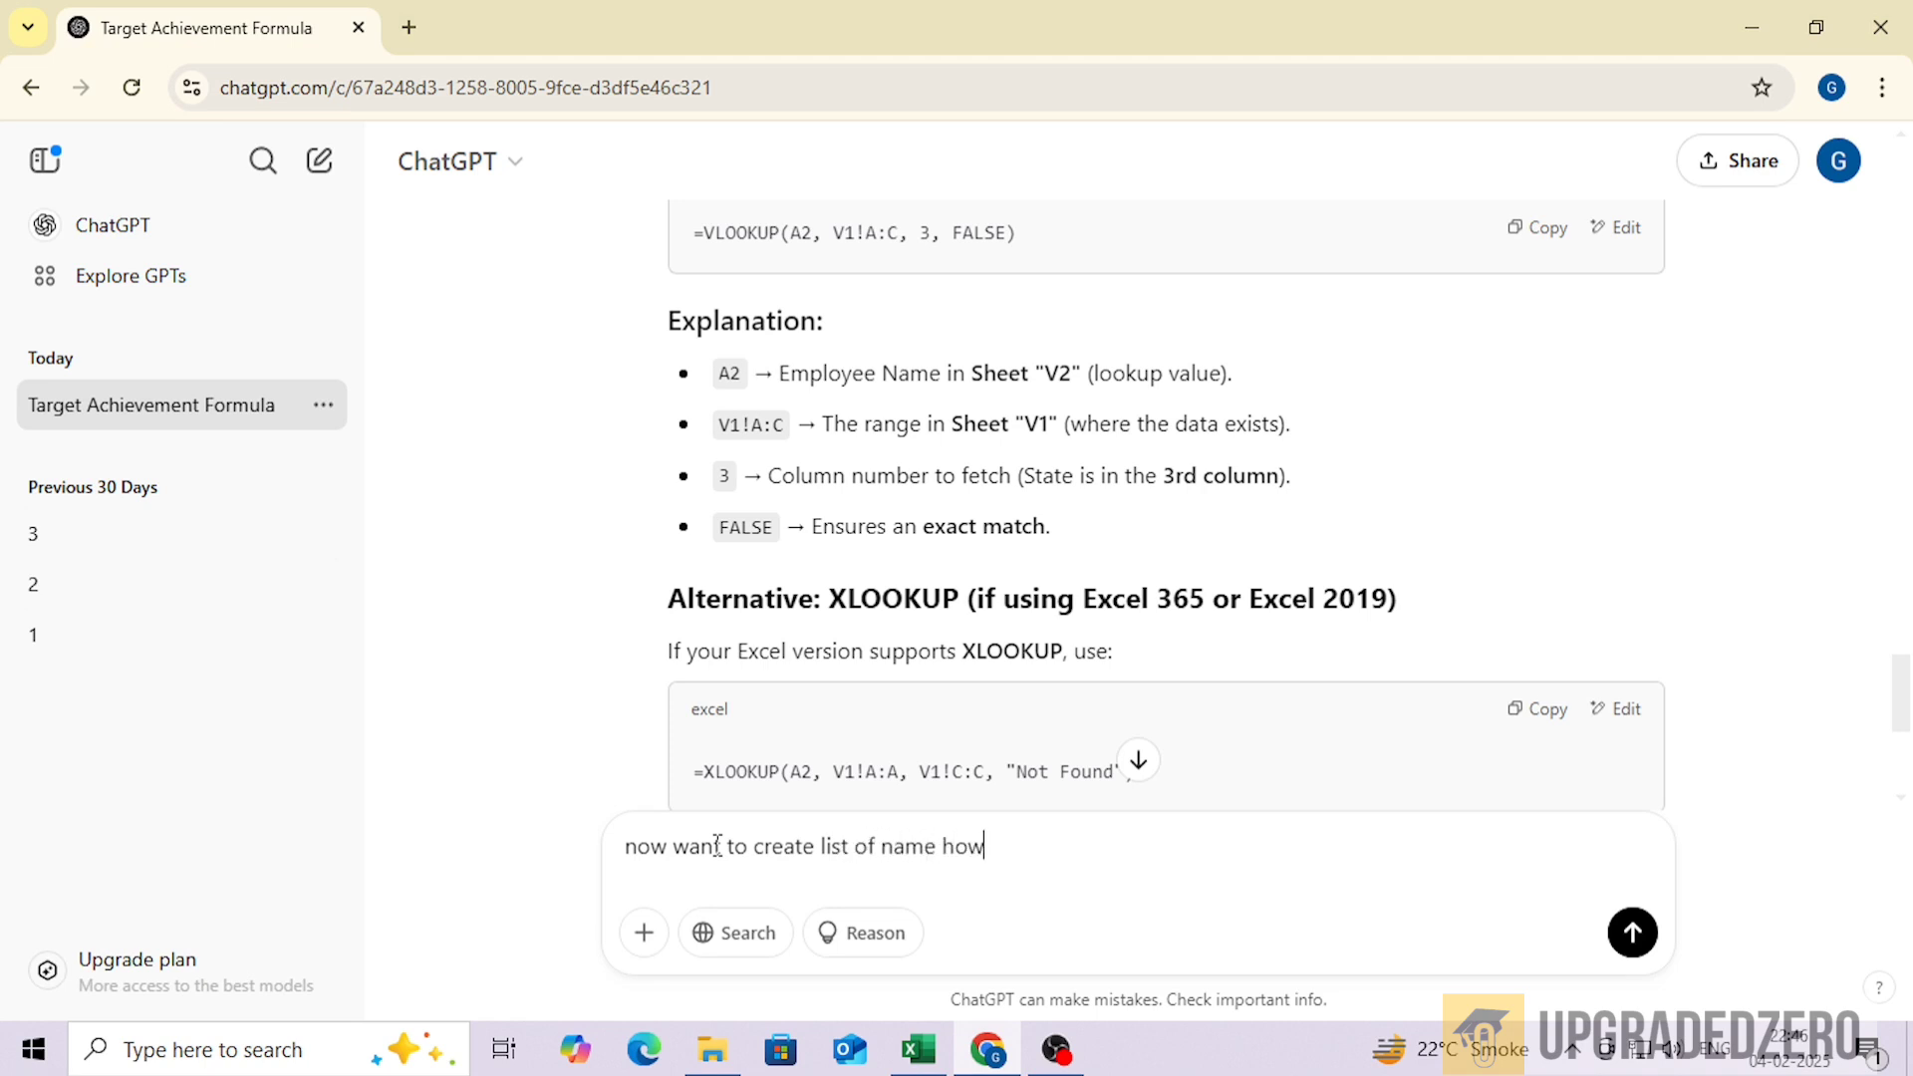
pyautogui.write(' to do ?')
pyautogui.press('Return')
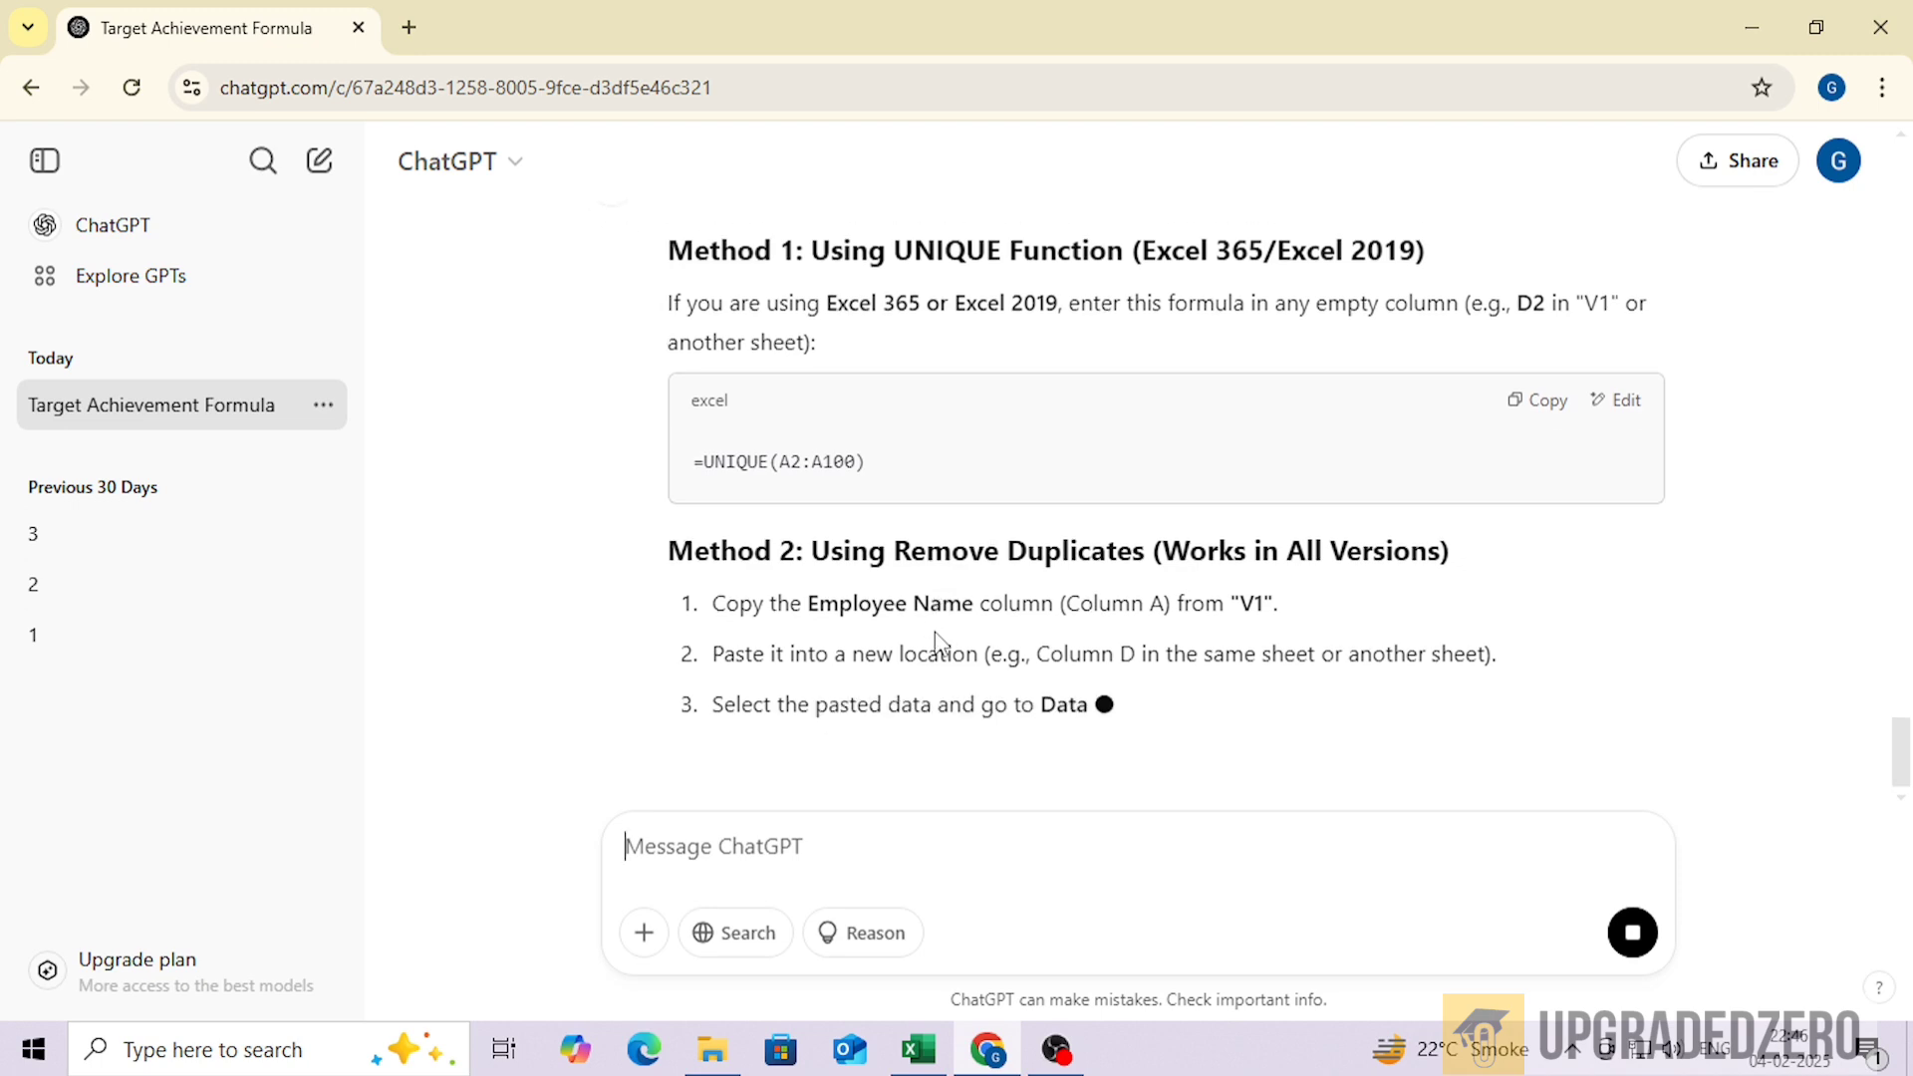
# Read ChatGPT's methods for creating a list of unique names and return to sheet v2 in Excel
pyautogui.scroll(2, 947, 669)
pyautogui.scroll(-2, 958, 698)
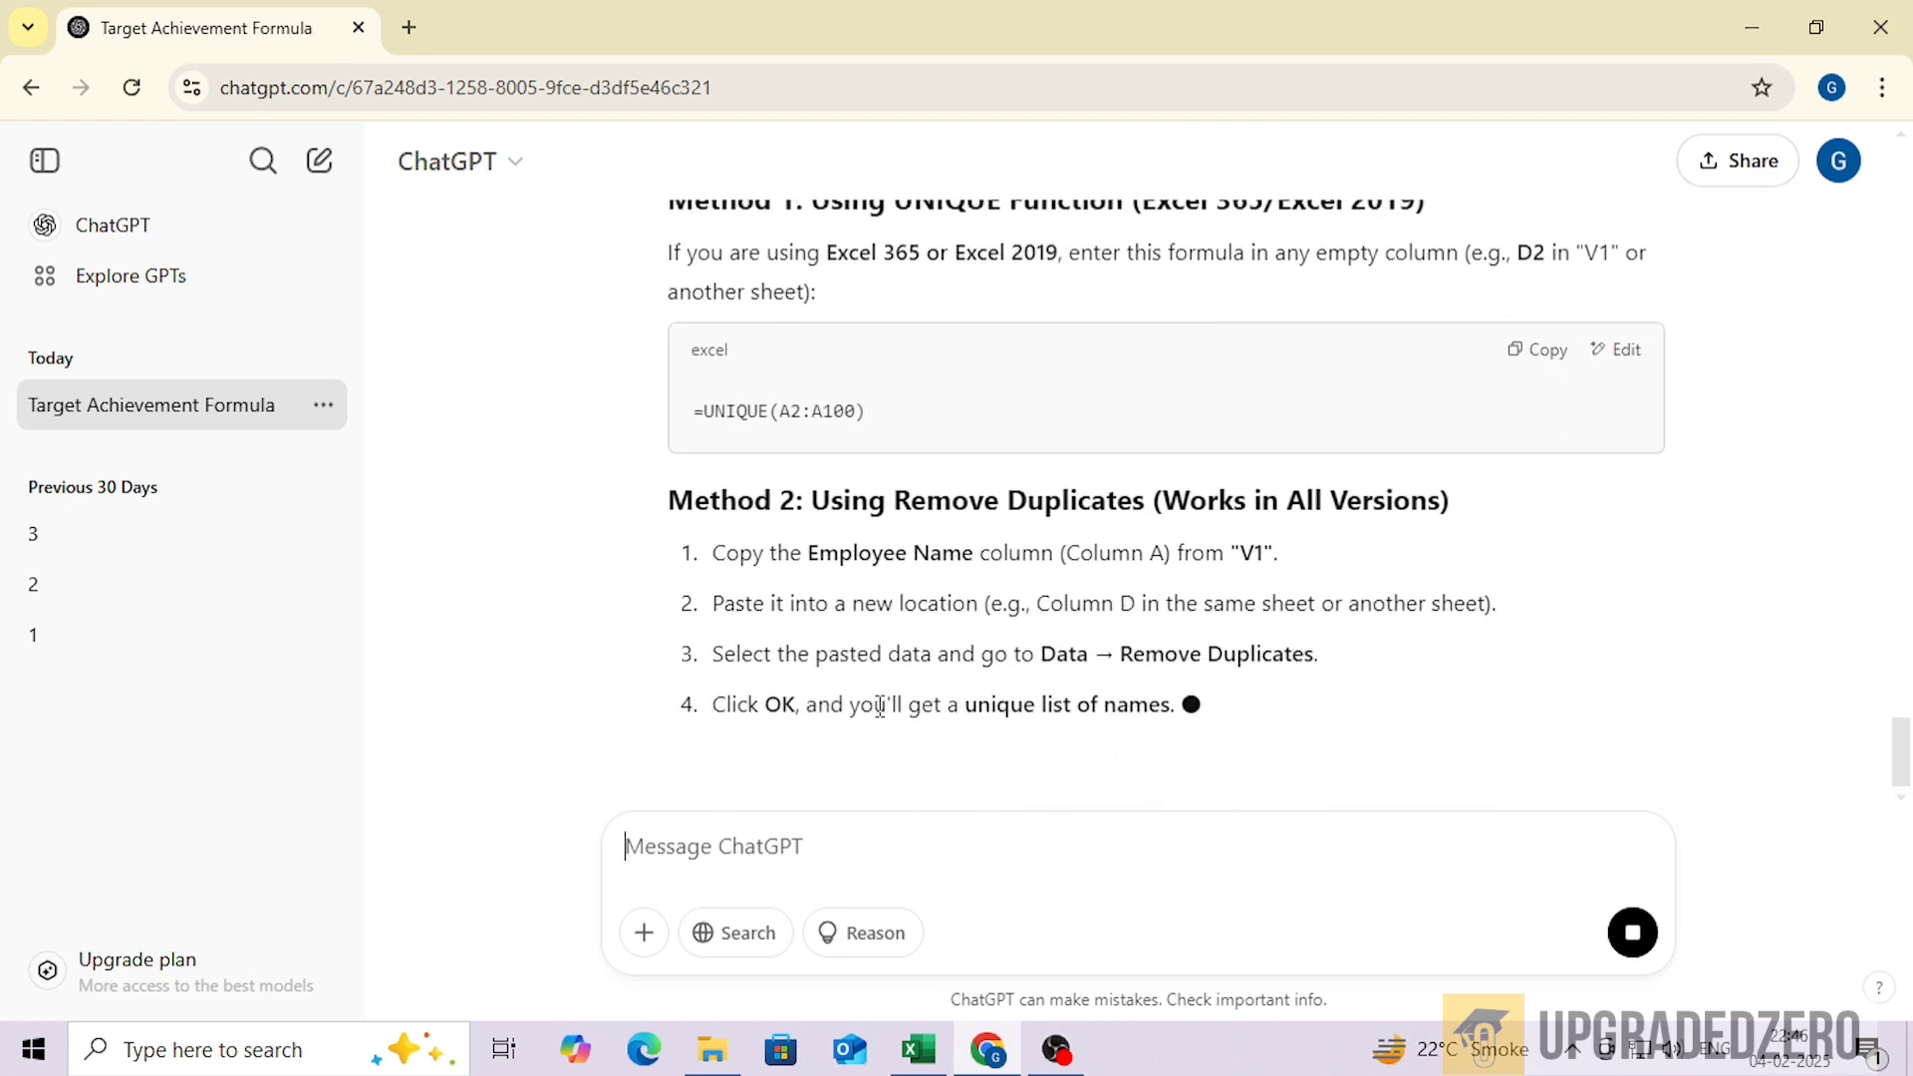
pyautogui.scroll(-1, 896, 709)
pyautogui.scroll(1, 733, 662)
pyautogui.scroll(4, 733, 662)
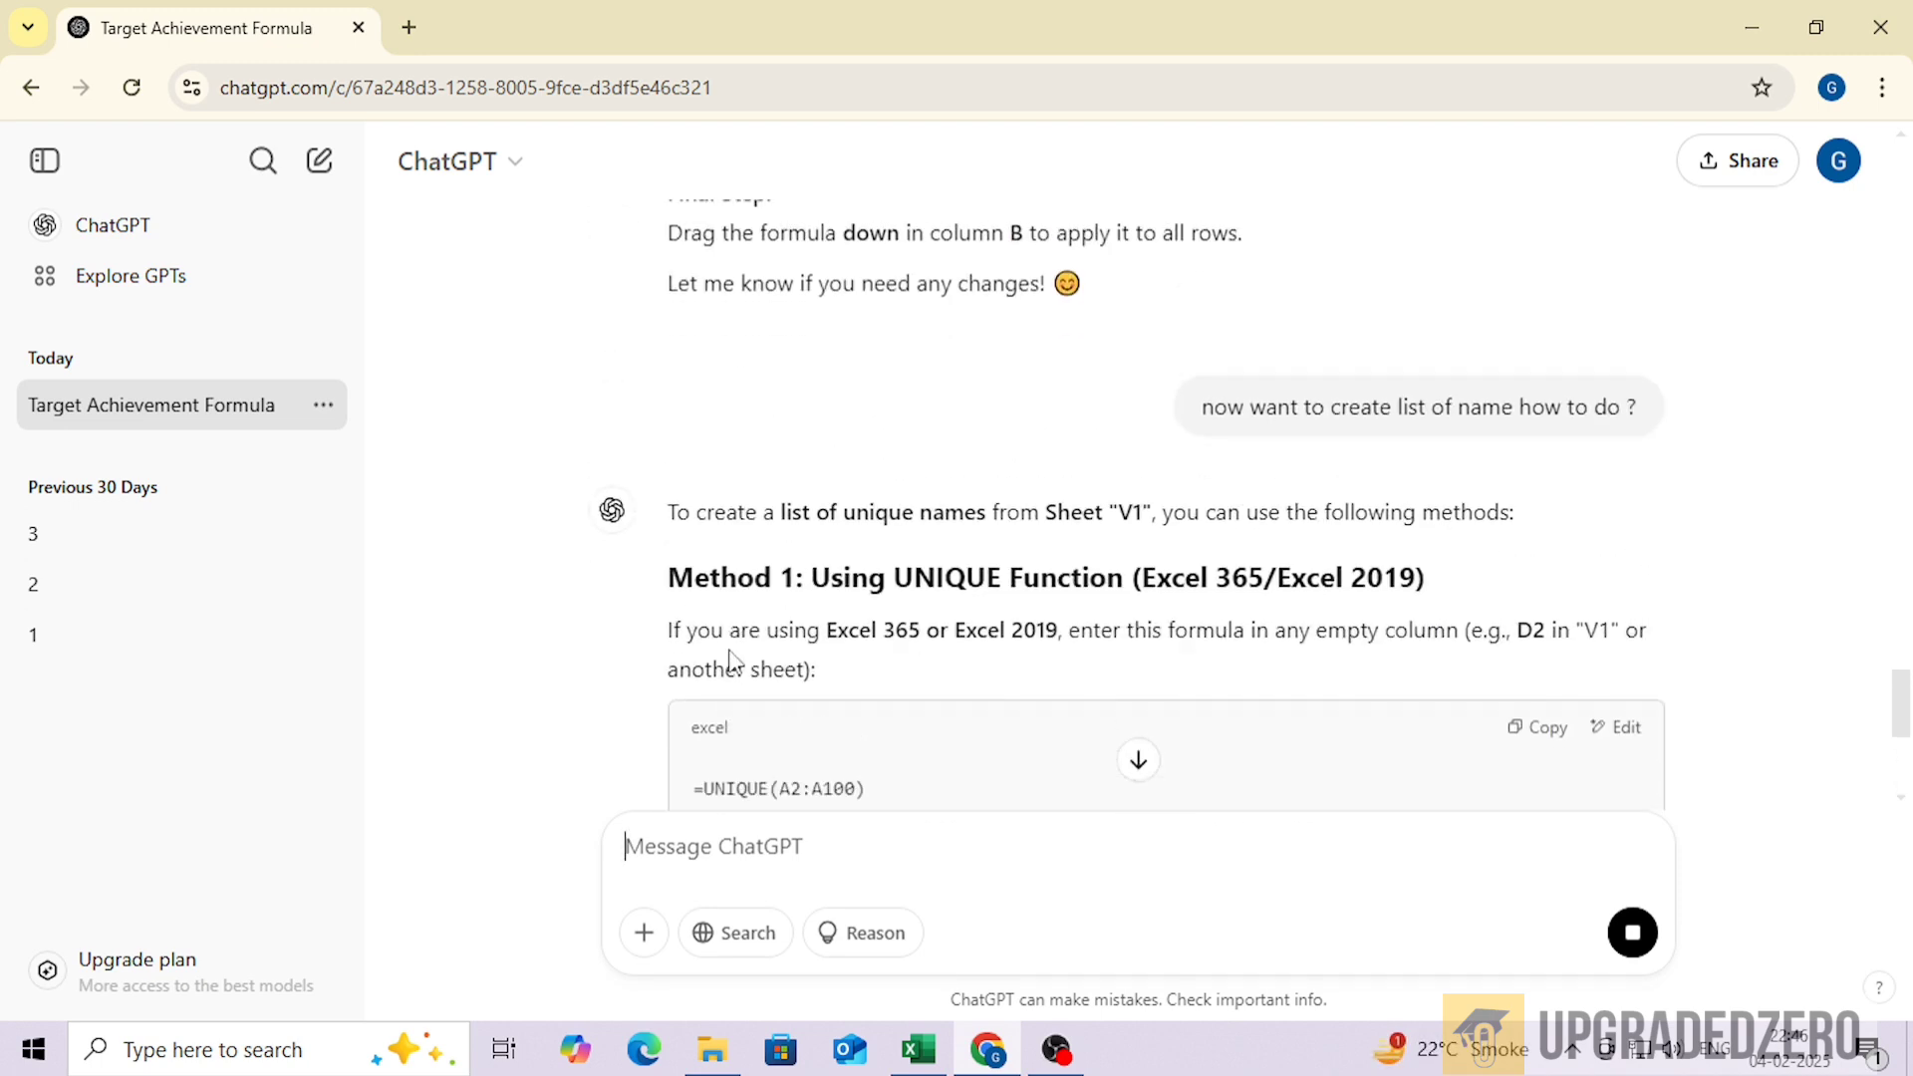
pyautogui.scroll(-5, 733, 661)
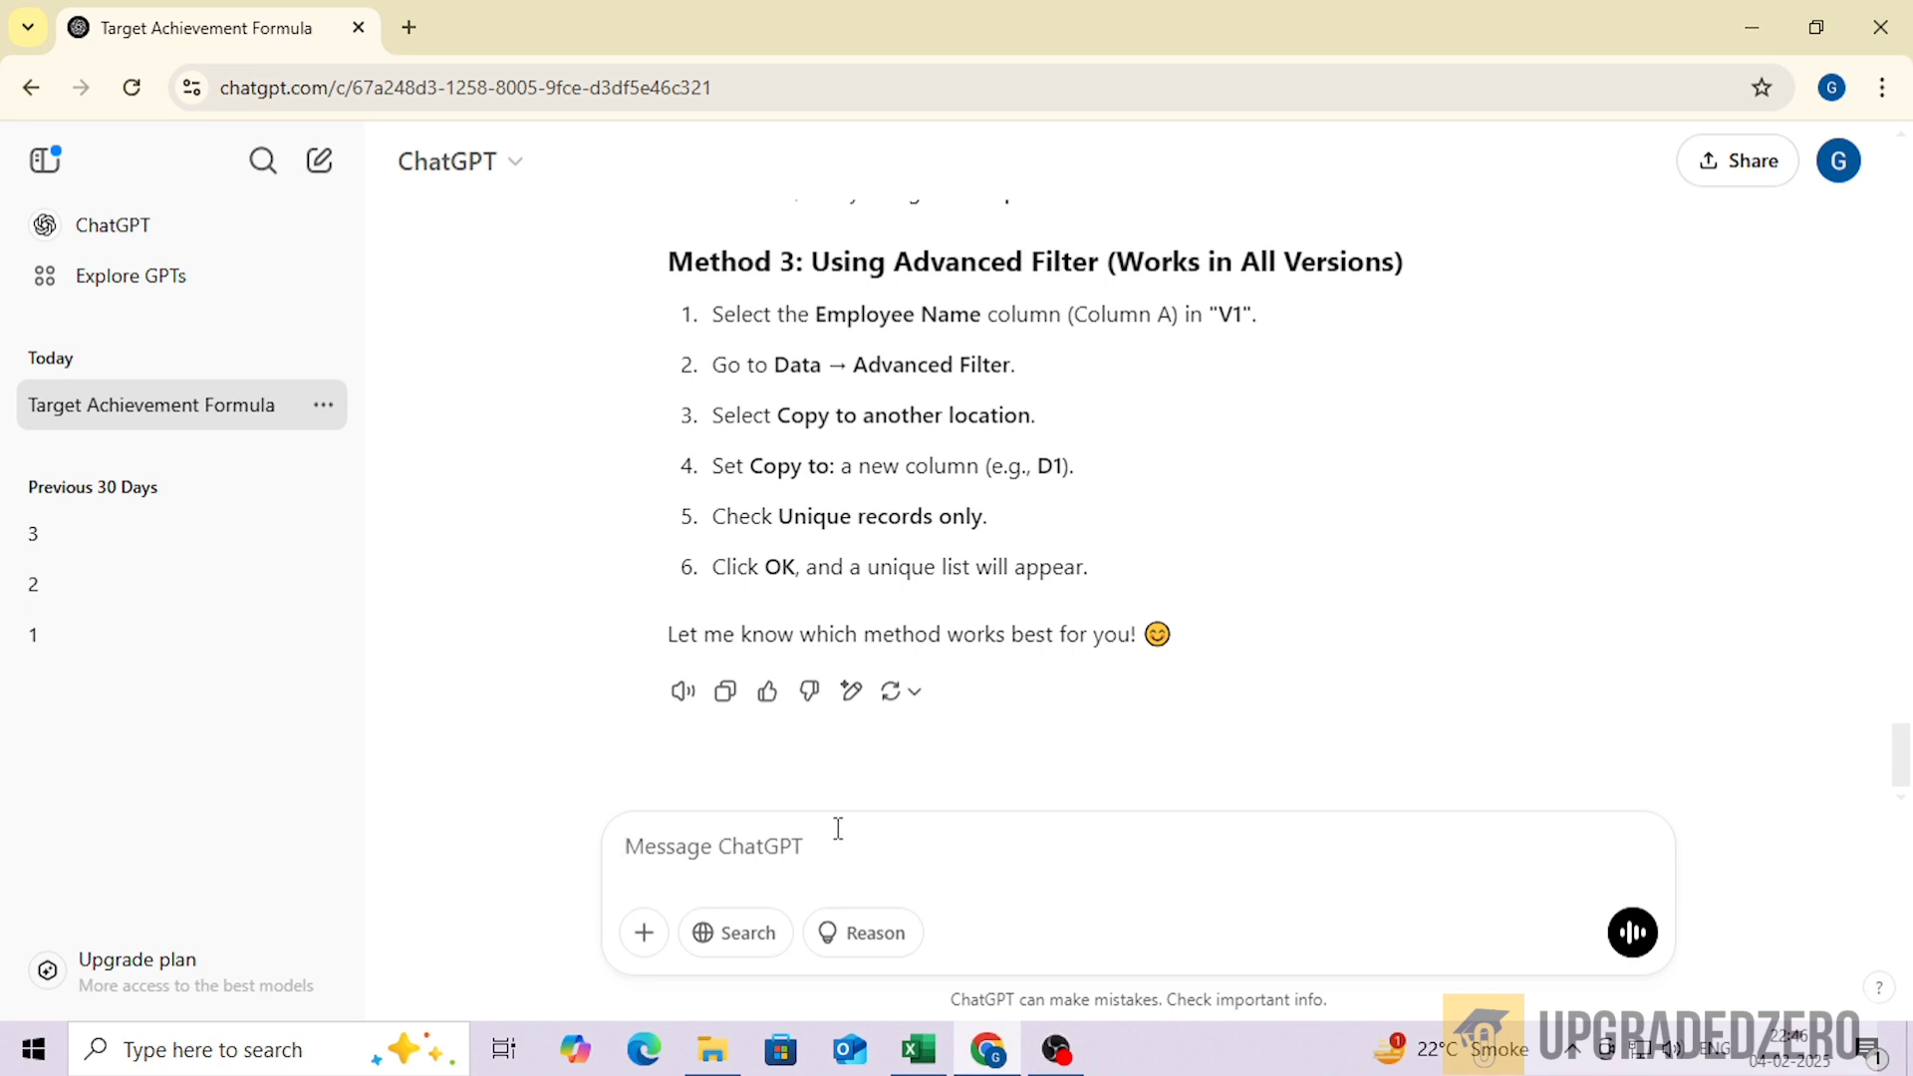
pyautogui.hotkey('alt', 'Tab')
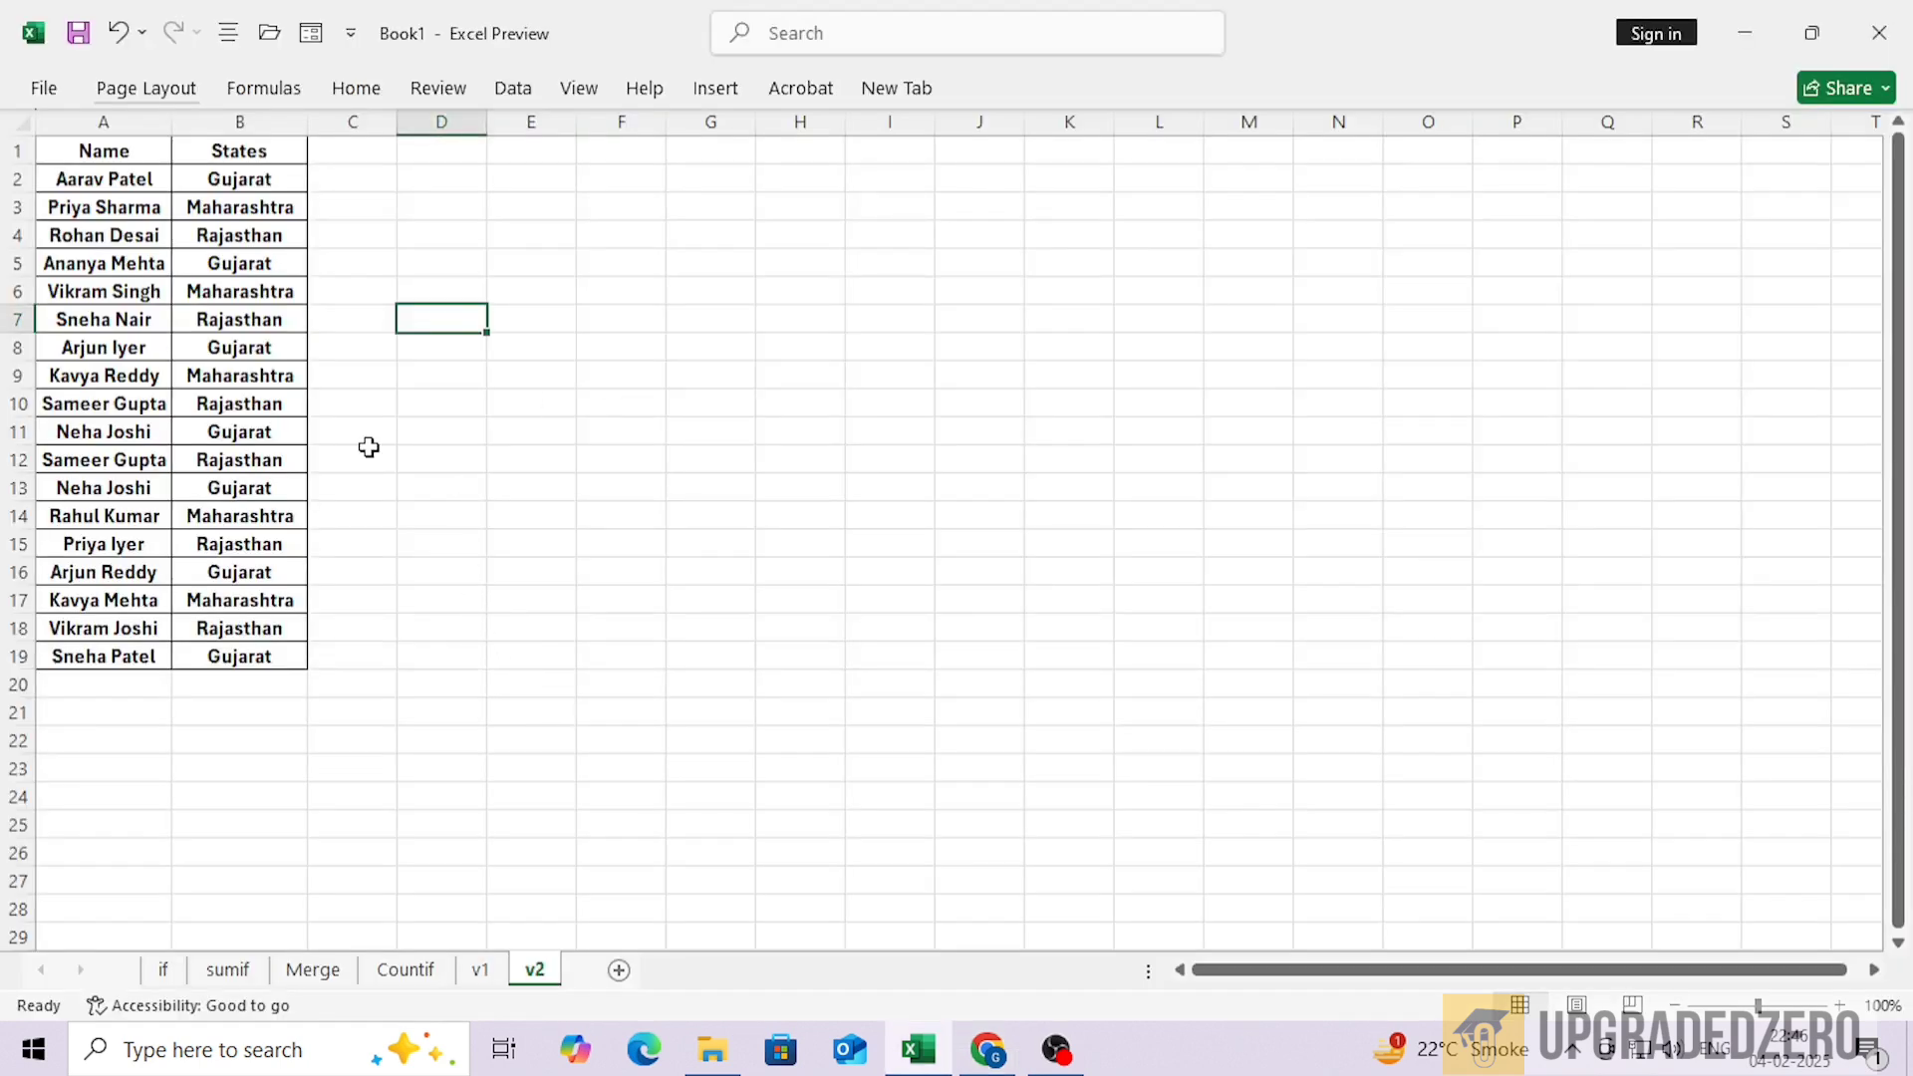
pyautogui.click(335, 89)
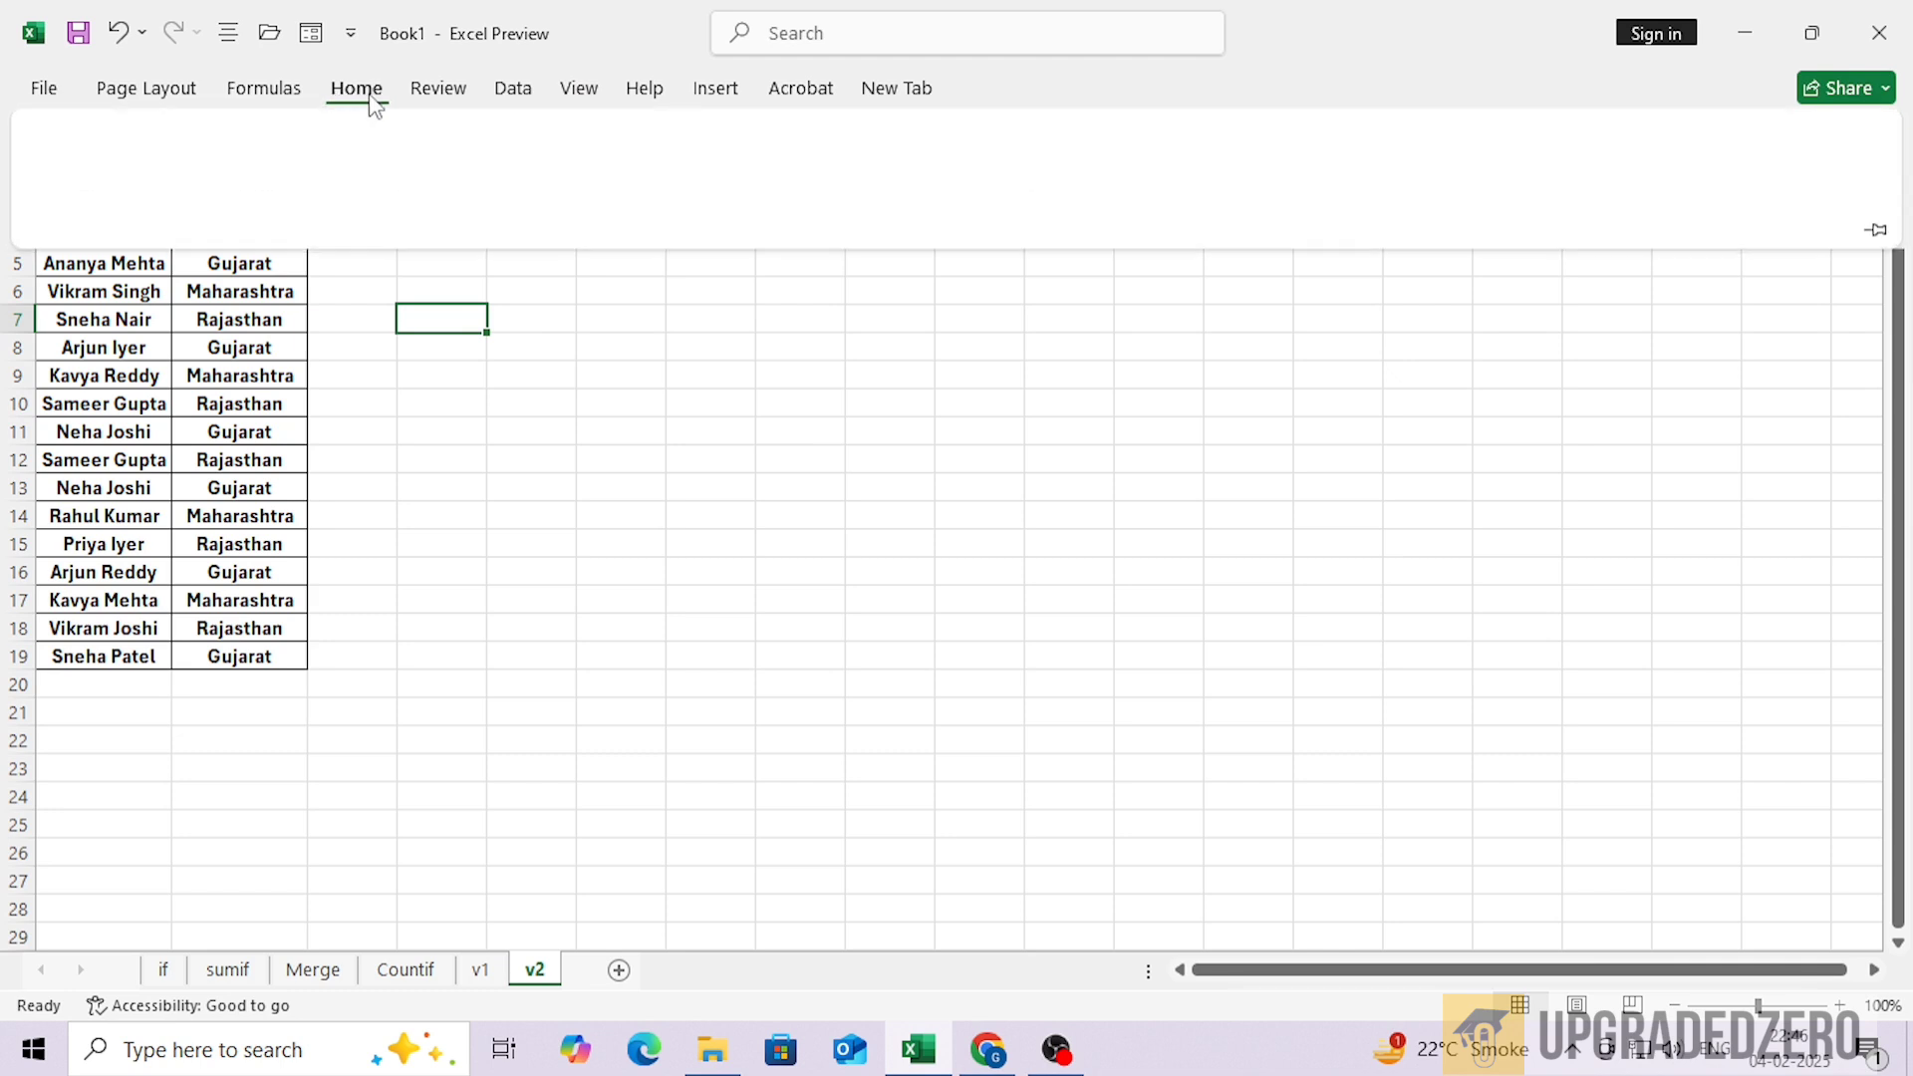
pyautogui.click(756, 495)
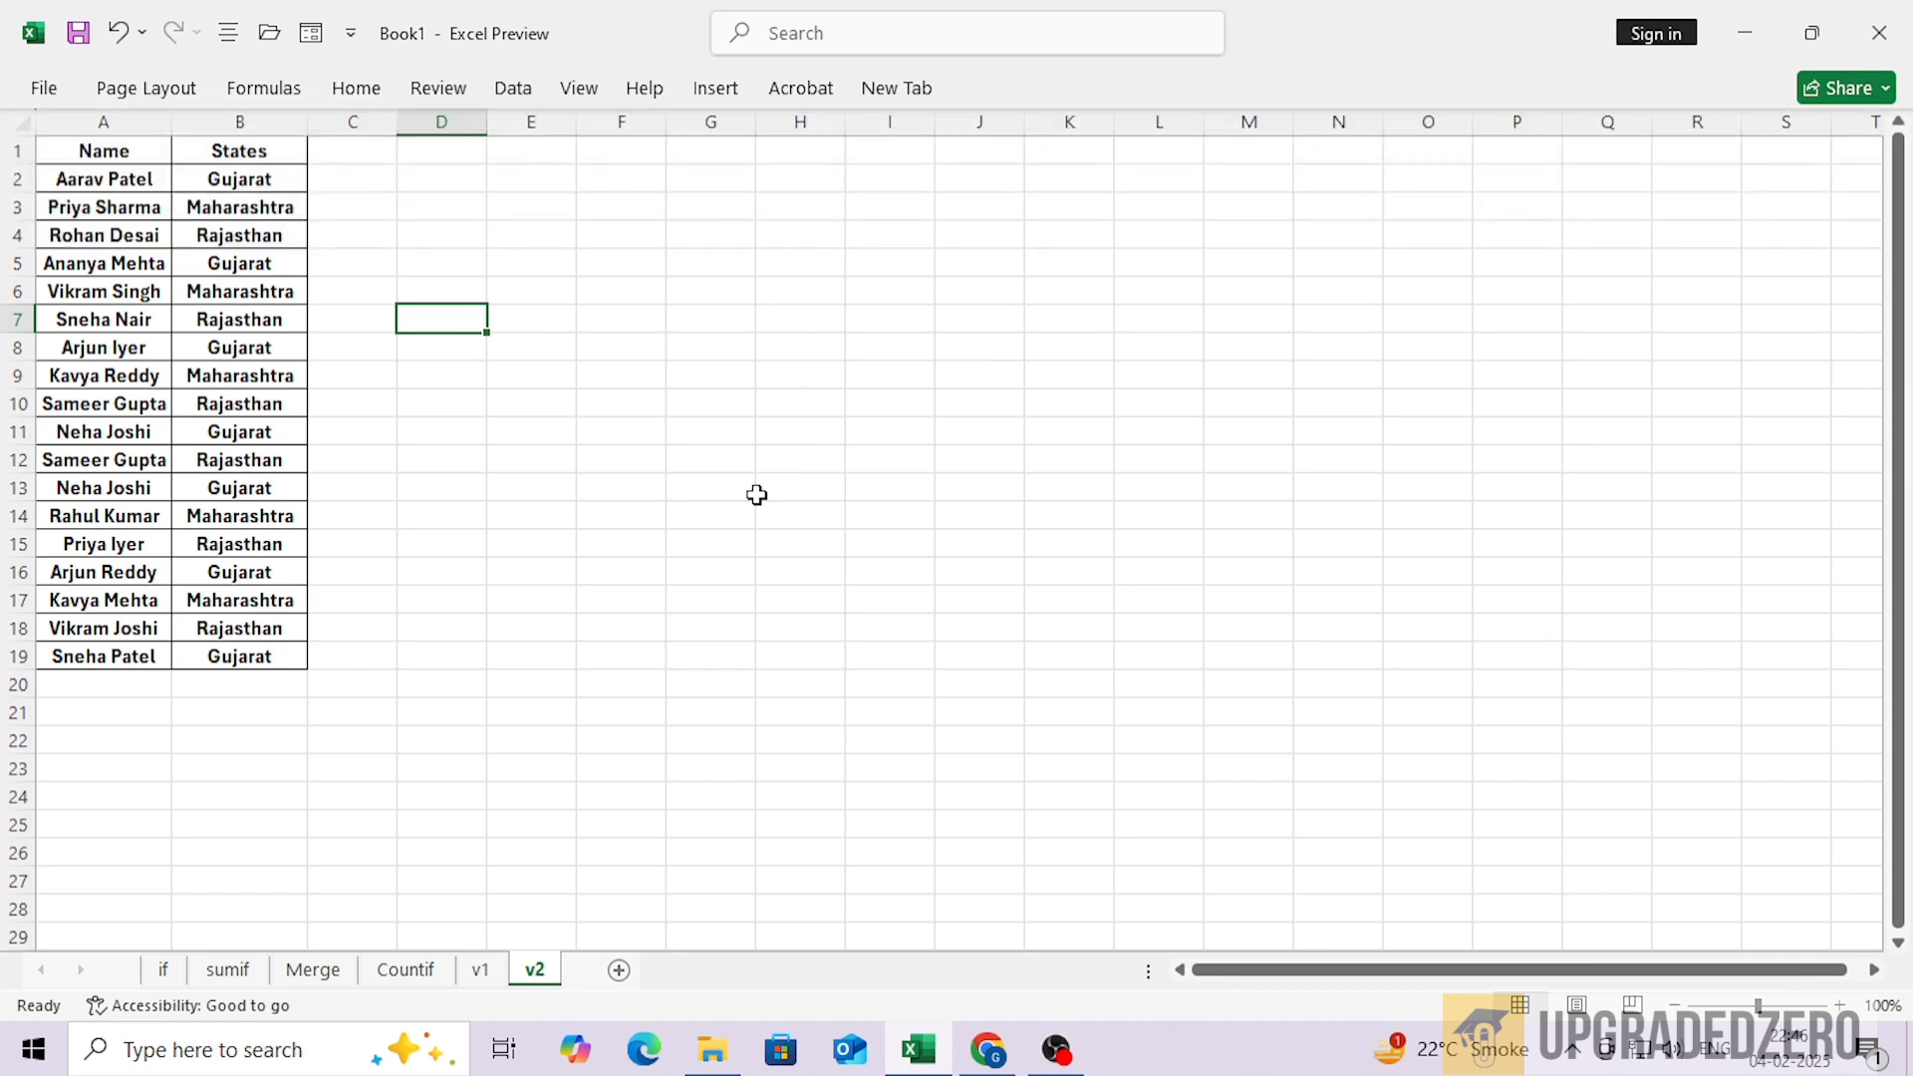